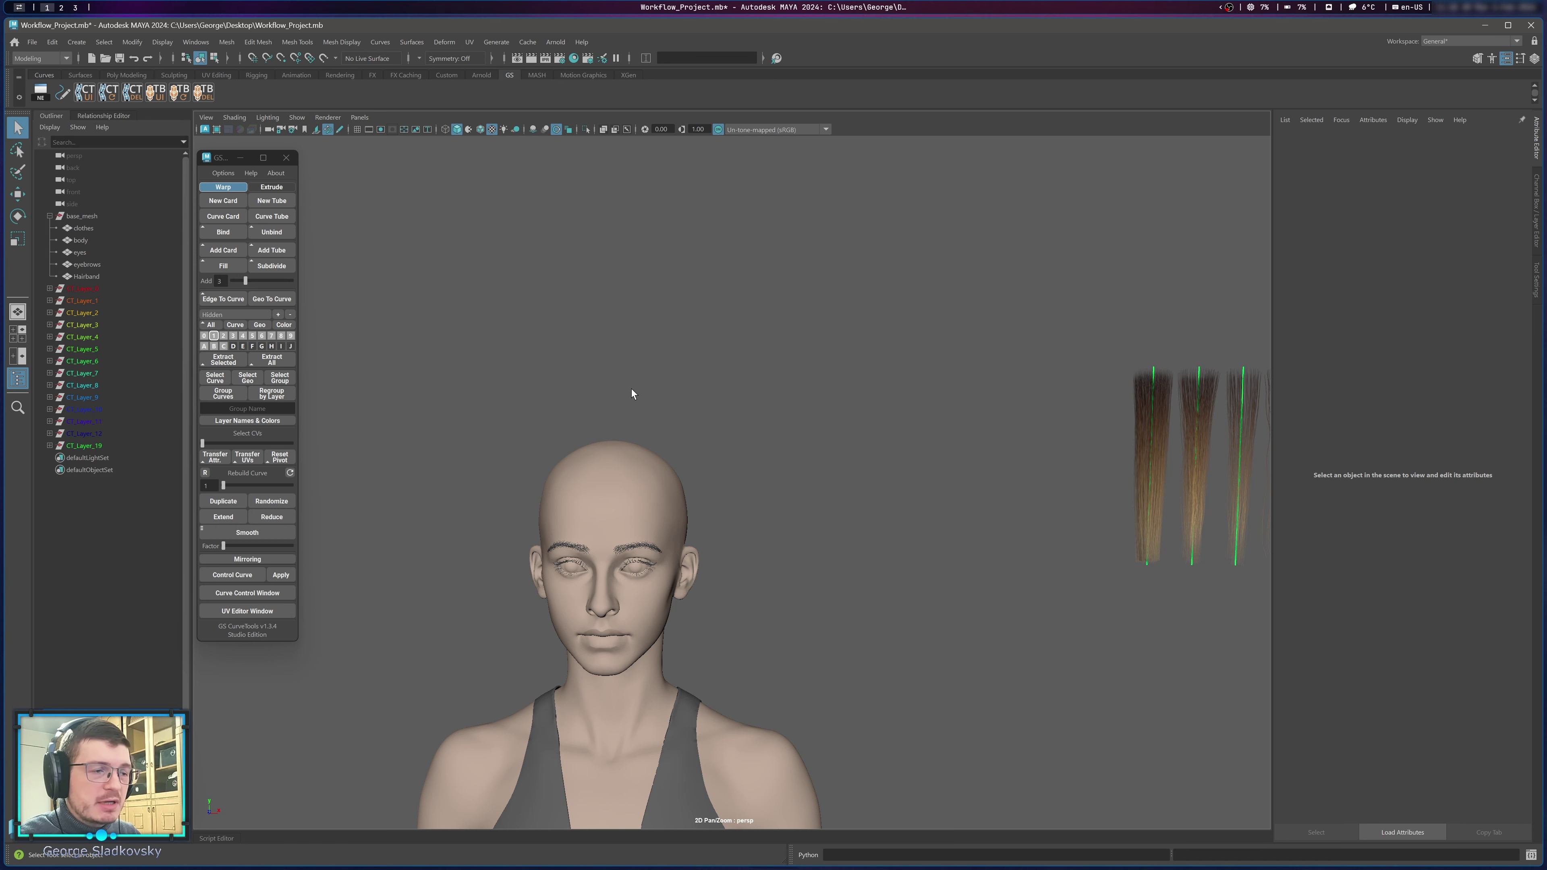
Show the layer 1 hair cards on the head and select several of the top cards to inspect them.
{"action": "left_click_drag", "start_coordinate": [631, 388], "coordinate": [633, 439], "text": "alt"}
{"action": "right_click_drag", "start_coordinate": [614, 447], "coordinate": [672, 486], "text": "alt"}
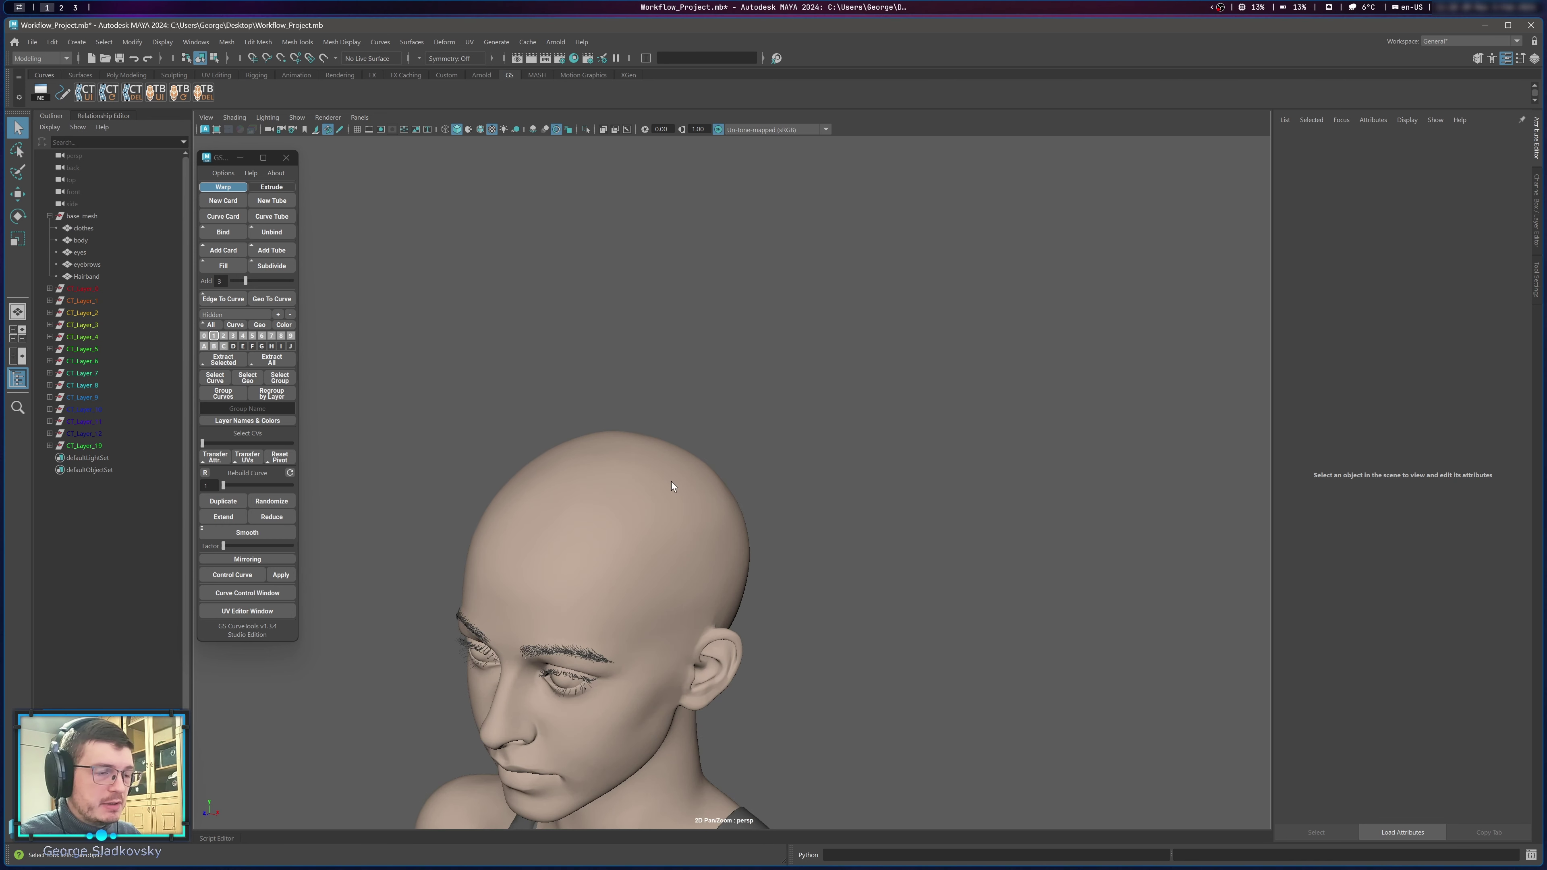
{"action": "left_click_drag", "start_coordinate": [732, 544], "coordinate": [896, 542], "text": "alt"}
{"action": "left_click", "coordinate": [214, 336]}
{"action": "left_click", "coordinate": [878, 610]}
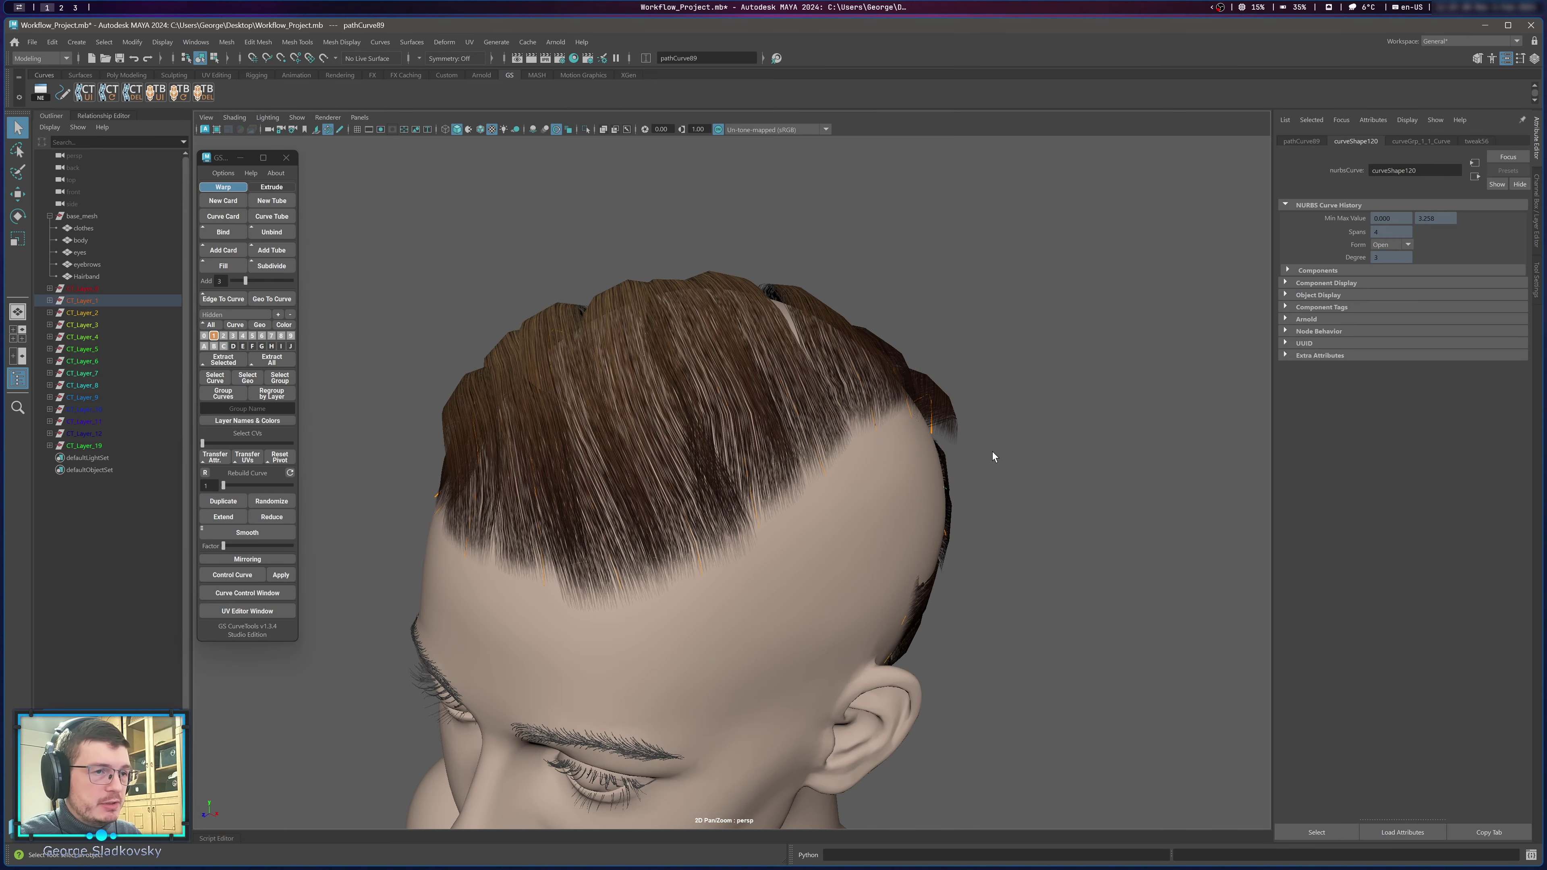
{"action": "left_click", "coordinate": [996, 449]}
{"action": "scroll", "coordinate": [996, 449], "scroll_direction": "down", "scroll_amount": 3}
{"action": "left_click_drag", "start_coordinate": [444, 298], "coordinate": [808, 515]}
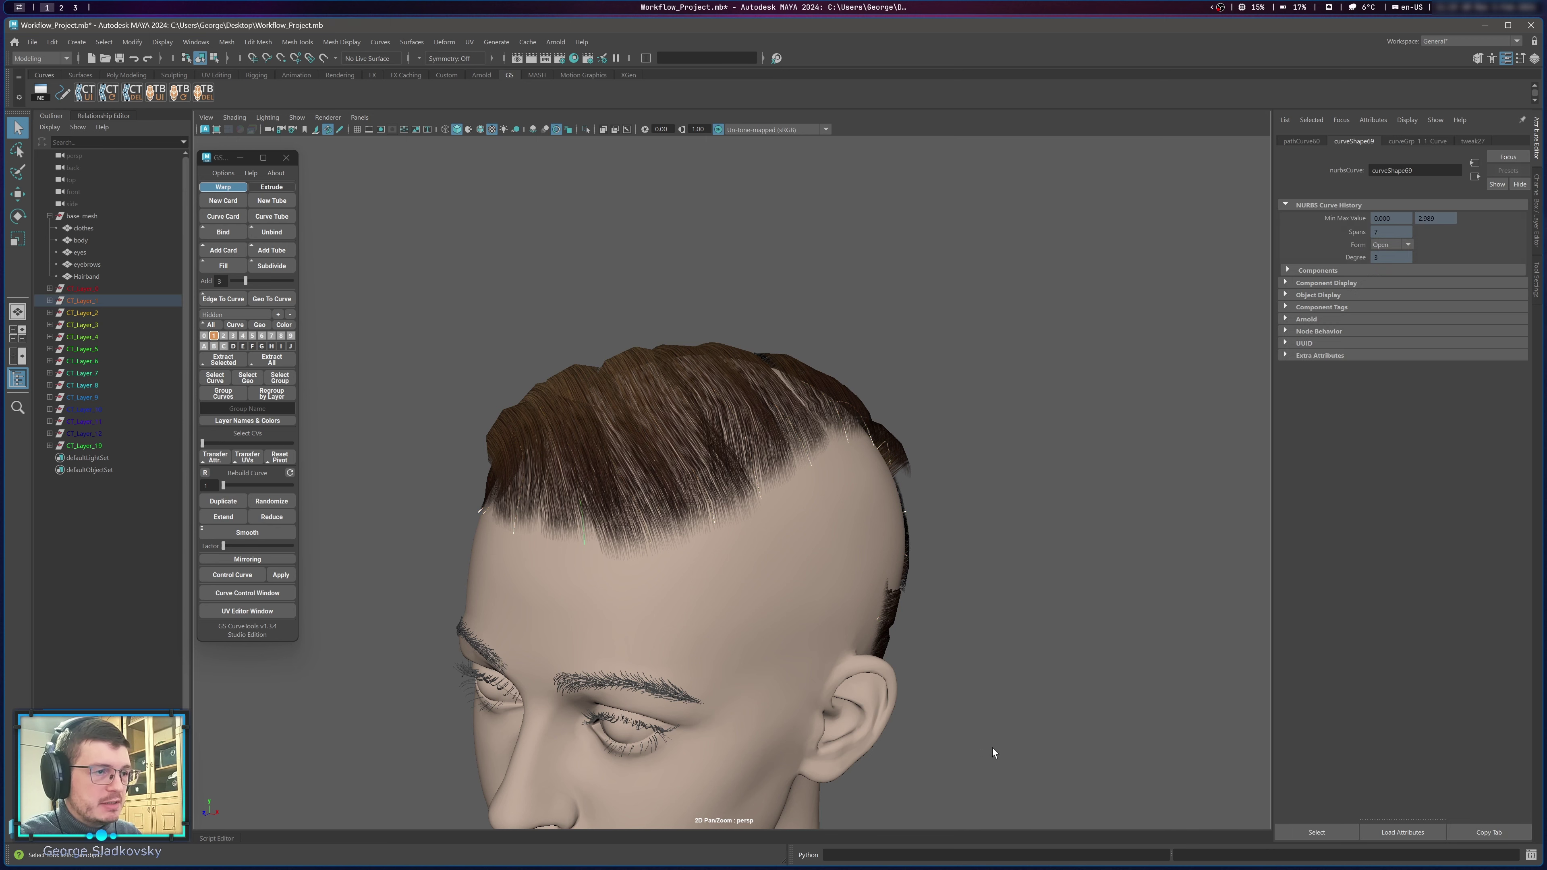
Enable Curve Highlight in the curve control window's Advanced Visibility options and check it on the selected top hair curves.
{"action": "left_click", "coordinate": [233, 593]}
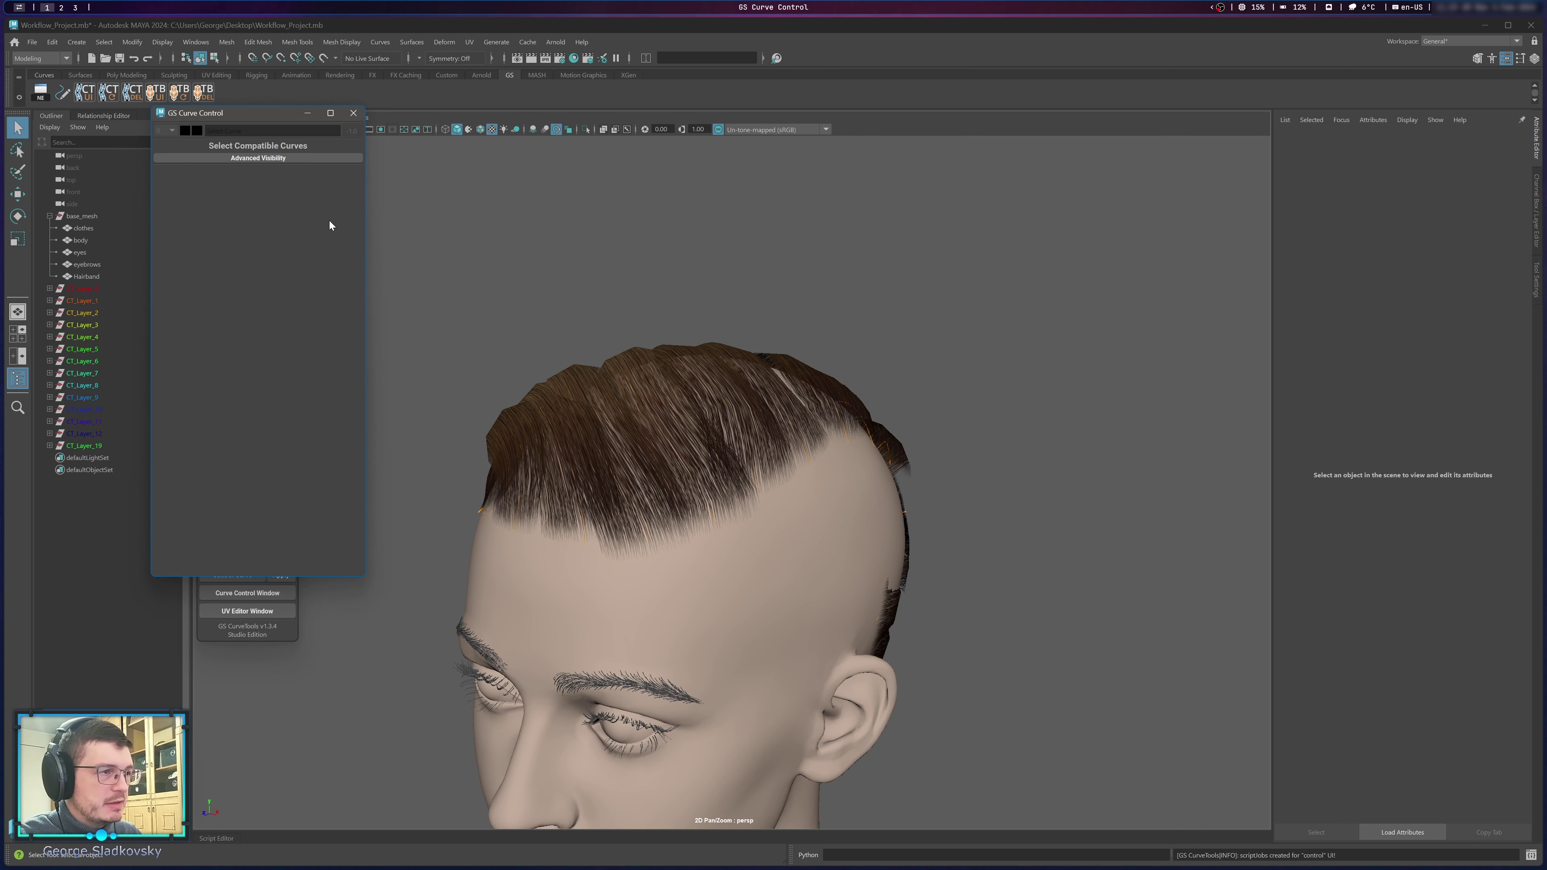
{"action": "left_click", "coordinate": [306, 158]}
{"action": "left_click", "coordinate": [302, 173]}
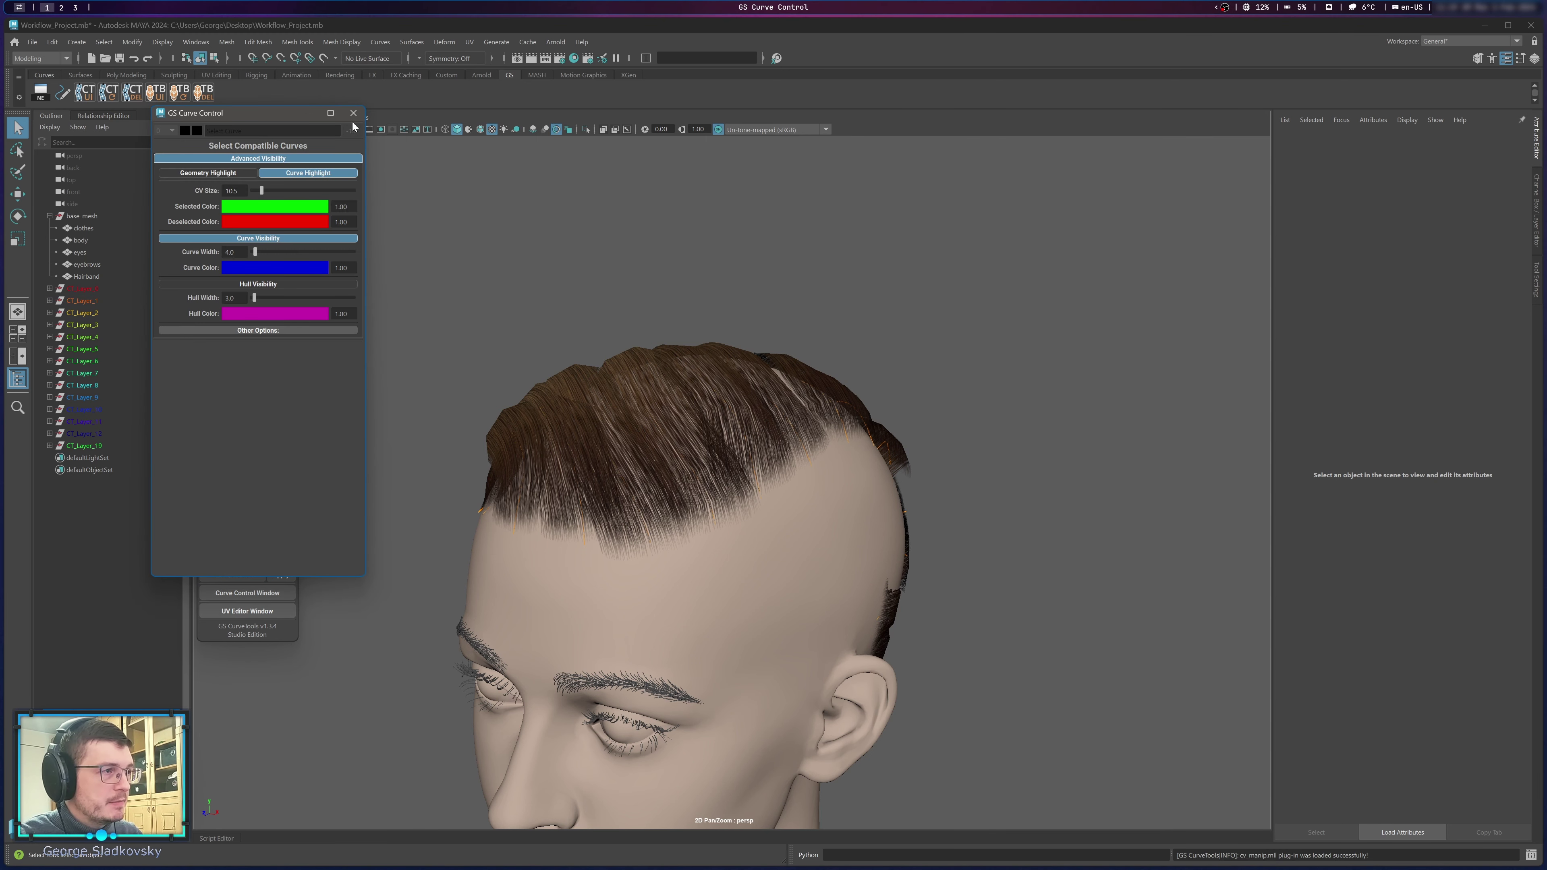
{"action": "left_click_drag", "start_coordinate": [639, 262], "coordinate": [996, 322], "text": "alt"}
{"action": "left_click_drag", "start_coordinate": [616, 318], "coordinate": [875, 582]}
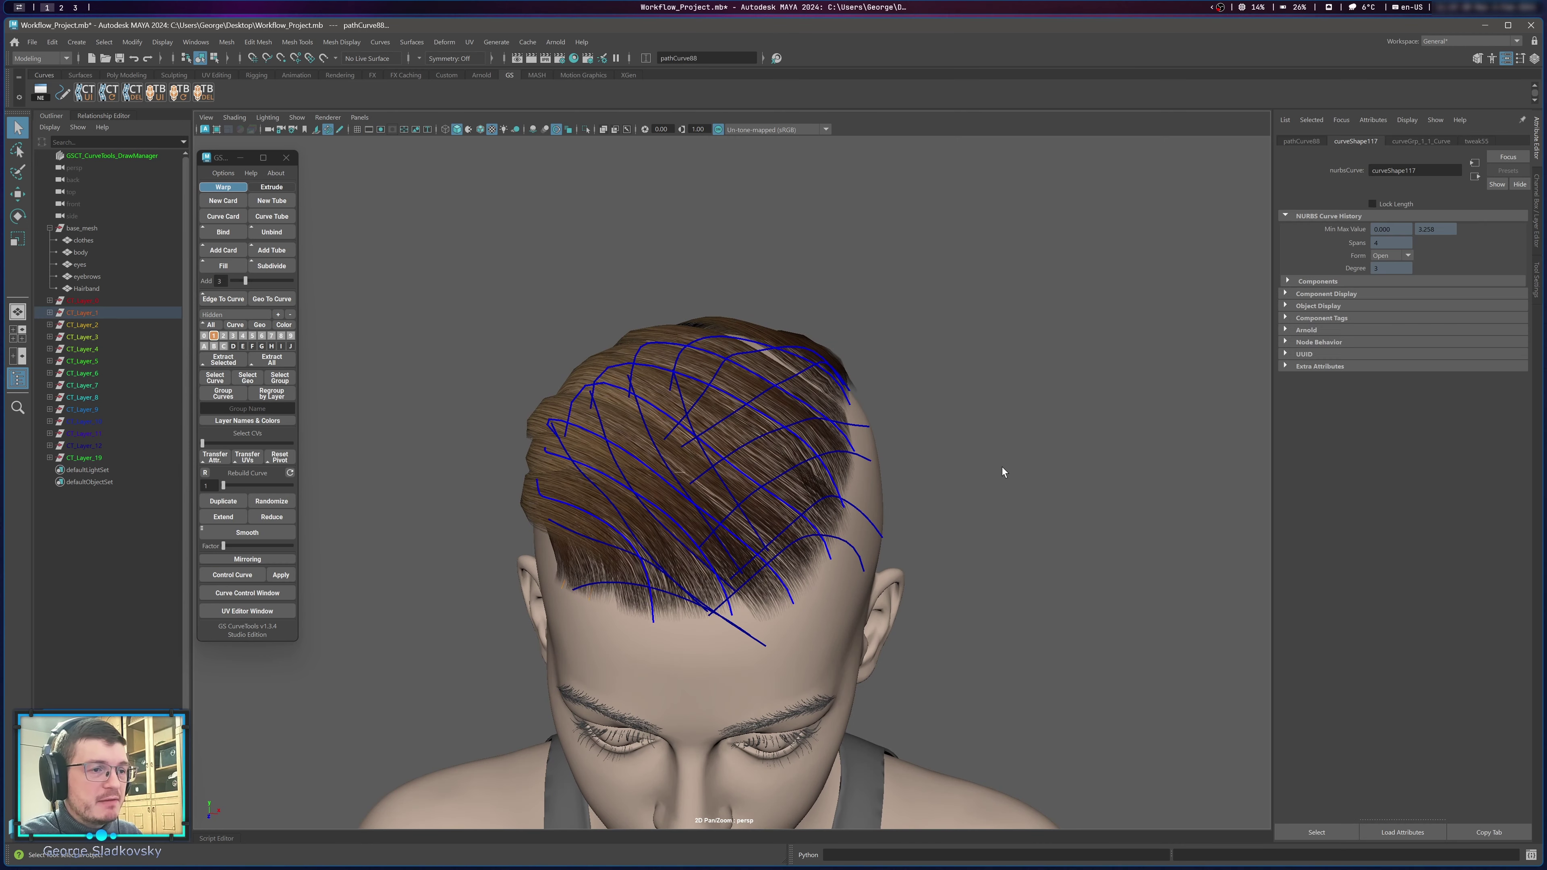
{"action": "left_click", "coordinate": [1002, 468]}
{"action": "left_click_drag", "start_coordinate": [1023, 467], "coordinate": [828, 418], "text": "alt"}
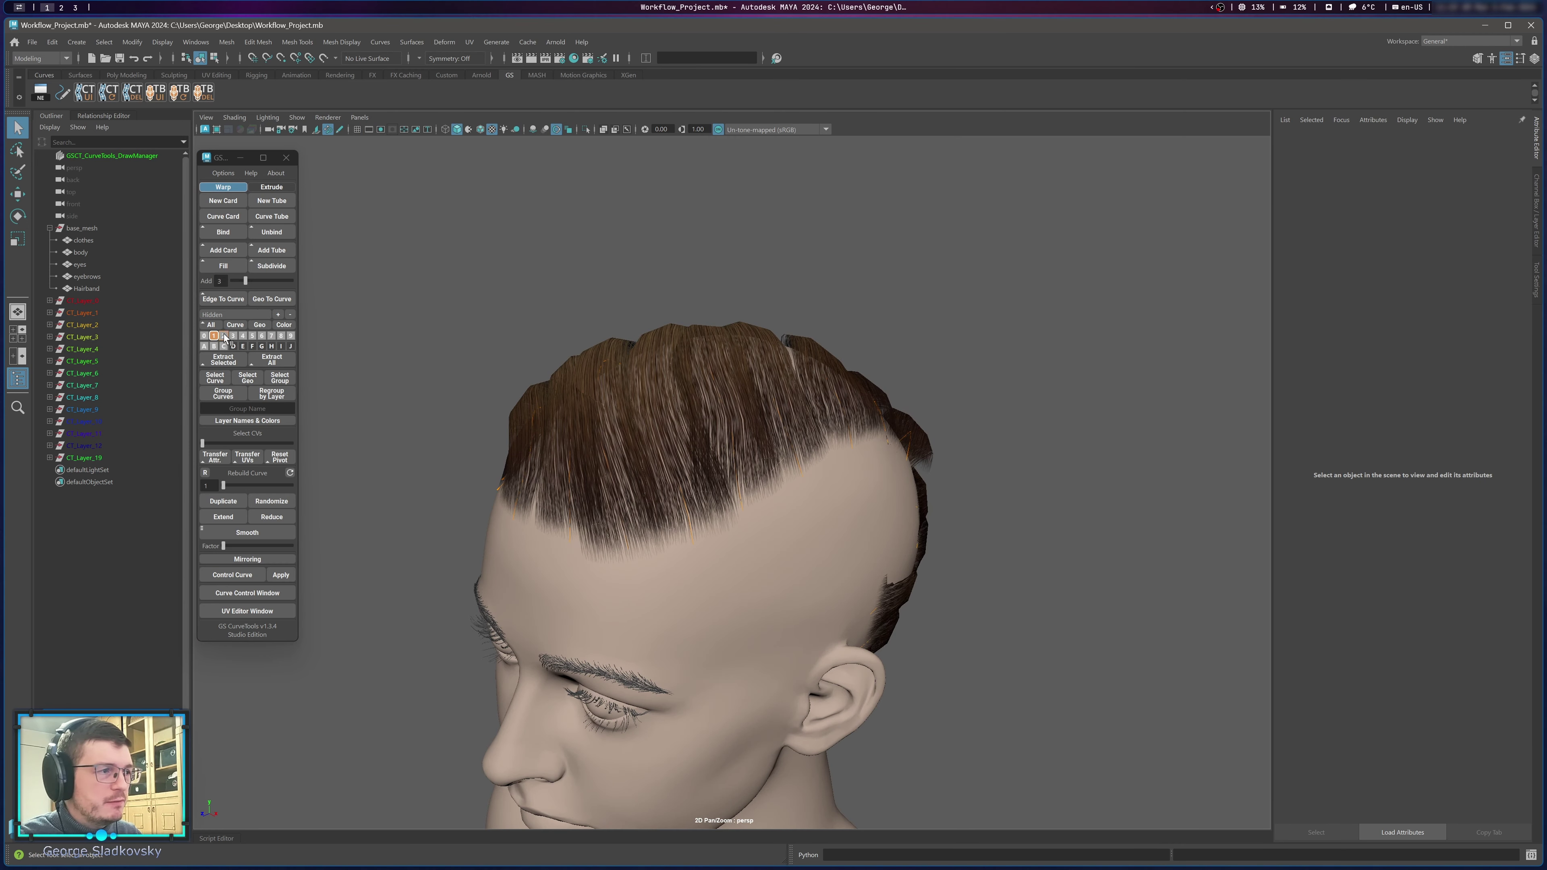
Switch from the Hidden layer collection to Main so that the head is bare.
{"action": "left_click_drag", "start_coordinate": [765, 373], "coordinate": [651, 426], "text": "alt"}
{"action": "left_click_drag", "start_coordinate": [745, 513], "coordinate": [906, 511], "text": "alt"}
{"action": "middle_click_drag", "start_coordinate": [905, 511], "coordinate": [609, 439], "text": "alt"}
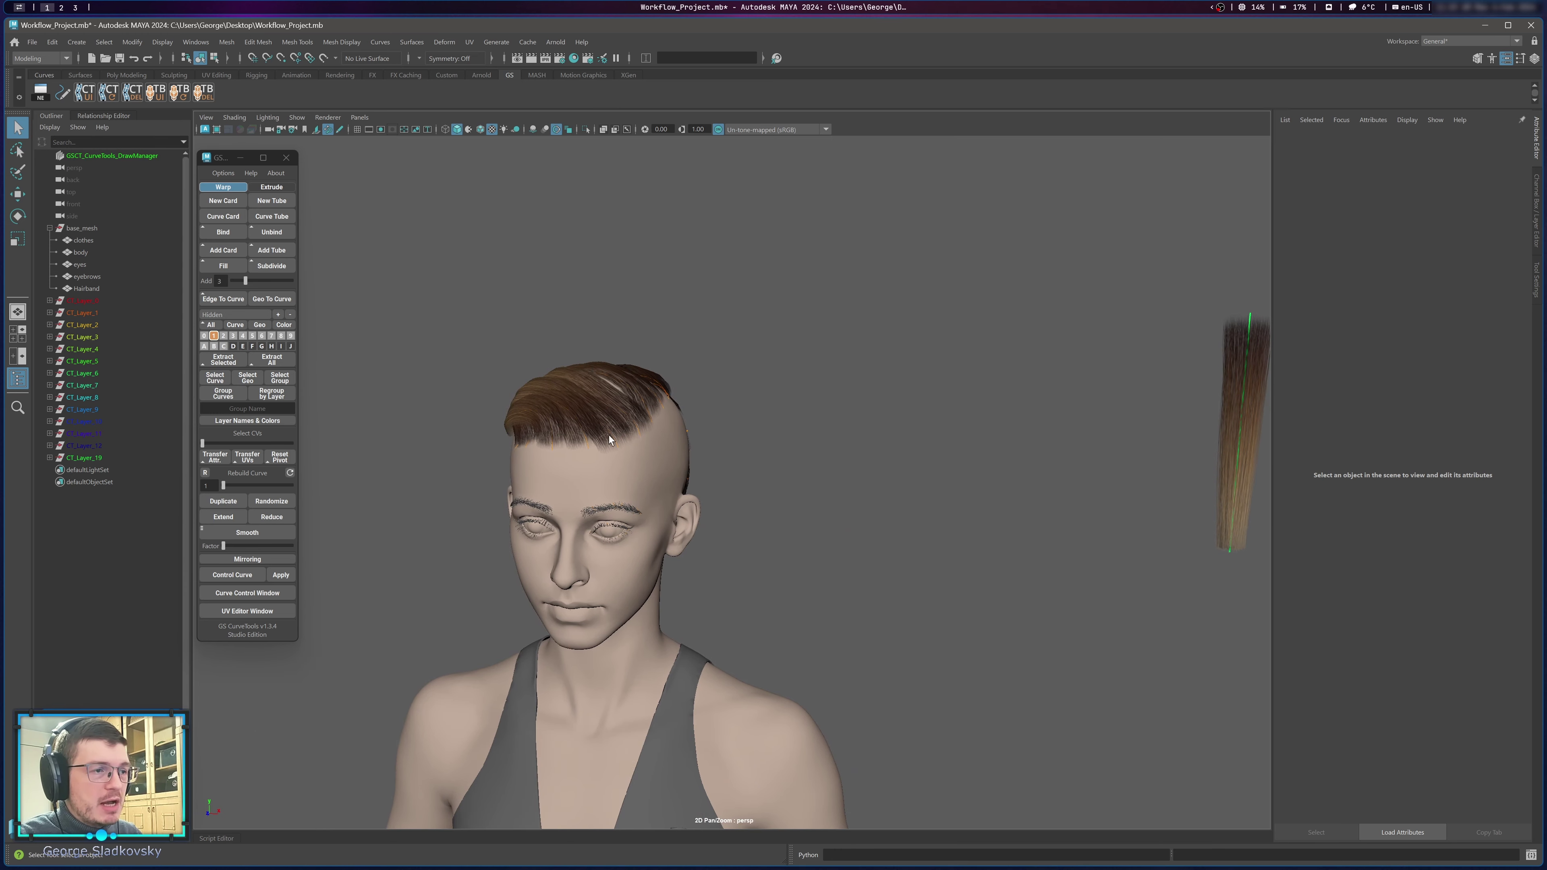
{"action": "left_click", "coordinate": [212, 325]}
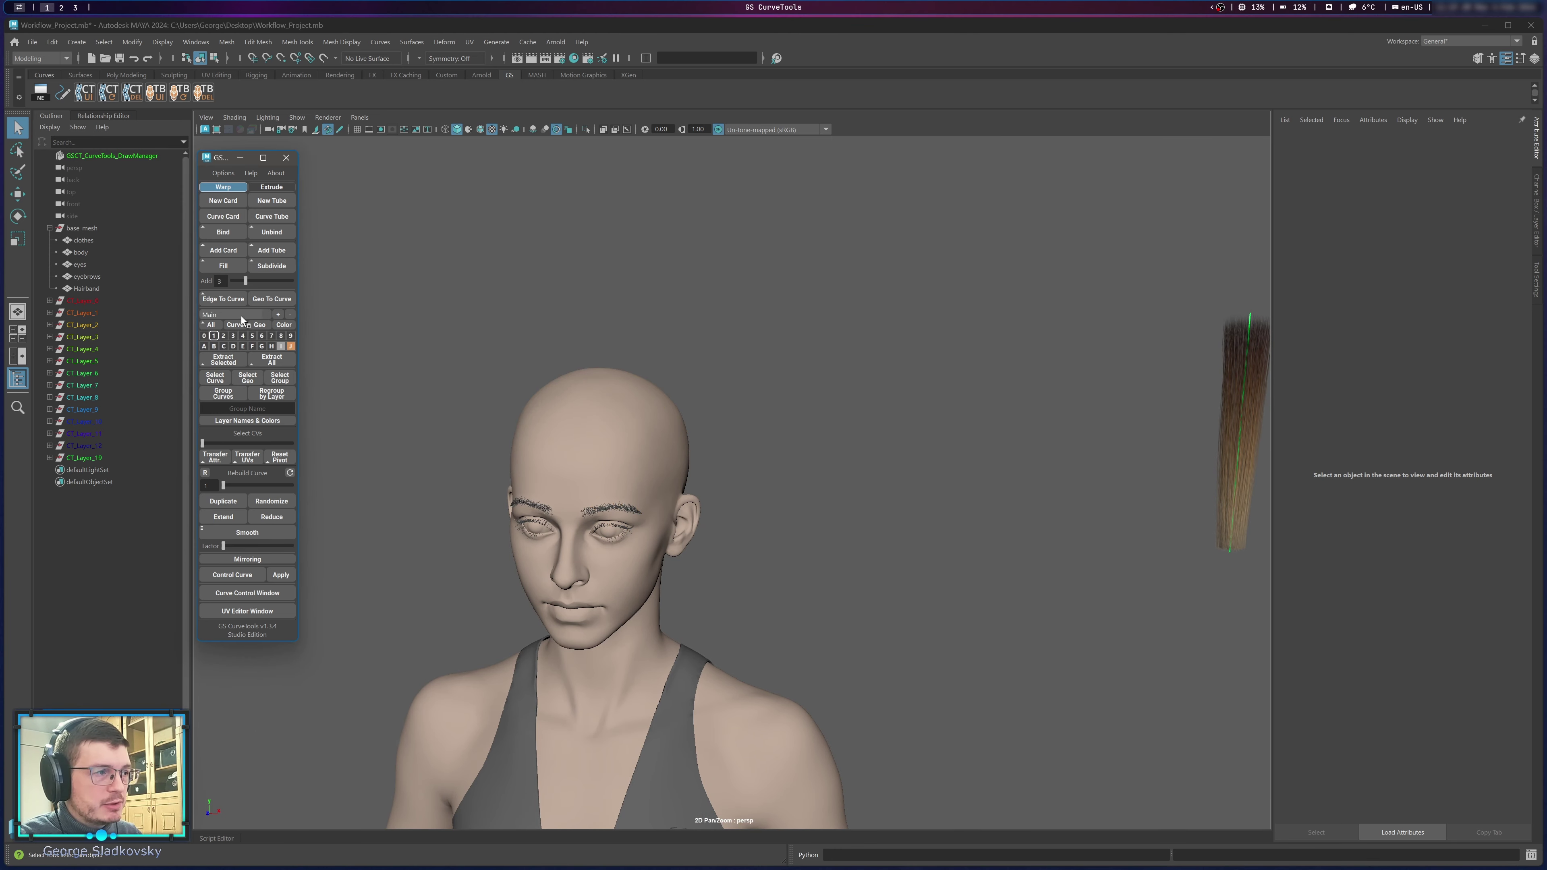
Duplicate a thick hair card from the row of library cards beside the character and place the copy at the head's crown.
{"action": "middle_click_drag", "start_coordinate": [582, 344], "coordinate": [749, 407], "text": "alt"}
{"action": "left_click_drag", "start_coordinate": [1004, 428], "coordinate": [1016, 436]}
{"action": "middle_click_drag", "start_coordinate": [914, 396], "coordinate": [955, 369], "text": "alt"}
{"action": "scroll", "coordinate": [942, 410], "scroll_direction": "down", "scroll_amount": 1}
{"action": "left_click", "coordinate": [224, 501]}
{"action": "left_click_drag", "start_coordinate": [994, 349], "coordinate": [442, 413]}
{"action": "key", "text": "f"}
{"action": "middle_click_drag", "start_coordinate": [712, 412], "coordinate": [634, 576], "text": "alt"}
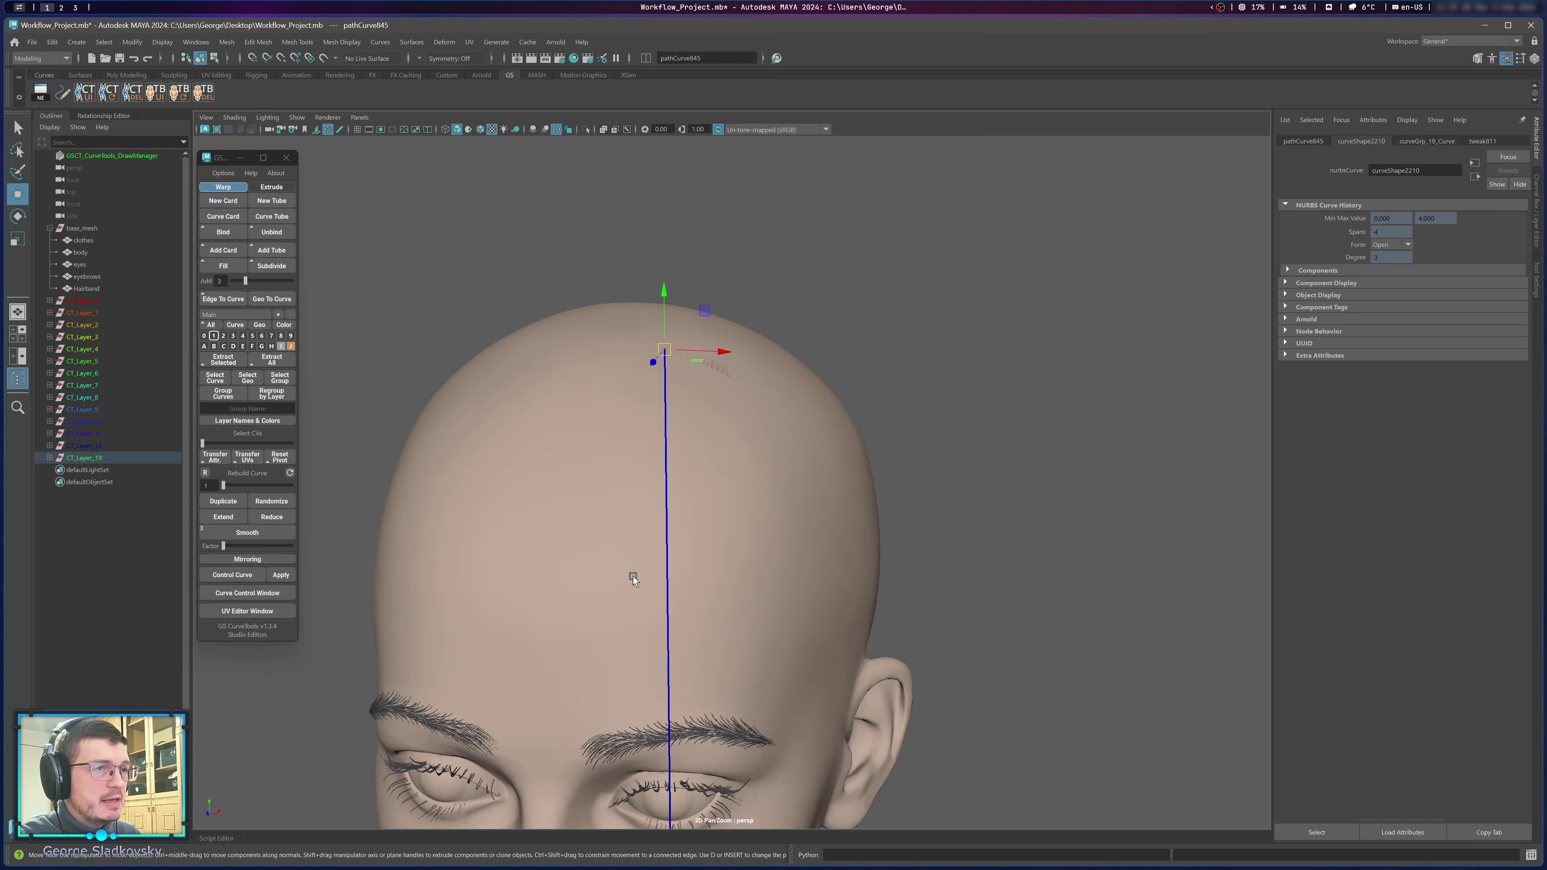
Select all the card curve's CVs except the root and move them toward the back of the head.
{"action": "left_click_drag", "start_coordinate": [633, 576], "coordinate": [586, 508], "text": "alt"}
{"action": "scroll", "coordinate": [586, 507], "scroll_direction": "down", "scroll_amount": 3}
{"action": "key", "text": "F8"}
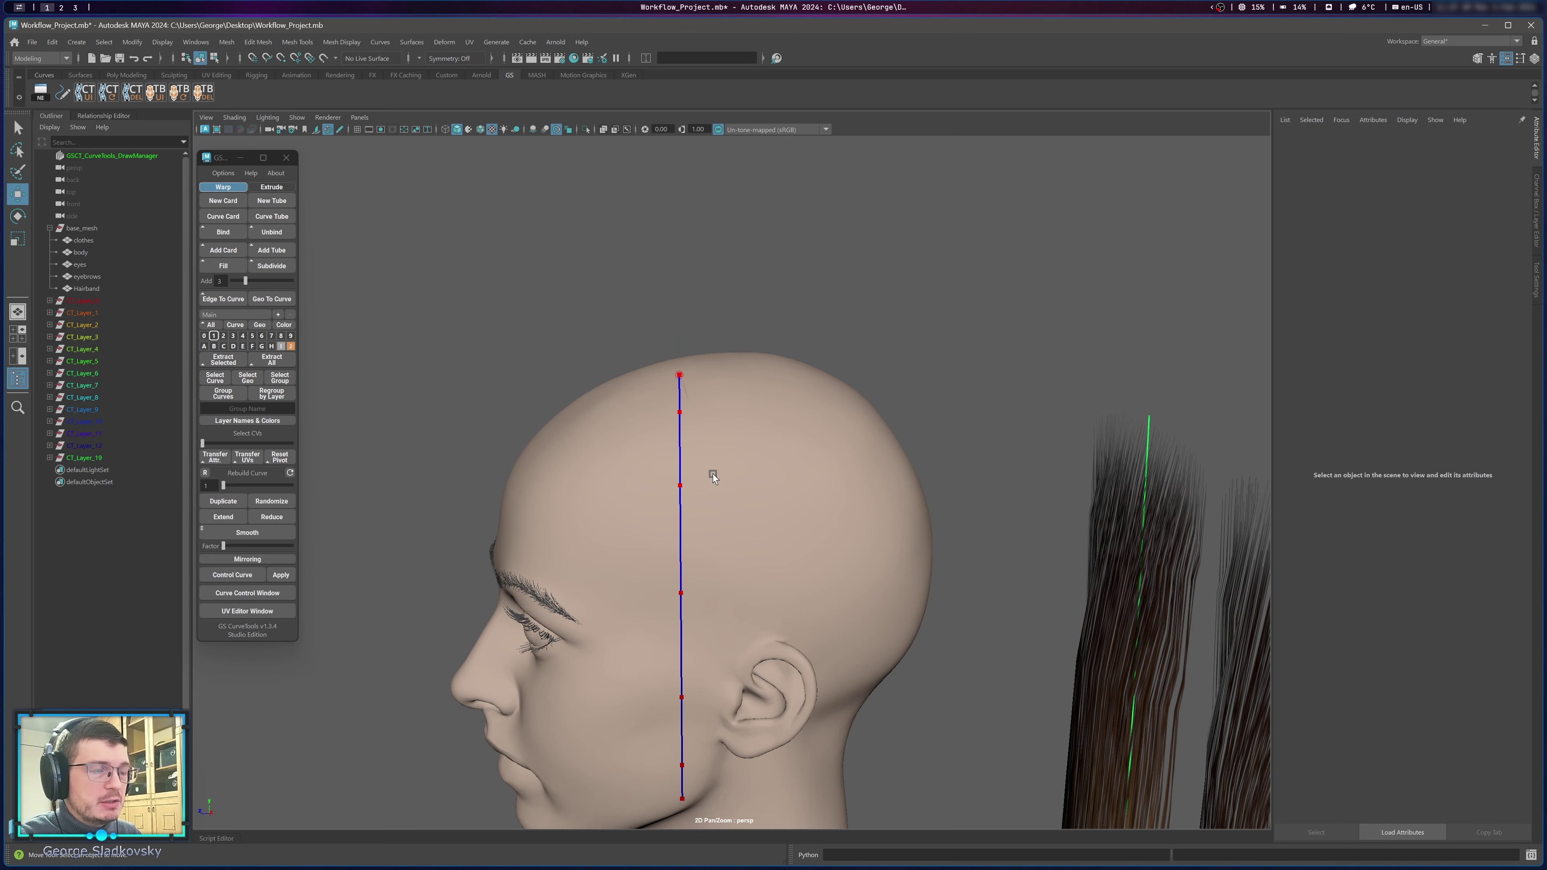
{"action": "left_click_drag", "start_coordinate": [797, 803], "coordinate": [797, 803]}
{"action": "middle_click_drag", "start_coordinate": [825, 563], "coordinate": [808, 595], "text": "alt"}
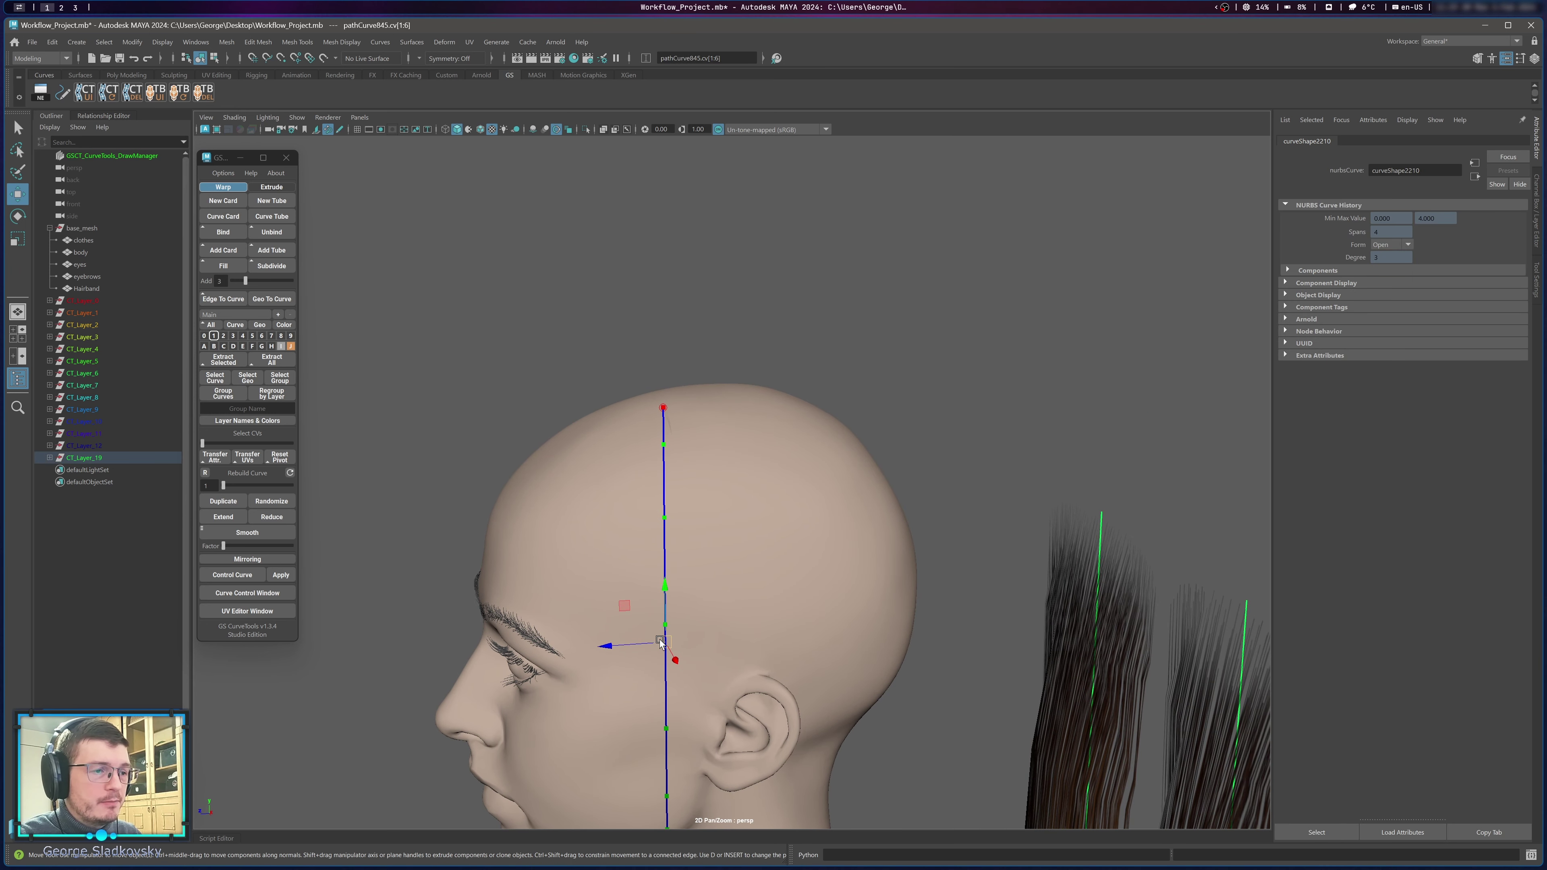
{"action": "left_click_drag", "start_coordinate": [665, 642], "coordinate": [642, 494]}
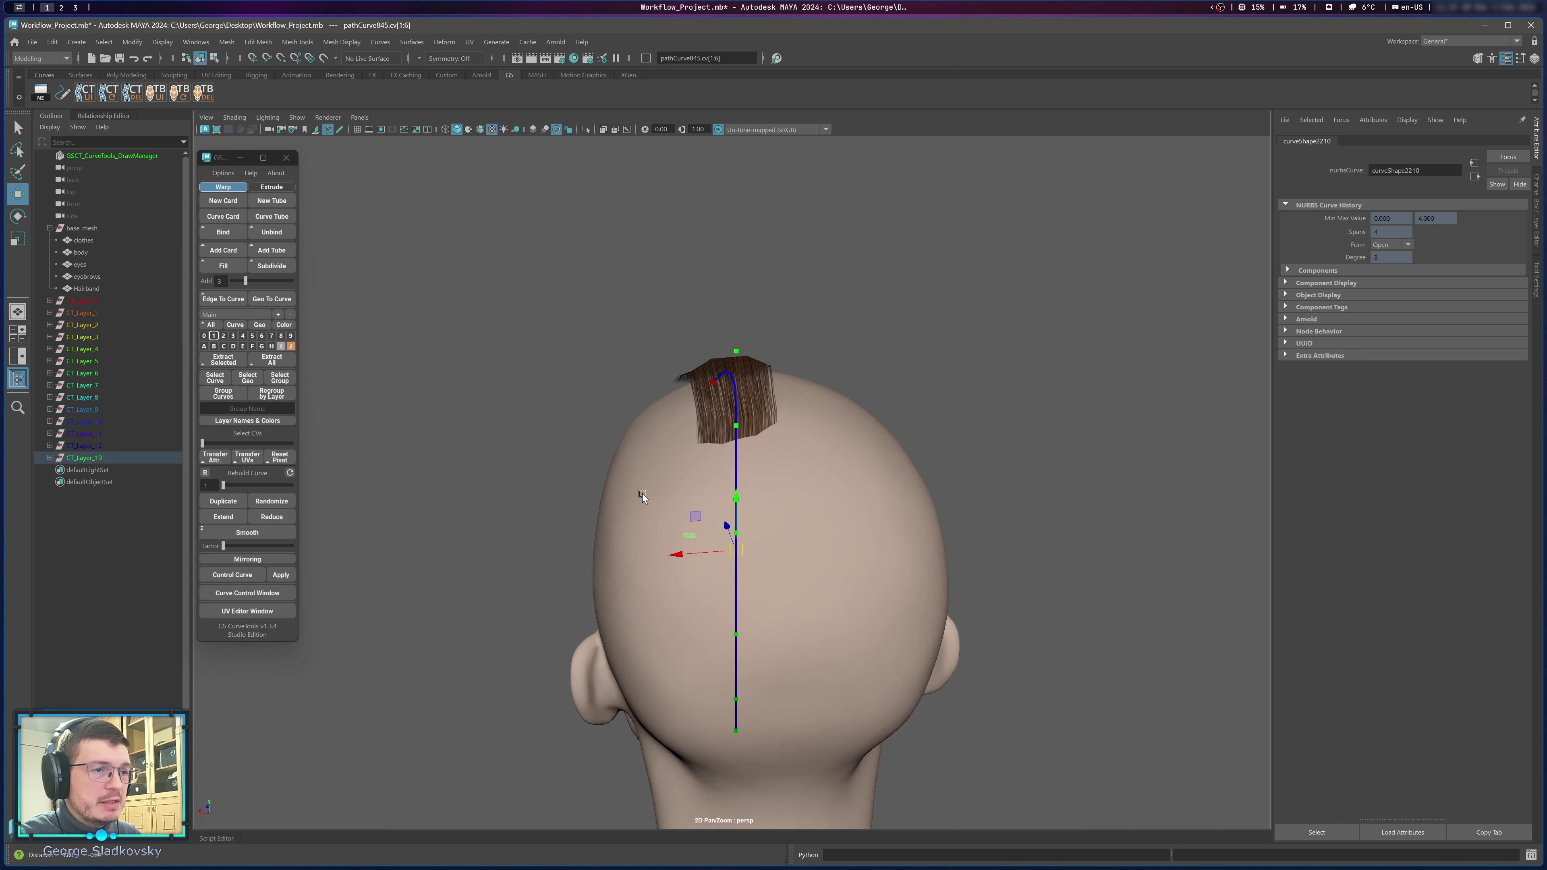
Pull the card curve's middle and lower CVs out behind the back of the head.
{"action": "middle_click_drag", "start_coordinate": [641, 494], "coordinate": [521, 473], "text": "alt"}
{"action": "left_click_drag", "start_coordinate": [566, 495], "coordinate": [506, 527], "text": "alt"}
{"action": "left_click_drag", "start_coordinate": [618, 432], "coordinate": [638, 474]}
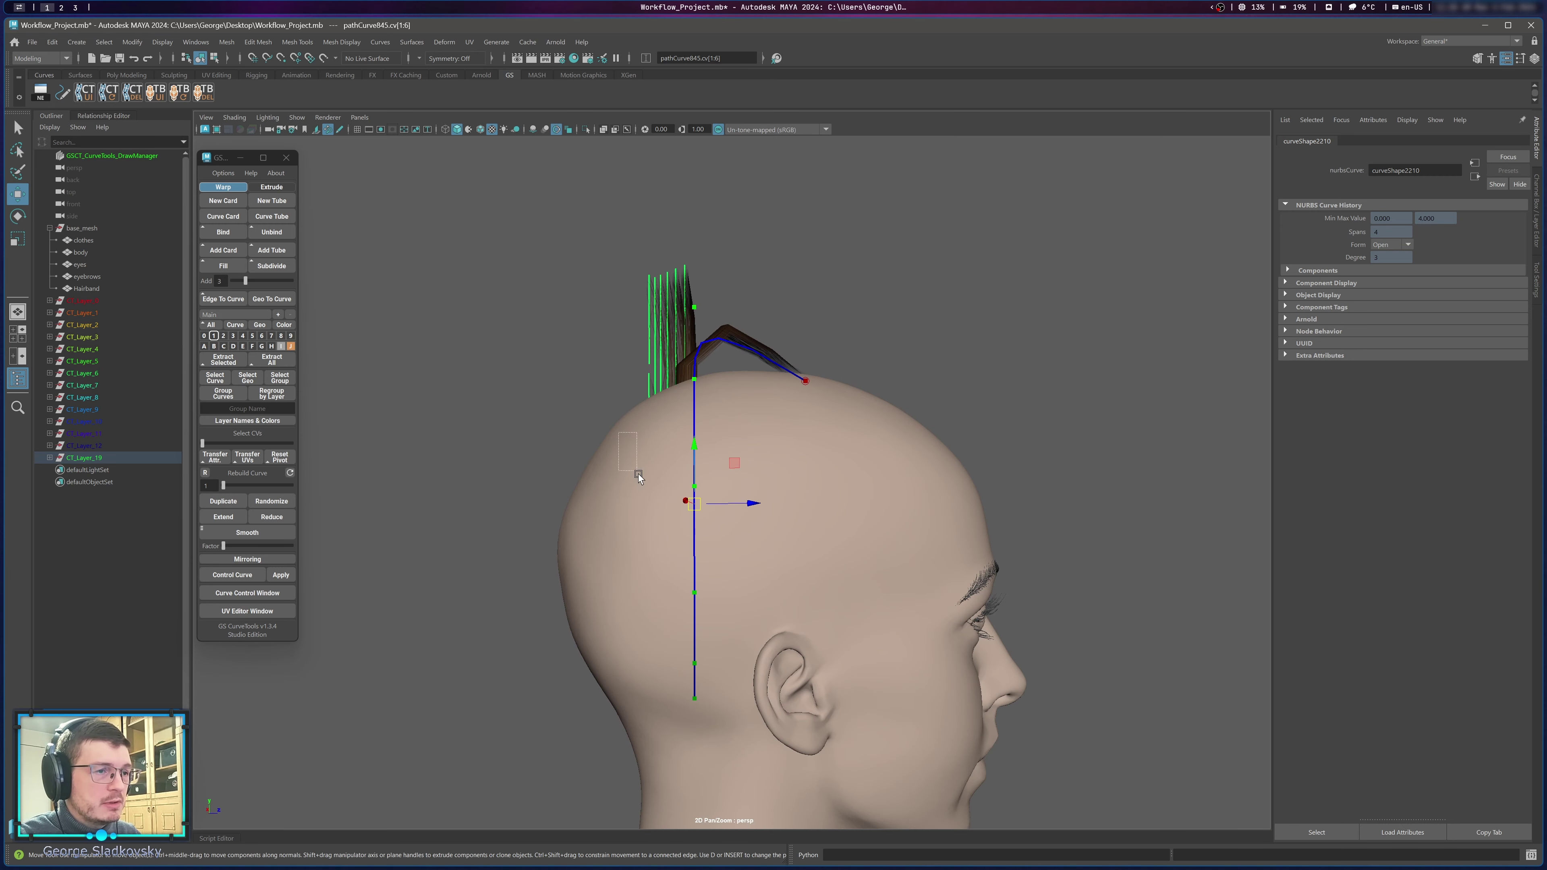
{"action": "left_click_drag", "start_coordinate": [696, 594], "coordinate": [511, 584]}
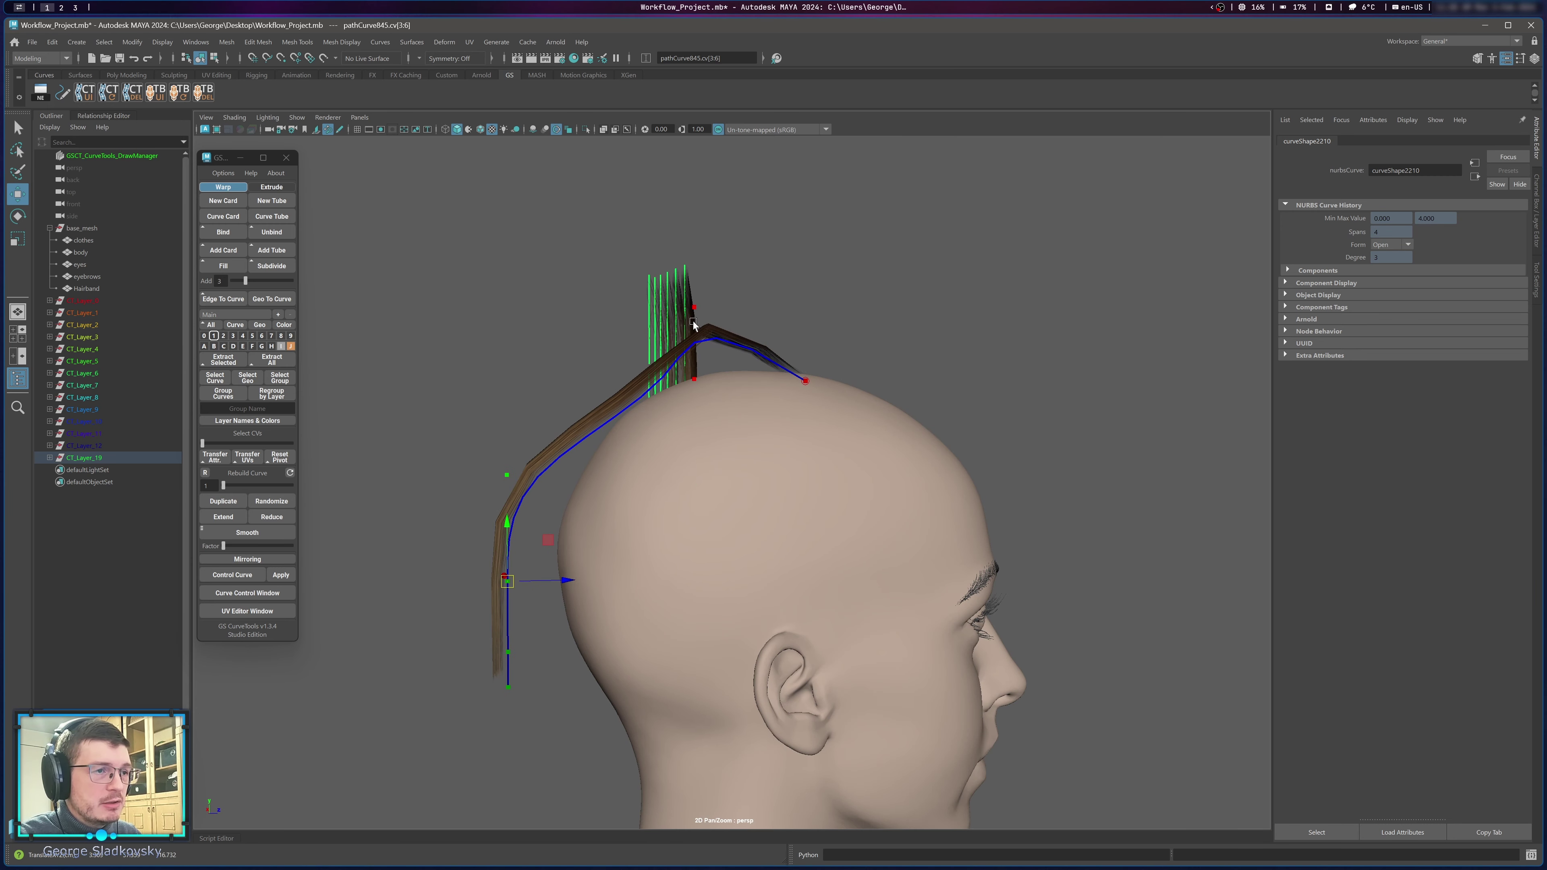
Lower the two CVs after the root so the card follows the top of the crown.
{"action": "left_click", "coordinate": [694, 307]}
{"action": "left_click_drag", "start_coordinate": [692, 358], "coordinate": [707, 385]}
{"action": "left_click_drag", "start_coordinate": [694, 379], "coordinate": [640, 397]}
{"action": "left_click_drag", "start_coordinate": [681, 287], "coordinate": [708, 323]}
{"action": "left_click_drag", "start_coordinate": [694, 307], "coordinate": [654, 411]}
{"action": "left_click_drag", "start_coordinate": [640, 397], "coordinate": [647, 417]}
Move the lower CVs in toward the skull and nape so the card follows the back of the head.
{"action": "left_click_drag", "start_coordinate": [474, 440], "coordinate": [522, 487]}
{"action": "left_click_drag", "start_coordinate": [507, 474], "coordinate": [552, 517]}
{"action": "left_click_drag", "start_coordinate": [487, 561], "coordinate": [532, 595]}
{"action": "left_click_drag", "start_coordinate": [508, 581], "coordinate": [578, 700]}
Shift the card curve's two middle CVs slightly sideways across the back of the head.
{"action": "left_click_drag", "start_coordinate": [572, 686], "coordinate": [690, 634], "text": "alt"}
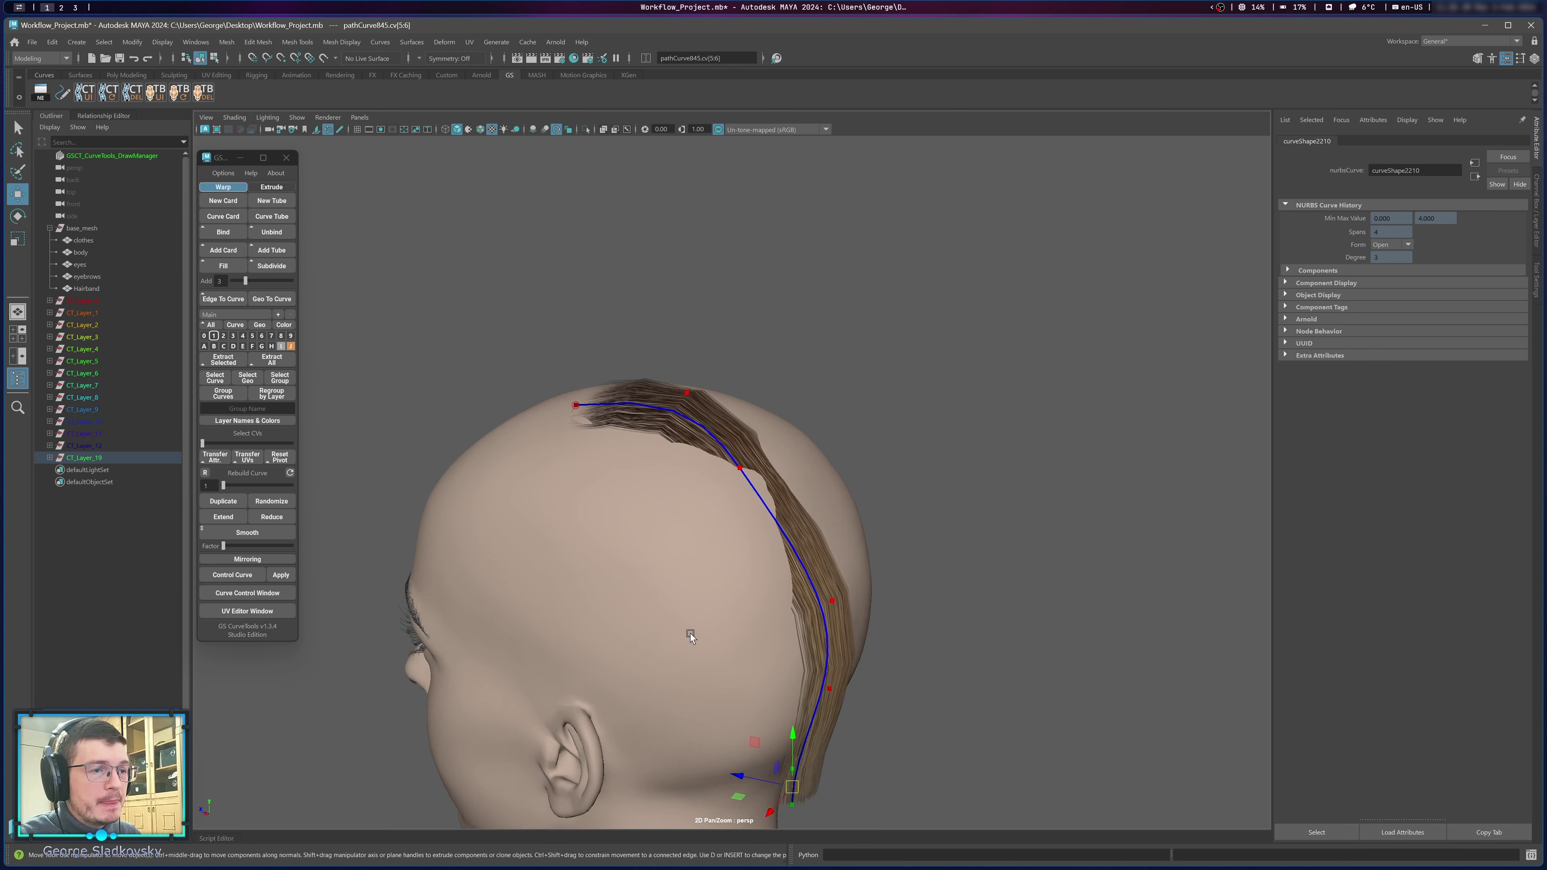
{"action": "left_click_drag", "start_coordinate": [784, 522], "coordinate": [801, 492], "text": "alt"}
{"action": "left_click_drag", "start_coordinate": [773, 422], "coordinate": [805, 396]}
{"action": "left_click", "coordinate": [925, 480]}
{"action": "left_click_drag", "start_coordinate": [924, 480], "coordinate": [789, 533], "text": "alt"}
{"action": "left_click_drag", "start_coordinate": [596, 452], "coordinate": [725, 661]}
{"action": "middle_click_drag", "start_coordinate": [634, 562], "coordinate": [692, 493], "text": "alt"}
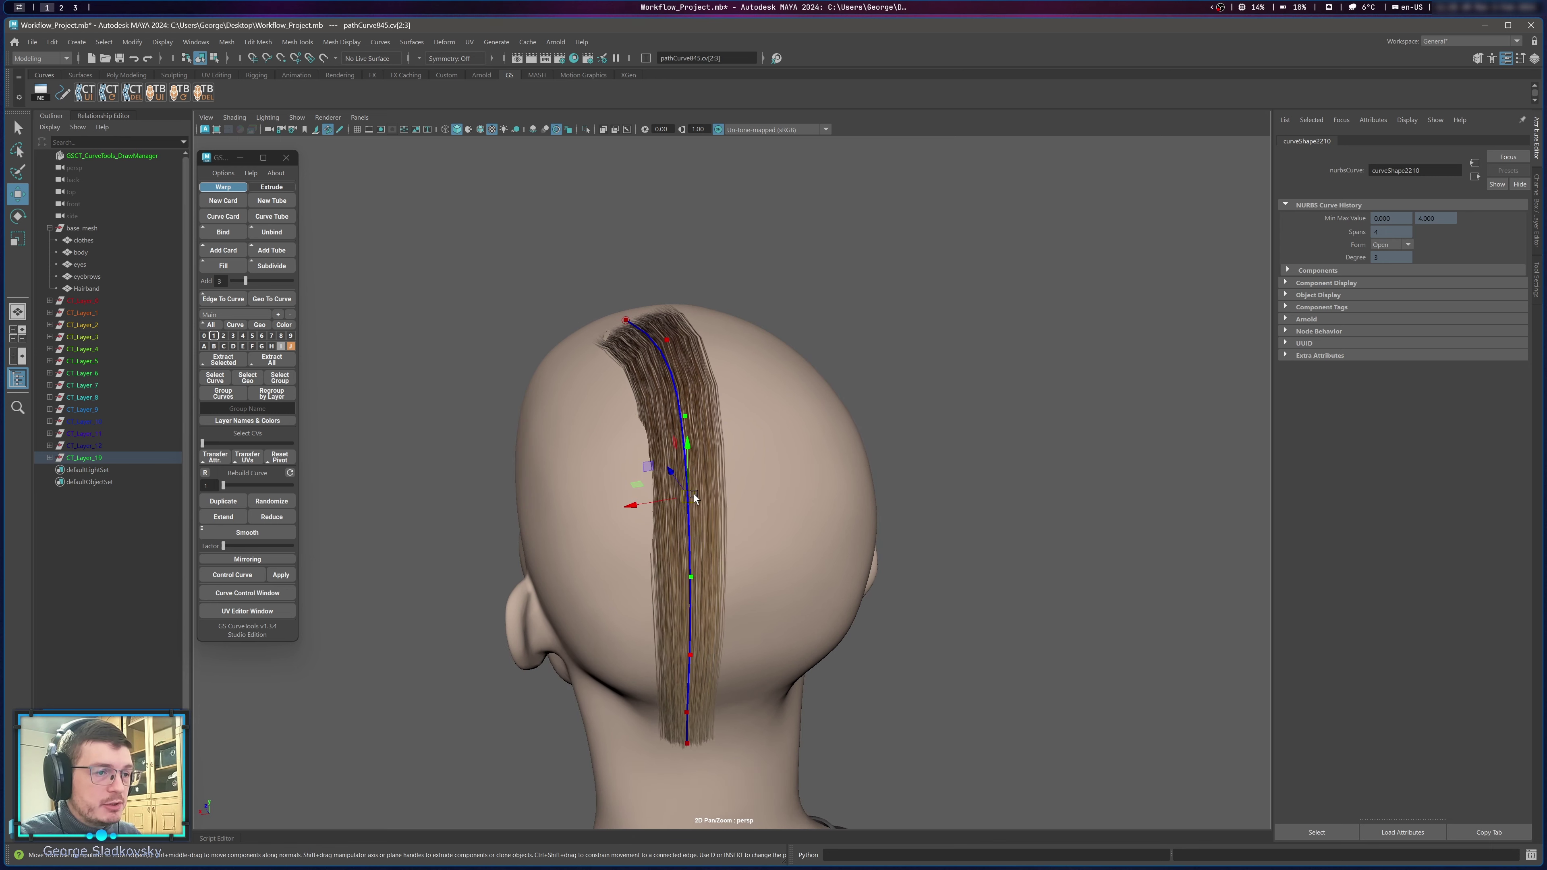
{"action": "left_click_drag", "start_coordinate": [689, 495], "coordinate": [679, 496]}
Adjust the last three CVs near the nape and leave component editing.
{"action": "left_click_drag", "start_coordinate": [710, 755], "coordinate": [658, 634]}
{"action": "left_click_drag", "start_coordinate": [688, 699], "coordinate": [664, 416]}
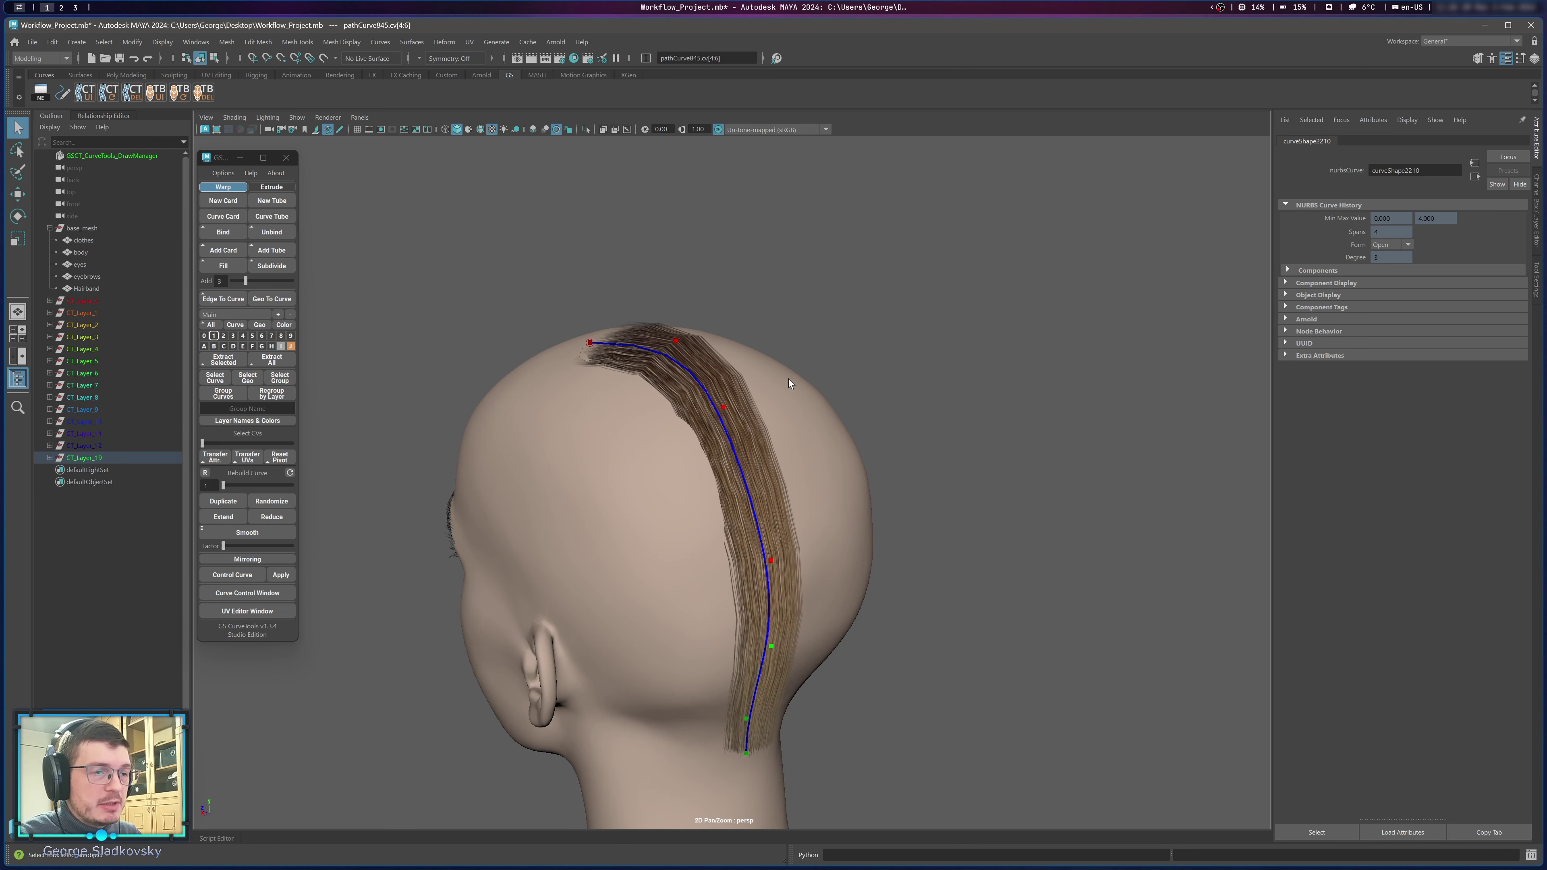
{"action": "right_click_drag", "start_coordinate": [788, 378], "coordinate": [855, 344]}
{"action": "left_click", "coordinate": [856, 344]}
Select the shaped hair card, open its curve control window beside the head and collapse the Advanced Visibility options.
{"action": "scroll", "coordinate": [707, 418], "scroll_direction": "up", "scroll_amount": 2}
{"action": "left_click", "coordinate": [707, 417]}
{"action": "left_click_drag", "start_coordinate": [707, 417], "coordinate": [676, 442], "text": "alt"}
{"action": "middle_click_drag", "start_coordinate": [677, 442], "coordinate": [702, 473], "text": "alt"}
{"action": "middle_click_drag", "start_coordinate": [796, 511], "coordinate": [761, 545], "text": "alt"}
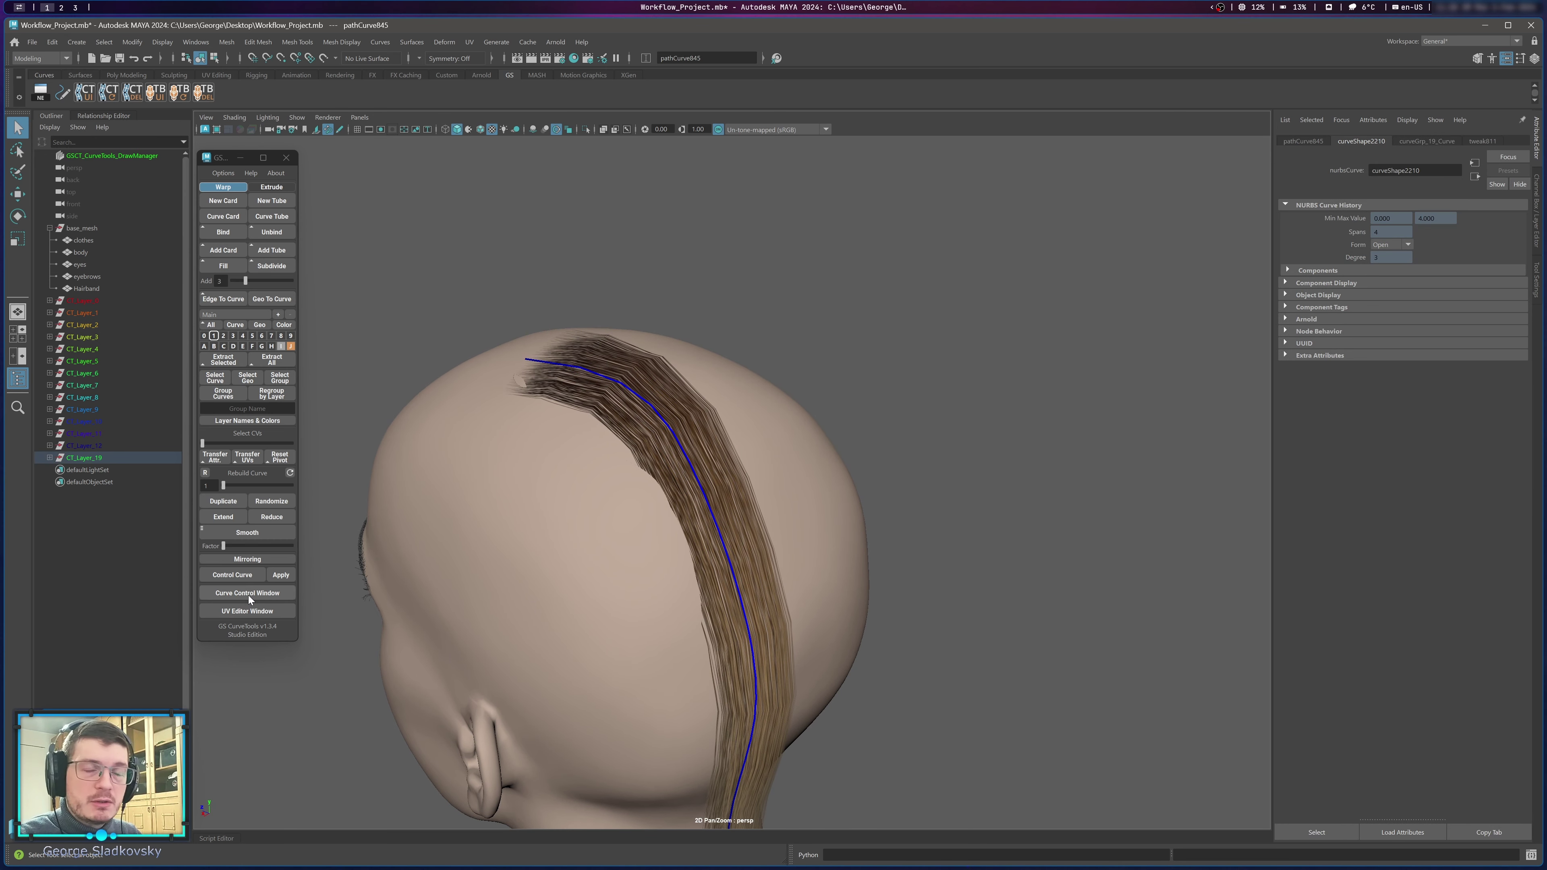
{"action": "left_click", "coordinate": [259, 593]}
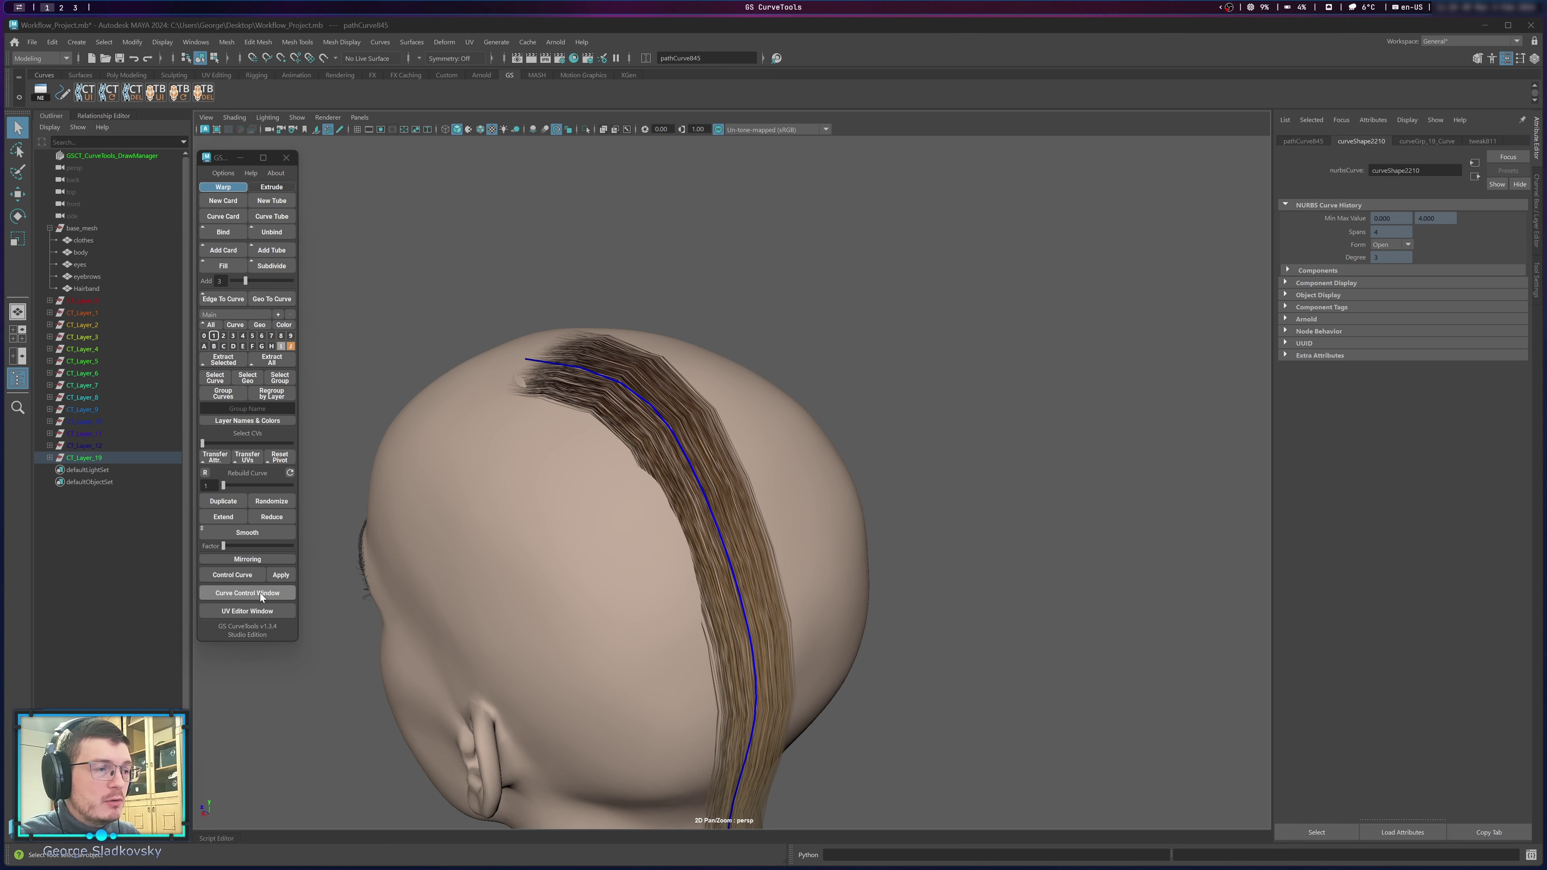
{"action": "left_click_drag", "start_coordinate": [280, 114], "coordinate": [1147, 162]}
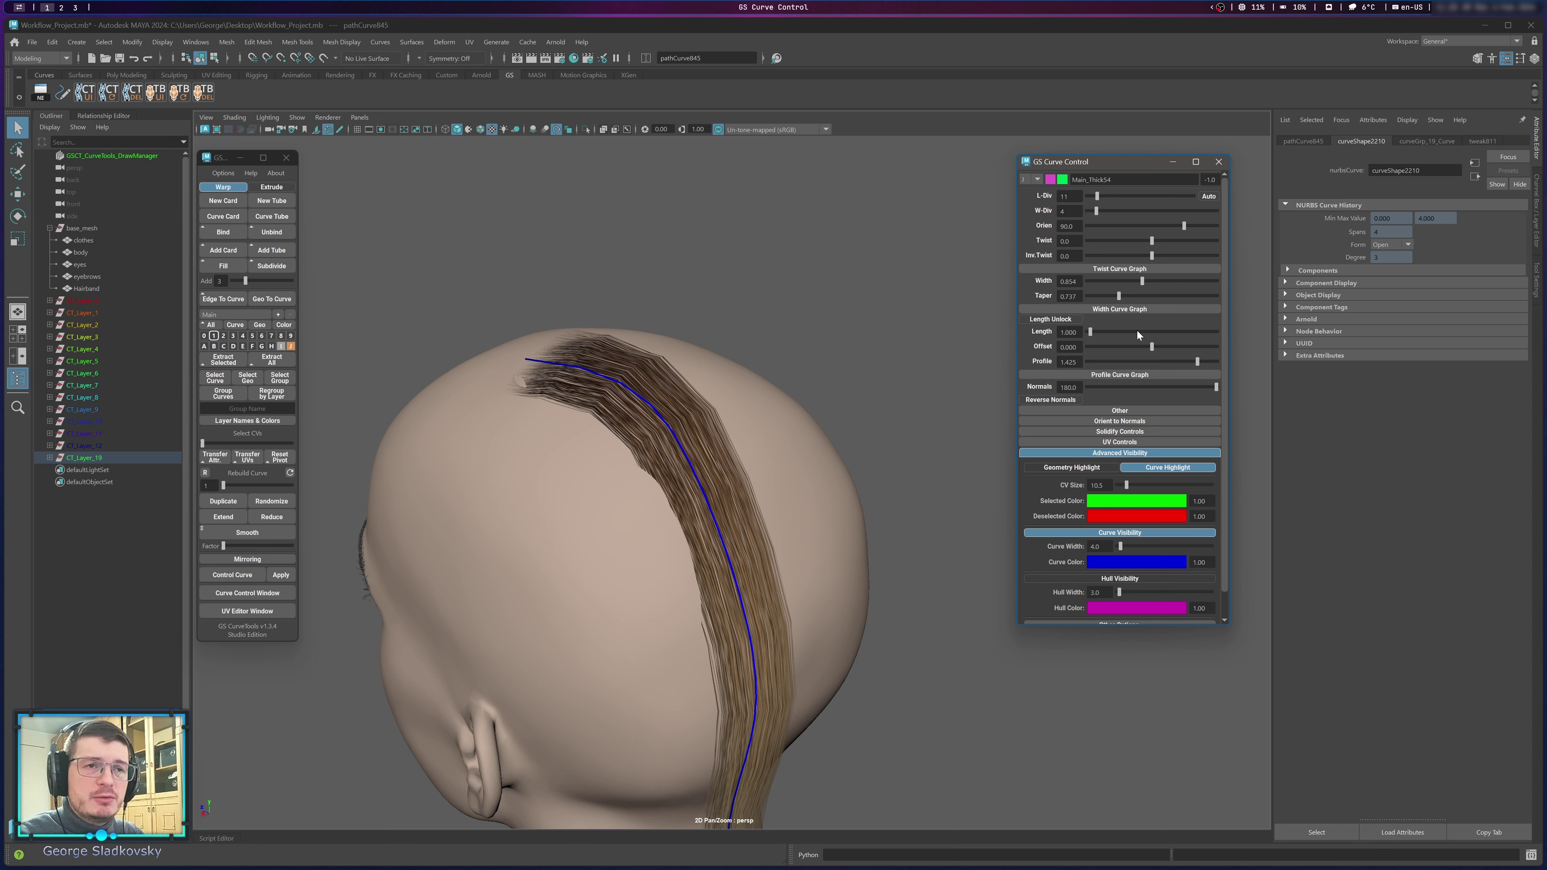
{"action": "left_click", "coordinate": [1137, 452]}
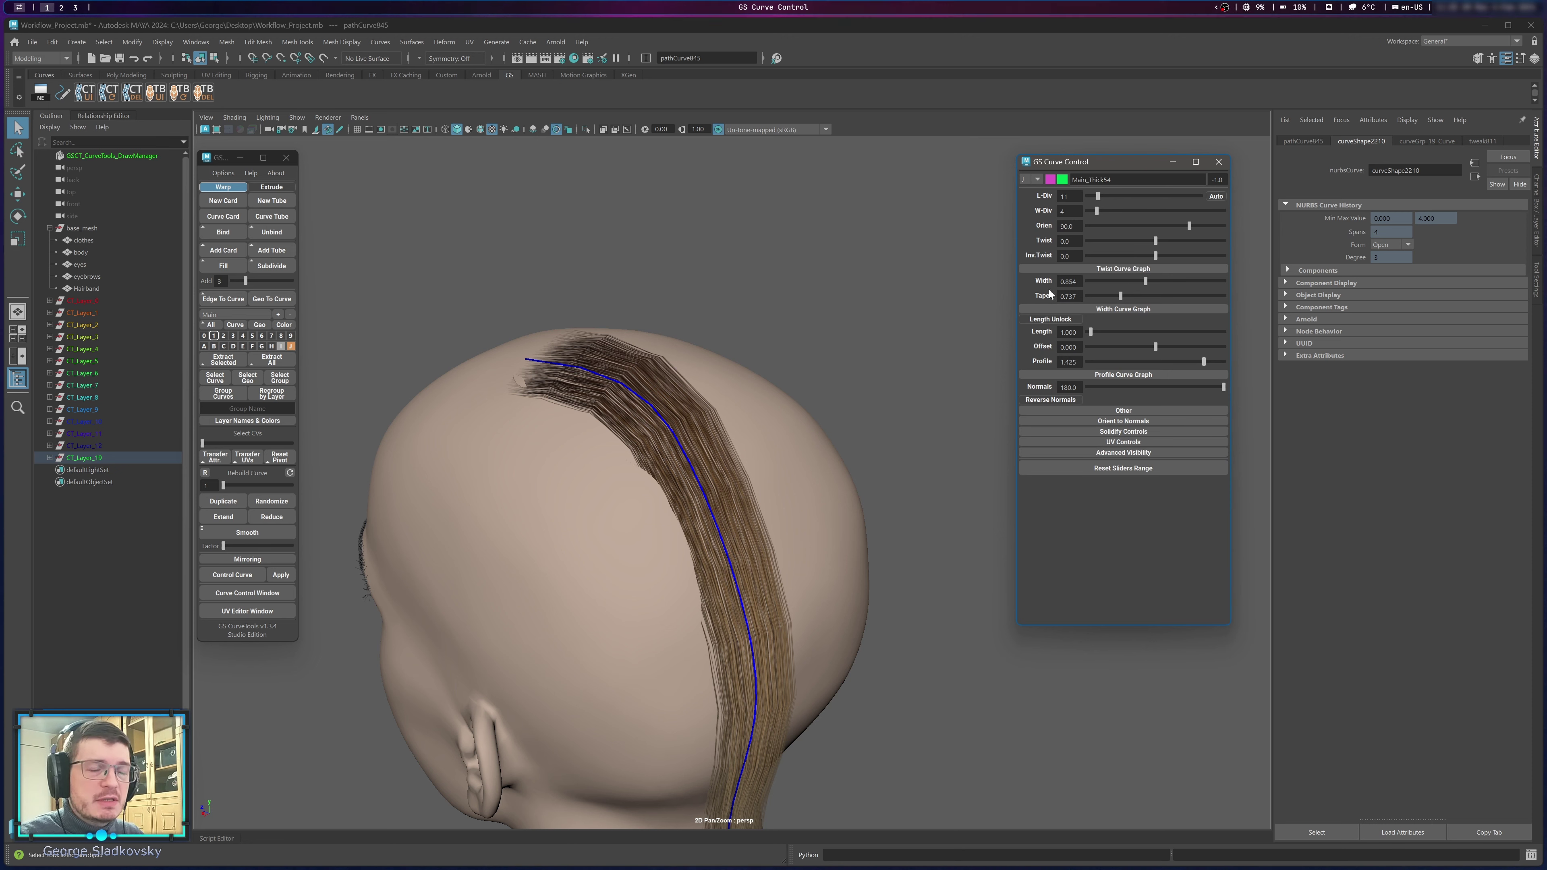
Display the models with the untextured default material to expose the hair card's geometry against the scalp.
{"action": "left_click_drag", "start_coordinate": [825, 336], "coordinate": [807, 487], "text": "alt"}
{"action": "scroll", "coordinate": [792, 424], "scroll_direction": "up", "scroll_amount": 5}
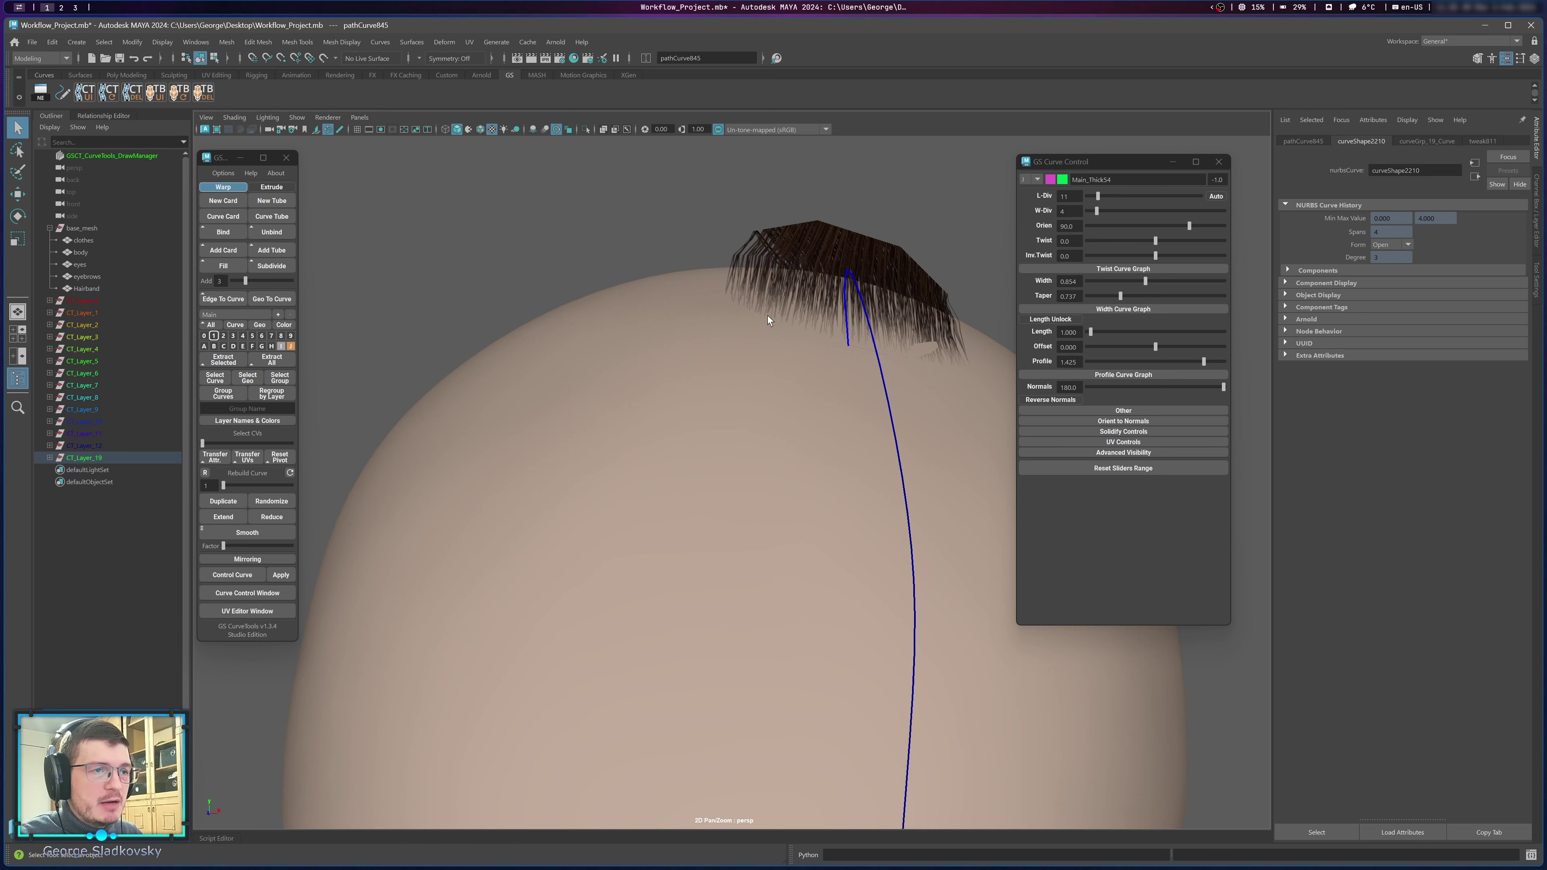
{"action": "scroll", "coordinate": [725, 305], "scroll_direction": "down", "scroll_amount": 4}
{"action": "left_click_drag", "start_coordinate": [826, 350], "coordinate": [697, 277], "text": "alt"}
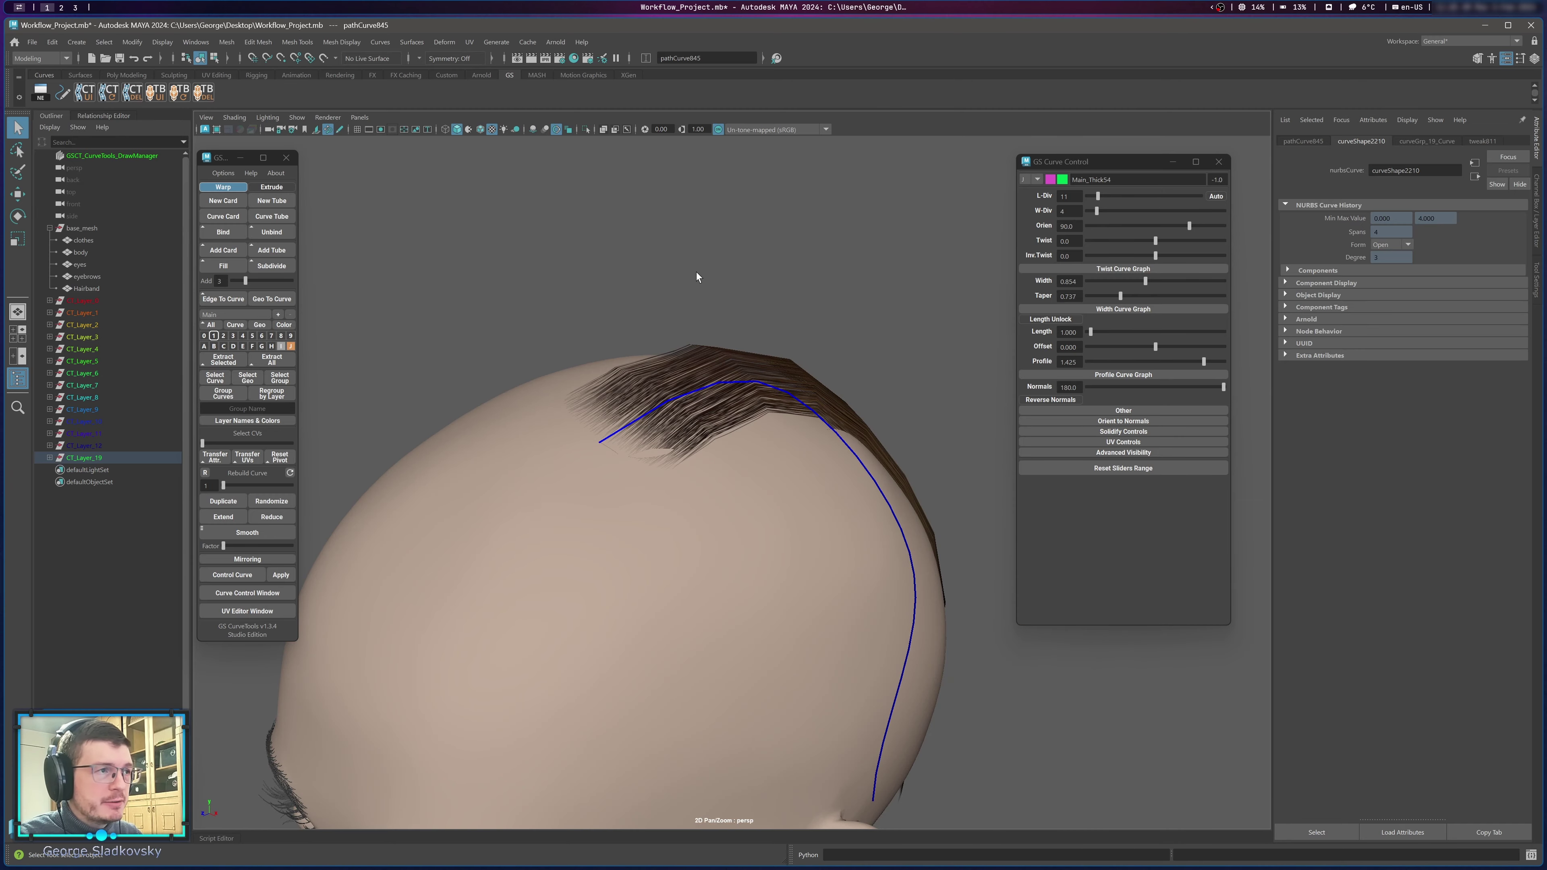
{"action": "left_click", "coordinate": [481, 129]}
{"action": "mouse_move", "coordinate": [790, 318]}
{"action": "left_mouse_down", "text": "alt"}
{"action": "mouse_move", "coordinate": [781, 308]}
{"action": "mouse_move", "coordinate": [798, 305]}
{"action": "mouse_move", "coordinate": [742, 266]}
{"action": "mouse_move", "coordinate": [692, 284]}
{"action": "mouse_move", "coordinate": [753, 274]}
{"action": "left_mouse_up", "text": "alt"}
{"action": "left_click", "coordinate": [481, 129]}
{"action": "left_click", "coordinate": [469, 130]}
{"action": "left_click_drag", "start_coordinate": [721, 460], "coordinate": [686, 446], "text": "alt"}
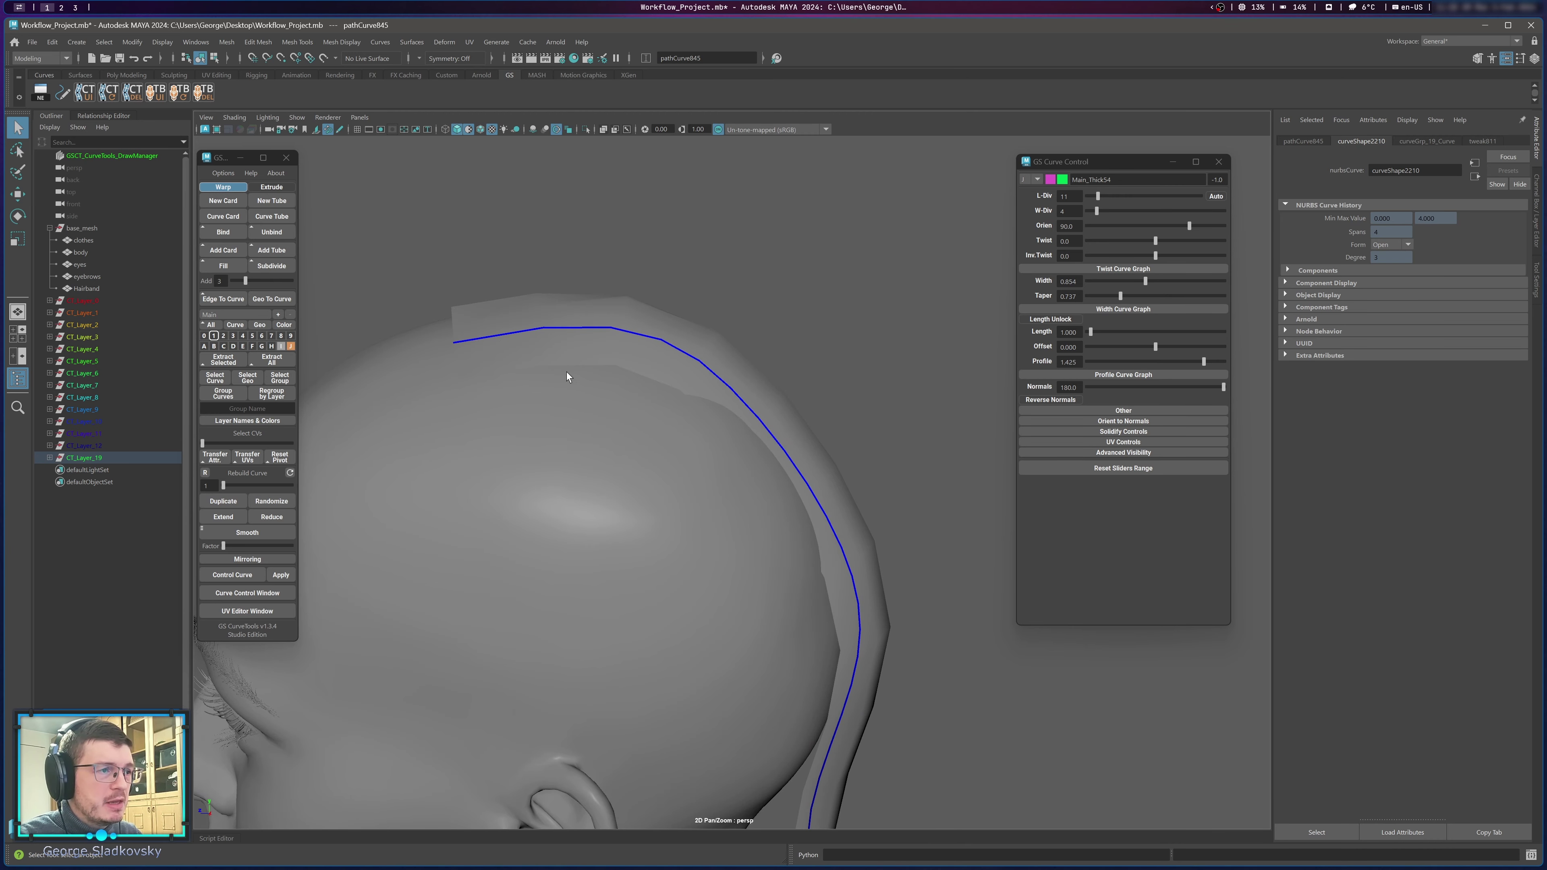
Set the hair card's orientation to 82.0 to align it with the scalp.
{"action": "middle_click_drag", "start_coordinate": [680, 409], "coordinate": [703, 413], "text": "alt"}
{"action": "left_click", "coordinate": [768, 305]}
{"action": "left_click", "coordinate": [829, 476]}
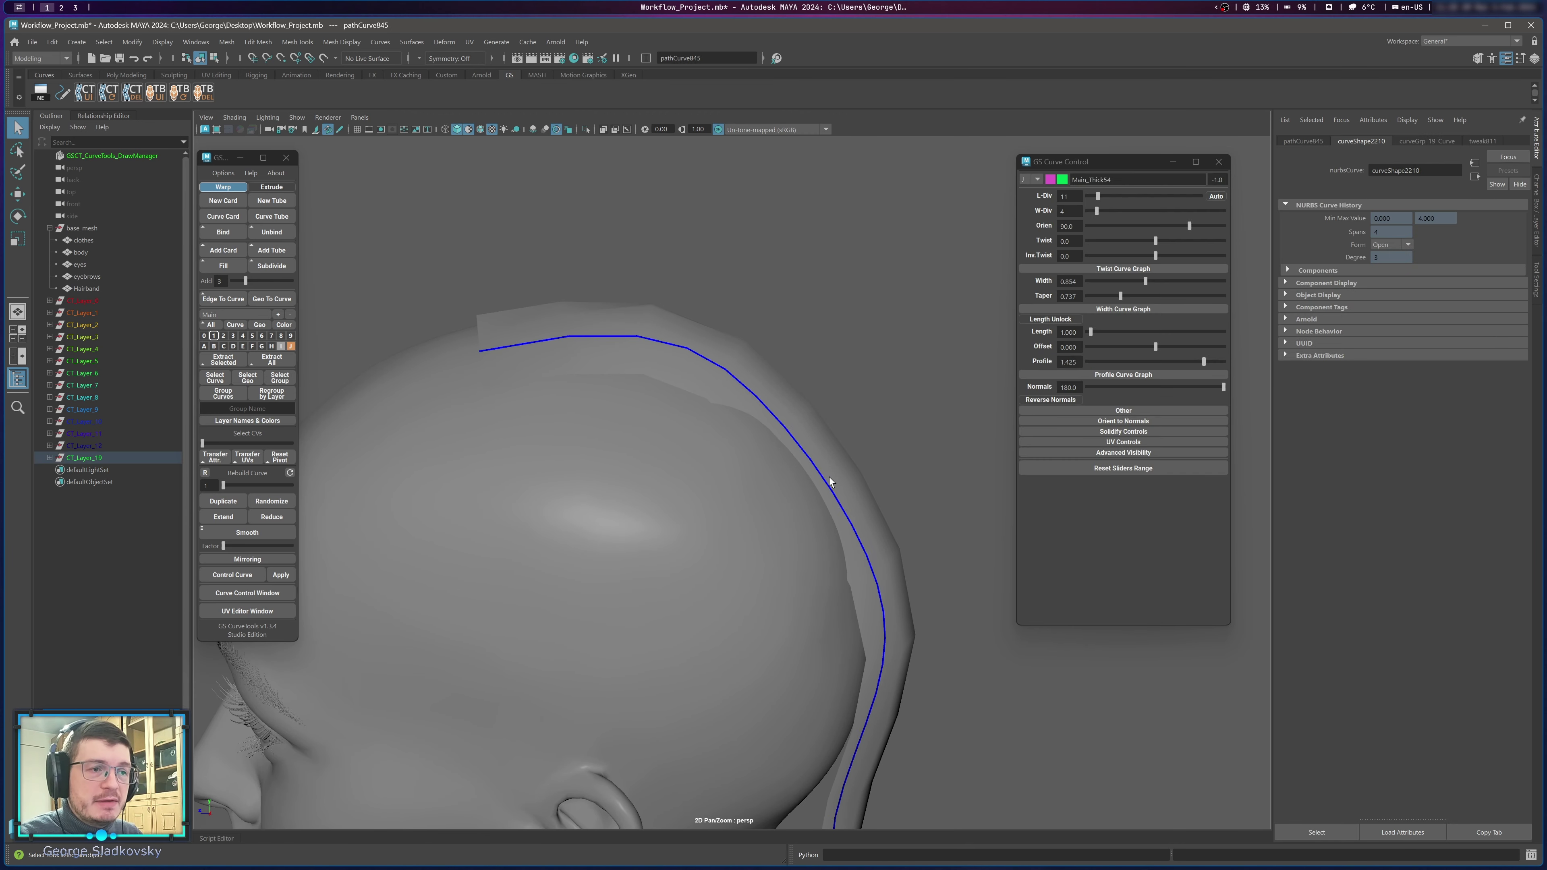
{"action": "right_click_drag", "start_coordinate": [829, 476], "coordinate": [802, 431], "text": "alt"}
{"action": "left_click_drag", "start_coordinate": [802, 430], "coordinate": [816, 420], "text": "alt"}
{"action": "left_click_drag", "start_coordinate": [1190, 225], "coordinate": [1187, 226]}
Set the hair card's twist to -8.5 so its lower part follows the back of the head.
{"action": "left_click_drag", "start_coordinate": [950, 232], "coordinate": [658, 393], "text": "alt"}
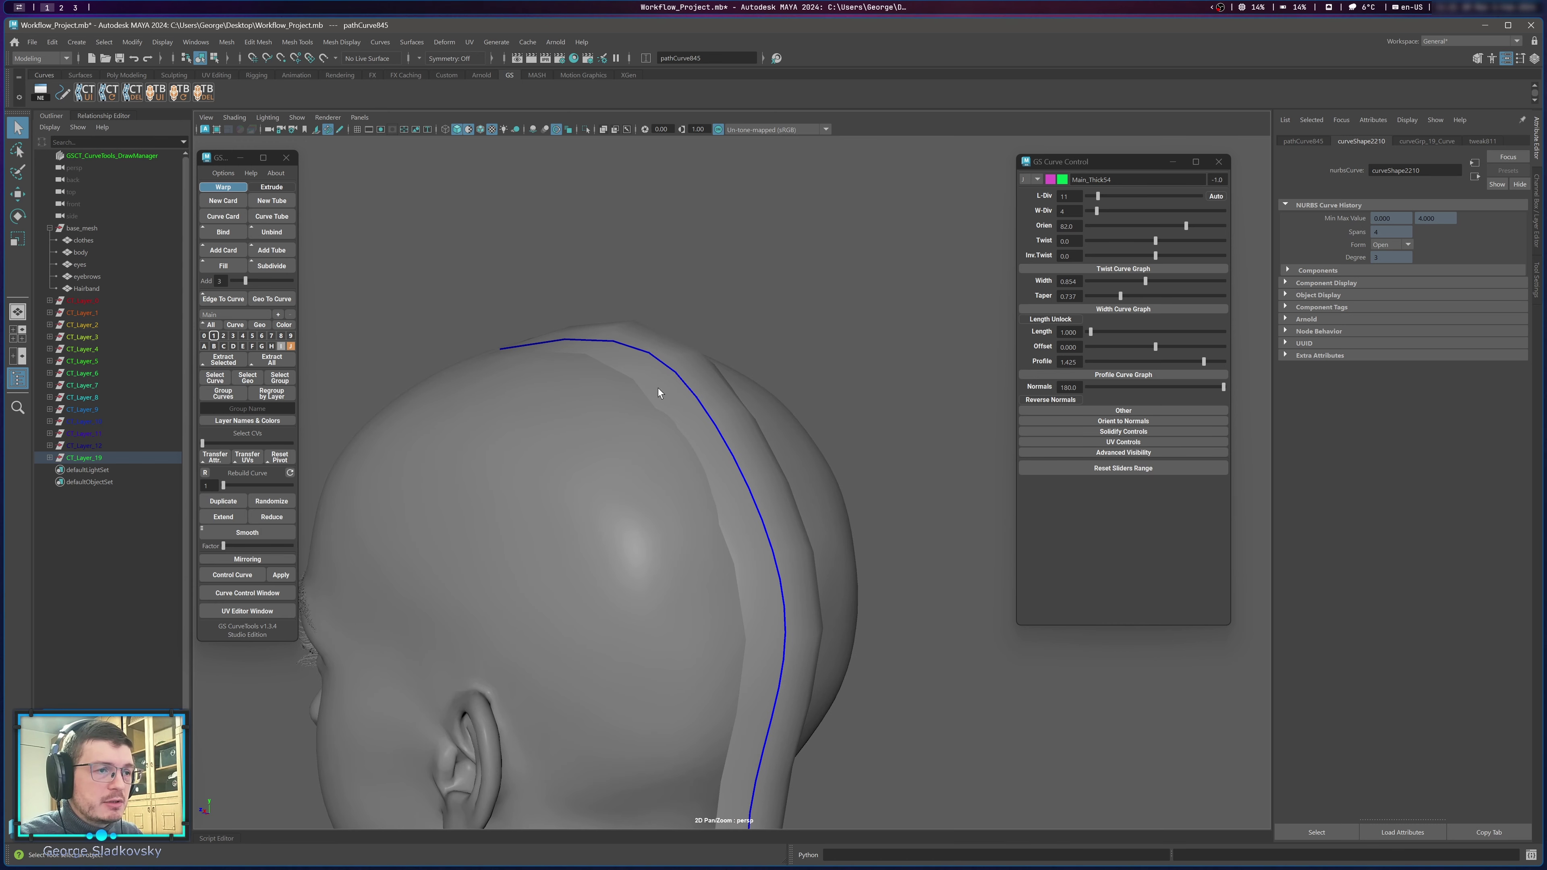
{"action": "left_click_drag", "start_coordinate": [727, 505], "coordinate": [723, 463], "text": "alt"}
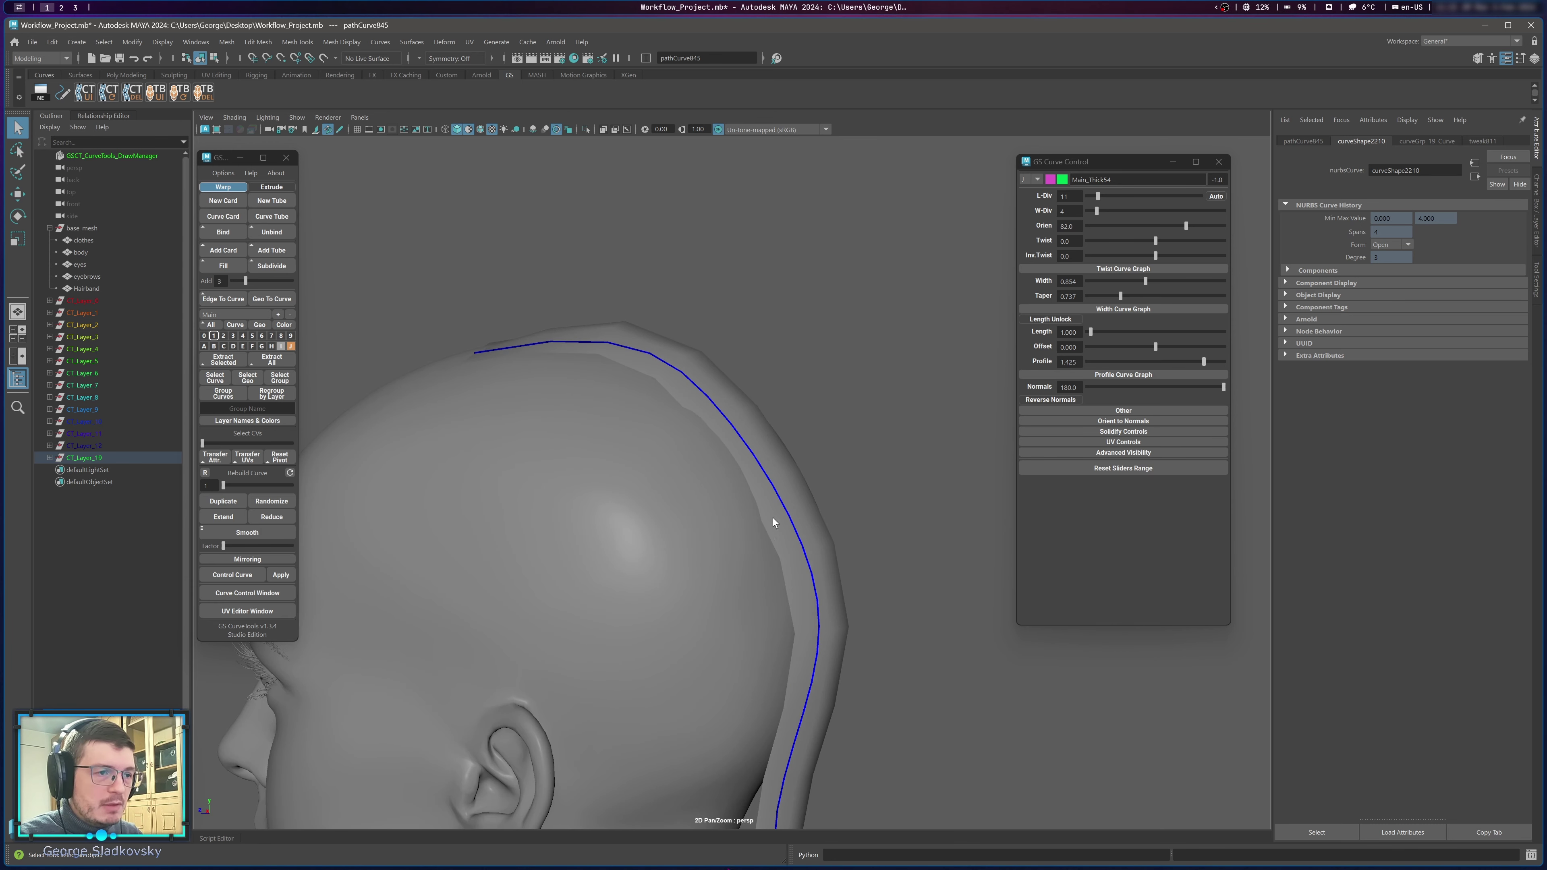
{"action": "left_click_drag", "start_coordinate": [774, 522], "coordinate": [759, 442], "text": "alt"}
{"action": "left_click_drag", "start_coordinate": [1156, 240], "coordinate": [1152, 239]}
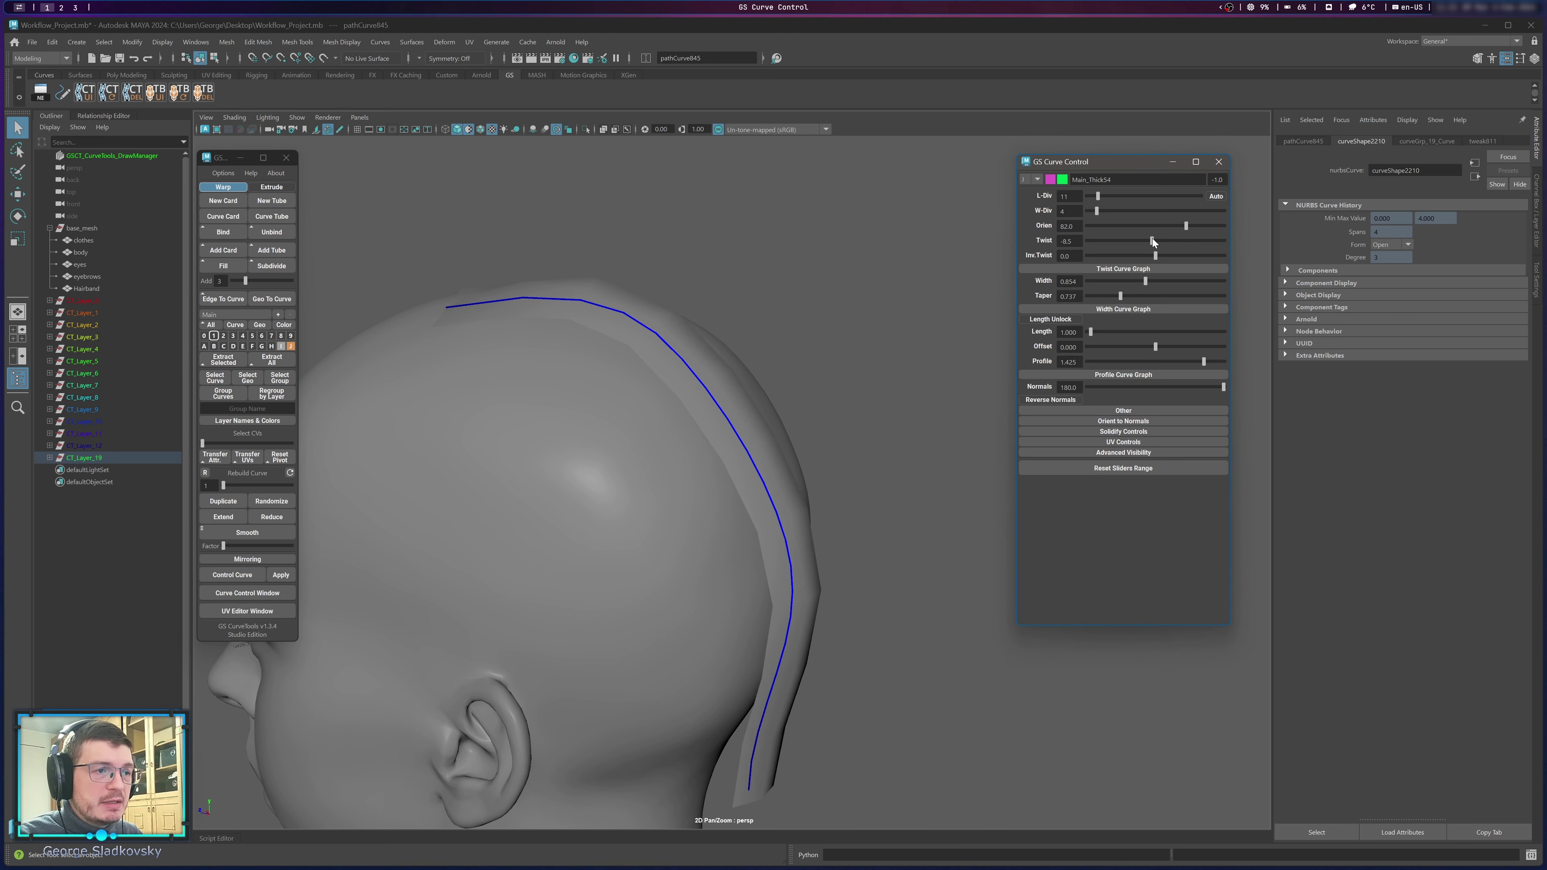
Show wireframe on the shaded models around the hair card's root.
{"action": "mouse_move", "coordinate": [718, 365]}
{"action": "left_mouse_down", "text": "alt"}
{"action": "mouse_move", "coordinate": [681, 345]}
{"action": "mouse_move", "coordinate": [617, 431]}
{"action": "mouse_move", "coordinate": [597, 394]}
{"action": "left_mouse_up", "text": "alt"}
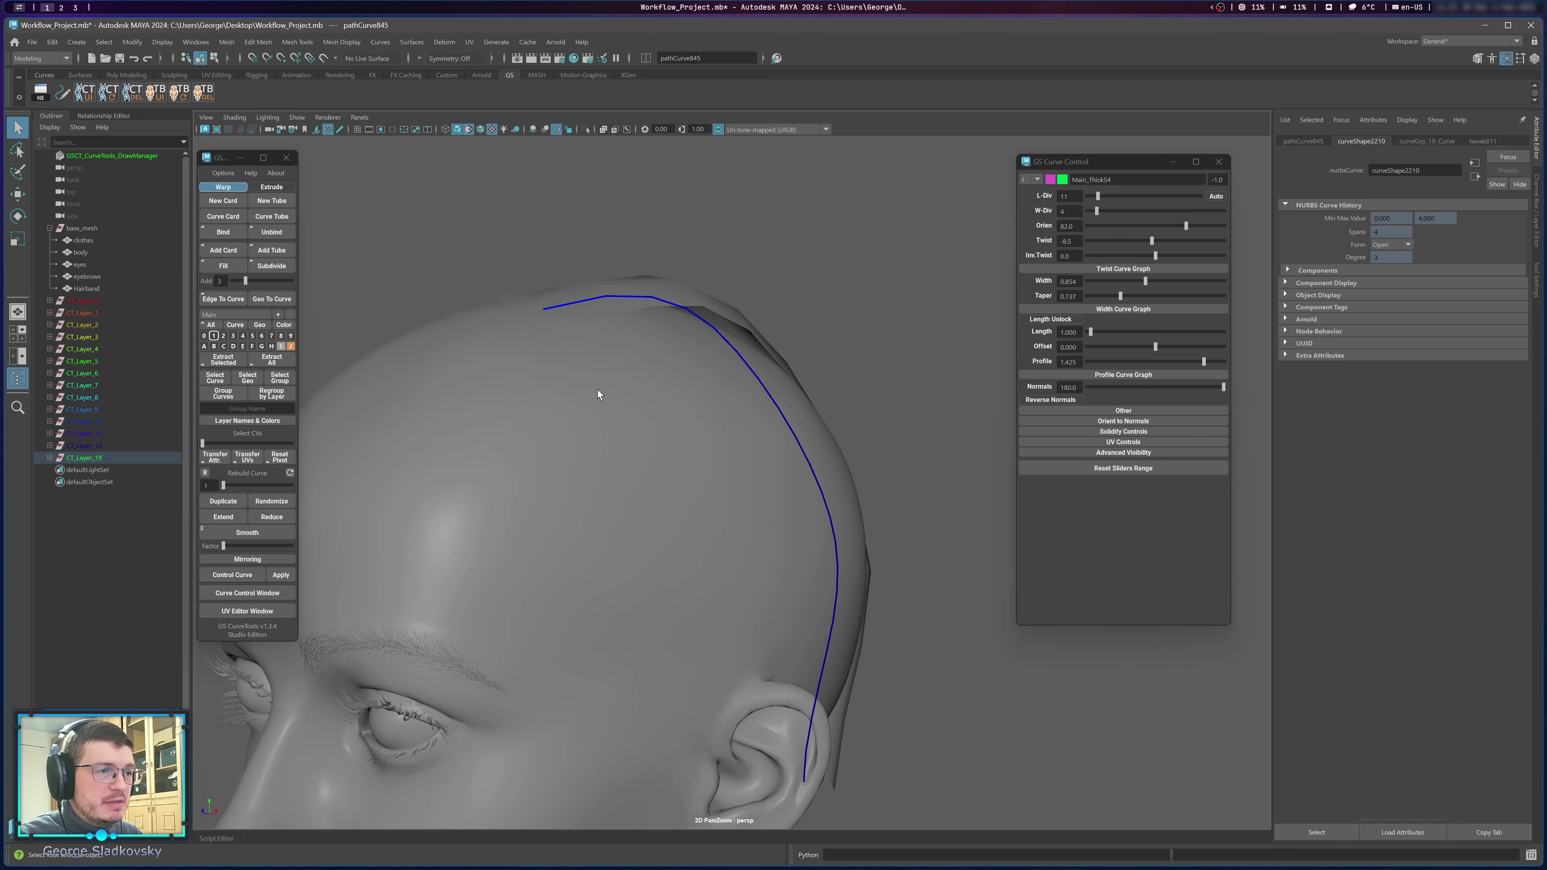
{"action": "middle_click_drag", "start_coordinate": [512, 295], "coordinate": [664, 494], "text": "alt"}
{"action": "left_click", "coordinate": [479, 130]}
{"action": "scroll", "coordinate": [655, 429], "scroll_direction": "up", "scroll_amount": 3}
{"action": "left_click_drag", "start_coordinate": [656, 428], "coordinate": [634, 510], "text": "alt"}
Raise the card curve's root CV slightly on the scalp.
{"action": "right_click_drag", "start_coordinate": [608, 321], "coordinate": [607, 321]}
{"action": "left_click", "coordinate": [634, 538]}
{"action": "key", "text": "w"}
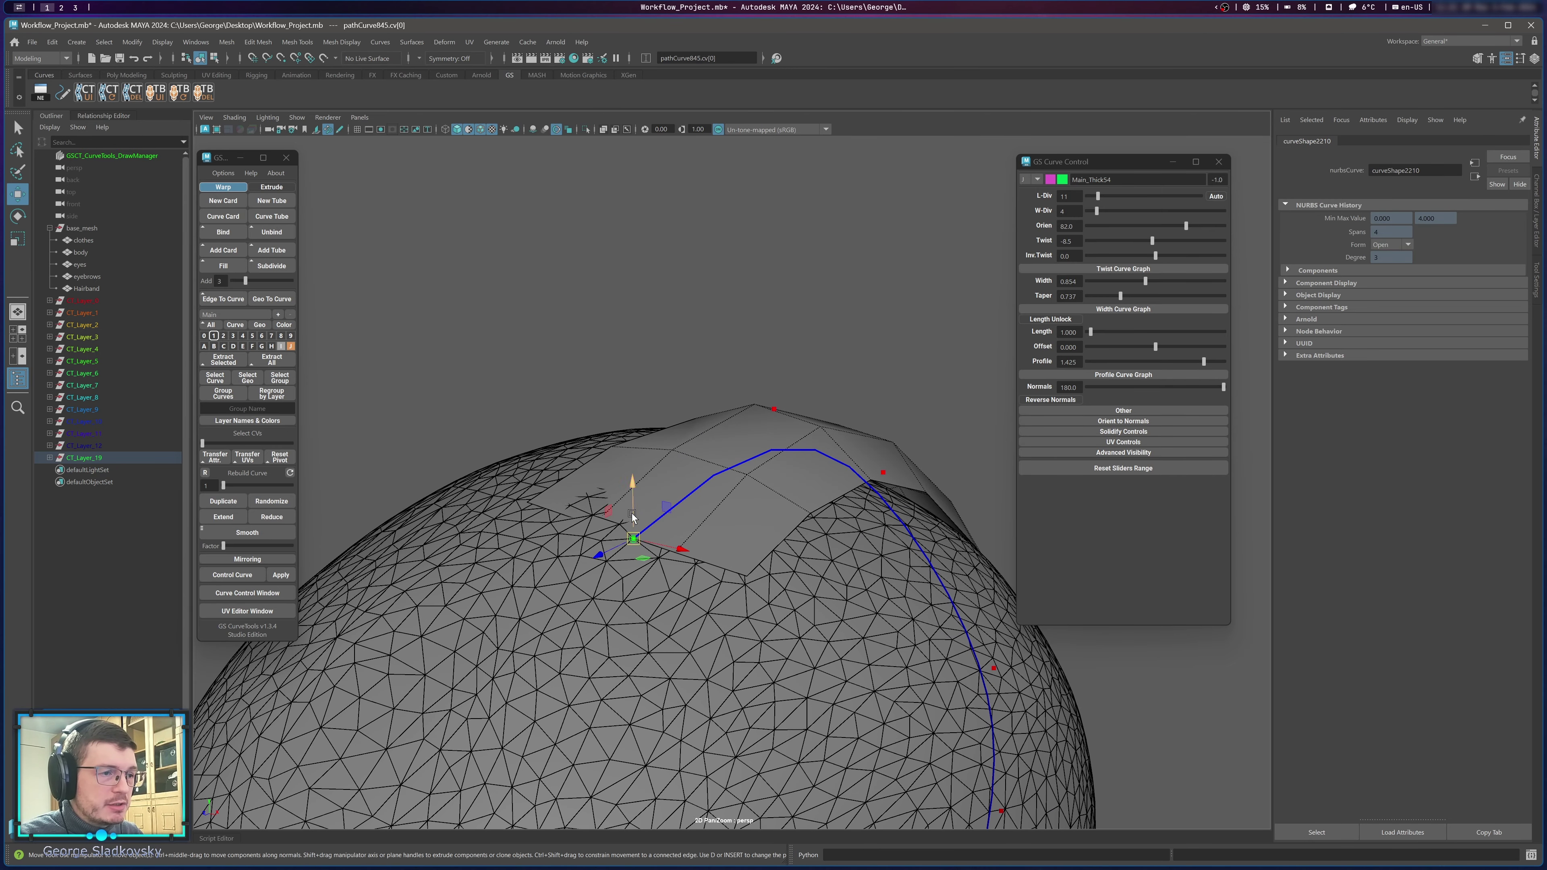
{"action": "left_click_drag", "start_coordinate": [632, 511], "coordinate": [631, 509]}
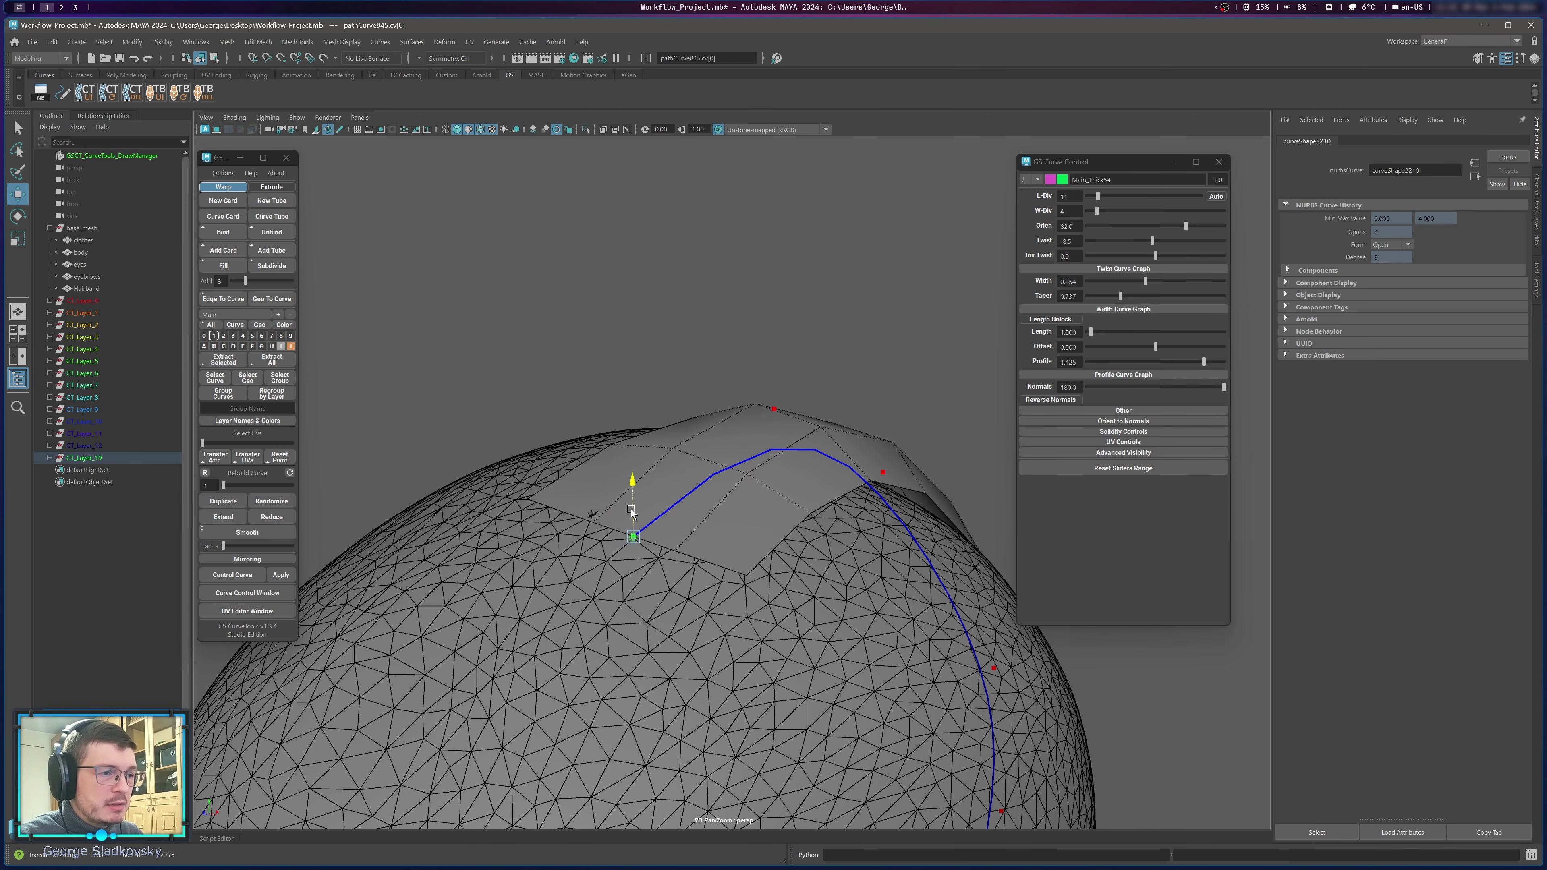
Examine how the adjusted hair card sits on the scalp from different sides.
{"action": "left_click", "coordinate": [858, 307]}
{"action": "scroll", "coordinate": [858, 307], "scroll_direction": "down", "scroll_amount": 3}
{"action": "left_click_drag", "start_coordinate": [791, 439], "coordinate": [731, 396], "text": "alt"}
{"action": "left_click_drag", "start_coordinate": [693, 528], "coordinate": [885, 626]}
{"action": "middle_click_drag", "start_coordinate": [865, 542], "coordinate": [839, 439], "text": "alt"}
{"action": "left_click_drag", "start_coordinate": [839, 439], "coordinate": [689, 347], "text": "alt"}
{"action": "left_click_drag", "start_coordinate": [790, 437], "coordinate": [905, 492], "text": "alt"}
Select the first card in the library row and set its Taper to 1.000 and Profile to 0.000.
{"action": "scroll", "coordinate": [885, 512], "scroll_direction": "down", "scroll_amount": 7}
{"action": "middle_click_drag", "start_coordinate": [885, 512], "coordinate": [587, 383], "text": "alt"}
{"action": "scroll", "coordinate": [834, 522], "scroll_direction": "up", "scroll_amount": 4}
{"action": "left_click", "coordinate": [587, 383]}
{"action": "left_click_drag", "start_coordinate": [638, 451], "coordinate": [731, 460], "text": "alt"}
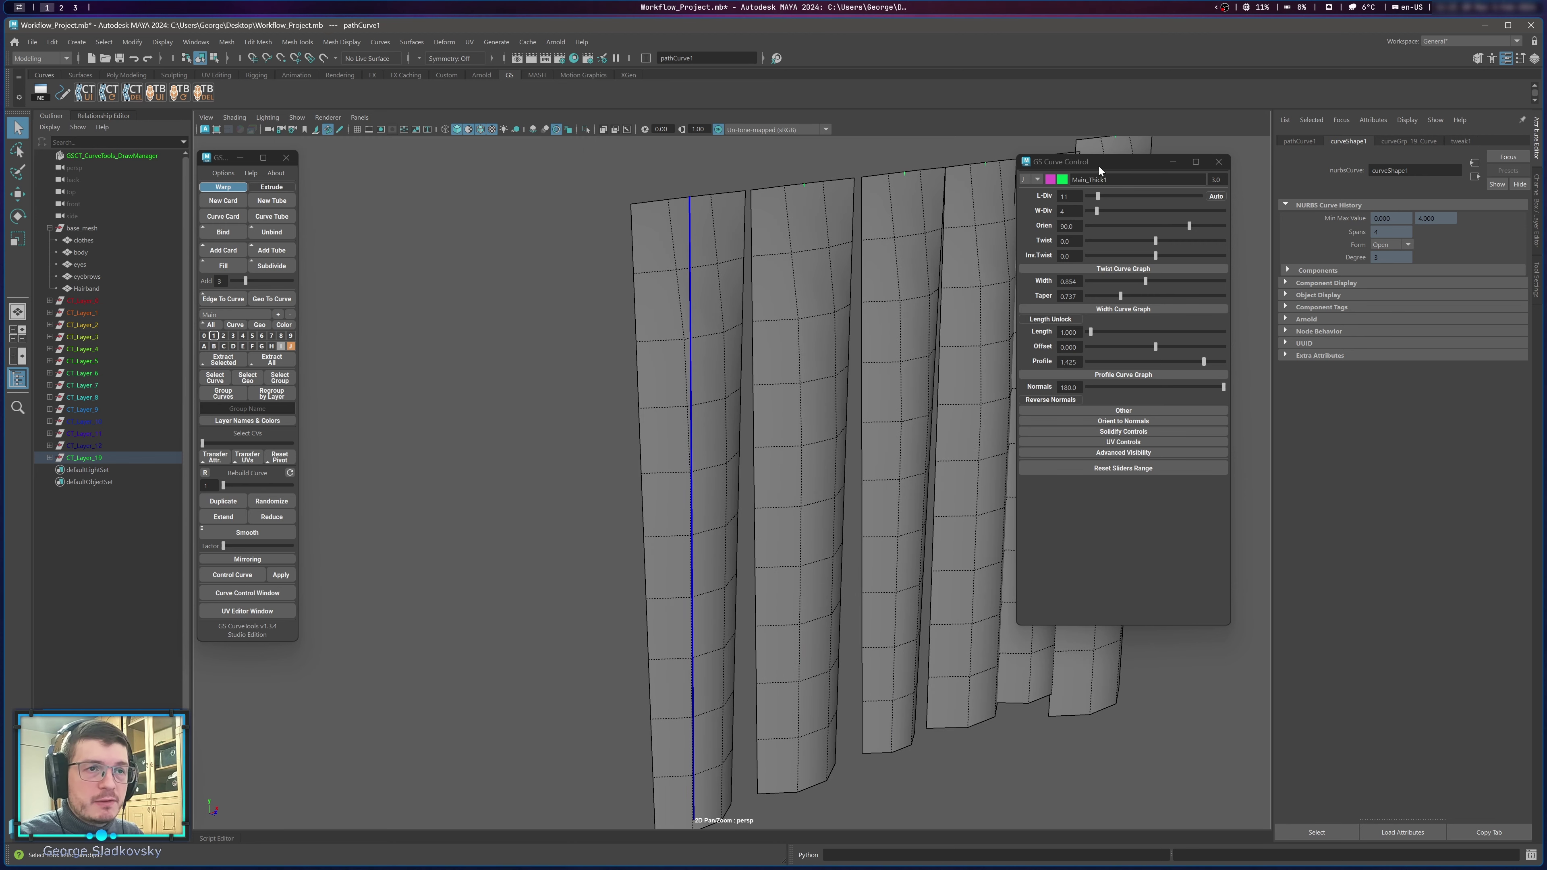
{"action": "middle_click_drag", "start_coordinate": [662, 291], "coordinate": [625, 281], "text": "alt"}
{"action": "left_click_drag", "start_coordinate": [624, 280], "coordinate": [762, 271], "text": "alt"}
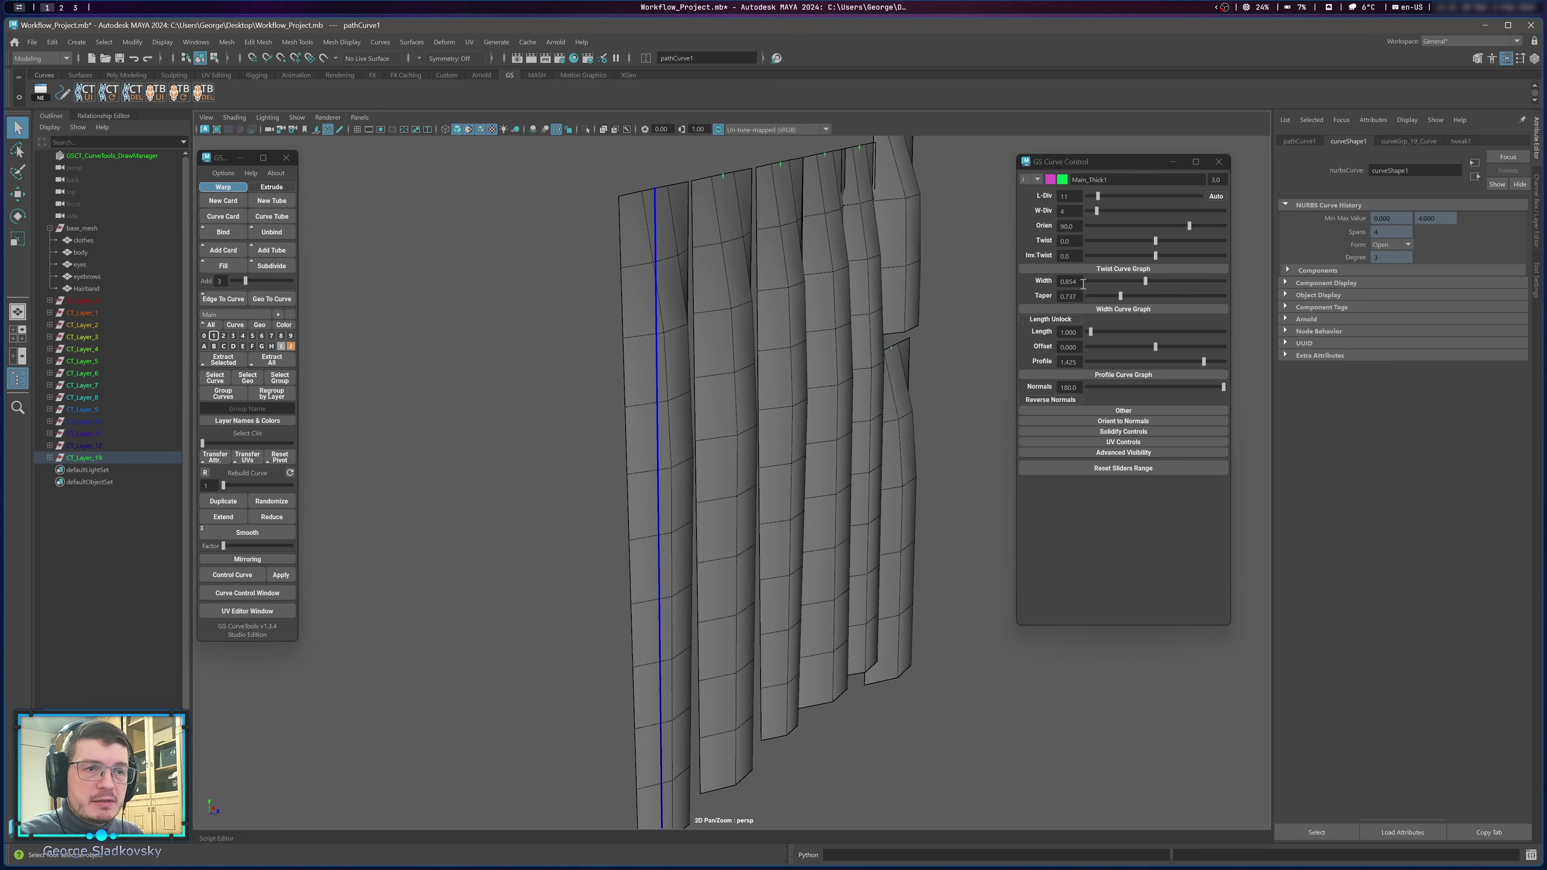
{"action": "left_click_drag", "start_coordinate": [1083, 282], "coordinate": [1024, 283]}
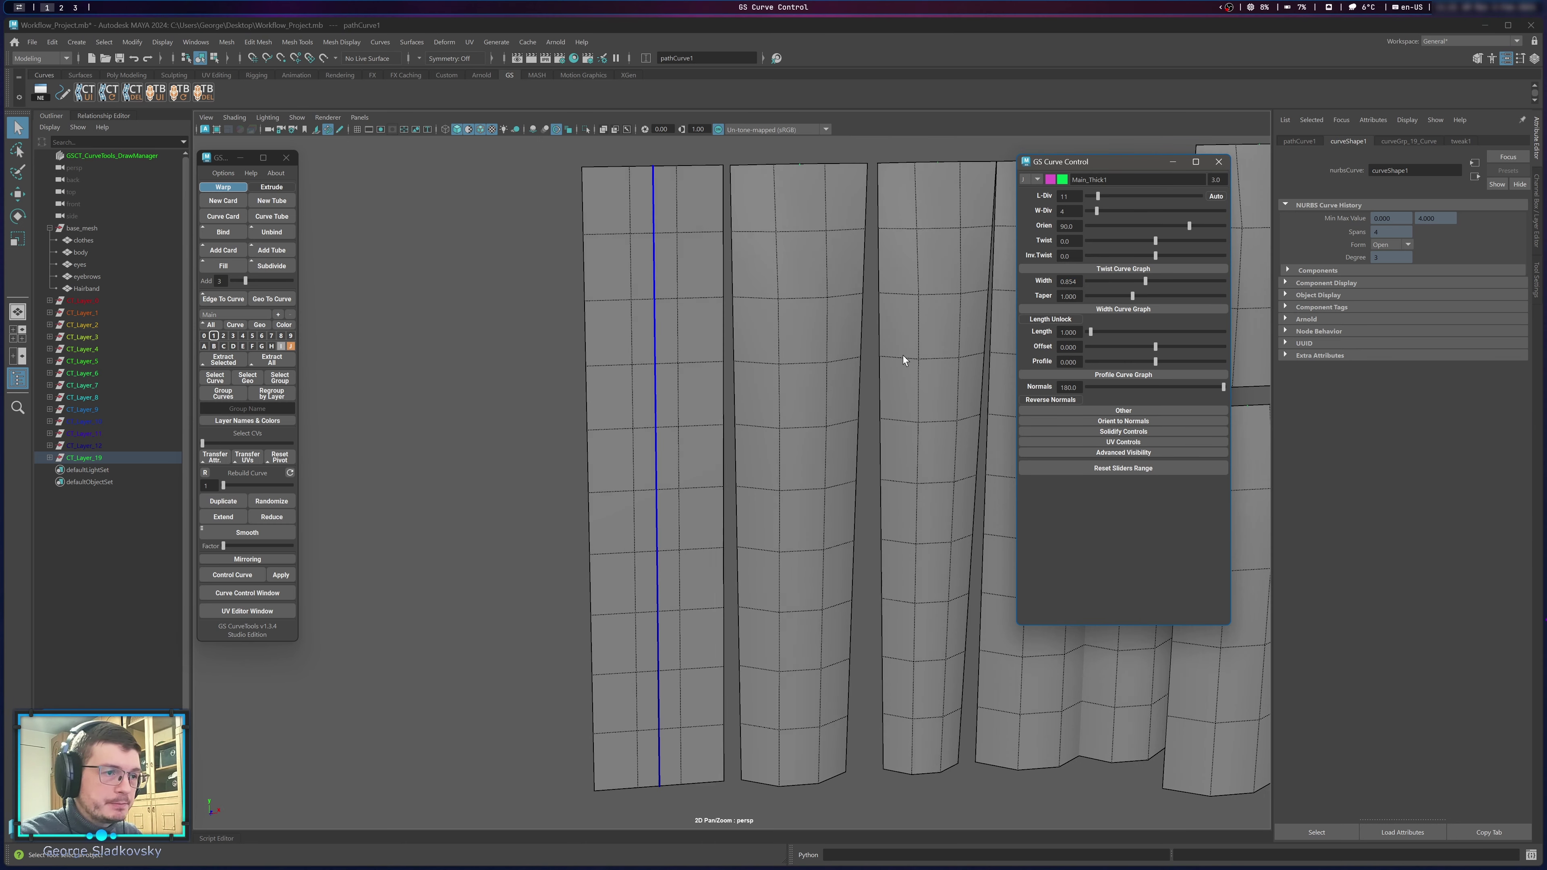
{"action": "left_click_drag", "start_coordinate": [827, 331], "coordinate": [873, 352], "text": "alt"}
{"action": "key", "text": "w"}
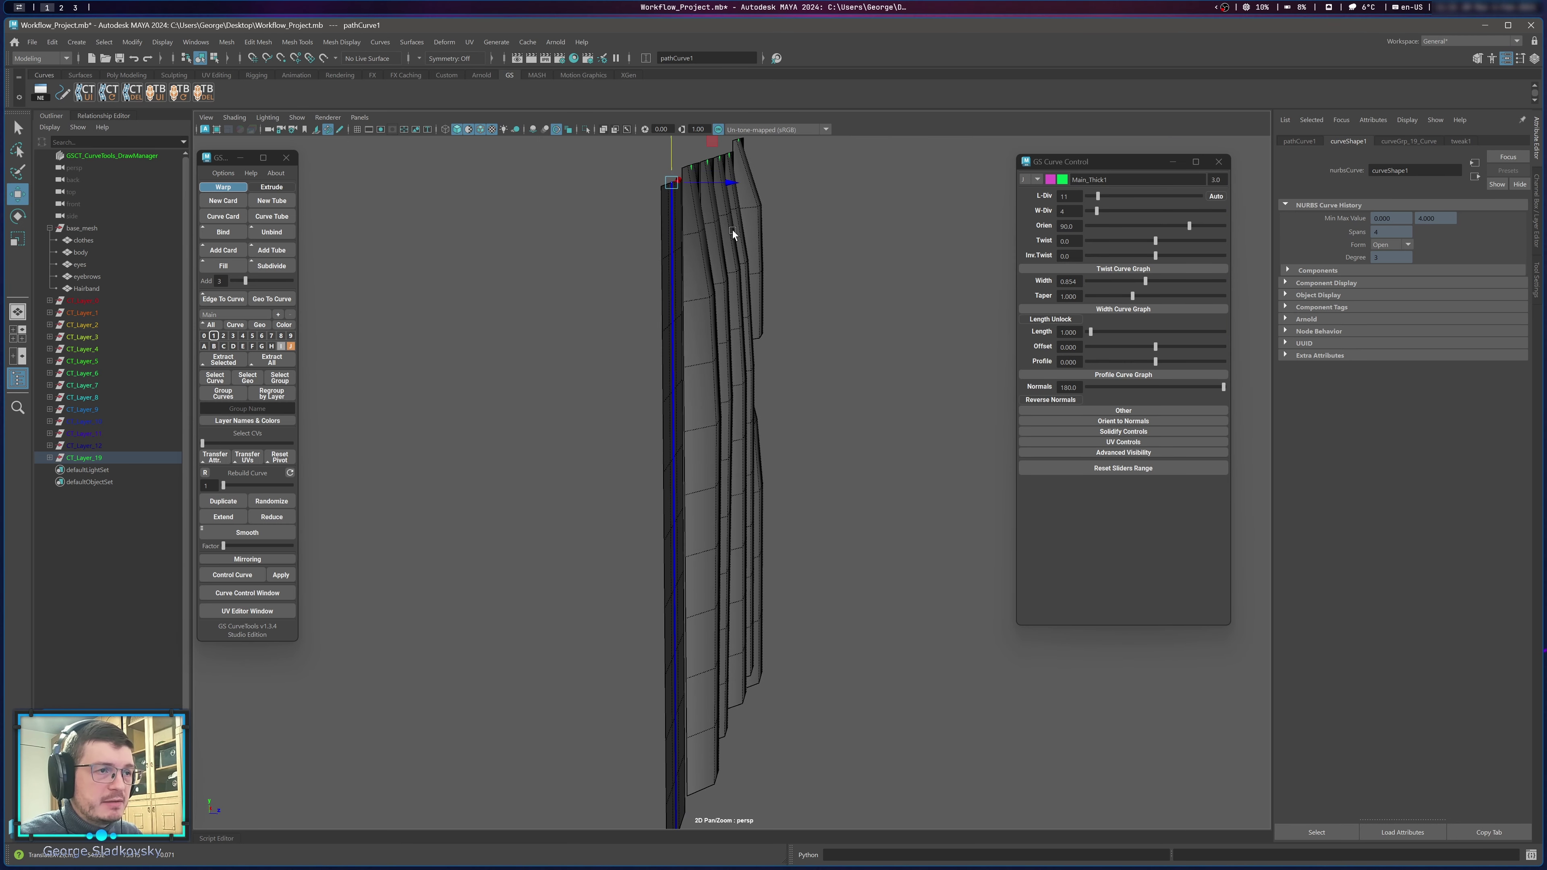
{"action": "key", "text": "ctrl+z"}
{"action": "left_click_drag", "start_coordinate": [717, 175], "coordinate": [738, 235]}
{"action": "key", "text": "ctrl+z"}
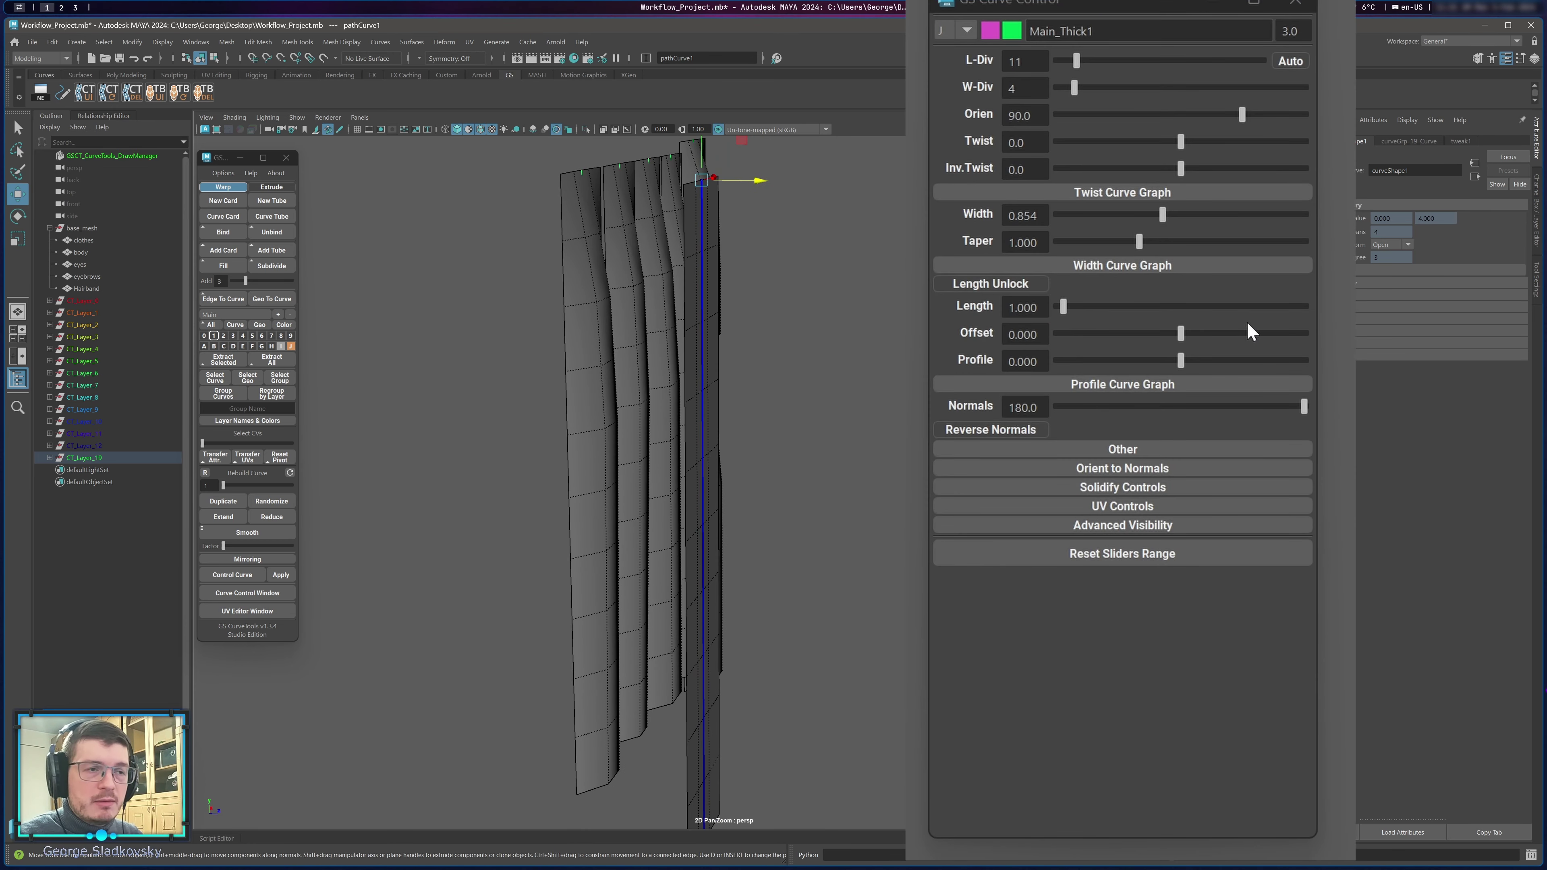
Raise the first library card's Profile to 1.432 and examine its bulge alongside the Profile Curve Graph.
{"action": "left_click_drag", "start_coordinate": [1181, 360], "coordinate": [1270, 359]}
{"action": "left_click", "coordinate": [1161, 387]}
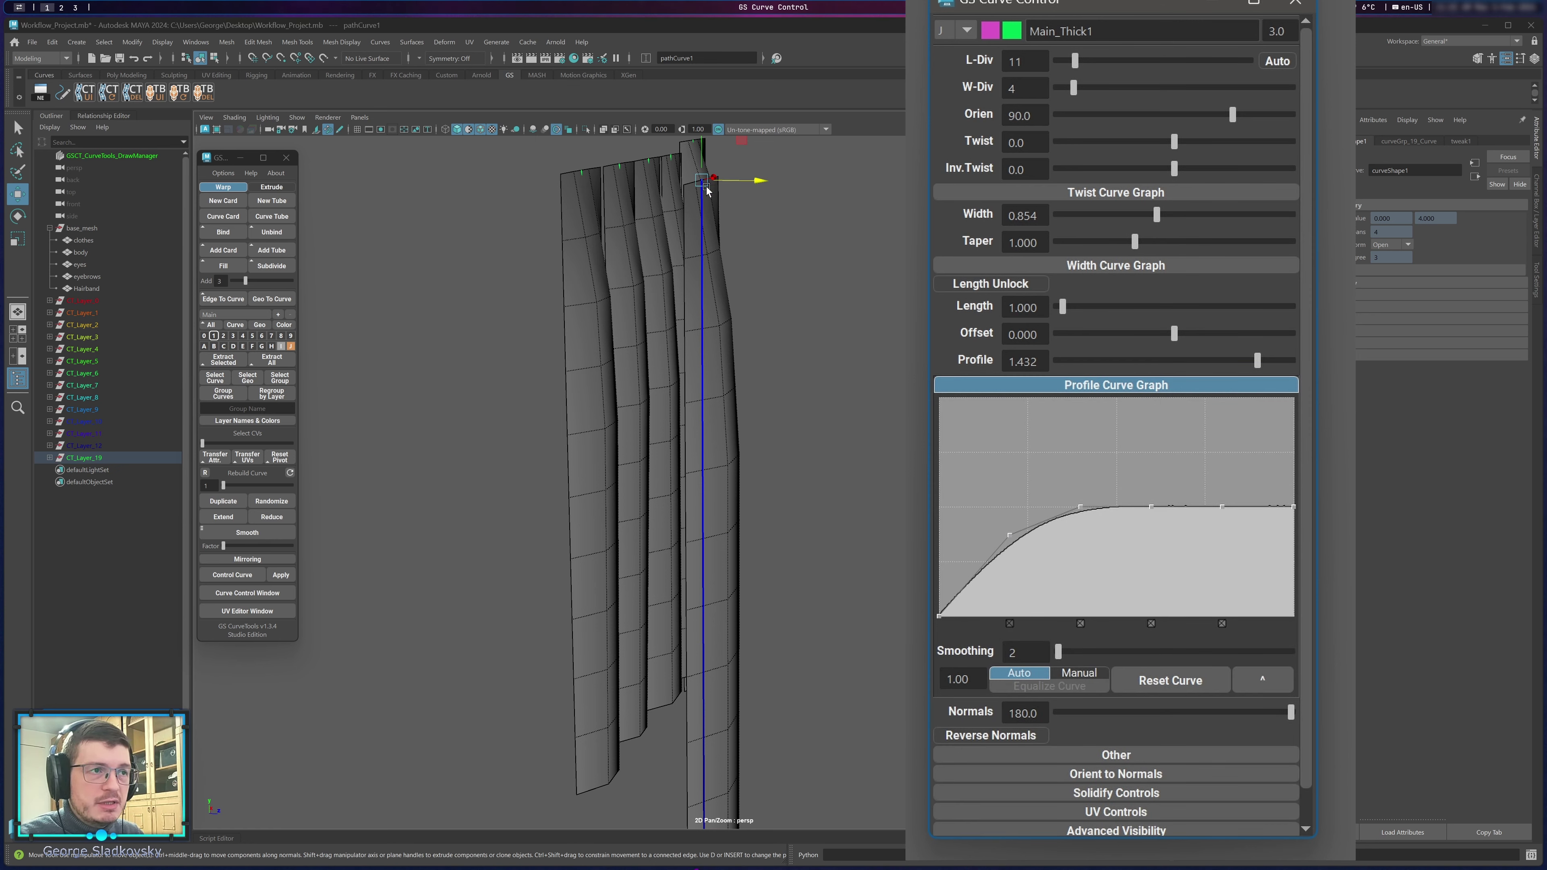
{"action": "left_click_drag", "start_coordinate": [706, 191], "coordinate": [780, 327], "text": "alt"}
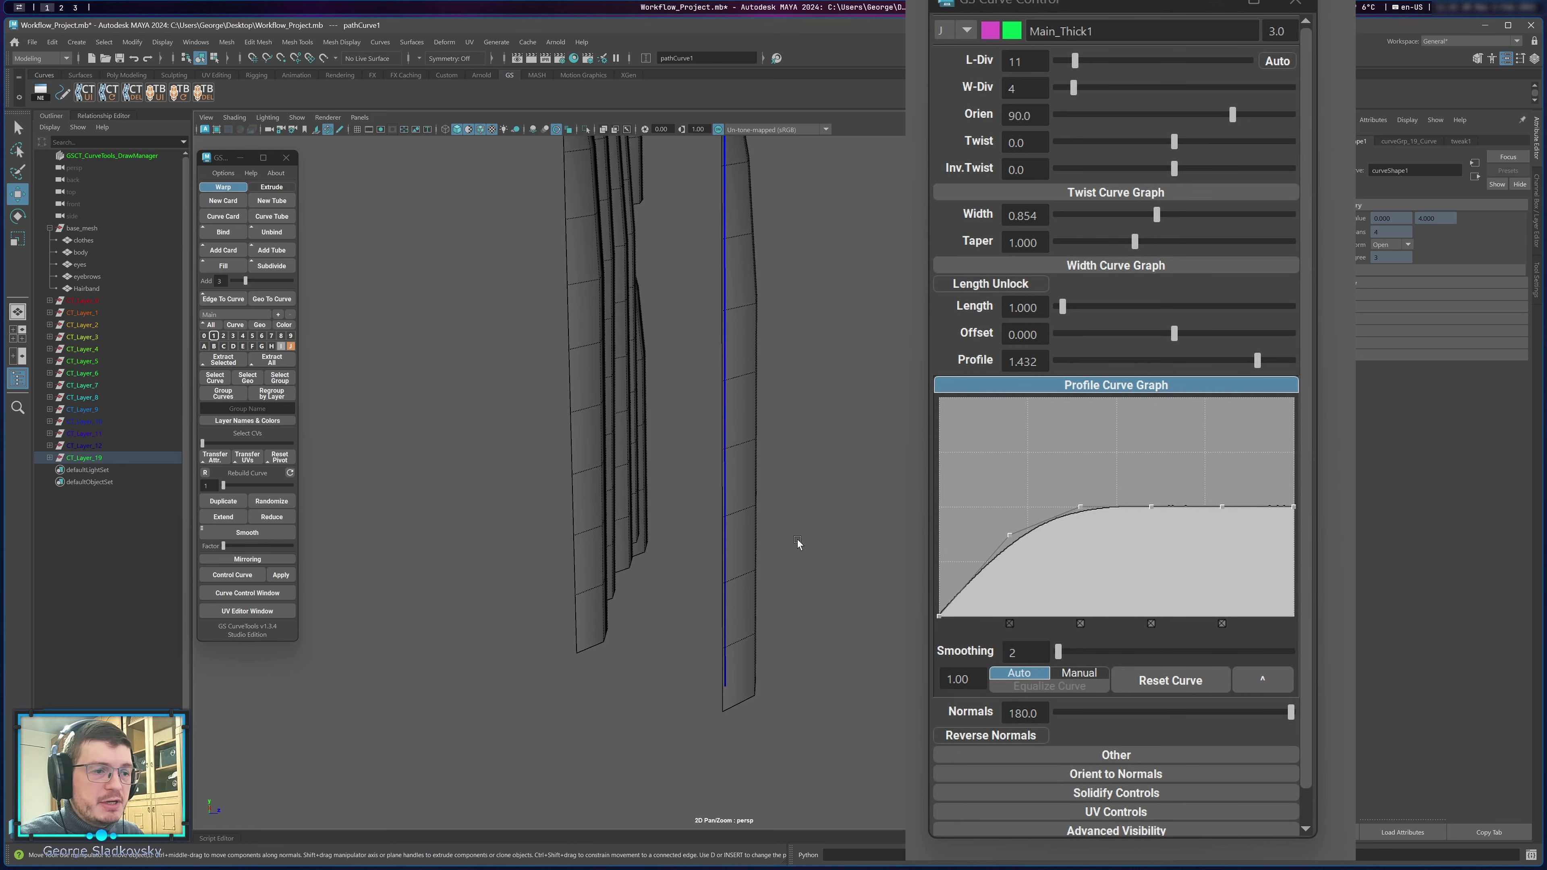
{"action": "left_click_drag", "start_coordinate": [770, 707], "coordinate": [883, 487], "text": "alt"}
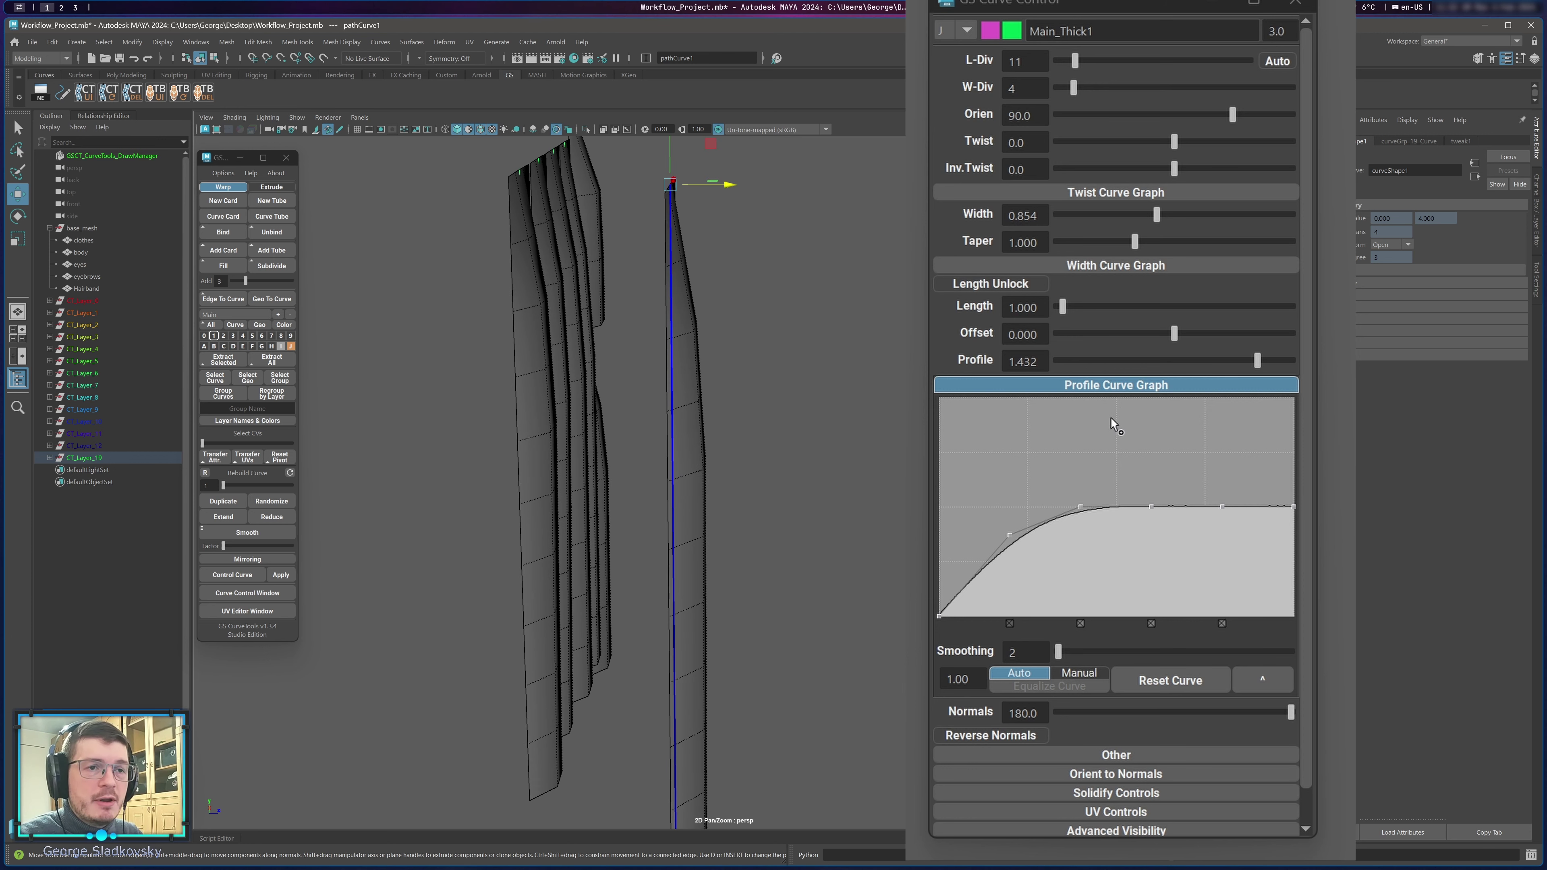
{"action": "left_click", "coordinate": [1156, 387]}
Set the first library card's Profile to 1.148 and examine its curvature.
{"action": "left_click_drag", "start_coordinate": [1256, 360], "coordinate": [1194, 363]}
{"action": "left_click_drag", "start_coordinate": [877, 426], "coordinate": [688, 420], "text": "alt"}
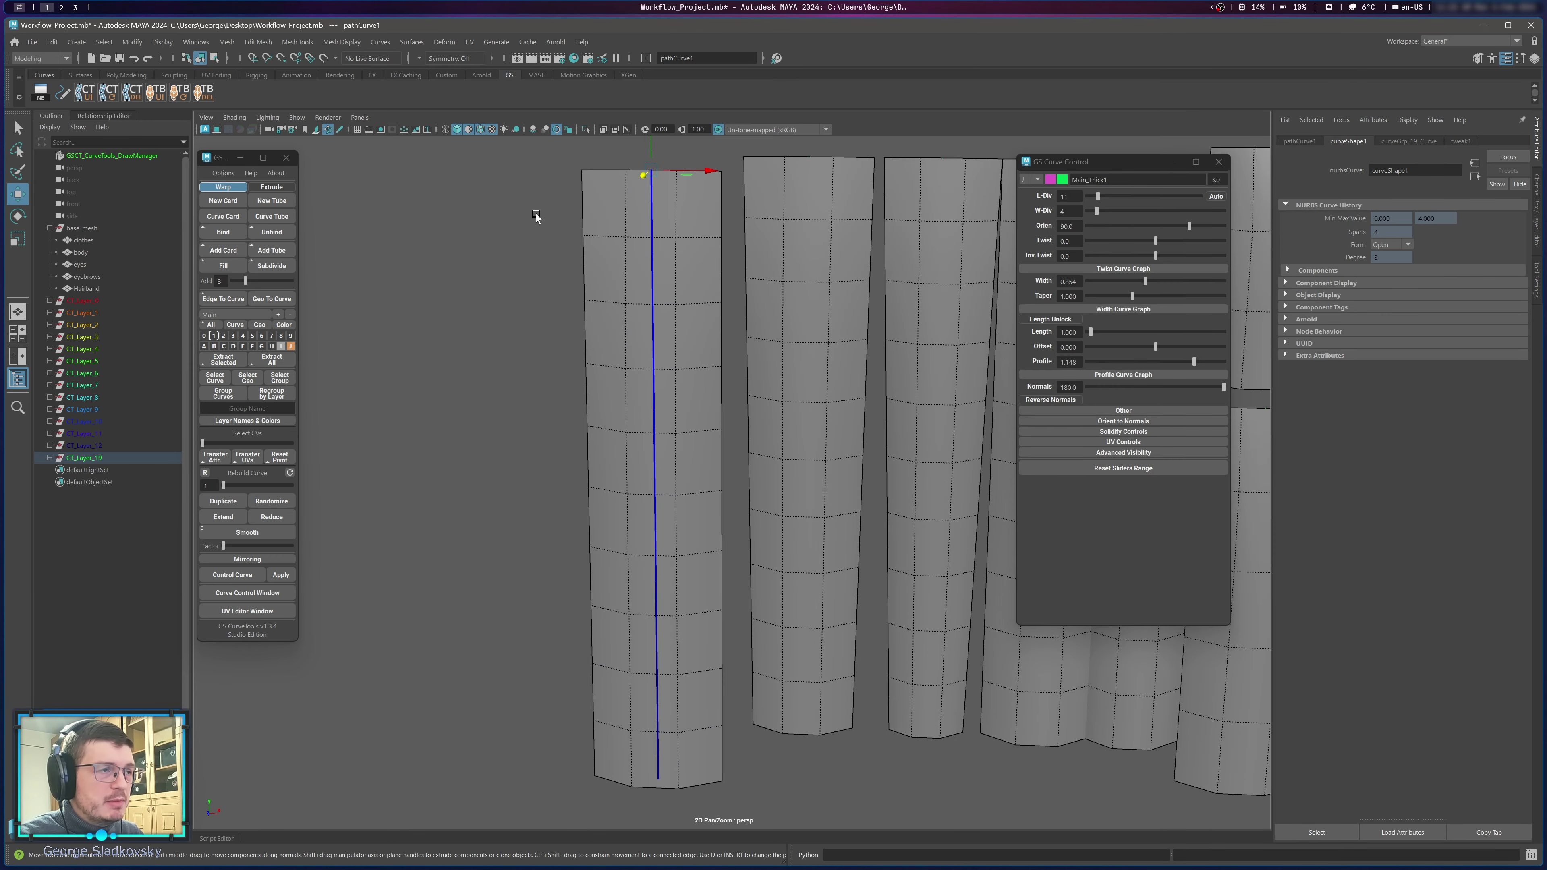
{"action": "left_click_drag", "start_coordinate": [535, 213], "coordinate": [572, 197], "text": "alt"}
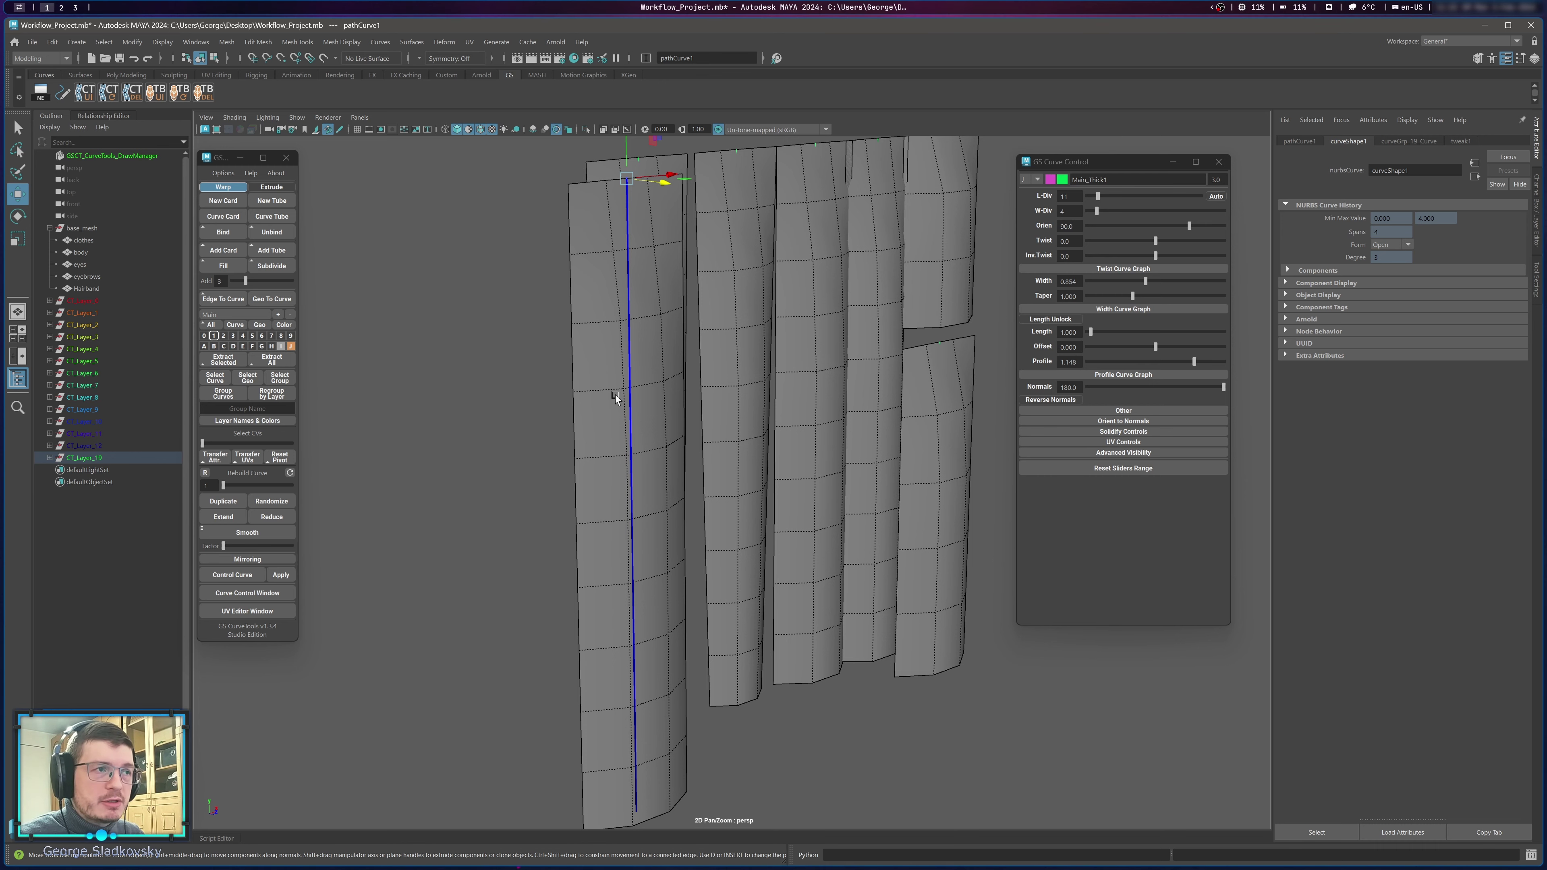
Display the hair textures on the cards in the library row.
{"action": "left_click", "coordinate": [469, 130]}
{"action": "left_click_drag", "start_coordinate": [557, 284], "coordinate": [520, 273], "text": "alt"}
{"action": "left_click_drag", "start_coordinate": [621, 433], "coordinate": [688, 309], "text": "alt"}
{"action": "left_click", "coordinate": [673, 309]}
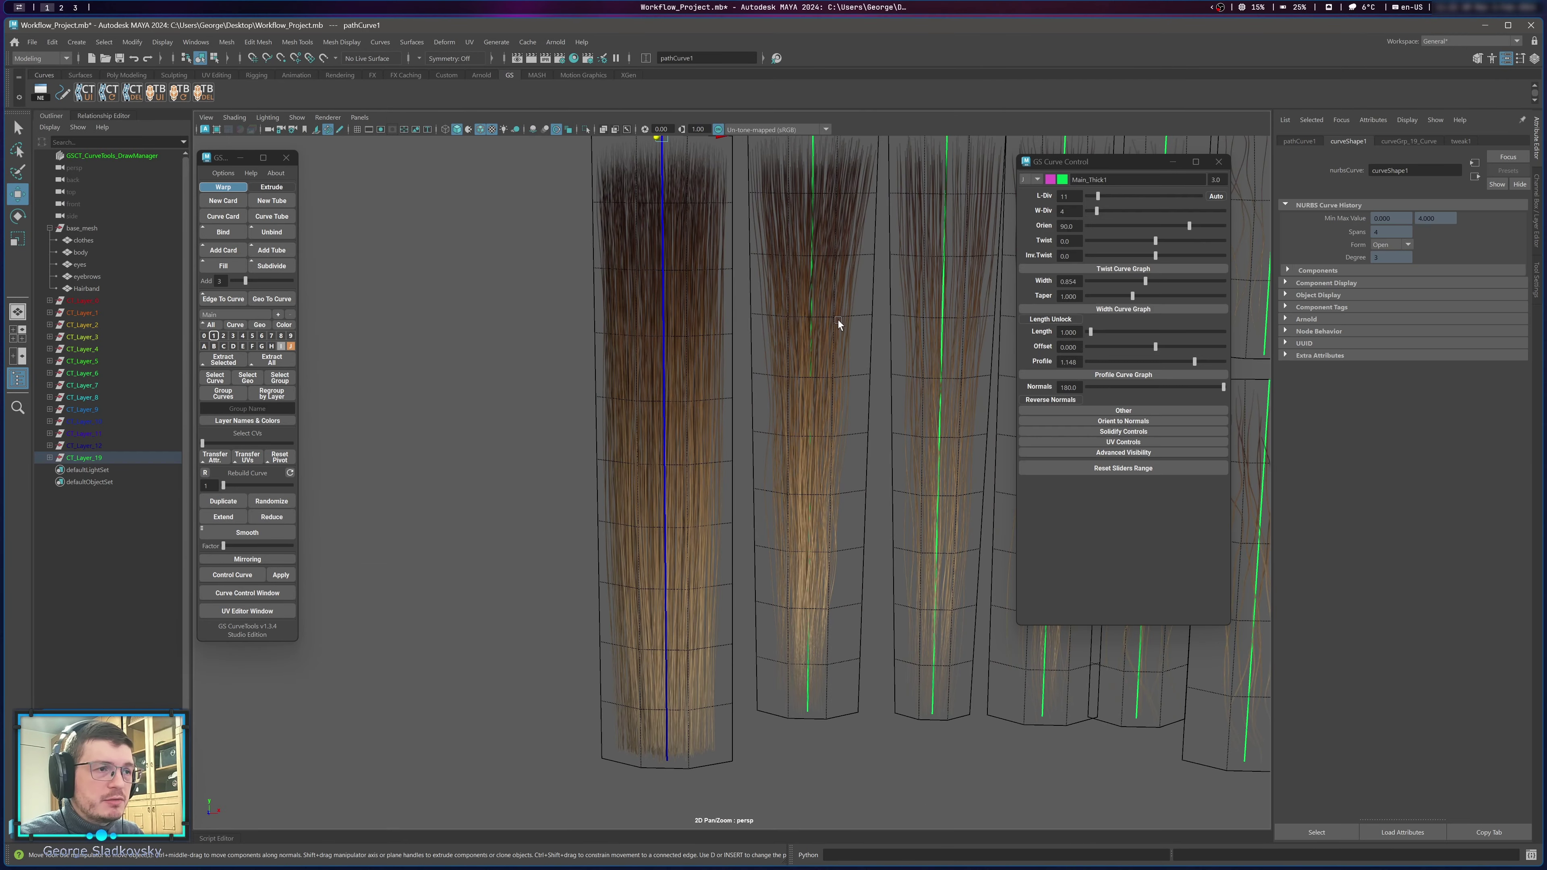
Reset the first library card's Profile to 0.000 and examine the flat card from the side.
{"action": "left_click", "coordinate": [1040, 361]}
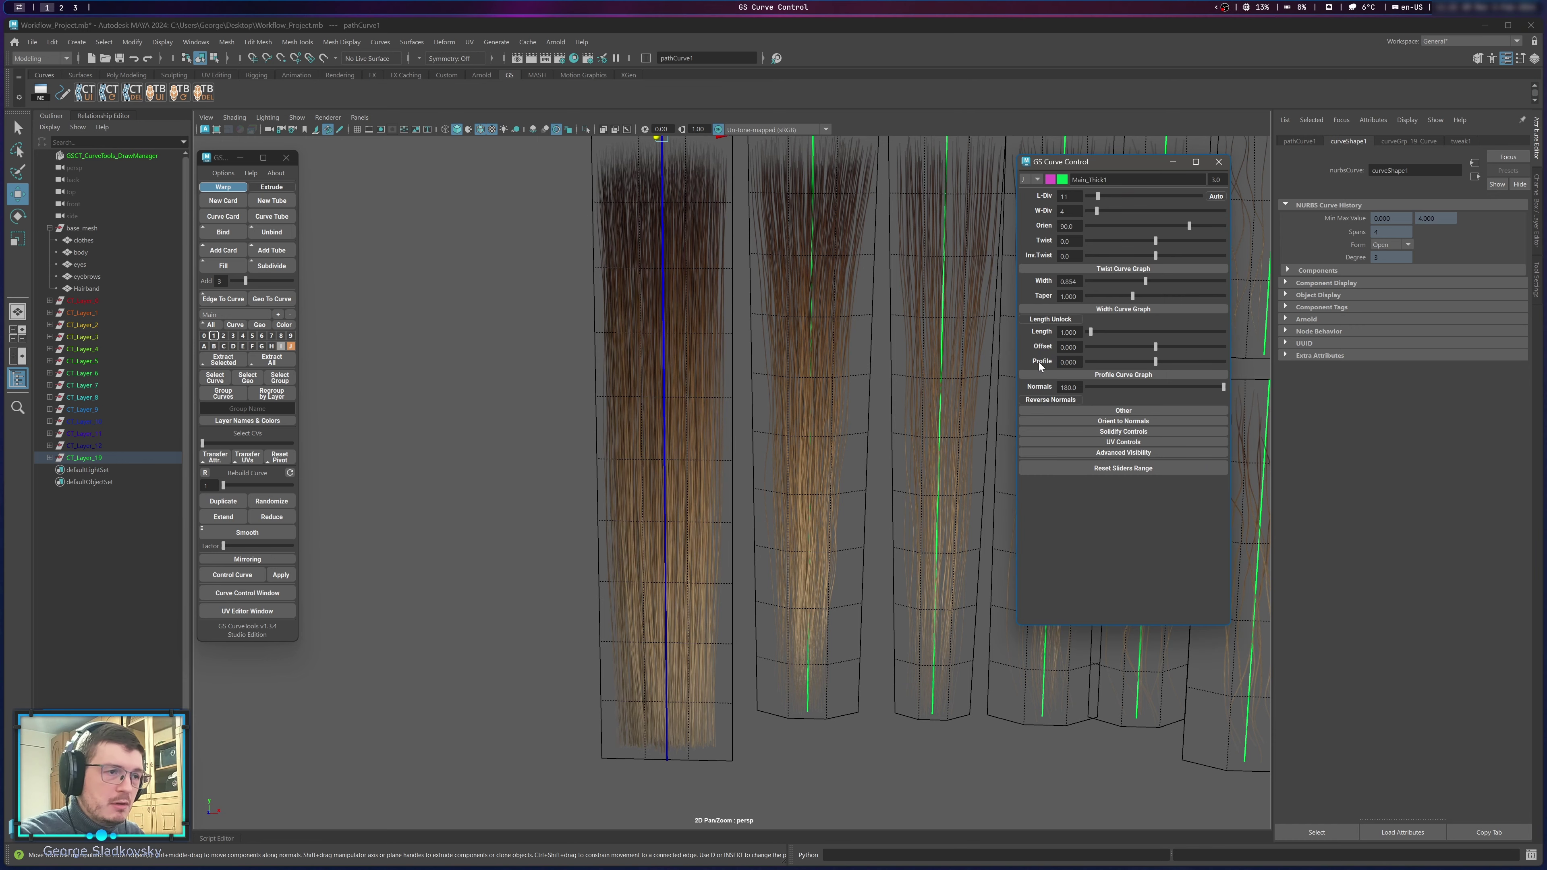
{"action": "left_click_drag", "start_coordinate": [571, 380], "coordinate": [682, 178], "text": "alt"}
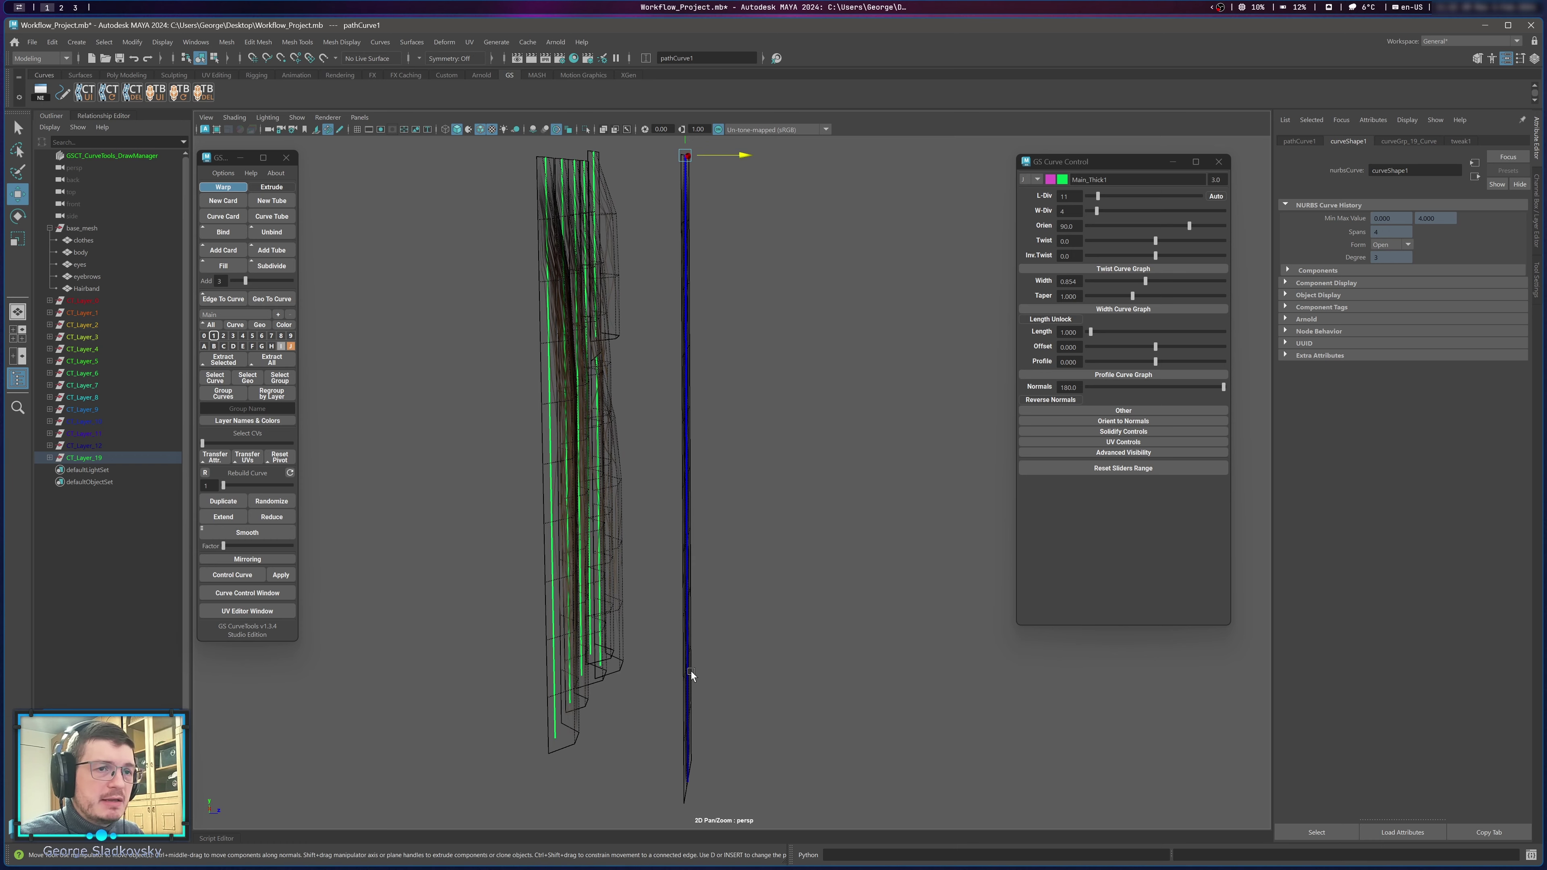
{"action": "left_click_drag", "start_coordinate": [691, 671], "coordinate": [682, 669], "text": "alt"}
Set the first library card's Profile to 1.740 and check its Profile Curve Graph.
{"action": "left_click_drag", "start_coordinate": [1187, 363], "coordinate": [1217, 364]}
{"action": "left_click_drag", "start_coordinate": [849, 368], "coordinate": [1137, 395], "text": "alt"}
{"action": "left_click", "coordinate": [1122, 375]}
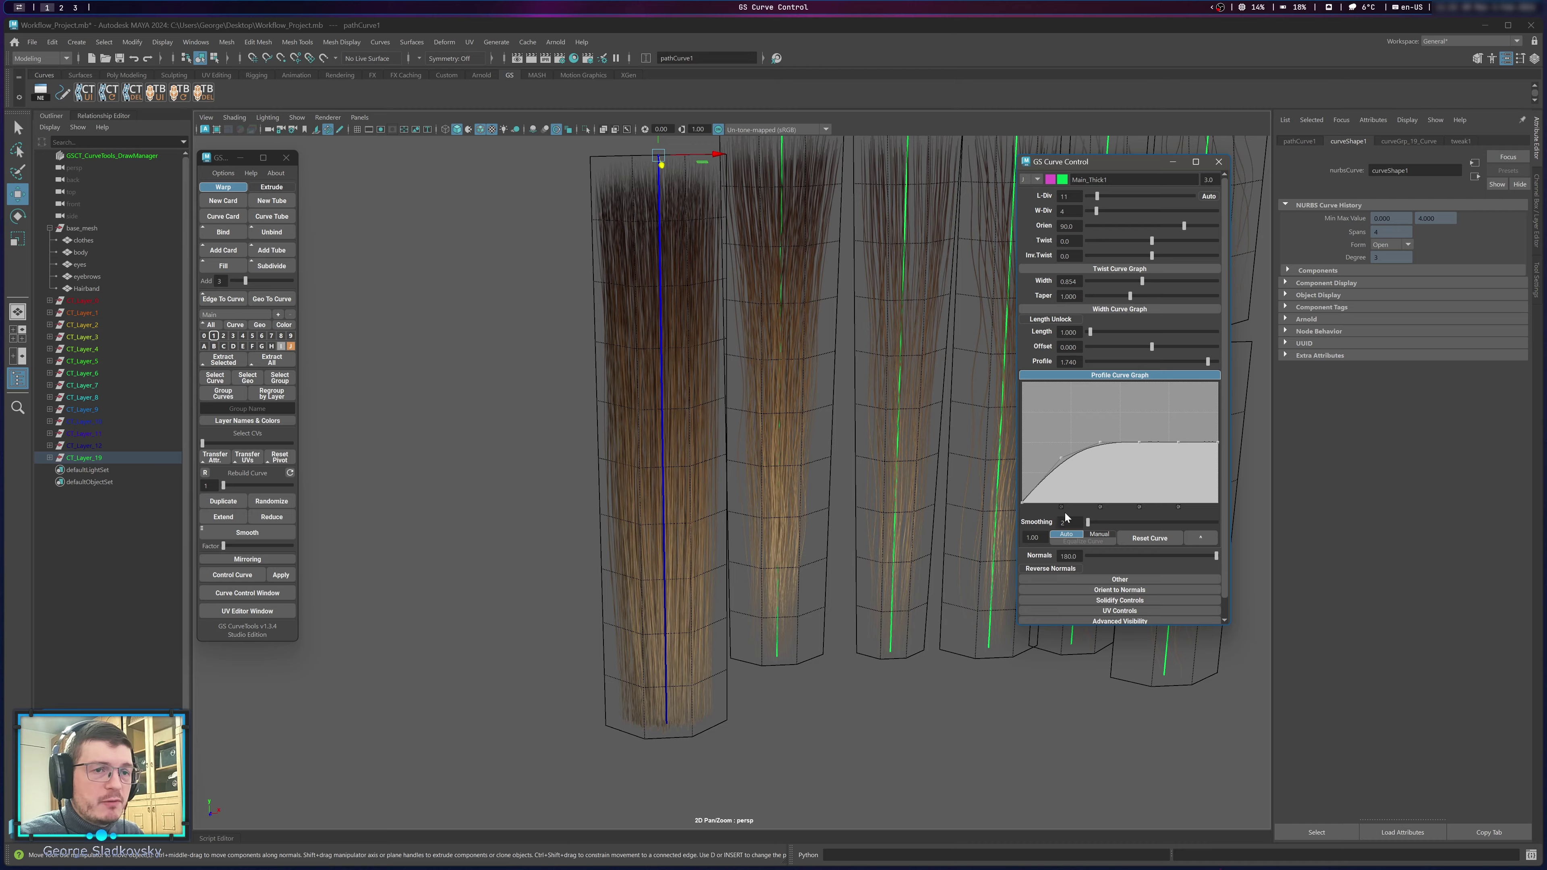
{"action": "left_click", "coordinate": [1152, 374]}
{"action": "left_click_drag", "start_coordinate": [986, 354], "coordinate": [783, 307], "text": "alt"}
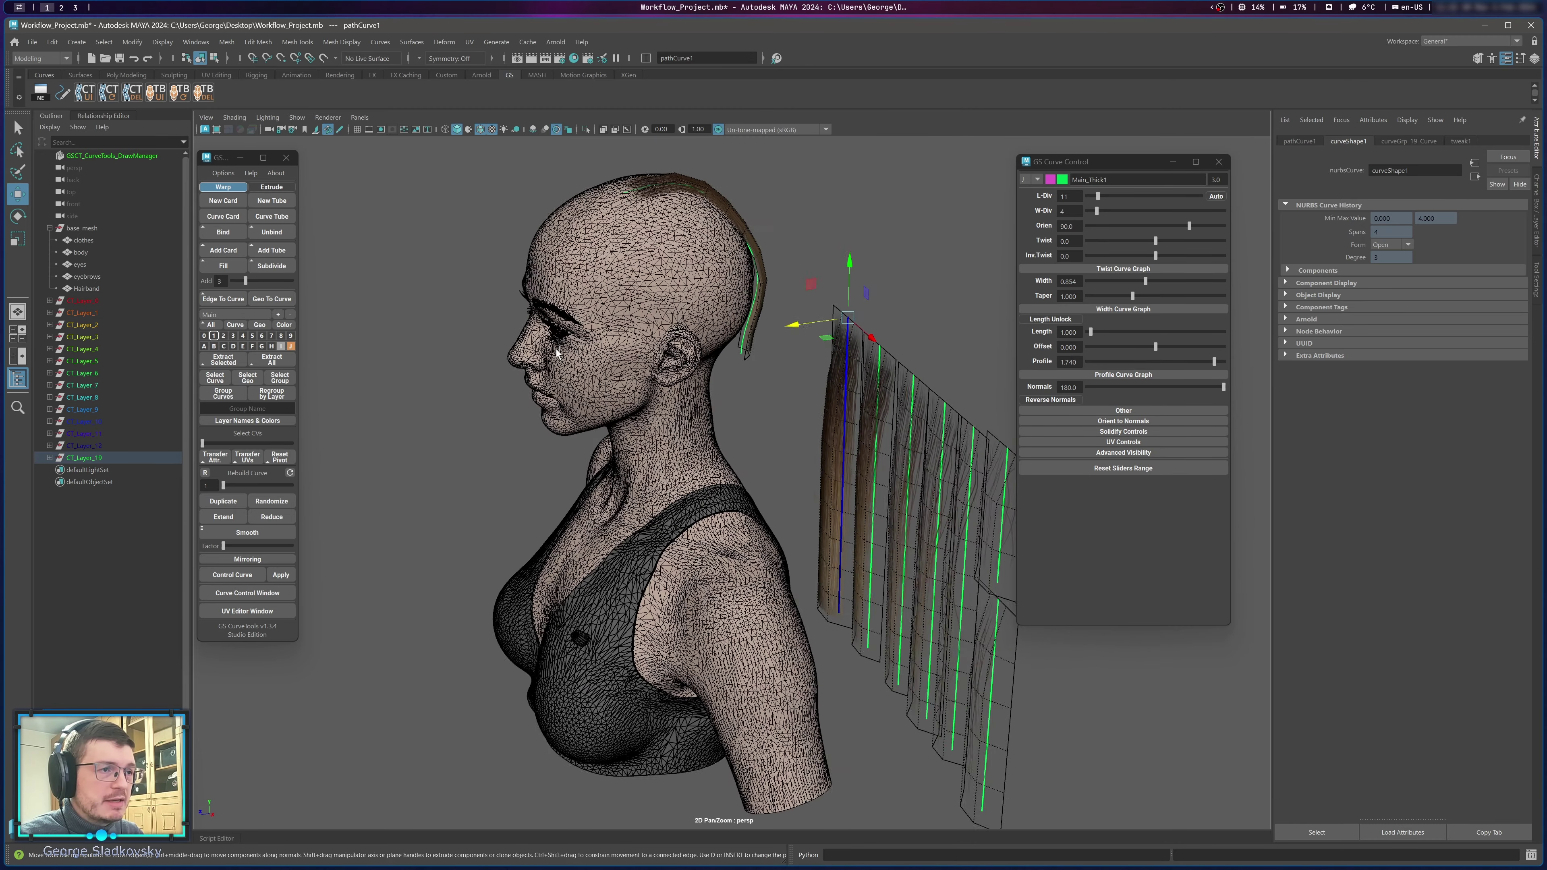
{"action": "left_click_drag", "start_coordinate": [709, 250], "coordinate": [682, 280], "text": "alt"}
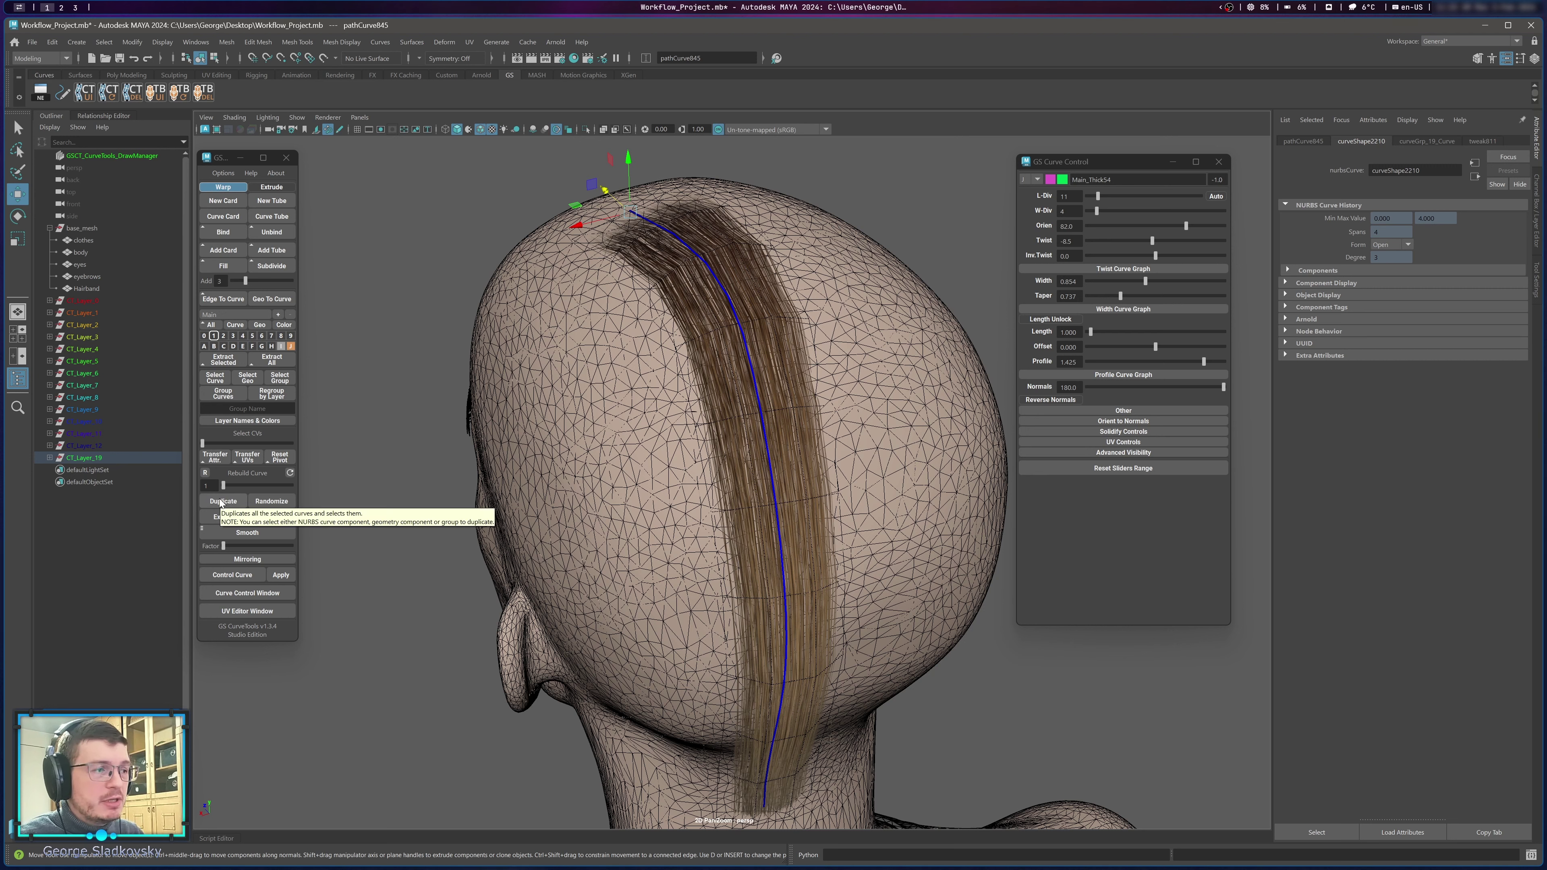
Open the Hotkey Editor and list the GS_CurveTools Utilities commands among the Custom Scripts hotkeys.
{"action": "left_click", "coordinate": [195, 42]}
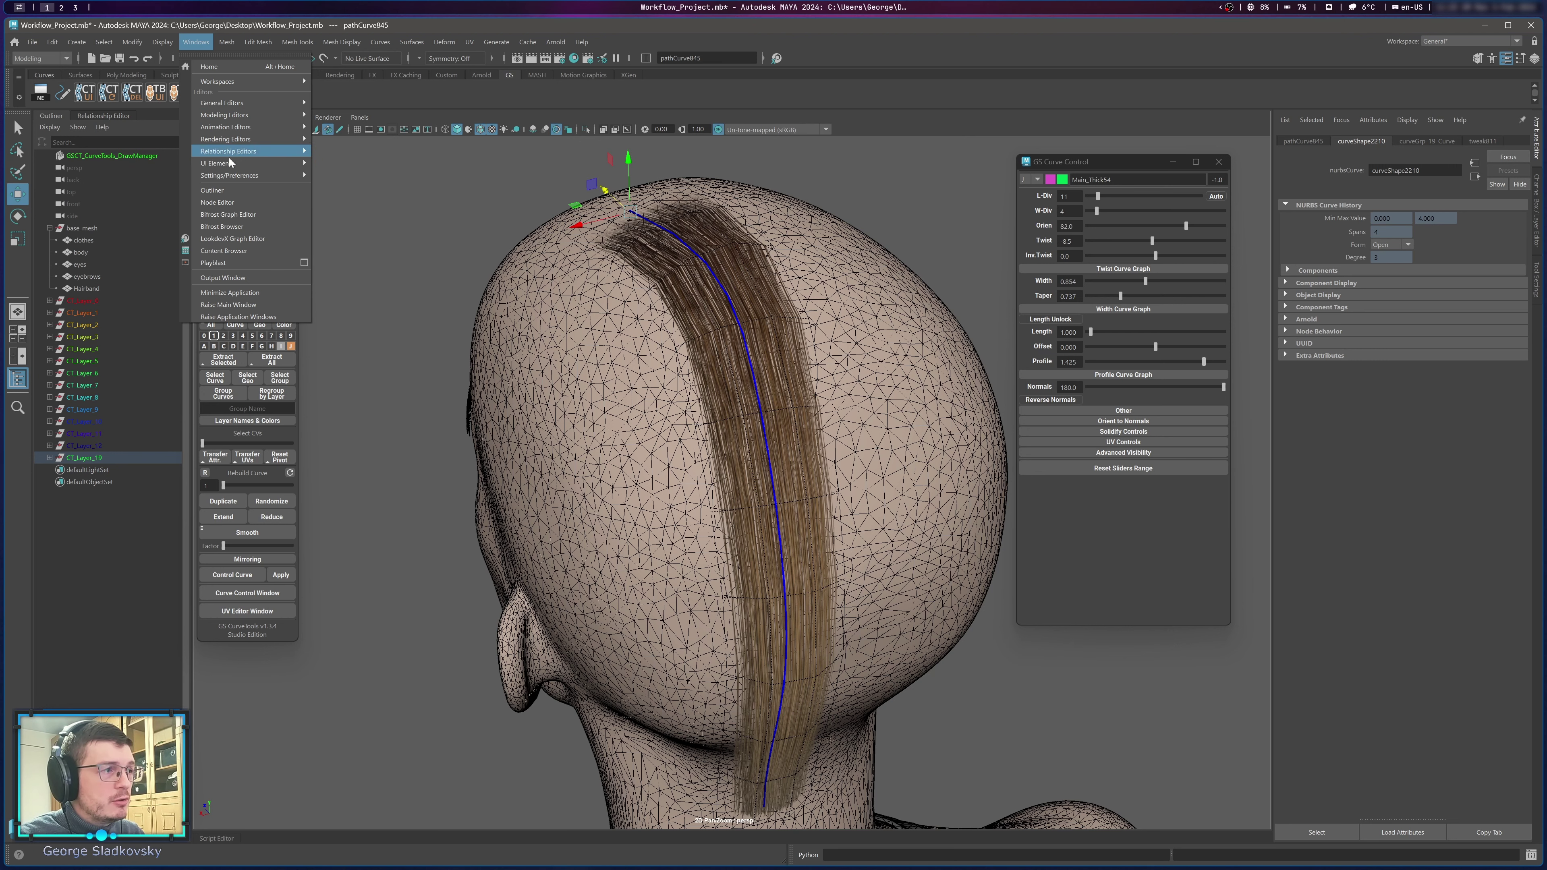
{"action": "mouse_move", "coordinate": [255, 175]}
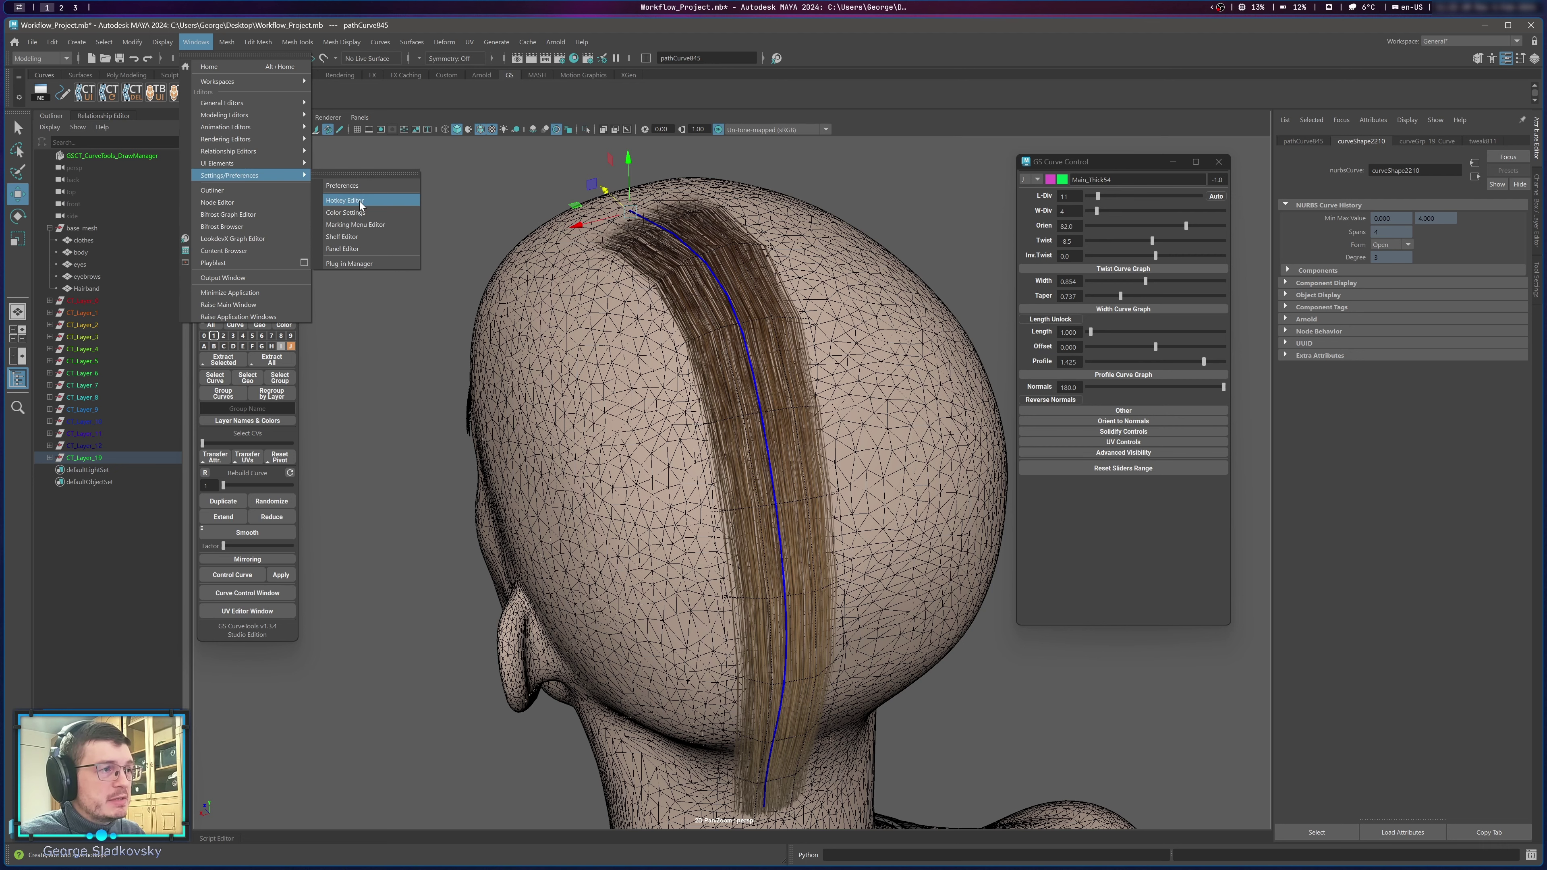
{"action": "left_click", "coordinate": [362, 201]}
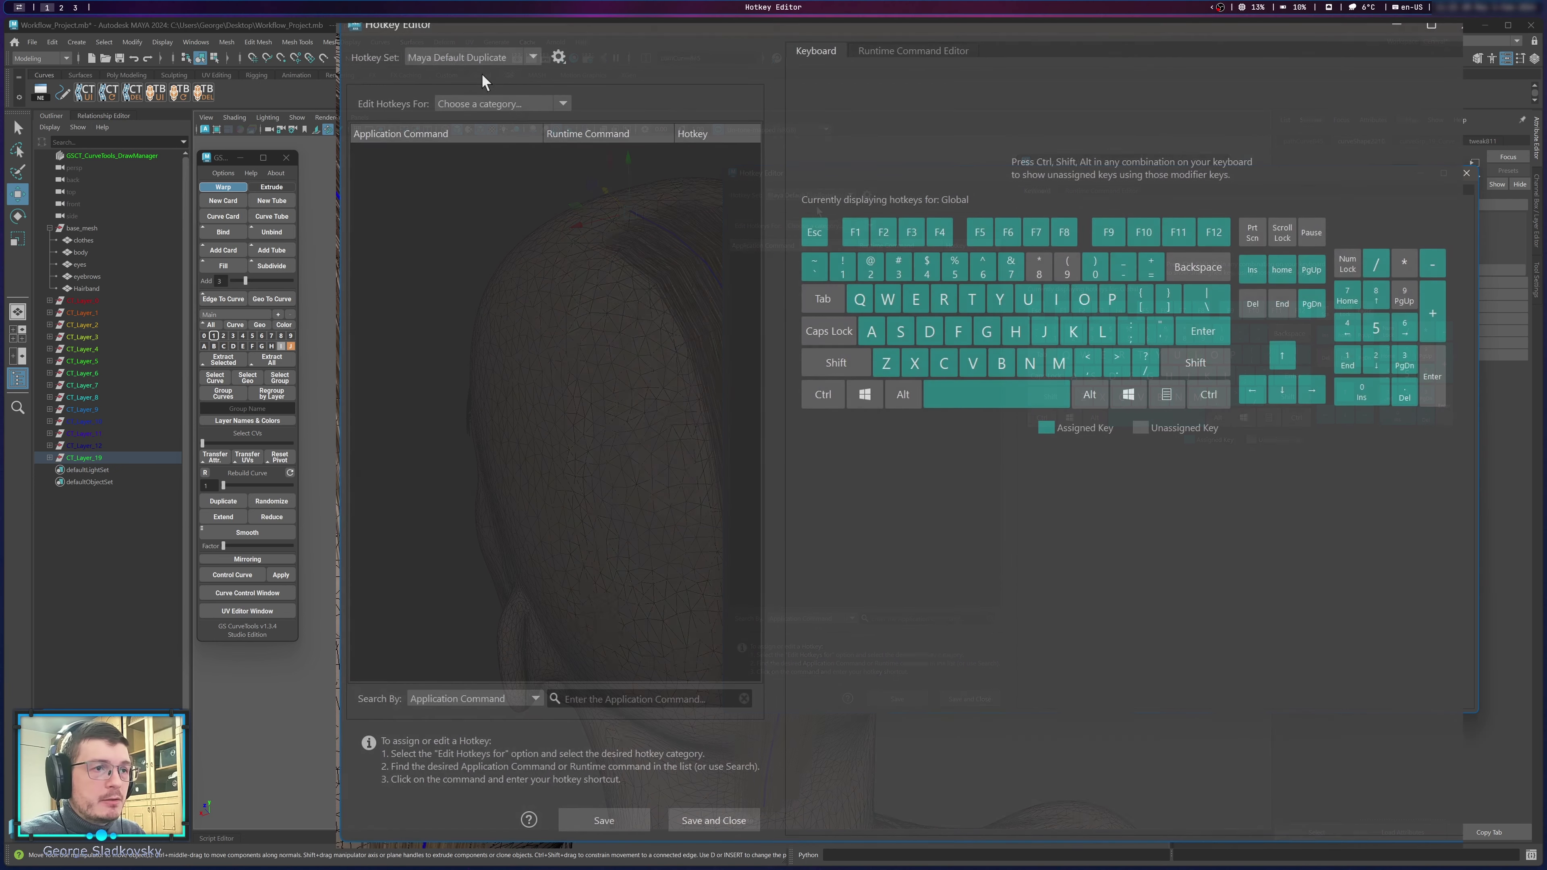
{"action": "left_click", "coordinate": [487, 104]}
{"action": "left_click", "coordinate": [481, 175]}
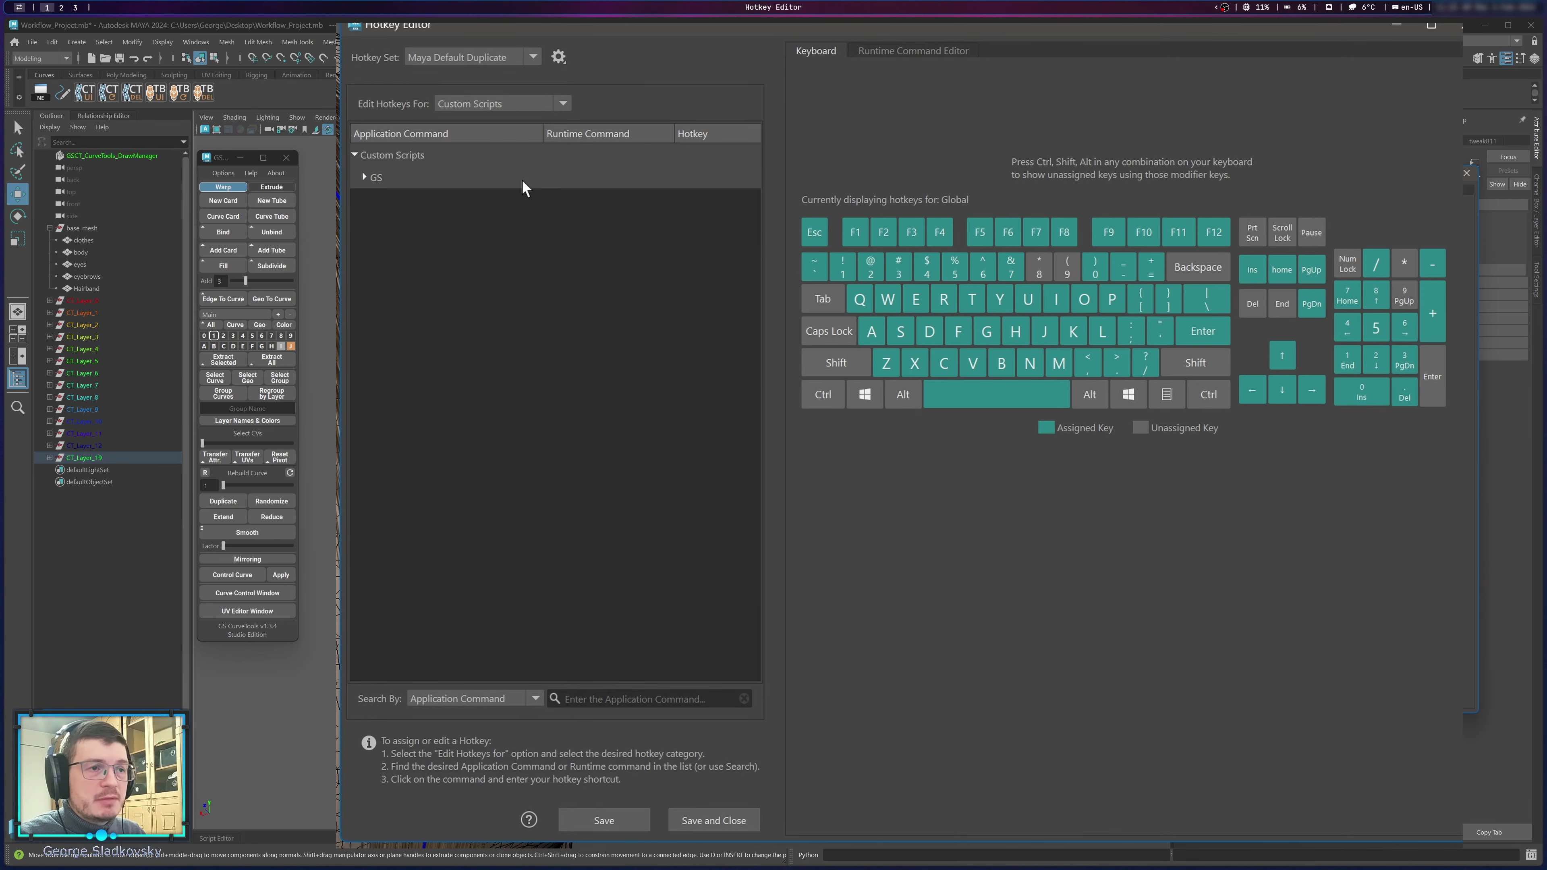
{"action": "left_click", "coordinate": [363, 177]}
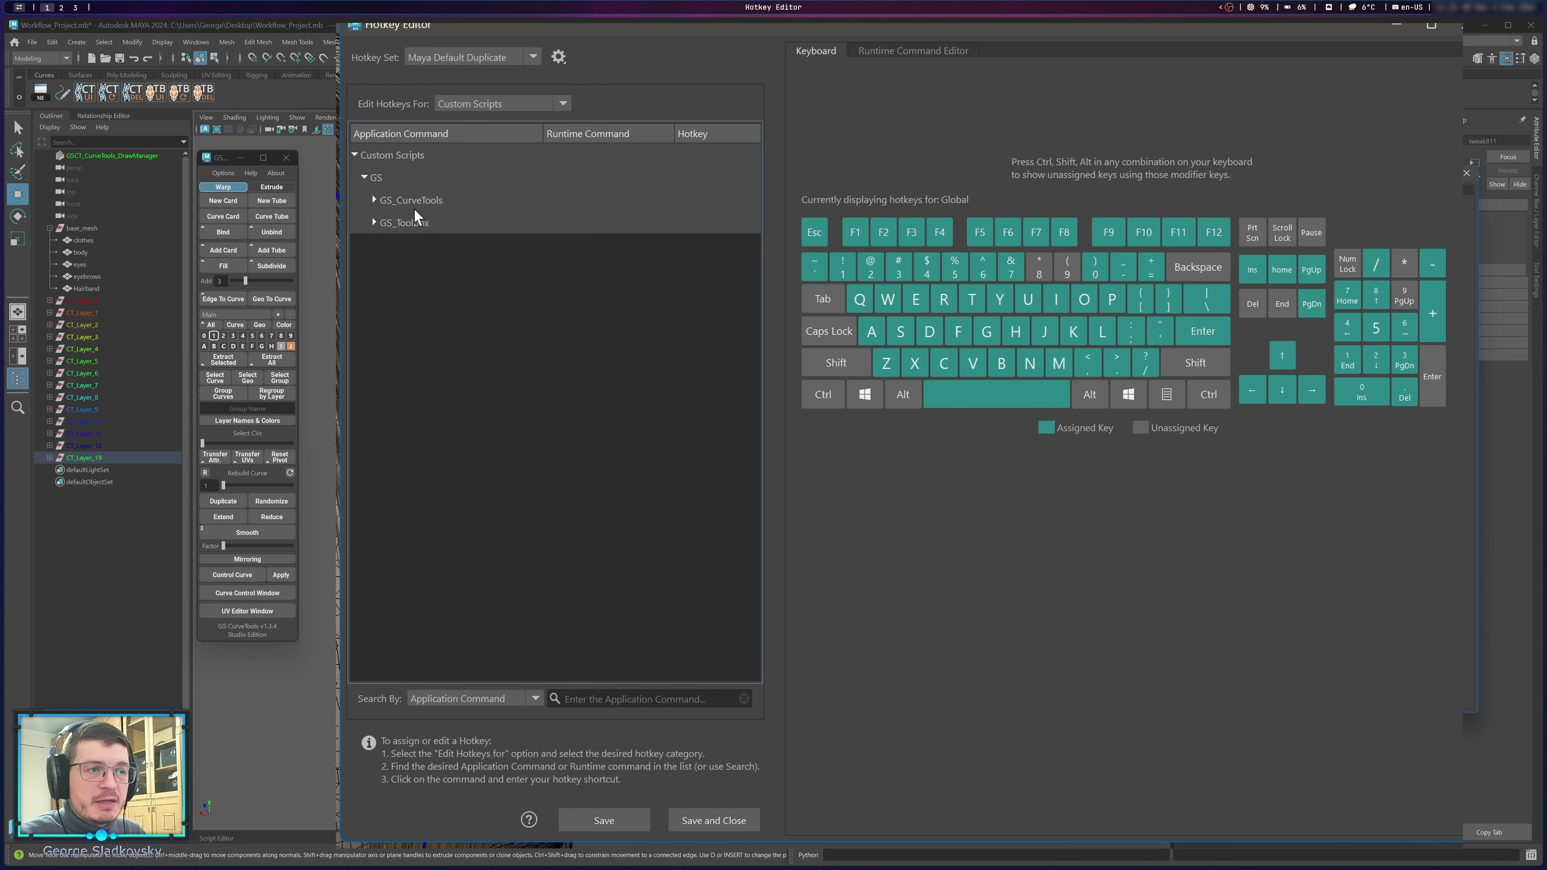
{"action": "left_click", "coordinate": [374, 200]}
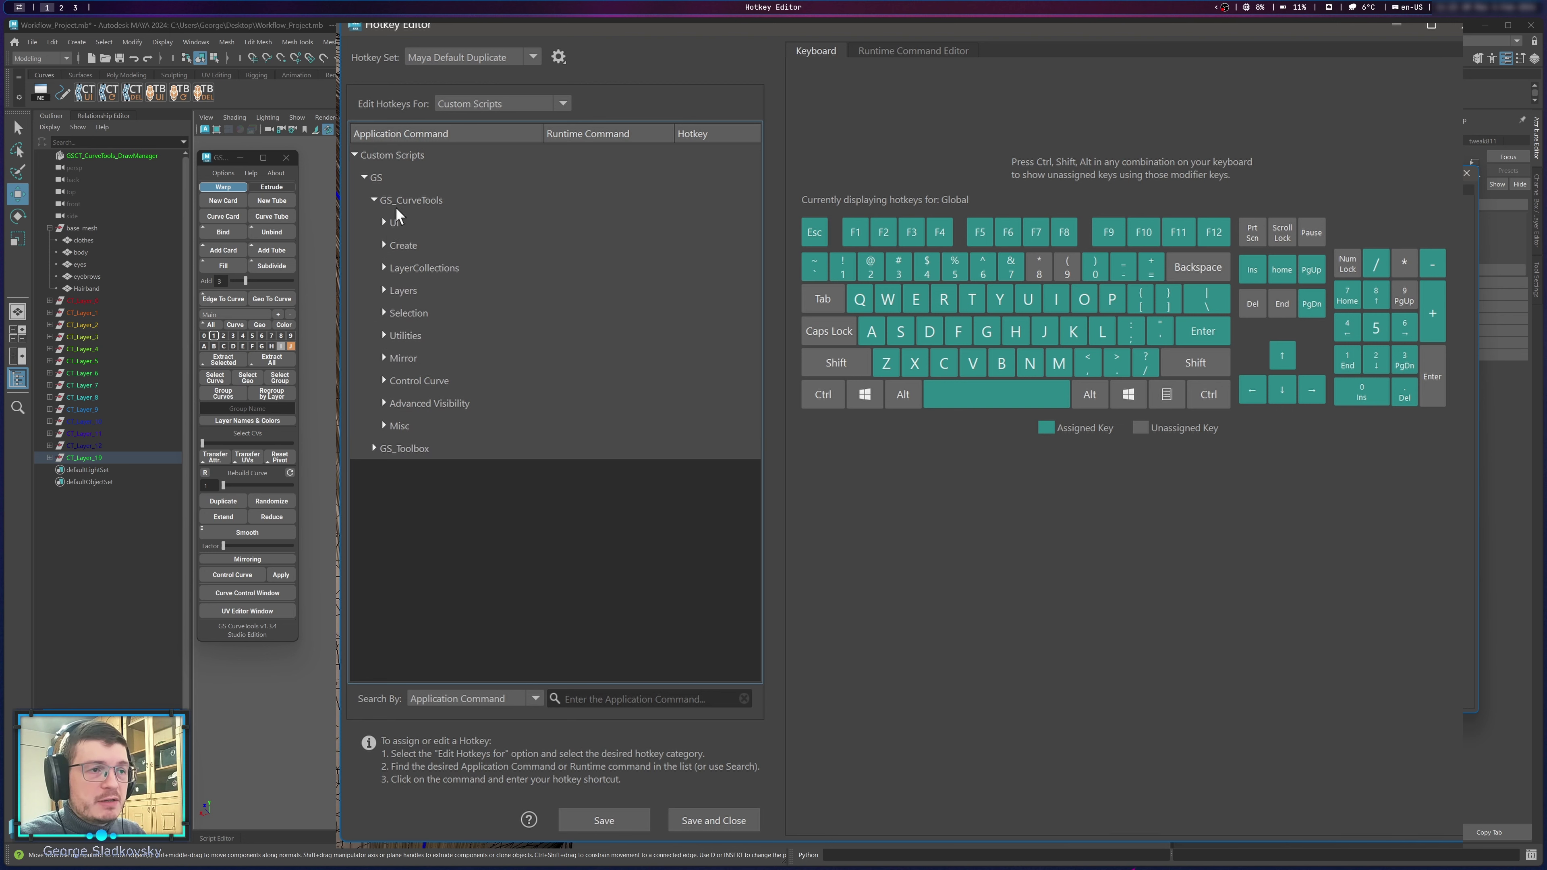
{"action": "left_click", "coordinate": [384, 335]}
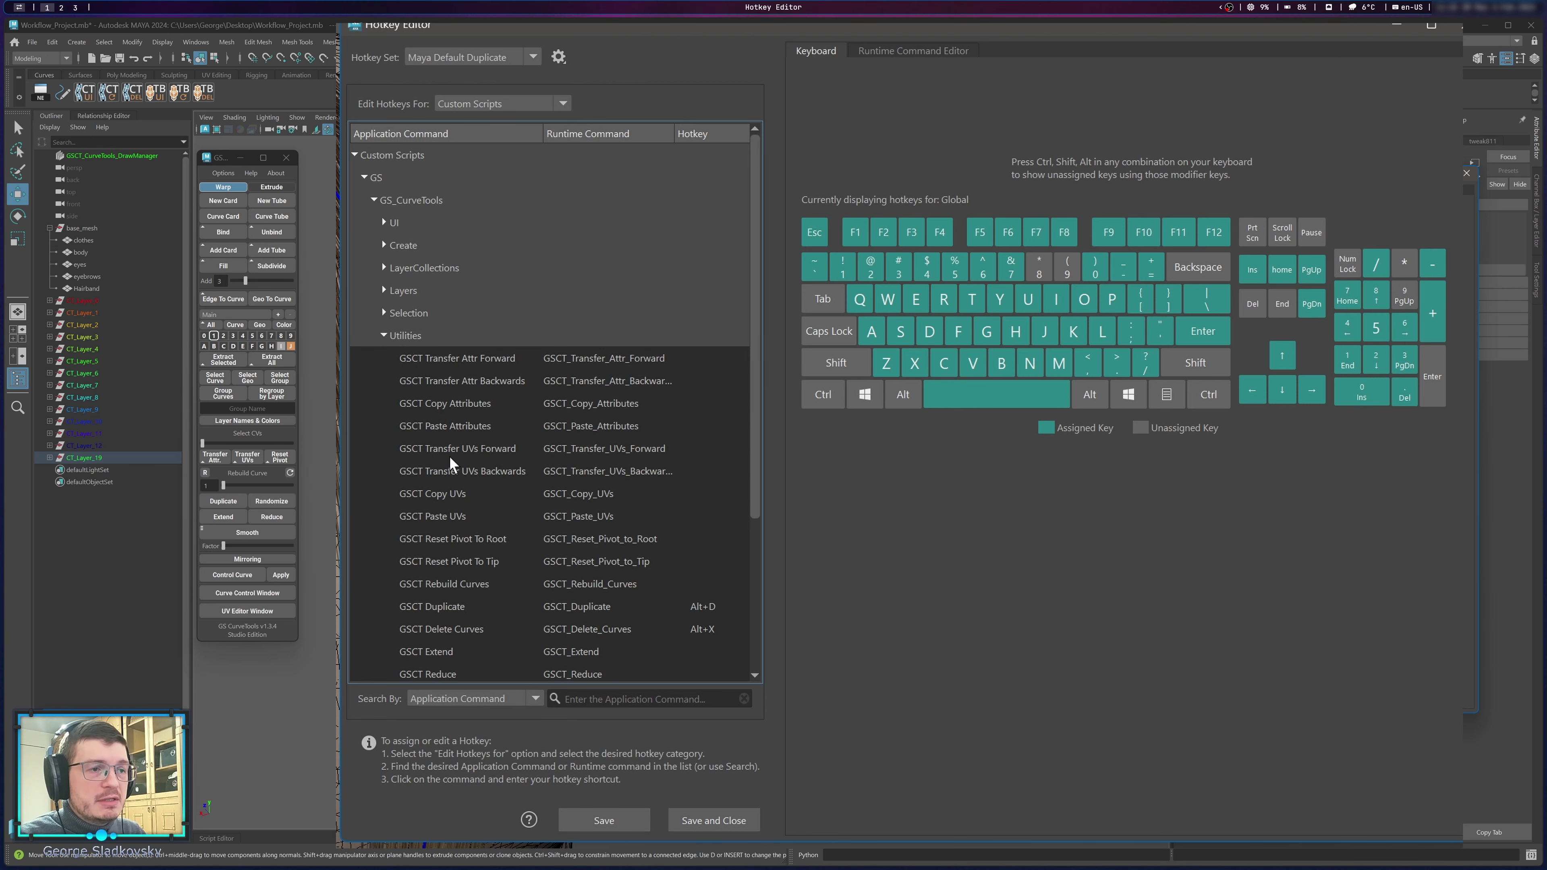
Look up the hotkeys assigned to GSCT Duplicate and GSCT Delete Curves.
{"action": "left_click", "coordinate": [443, 560]}
{"action": "left_click", "coordinate": [457, 473]}
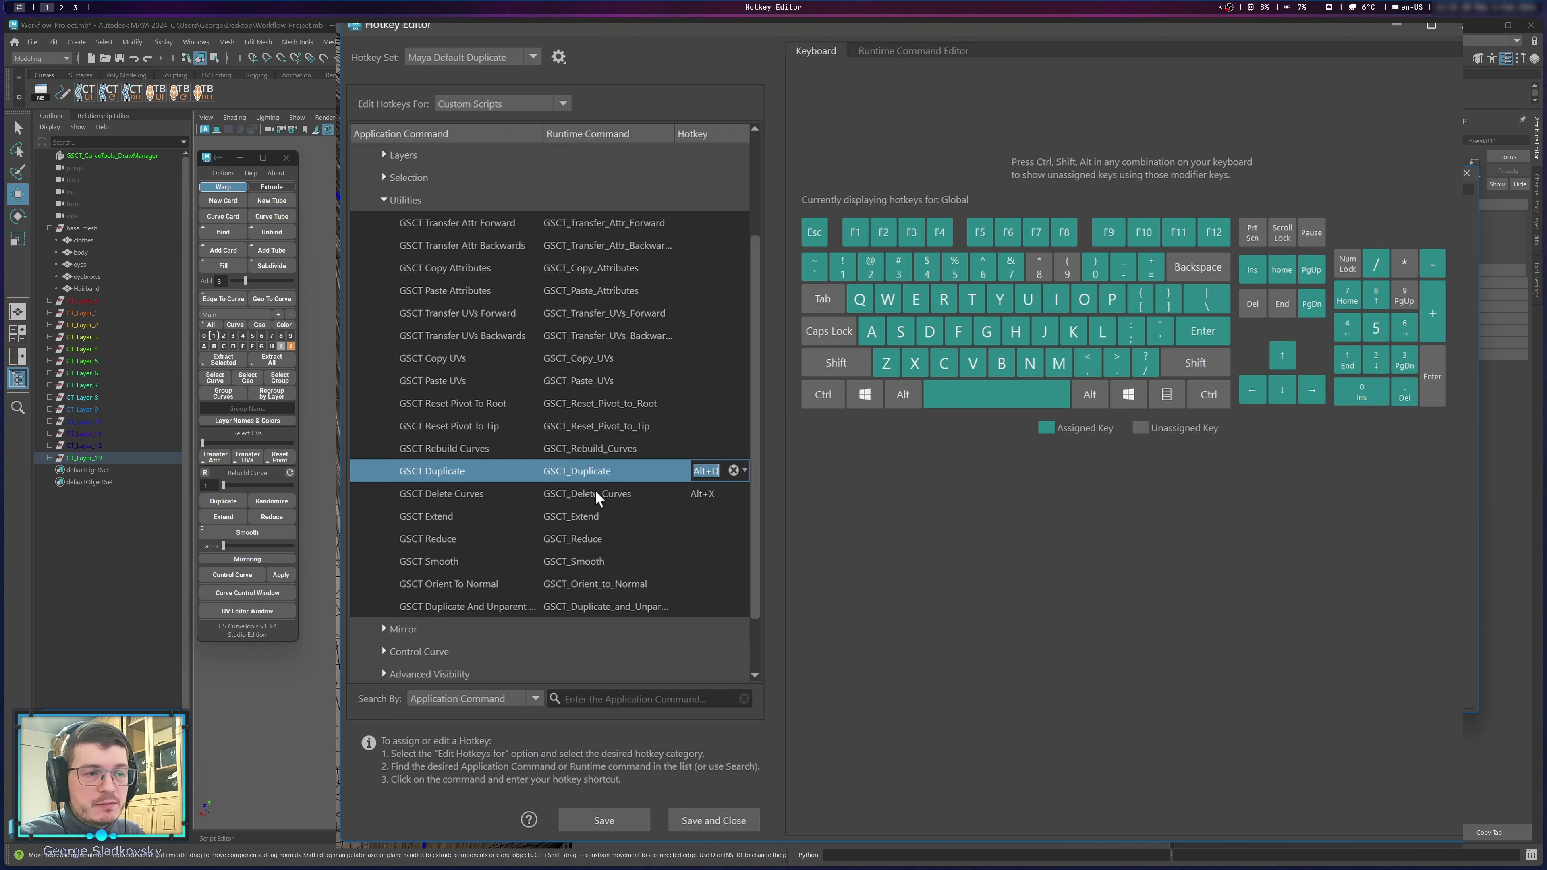
{"action": "left_click", "coordinate": [436, 500]}
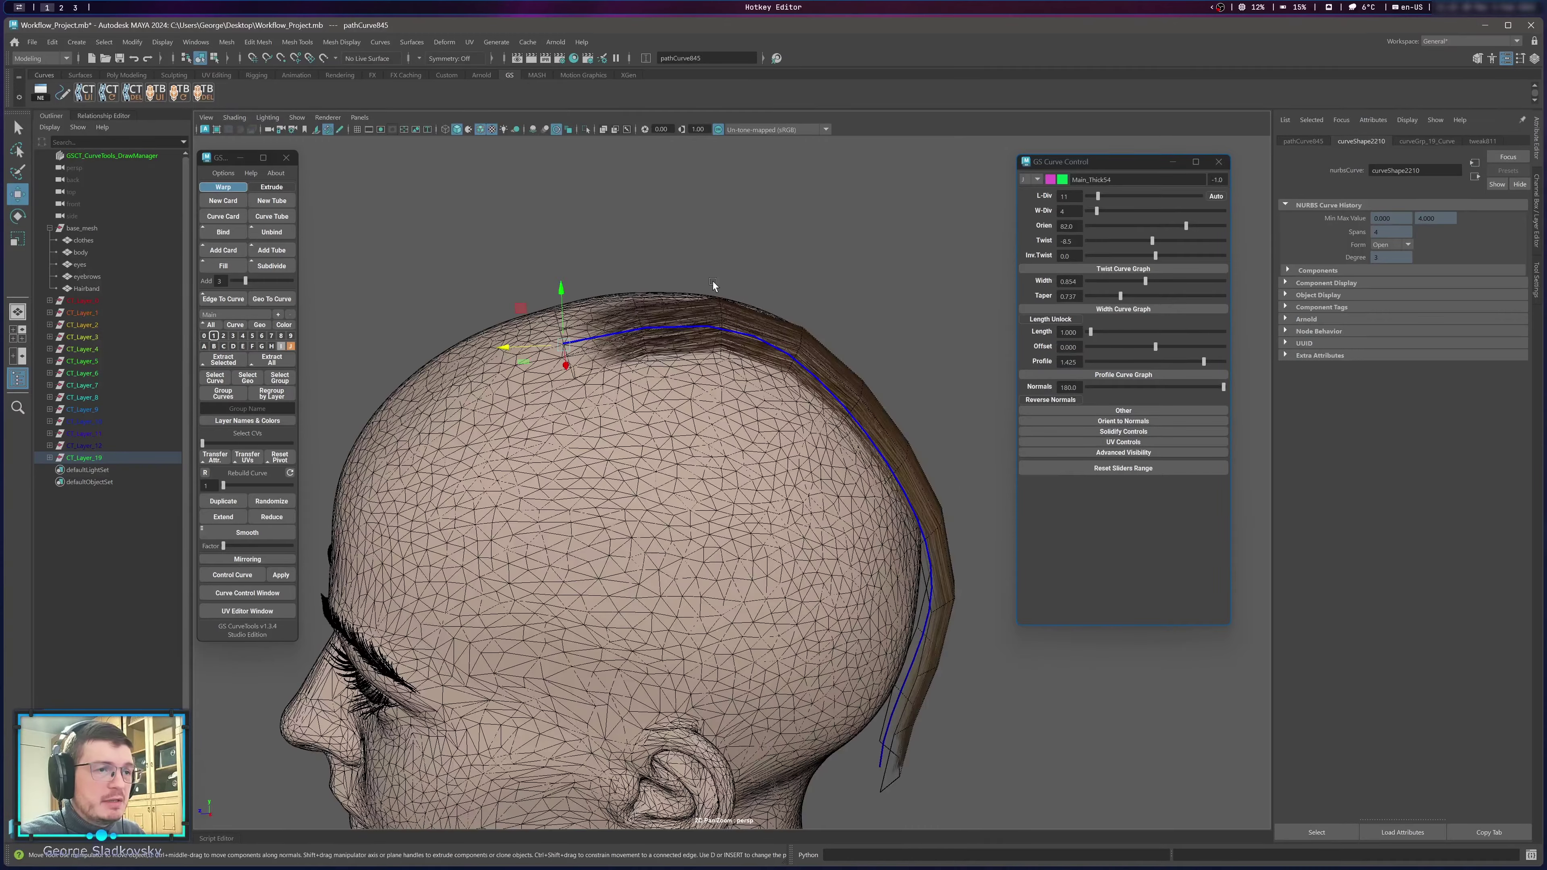
Delete the hair card on the head and undo the deletion.
{"action": "mouse_move", "coordinate": [879, 420]}
{"action": "left_mouse_down", "text": "alt"}
{"action": "mouse_move", "coordinate": [883, 388]}
{"action": "mouse_move", "coordinate": [867, 393]}
{"action": "left_mouse_up", "text": "alt"}
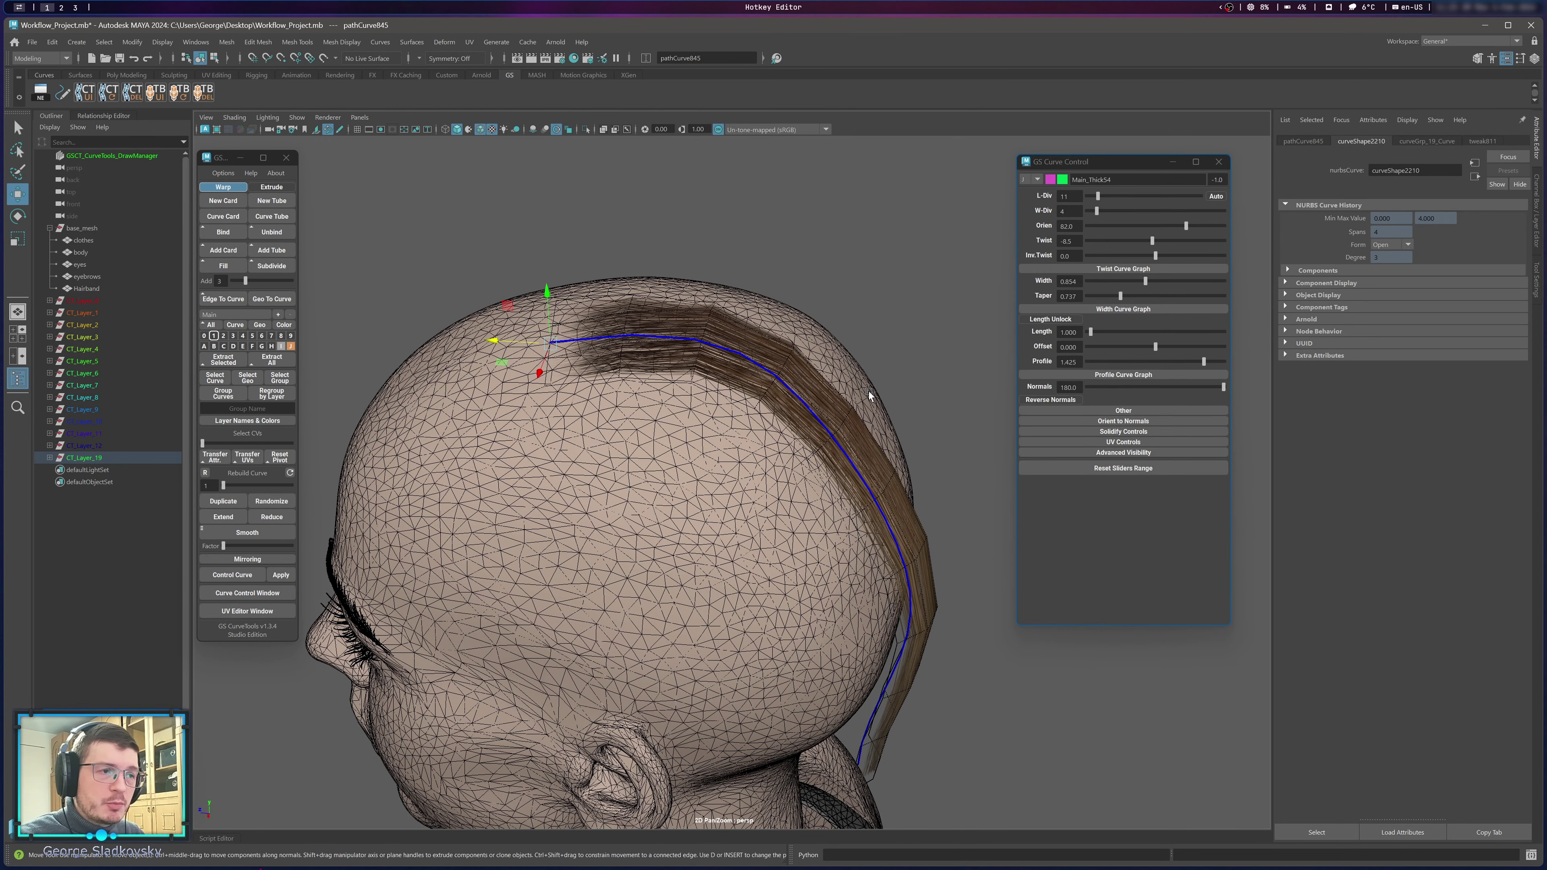
{"action": "key", "text": "Up"}
{"action": "key", "text": "Delete"}
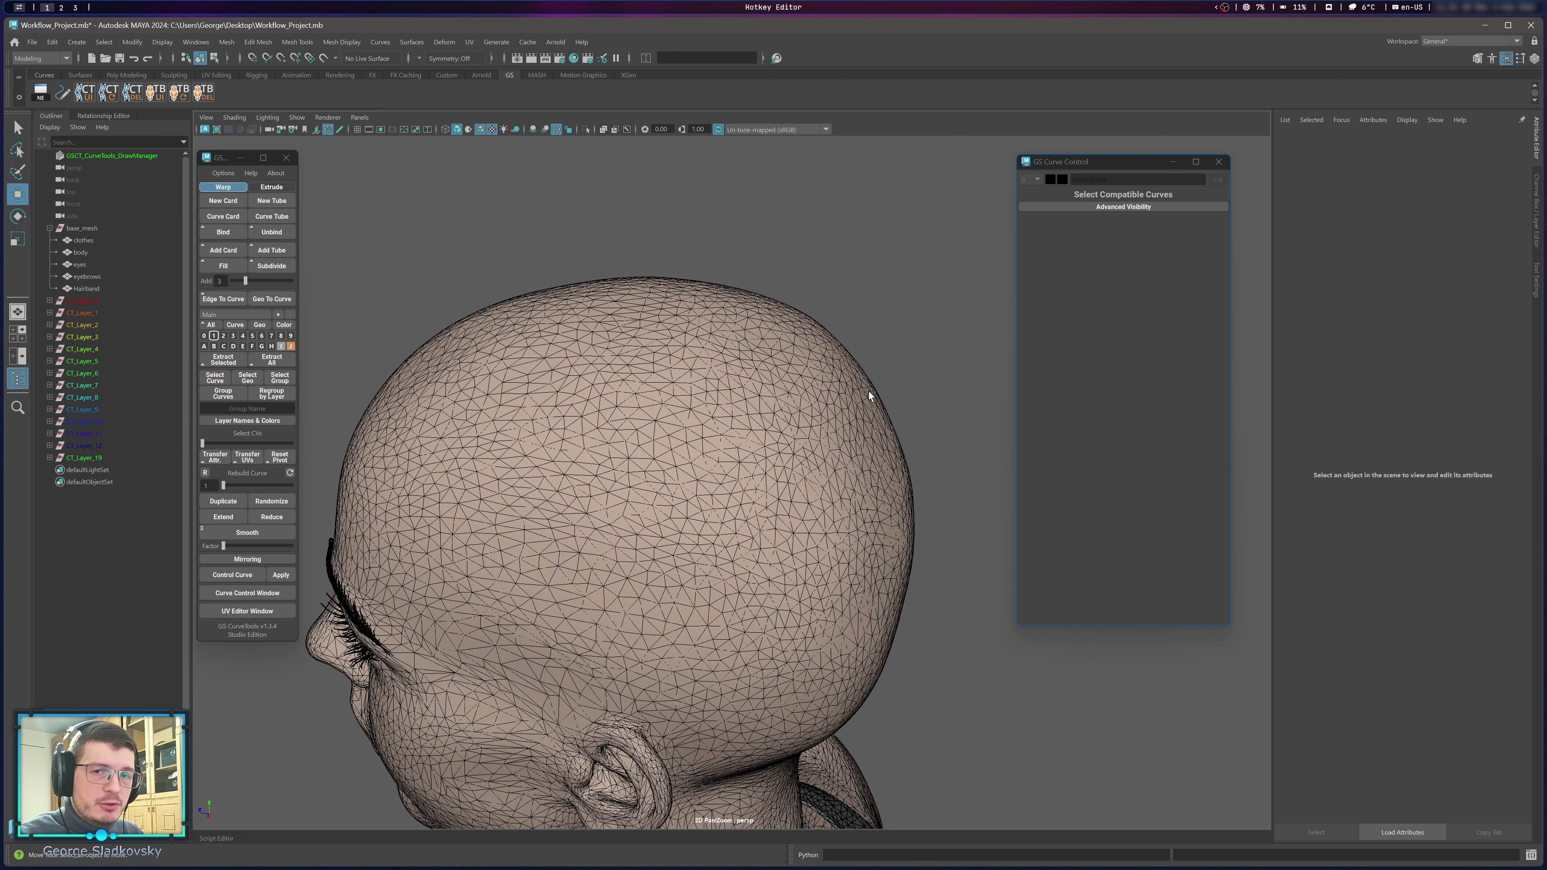
{"action": "key", "text": "ctrl+z"}
{"action": "middle_click_drag", "start_coordinate": [888, 396], "coordinate": [871, 418], "text": "alt"}
Reselect the head's hair card, remove it with GSCT Delete Curves, and undo the removal.
{"action": "key", "text": "q"}
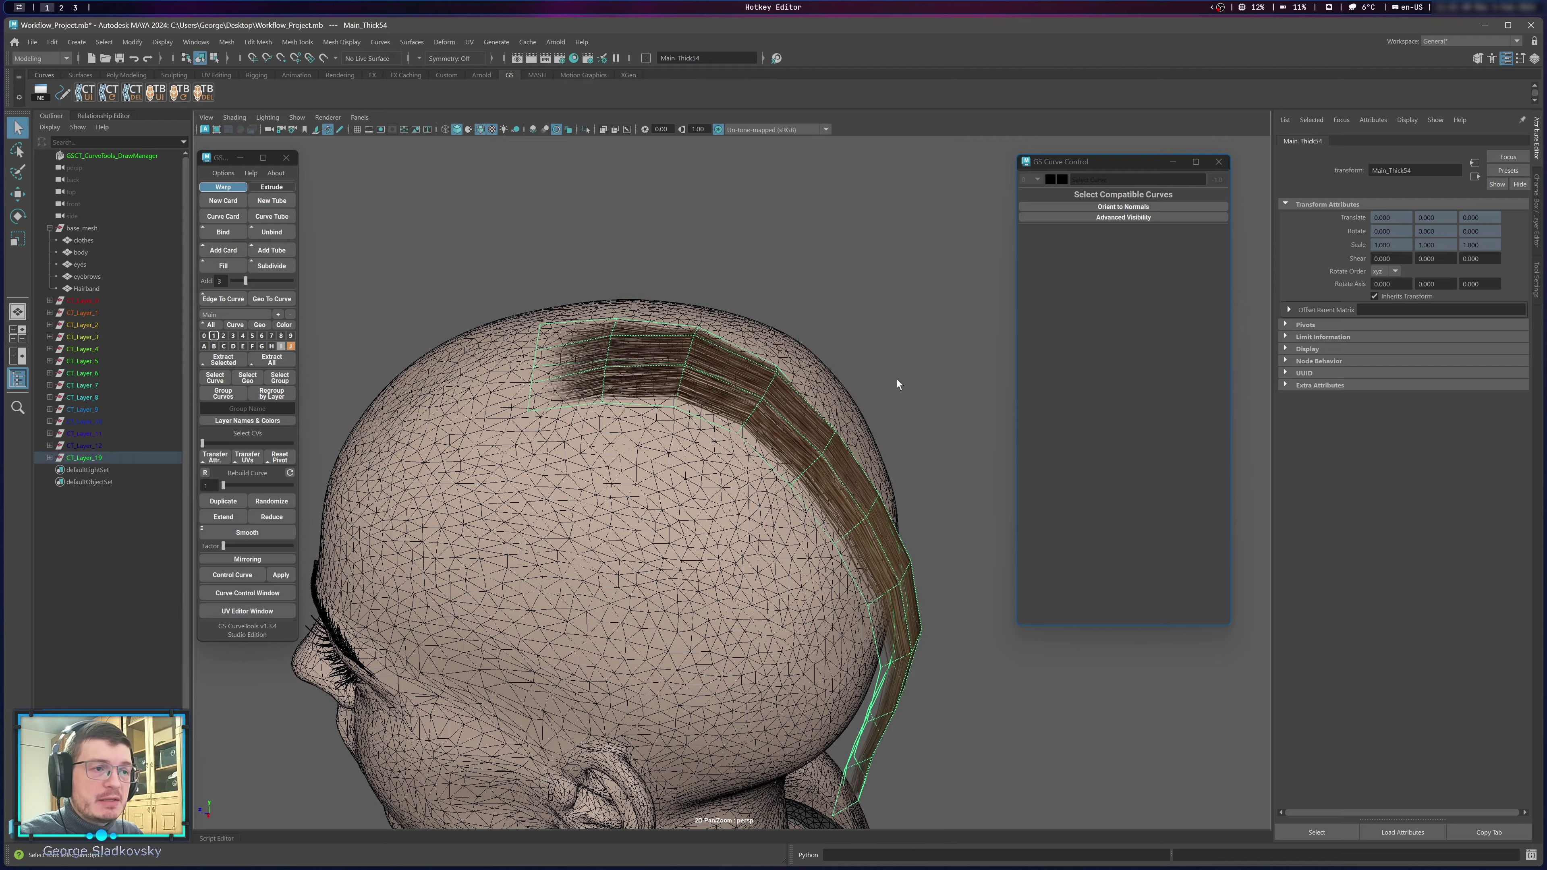
{"action": "left_click", "coordinate": [916, 398]}
{"action": "left_click_drag", "start_coordinate": [639, 289], "coordinate": [849, 526]}
{"action": "key", "text": "Delete"}
{"action": "left_click_drag", "start_coordinate": [888, 395], "coordinate": [844, 391], "text": "alt"}
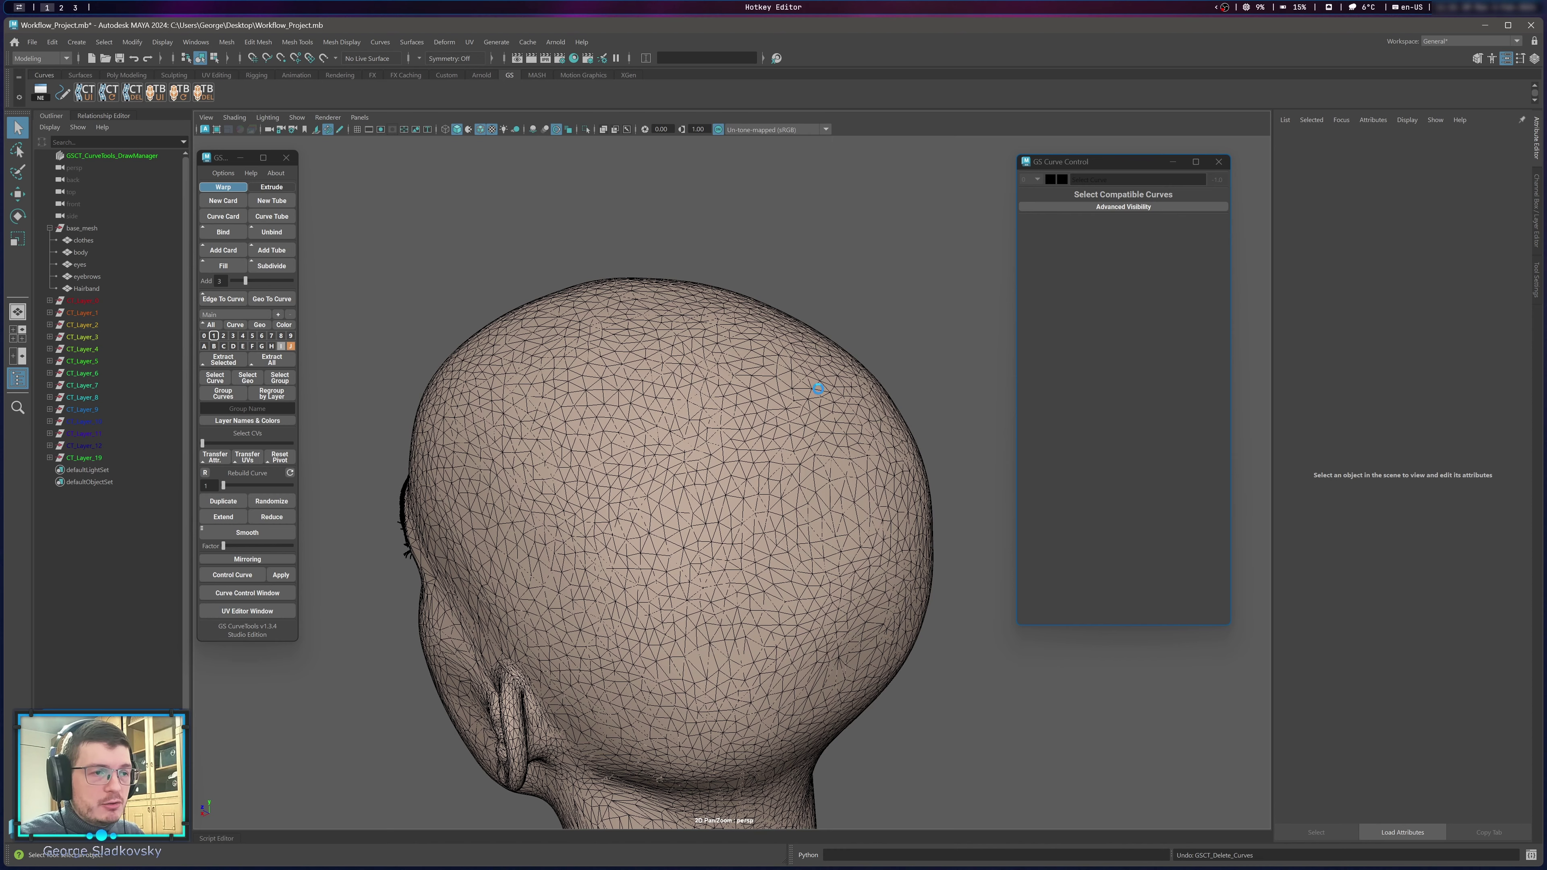
{"action": "key", "text": "ctrl+z"}
Hide the wireframe on the shaded models and duplicate the hair card on the back of the head.
{"action": "left_click", "coordinate": [480, 129]}
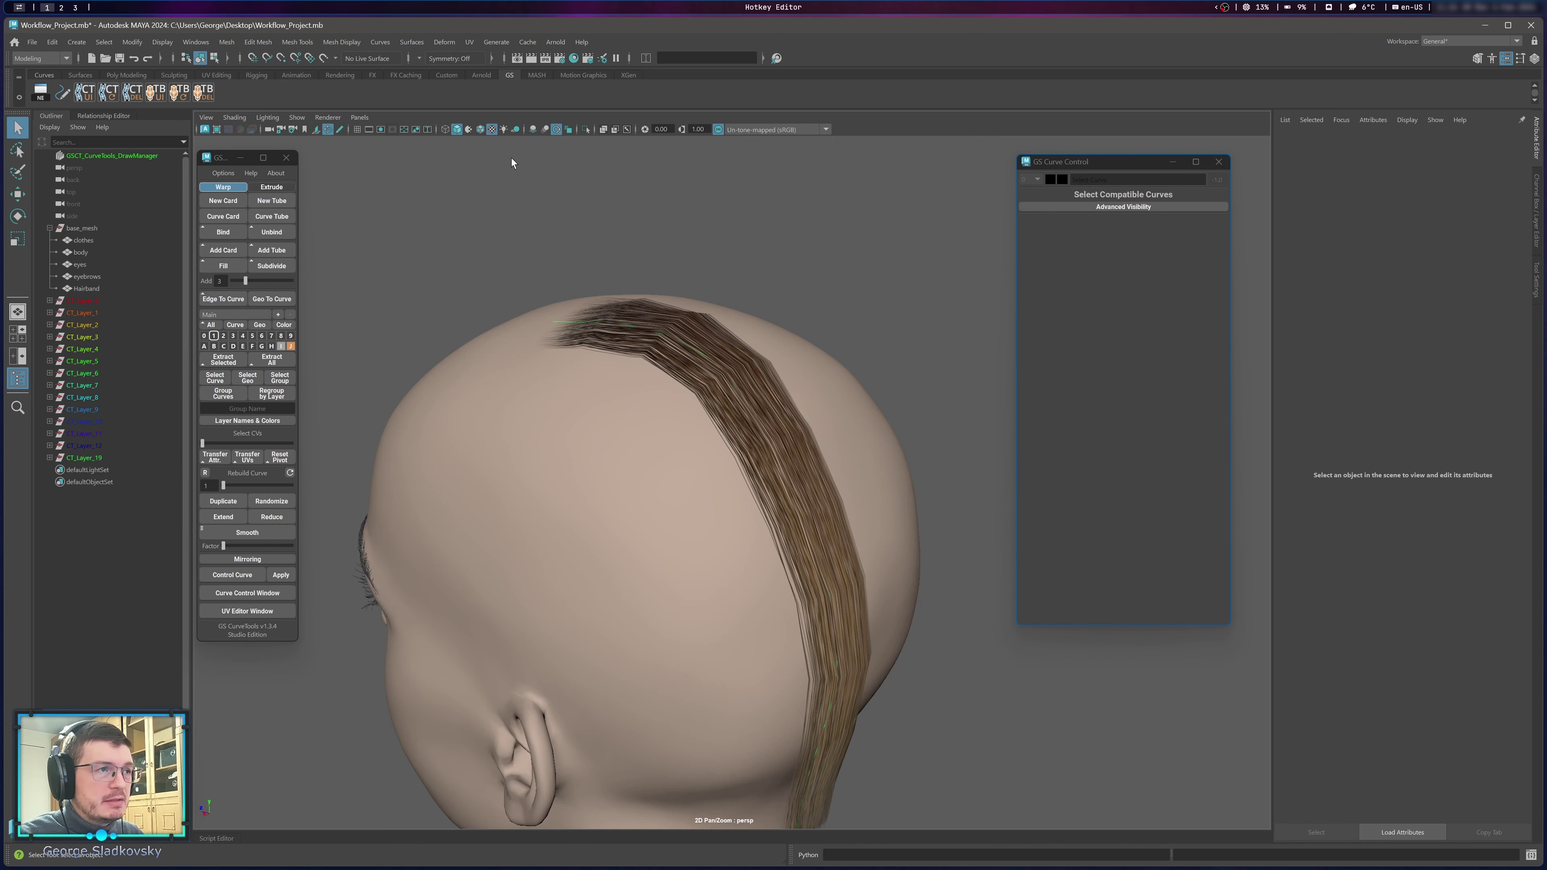
{"action": "middle_click_drag", "start_coordinate": [638, 297], "coordinate": [635, 321], "text": "alt"}
{"action": "left_click", "coordinate": [665, 361]}
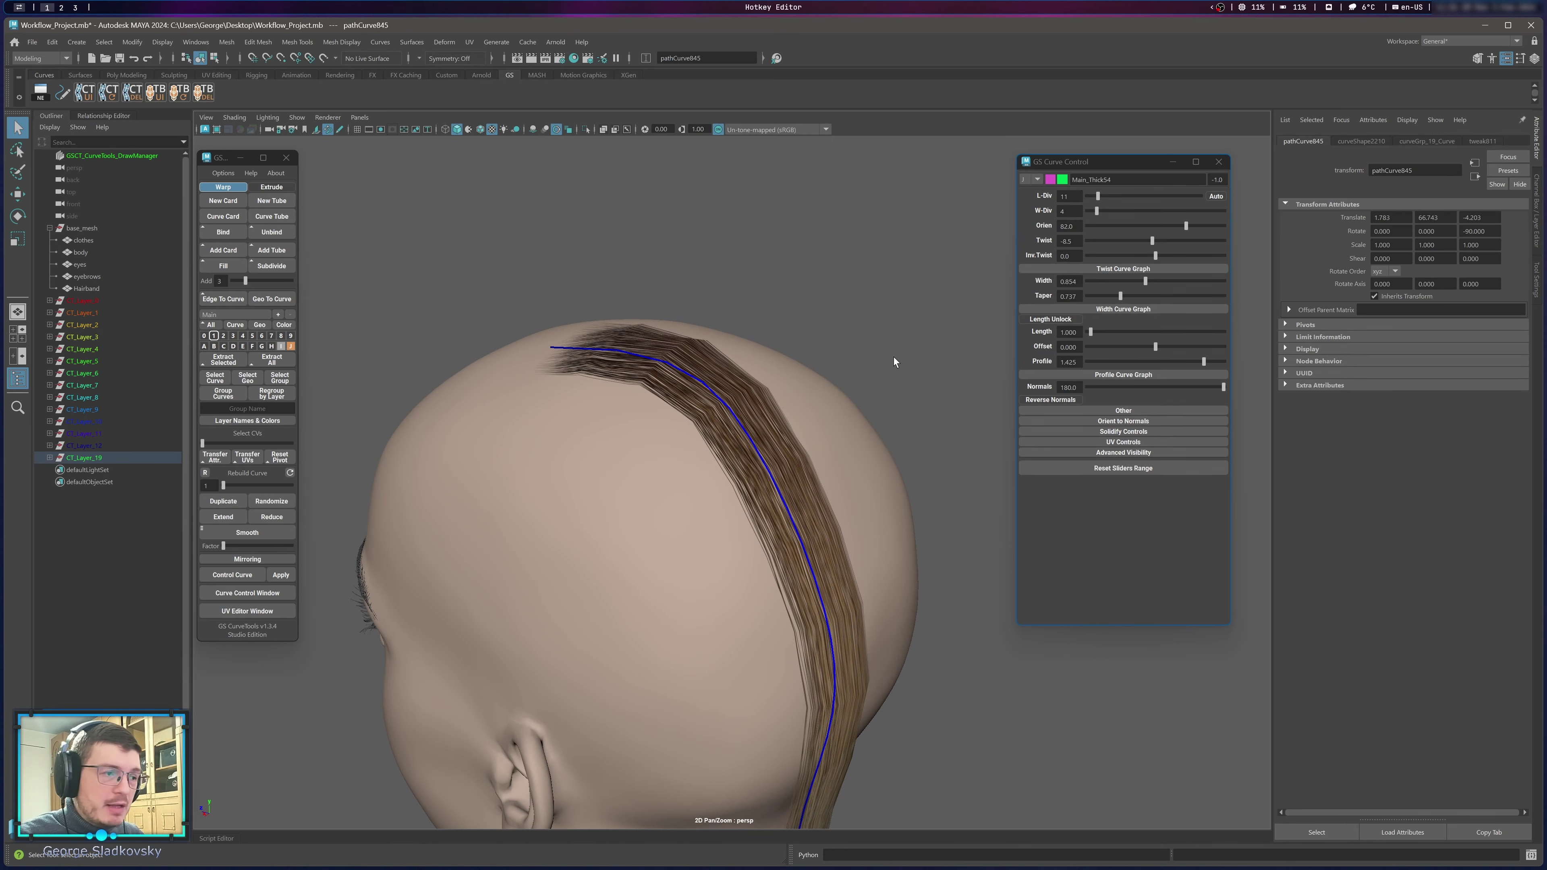
{"action": "left_click_drag", "start_coordinate": [893, 357], "coordinate": [794, 400], "text": "alt"}
{"action": "key", "text": "ctrl+d"}
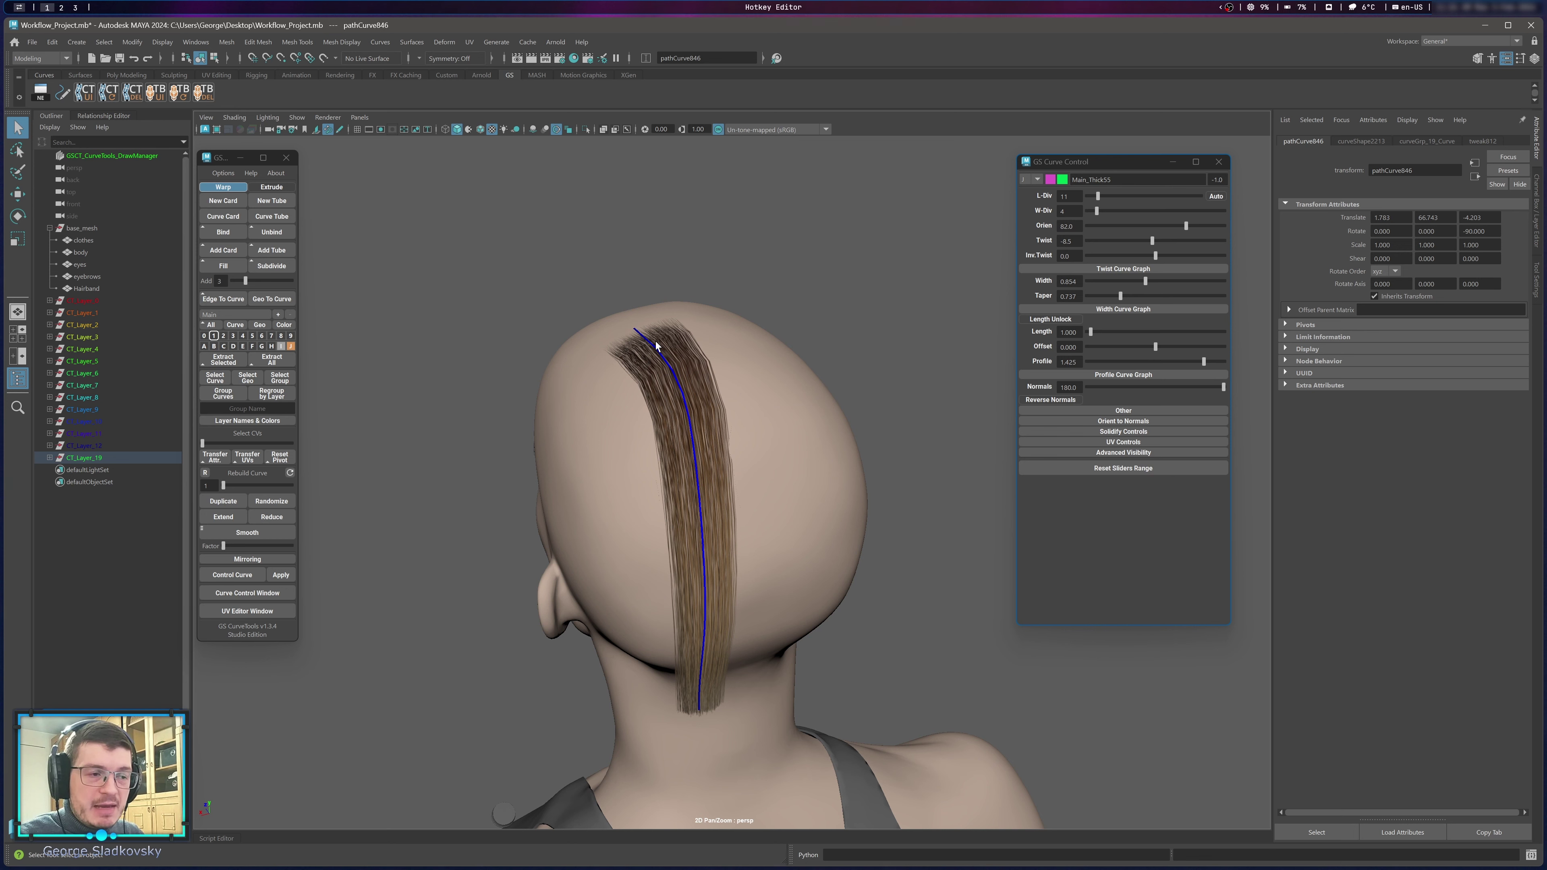
Shift the duplicated card's CVs sideways so the card sits next to the original, overlapping it.
{"action": "right_click_drag", "start_coordinate": [655, 341], "coordinate": [872, 336], "text": "alt"}
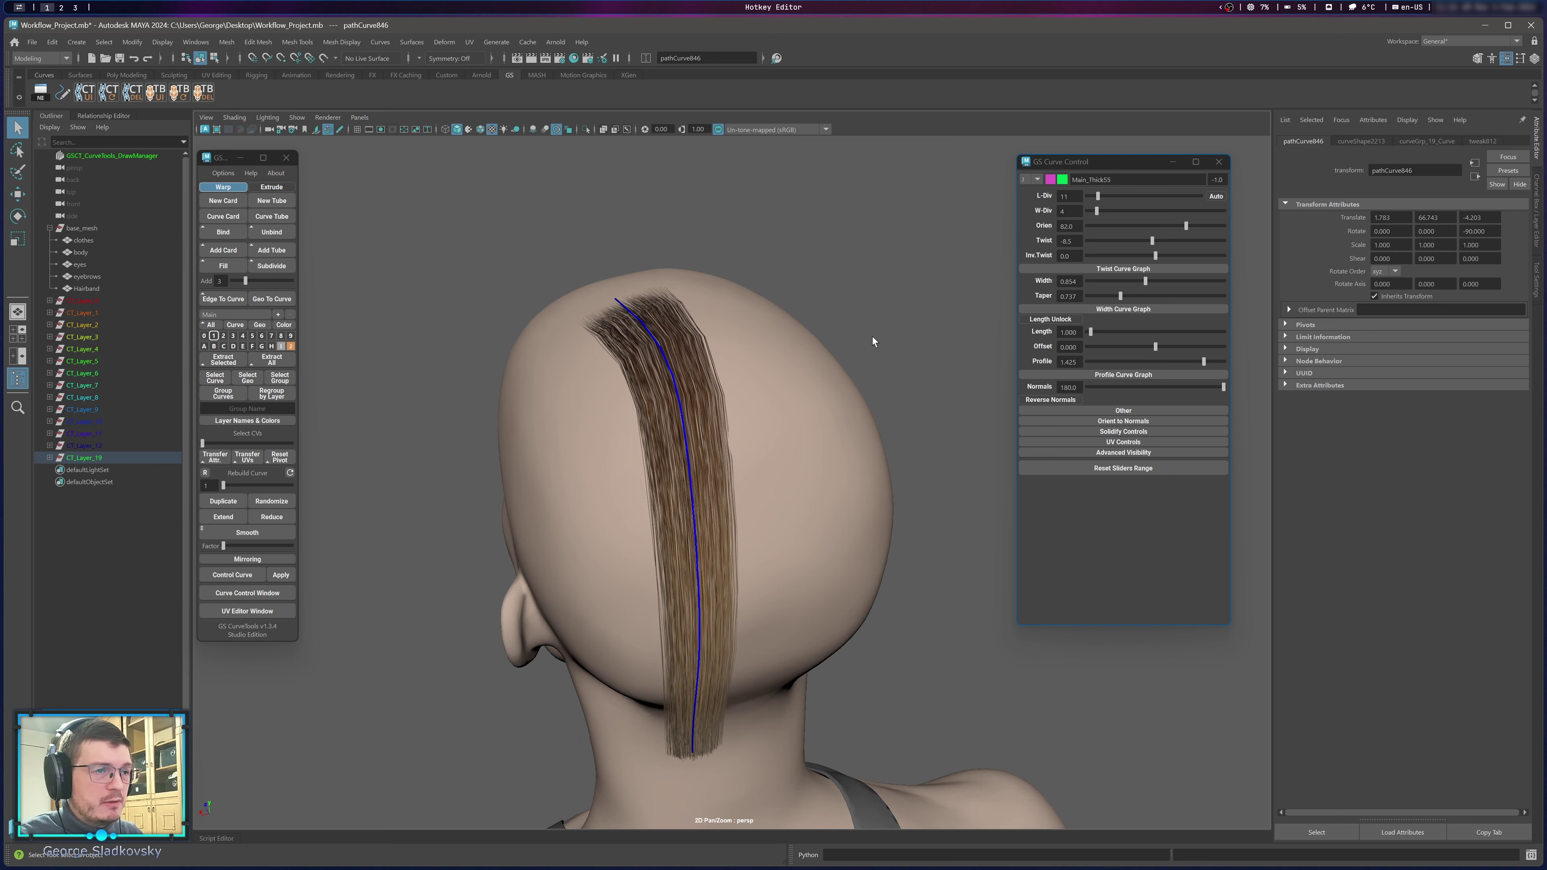
{"action": "right_click_drag", "start_coordinate": [754, 334], "coordinate": [753, 339]}
{"action": "left_click_drag", "start_coordinate": [634, 328], "coordinate": [814, 802]}
{"action": "left_click_drag", "start_coordinate": [761, 561], "coordinate": [705, 536], "text": "alt"}
{"action": "key", "text": "w"}
{"action": "middle_click_drag", "start_coordinate": [703, 536], "coordinate": [724, 561]}
{"action": "key", "text": "ctrl+z"}
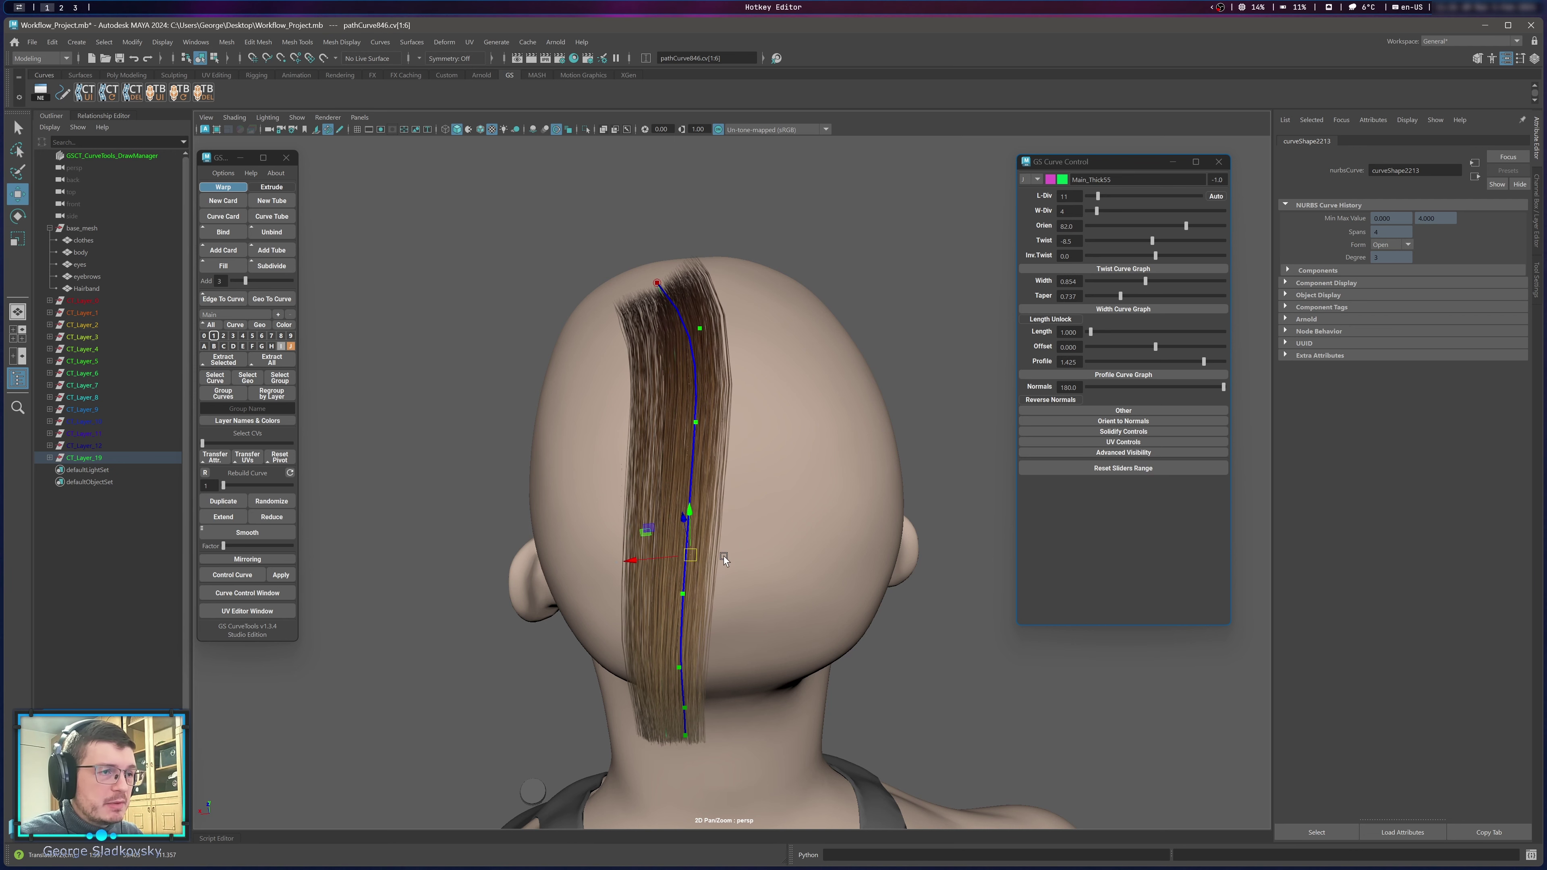
{"action": "mouse_move", "coordinate": [723, 560]}
{"action": "left_mouse_down", "text": "alt"}
{"action": "mouse_move", "coordinate": [851, 405]}
{"action": "mouse_move", "coordinate": [755, 550]}
{"action": "mouse_move", "coordinate": [703, 561]}
{"action": "left_mouse_up", "text": "alt"}
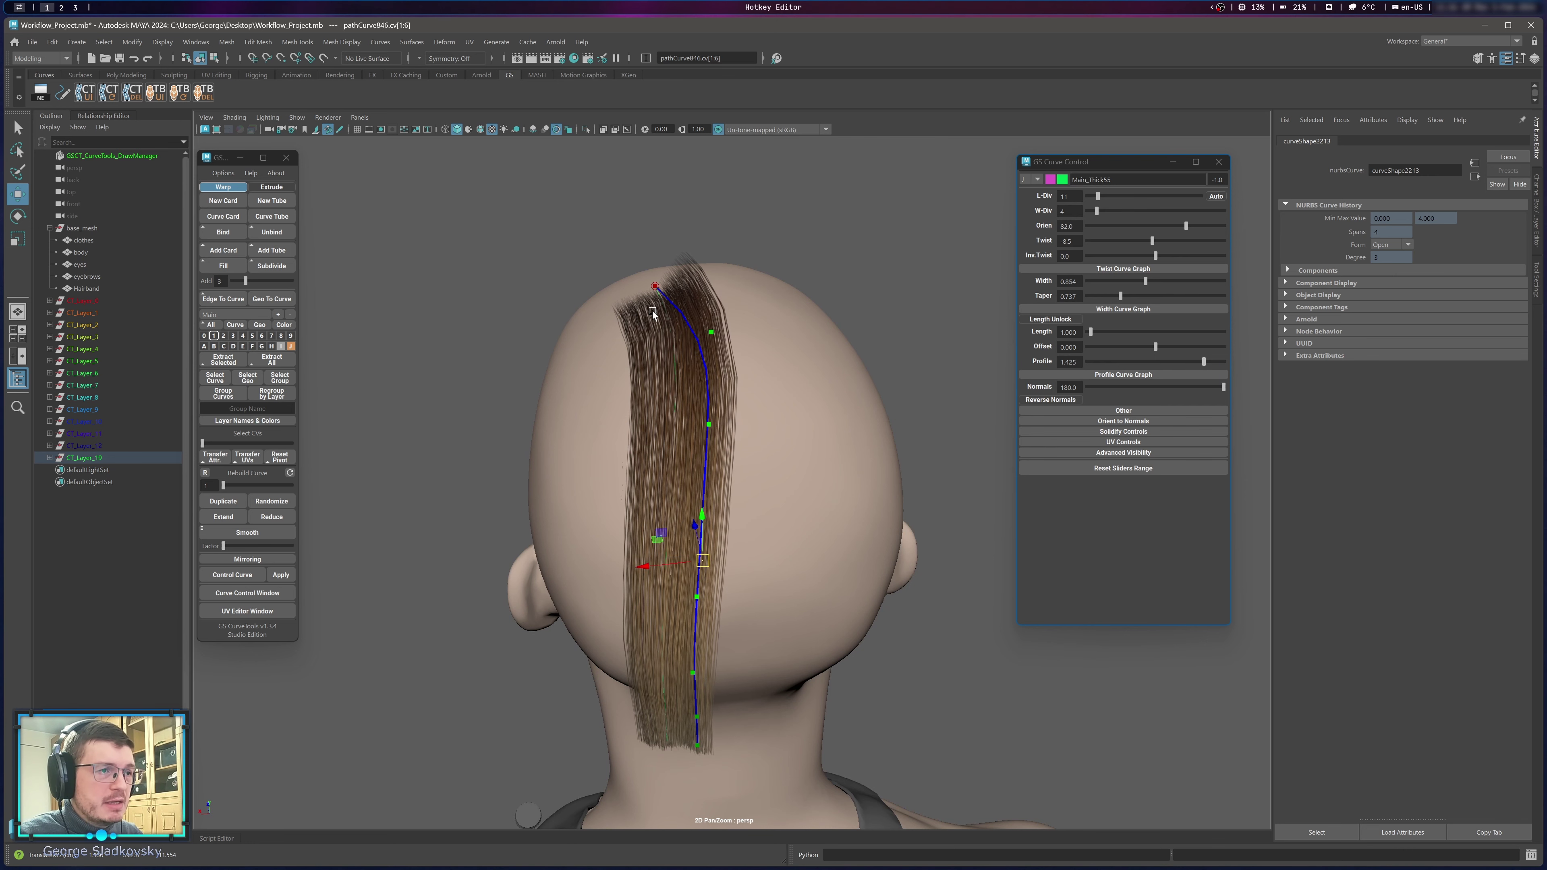
Move the duplicated card's root CV along the scalp toward the centre line of the head.
{"action": "left_click", "coordinate": [655, 287]}
{"action": "left_click_drag", "start_coordinate": [672, 322], "coordinate": [672, 420], "text": "alt"}
{"action": "left_click_drag", "start_coordinate": [655, 279], "coordinate": [702, 266]}
{"action": "left_click_drag", "start_coordinate": [750, 317], "coordinate": [615, 207], "text": "alt"}
{"action": "left_click_drag", "start_coordinate": [912, 352], "coordinate": [912, 349]}
{"action": "left_click_drag", "start_coordinate": [749, 356], "coordinate": [899, 358], "text": "alt"}
{"action": "middle_click_drag", "start_coordinate": [803, 393], "coordinate": [805, 352], "text": "alt"}
Shift the duplicated card's upper, middle and lower CVs to follow the back of the head, and return to object mode.
{"action": "left_click", "coordinate": [704, 357]}
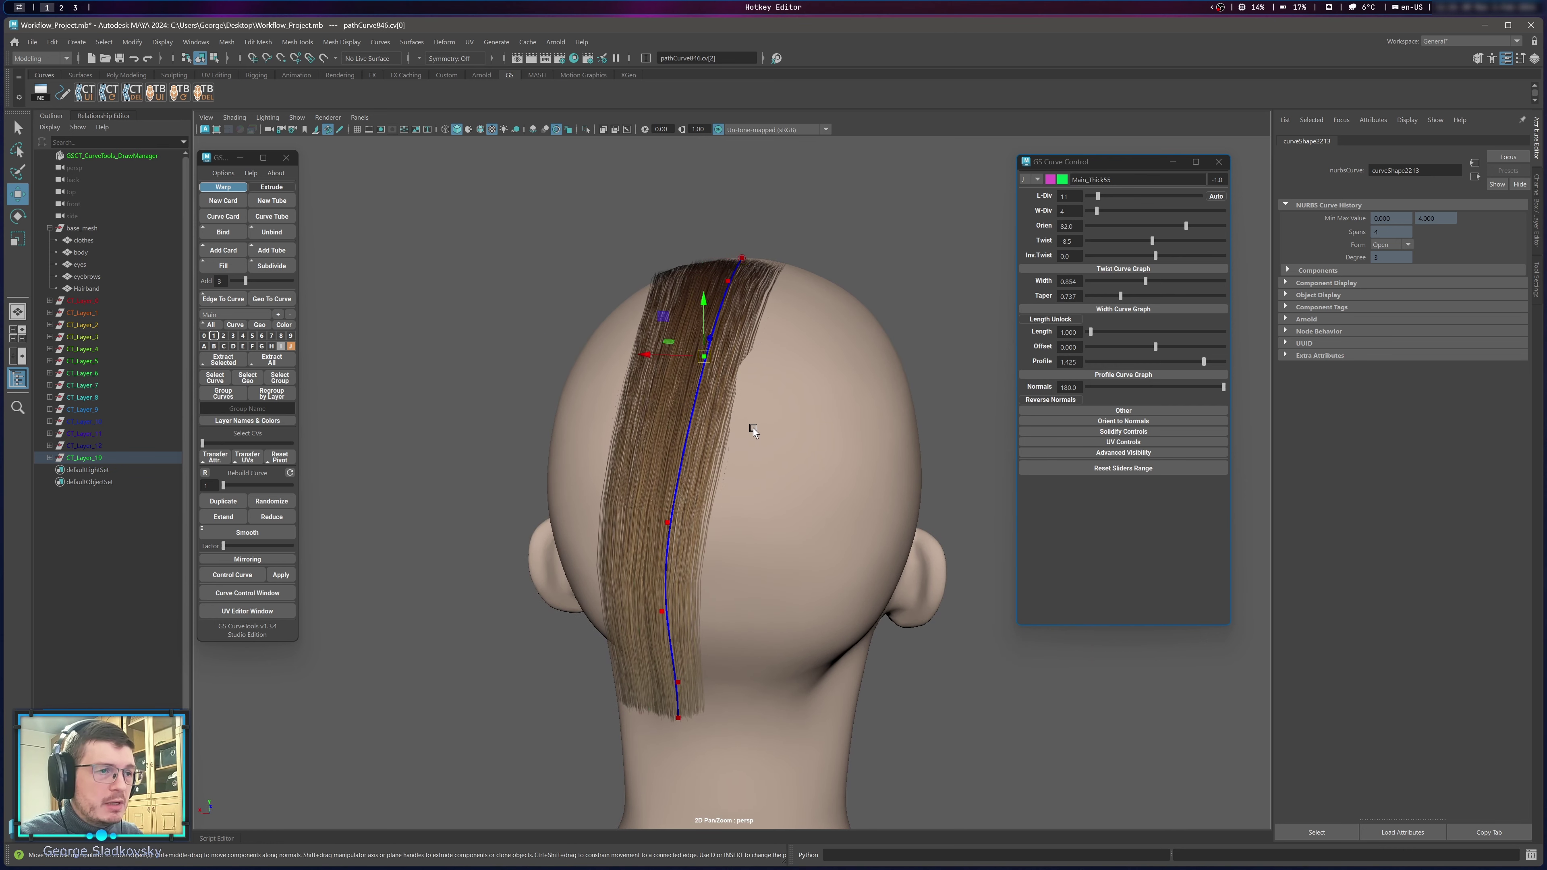
{"action": "left_click_drag", "start_coordinate": [753, 428], "coordinate": [813, 428], "text": "alt"}
{"action": "left_click_drag", "start_coordinate": [732, 349], "coordinate": [743, 342]}
{"action": "left_click_drag", "start_coordinate": [690, 496], "coordinate": [749, 498]}
{"action": "left_click_drag", "start_coordinate": [688, 563], "coordinate": [796, 790]}
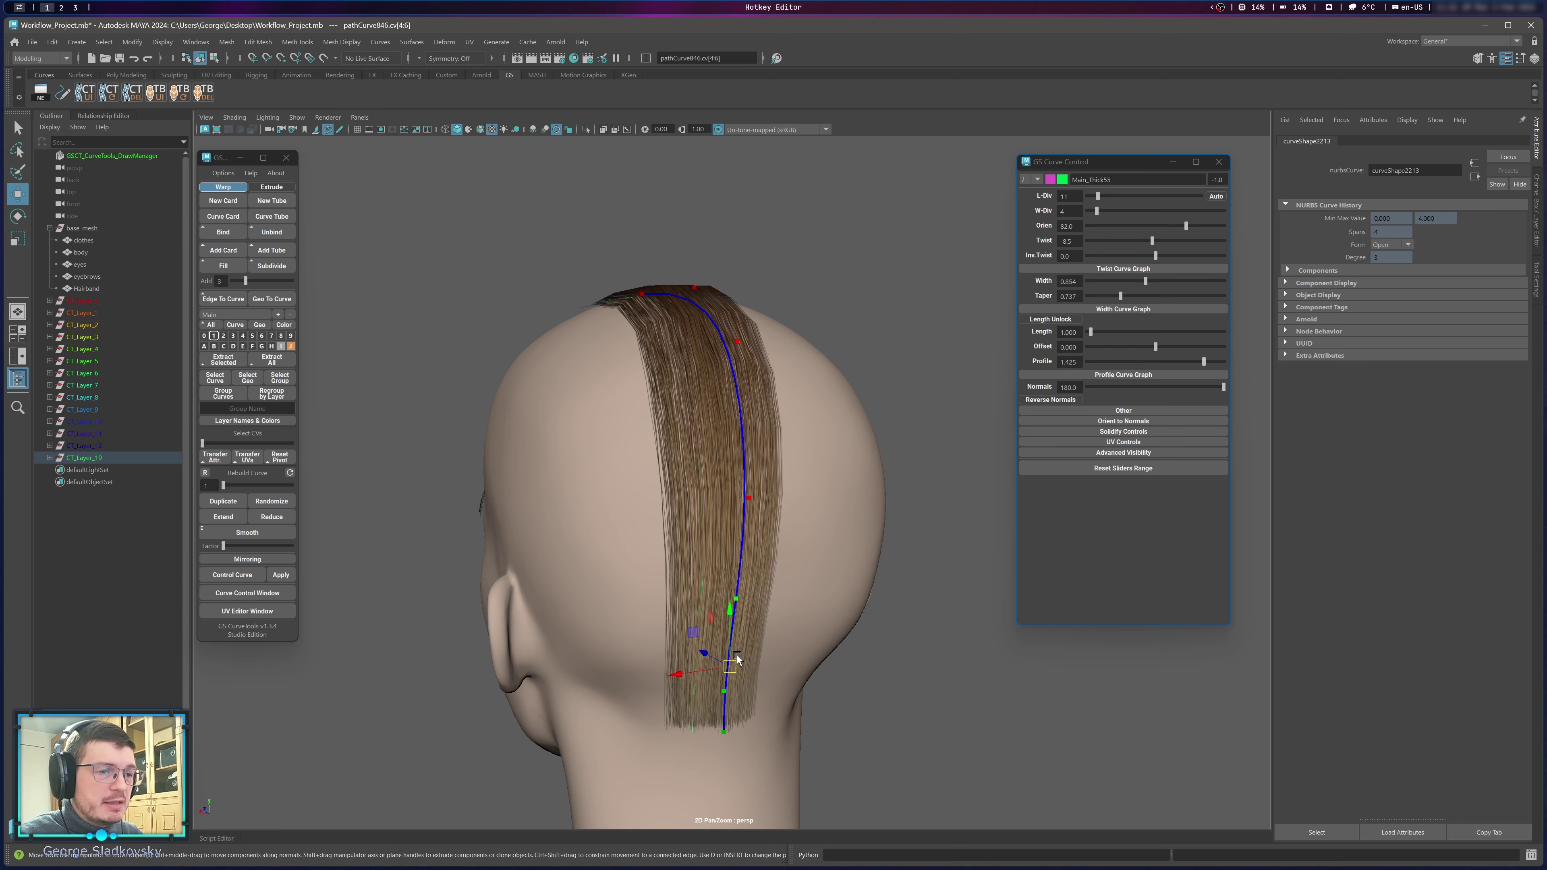
{"action": "mouse_move", "coordinate": [730, 664]}
{"action": "left_mouse_down"}
{"action": "mouse_move", "coordinate": [745, 641]}
{"action": "mouse_move", "coordinate": [678, 659]}
{"action": "mouse_move", "coordinate": [729, 682]}
{"action": "mouse_move", "coordinate": [760, 656]}
{"action": "left_mouse_up"}
{"action": "key", "text": "F8"}
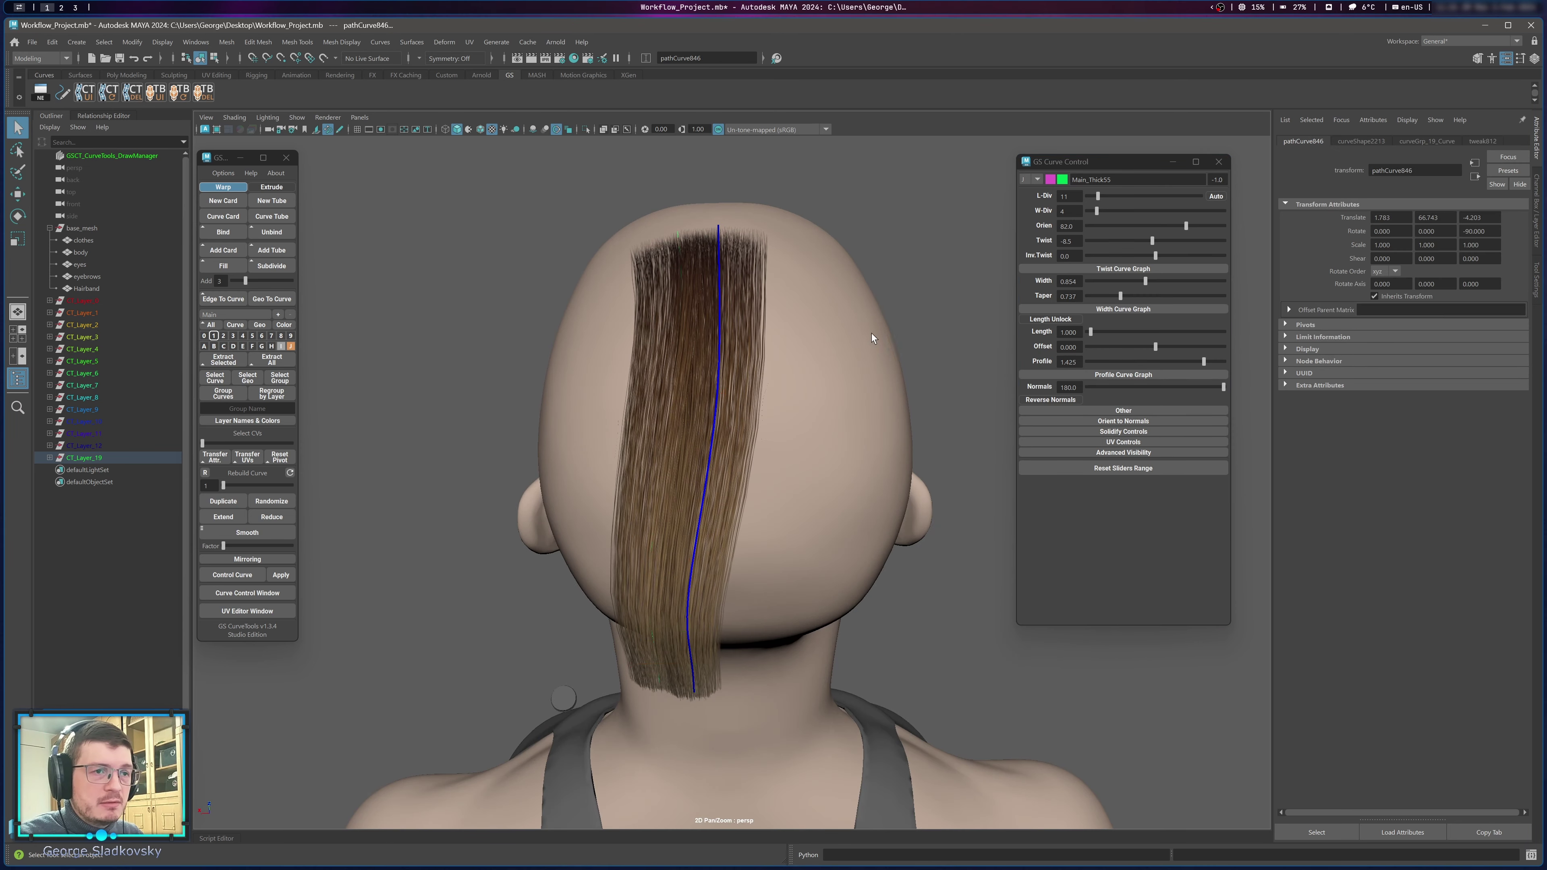
Set the selected back-of-head hair card's Twist to -5.2 and Inv.Twist to 1.1 so its root follows the scalp.
{"action": "left_click_drag", "start_coordinate": [871, 333], "coordinate": [594, 277], "text": "alt"}
{"action": "left_click", "coordinate": [784, 249]}
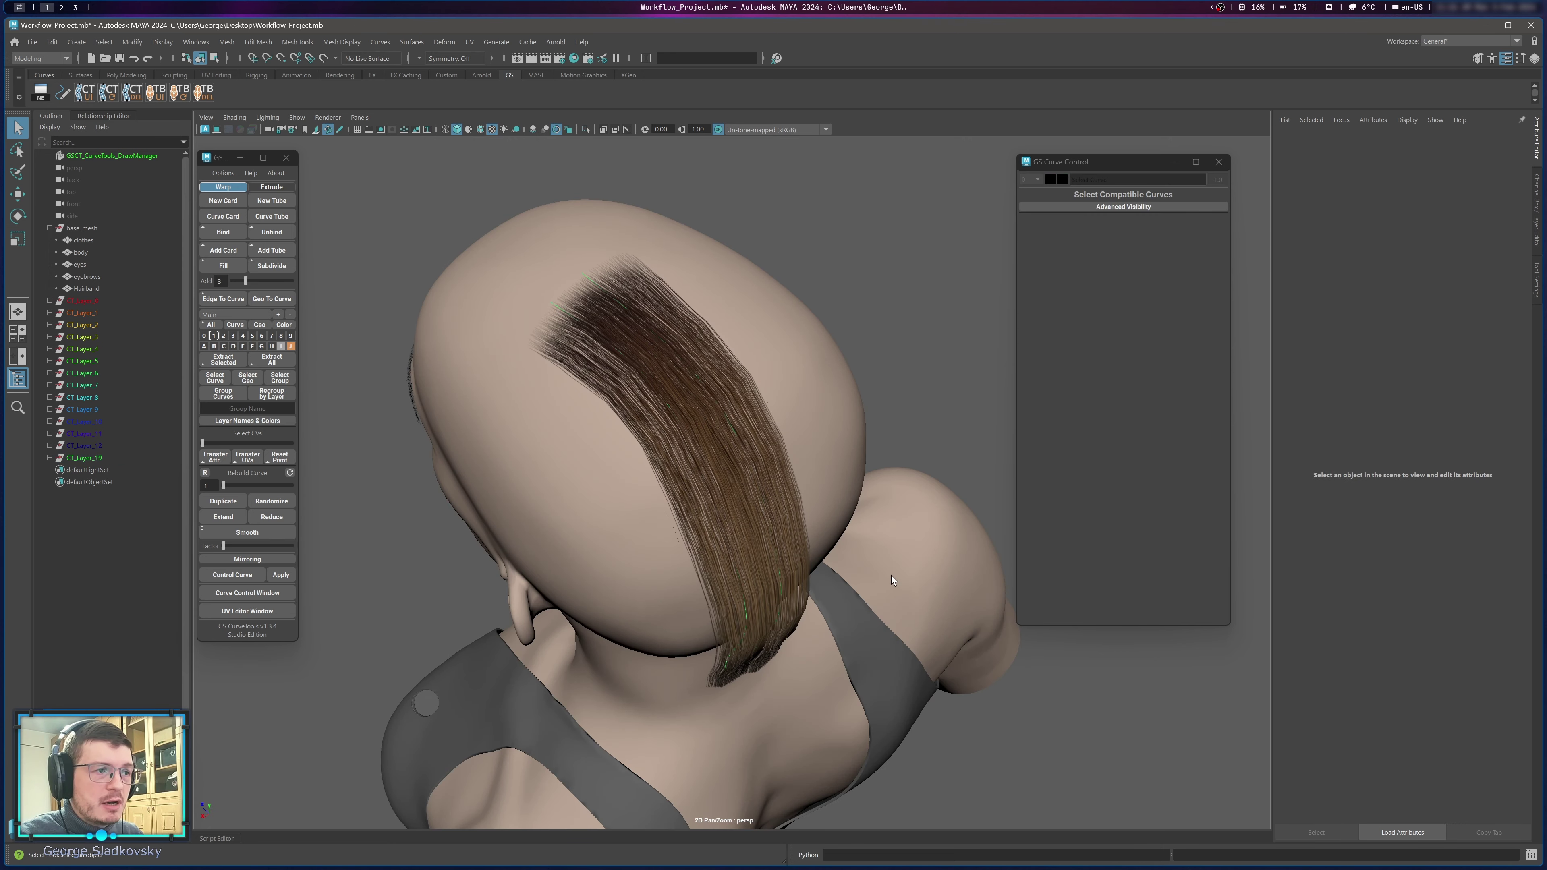
{"action": "left_click_drag", "start_coordinate": [893, 580], "coordinate": [843, 542], "text": "alt"}
{"action": "middle_click_drag", "start_coordinate": [624, 234], "coordinate": [717, 401], "text": "alt"}
{"action": "left_click_drag", "start_coordinate": [725, 464], "coordinate": [814, 358]}
{"action": "key", "text": "f"}
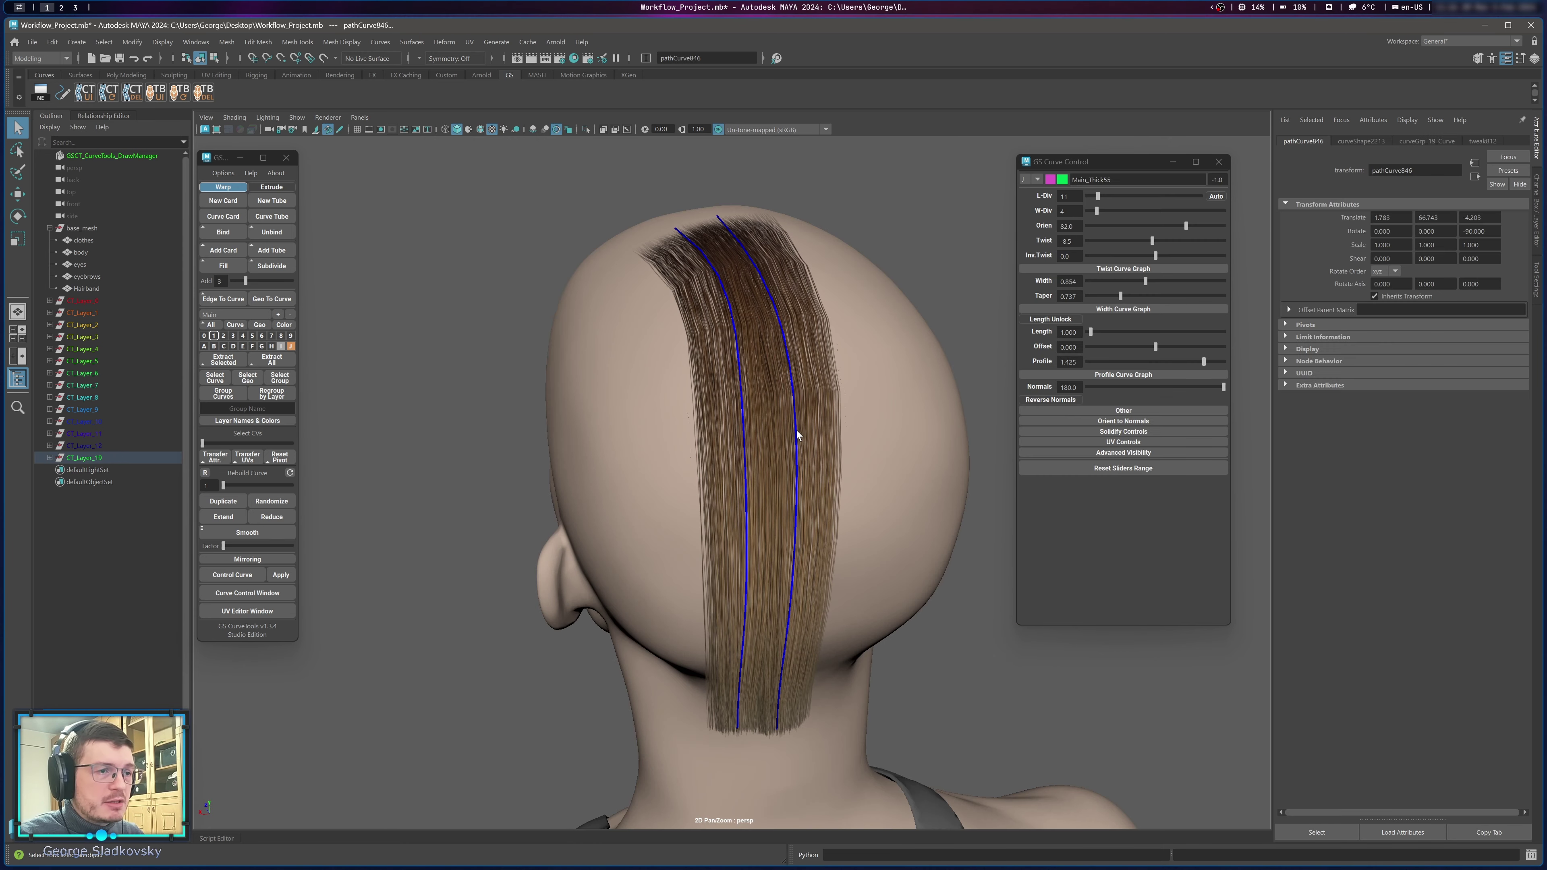
{"action": "left_click_drag", "start_coordinate": [796, 430], "coordinate": [881, 440], "text": "alt"}
{"action": "middle_click_drag", "start_coordinate": [728, 238], "coordinate": [798, 438], "text": "alt"}
{"action": "scroll", "coordinate": [797, 437], "scroll_direction": "up", "scroll_amount": 4}
{"action": "scroll", "coordinate": [798, 432], "scroll_direction": "up", "scroll_amount": 1}
{"action": "left_click", "coordinate": [795, 440]}
{"action": "left_click_drag", "start_coordinate": [781, 477], "coordinate": [803, 508], "text": "alt"}
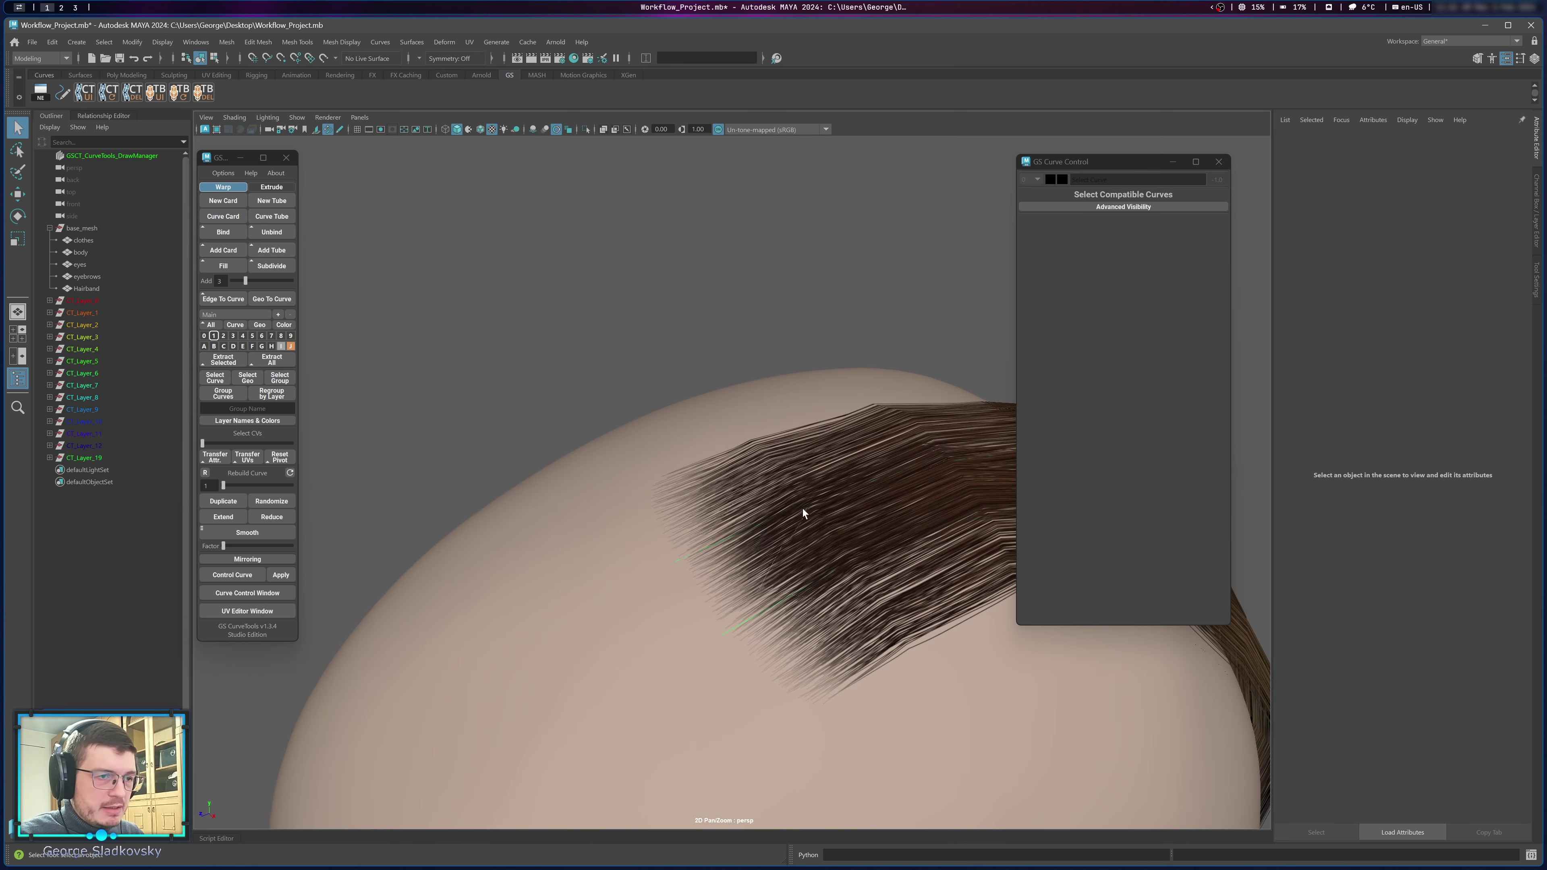
{"action": "left_click", "coordinate": [803, 507]}
{"action": "middle_click_drag", "start_coordinate": [840, 511], "coordinate": [779, 495], "text": "alt"}
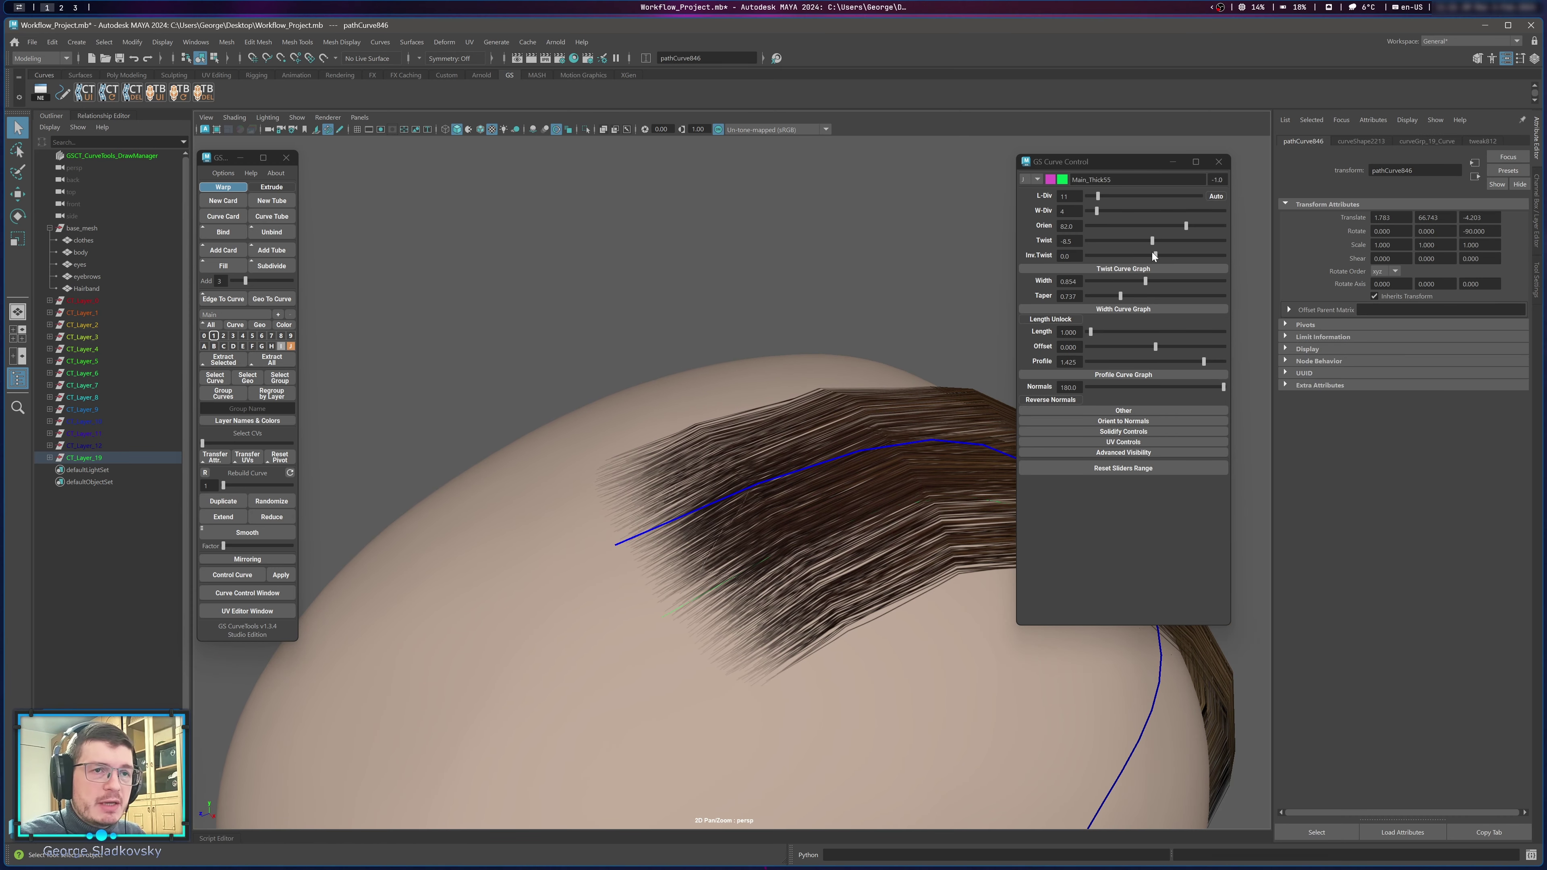
{"action": "left_click_drag", "start_coordinate": [1153, 255], "coordinate": [1156, 257]}
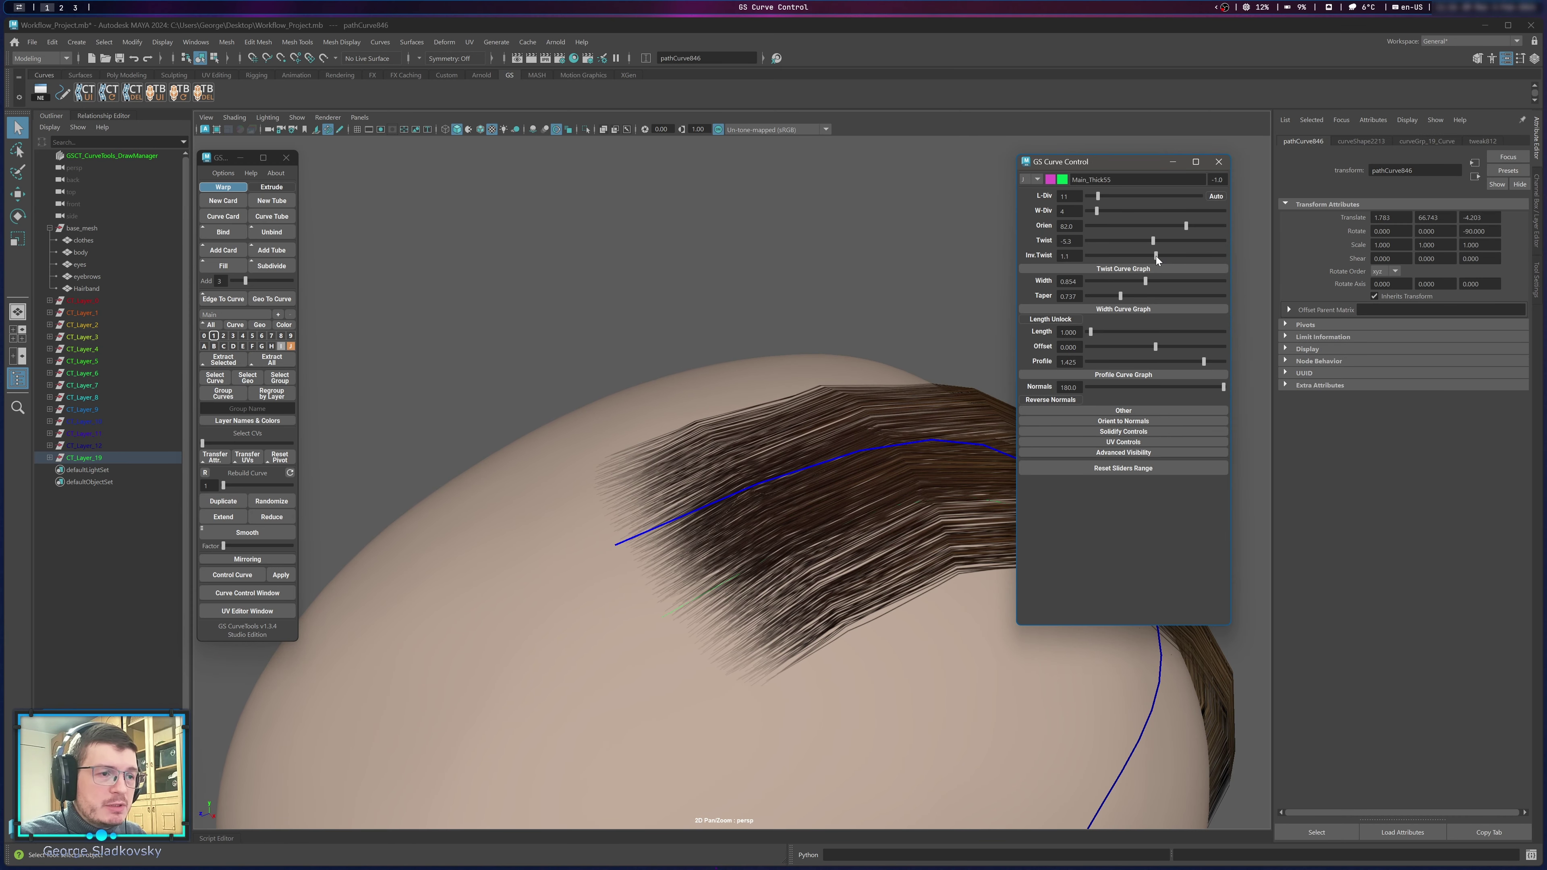
Move the card's second CV, just behind the root, closer along the scalp and return to object mode.
{"action": "left_click_drag", "start_coordinate": [805, 309], "coordinate": [469, 579], "text": "alt"}
{"action": "left_click_drag", "start_coordinate": [727, 535], "coordinate": [894, 548], "text": "alt"}
{"action": "left_click_drag", "start_coordinate": [792, 427], "coordinate": [894, 563], "text": "alt"}
{"action": "key", "text": "w"}
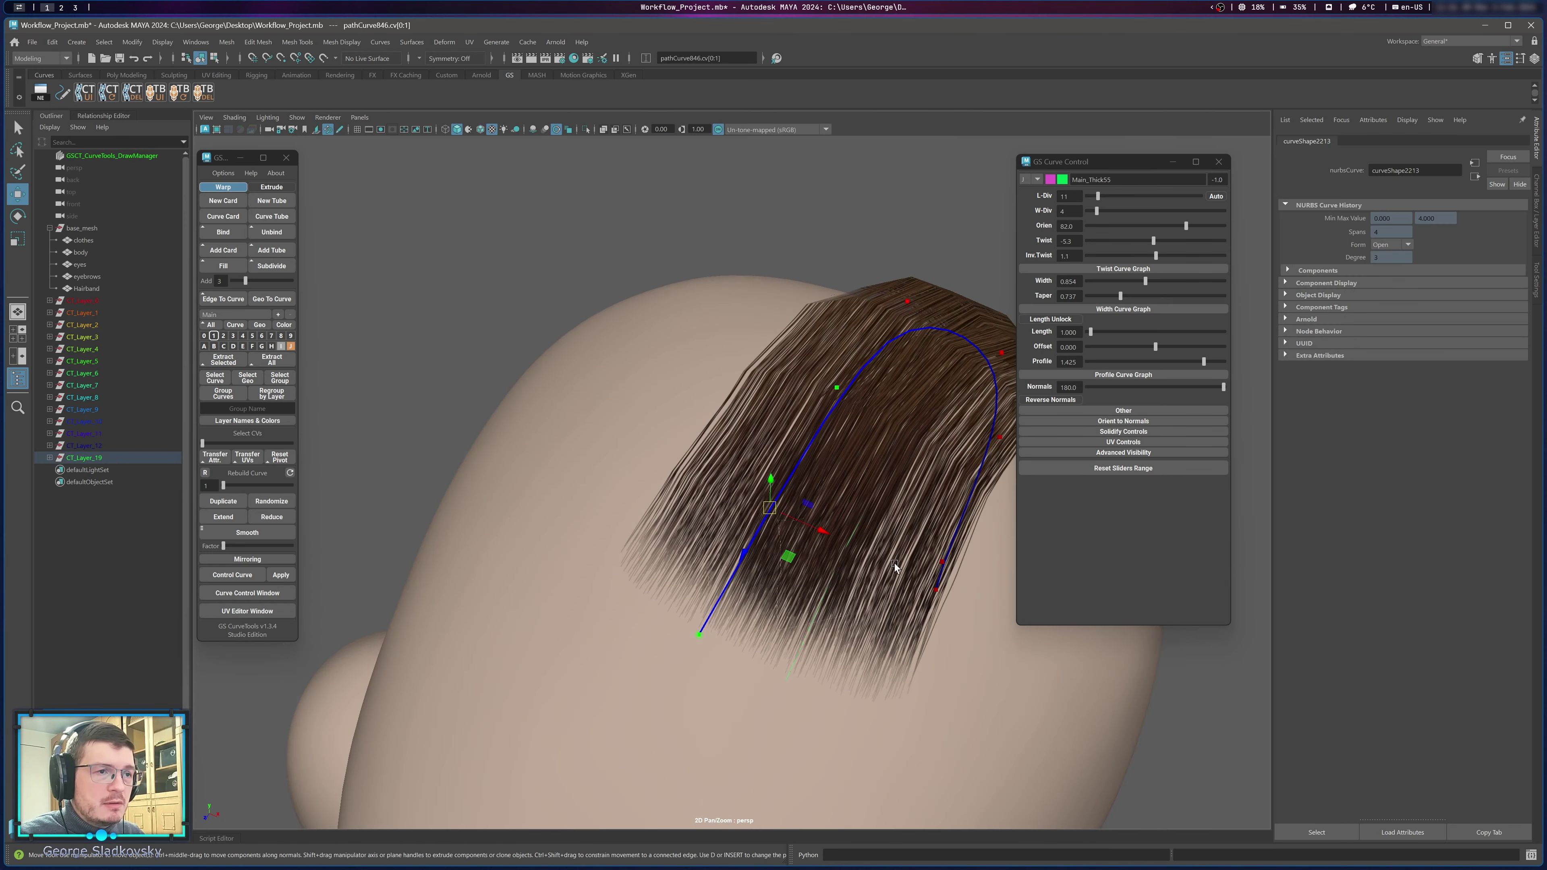
{"action": "left_click_drag", "start_coordinate": [816, 532], "coordinate": [793, 511]}
{"action": "key", "text": "q"}
{"action": "right_click_drag", "start_coordinate": [779, 276], "coordinate": [835, 256]}
{"action": "left_click", "coordinate": [837, 257]}
{"action": "left_click_drag", "start_coordinate": [843, 274], "coordinate": [812, 443], "text": "alt"}
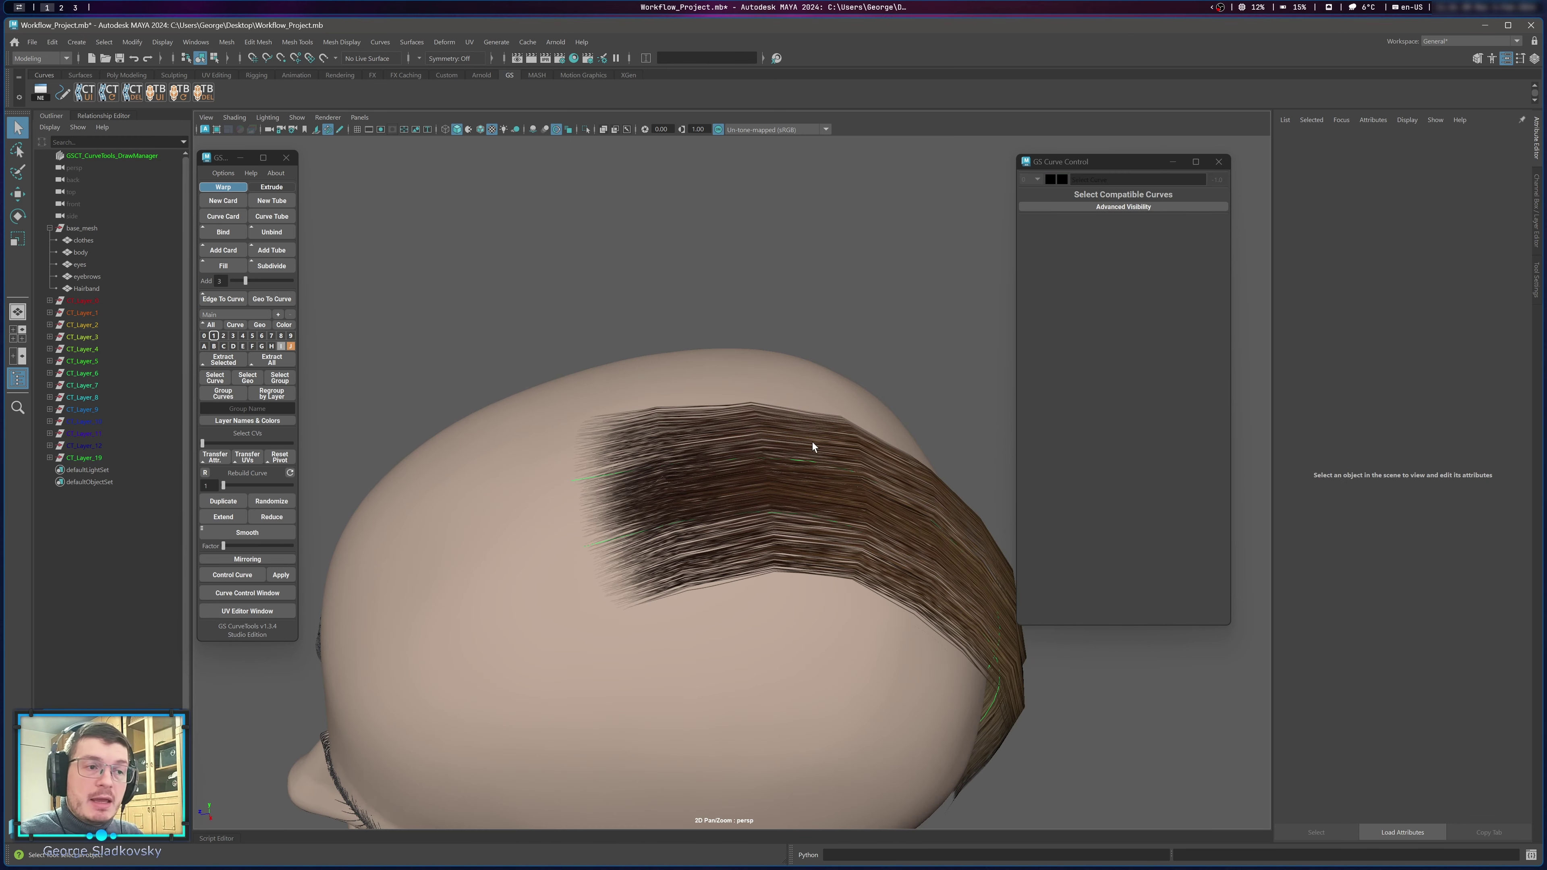
Duplicate the adjusted hair card and shift all of the copy's CVs sideways across the back of the head.
{"action": "left_click", "coordinate": [859, 470]}
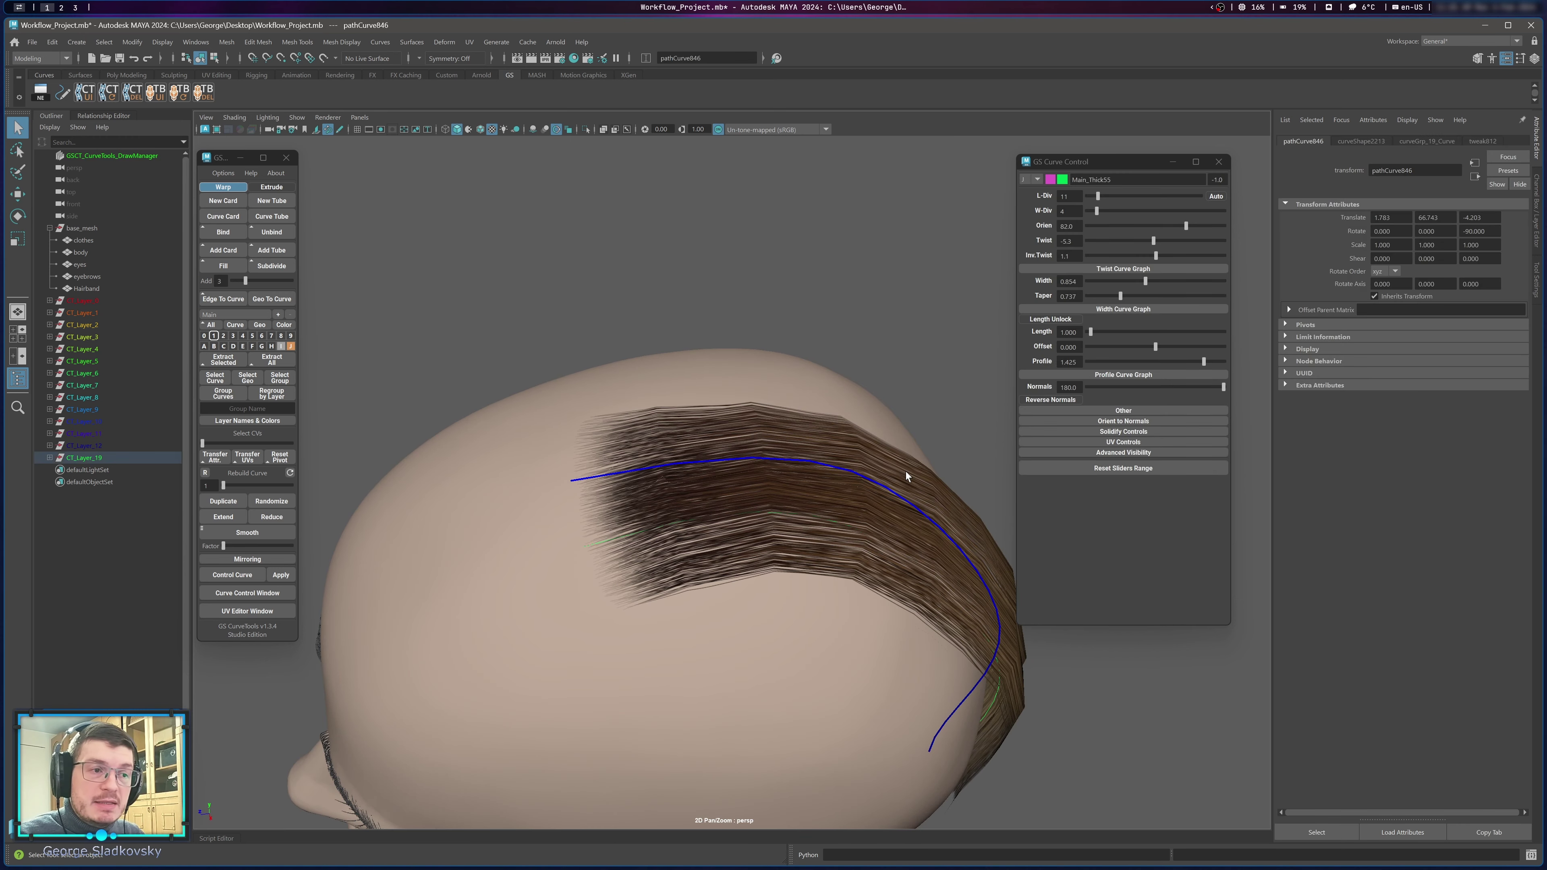
{"action": "left_click", "coordinate": [241, 503]}
{"action": "left_click_drag", "start_coordinate": [886, 473], "coordinate": [728, 683], "text": "alt"}
{"action": "key", "text": "F9"}
{"action": "key", "text": "w"}
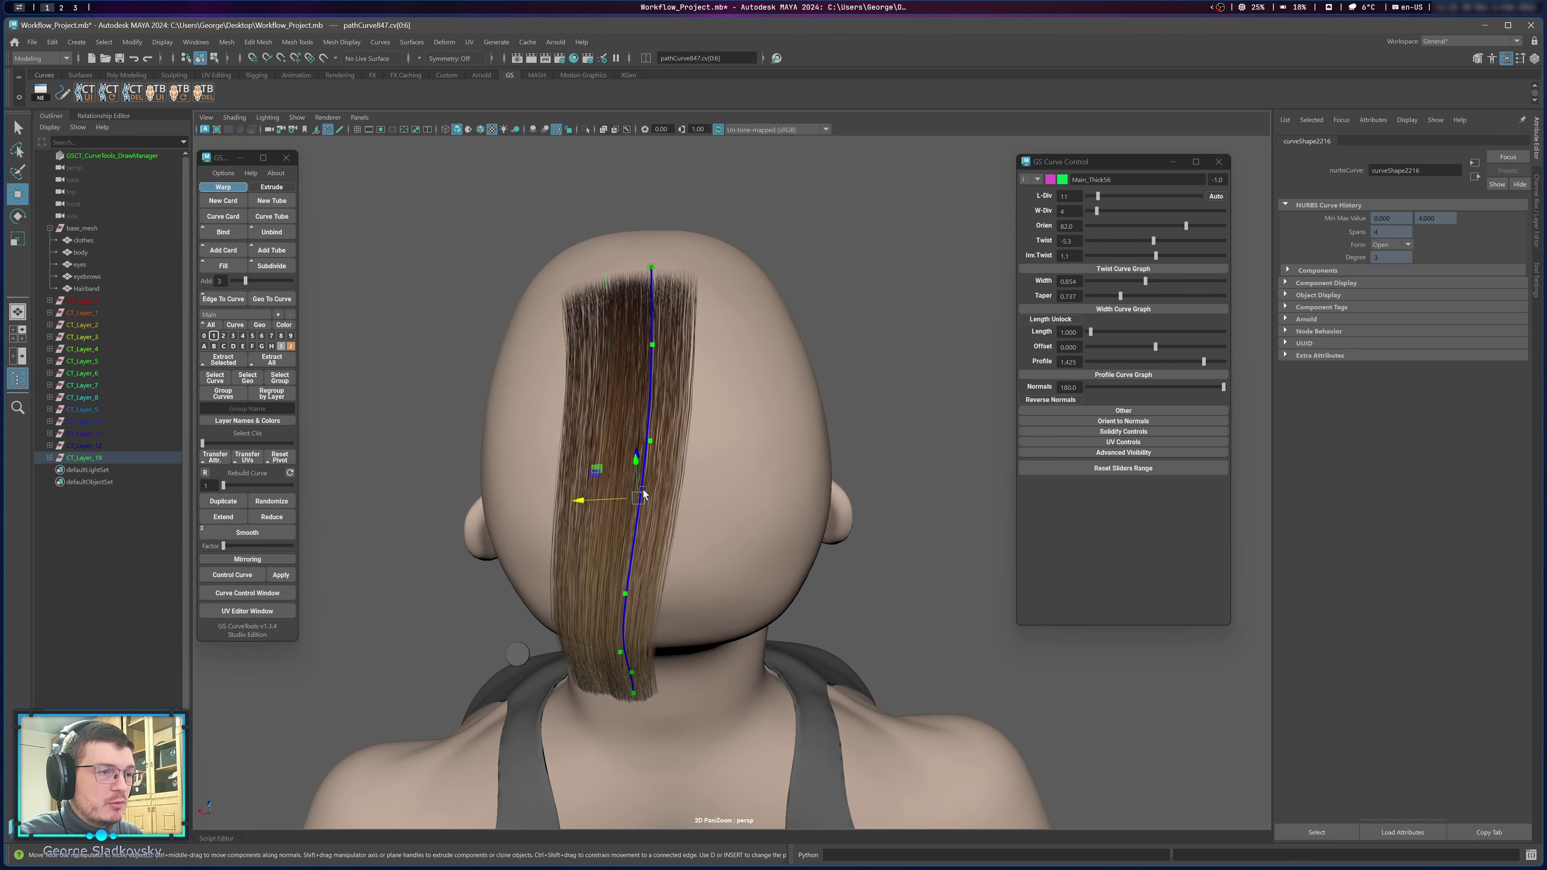
{"action": "left_click_drag", "start_coordinate": [641, 491], "coordinate": [518, 508]}
Move the new card's lower CV to follow the curvature of the back of the head.
{"action": "left_click_drag", "start_coordinate": [517, 510], "coordinate": [685, 735]}
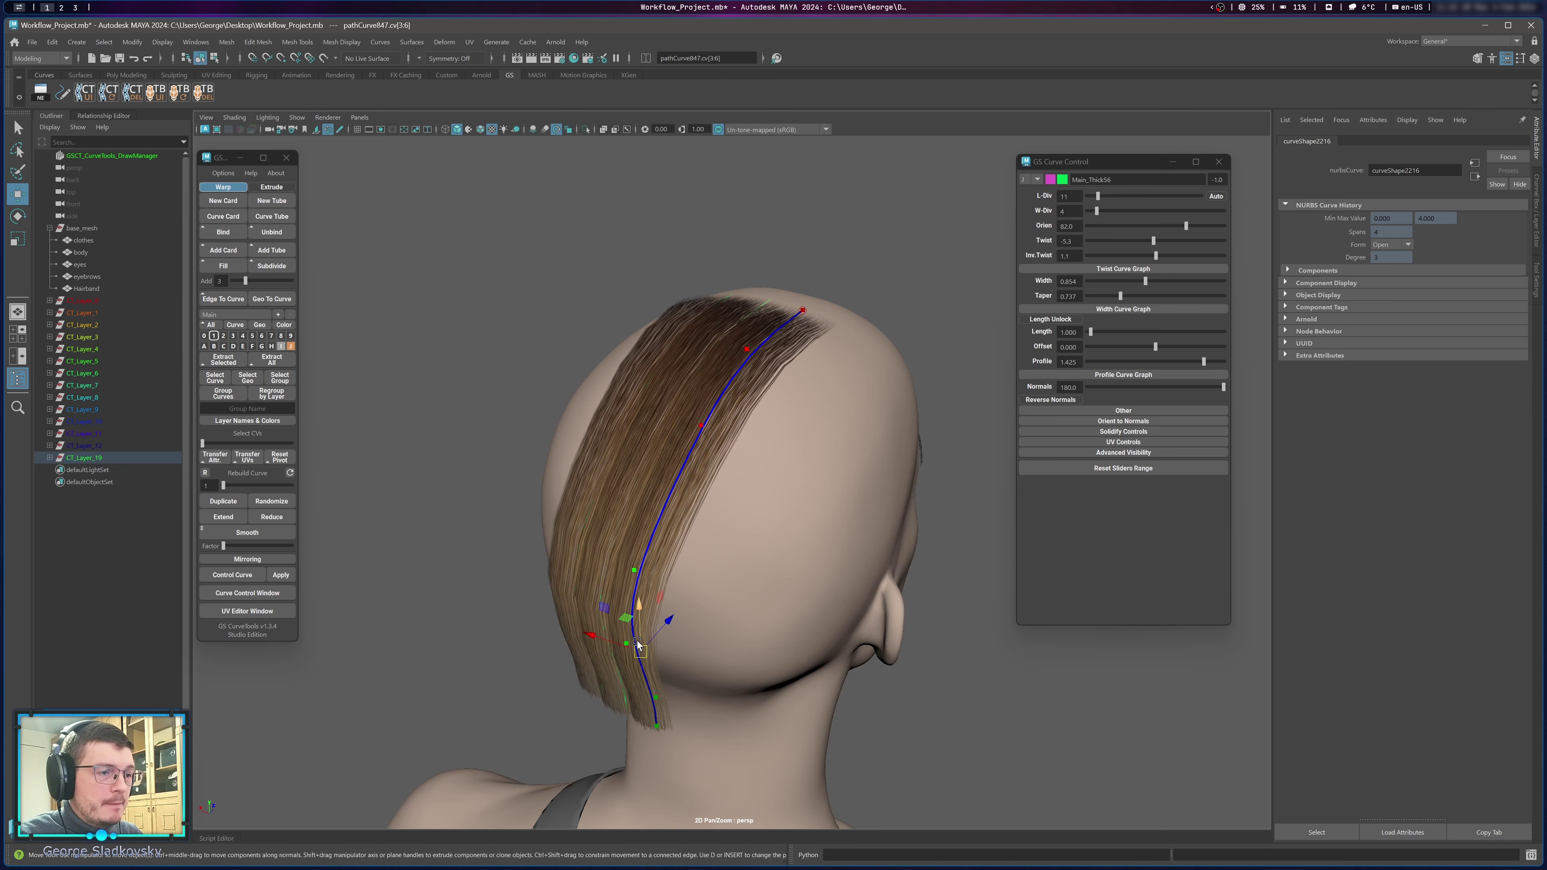
{"action": "left_click_drag", "start_coordinate": [637, 639], "coordinate": [669, 657]}
{"action": "left_click_drag", "start_coordinate": [669, 657], "coordinate": [734, 639], "text": "alt"}
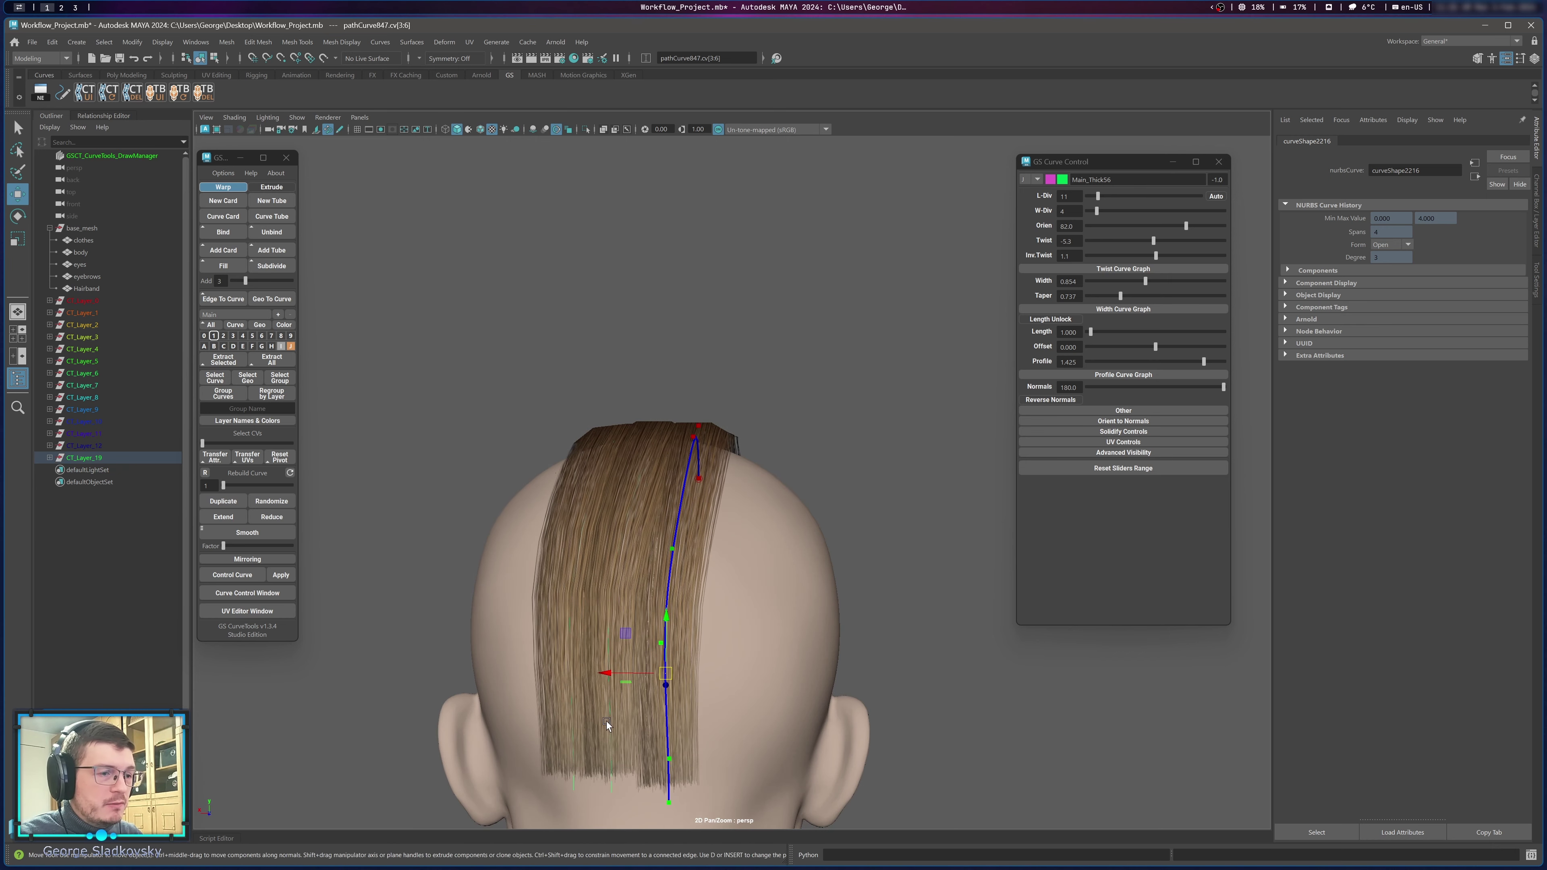
Select the new card's tip CVs and rotate them to align the ends with the neighbouring cards.
{"action": "left_click_drag", "start_coordinate": [607, 720], "coordinate": [730, 816]}
{"action": "left_click_drag", "start_coordinate": [734, 804], "coordinate": [761, 701], "text": "alt"}
{"action": "middle_click_drag", "start_coordinate": [762, 700], "coordinate": [779, 622], "text": "alt"}
{"action": "key", "text": "e"}
{"action": "left_click_drag", "start_coordinate": [768, 639], "coordinate": [666, 670]}
Try moving the new card's middle CV sideways, and undo the move.
{"action": "key", "text": "w"}
{"action": "left_click_drag", "start_coordinate": [654, 493], "coordinate": [715, 547]}
{"action": "left_click_drag", "start_coordinate": [699, 534], "coordinate": [670, 513]}
{"action": "key", "text": "ctrl+z"}
Return to object mode and set the new card's orientation to 61.8 so its root edge lies against the scalp.
{"action": "left_click_drag", "start_coordinate": [670, 513], "coordinate": [655, 469], "text": "alt"}
{"action": "left_click_drag", "start_coordinate": [616, 463], "coordinate": [668, 458], "text": "alt"}
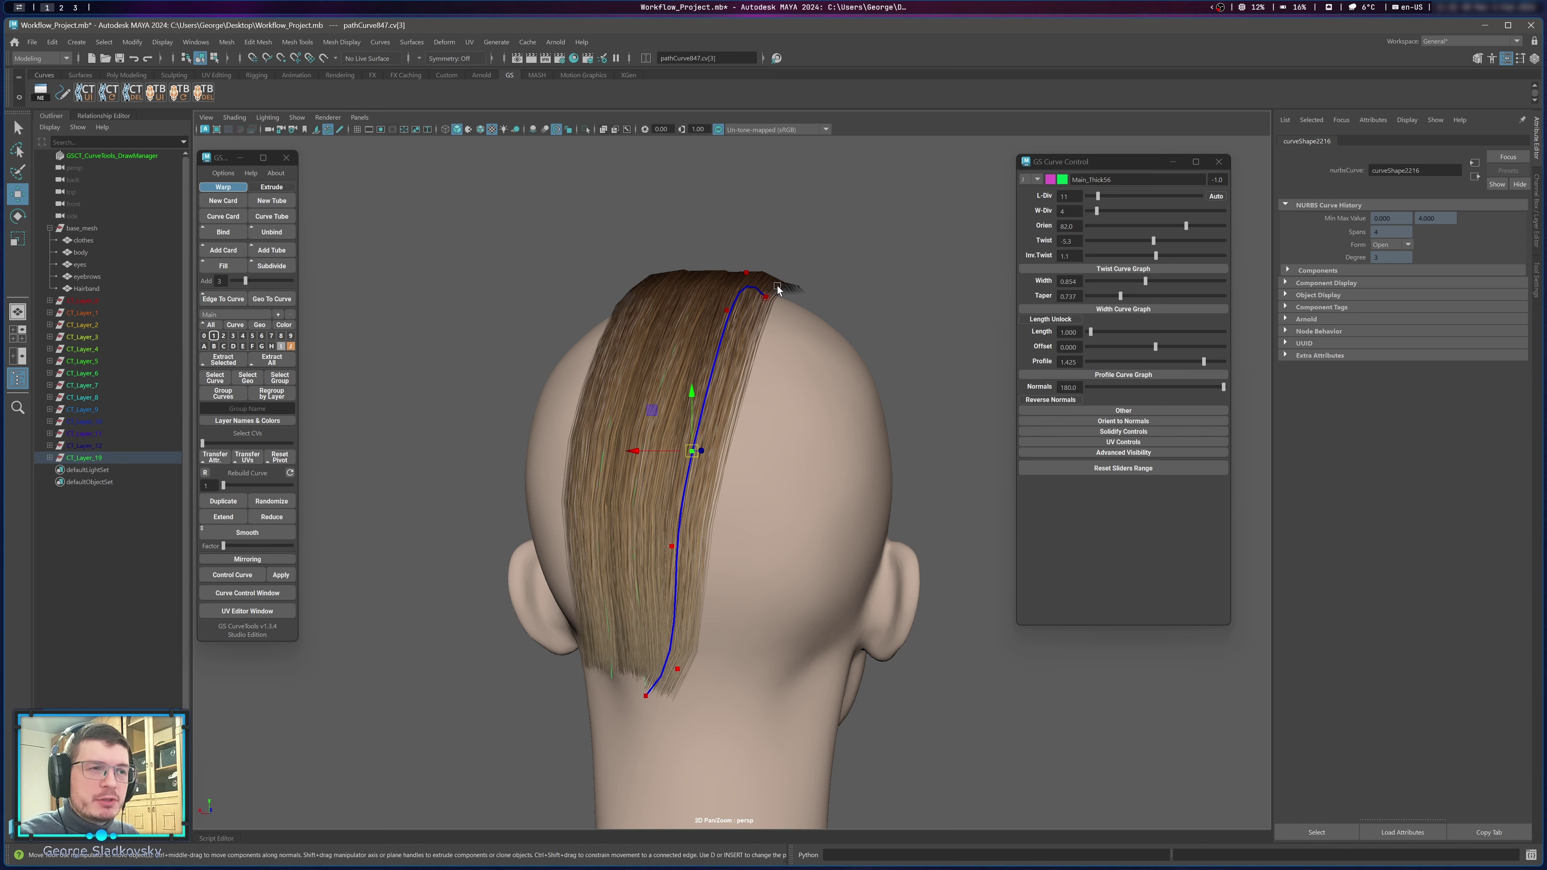
{"action": "right_click_drag", "start_coordinate": [777, 286], "coordinate": [829, 252]}
{"action": "left_click", "coordinate": [829, 252]}
{"action": "middle_click_drag", "start_coordinate": [770, 292], "coordinate": [768, 371], "text": "alt"}
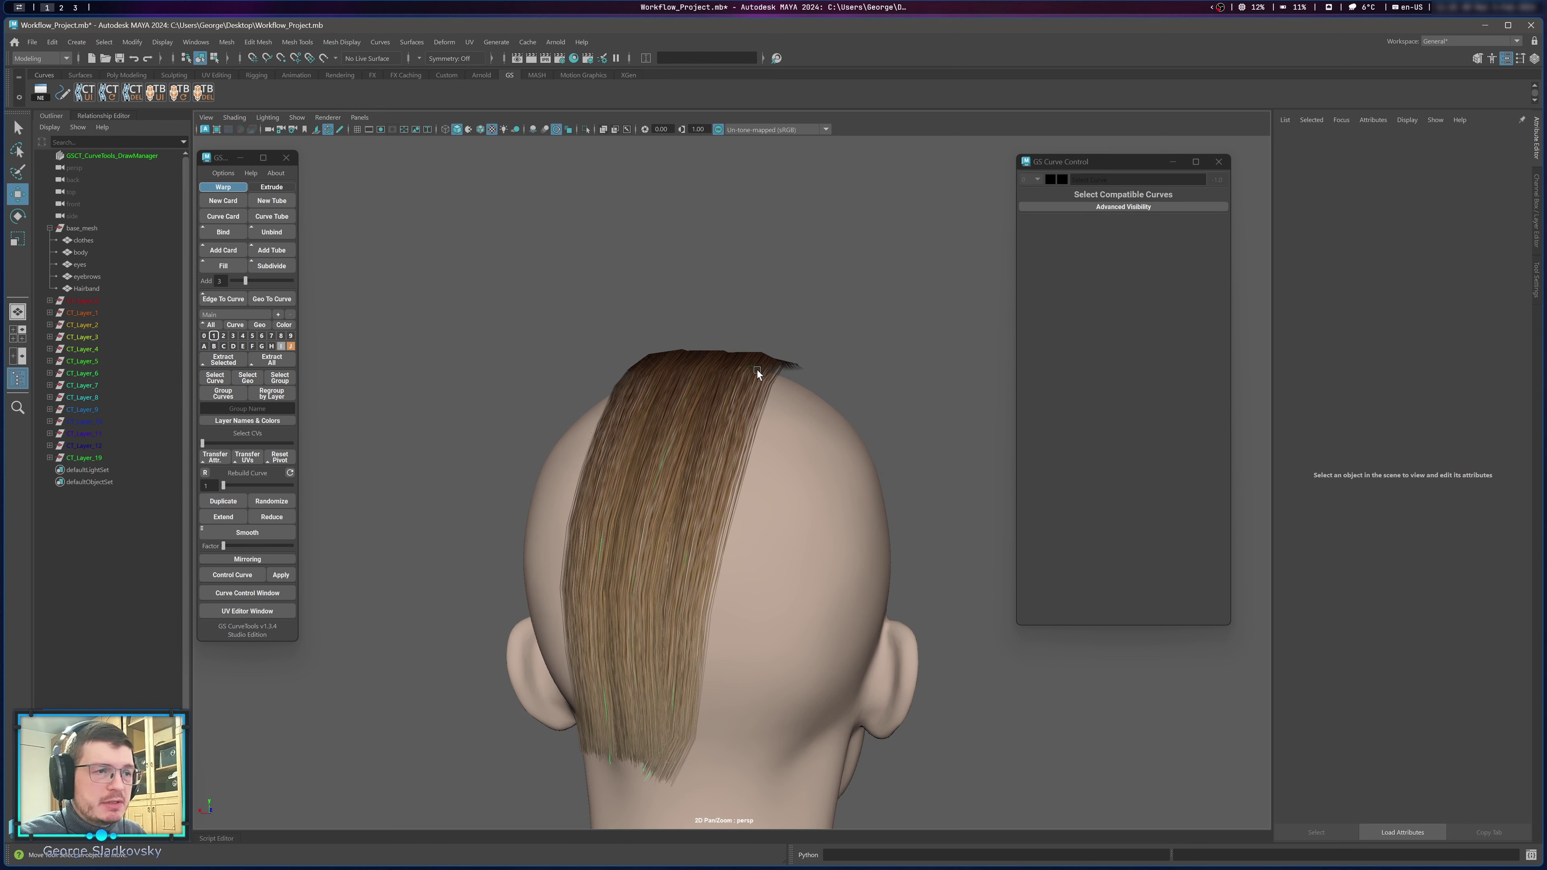
{"action": "left_click", "coordinate": [757, 370]}
{"action": "left_click_drag", "start_coordinate": [810, 383], "coordinate": [745, 357], "text": "alt"}
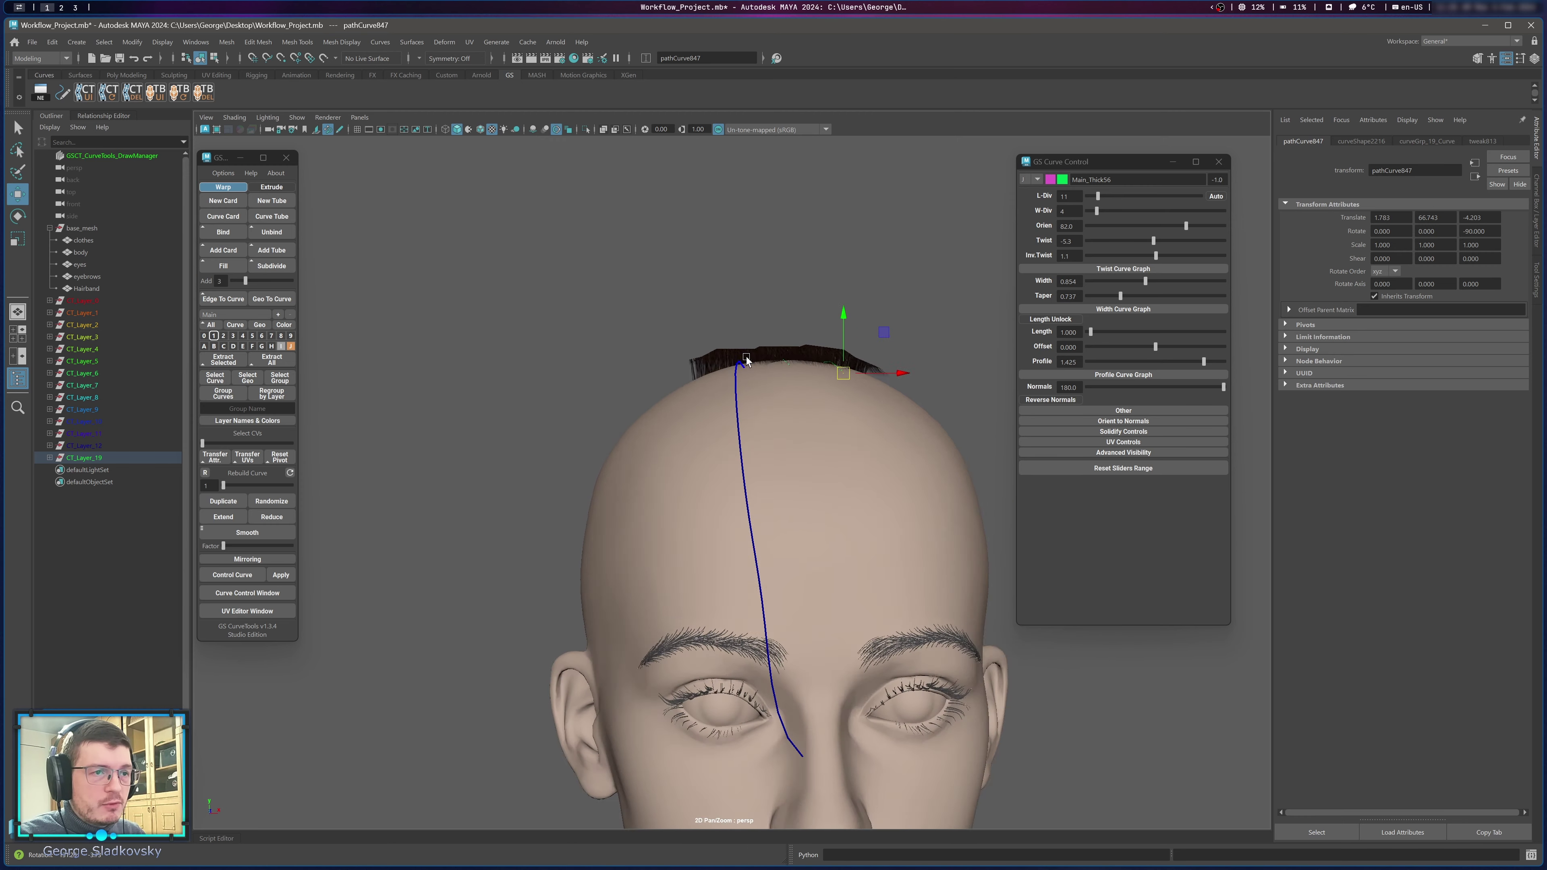
{"action": "scroll", "coordinate": [745, 357], "scroll_direction": "up", "scroll_amount": 5}
{"action": "left_click", "coordinate": [701, 370]}
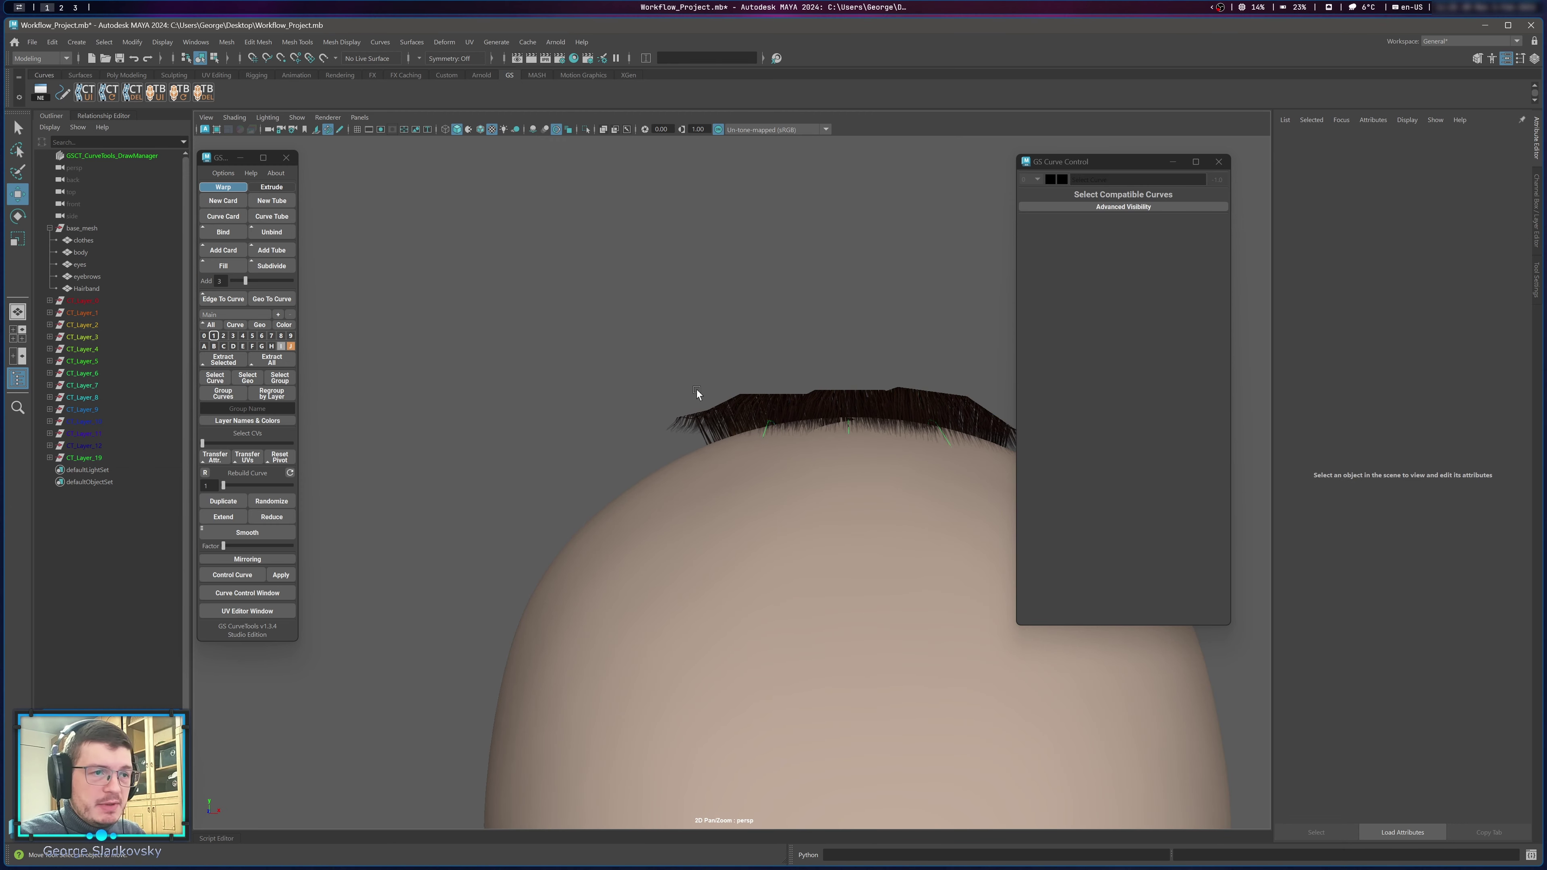
{"action": "left_click", "coordinate": [760, 461]}
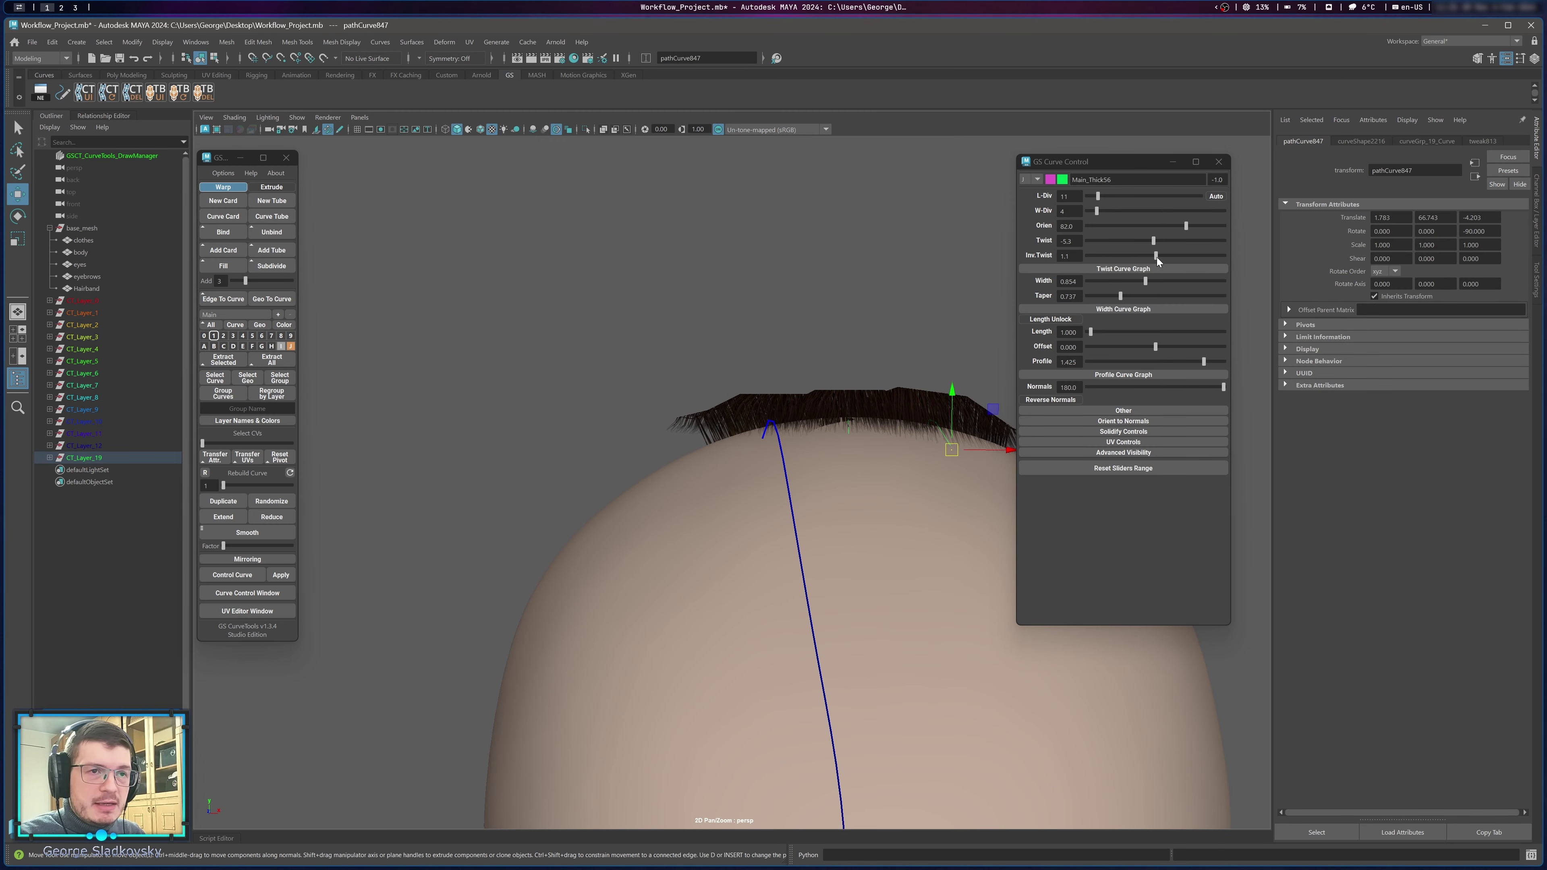
{"action": "left_click_drag", "start_coordinate": [1177, 227], "coordinate": [1179, 228]}
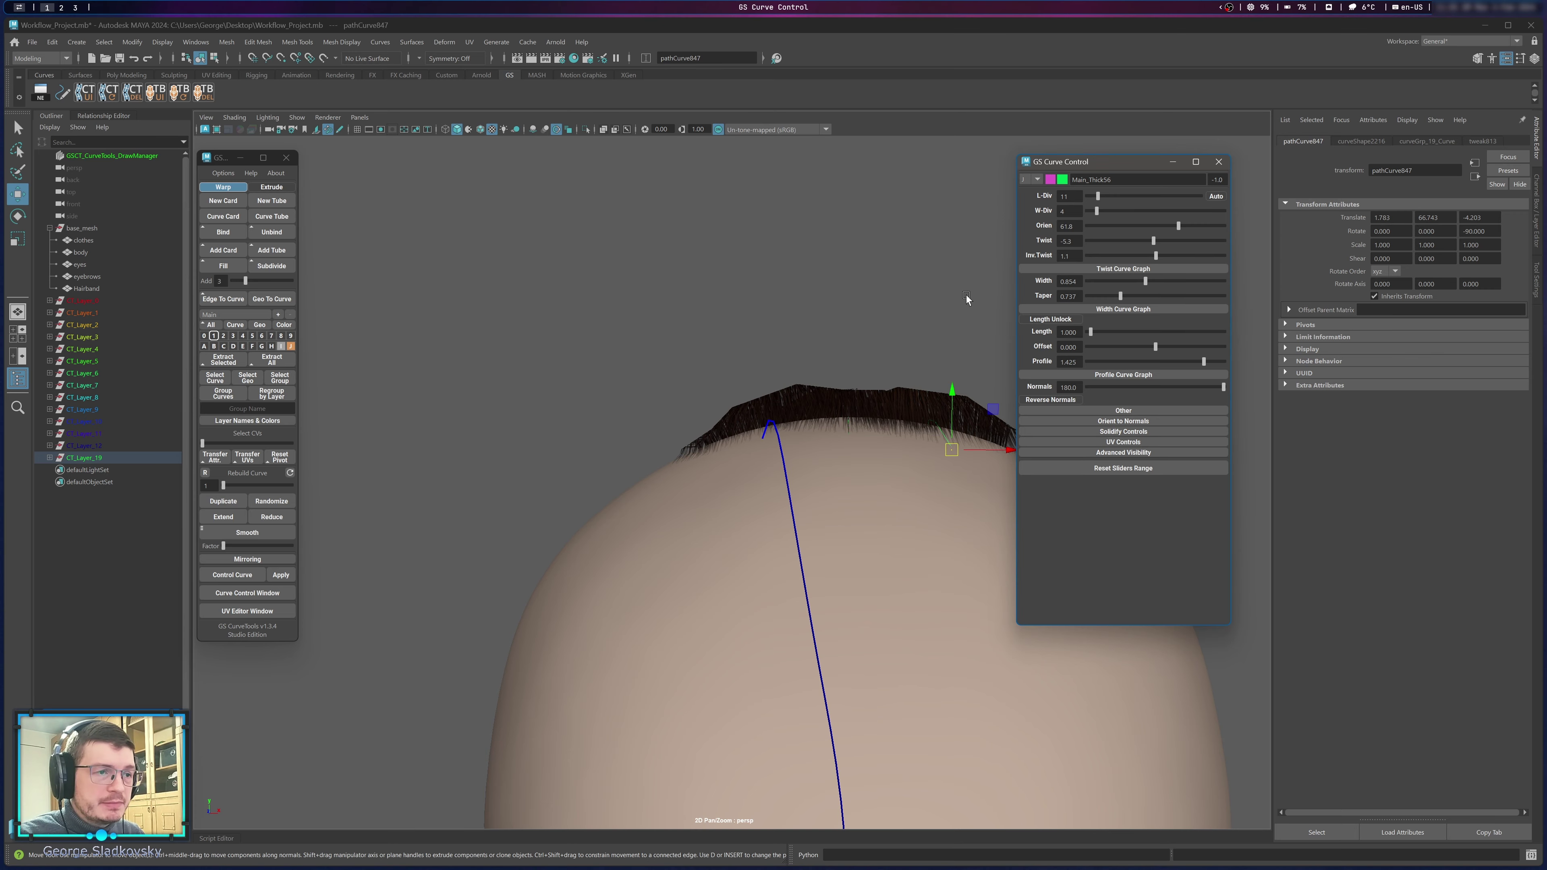
Examine the base layer of hair cards around the head.
{"action": "middle_click_drag", "start_coordinate": [966, 295], "coordinate": [773, 301], "text": "alt"}
{"action": "scroll", "coordinate": [753, 297], "scroll_direction": "down", "scroll_amount": 2}
{"action": "left_click_drag", "start_coordinate": [891, 474], "coordinate": [816, 434], "text": "alt"}
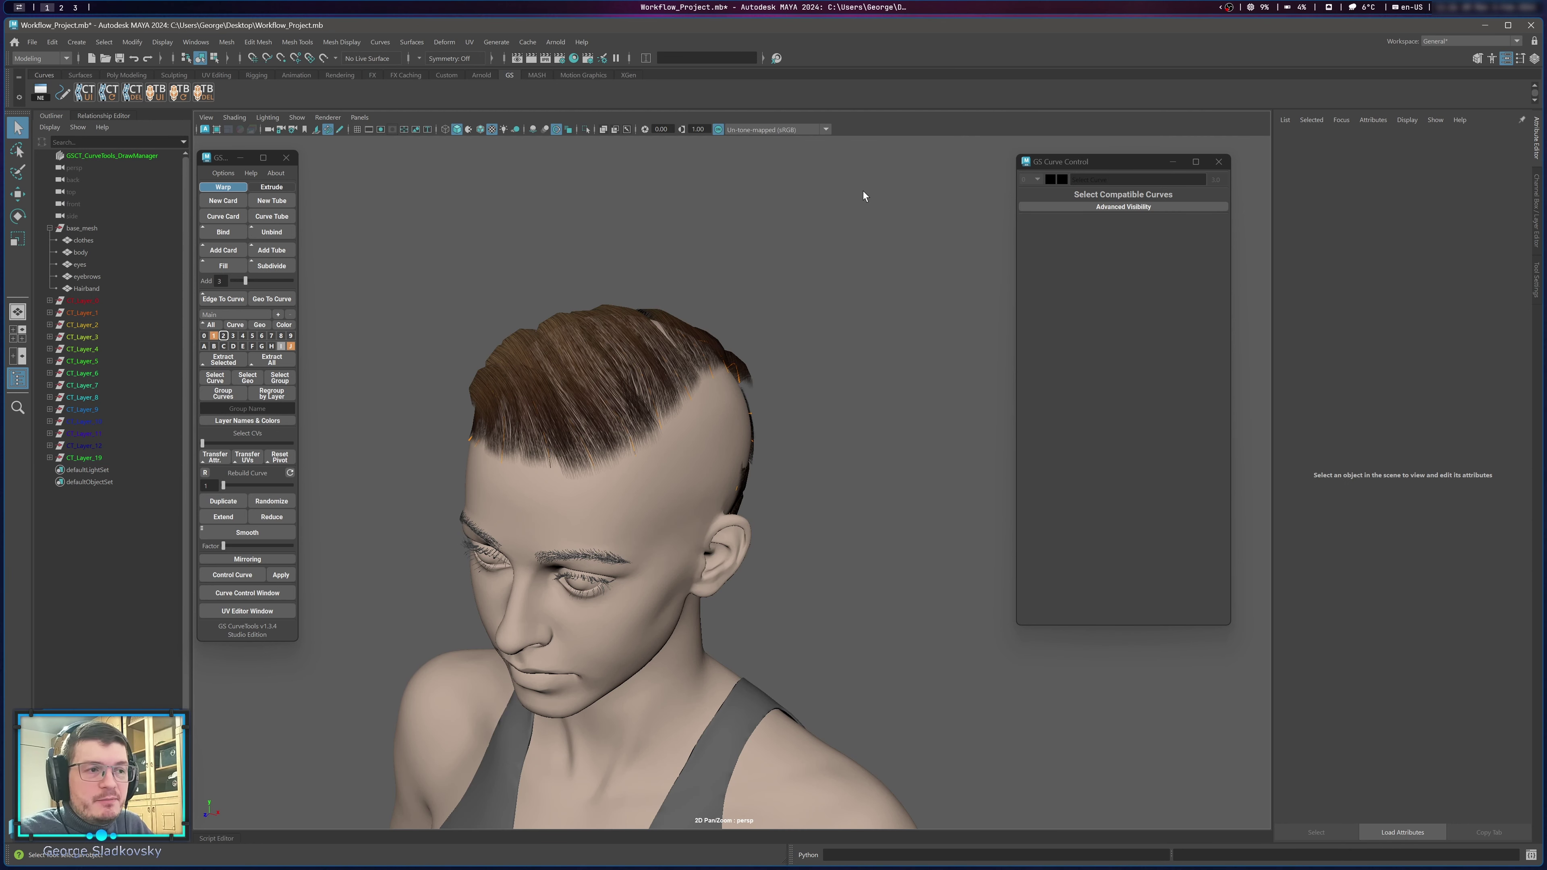
{"action": "scroll", "coordinate": [863, 191], "scroll_direction": "down", "scroll_amount": 2}
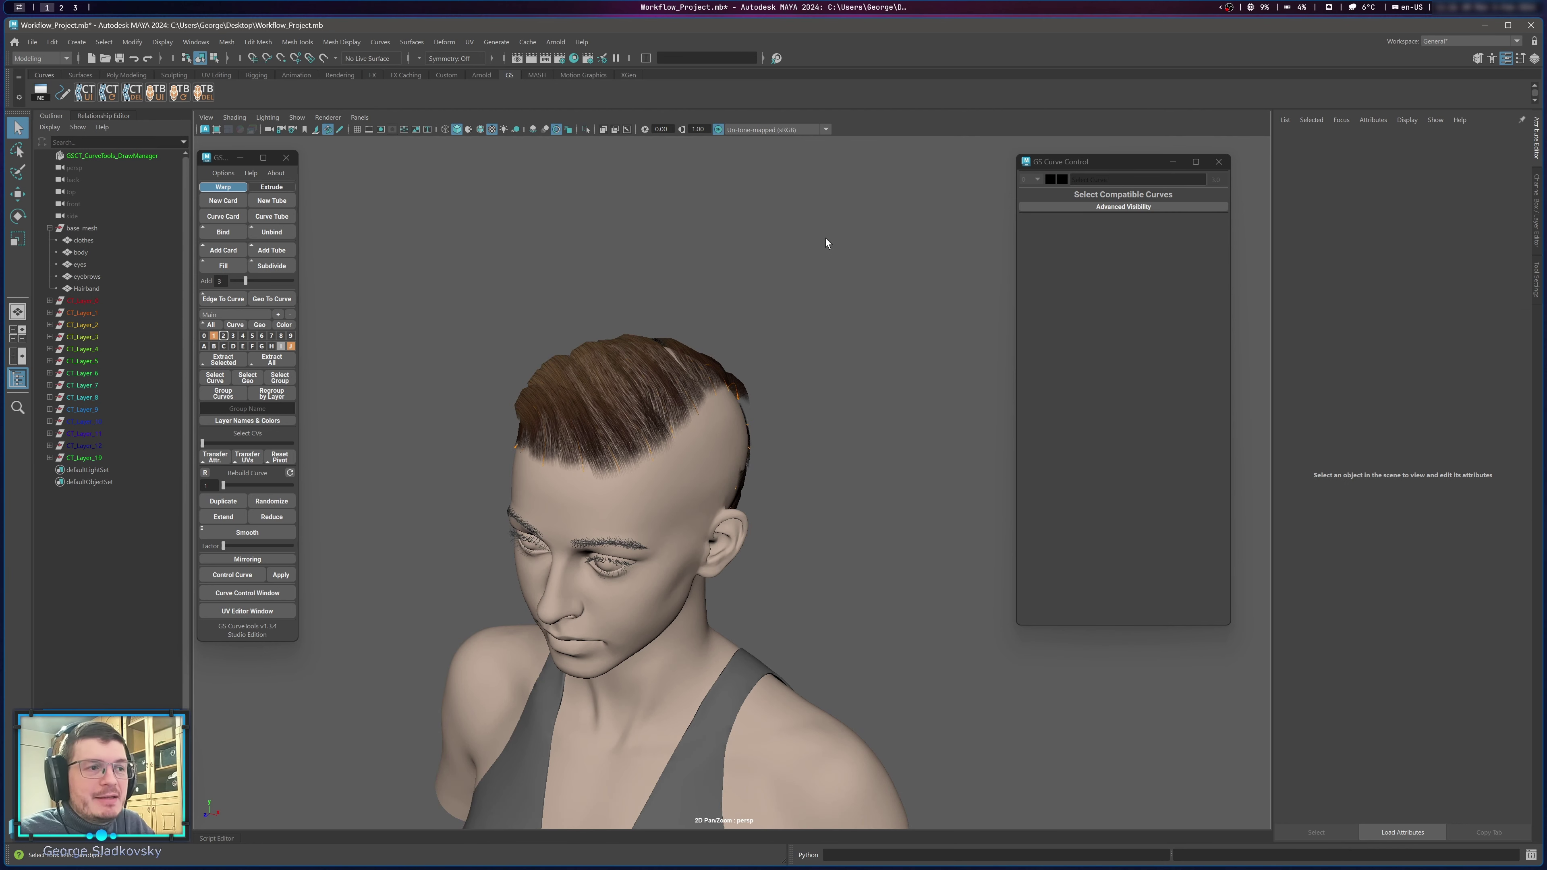
{"action": "left_click_drag", "start_coordinate": [506, 309], "coordinate": [829, 584]}
{"action": "left_click", "coordinate": [873, 428]}
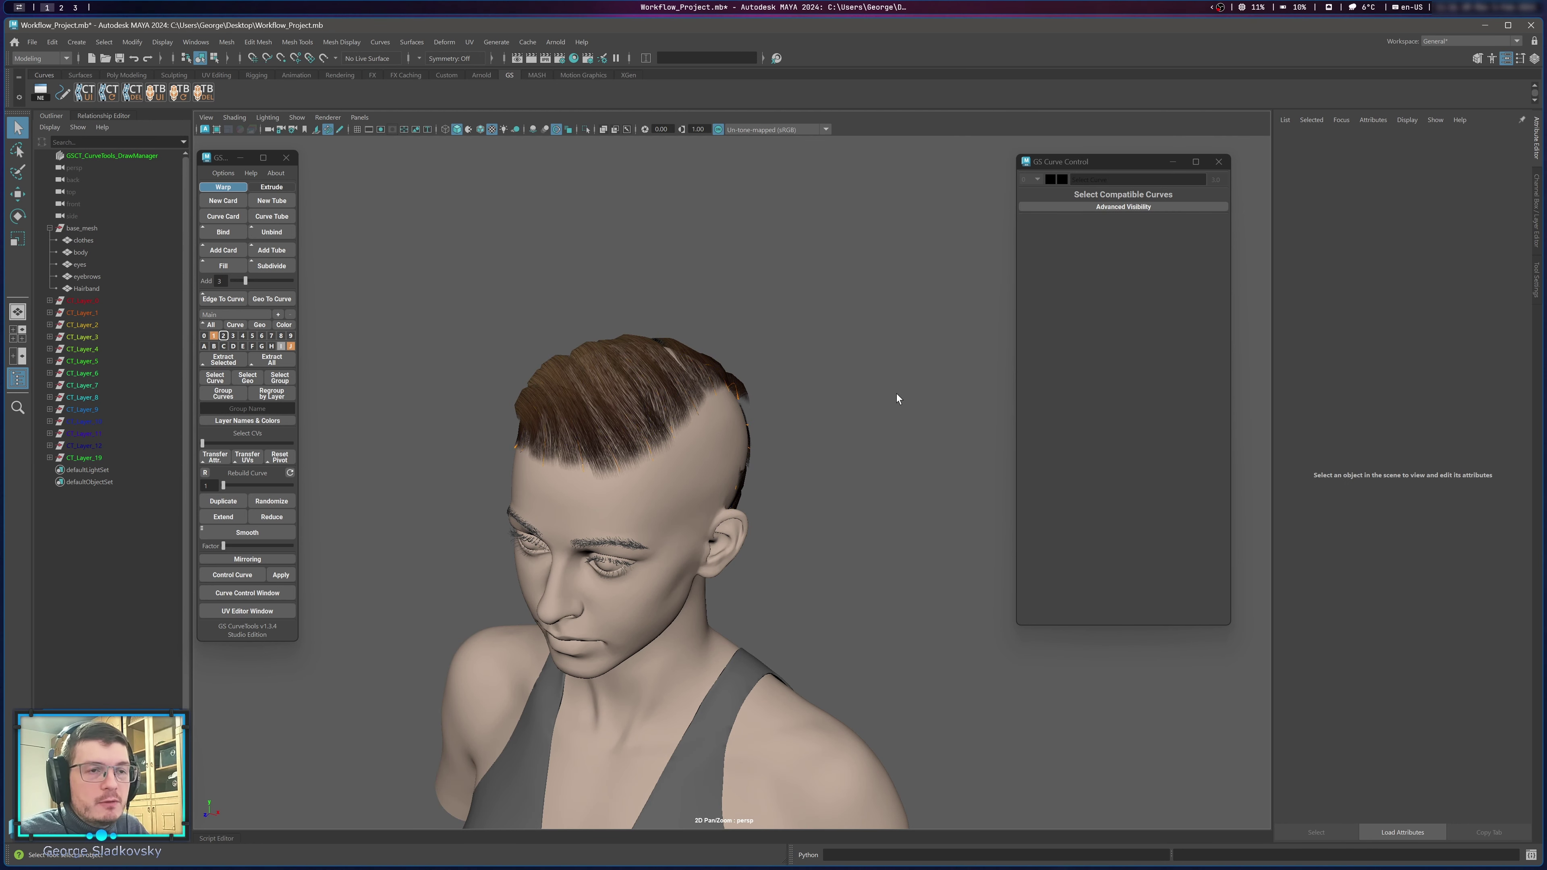
{"action": "left_click_drag", "start_coordinate": [891, 396], "coordinate": [853, 437], "text": "alt"}
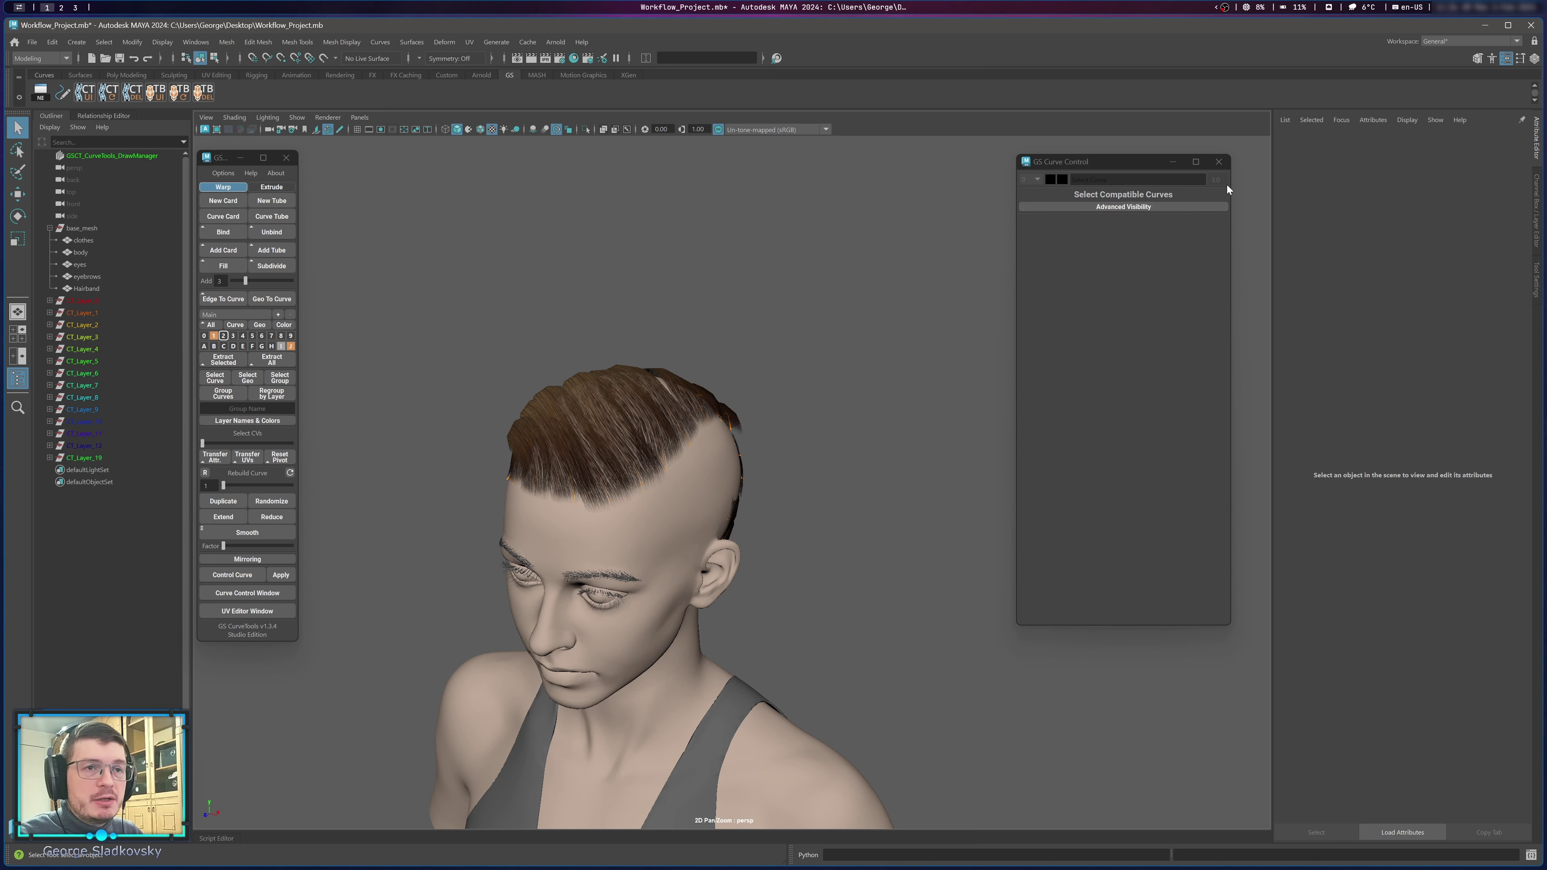
{"action": "mouse_move", "coordinate": [1075, 163]}
{"action": "left_mouse_down"}
{"action": "mouse_move", "coordinate": [1095, 153]}
{"action": "mouse_move", "coordinate": [1041, 181]}
{"action": "mouse_move", "coordinate": [1082, 168]}
{"action": "left_mouse_up"}
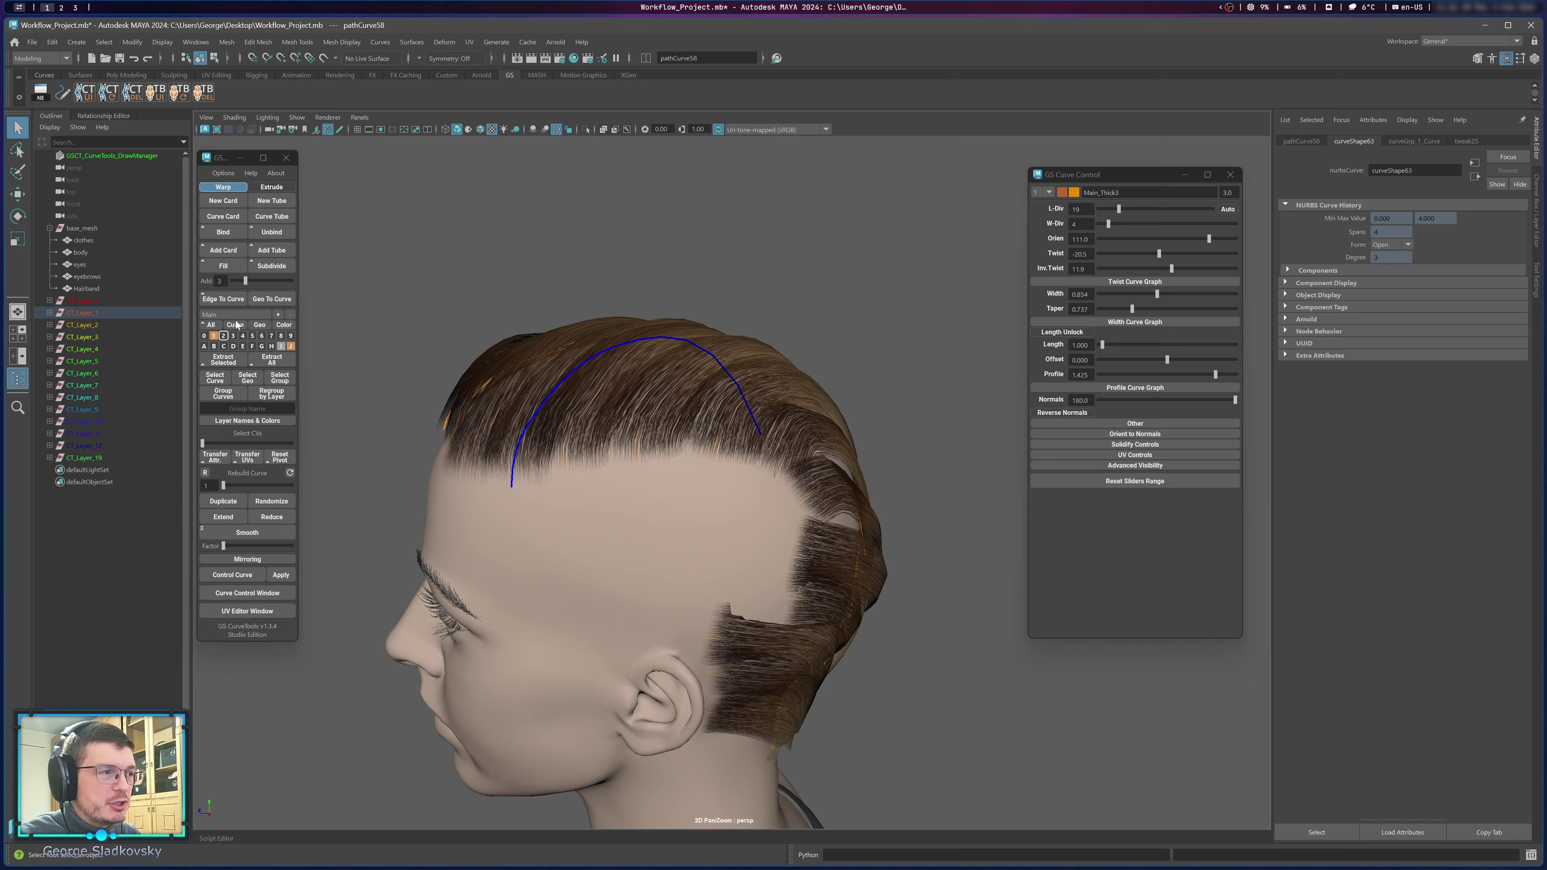
Switch the layer collection to Hidden and show its layers 2 to 5 together.
{"action": "left_click", "coordinate": [237, 324]}
{"action": "left_click", "coordinate": [204, 336], "text": "alt"}
{"action": "left_click", "coordinate": [223, 336], "text": "alt"}
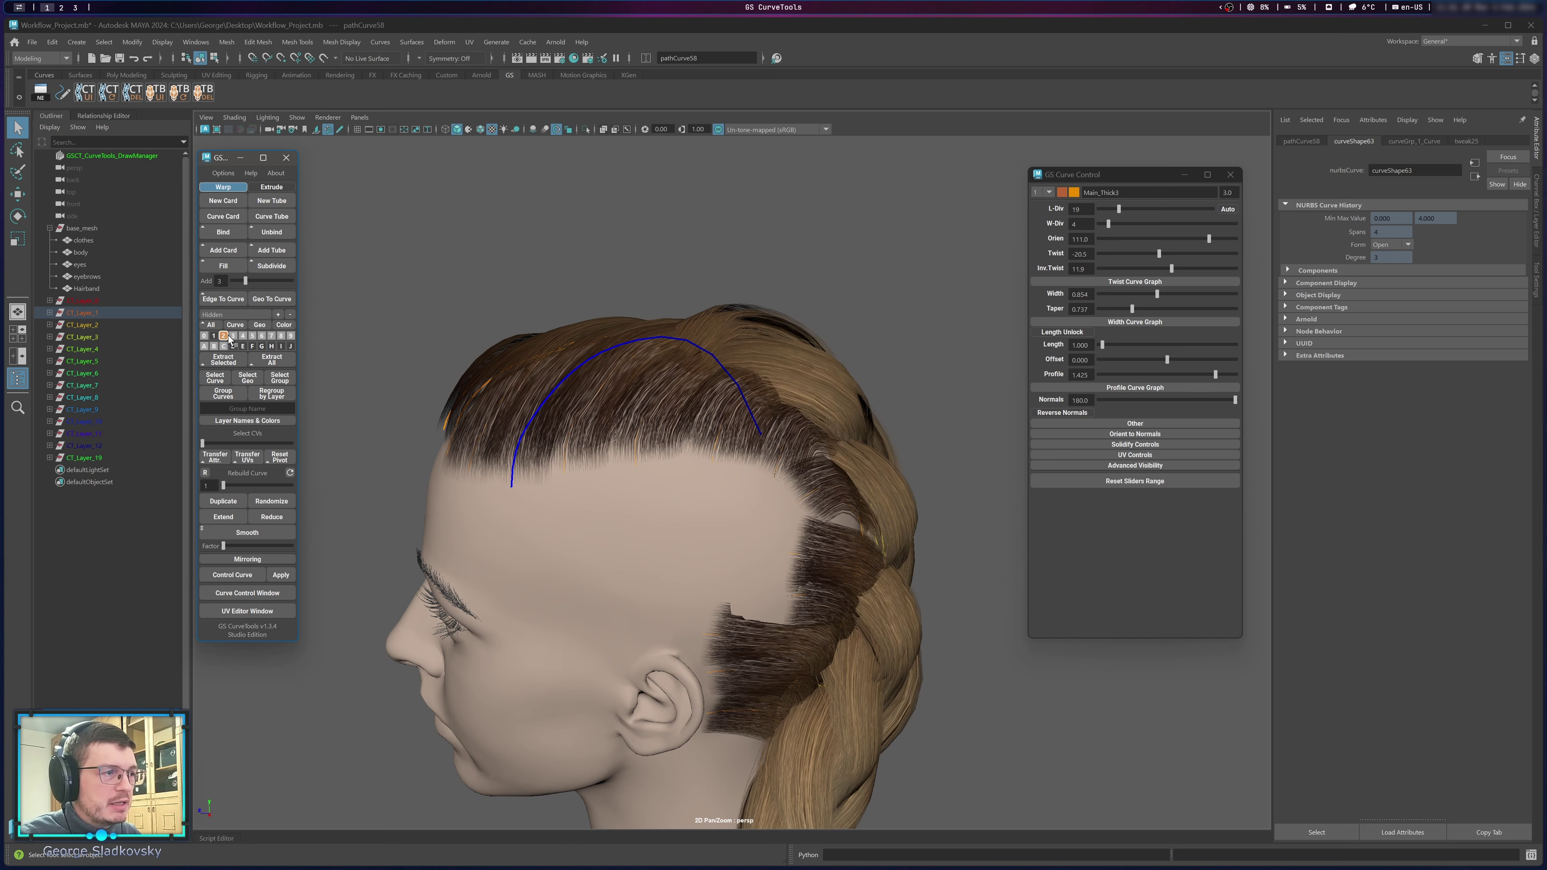
{"action": "left_click", "coordinate": [233, 336], "text": "alt"}
{"action": "left_click", "coordinate": [243, 336], "text": "alt"}
{"action": "left_click", "coordinate": [253, 335], "text": "alt"}
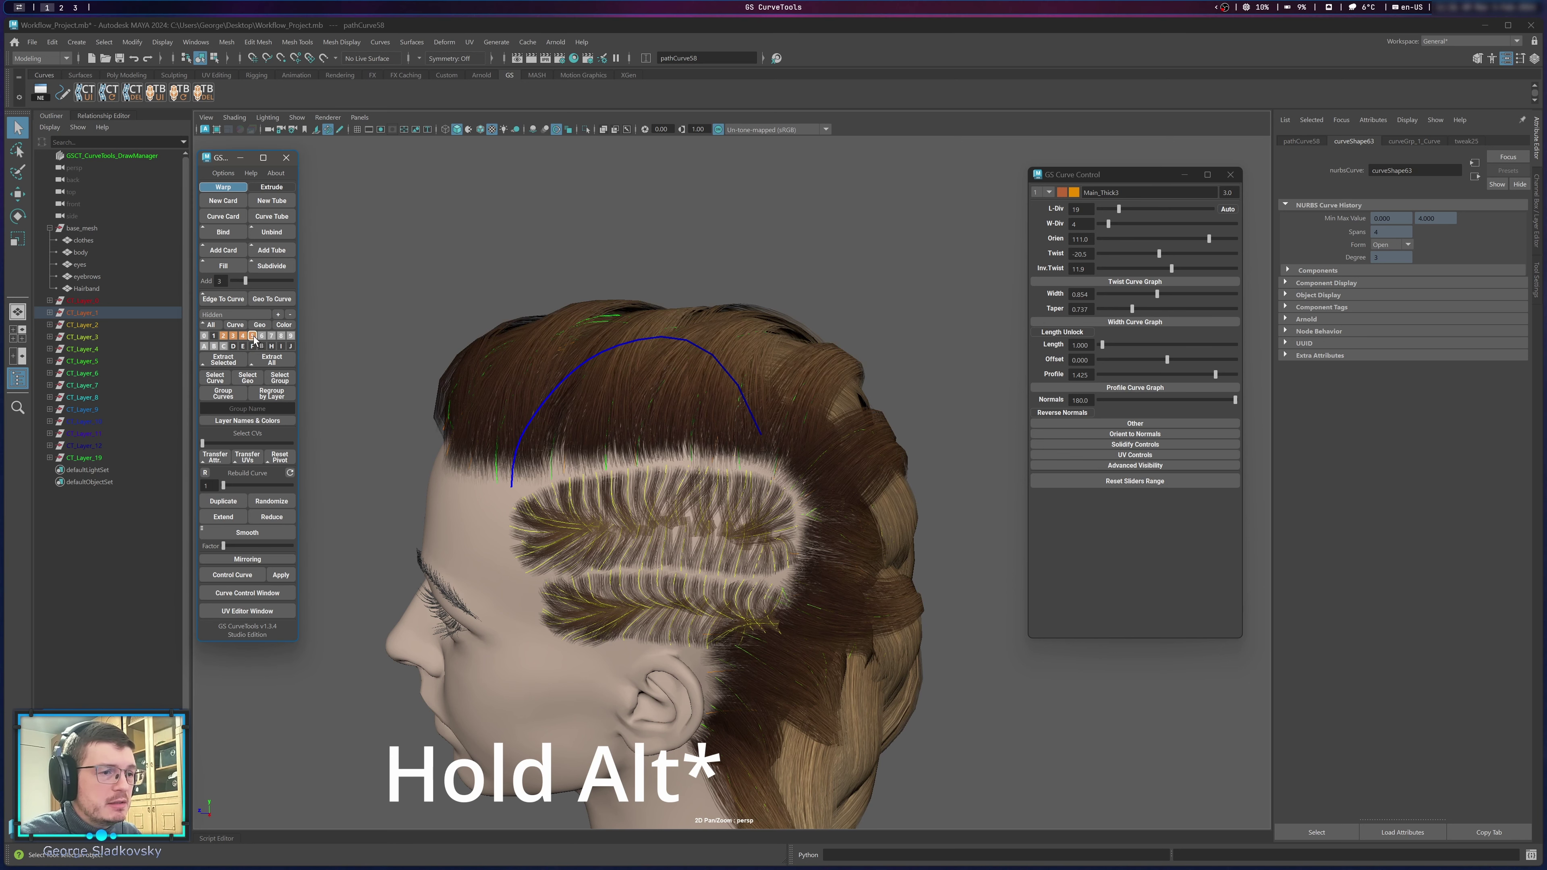
Add layers 6 to 9, 0, A, B and C to the visible layers to view the complete hairstyle.
{"action": "left_click", "coordinate": [261, 336], "text": "alt"}
{"action": "left_click", "coordinate": [271, 335], "text": "alt"}
{"action": "left_click", "coordinate": [281, 336], "text": "alt"}
{"action": "left_click", "coordinate": [291, 335], "text": "alt"}
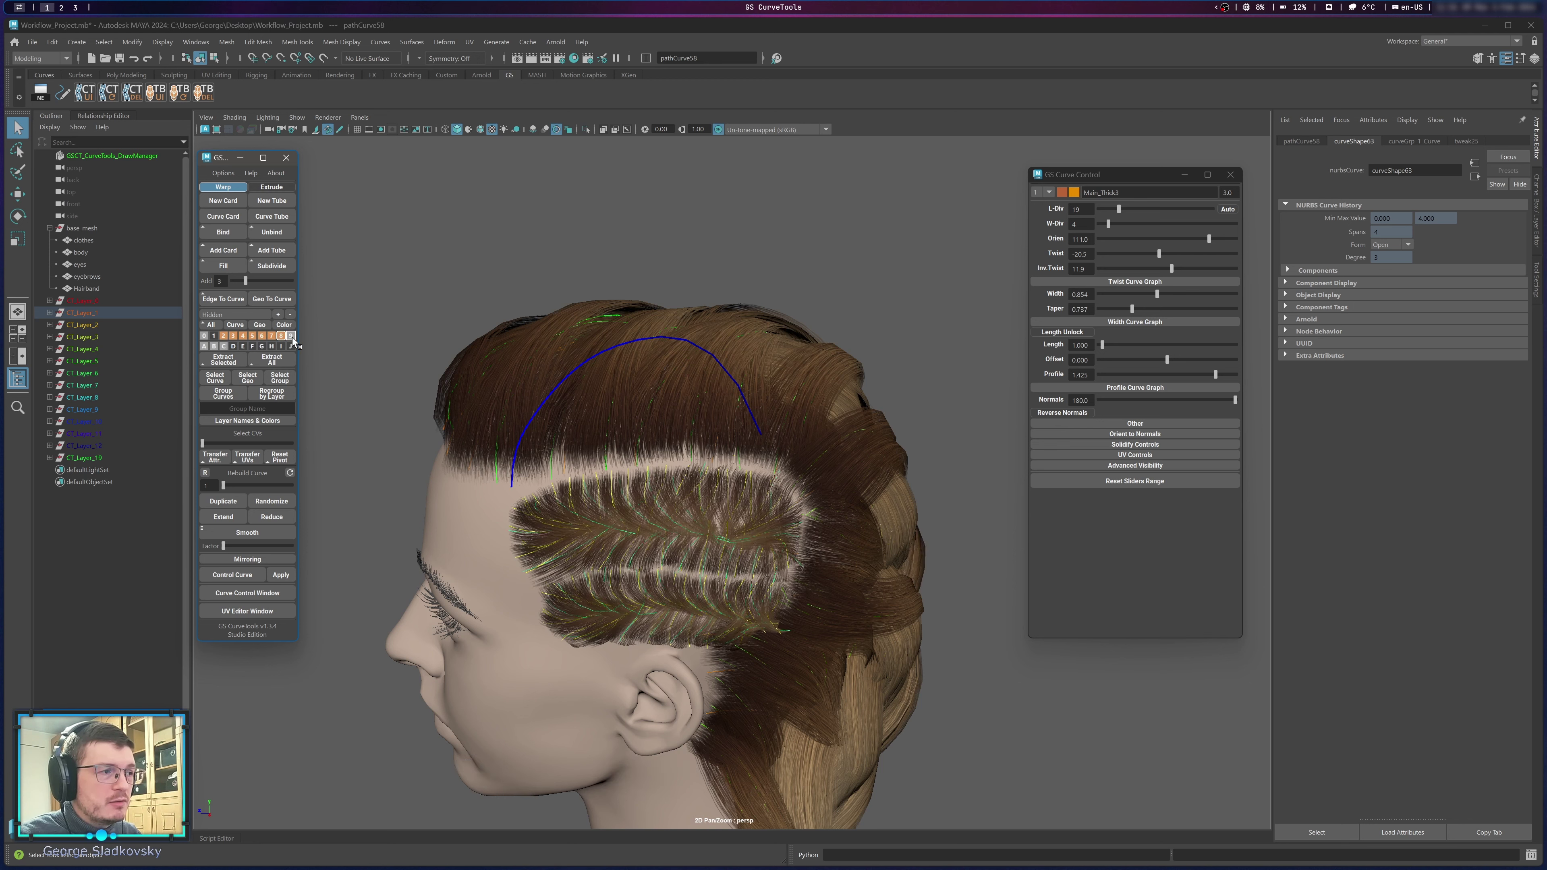
{"action": "left_click", "coordinate": [205, 346], "text": "alt"}
{"action": "left_click", "coordinate": [213, 346], "text": "alt"}
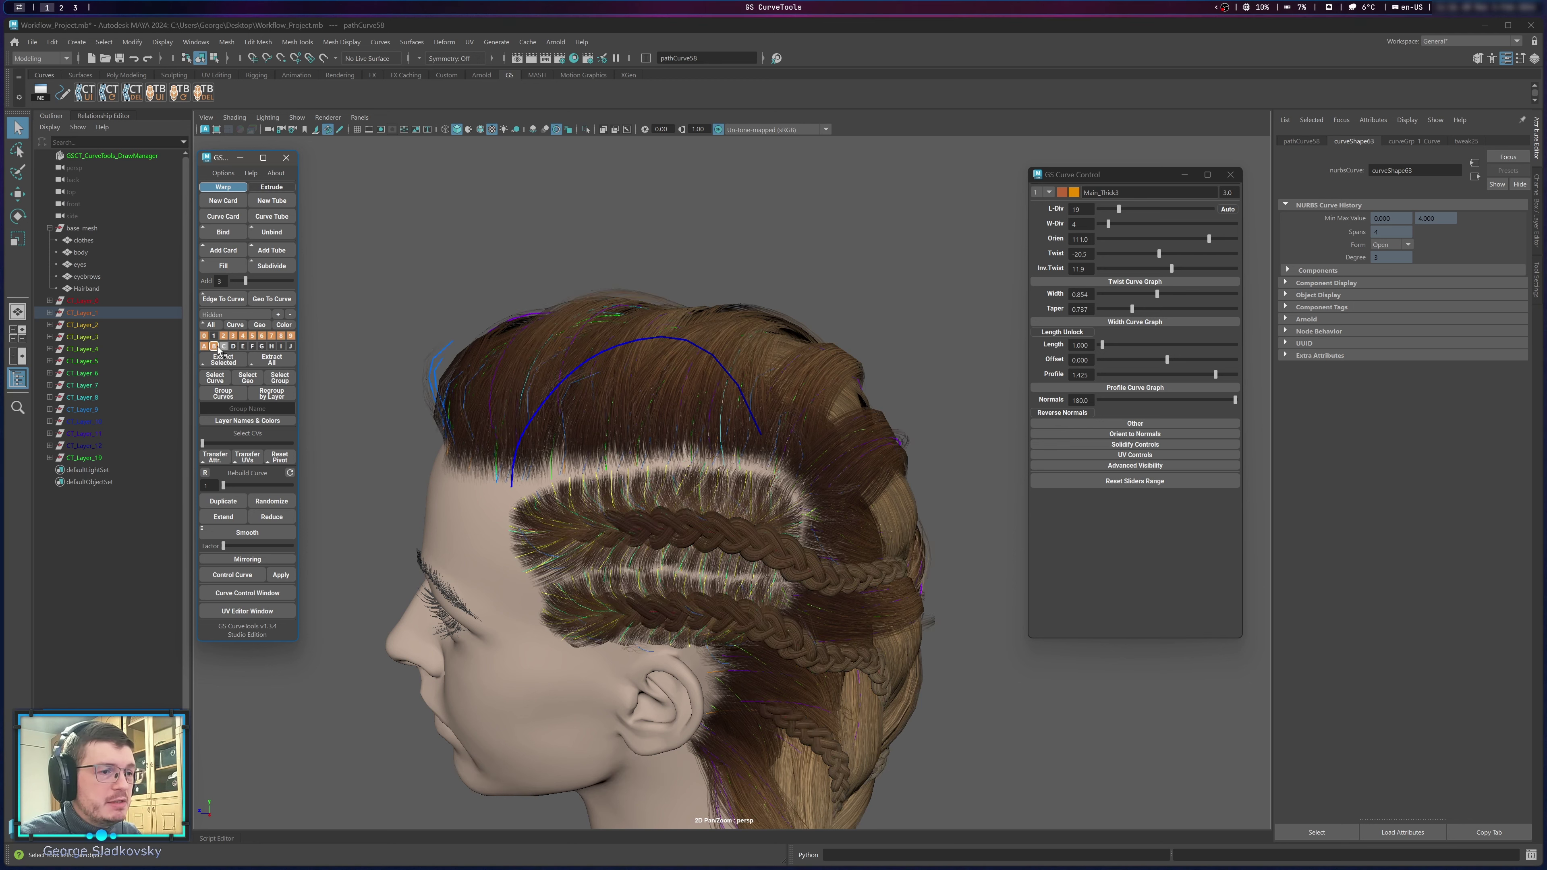
{"action": "left_click", "coordinate": [223, 346], "text": "alt"}
{"action": "middle_click_drag", "start_coordinate": [576, 364], "coordinate": [595, 310], "text": "alt"}
{"action": "left_click_drag", "start_coordinate": [595, 310], "coordinate": [666, 329], "text": "alt"}
Isolate the Hidden collection's numbered layers from 2 up to 9 one at a time to examine each hair pass.
{"action": "left_click", "coordinate": [223, 335]}
{"action": "left_click", "coordinate": [233, 335]}
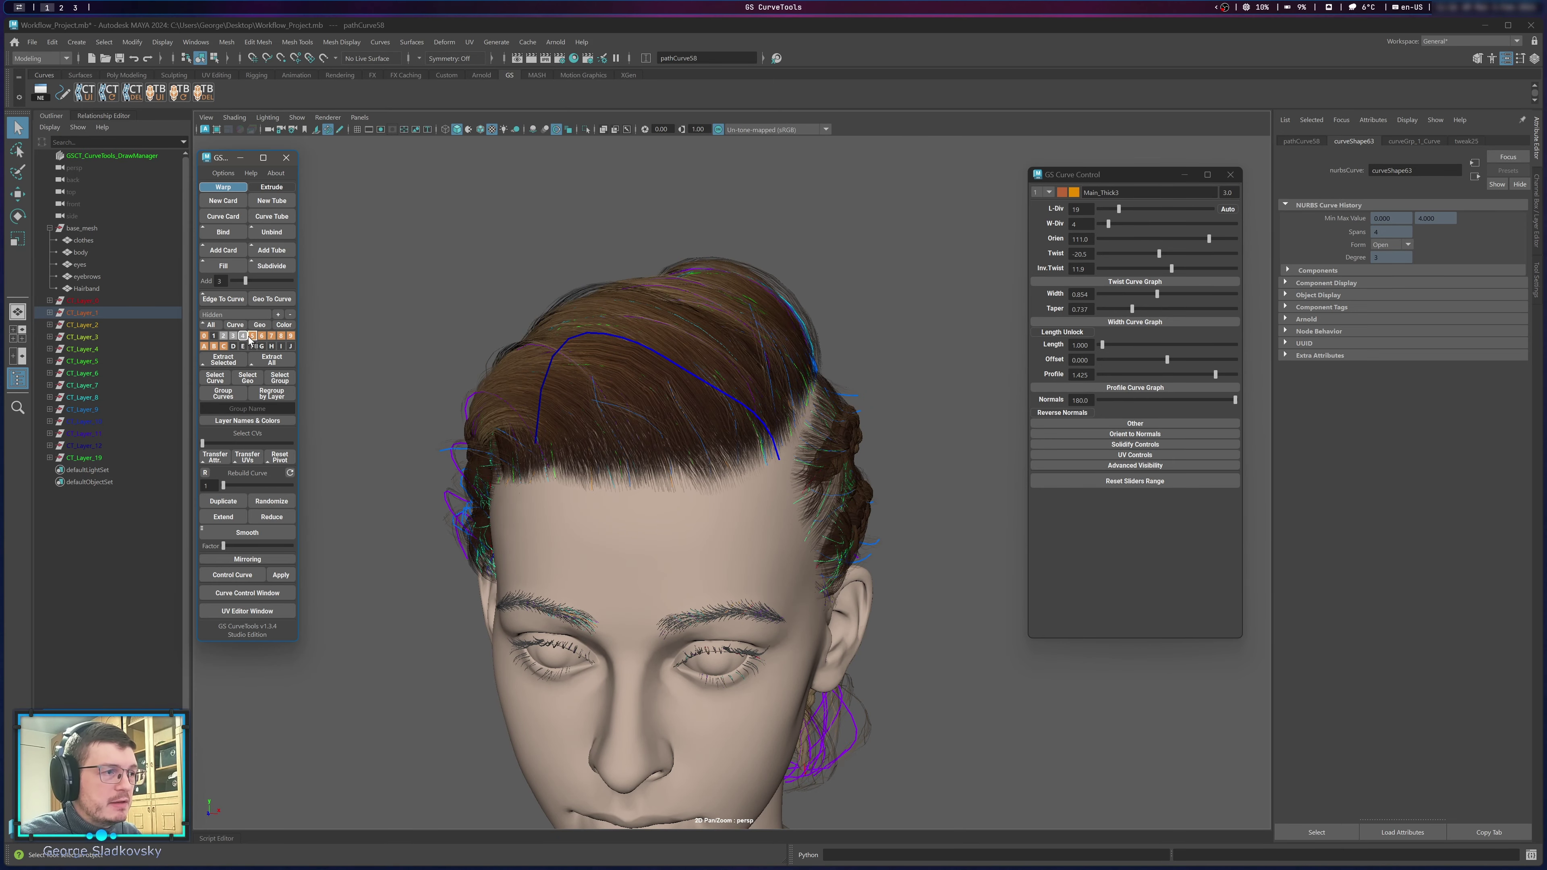
{"action": "left_click", "coordinate": [246, 336]}
{"action": "left_click", "coordinate": [262, 336]}
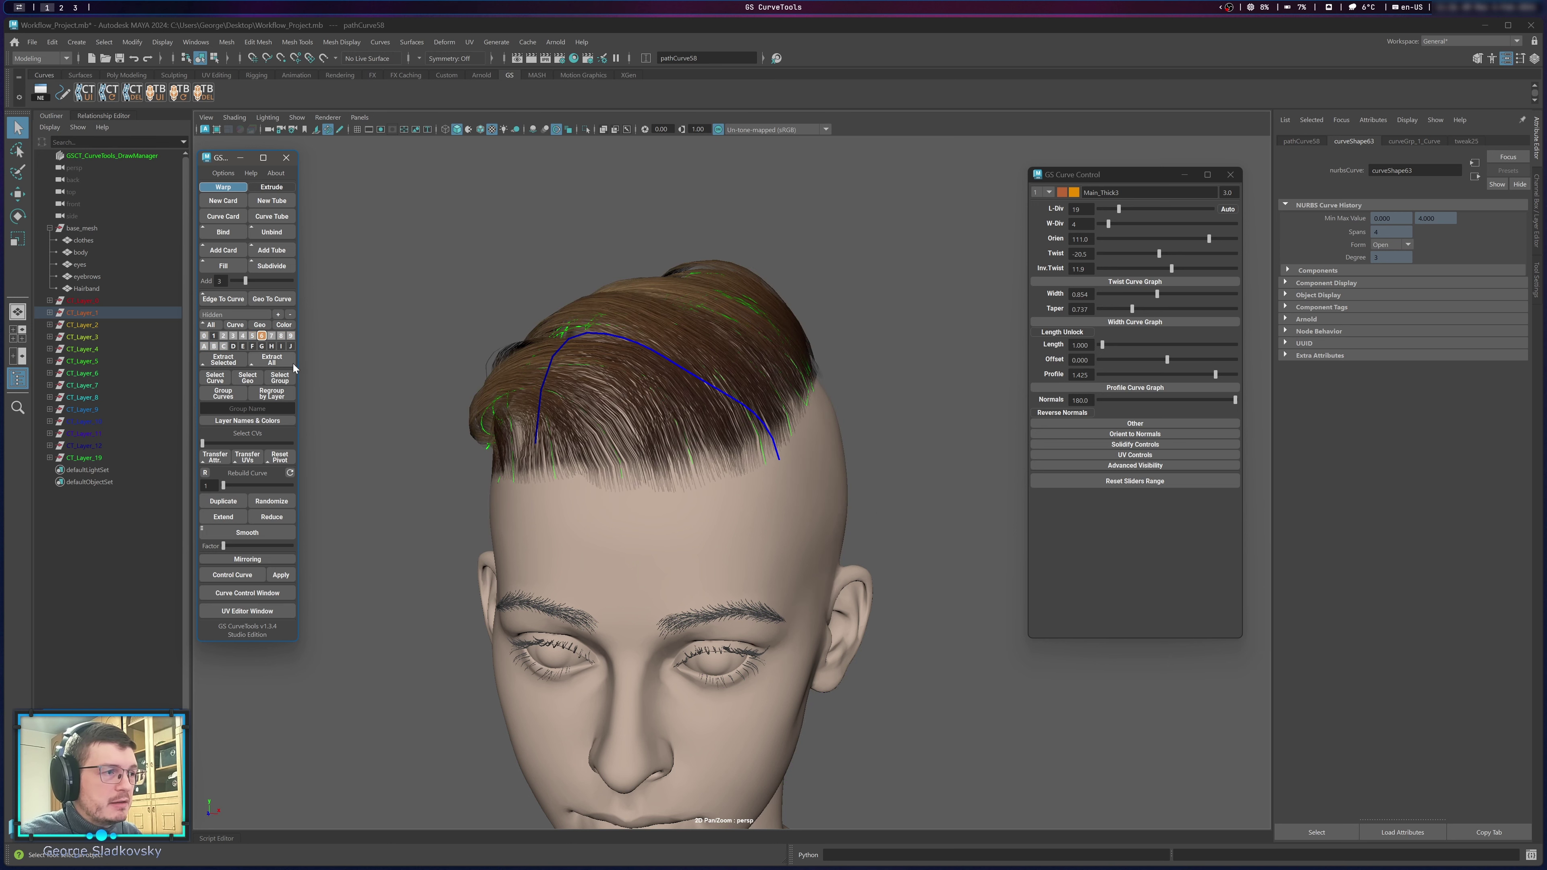
{"action": "left_click", "coordinate": [271, 337]}
{"action": "left_click", "coordinate": [280, 336]}
{"action": "left_click", "coordinate": [290, 336]}
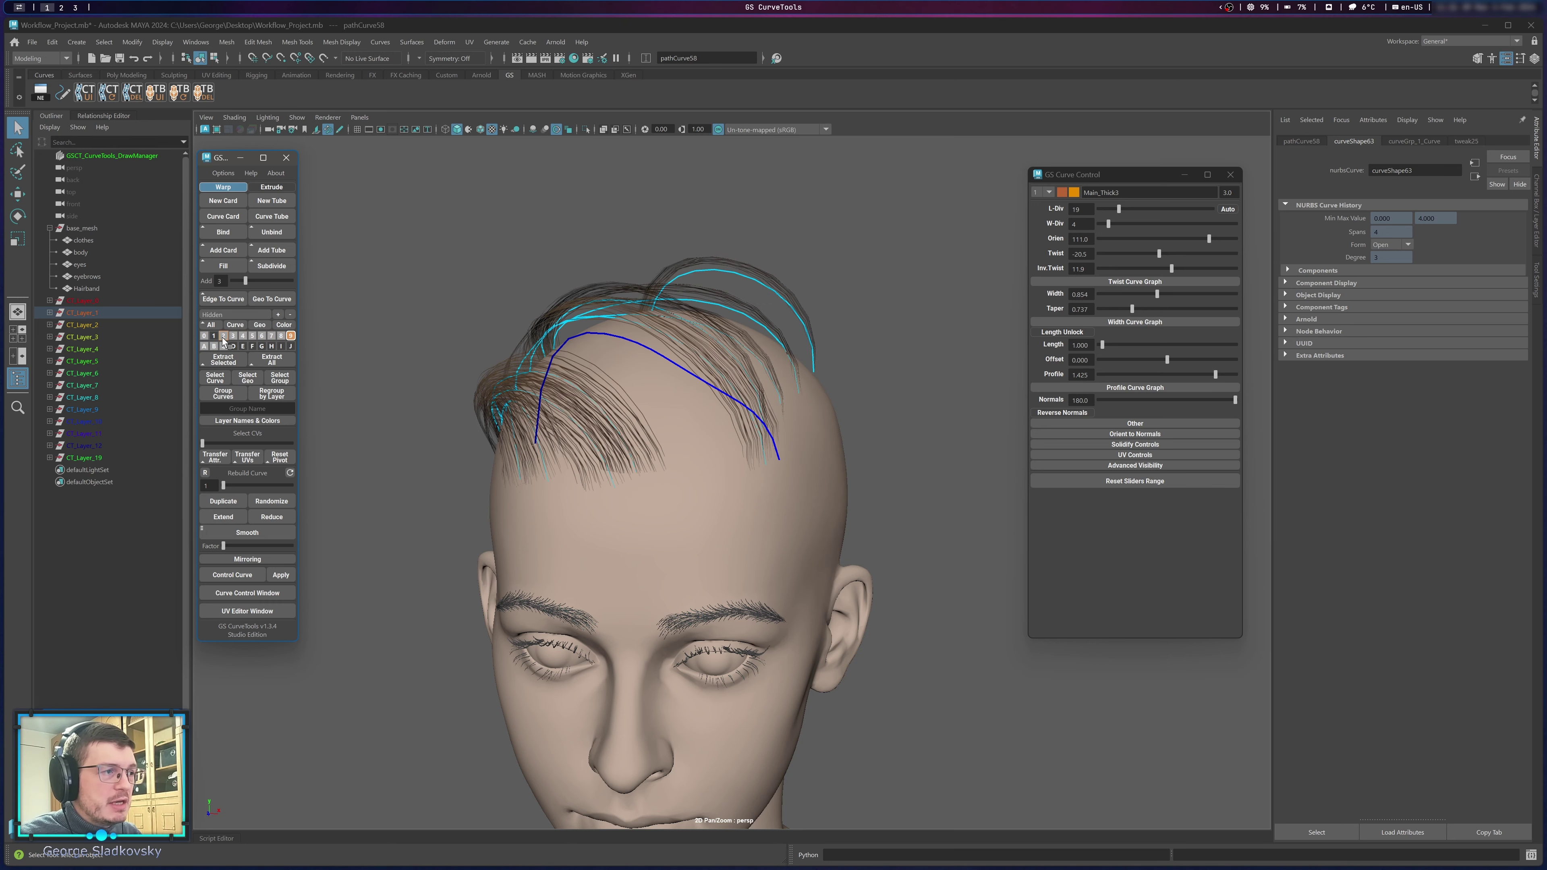
Isolate layers C, B, A and 0 of the Hidden collection in turn to examine the flyaways and braids.
{"action": "left_click", "coordinate": [223, 338]}
{"action": "left_click", "coordinate": [223, 346]}
{"action": "left_click", "coordinate": [214, 346]}
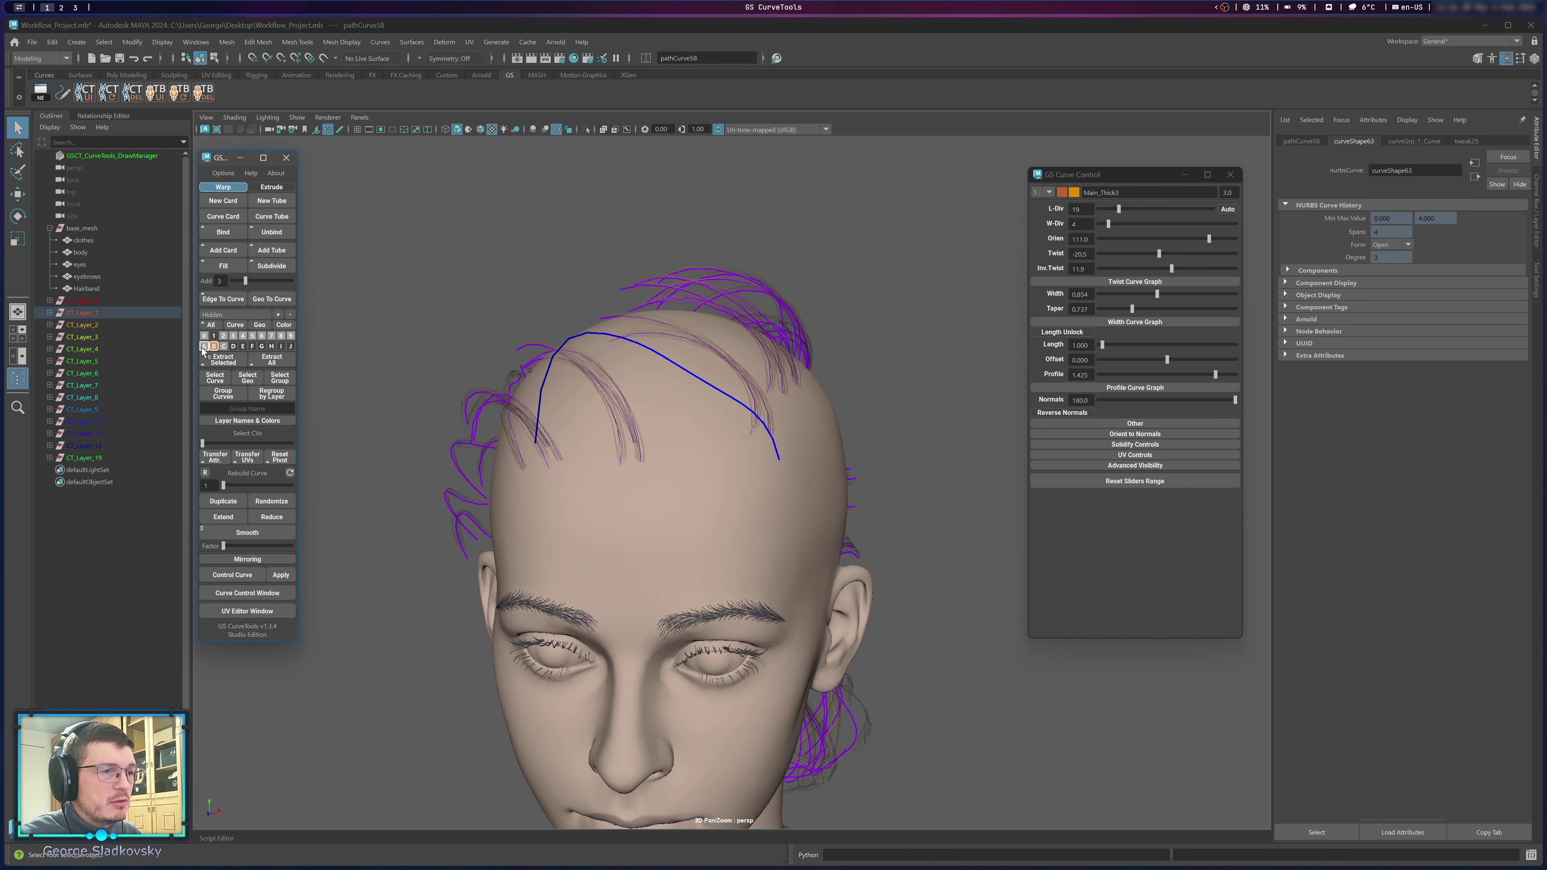
{"action": "left_click", "coordinate": [204, 346]}
{"action": "left_click", "coordinate": [204, 336]}
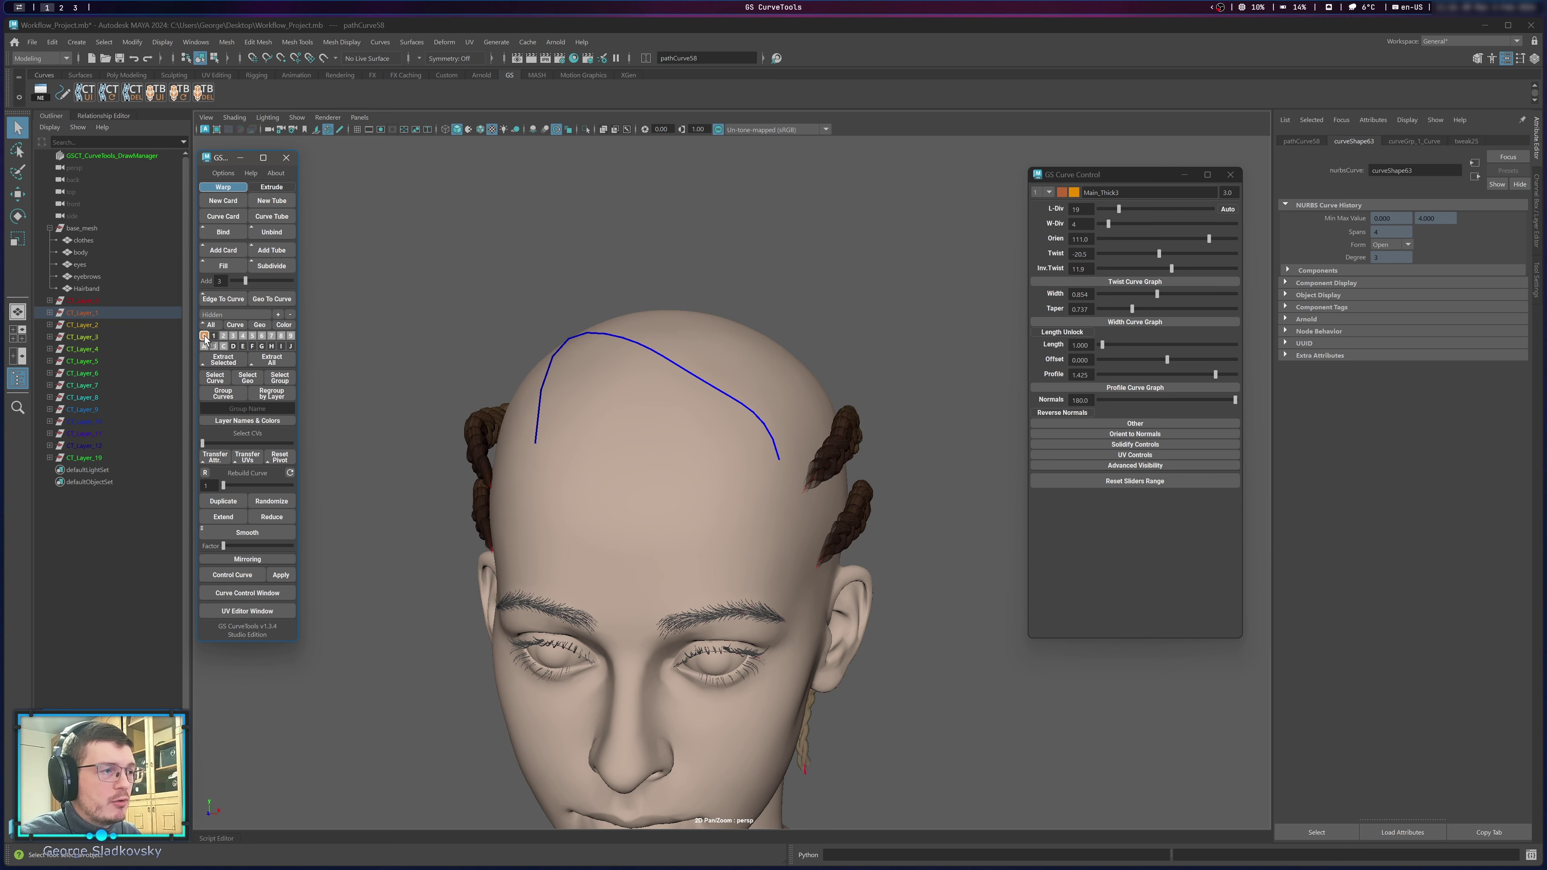
Show layers 2 and B together with layer 0, and hide them again.
{"action": "mouse_move", "coordinate": [204, 336]}
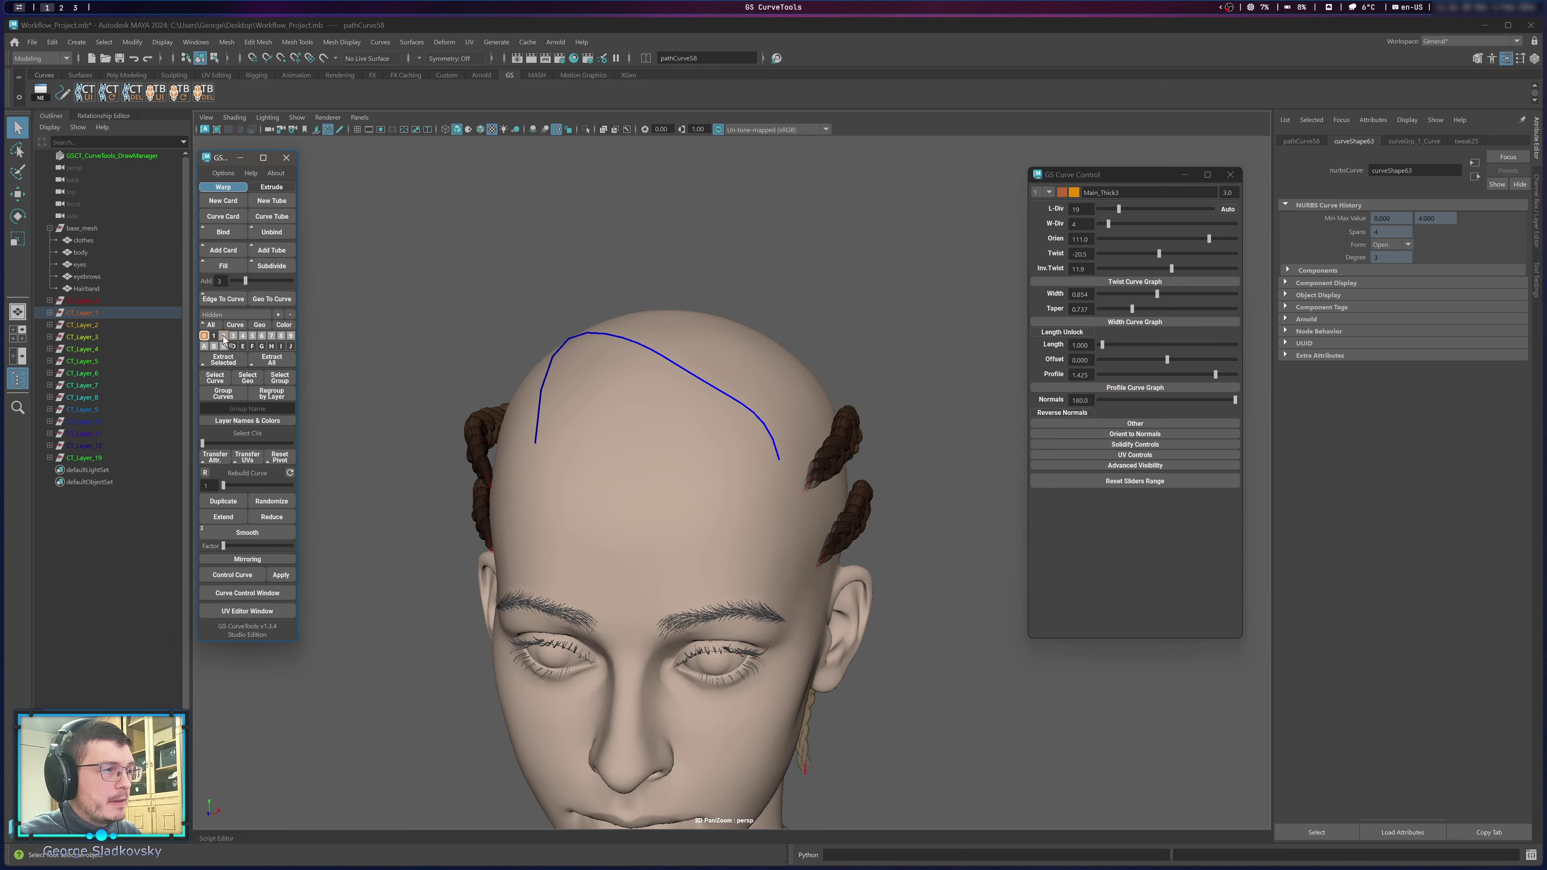
{"action": "left_click", "coordinate": [223, 335]}
{"action": "left_click", "coordinate": [213, 346]}
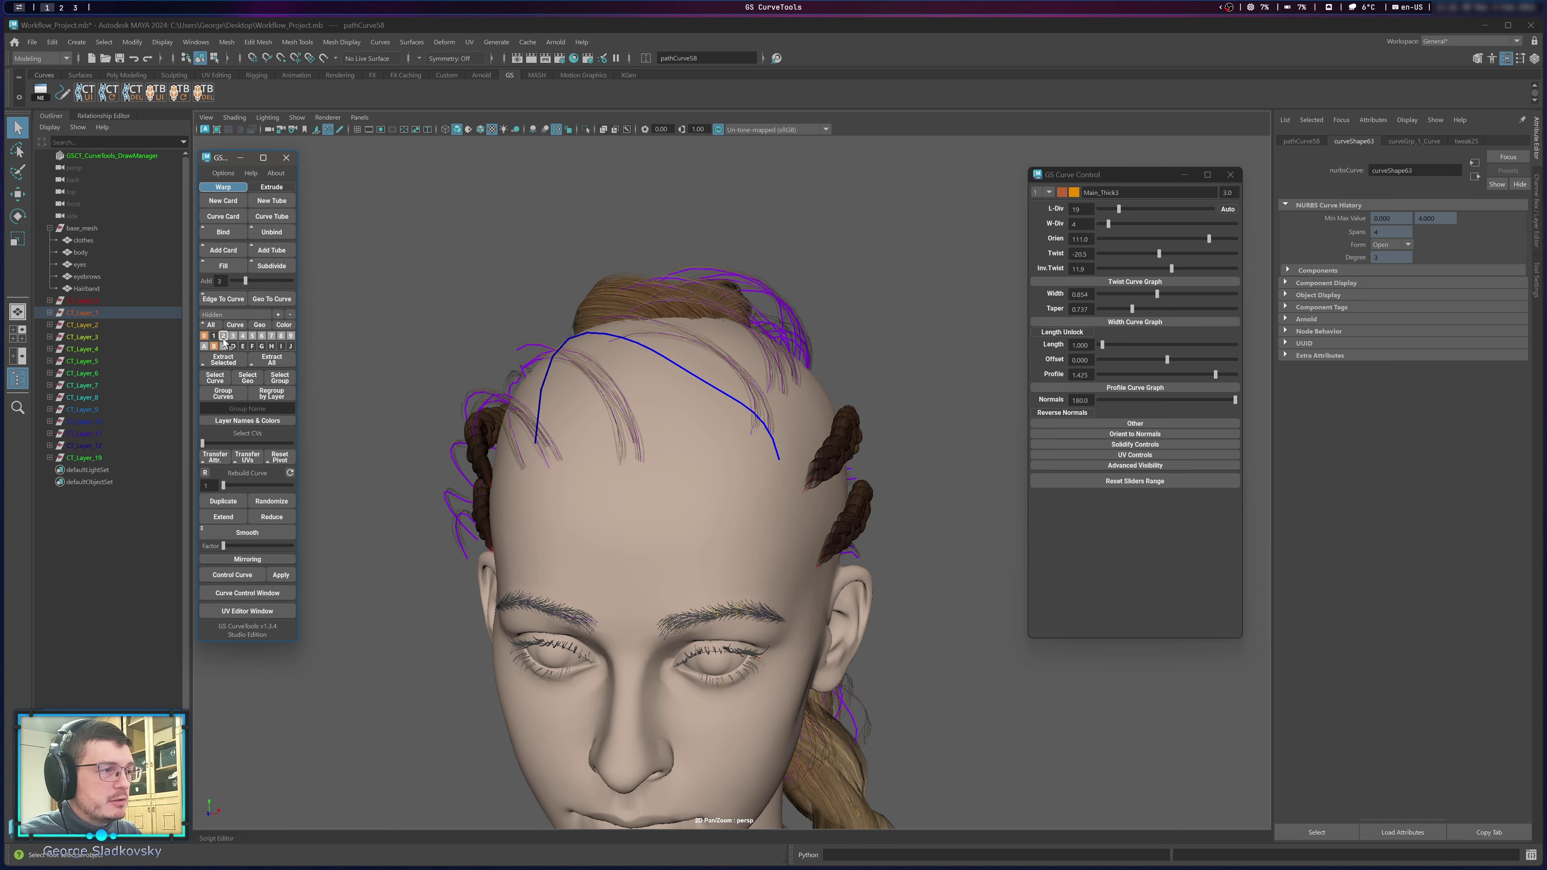
{"action": "left_click", "coordinate": [233, 335]}
Hide the remaining visible layers of the Hidden collection.
{"action": "left_click", "coordinate": [231, 316]}
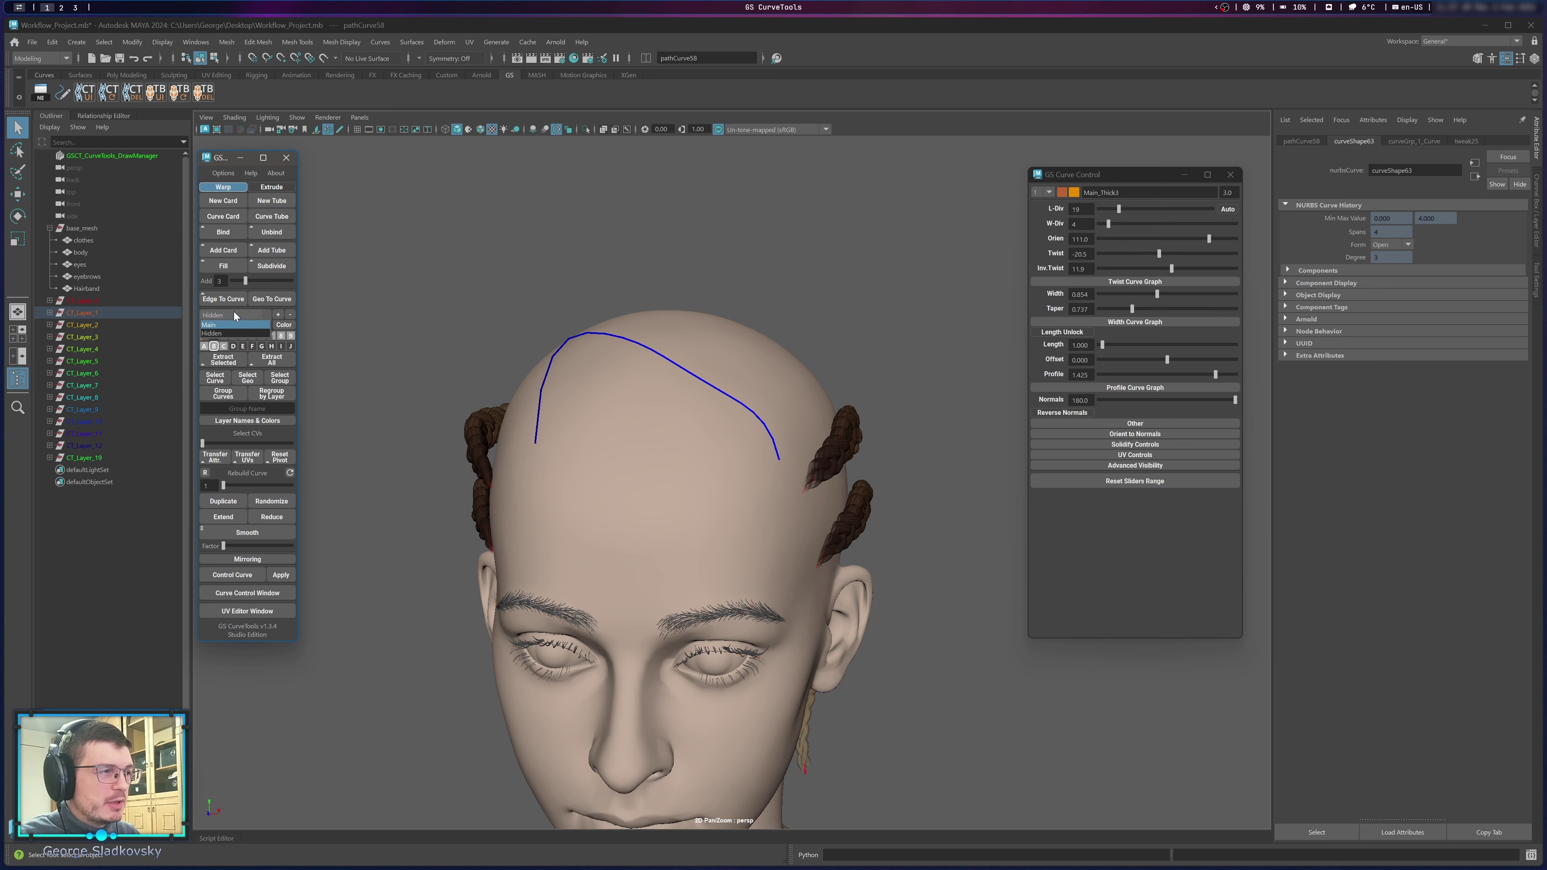
{"action": "left_click", "coordinate": [234, 315]}
{"action": "left_click", "coordinate": [204, 336]}
Switch to the Main layer collection, clear the curve selection and show layer 1.
{"action": "left_click", "coordinate": [224, 316]}
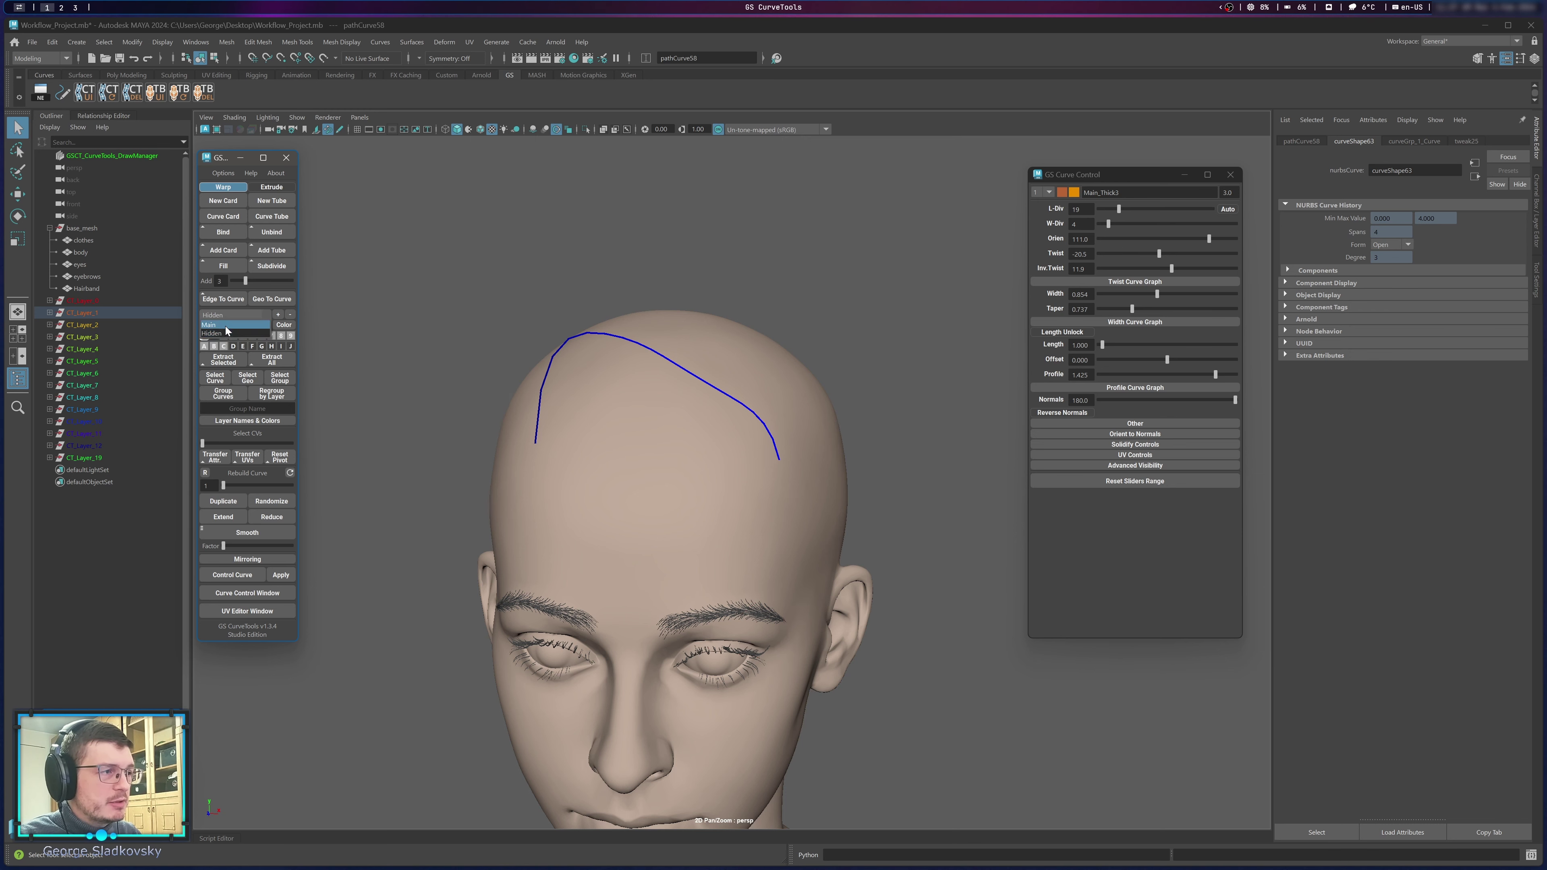
{"action": "left_click", "coordinate": [225, 327]}
{"action": "scroll", "coordinate": [772, 397], "scroll_direction": "down", "scroll_amount": 5}
{"action": "left_click", "coordinate": [772, 397]}
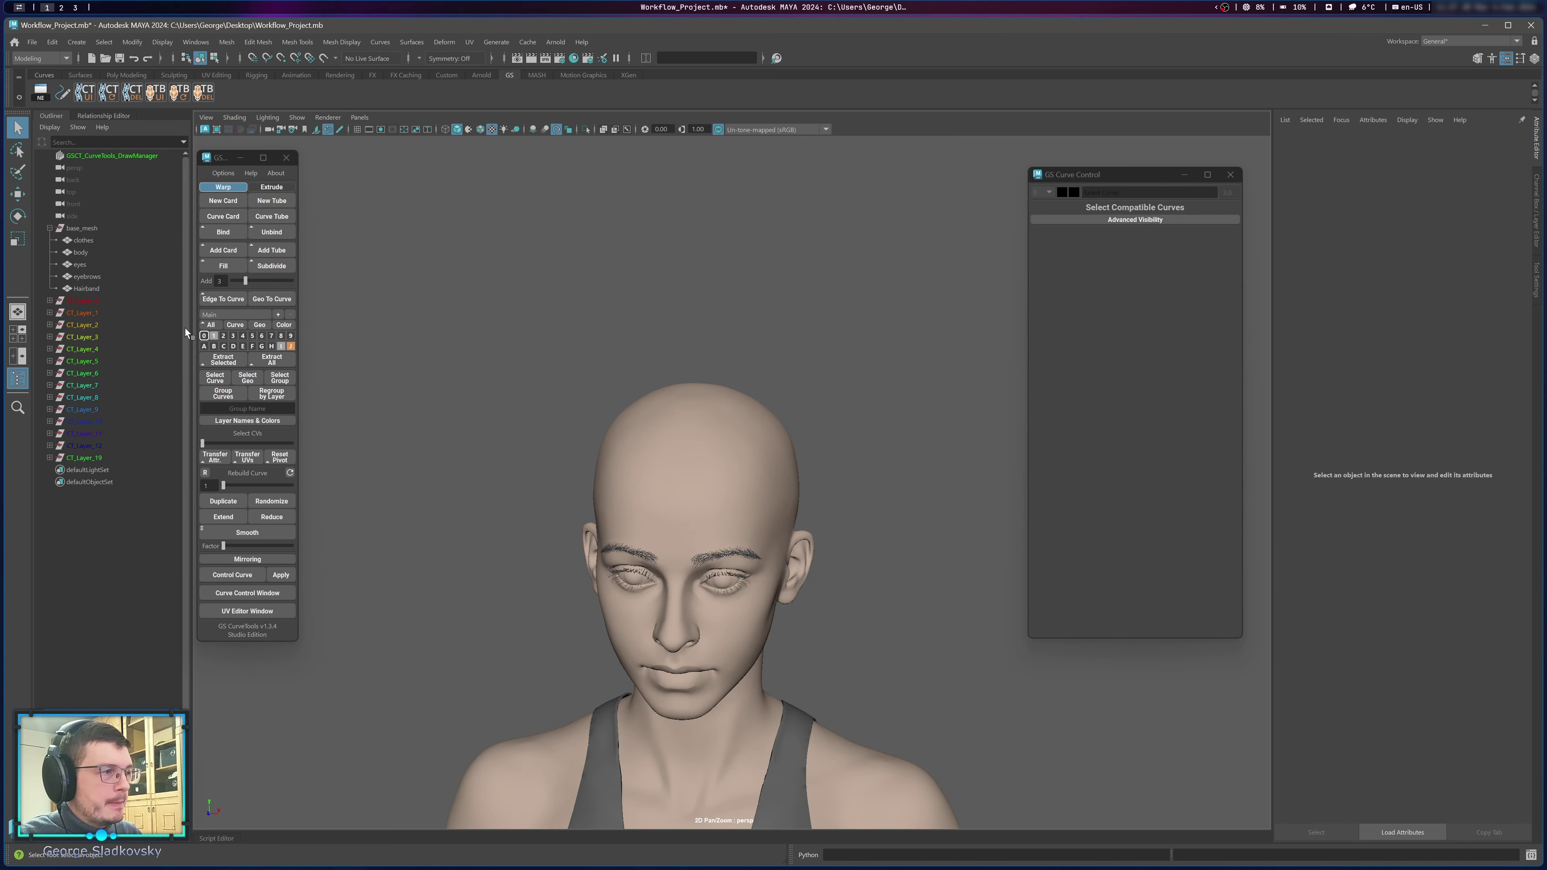
{"action": "left_click", "coordinate": [212, 337]}
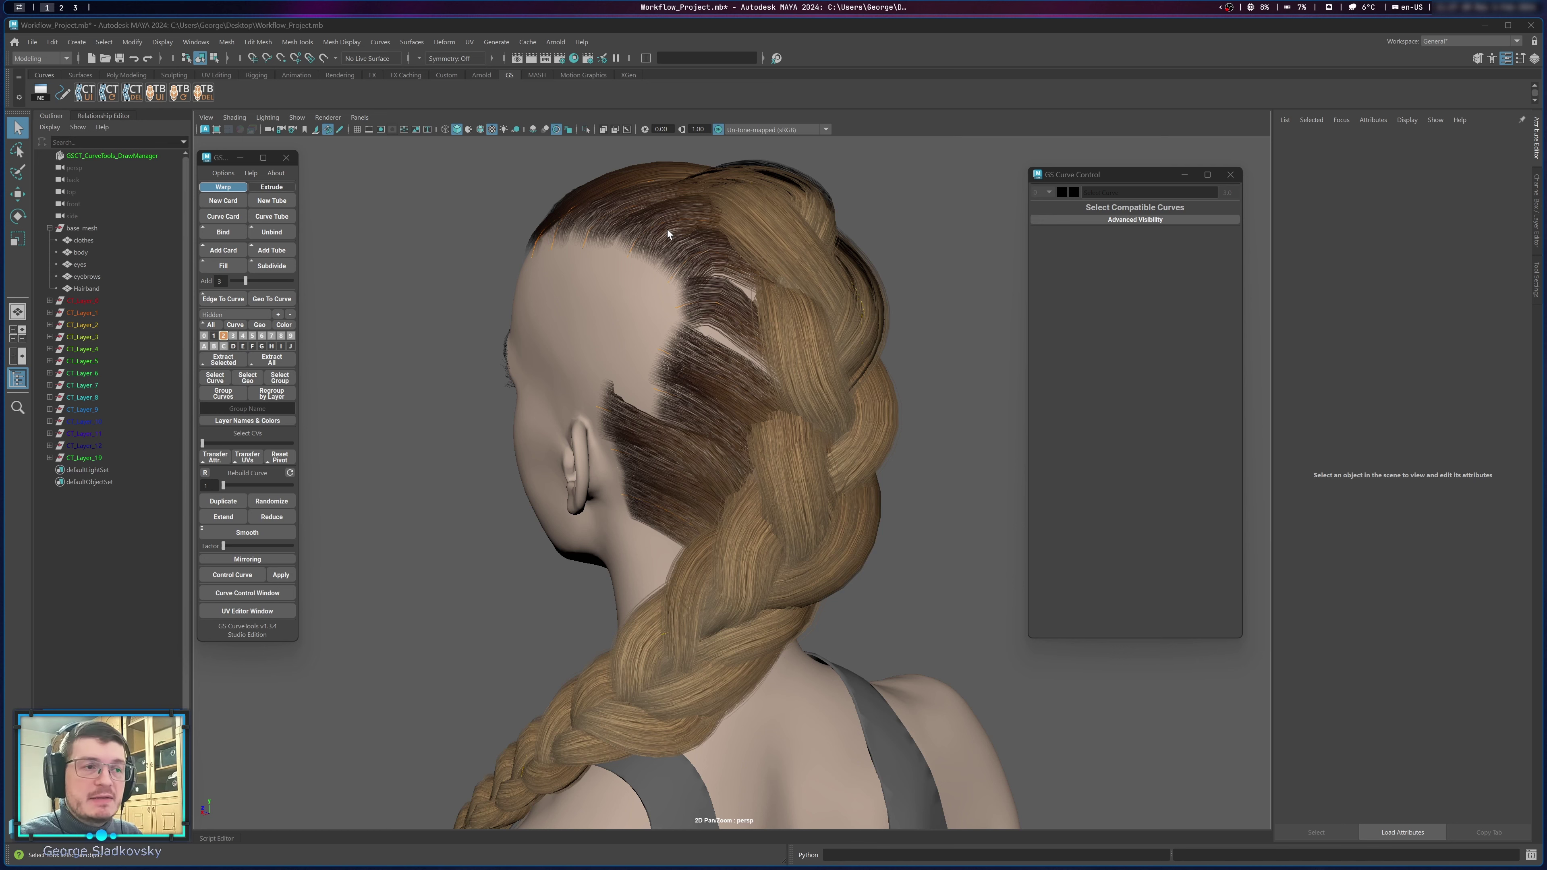
Examine the braid and the swept-back side hair from several angles around the head.
{"action": "left_click", "coordinate": [509, 299]}
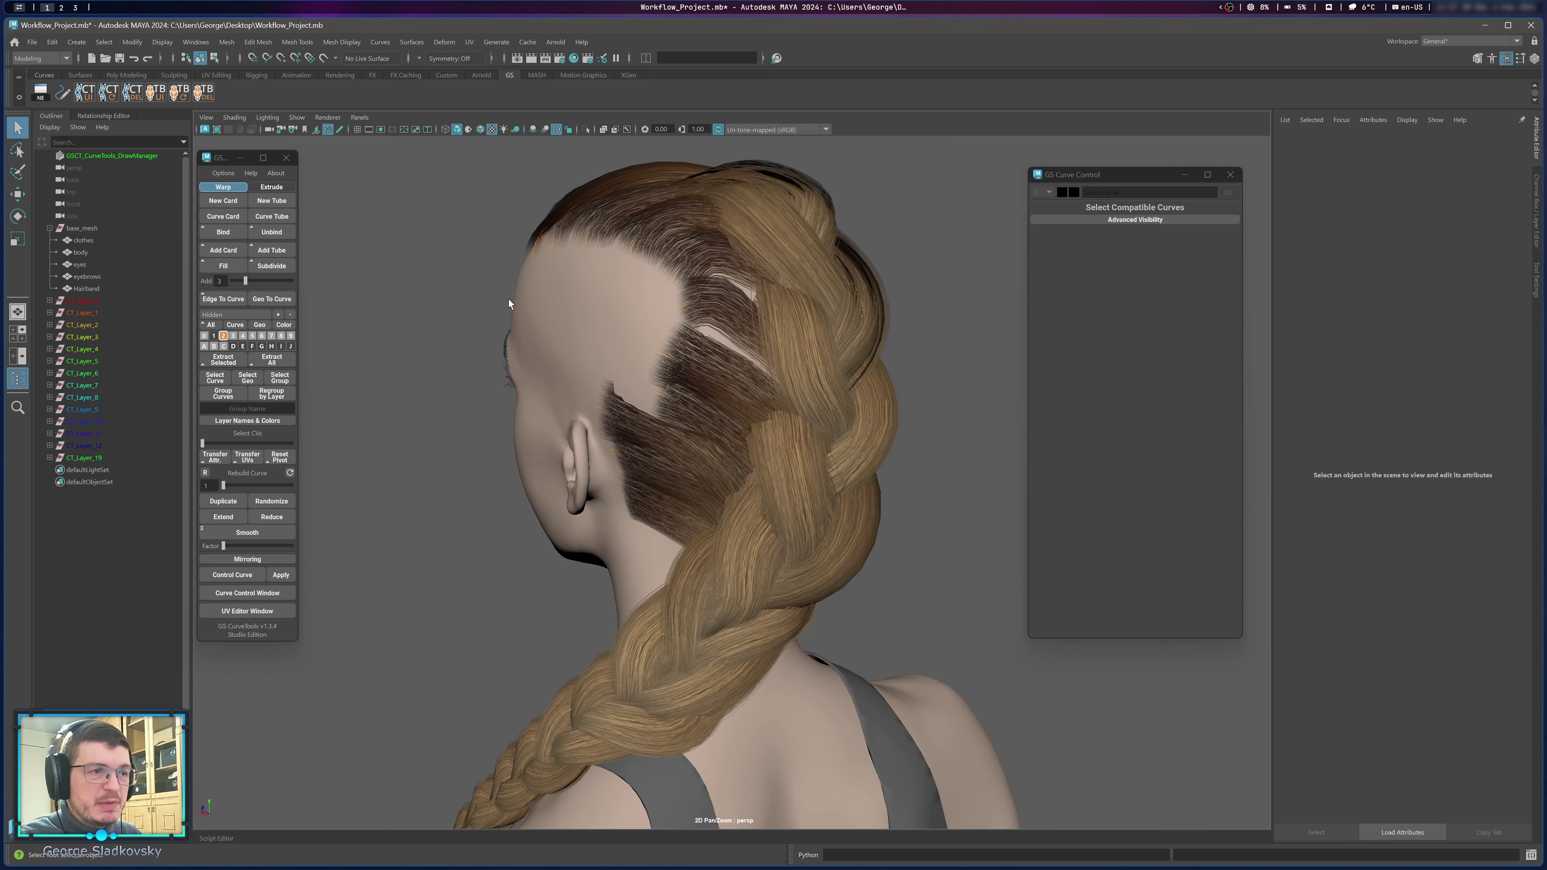
{"action": "middle_click_drag", "start_coordinate": [650, 328], "coordinate": [707, 274], "text": "alt"}
{"action": "left_click_drag", "start_coordinate": [707, 274], "coordinate": [659, 321], "text": "alt"}
{"action": "middle_click_drag", "start_coordinate": [659, 320], "coordinate": [657, 344], "text": "alt"}
{"action": "left_click_drag", "start_coordinate": [788, 214], "coordinate": [935, 318], "text": "alt"}
{"action": "left_click", "coordinate": [777, 313]}
{"action": "left_click", "coordinate": [839, 307]}
{"action": "middle_click_drag", "start_coordinate": [770, 657], "coordinate": [877, 390], "text": "alt"}
{"action": "left_click_drag", "start_coordinate": [749, 353], "coordinate": [860, 359], "text": "alt"}
{"action": "middle_click_drag", "start_coordinate": [860, 360], "coordinate": [868, 494], "text": "alt"}
{"action": "left_click", "coordinate": [831, 295]}
{"action": "middle_click_drag", "start_coordinate": [830, 295], "coordinate": [751, 428], "text": "alt"}
{"action": "left_click_drag", "start_coordinate": [751, 428], "coordinate": [662, 434], "text": "alt"}
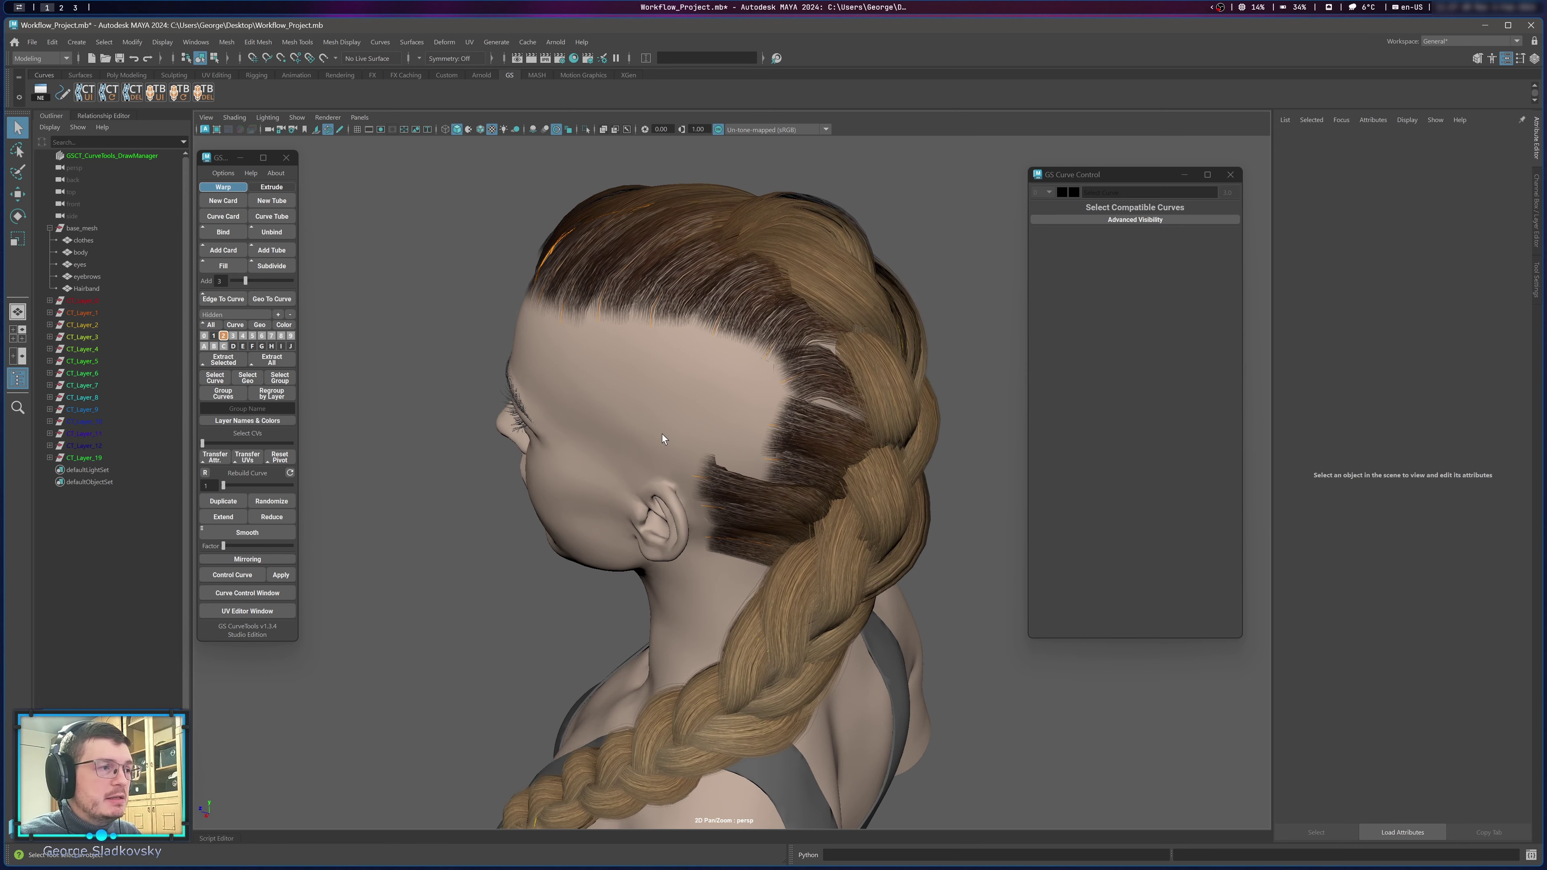
Move all curves from layer 2 of the Hidden collection into layer 2 of the Main collection.
{"action": "left_click", "coordinate": [226, 336]}
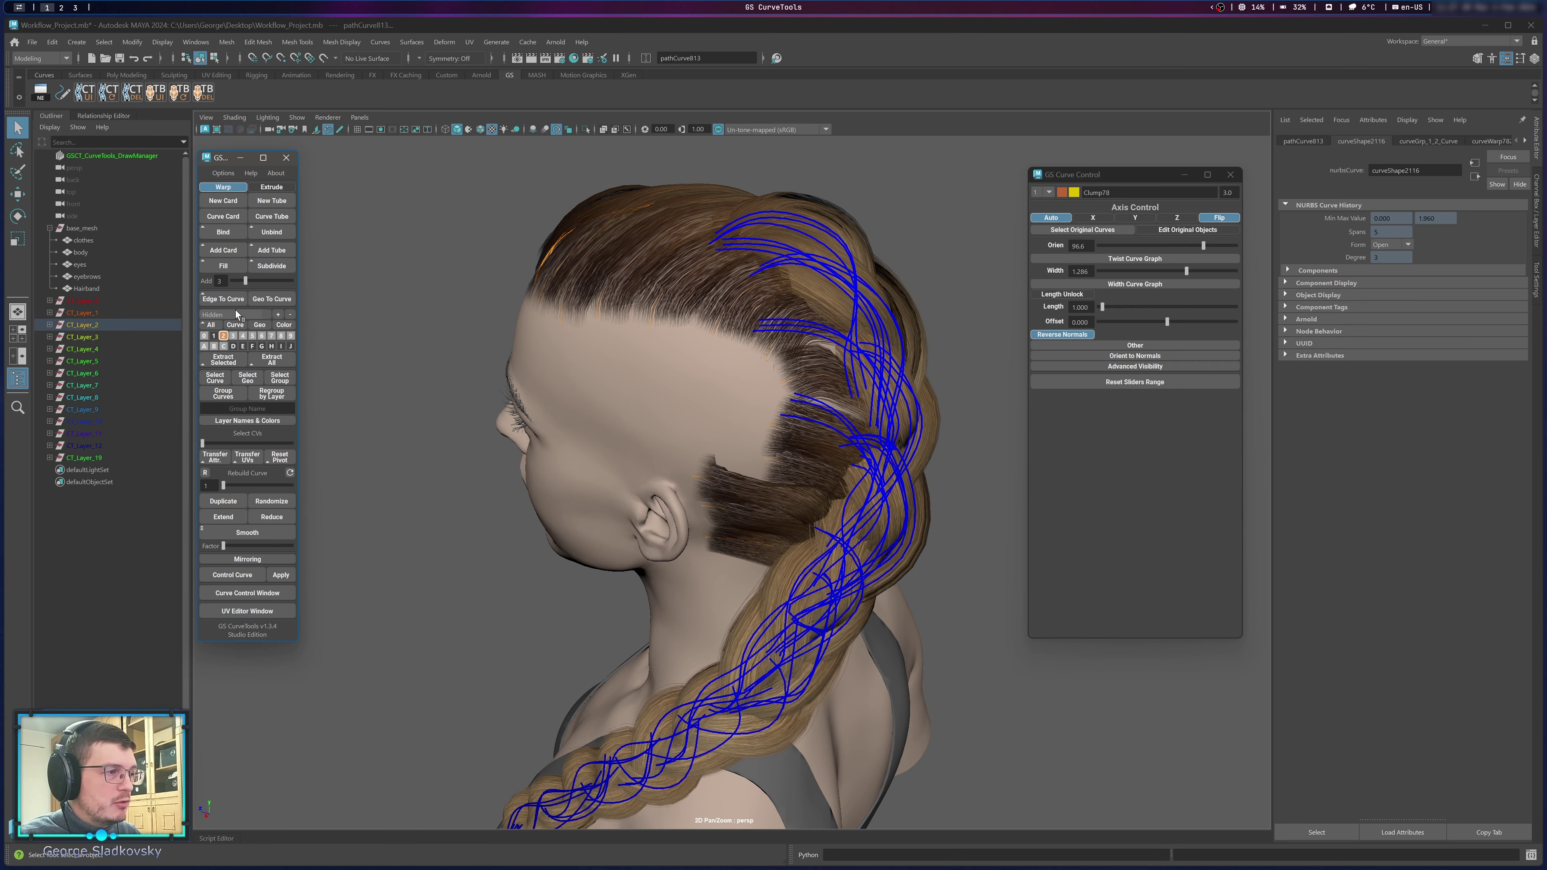
{"action": "left_click", "coordinate": [233, 314]}
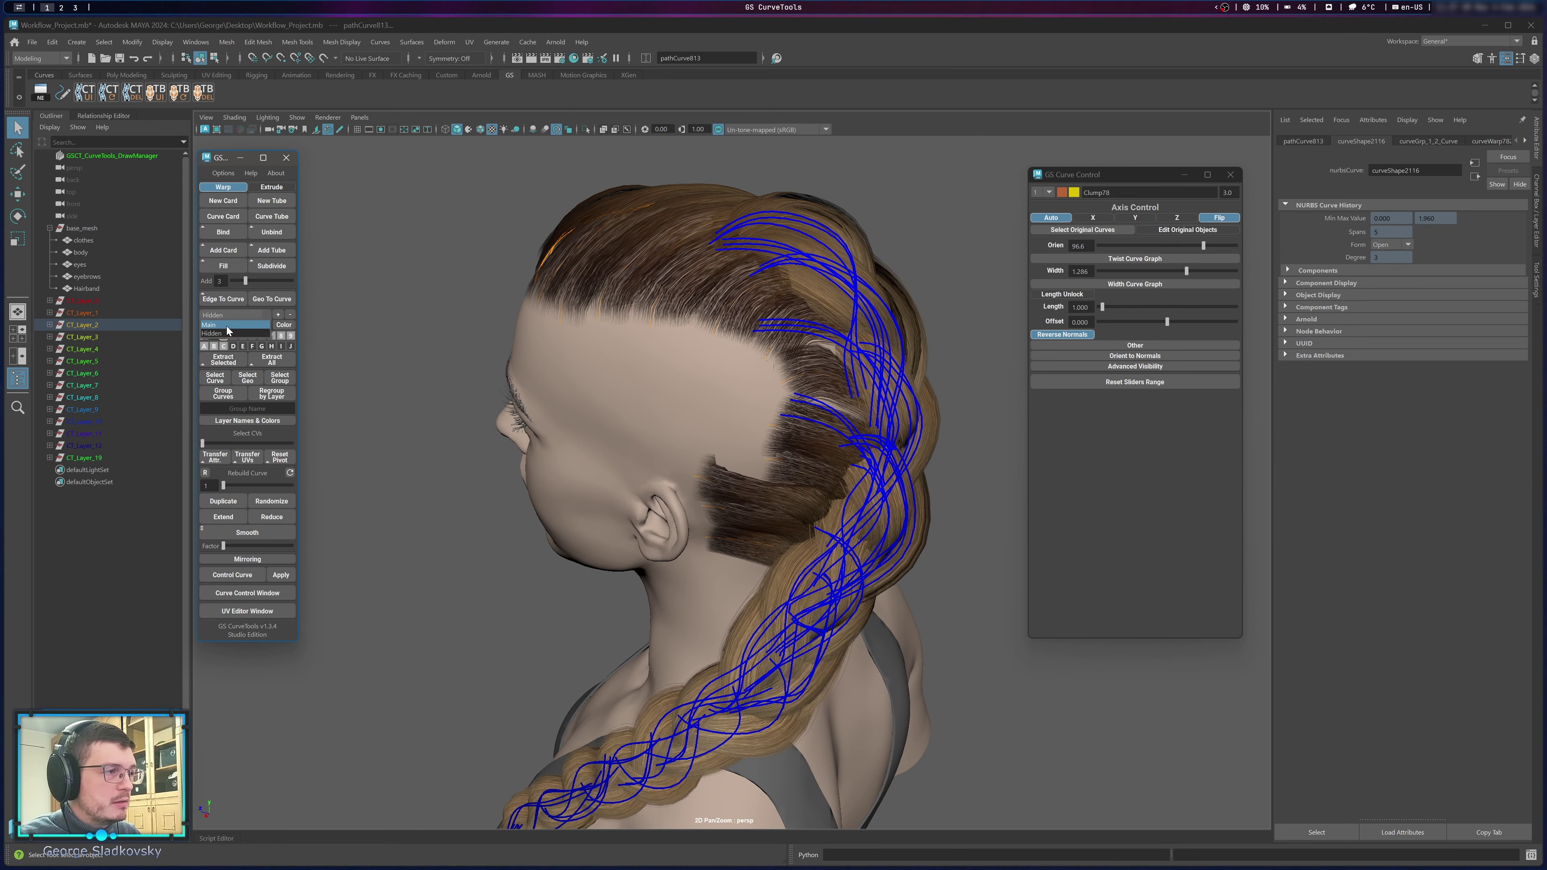
{"action": "left_click", "coordinate": [224, 325]}
{"action": "right_click", "coordinate": [225, 336]}
{"action": "left_click", "coordinate": [870, 168]}
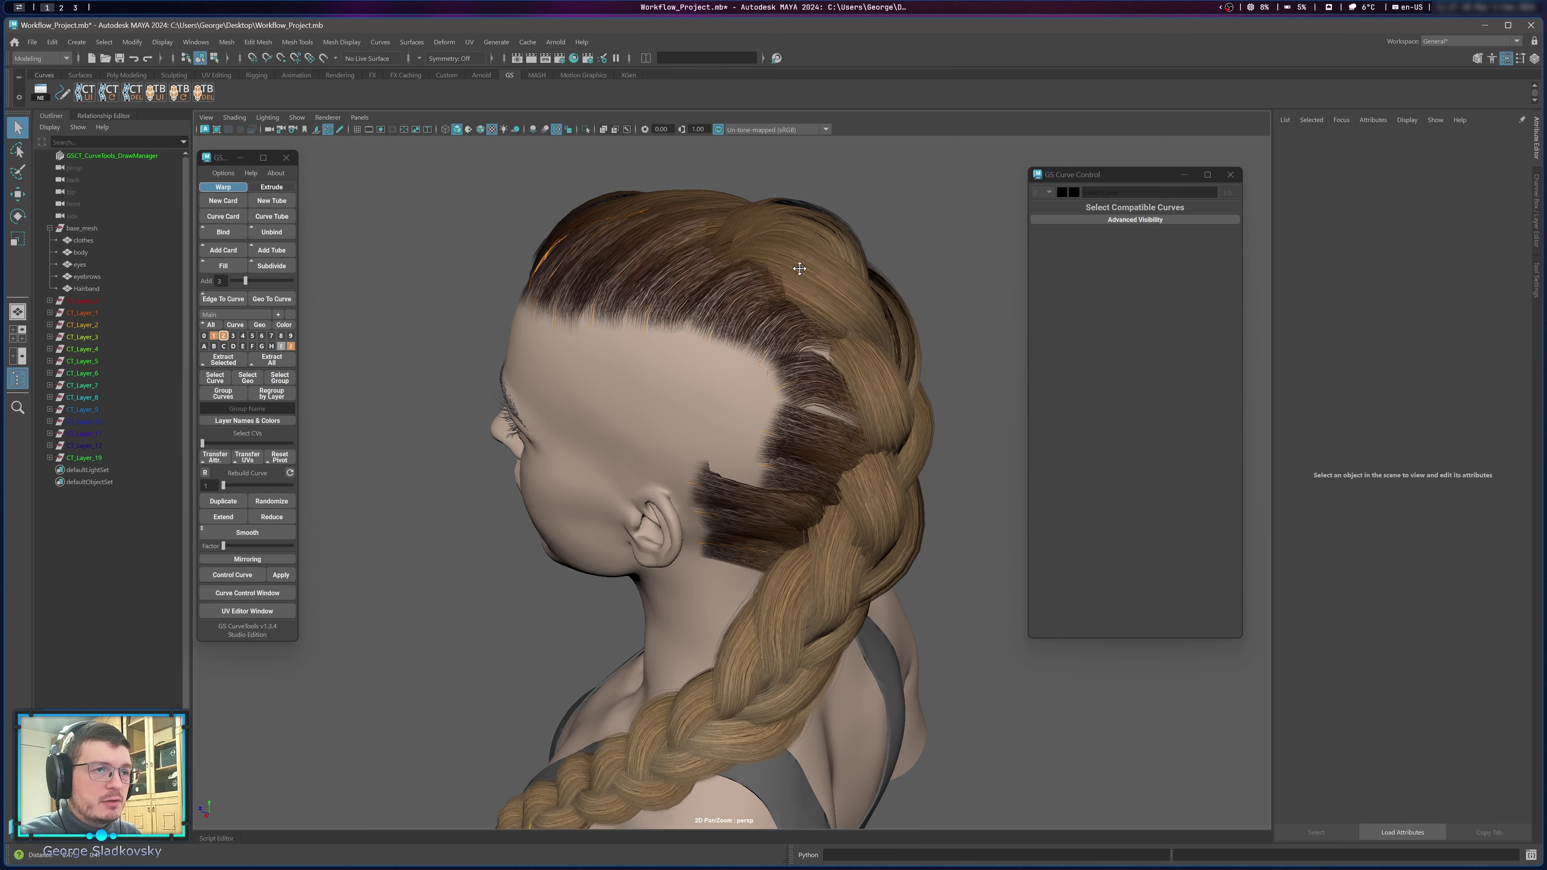
Try moving the clump at the top of the braid away from the head, and undo the move.
{"action": "scroll", "coordinate": [713, 273], "scroll_direction": "up", "scroll_amount": 5}
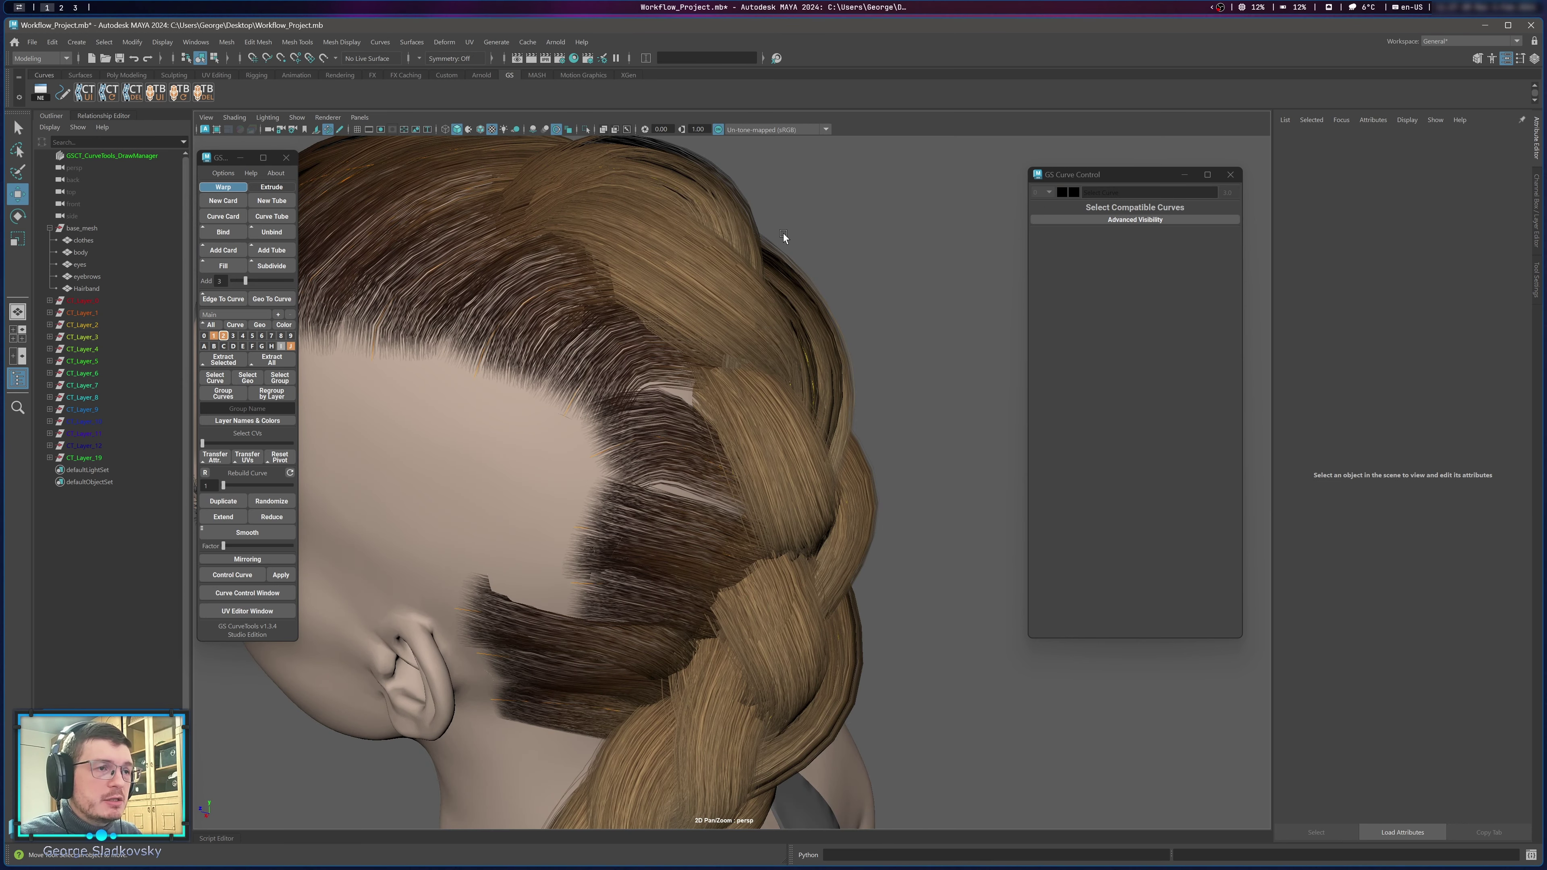
{"action": "scroll", "coordinate": [783, 233], "scroll_direction": "down", "scroll_amount": 5}
{"action": "left_click", "coordinate": [651, 290]}
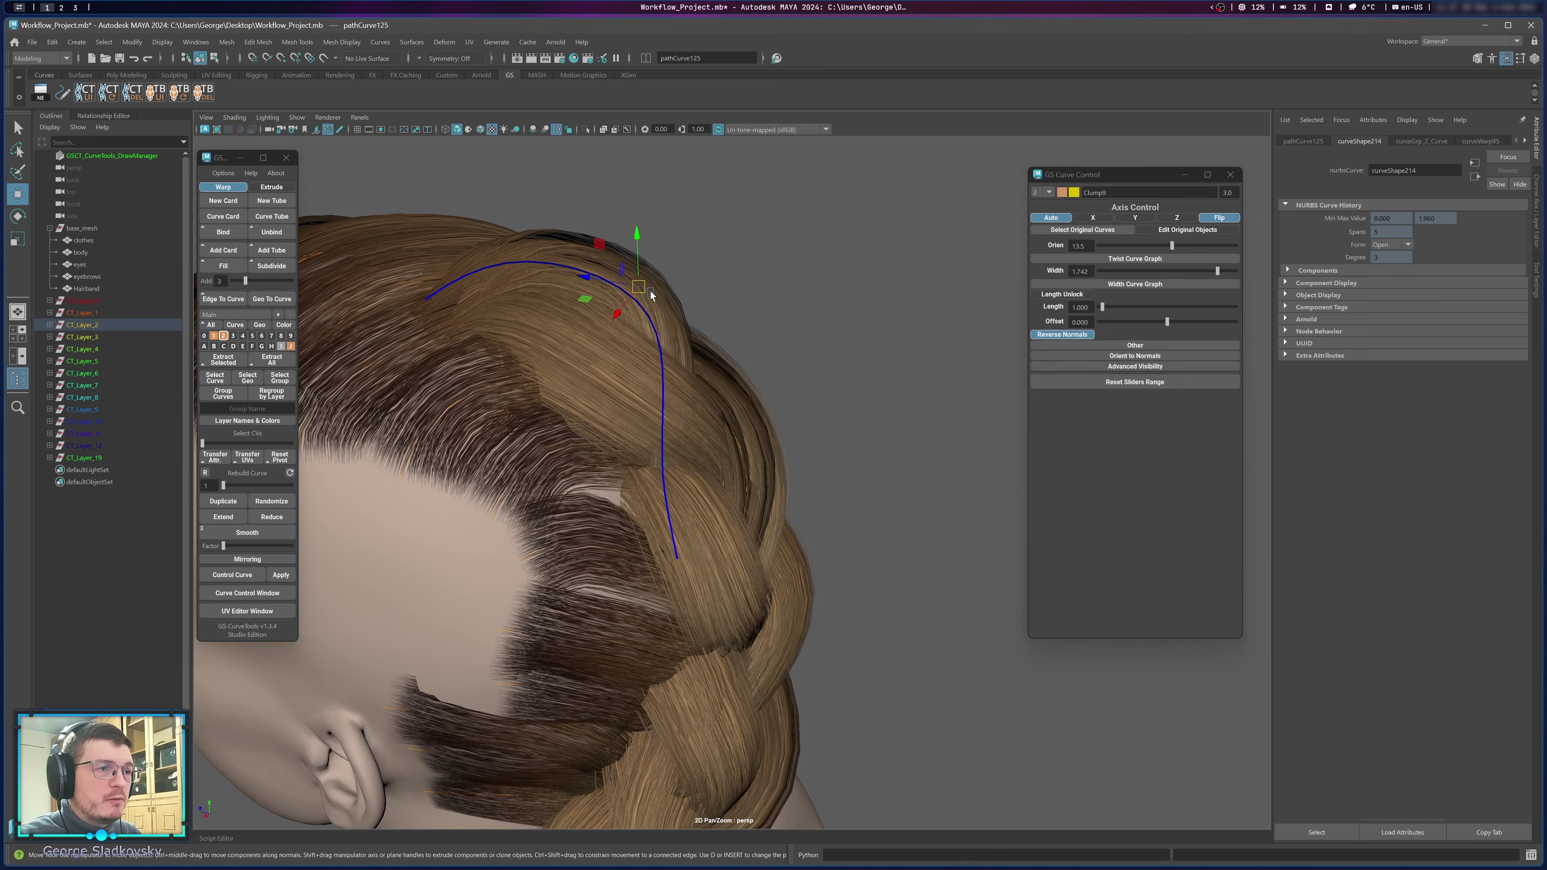
{"action": "left_click_drag", "start_coordinate": [864, 247], "coordinate": [865, 246]}
{"action": "key", "text": "ctrl+z"}
{"action": "left_click_drag", "start_coordinate": [639, 284], "coordinate": [921, 231]}
{"action": "middle_click_drag", "start_coordinate": [842, 257], "coordinate": [637, 359], "text": "alt"}
{"action": "left_click_drag", "start_coordinate": [637, 359], "coordinate": [616, 333], "text": "alt"}
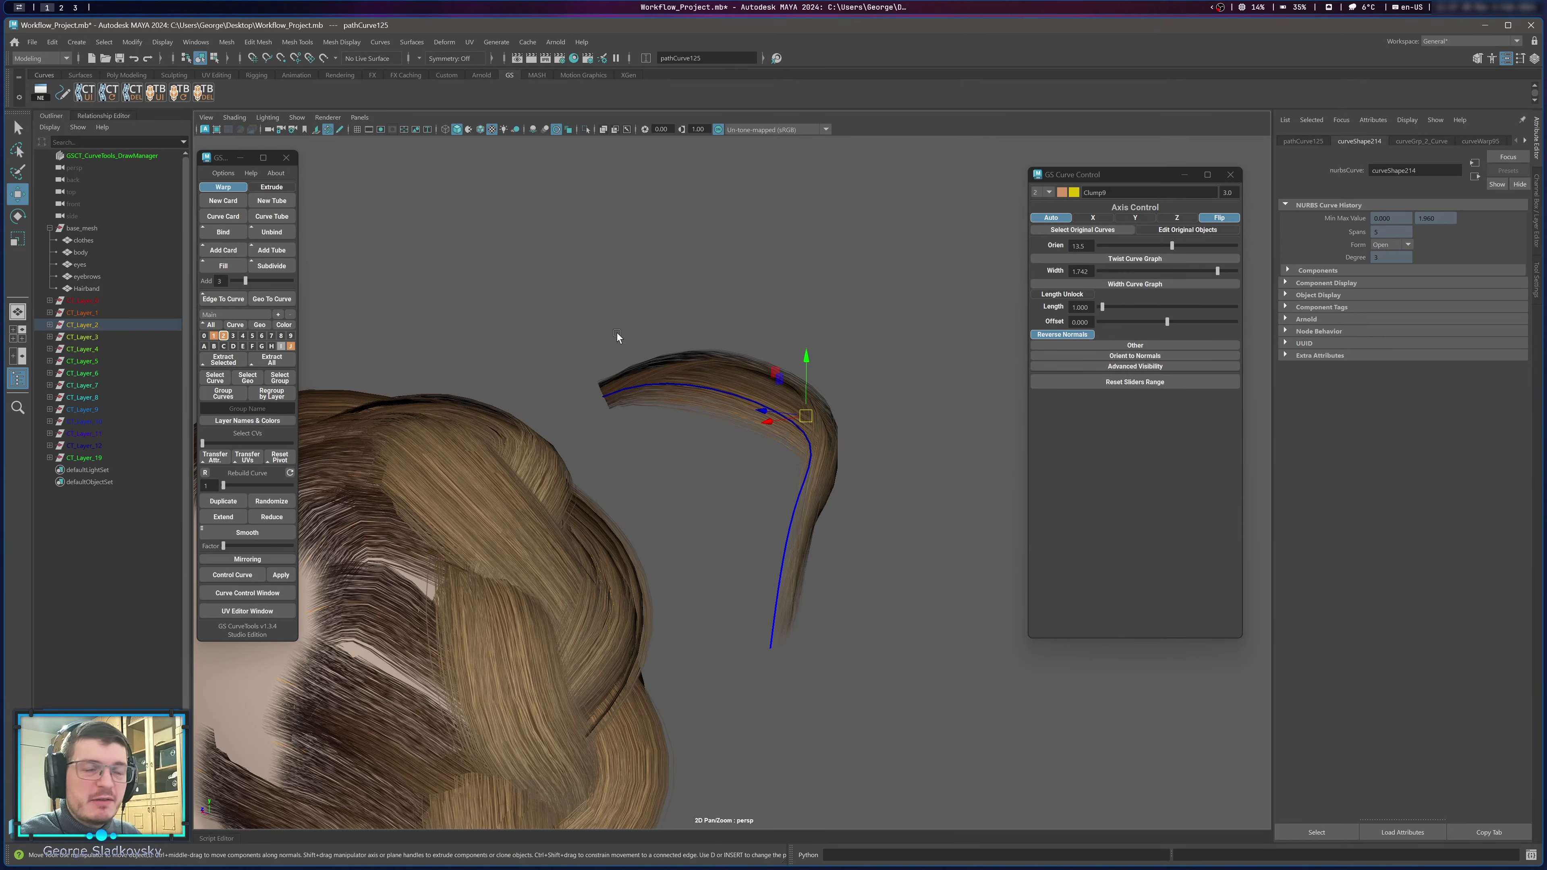
{"action": "key", "text": "ctrl+z"}
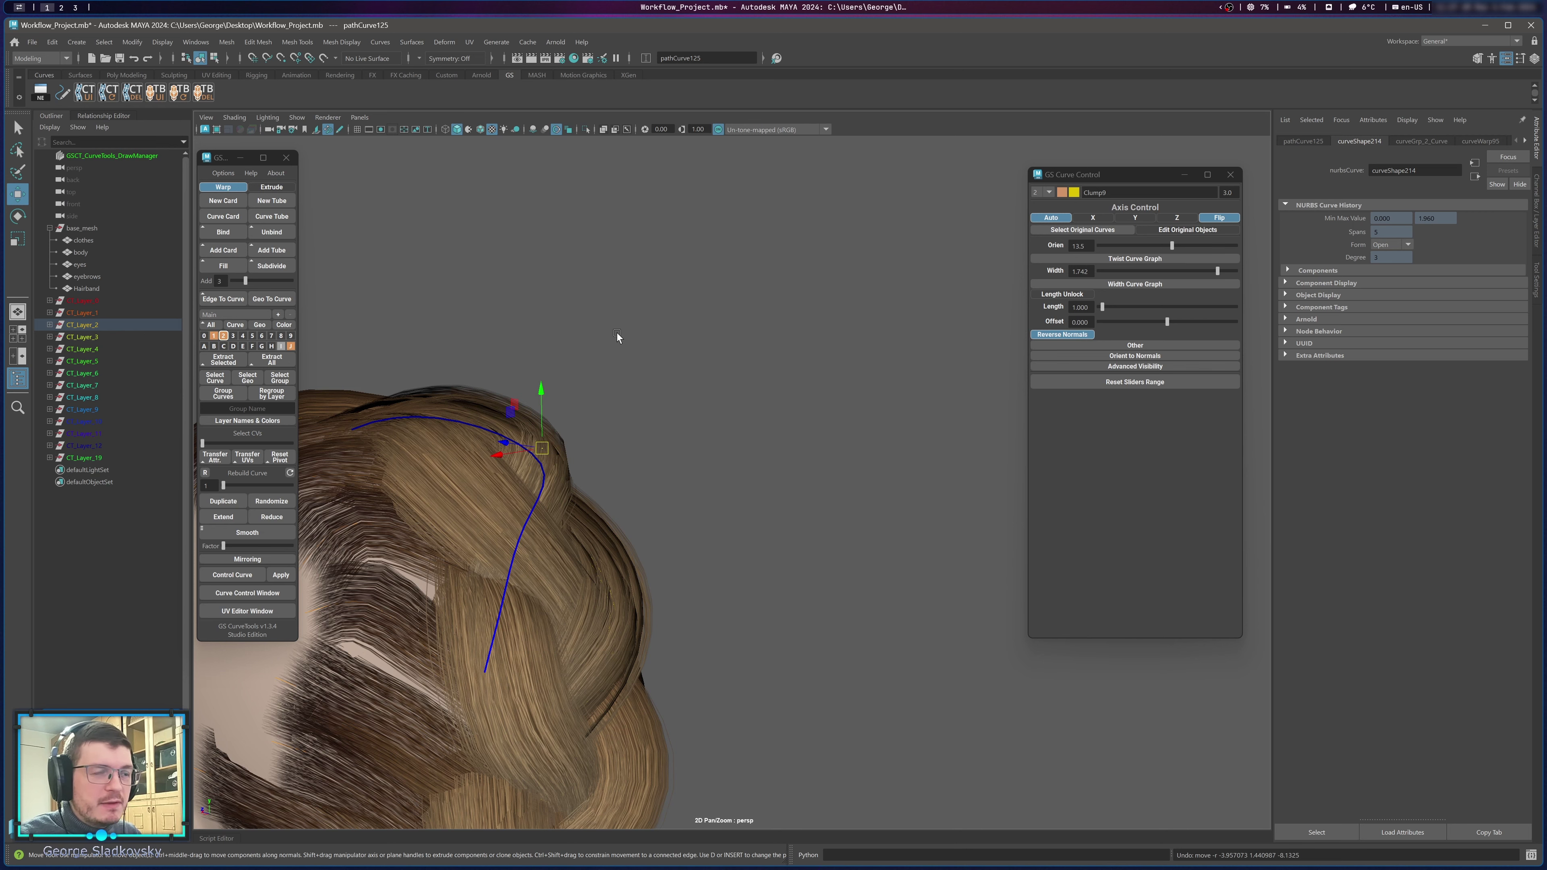
{"action": "key", "text": "q"}
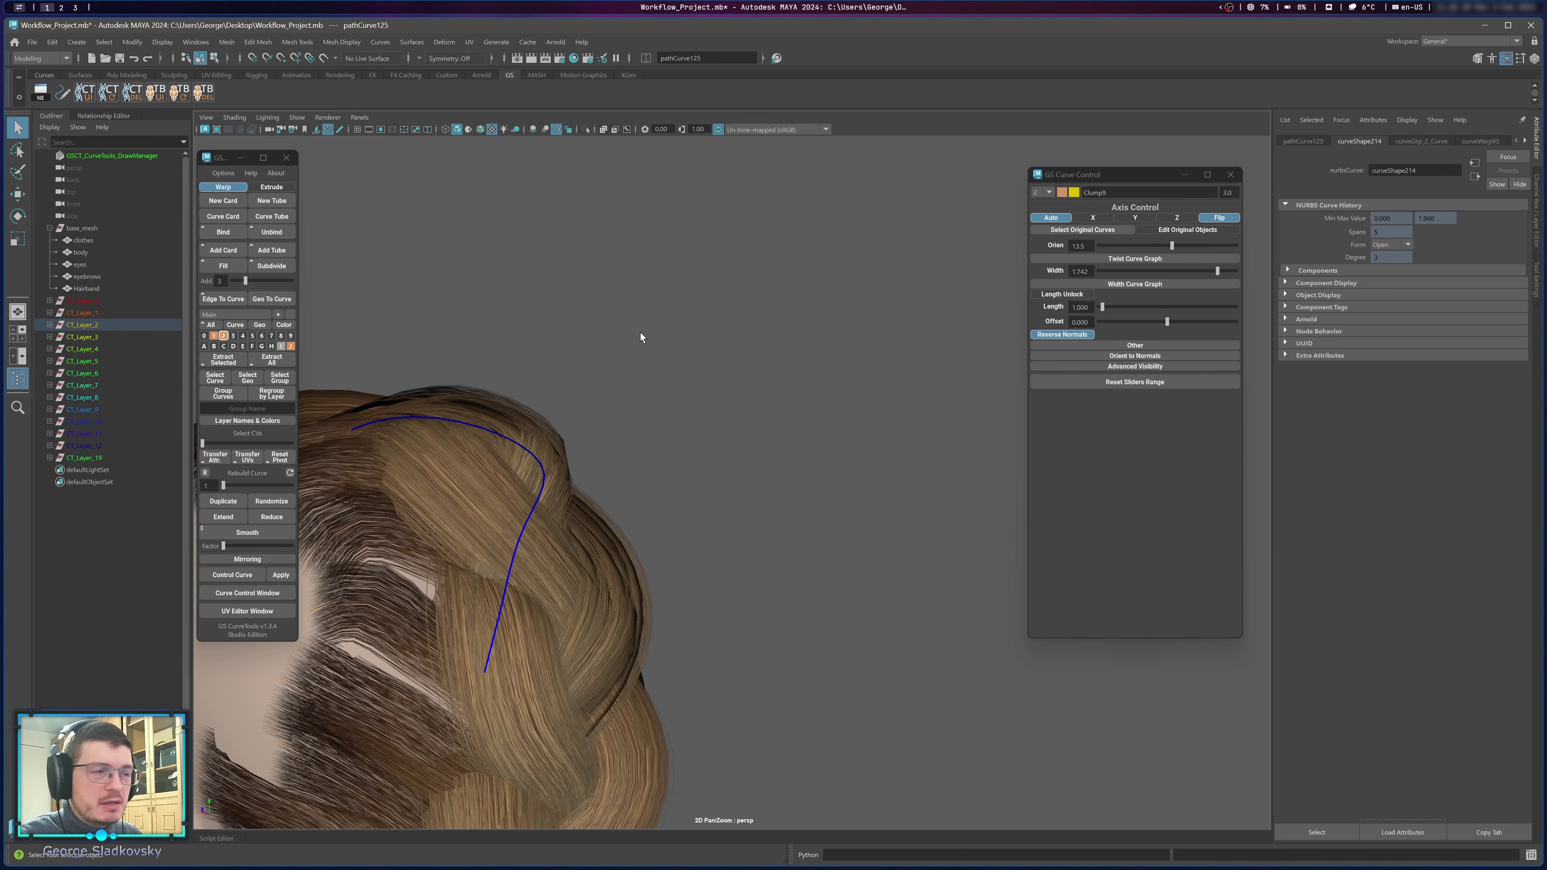
Try pulling a clump out of the braid near the nape, undo the move and clear the selection.
{"action": "left_click", "coordinate": [640, 332]}
{"action": "left_click_drag", "start_coordinate": [640, 332], "coordinate": [640, 464], "text": "alt"}
{"action": "middle_click_drag", "start_coordinate": [640, 463], "coordinate": [702, 320], "text": "alt"}
{"action": "left_click", "coordinate": [702, 321]}
{"action": "key", "text": "w"}
{"action": "left_click_drag", "start_coordinate": [702, 321], "coordinate": [850, 388], "text": "alt"}
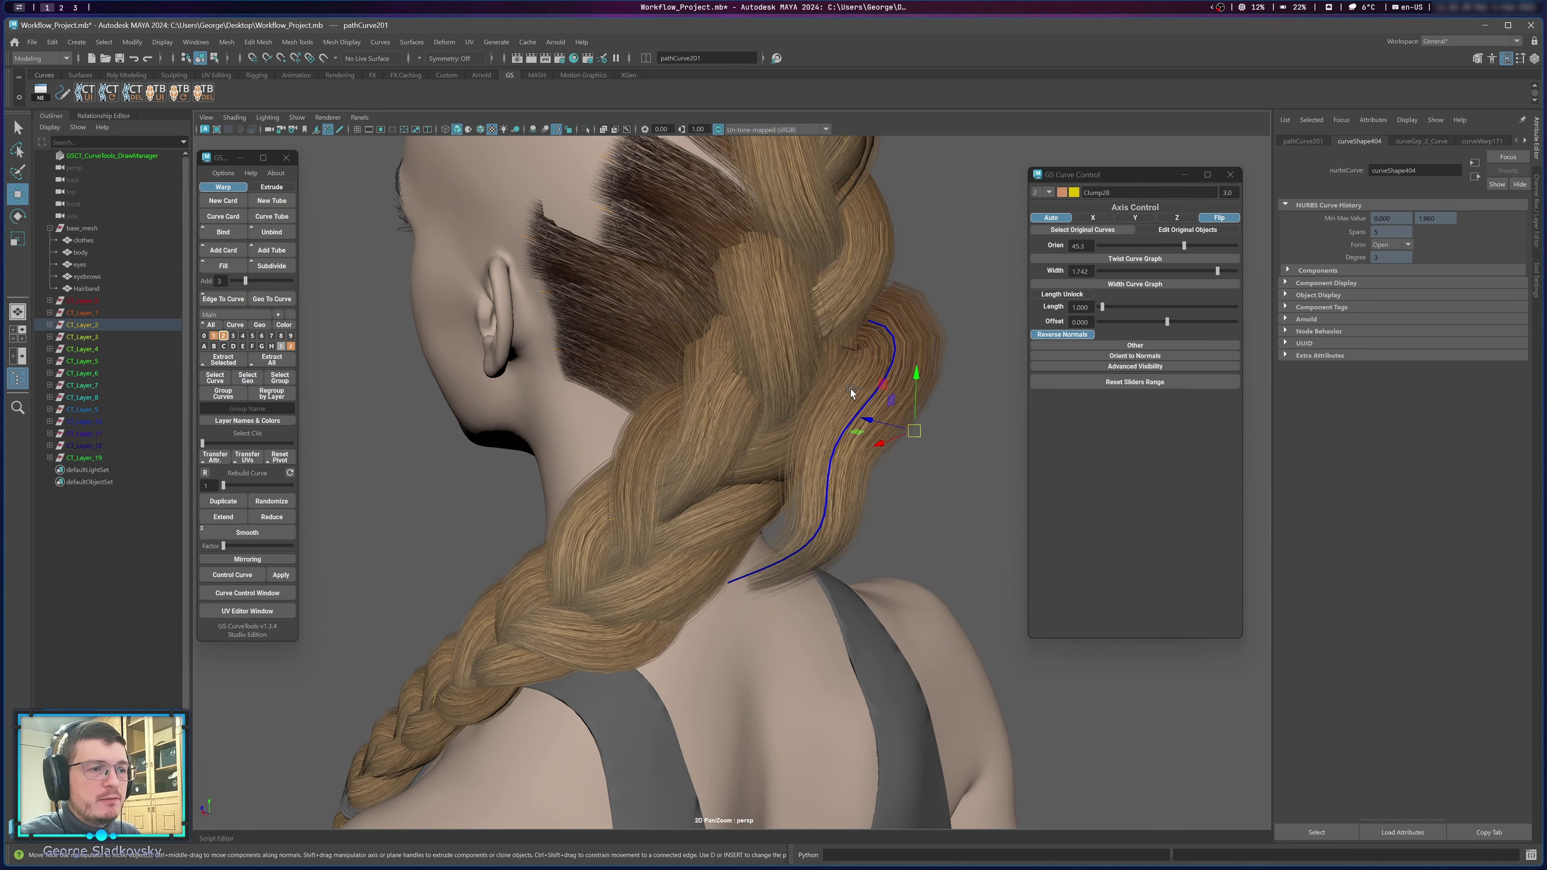
{"action": "key", "text": "ctrl+z"}
{"action": "middle_click_drag", "start_coordinate": [704, 348], "coordinate": [696, 413], "text": "alt"}
{"action": "left_click", "coordinate": [789, 532]}
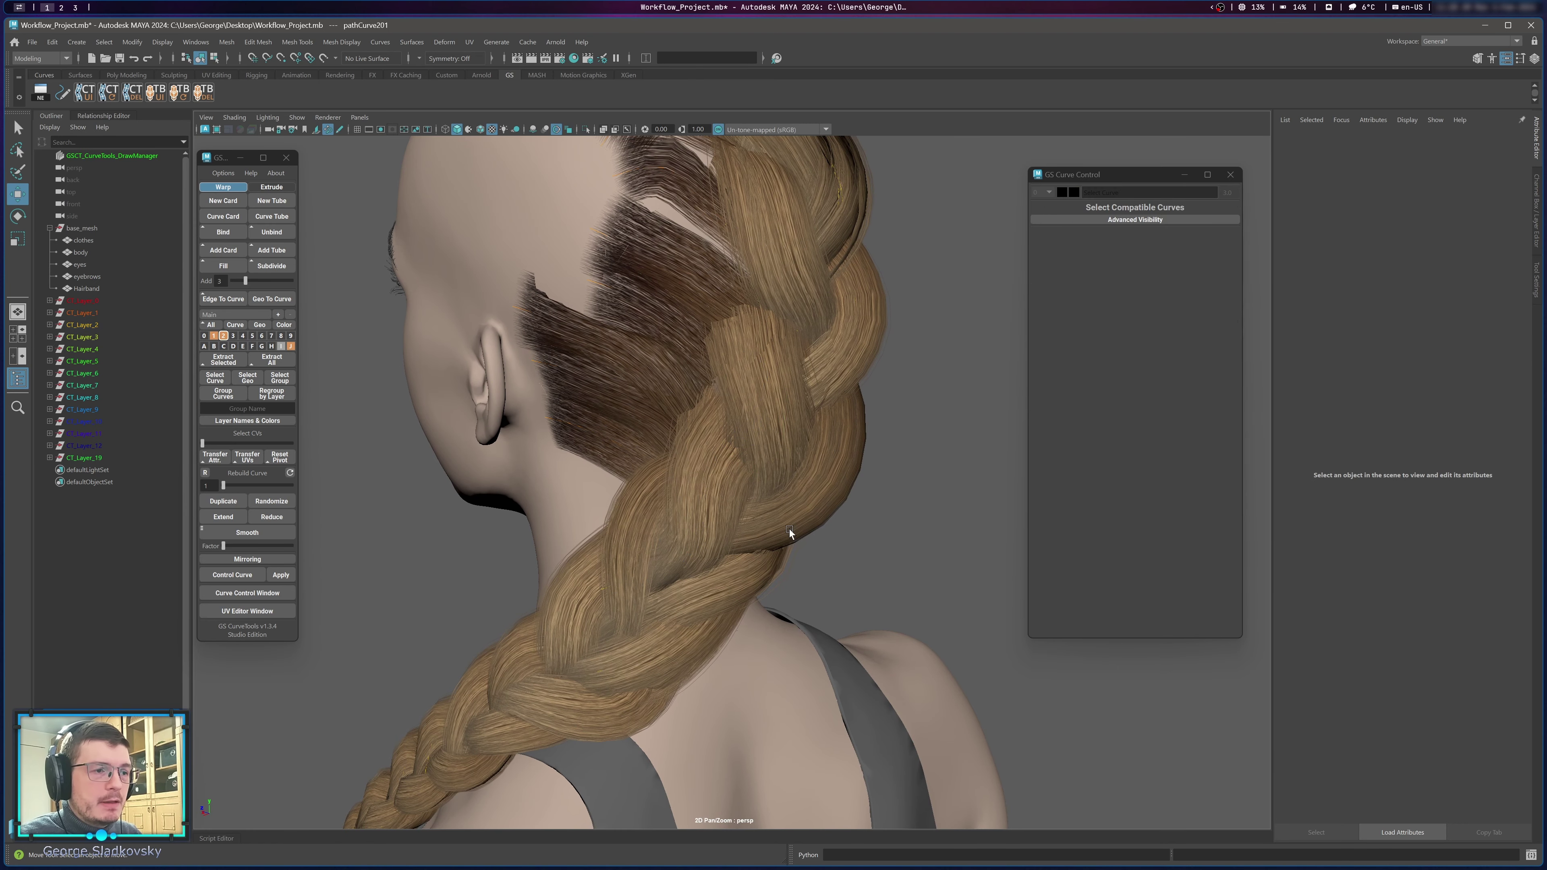
Toggle layers I and J of the Main collection to preview their hair cards, leaving both hidden.
{"action": "left_click_drag", "start_coordinate": [713, 473], "coordinate": [815, 343], "text": "alt"}
{"action": "middle_click_drag", "start_coordinate": [815, 344], "coordinate": [847, 423], "text": "alt"}
{"action": "left_click", "coordinate": [290, 345]}
{"action": "scroll", "coordinate": [853, 413], "scroll_direction": "down", "scroll_amount": 3}
{"action": "left_click_drag", "start_coordinate": [859, 404], "coordinate": [780, 427], "text": "alt"}
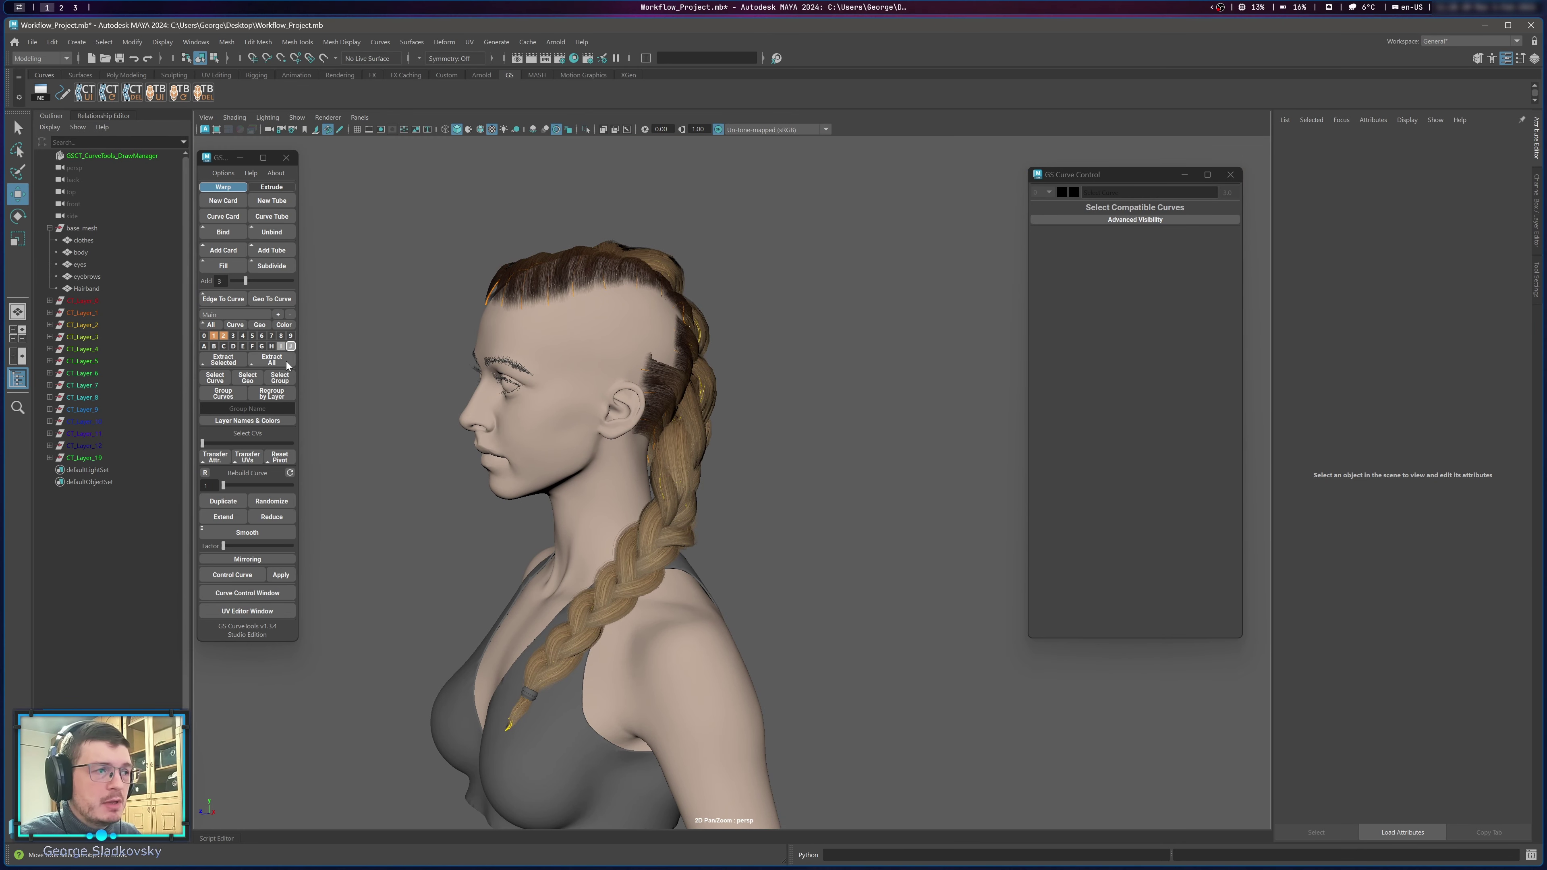
{"action": "left_click", "coordinate": [281, 346]}
{"action": "left_click", "coordinate": [281, 347]}
{"action": "left_click", "coordinate": [290, 346]}
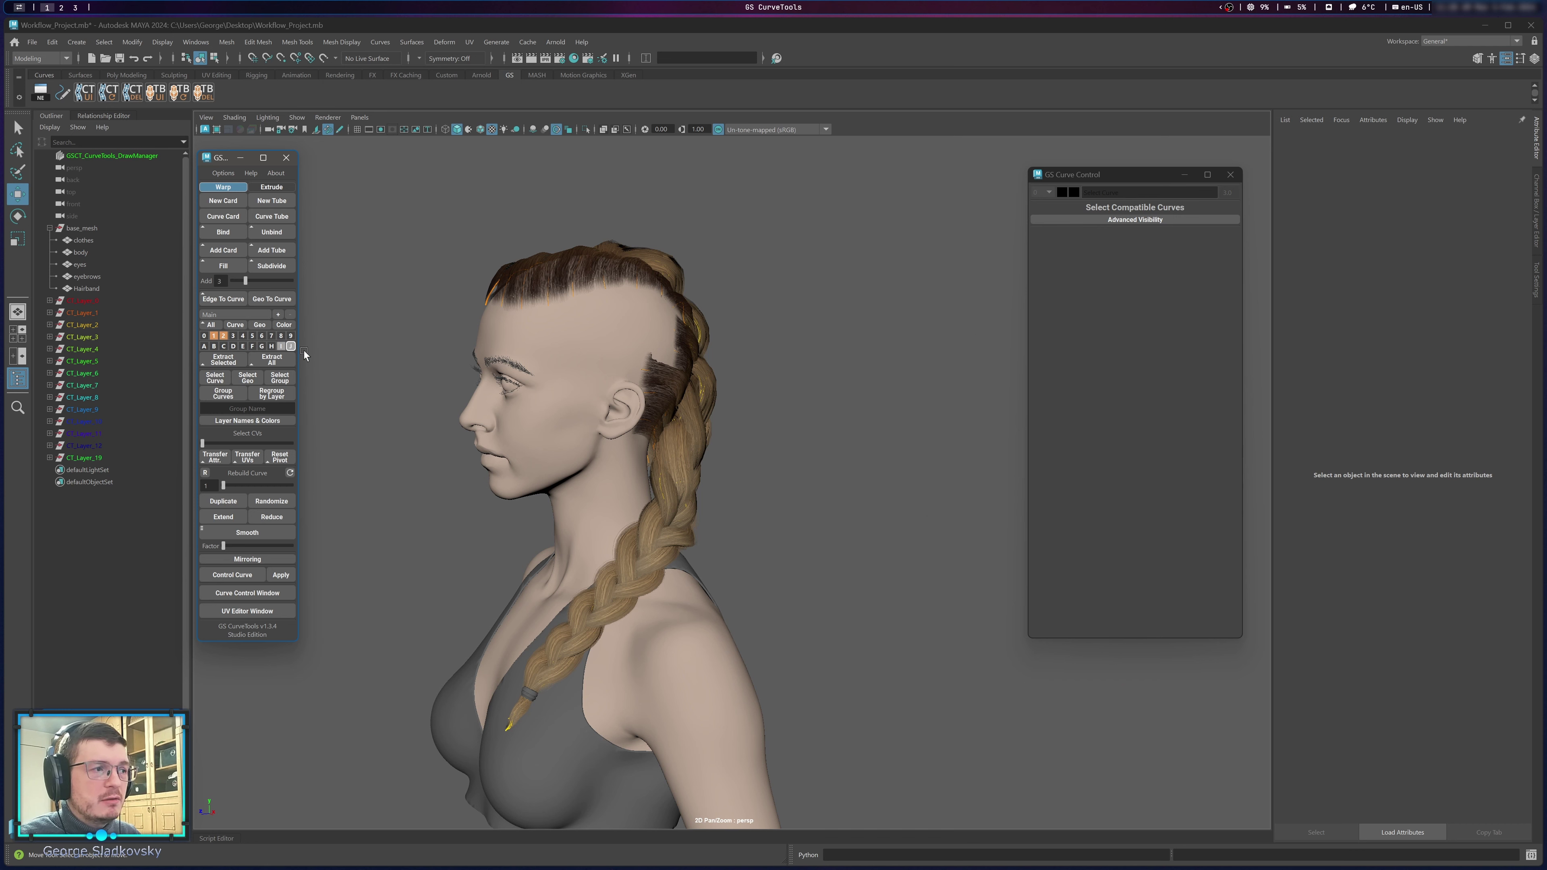
{"action": "left_click", "coordinate": [290, 348]}
{"action": "scroll", "coordinate": [715, 445], "scroll_direction": "up", "scroll_amount": 3}
{"action": "left_click", "coordinate": [716, 445]}
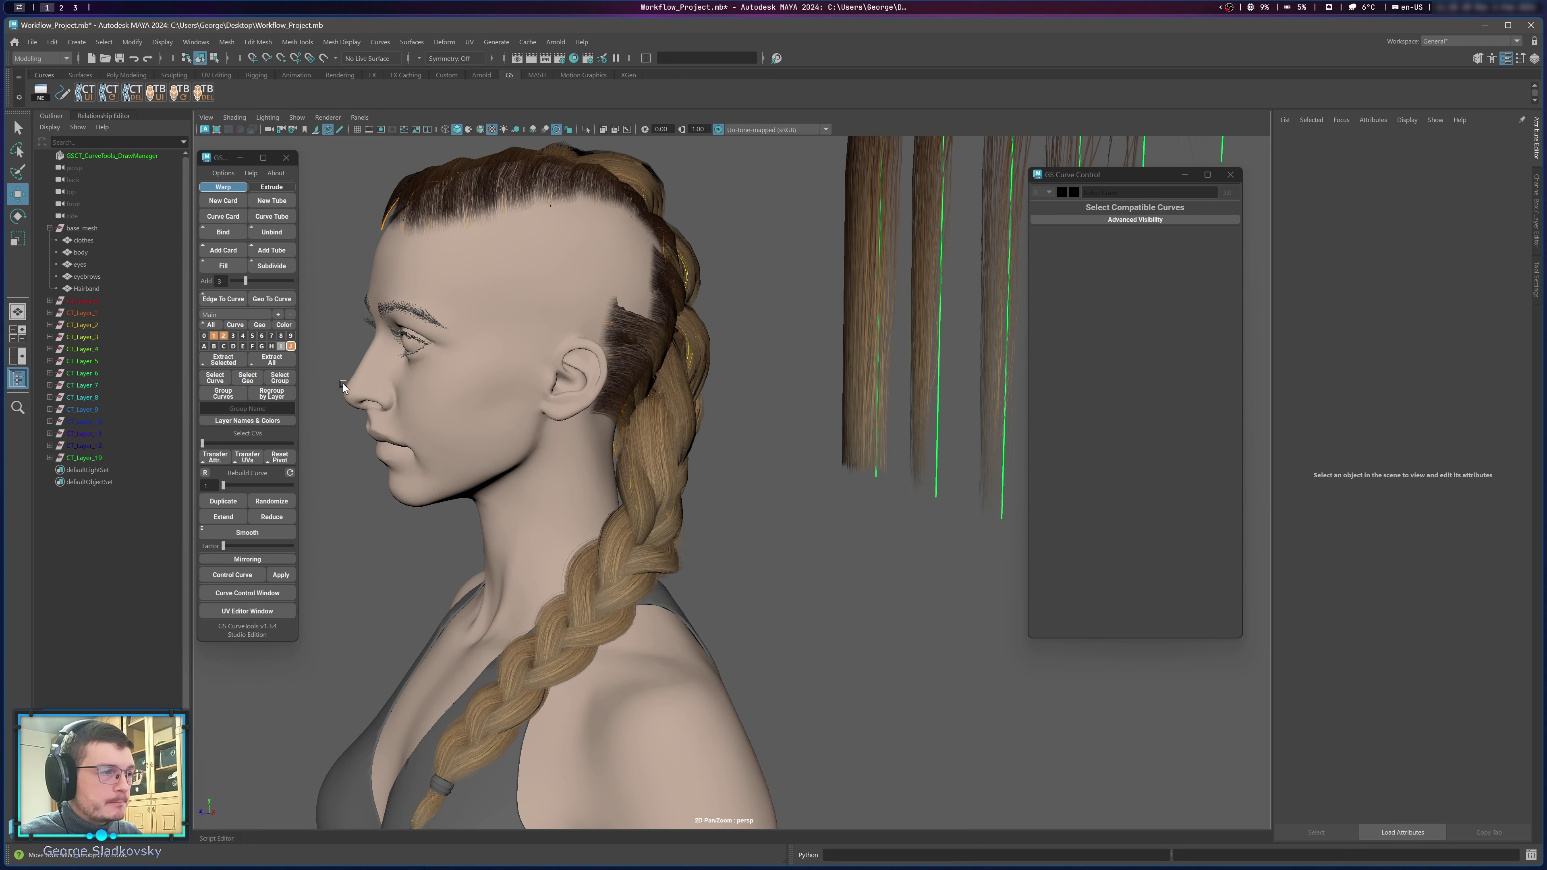
{"action": "left_click", "coordinate": [290, 346]}
Try dragging a clump out from the back of the braid, undo it and deselect the clump.
{"action": "left_click", "coordinate": [698, 384]}
{"action": "left_click_drag", "start_coordinate": [659, 309], "coordinate": [838, 318]}
{"action": "middle_click_drag", "start_coordinate": [889, 354], "coordinate": [769, 443], "text": "alt"}
{"action": "scroll", "coordinate": [797, 368], "scroll_direction": "up", "scroll_amount": 3}
{"action": "left_click_drag", "start_coordinate": [797, 368], "coordinate": [887, 322], "text": "alt"}
{"action": "key", "text": "ctrl+z"}
{"action": "left_click", "coordinate": [484, 352]}
{"action": "left_click", "coordinate": [506, 221]}
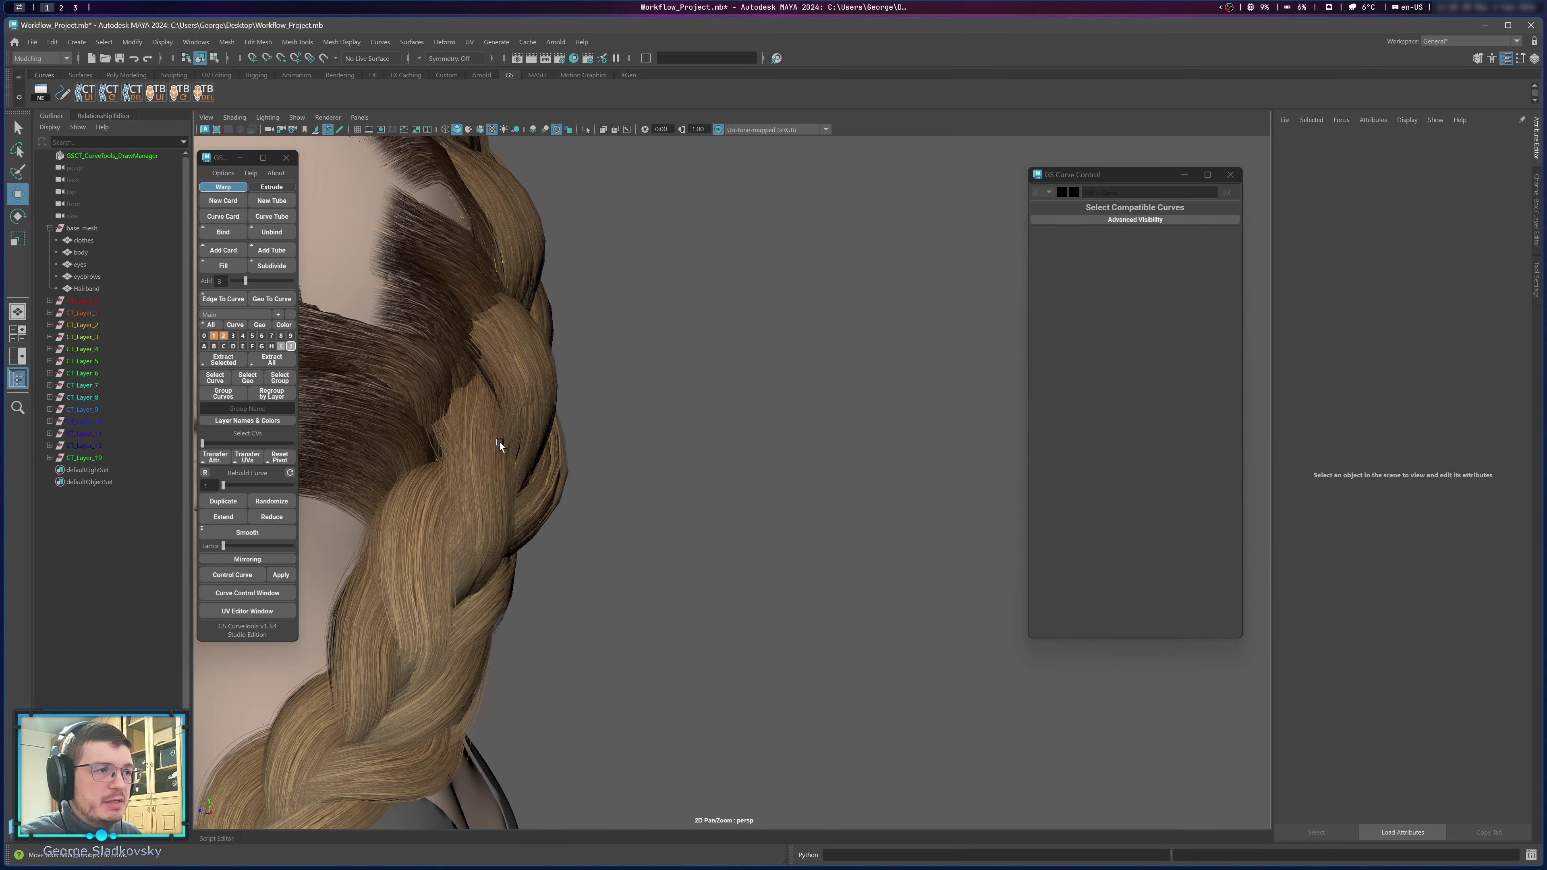
Try moving the braid clump behind the ear out beside the head for a close-up, and undo the move.
{"action": "middle_click_drag", "start_coordinate": [707, 293], "coordinate": [751, 212], "text": "alt"}
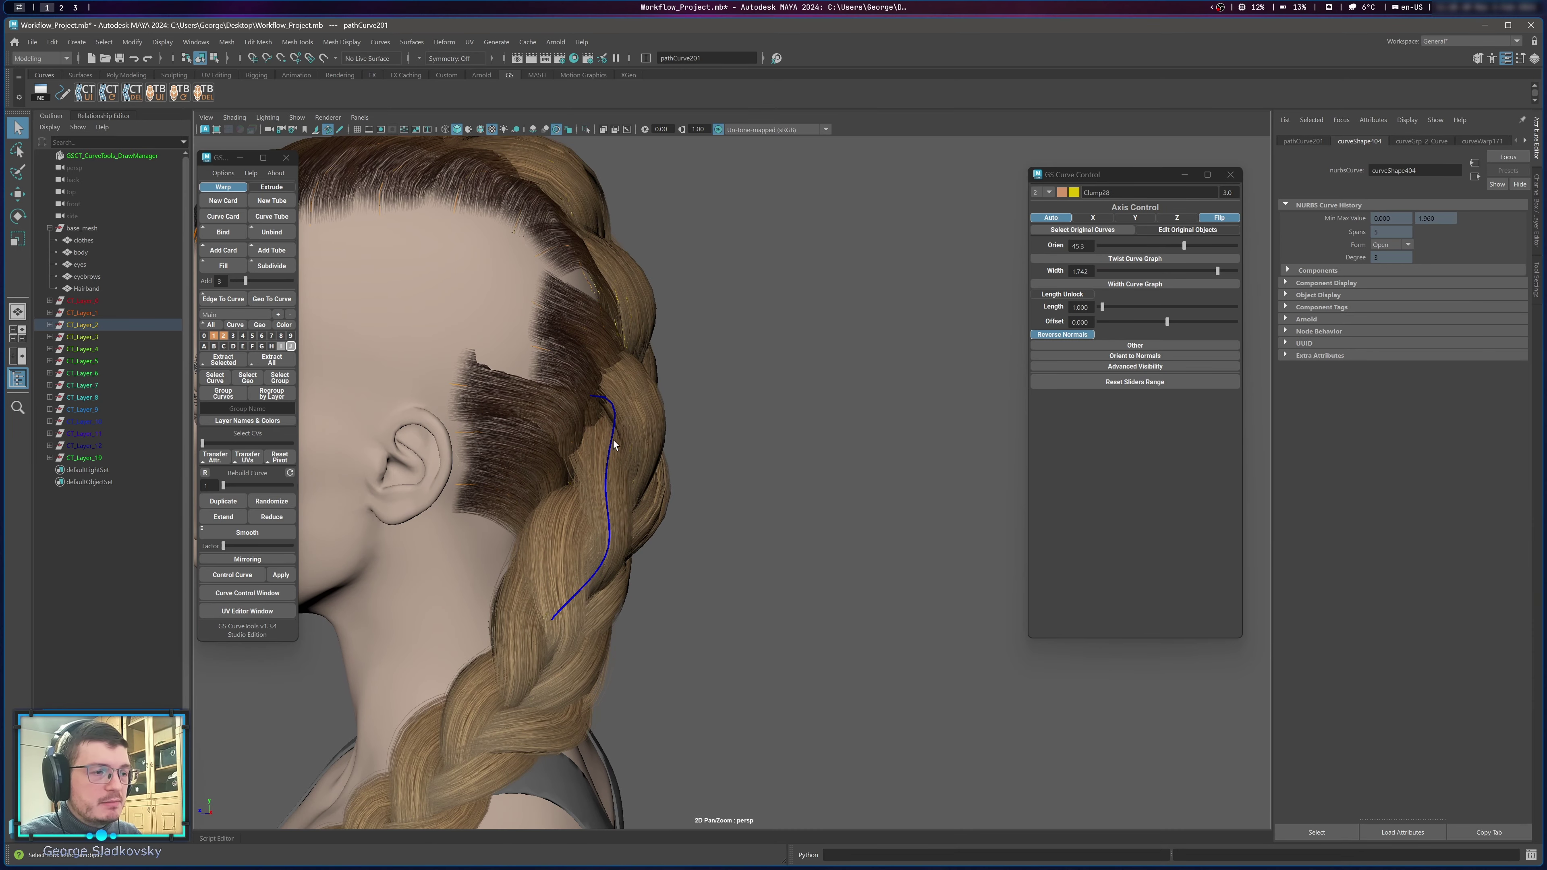
{"action": "key", "text": "w"}
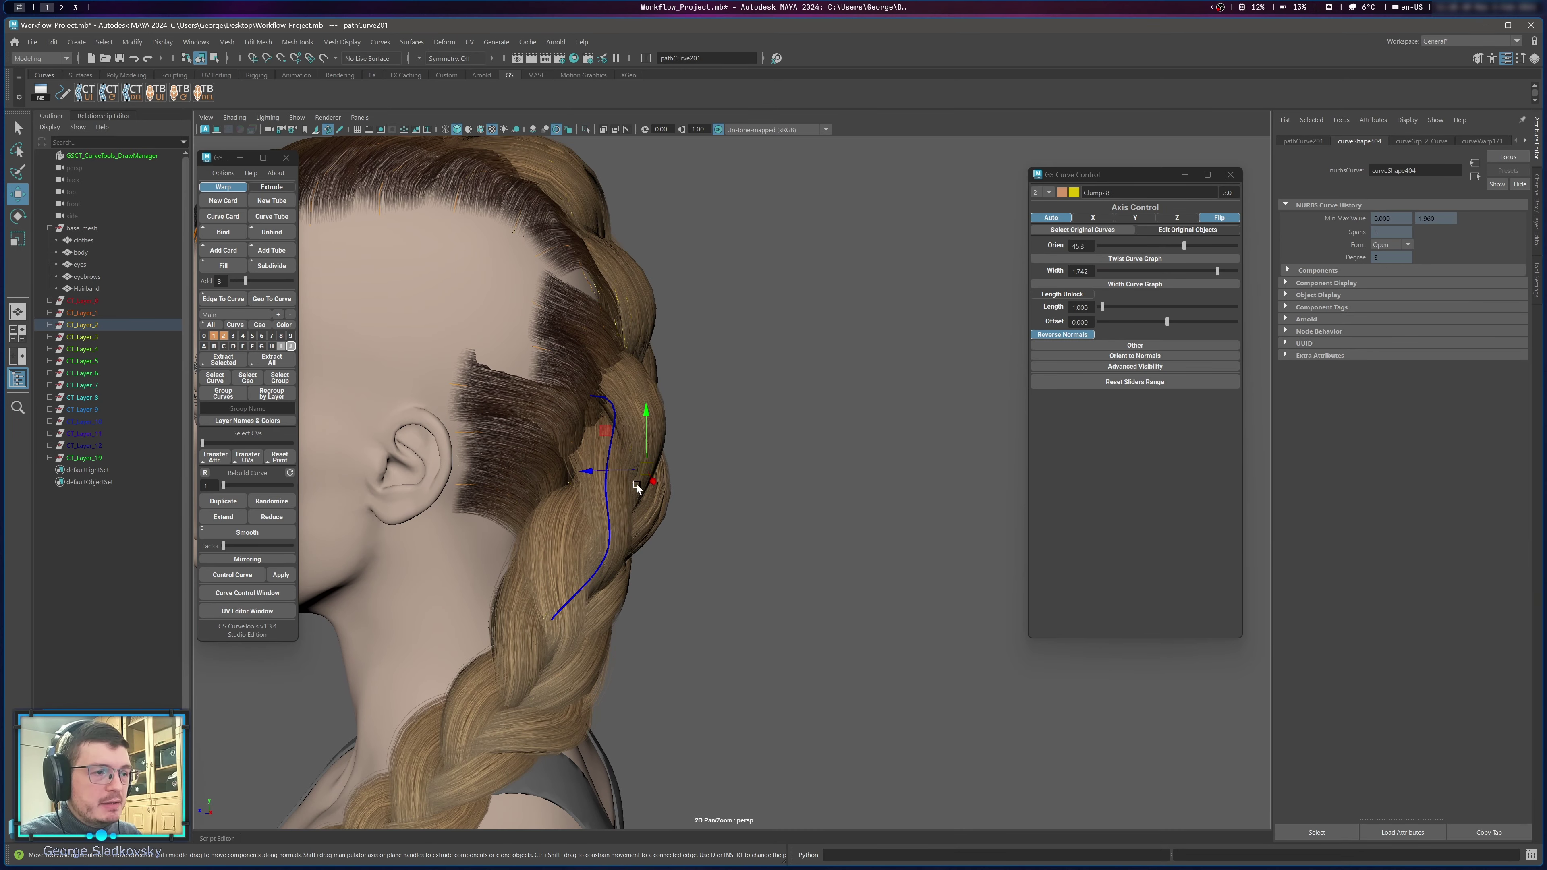
{"action": "left_click_drag", "start_coordinate": [642, 475], "coordinate": [839, 411]}
{"action": "key", "text": "f"}
{"action": "left_click_drag", "start_coordinate": [881, 340], "coordinate": [852, 288], "text": "alt"}
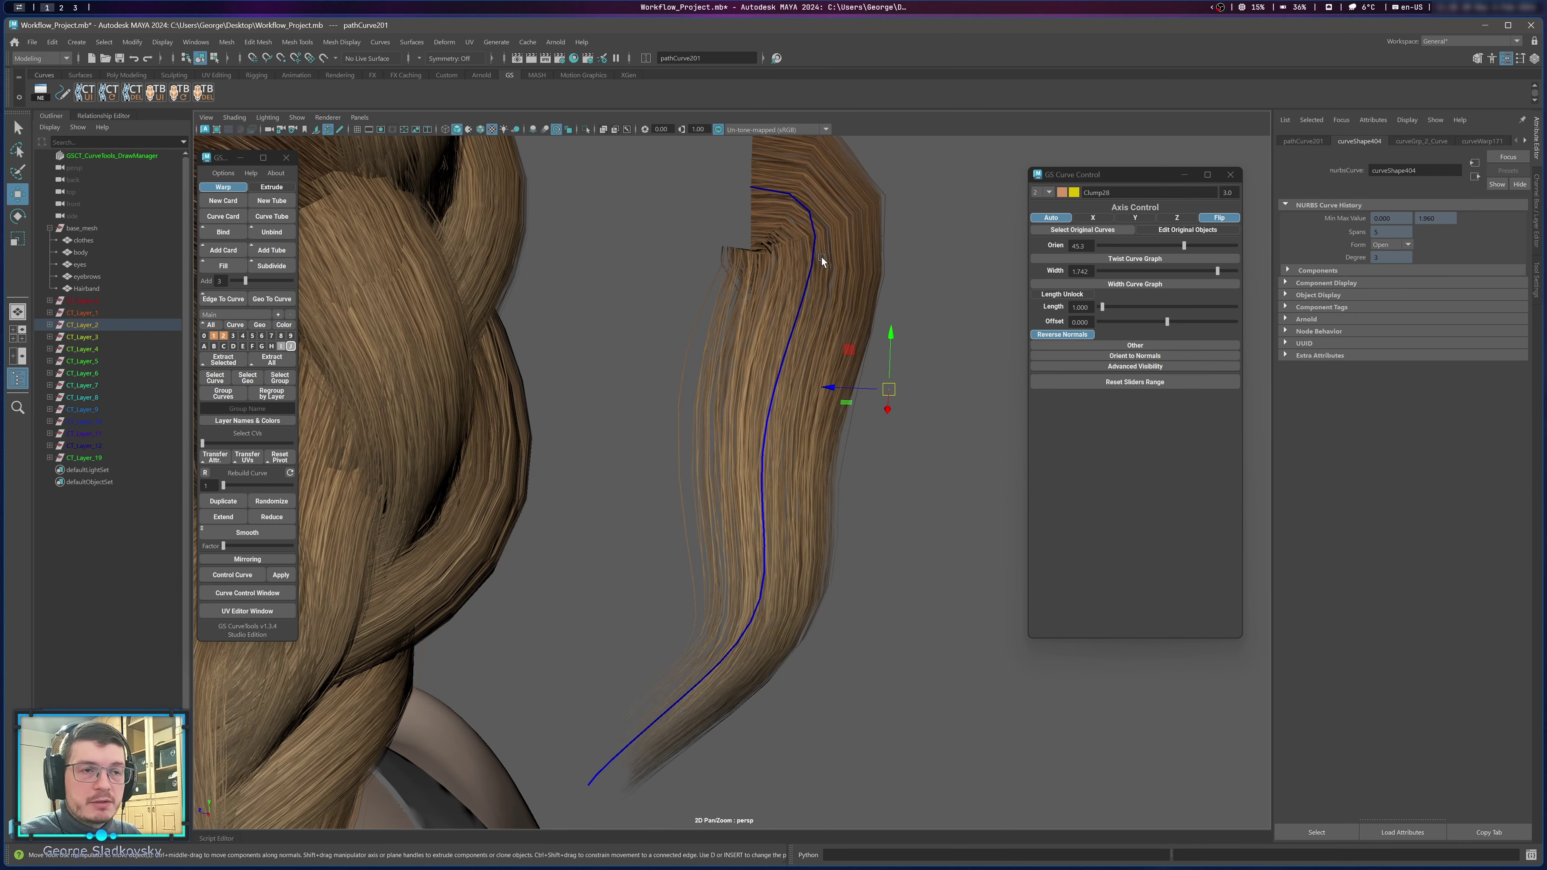
{"action": "key", "text": "ctrl+z"}
{"action": "left_click", "coordinate": [818, 278]}
Show layers I and J of the Main collection to display the hair card library beside the character.
{"action": "key", "text": "a"}
{"action": "left_click_drag", "start_coordinate": [758, 310], "coordinate": [872, 311], "text": "alt"}
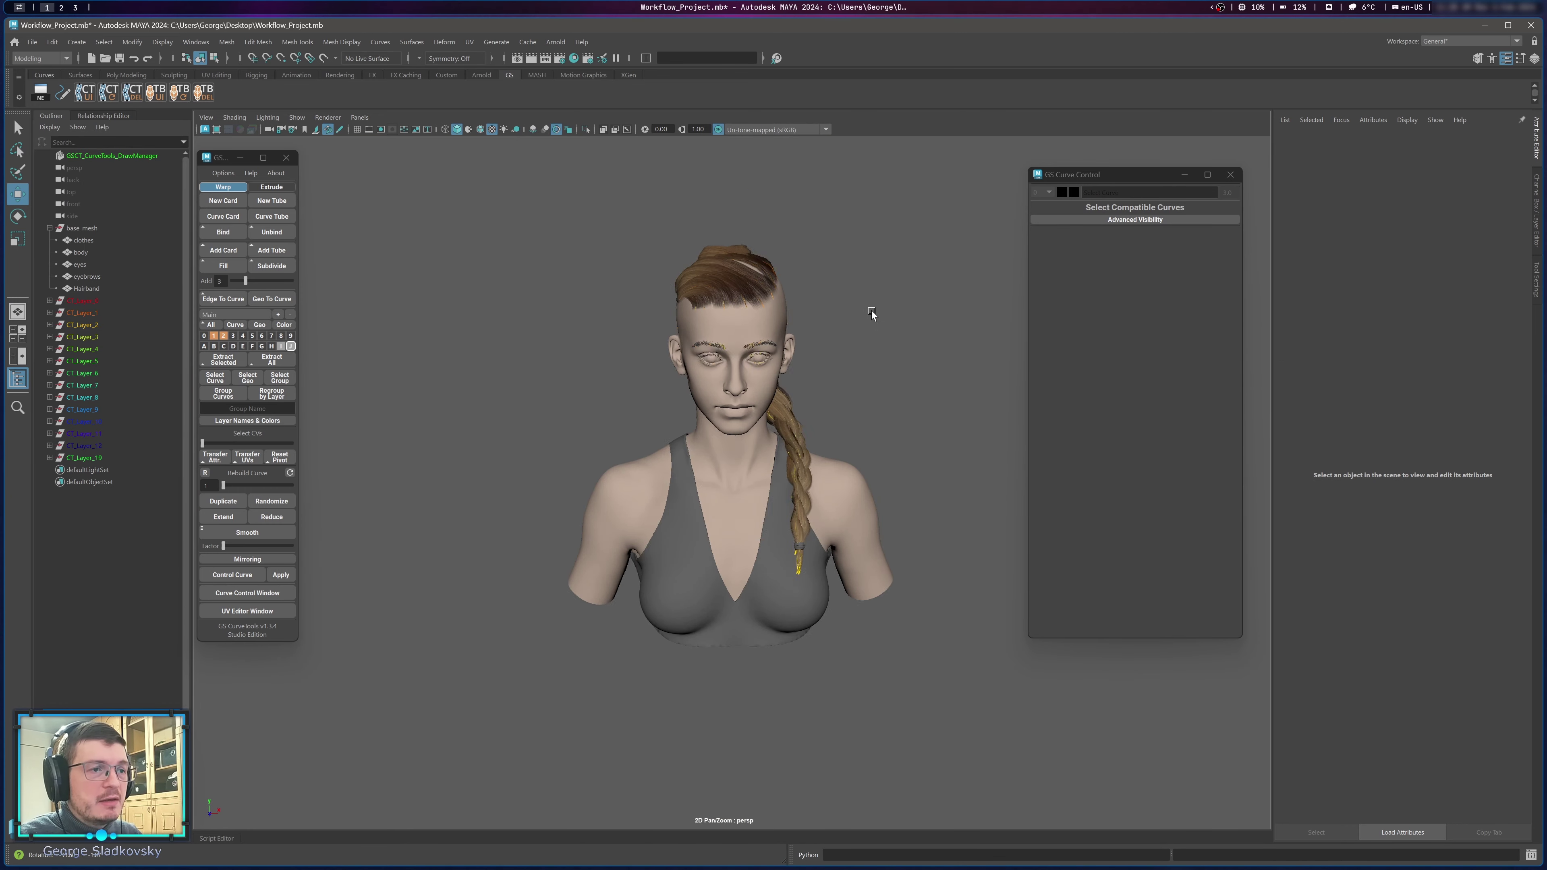
{"action": "middle_click_drag", "start_coordinate": [872, 311], "coordinate": [677, 383], "text": "alt"}
{"action": "scroll", "coordinate": [655, 365], "scroll_direction": "up", "scroll_amount": 3}
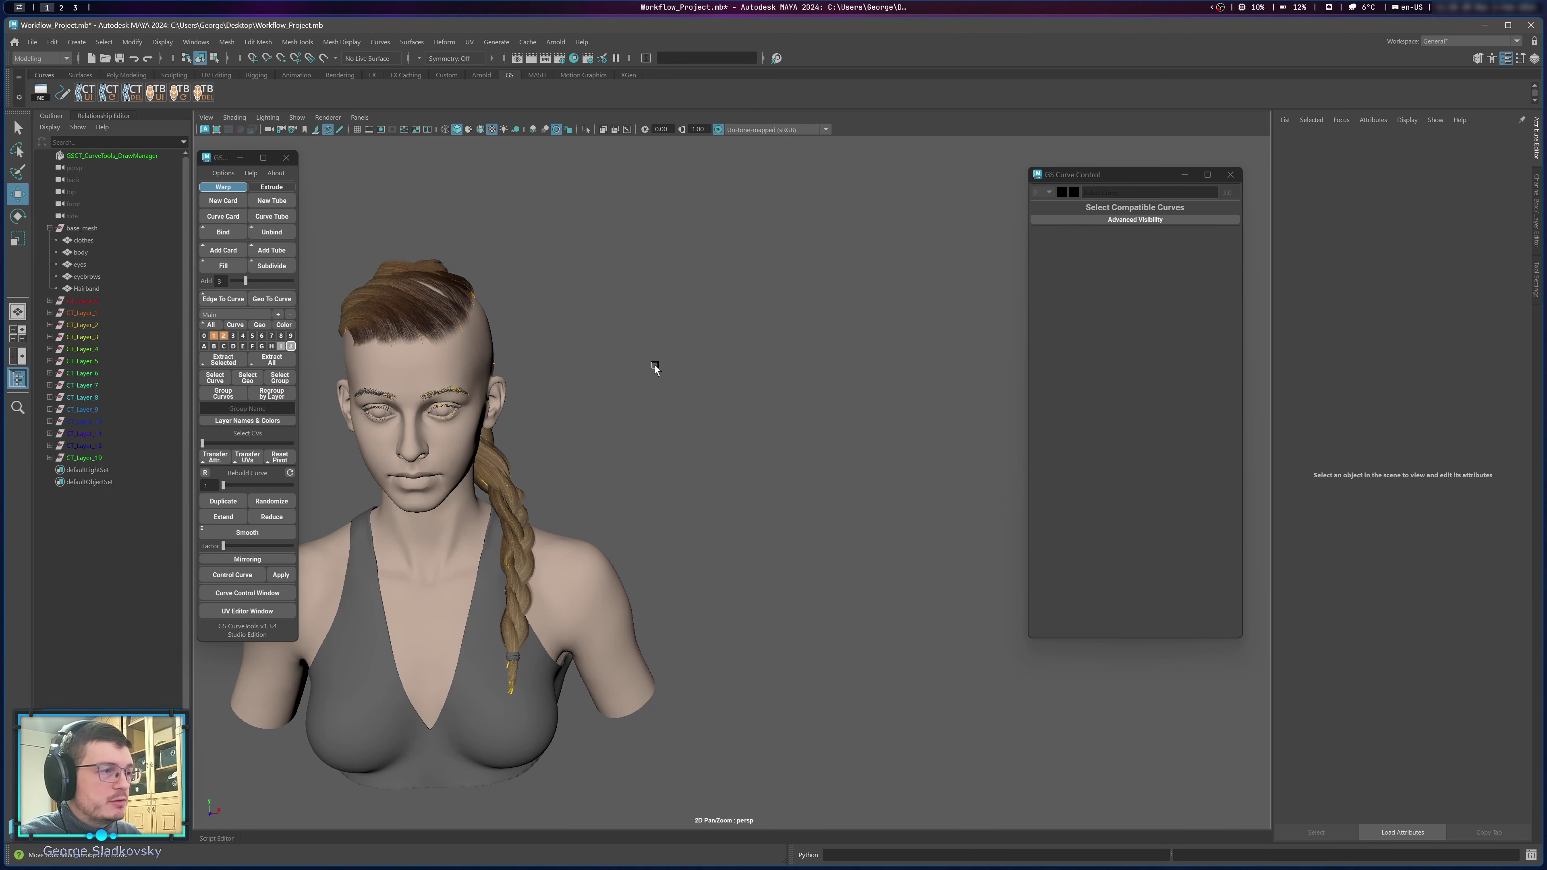
{"action": "left_click", "coordinate": [290, 346]}
{"action": "left_click", "coordinate": [282, 347]}
{"action": "middle_click_drag", "start_coordinate": [758, 317], "coordinate": [558, 425], "text": "alt"}
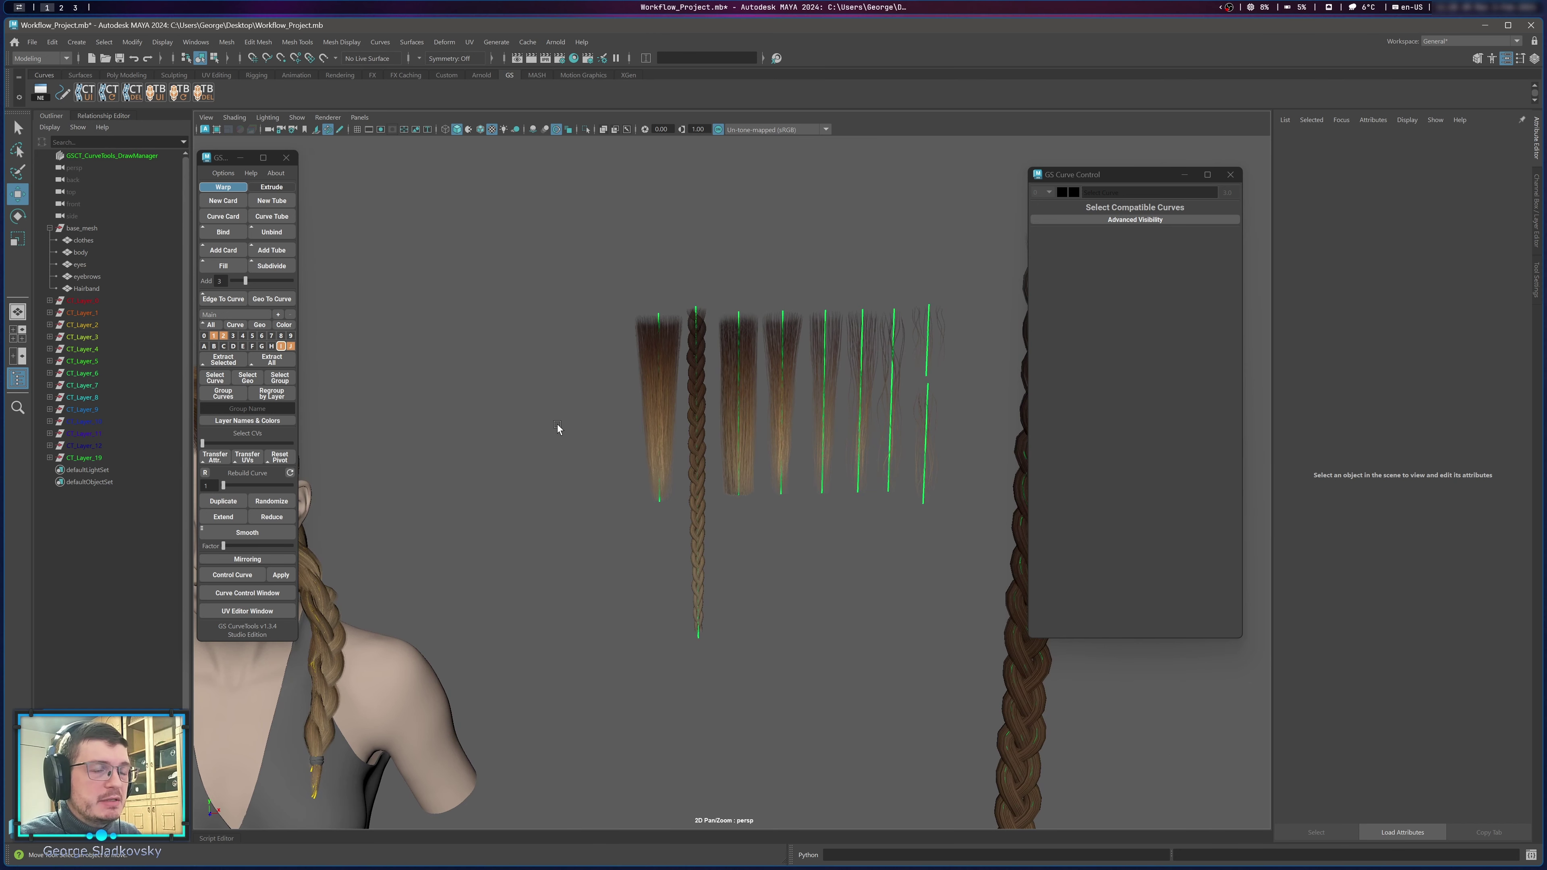
Examine the first wide hair card of the library up close and compare it with the character's hair.
{"action": "left_click_drag", "start_coordinate": [647, 345], "coordinate": [602, 300]}
{"action": "key", "text": "ctrl+z"}
{"action": "key", "text": "f"}
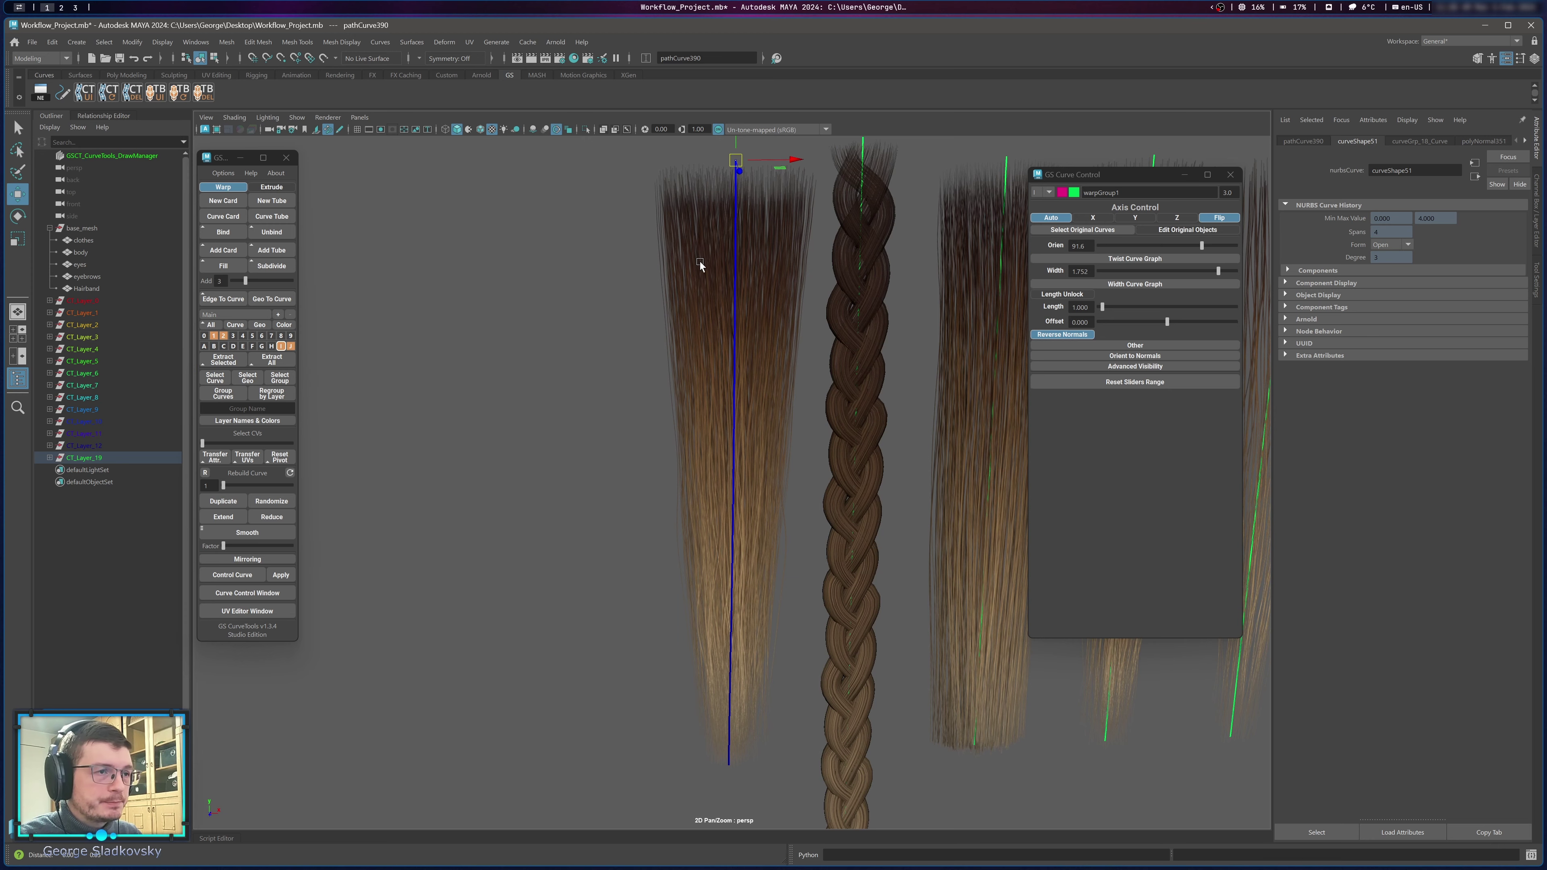
{"action": "middle_click_drag", "start_coordinate": [699, 261], "coordinate": [680, 295], "text": "alt"}
{"action": "right_click_drag", "start_coordinate": [681, 295], "coordinate": [641, 343], "text": "alt"}
{"action": "middle_click_drag", "start_coordinate": [652, 354], "coordinate": [1050, 243], "text": "alt"}
{"action": "right_click_drag", "start_coordinate": [579, 426], "coordinate": [533, 462], "text": "alt"}
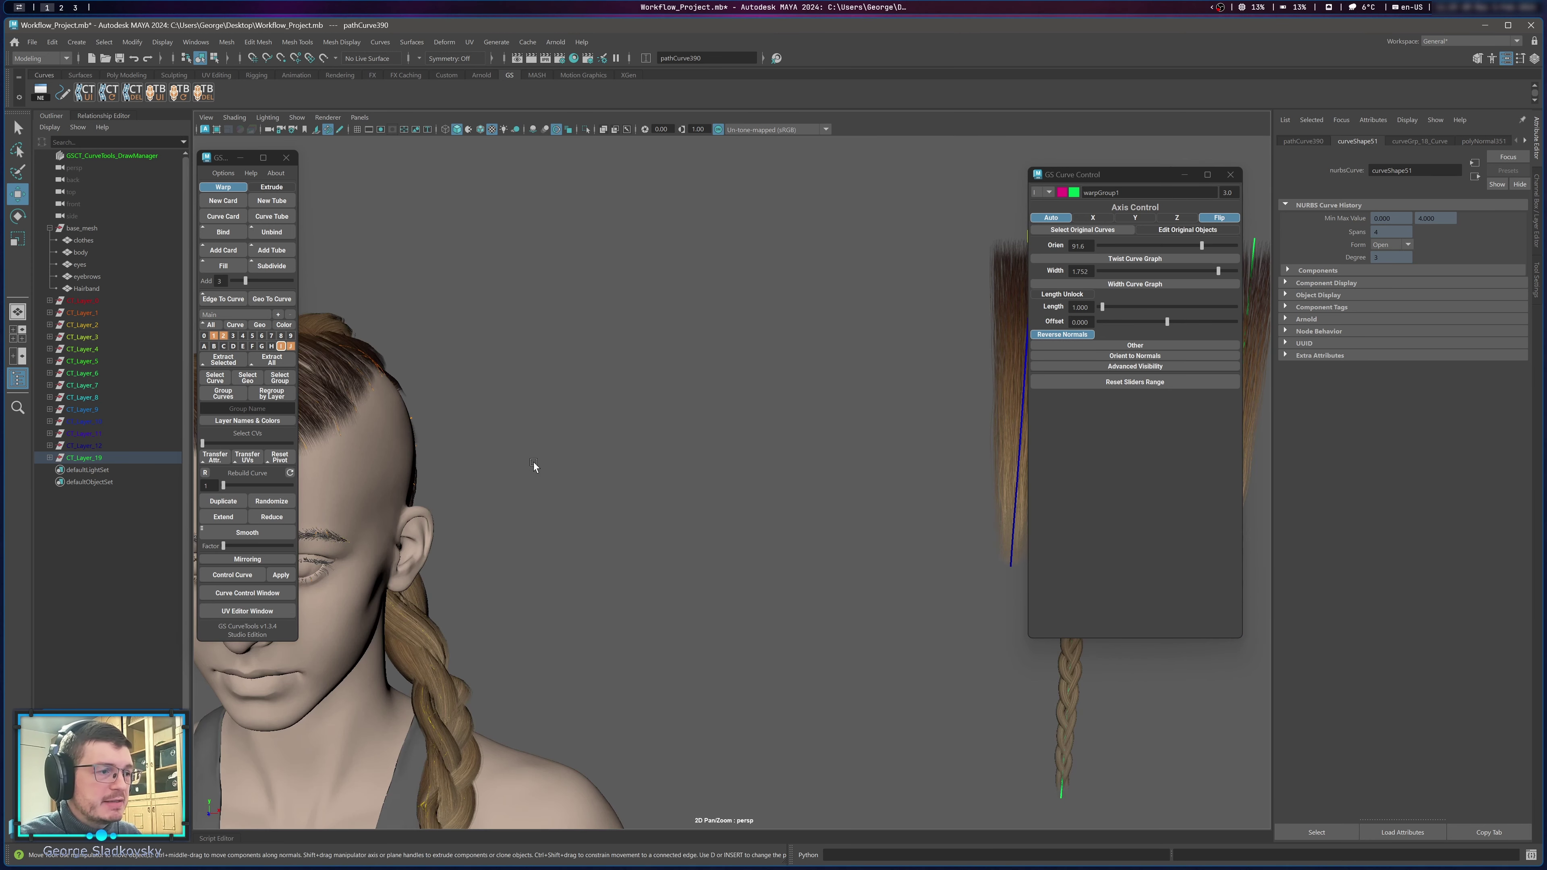
{"action": "middle_click_drag", "start_coordinate": [753, 339], "coordinate": [498, 398], "text": "alt"}
{"action": "right_click_drag", "start_coordinate": [498, 397], "coordinate": [782, 318], "text": "alt"}
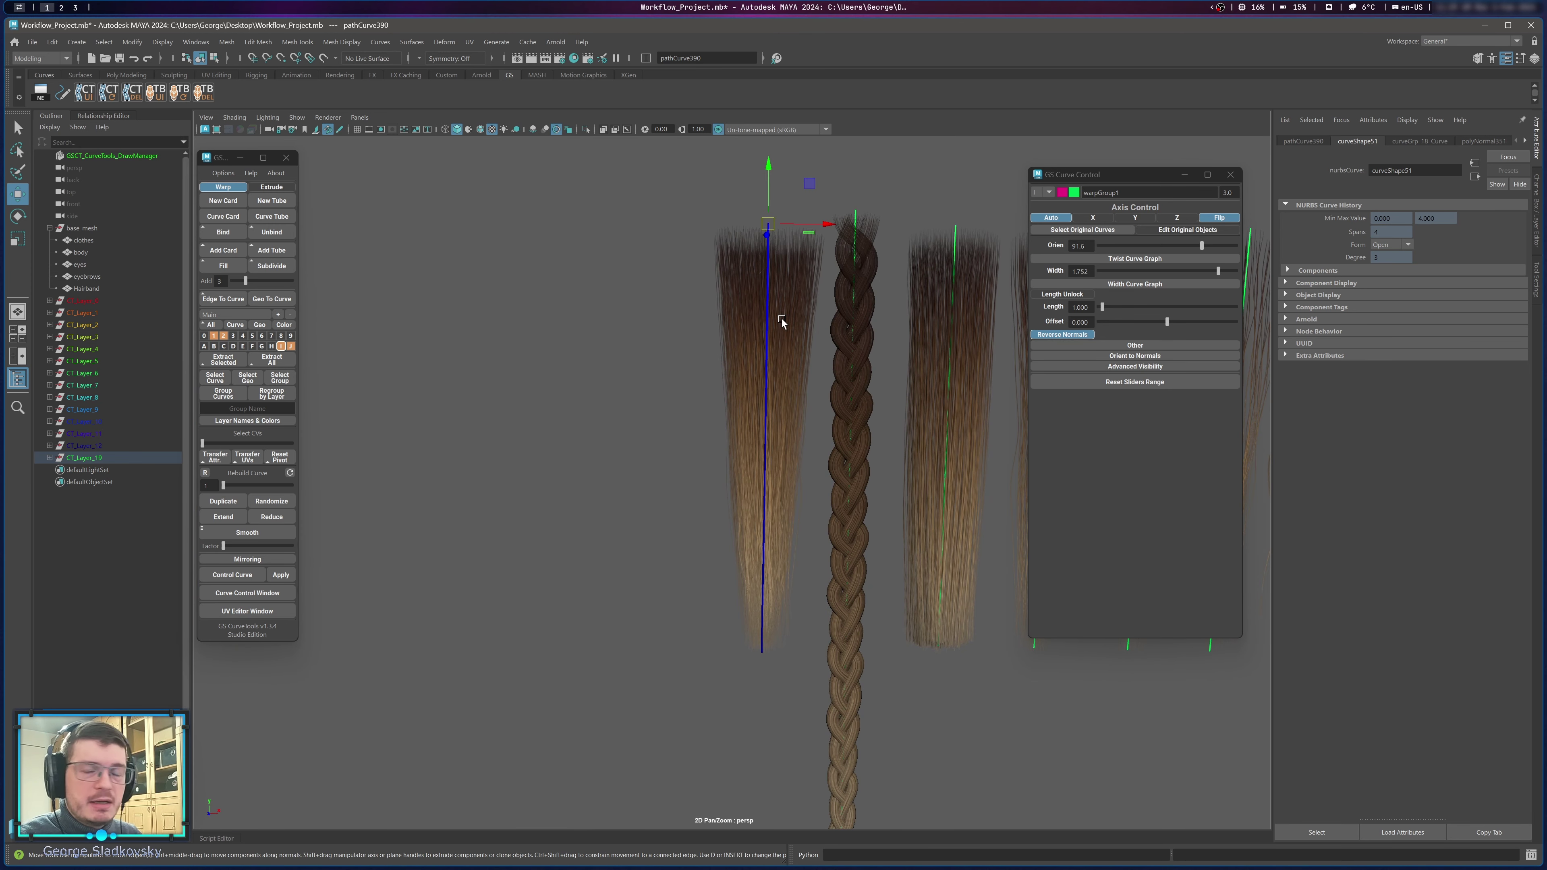
{"action": "middle_click_drag", "start_coordinate": [782, 318], "coordinate": [694, 350], "text": "alt"}
{"action": "middle_click_drag", "start_coordinate": [611, 299], "coordinate": [626, 298], "text": "alt"}
{"action": "scroll", "coordinate": [724, 331], "scroll_direction": "up", "scroll_amount": 2}
{"action": "scroll", "coordinate": [748, 304], "scroll_direction": "down", "scroll_amount": 1}
Switch to the front view and draw a freehand vertical curve beside the first hair card, about as long as the card.
{"action": "left_click", "coordinate": [601, 378]}
{"action": "key", "text": "space"}
{"action": "left_click_drag", "start_coordinate": [601, 378], "coordinate": [601, 398]}
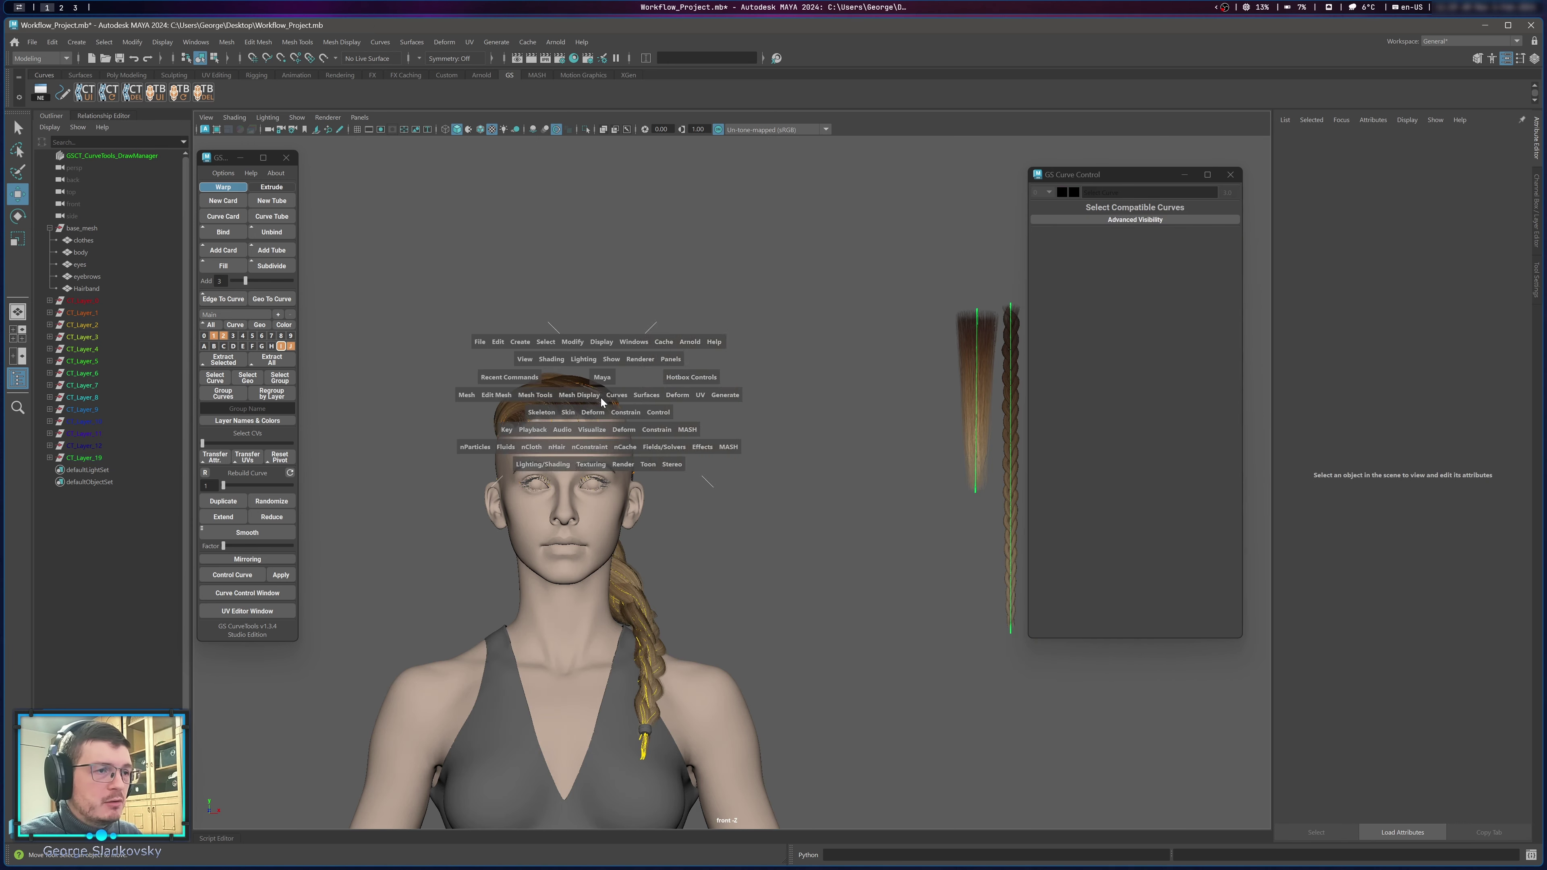
{"action": "scroll", "coordinate": [600, 398], "scroll_direction": "down", "scroll_amount": 1}
{"action": "middle_click_drag", "start_coordinate": [914, 779], "coordinate": [709, 665], "text": "alt"}
{"action": "middle_click_drag", "start_coordinate": [636, 349], "coordinate": [709, 491], "text": "alt"}
{"action": "scroll", "coordinate": [670, 411], "scroll_direction": "up", "scroll_amount": 4}
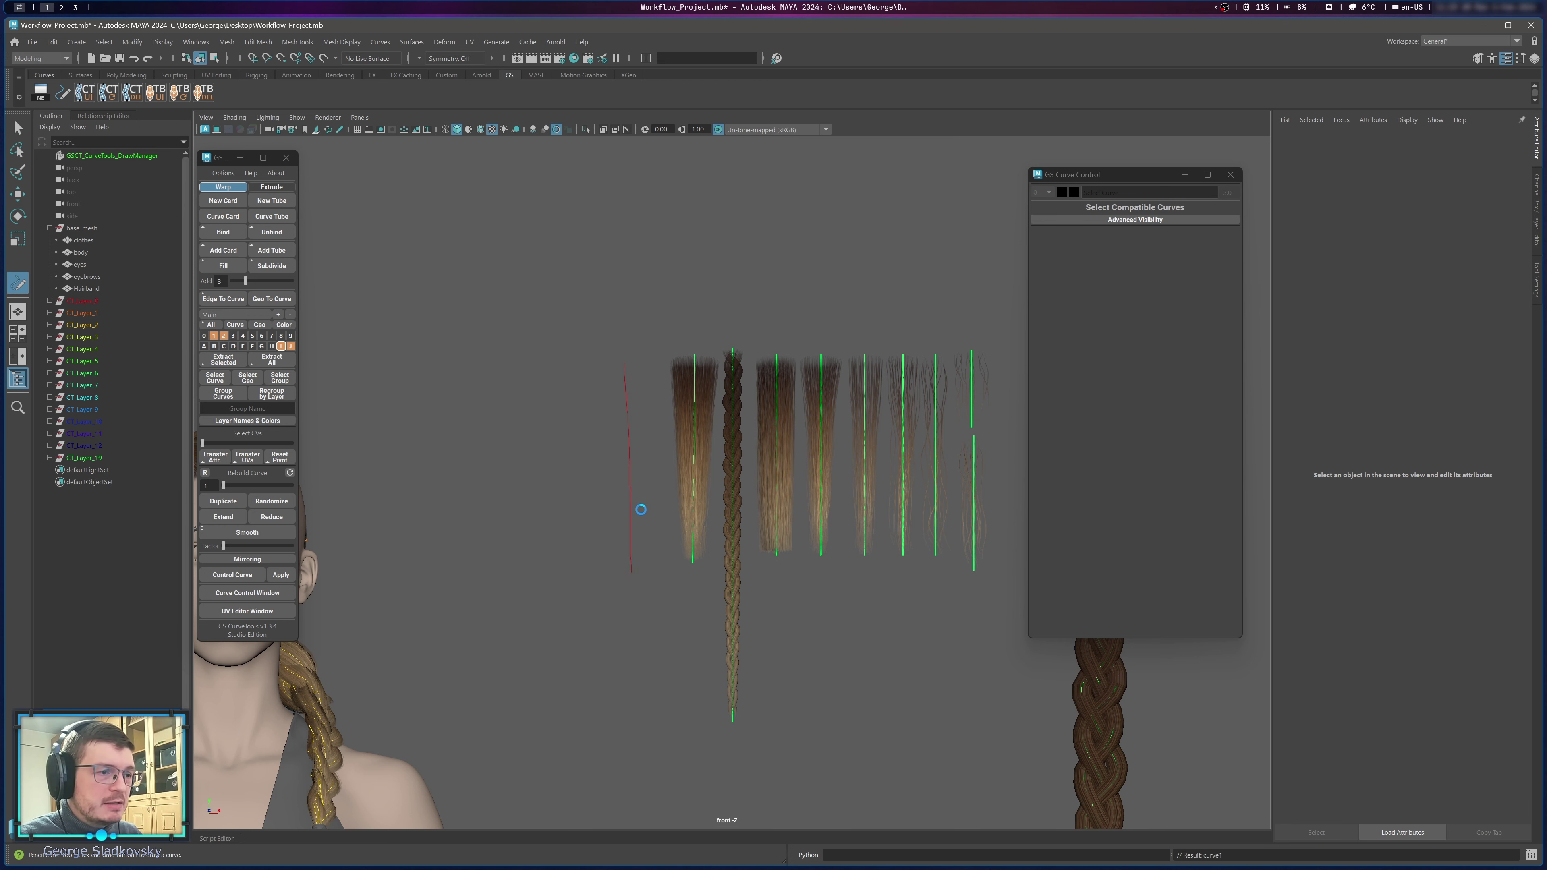
{"action": "key", "text": "q"}
Rebuild the drawn curve with a value of 7 and scale all its control vertices horizontally to straighten it.
{"action": "left_click", "coordinate": [229, 485]}
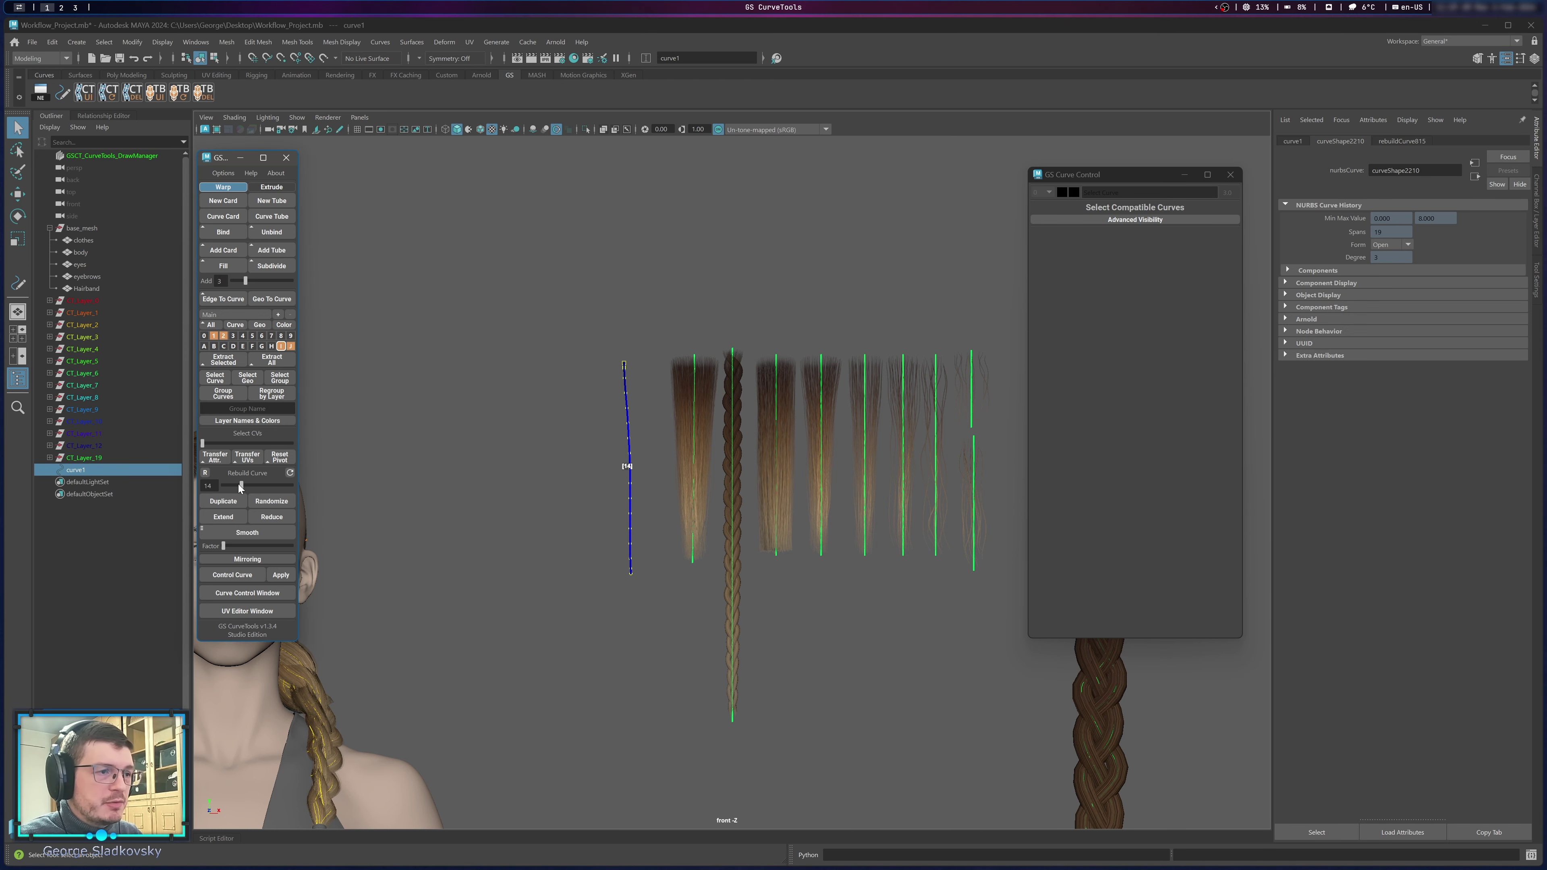
{"action": "left_click_drag", "start_coordinate": [235, 487], "coordinate": [233, 488]}
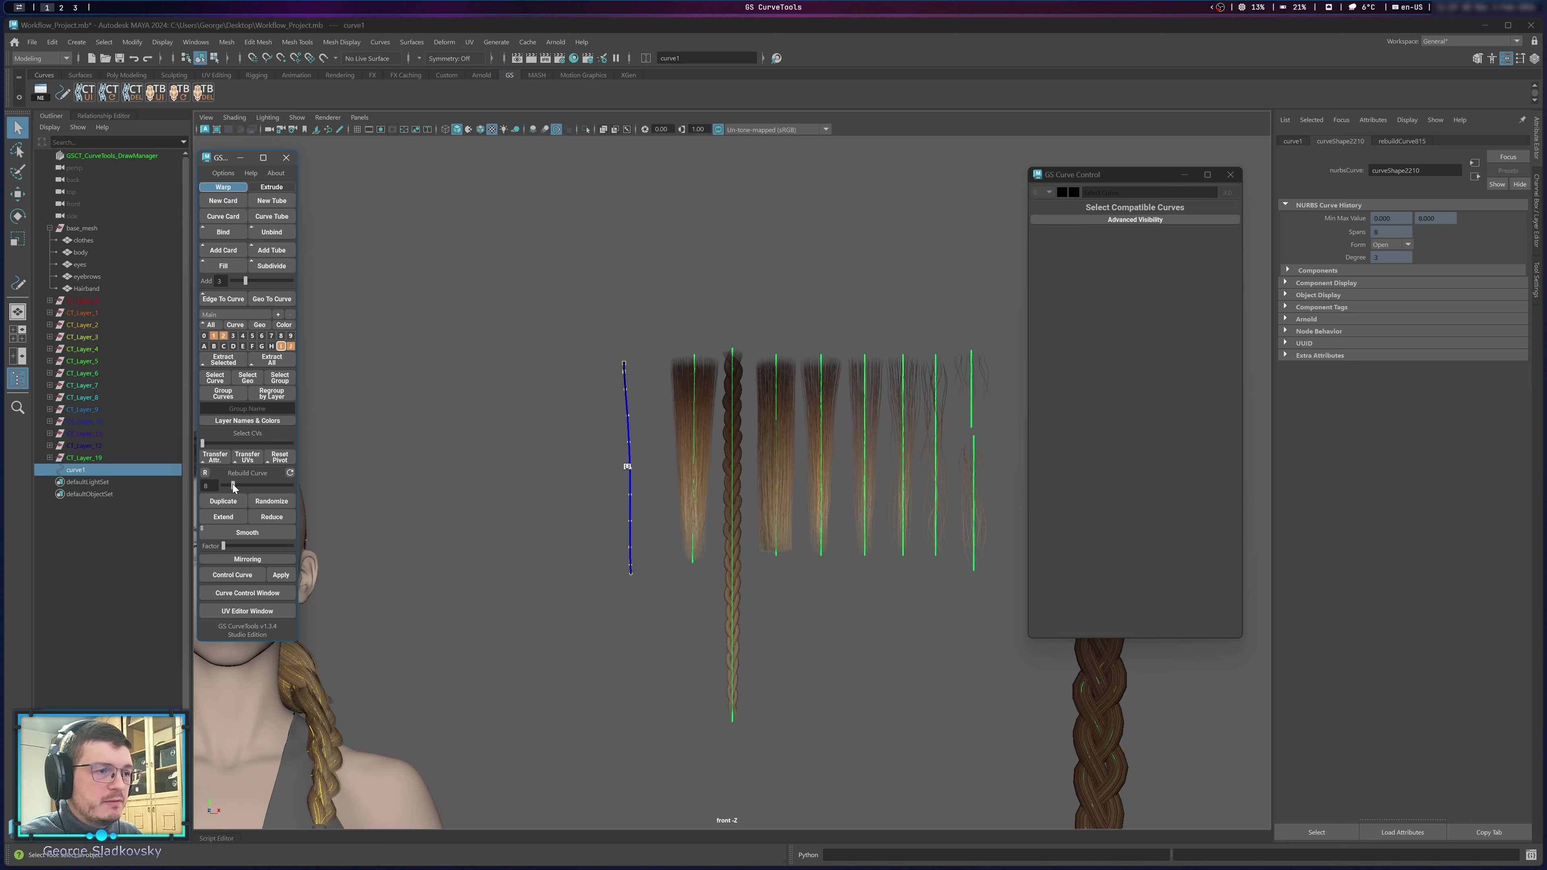
{"action": "left_click_drag", "start_coordinate": [566, 347], "coordinate": [639, 615]}
{"action": "key", "text": "F9"}
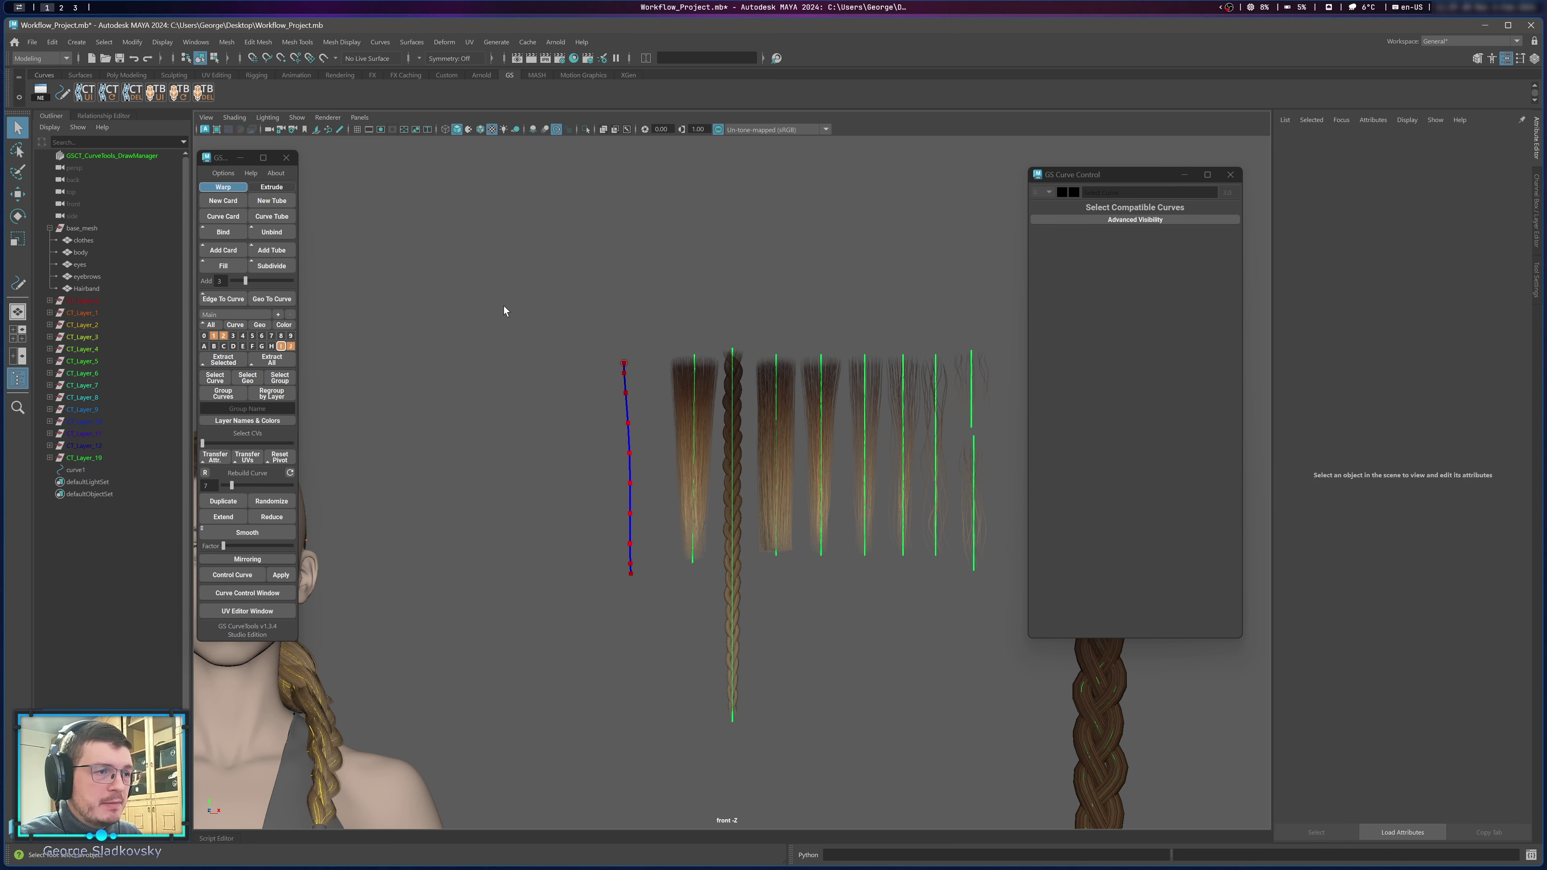
{"action": "left_click_drag", "start_coordinate": [504, 310], "coordinate": [682, 609]}
{"action": "key", "text": "r"}
{"action": "left_click_drag", "start_coordinate": [688, 468], "coordinate": [646, 471]}
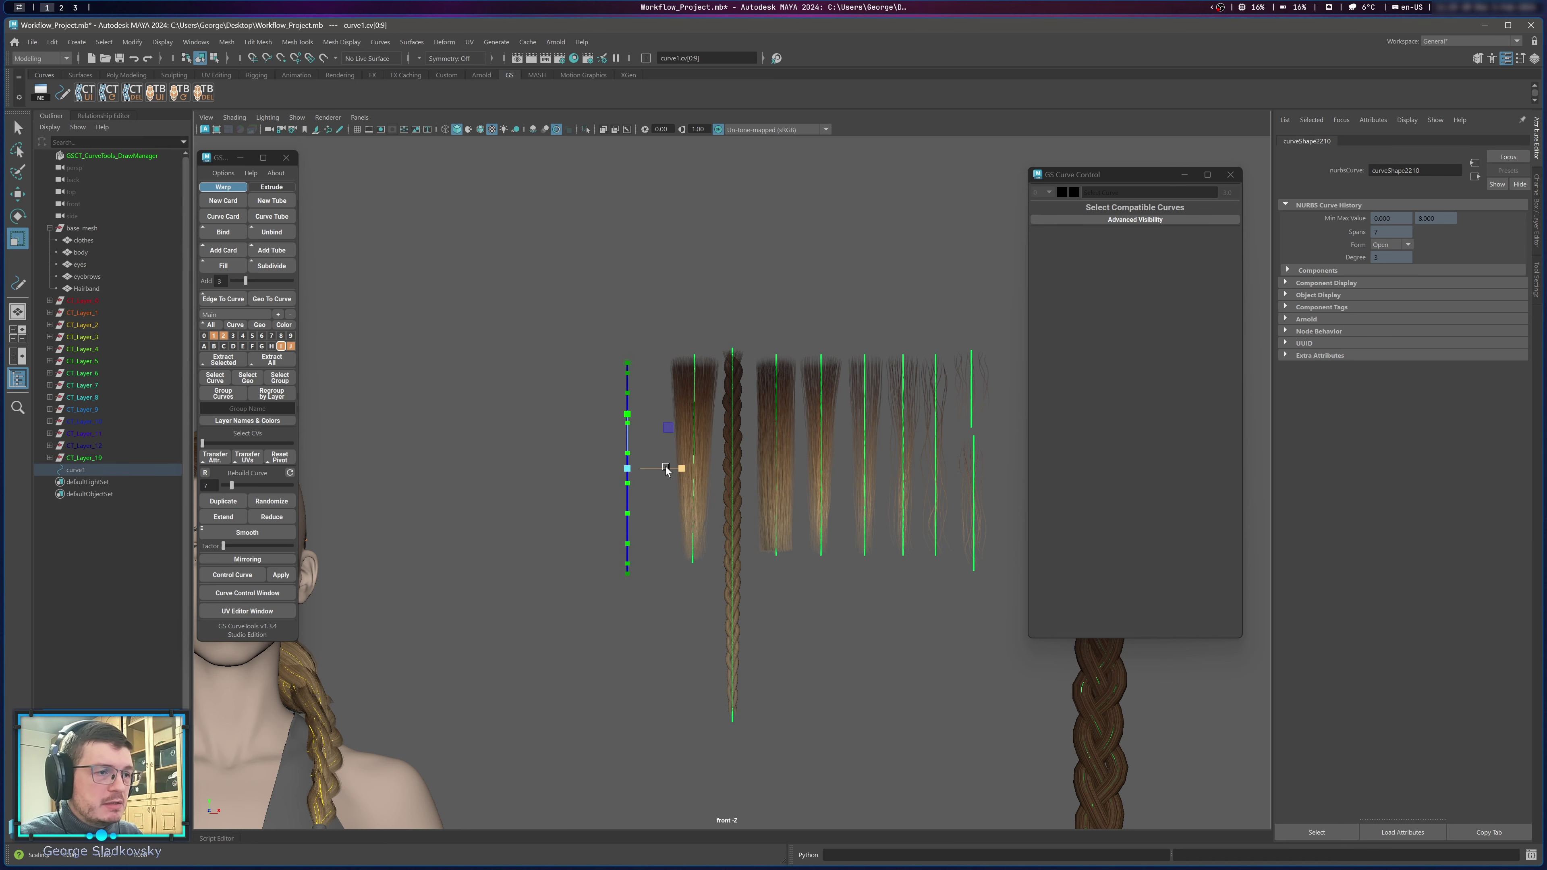
Return to the perspective view, frame the drawn curve and move it horizontally further away from the hair cards in object mode.
{"action": "key", "text": "space"}
{"action": "left_click_drag", "start_coordinate": [655, 347], "coordinate": [664, 310]}
{"action": "key", "text": "f"}
{"action": "scroll", "coordinate": [729, 325], "scroll_direction": "down", "scroll_amount": 5}
{"action": "middle_click_drag", "start_coordinate": [729, 326], "coordinate": [690, 302], "text": "alt"}
{"action": "left_click", "coordinate": [702, 323]}
{"action": "right_click_drag", "start_coordinate": [656, 268], "coordinate": [719, 242]}
{"action": "key", "text": "w"}
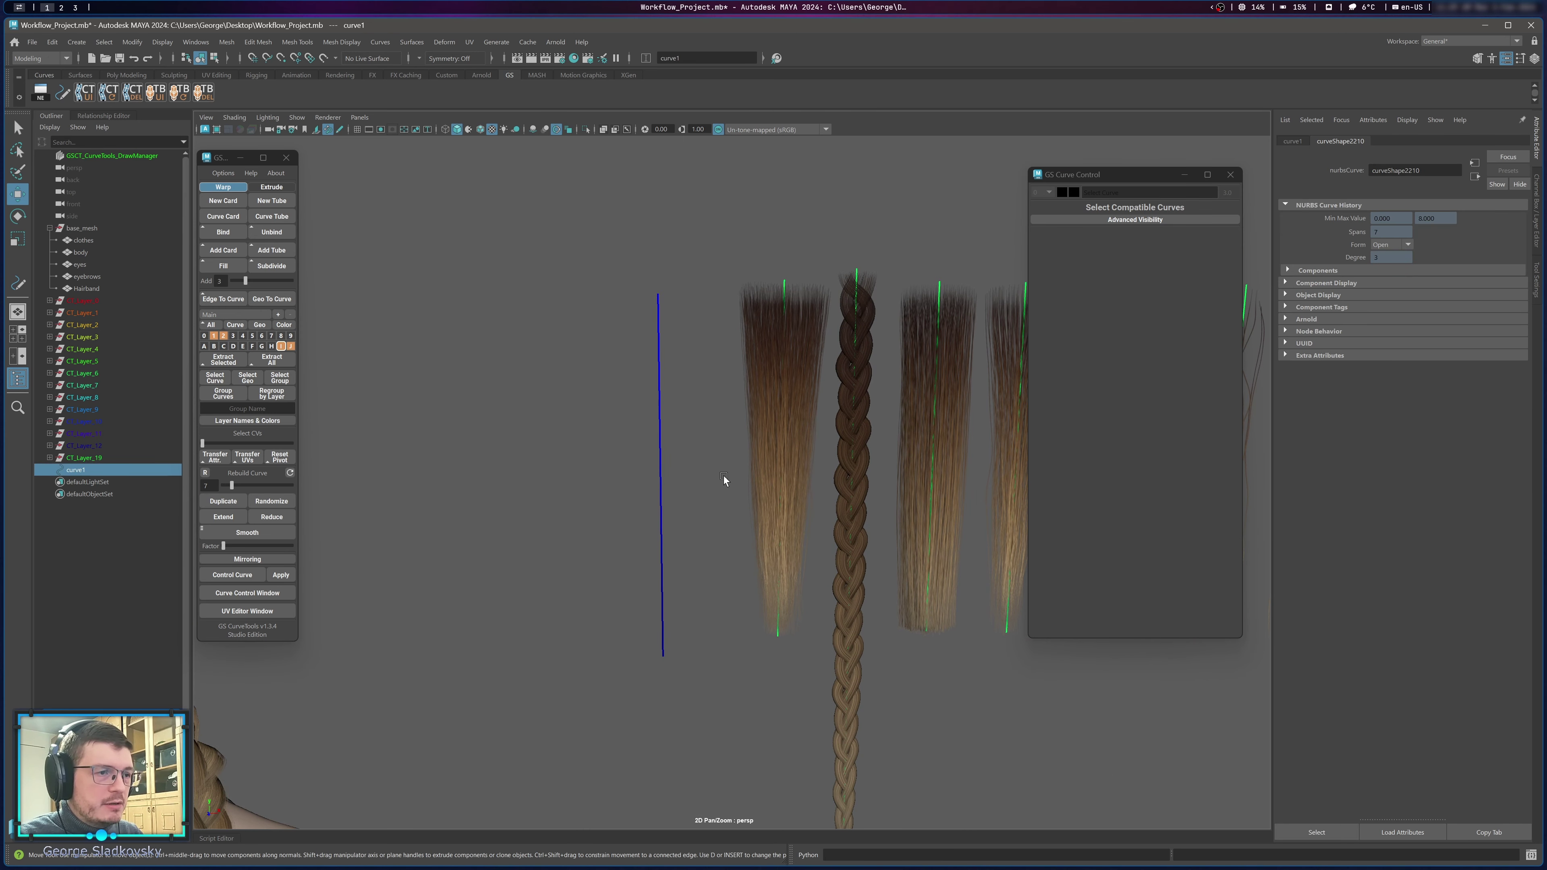
{"action": "right_click_drag", "start_coordinate": [703, 480], "coordinate": [705, 552]}
{"action": "left_click_drag", "start_coordinate": [717, 480], "coordinate": [622, 480]}
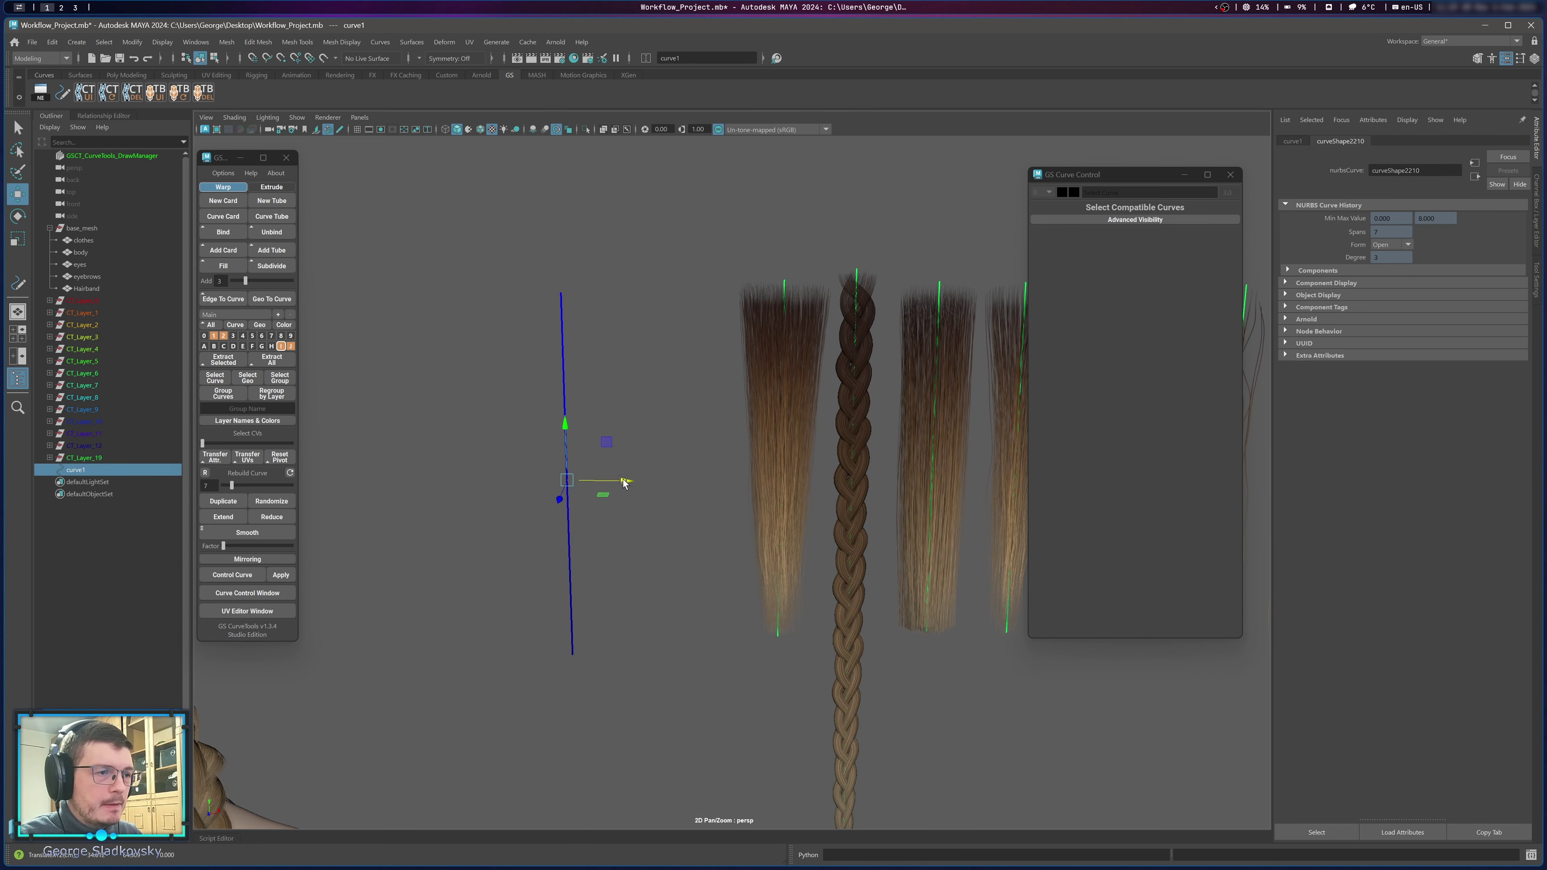
{"action": "key", "text": "q"}
Duplicate the wide hair card beyond the thin braid and place three overlapping copies beside the drawn curve.
{"action": "left_click", "coordinate": [638, 390]}
{"action": "middle_click_drag", "start_coordinate": [643, 381], "coordinate": [608, 382], "text": "alt"}
{"action": "left_click", "coordinate": [841, 347]}
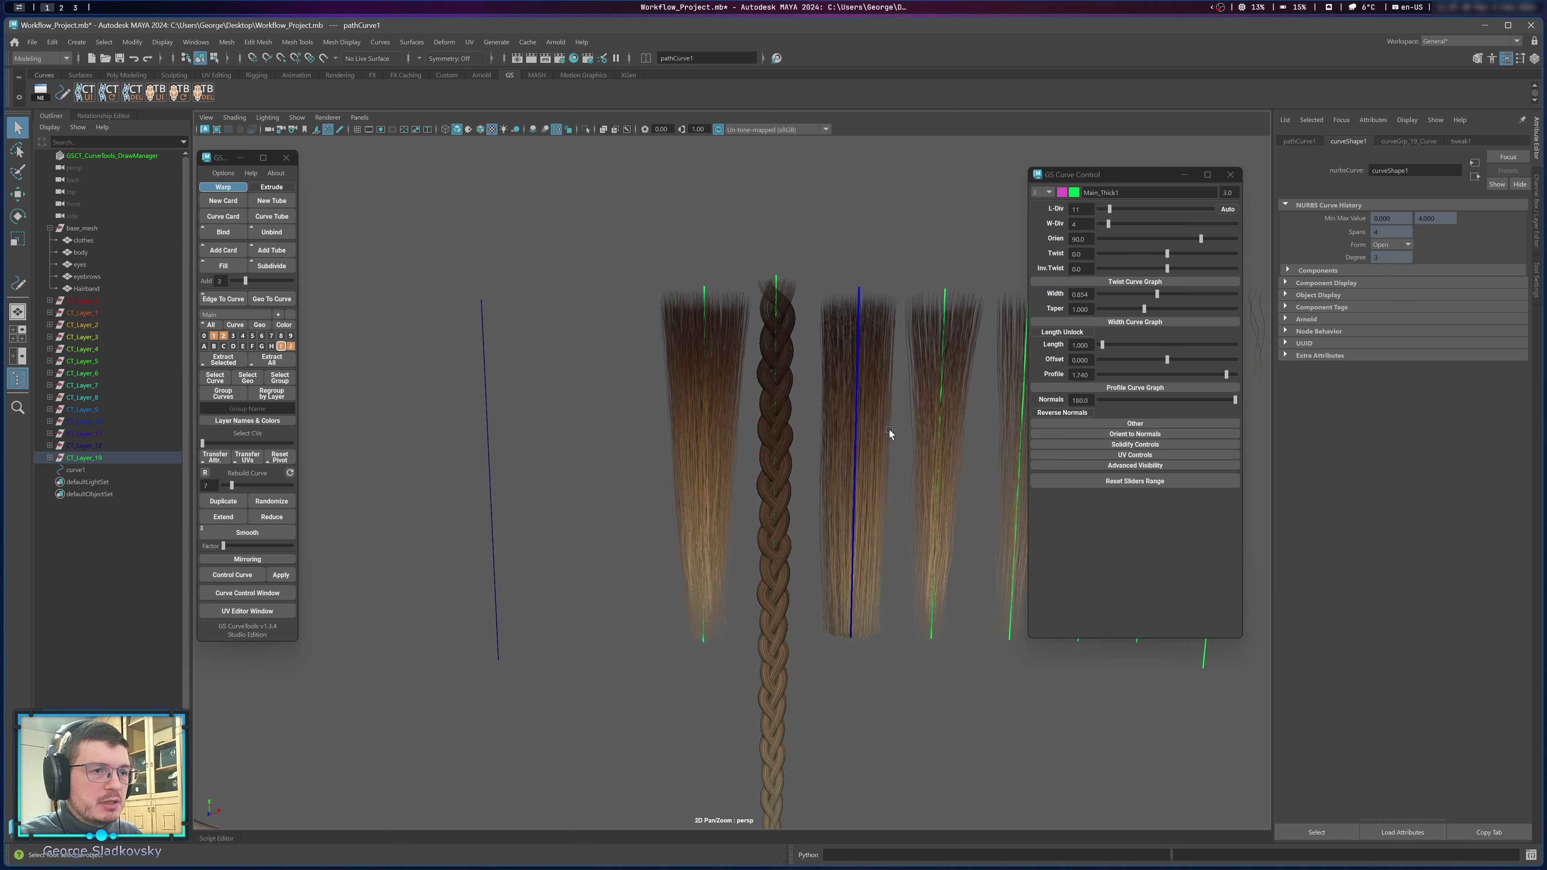
{"action": "key", "text": "w"}
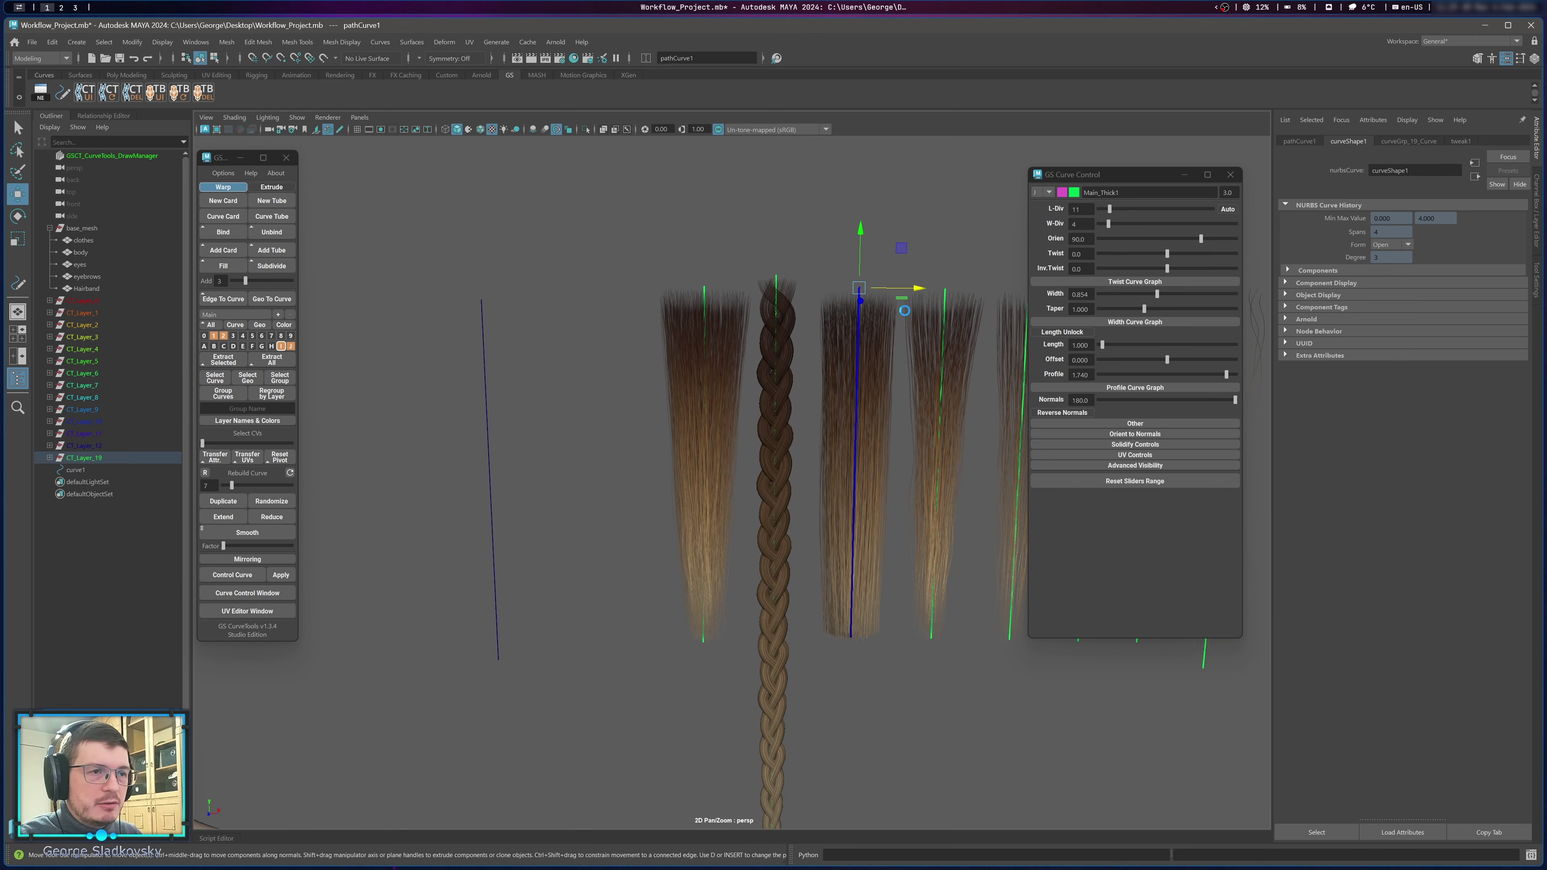
{"action": "mouse_move", "coordinate": [918, 289]}
{"action": "left_mouse_down", "text": "shift"}
{"action": "mouse_move", "coordinate": [634, 310]}
{"action": "mouse_move", "coordinate": [644, 289]}
{"action": "mouse_move", "coordinate": [616, 290]}
{"action": "left_mouse_up", "text": "shift"}
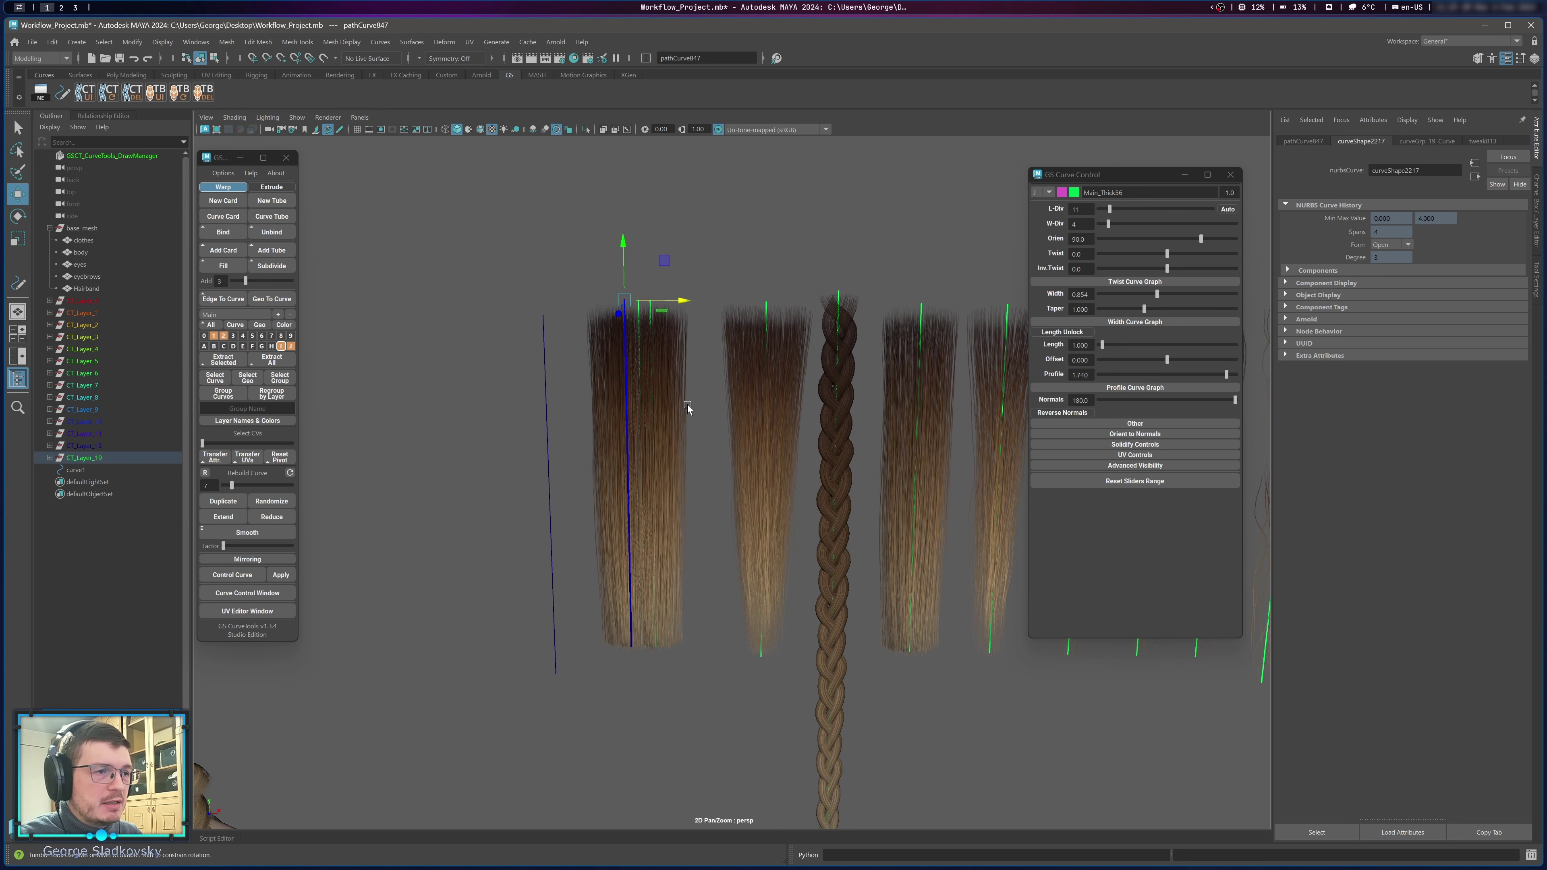
Orbit around the three copies and set the Orien value of the outer card nearest the curve to 110.8.
{"action": "left_click", "coordinate": [653, 371]}
{"action": "left_click_drag", "start_coordinate": [654, 372], "coordinate": [650, 427], "text": "alt"}
{"action": "left_click", "coordinate": [626, 487]}
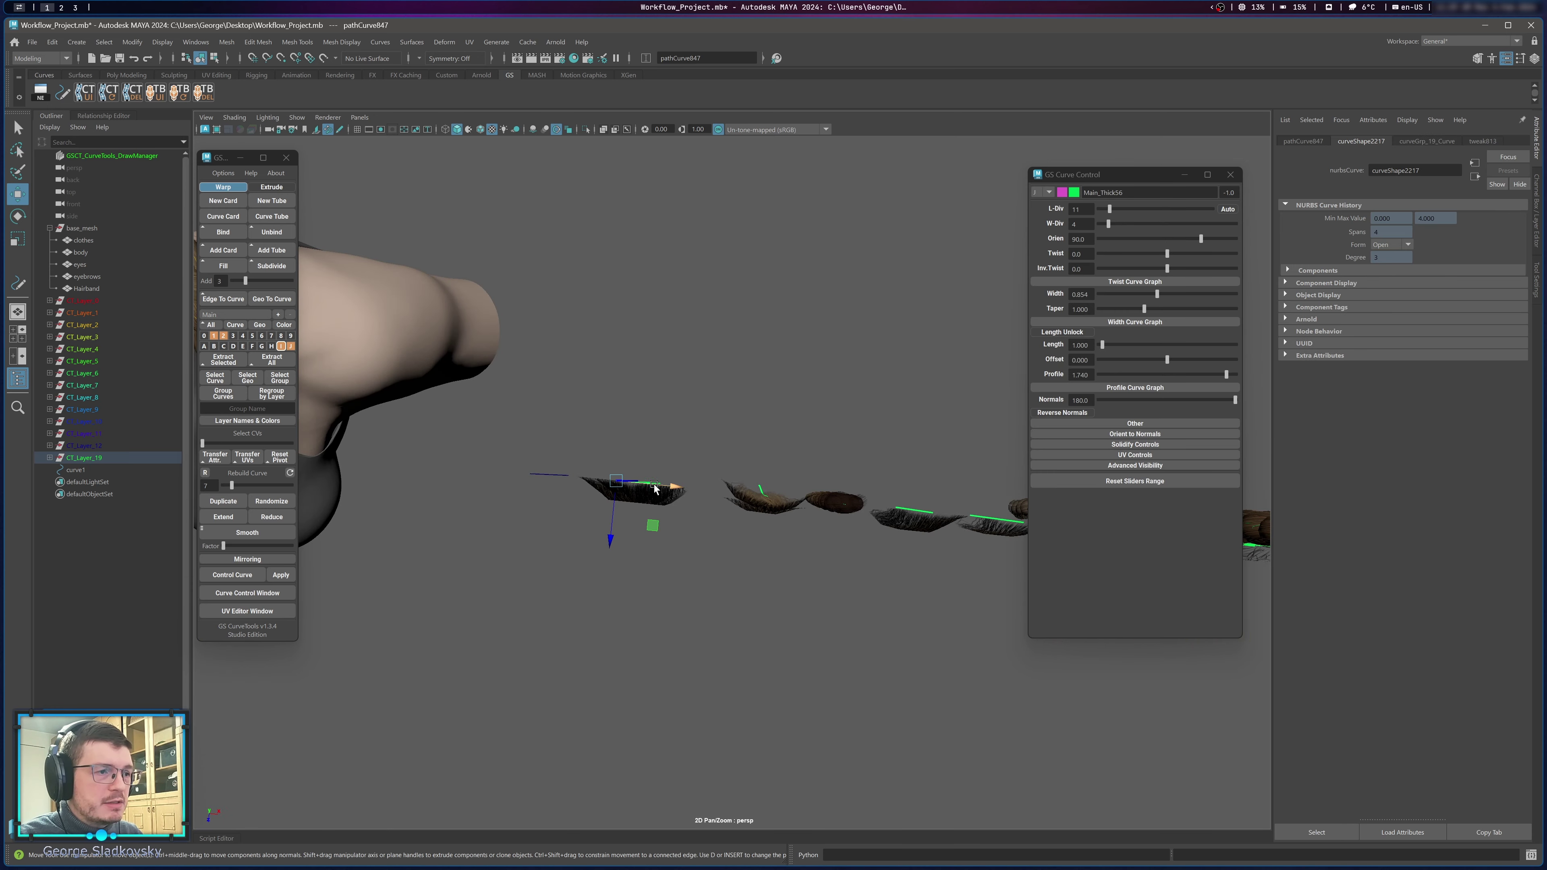
{"action": "key", "text": "f"}
{"action": "scroll", "coordinate": [707, 473], "scroll_direction": "down", "scroll_amount": 3}
{"action": "left_click_drag", "start_coordinate": [649, 432], "coordinate": [773, 518], "text": "alt"}
{"action": "left_click", "coordinate": [746, 449]}
{"action": "left_click", "coordinate": [656, 591]}
{"action": "left_click_drag", "start_coordinate": [621, 559], "coordinate": [708, 643]}
{"action": "key", "text": "f"}
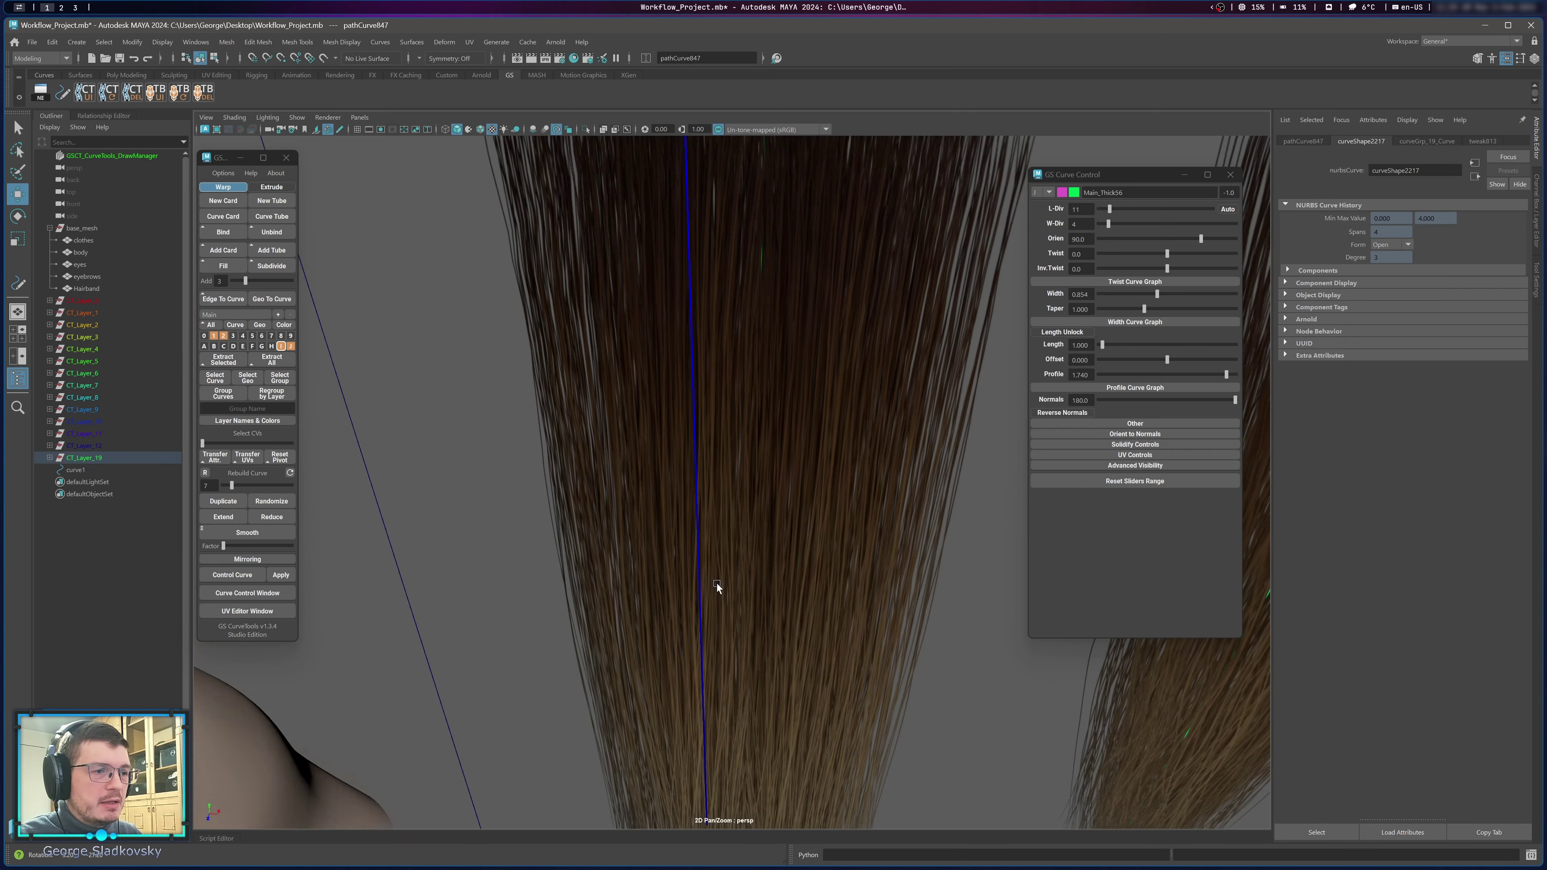
{"action": "left_click_drag", "start_coordinate": [823, 509], "coordinate": [987, 403], "text": "alt"}
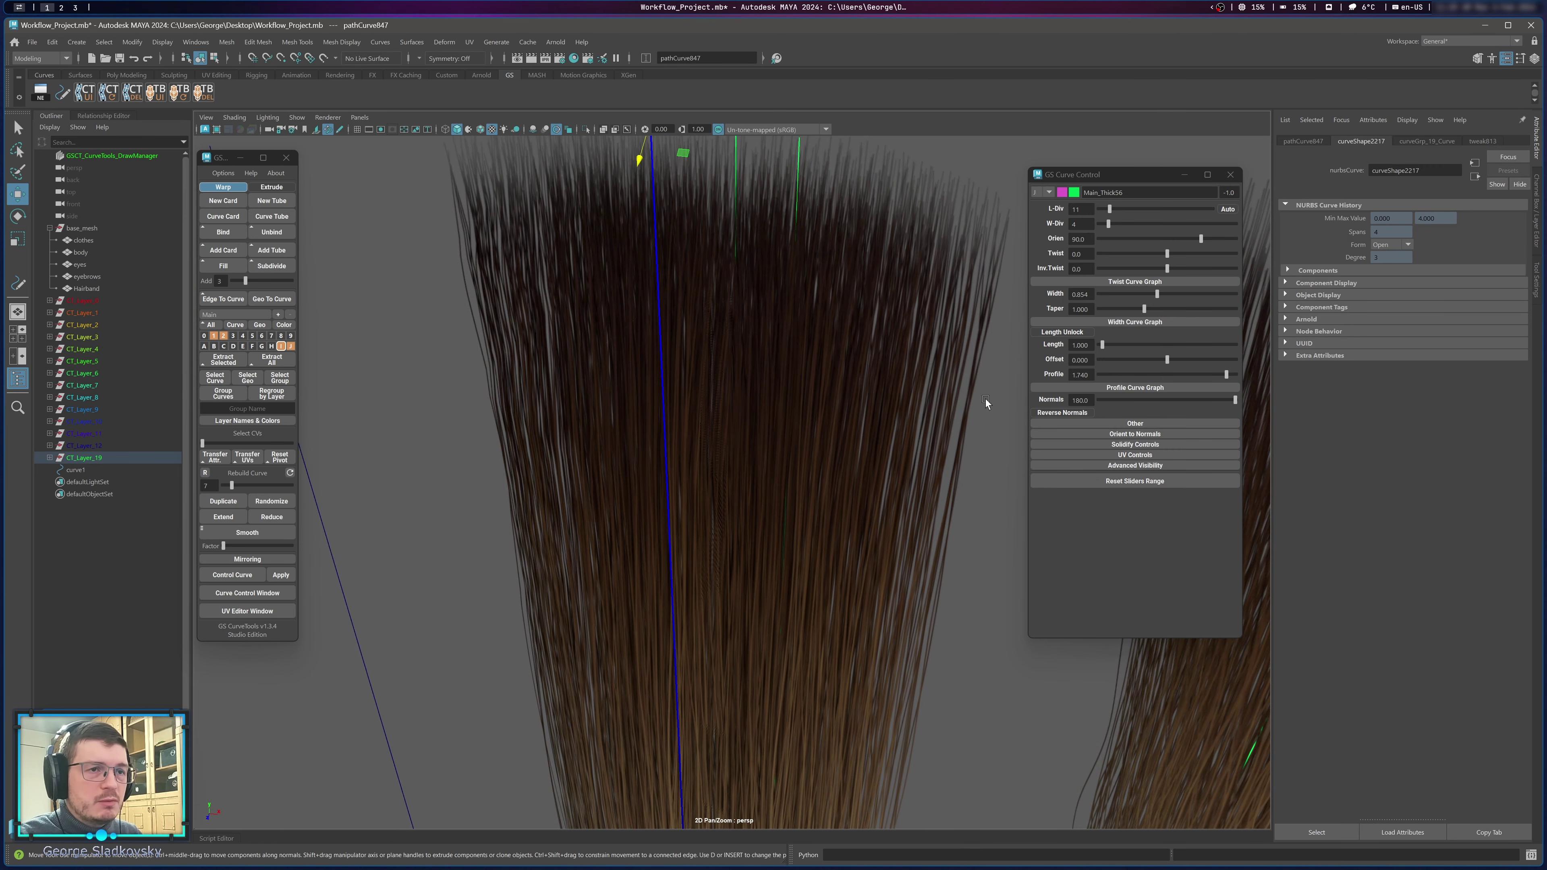
{"action": "left_click_drag", "start_coordinate": [1197, 241], "coordinate": [1213, 239]}
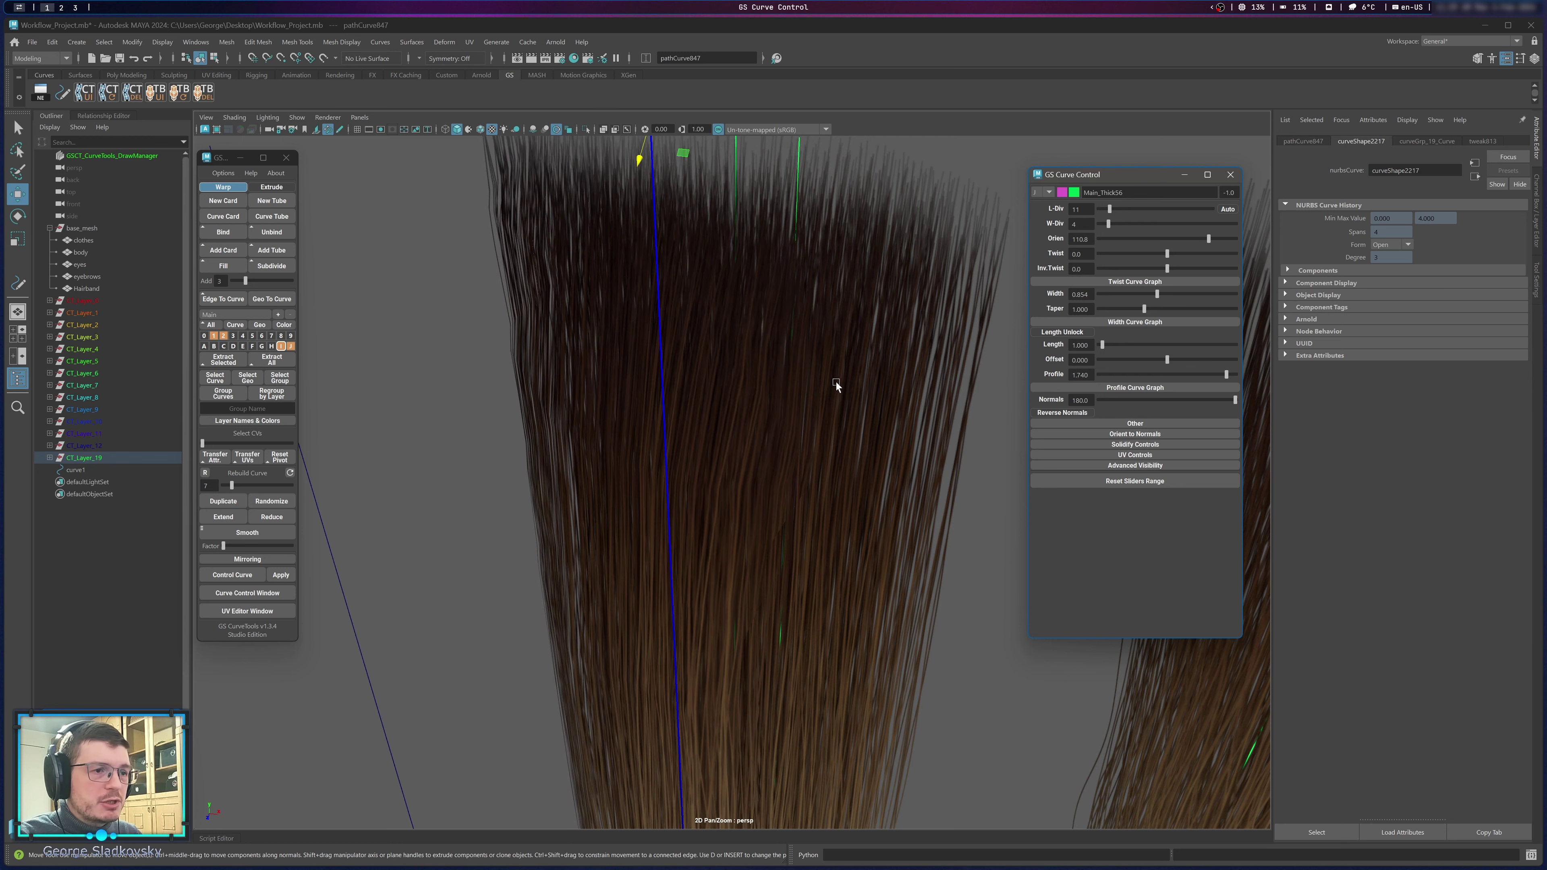
Set the Orien value of the opposite outer card, farthest from the curve, to 63.9.
{"action": "left_click", "coordinate": [806, 501]}
{"action": "left_click", "coordinate": [825, 234]}
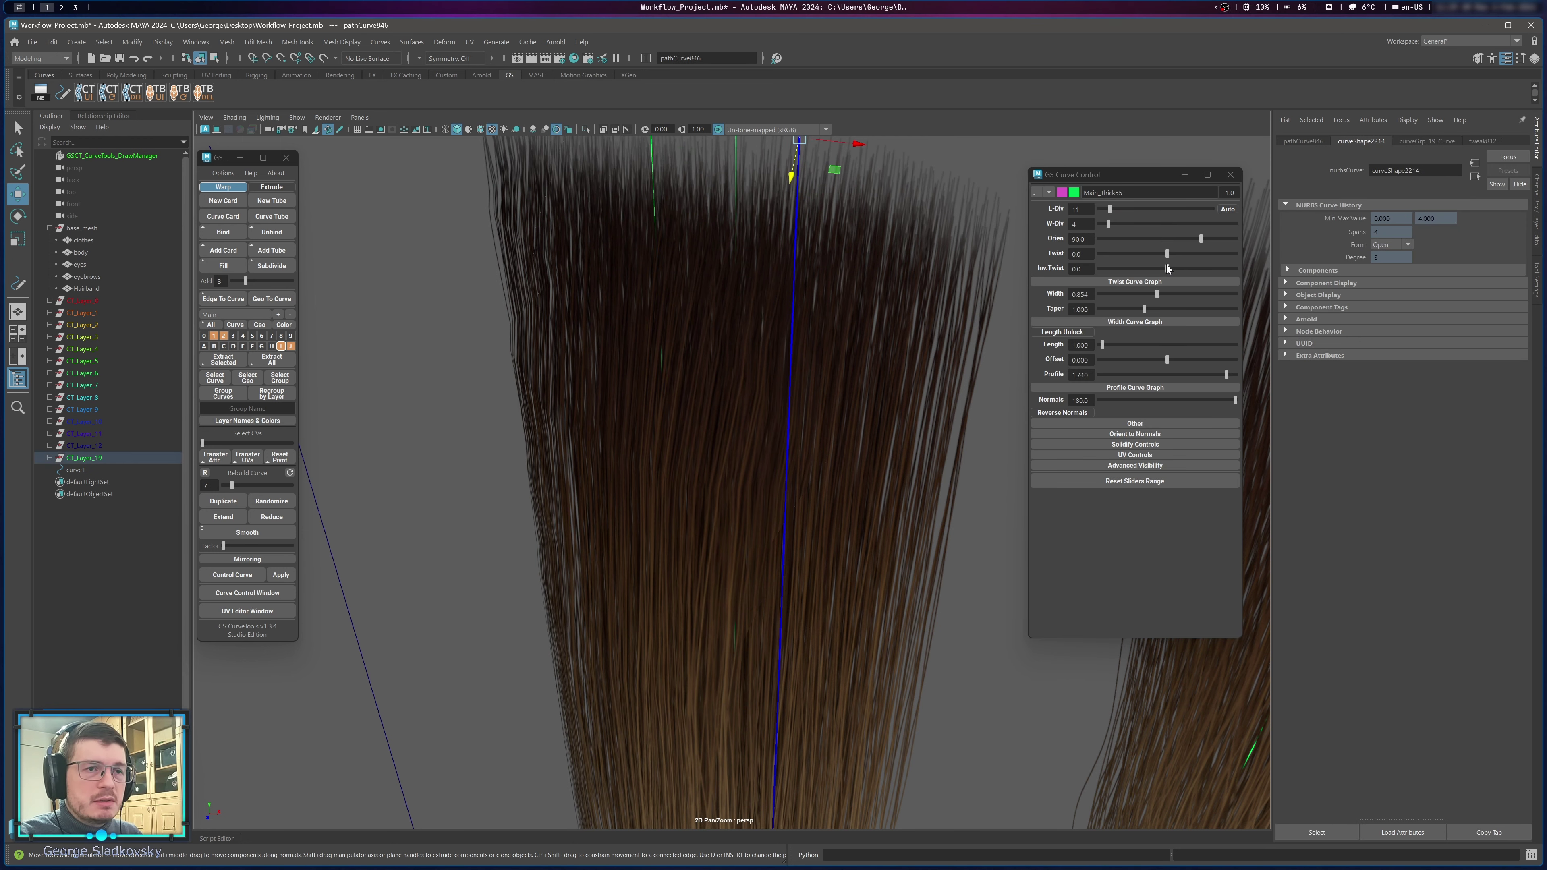
{"action": "left_click_drag", "start_coordinate": [1200, 238], "coordinate": [1192, 236]}
{"action": "key", "text": "f"}
{"action": "left_click_drag", "start_coordinate": [798, 471], "coordinate": [778, 324], "text": "alt"}
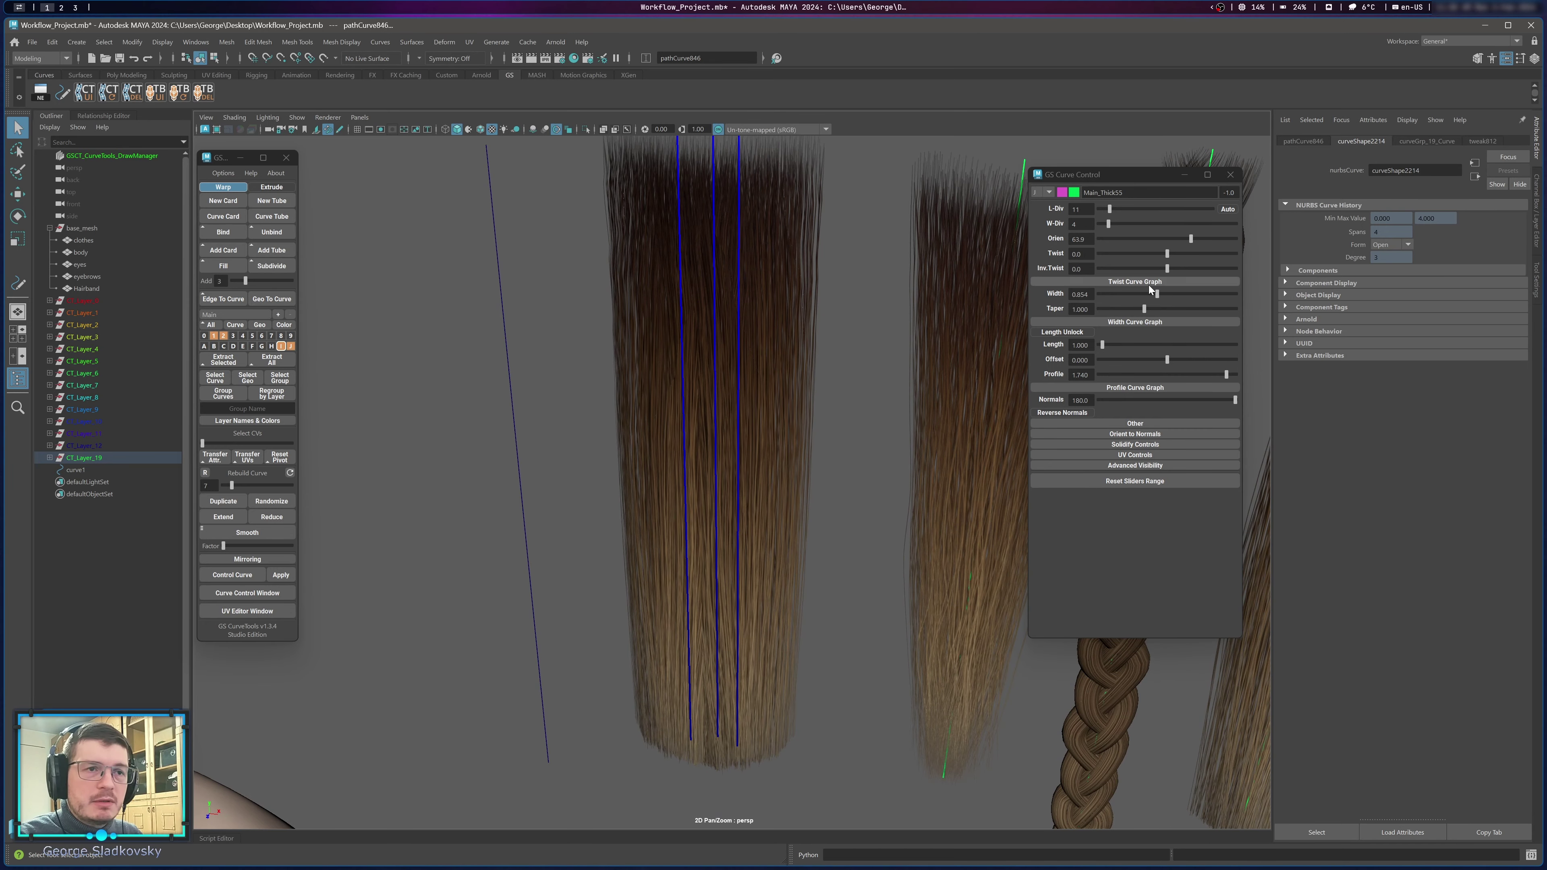
Set the width of all three overlapping cards to 0.699.
{"action": "left_click_drag", "start_coordinate": [1152, 293], "coordinate": [1148, 296]}
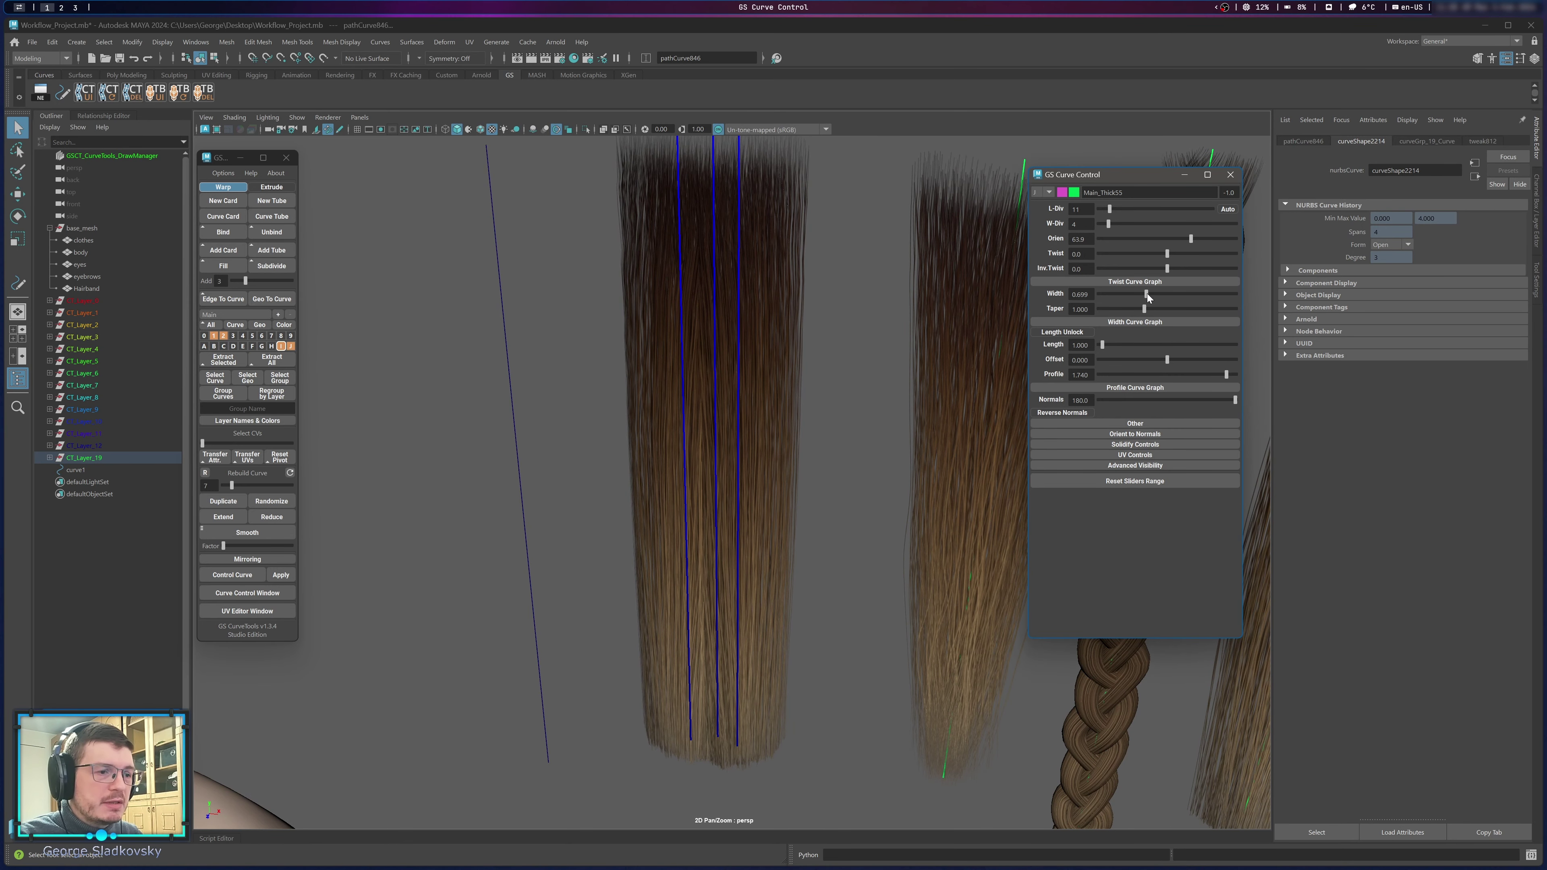
{"action": "scroll", "coordinate": [674, 388], "scroll_direction": "down", "scroll_amount": 5}
{"action": "left_click", "coordinate": [633, 459]}
{"action": "scroll", "coordinate": [633, 459], "scroll_direction": "up", "scroll_amount": 2}
Try to select the lower control vertices of the three card curves together.
{"action": "left_click_drag", "start_coordinate": [658, 230], "coordinate": [760, 478]}
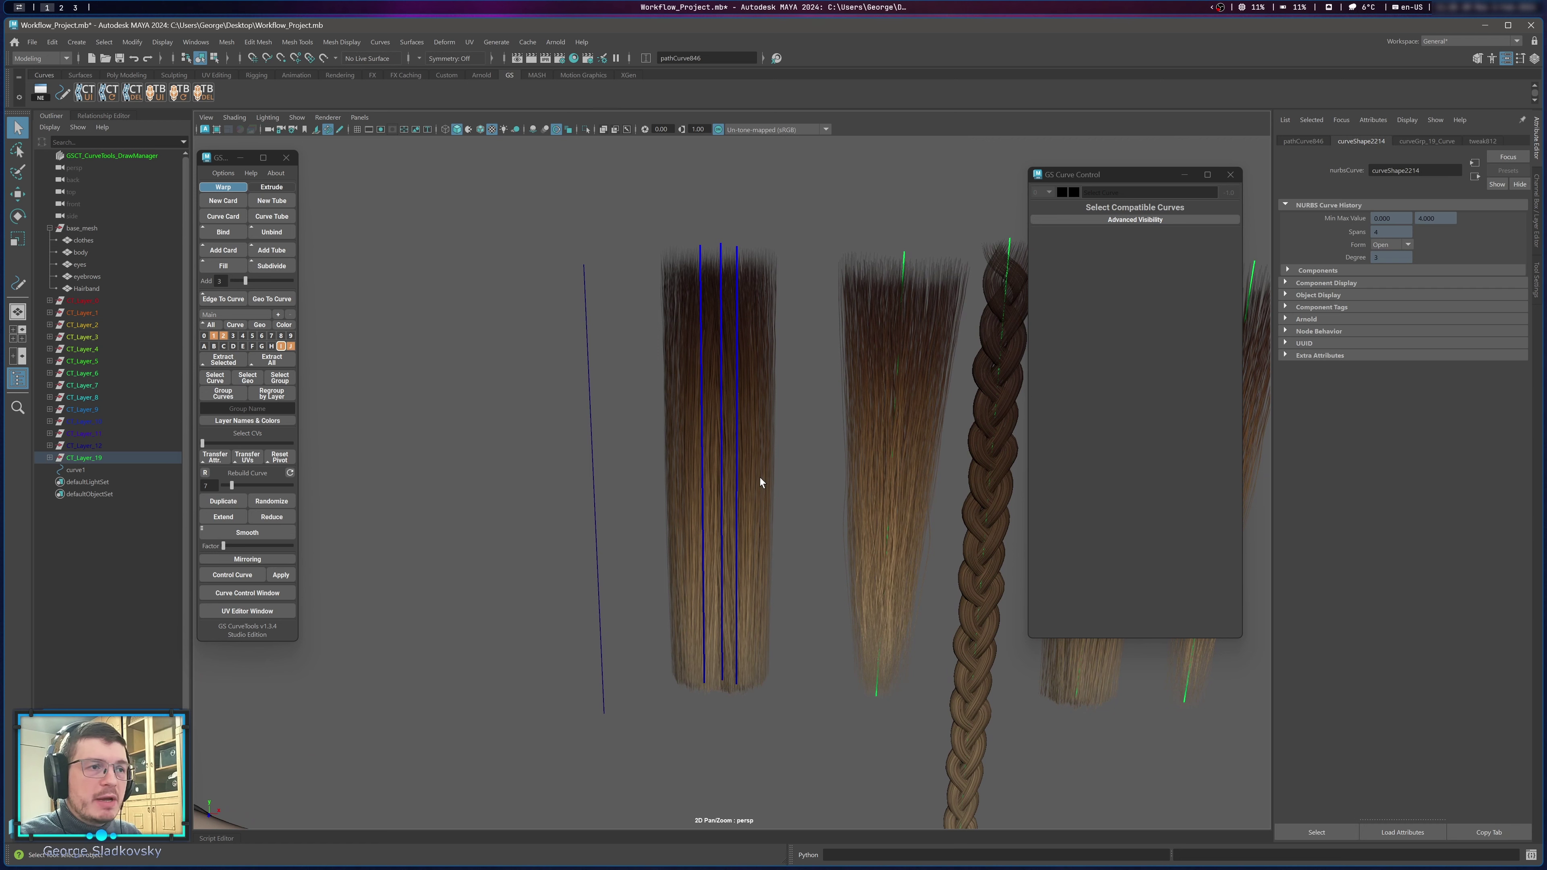
{"action": "left_click", "coordinate": [760, 477]}
{"action": "right_click_drag", "start_coordinate": [760, 478], "coordinate": [655, 468]}
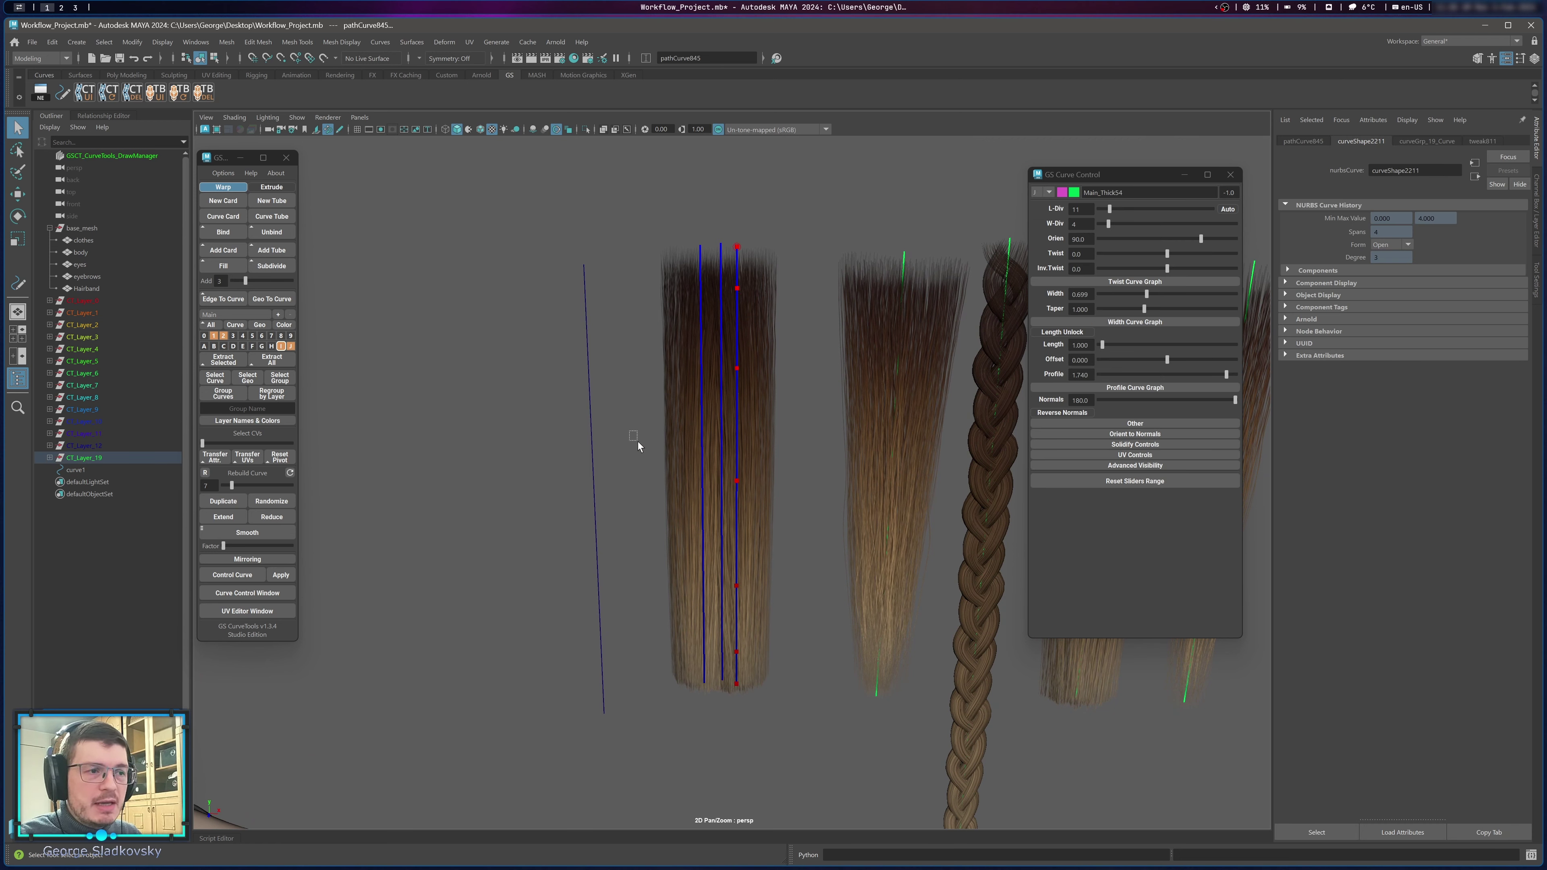
{"action": "left_click_drag", "start_coordinate": [630, 431], "coordinate": [775, 677]}
{"action": "right_click", "coordinate": [742, 422]}
{"action": "right_click_drag", "start_coordinate": [741, 422], "coordinate": [801, 402]}
{"action": "left_click", "coordinate": [649, 404]}
{"action": "left_click_drag", "start_coordinate": [649, 405], "coordinate": [755, 518]}
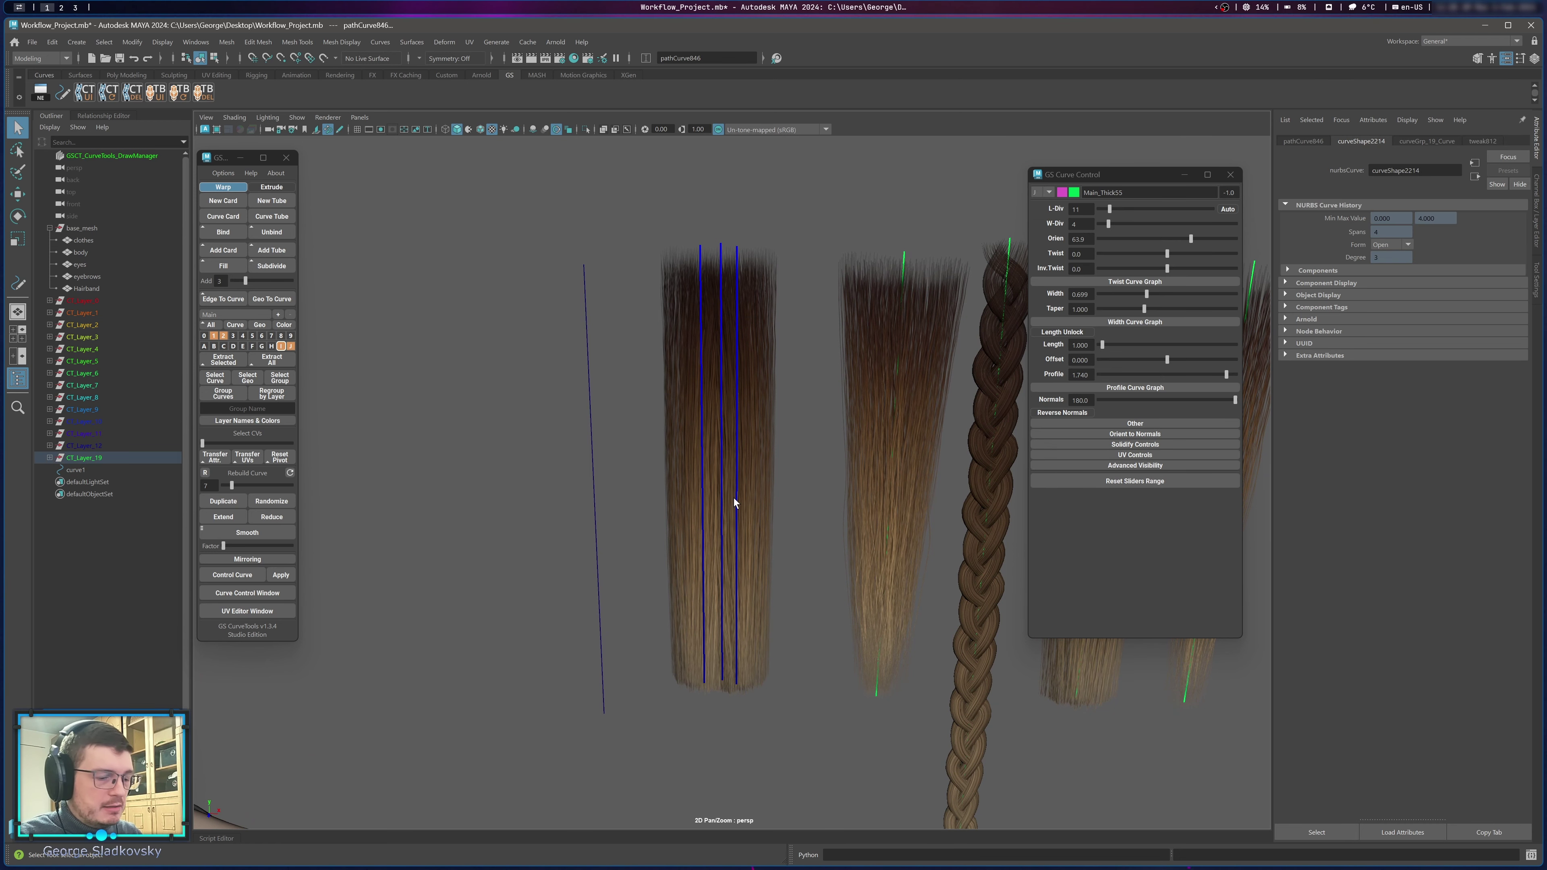
Try moving the lower control vertices of all three cards in component mode, undo the move and return to object mode.
{"action": "key", "text": "F8"}
{"action": "left_click_drag", "start_coordinate": [646, 412], "coordinate": [796, 674]}
{"action": "key", "text": "w"}
{"action": "mouse_move", "coordinate": [716, 563]}
{"action": "left_mouse_down"}
{"action": "mouse_move", "coordinate": [752, 583]}
{"action": "mouse_move", "coordinate": [719, 558]}
{"action": "left_mouse_up"}
{"action": "key", "text": "ctrl+z"}
{"action": "key", "text": "q"}
{"action": "right_click_drag", "start_coordinate": [658, 284], "coordinate": [709, 259]}
{"action": "left_click", "coordinate": [624, 326]}
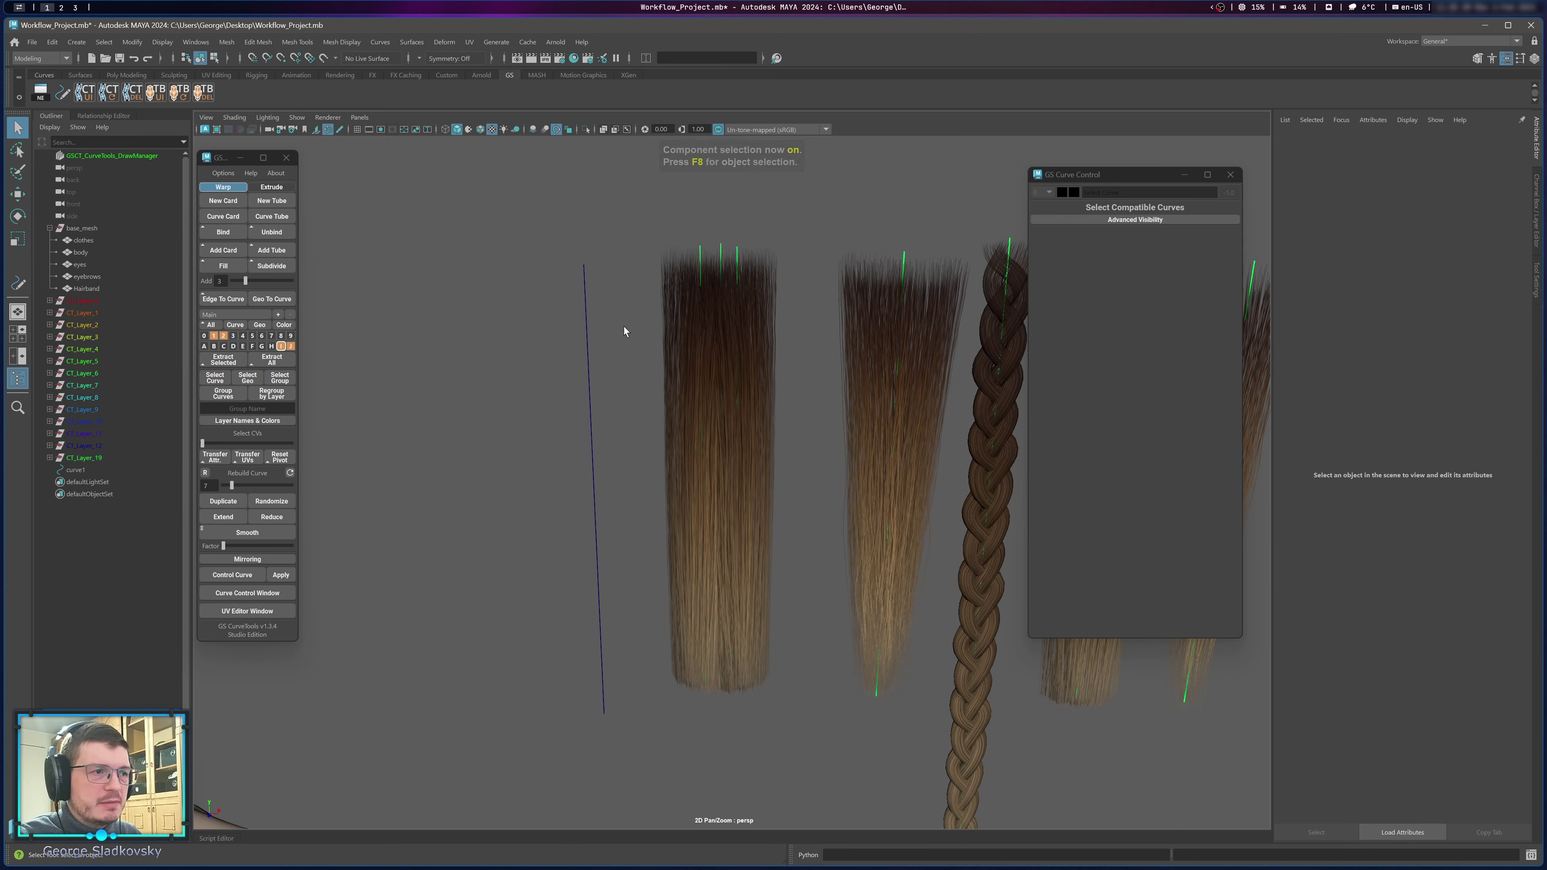
Select the drawn curve with the three cards and bind them into one clump.
{"action": "right_click_drag", "start_coordinate": [600, 396], "coordinate": [663, 387], "text": "alt"}
{"action": "left_click_drag", "start_coordinate": [656, 259], "coordinate": [842, 554]}
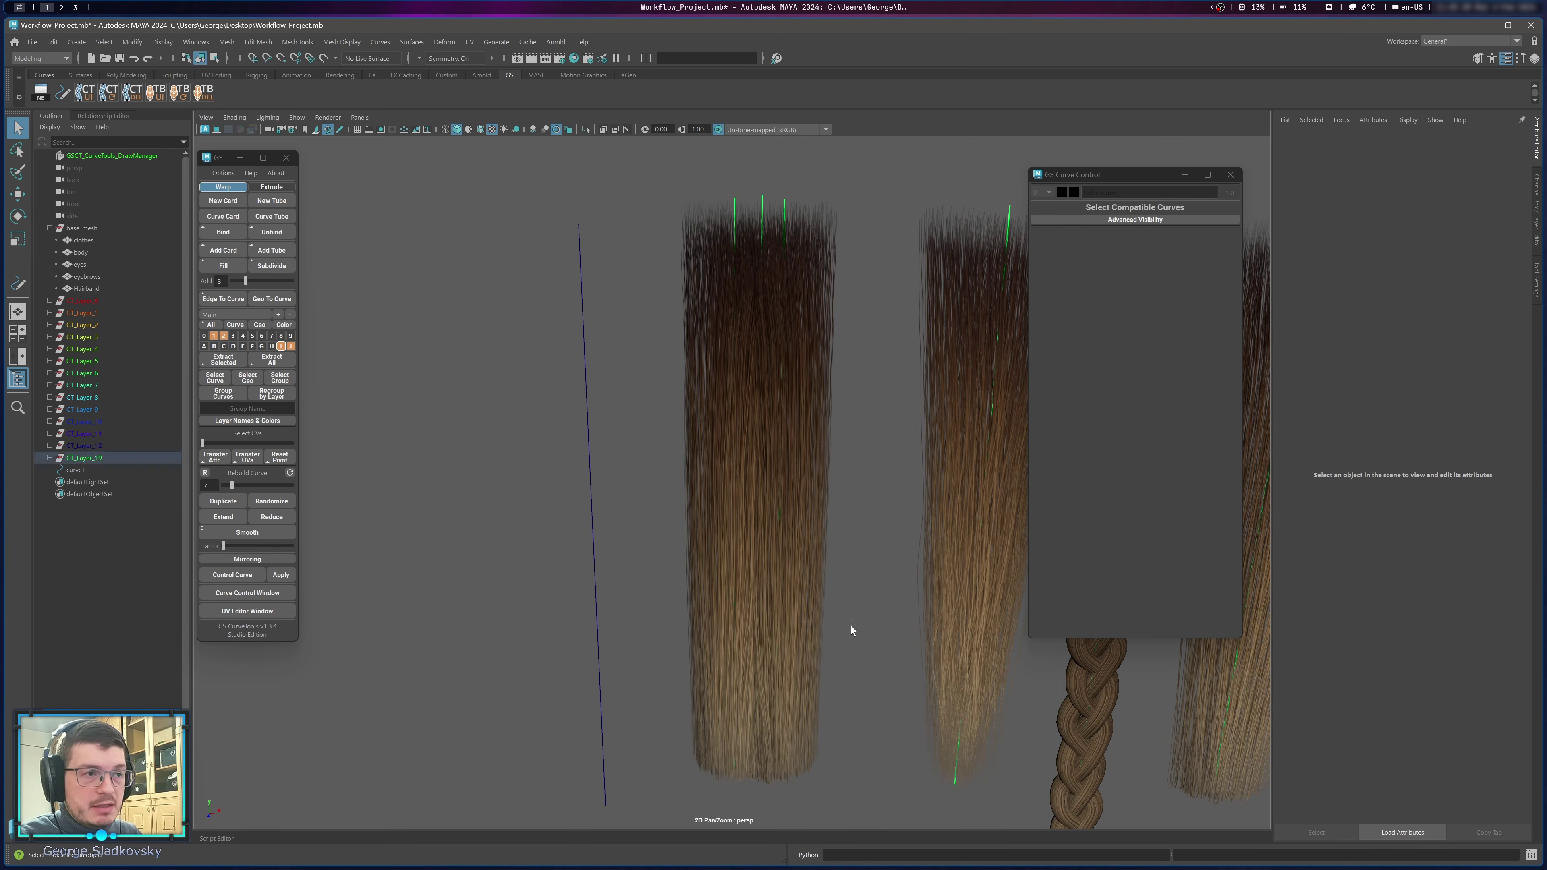
{"action": "left_click_drag", "start_coordinate": [505, 212], "coordinate": [828, 663]}
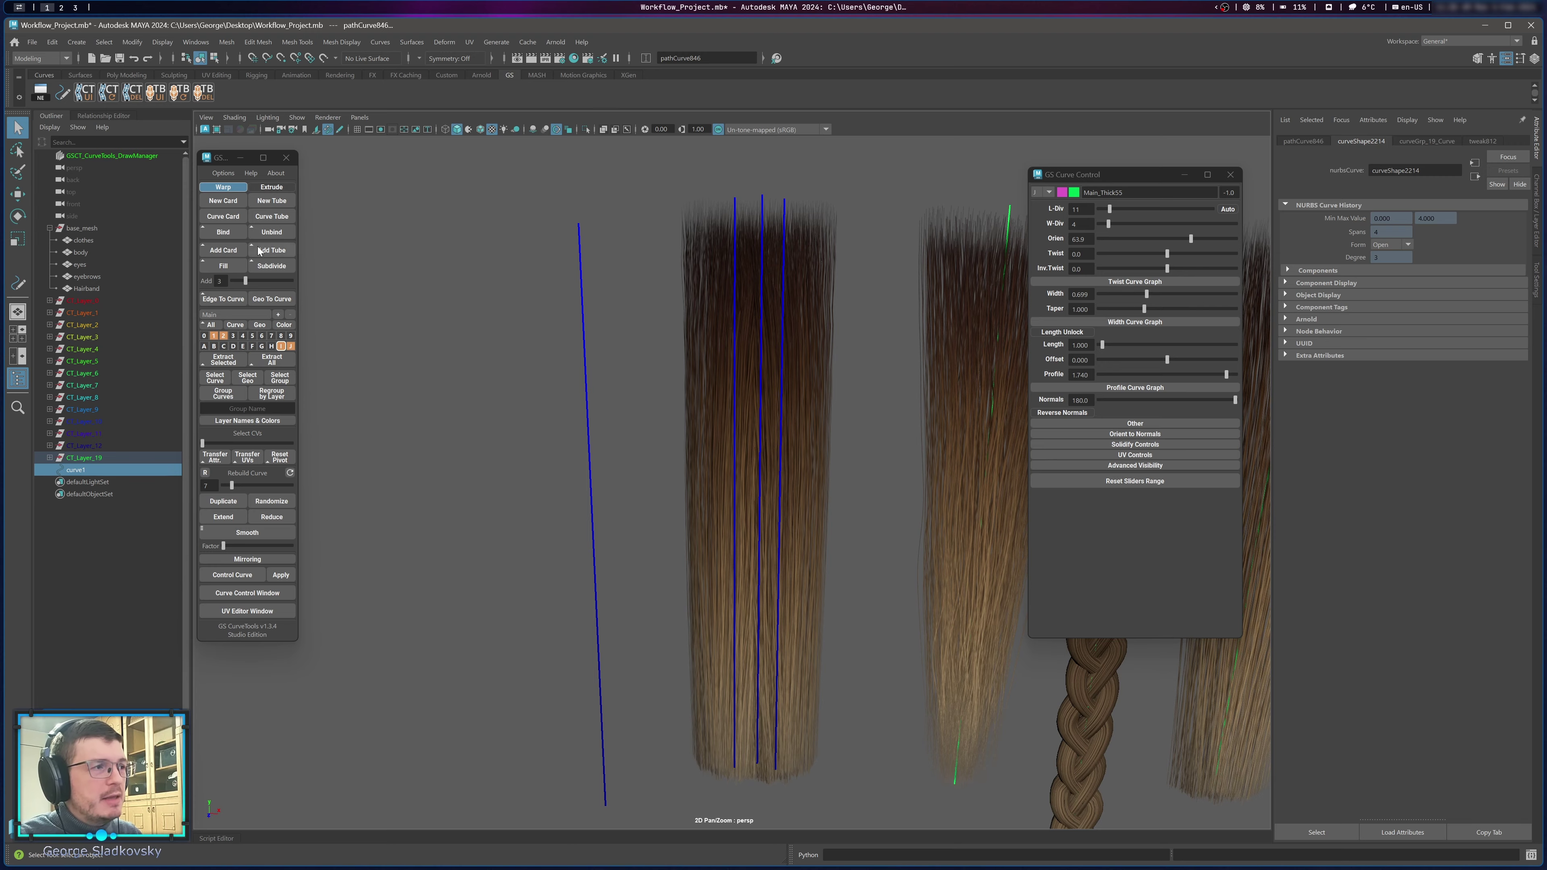
{"action": "left_click", "coordinate": [223, 235]}
{"action": "left_click_drag", "start_coordinate": [726, 410], "coordinate": [671, 280], "text": "alt"}
{"action": "scroll", "coordinate": [671, 593], "scroll_direction": "down", "scroll_amount": 3}
{"action": "key", "text": "F8"}
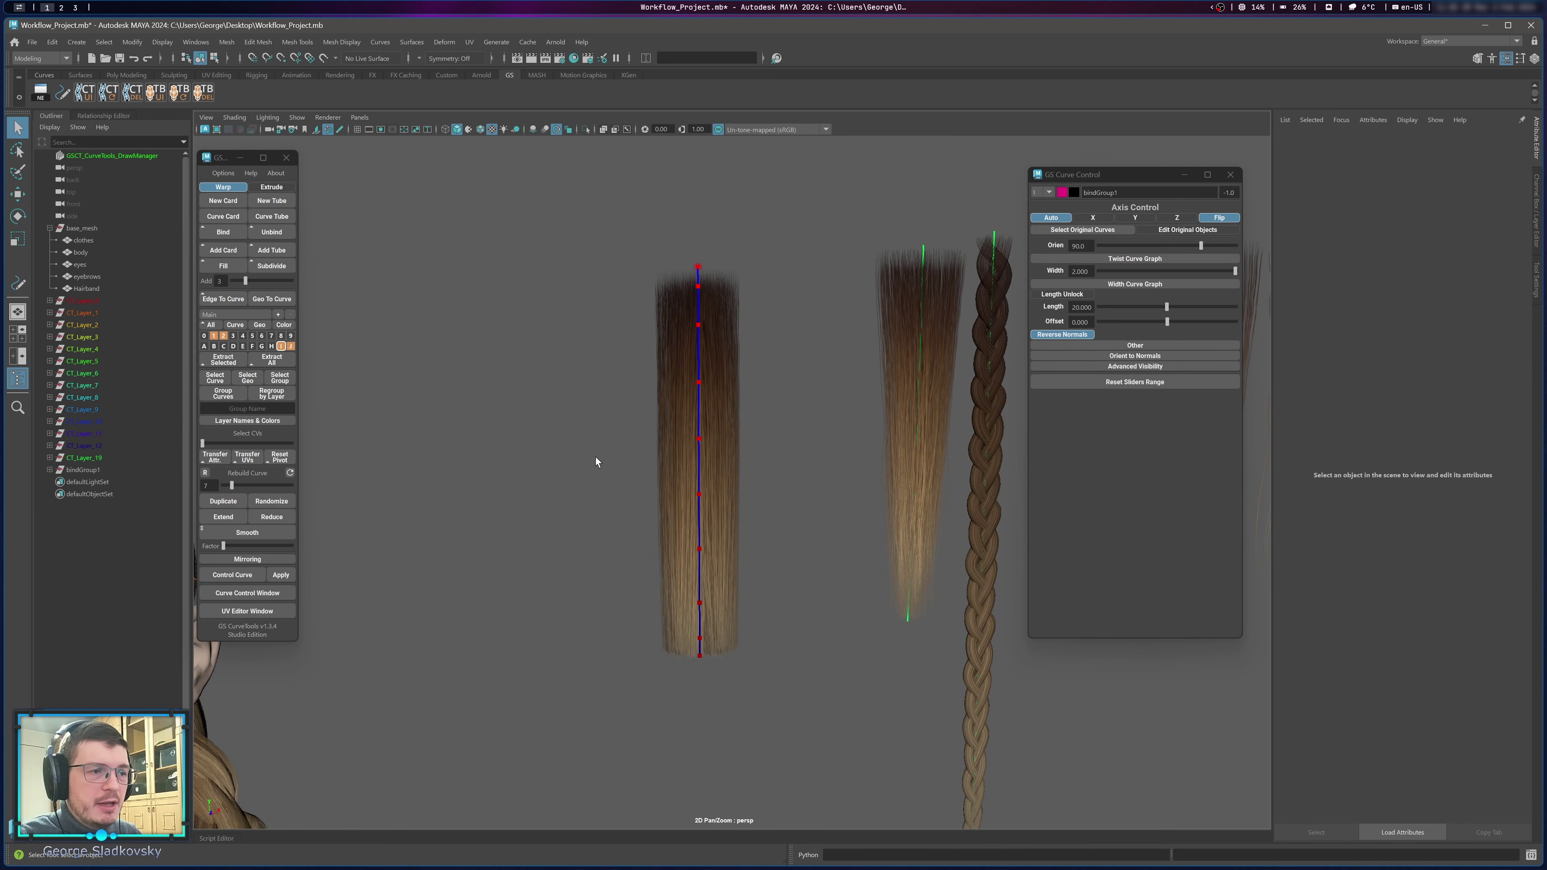
Bend the bound clump sideways by moving the lower control vertices of its single curve.
{"action": "left_click_drag", "start_coordinate": [596, 457], "coordinate": [755, 646]}
{"action": "key", "text": "w"}
{"action": "left_click_drag", "start_coordinate": [703, 585], "coordinate": [650, 621]}
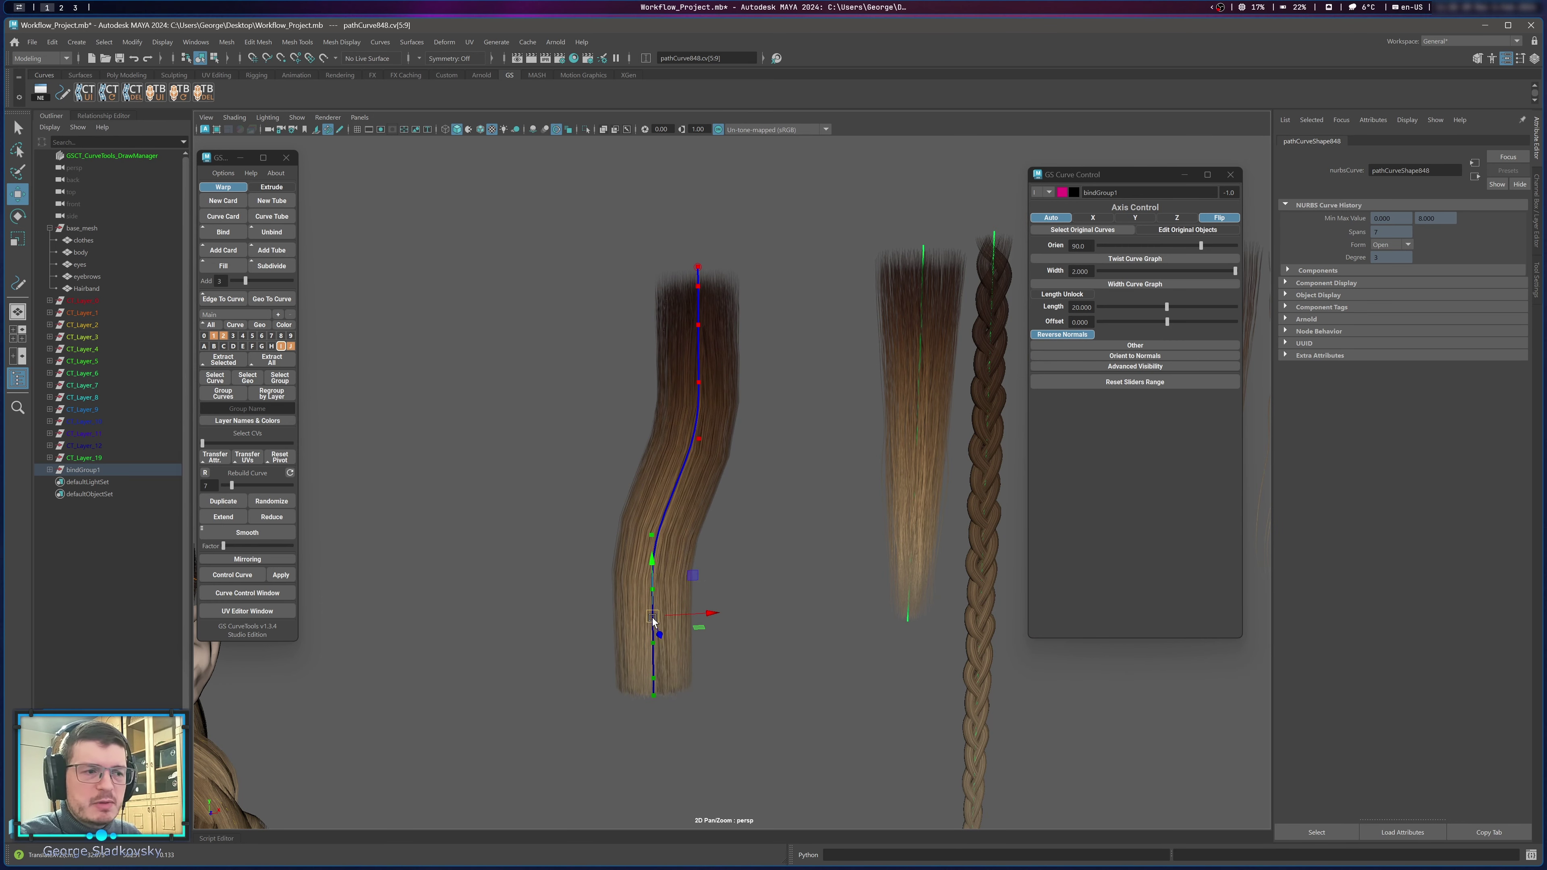
Undo the bend and the bind so that the curve and the three cards are separate again.
{"action": "key", "text": "ctrl+z"}
{"action": "key", "text": "ctrl+z"}
{"action": "key", "text": "ctrl+z"}
{"action": "key", "text": "ctrl+z"}
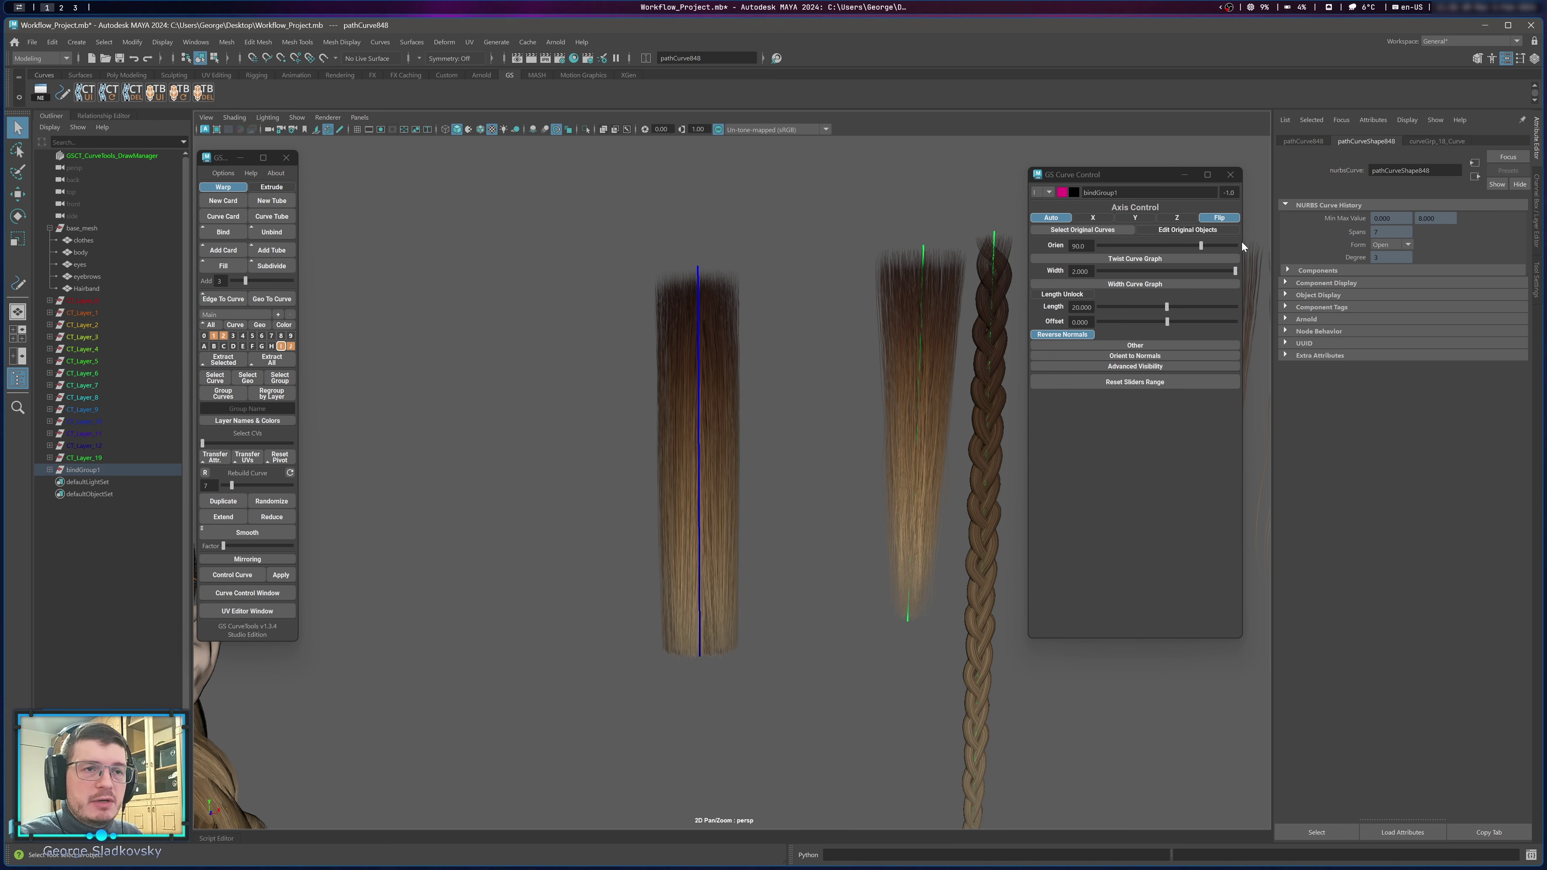
{"action": "key", "text": "ctrl+z"}
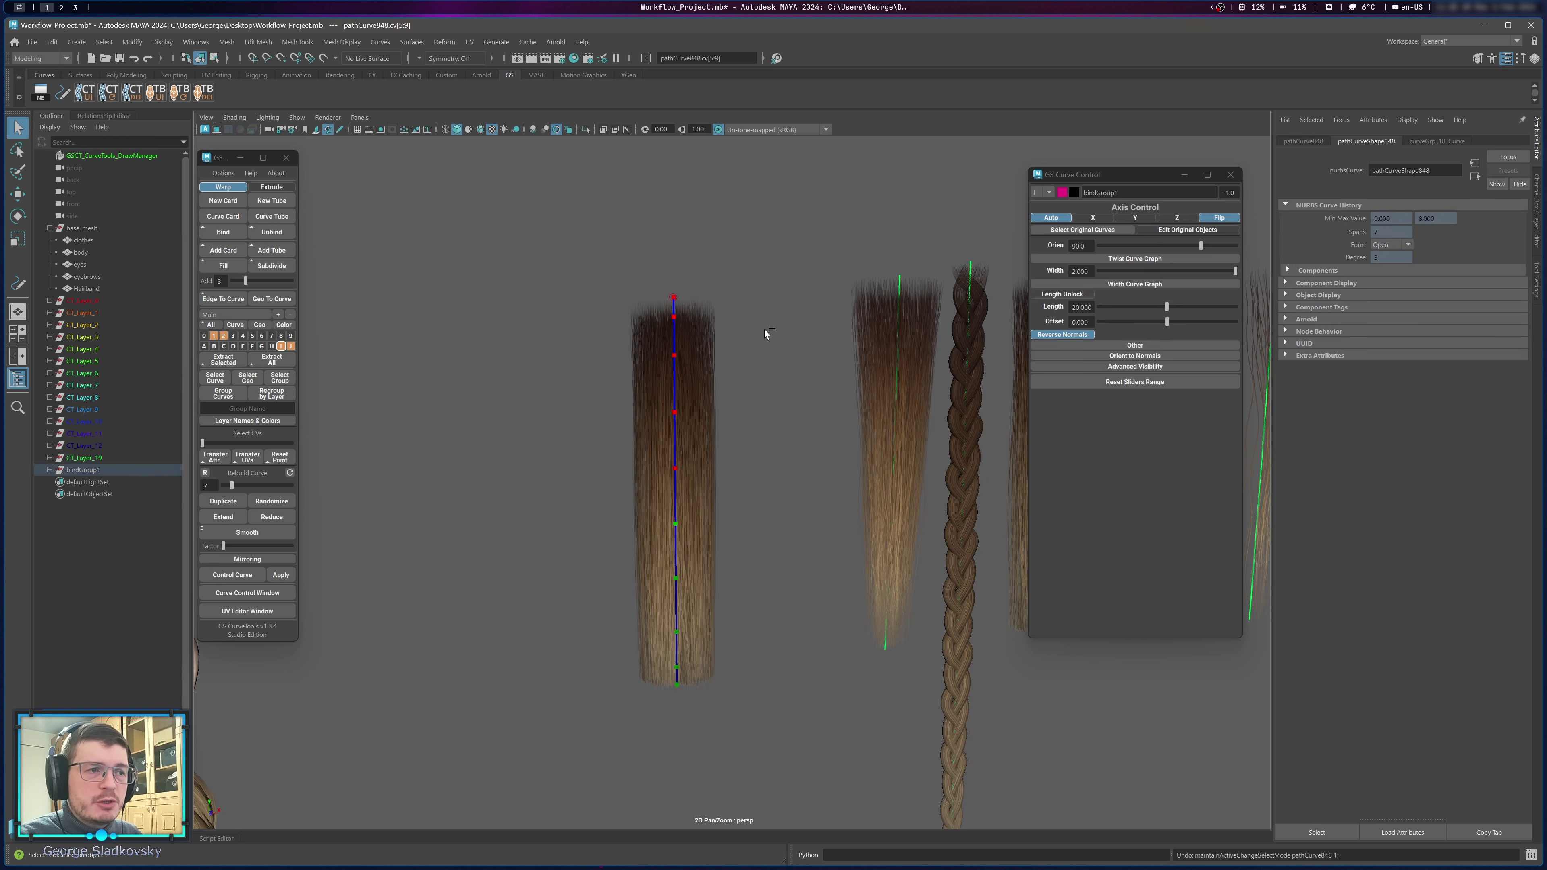
{"action": "key", "text": "ctrl+z"}
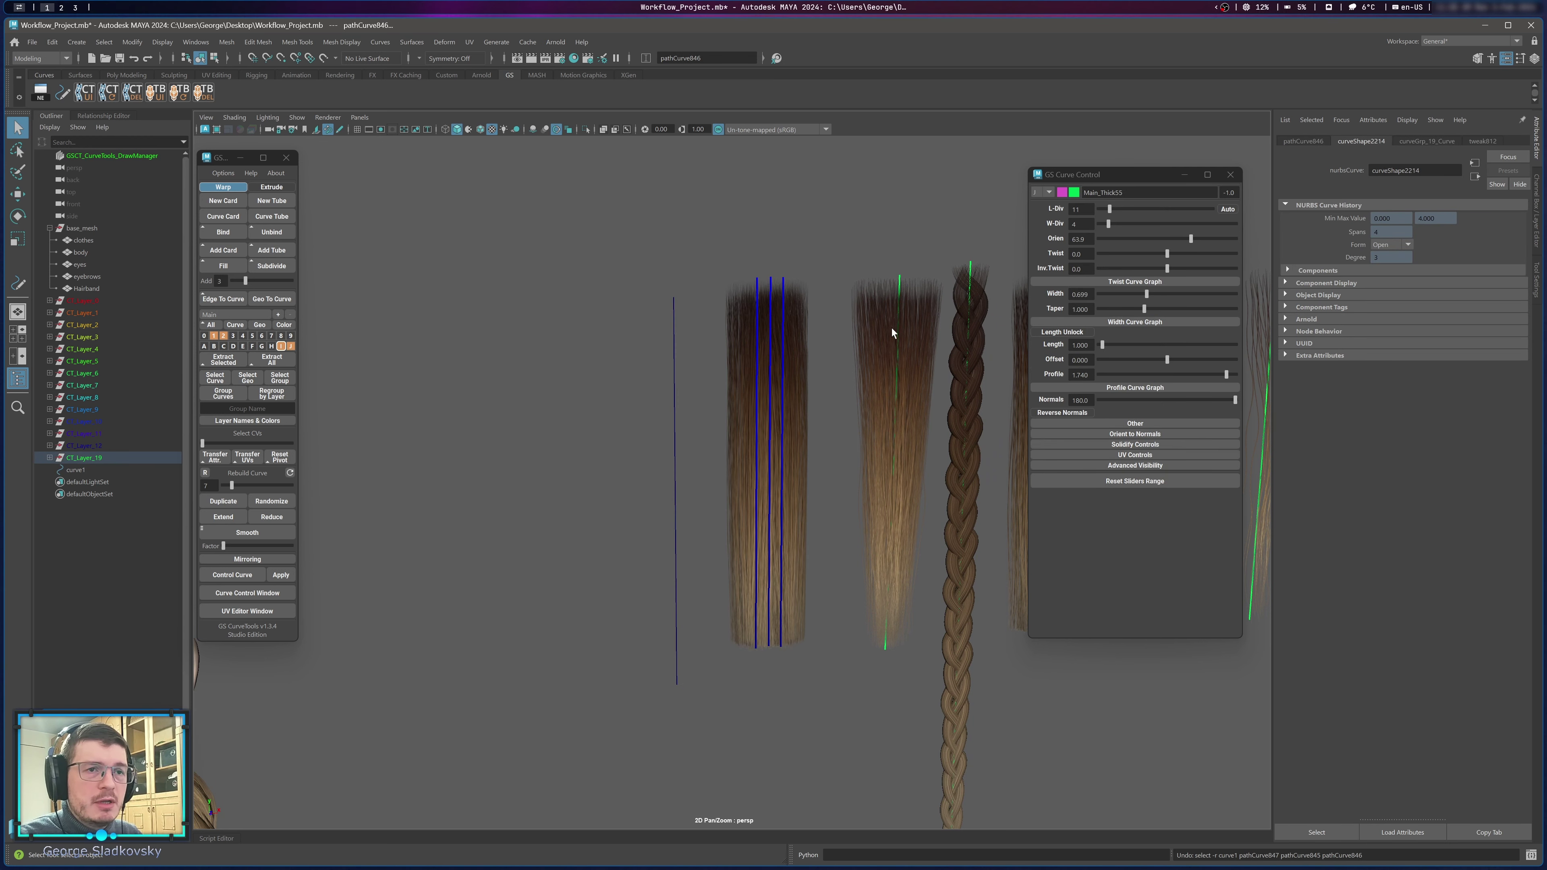
Check the twist and width curve graph sections for the three selected cards.
{"action": "left_click", "coordinate": [1133, 283]}
{"action": "left_click", "coordinate": [1140, 283]}
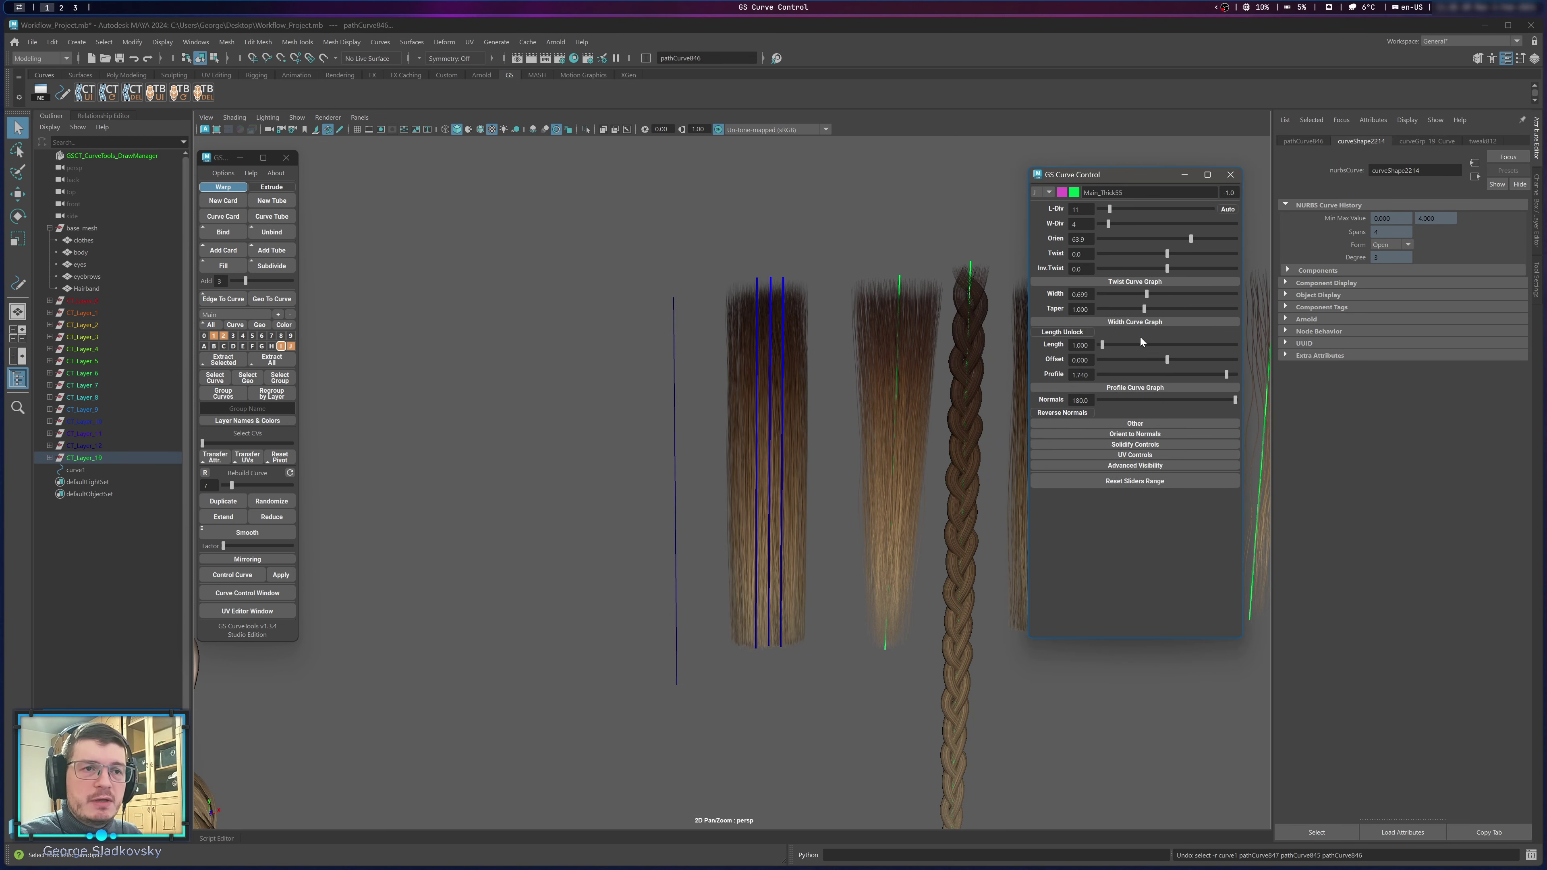
{"action": "left_click", "coordinate": [1139, 322]}
{"action": "left_click", "coordinate": [1143, 322]}
Bind the three cards to the drawn curve again as one clump in the card library.
{"action": "left_click_drag", "start_coordinate": [587, 319], "coordinate": [830, 569]}
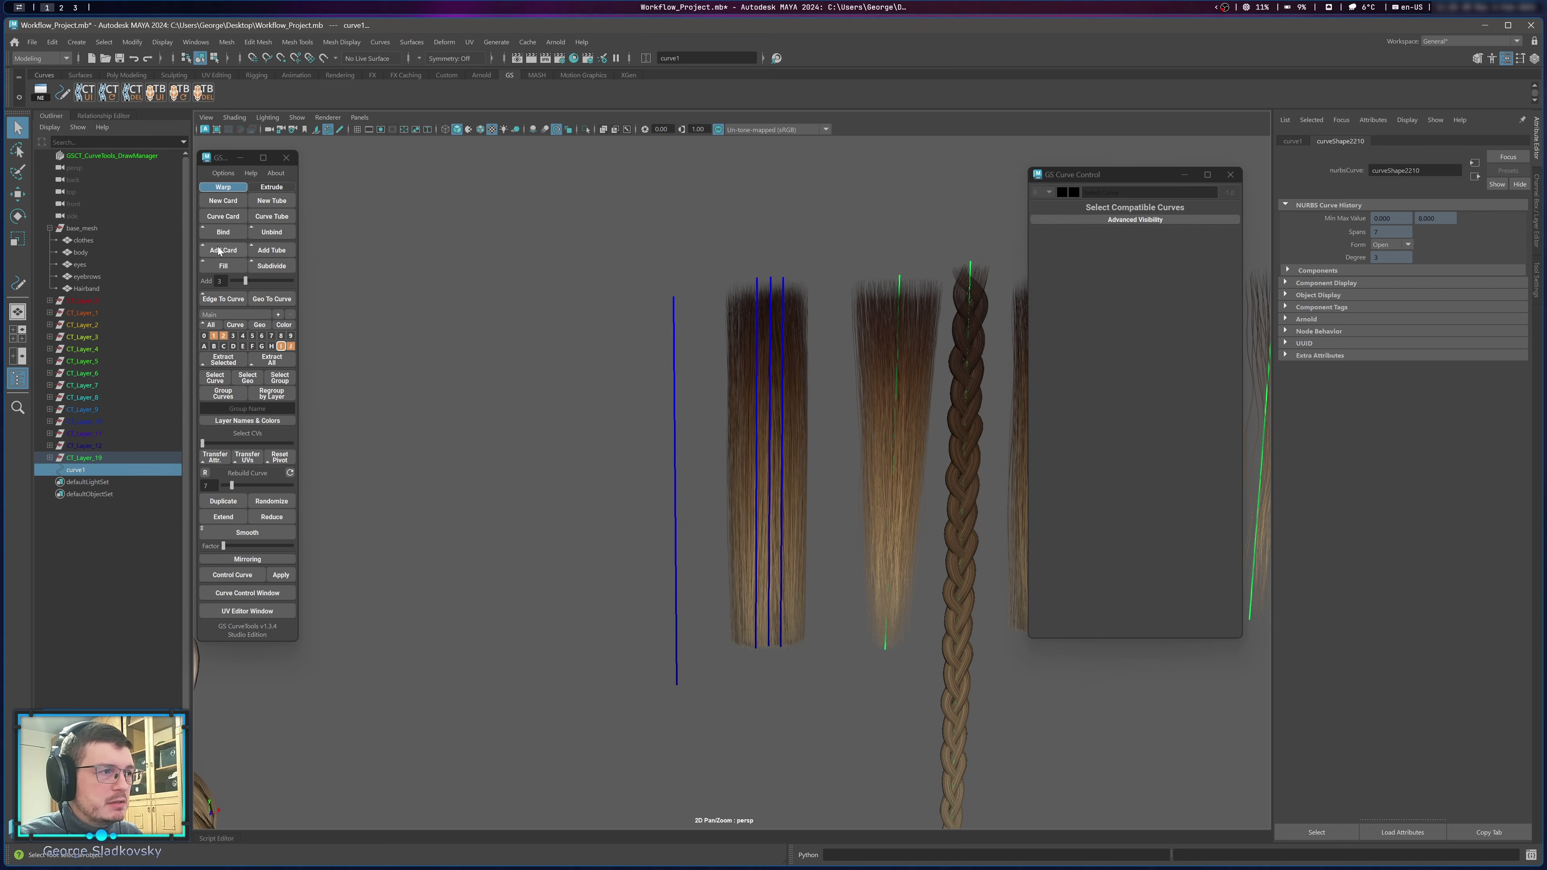
{"action": "left_click", "coordinate": [223, 233]}
{"action": "scroll", "coordinate": [636, 371], "scroll_direction": "up", "scroll_amount": 4}
{"action": "middle_click_drag", "start_coordinate": [702, 418], "coordinate": [723, 426], "text": "alt"}
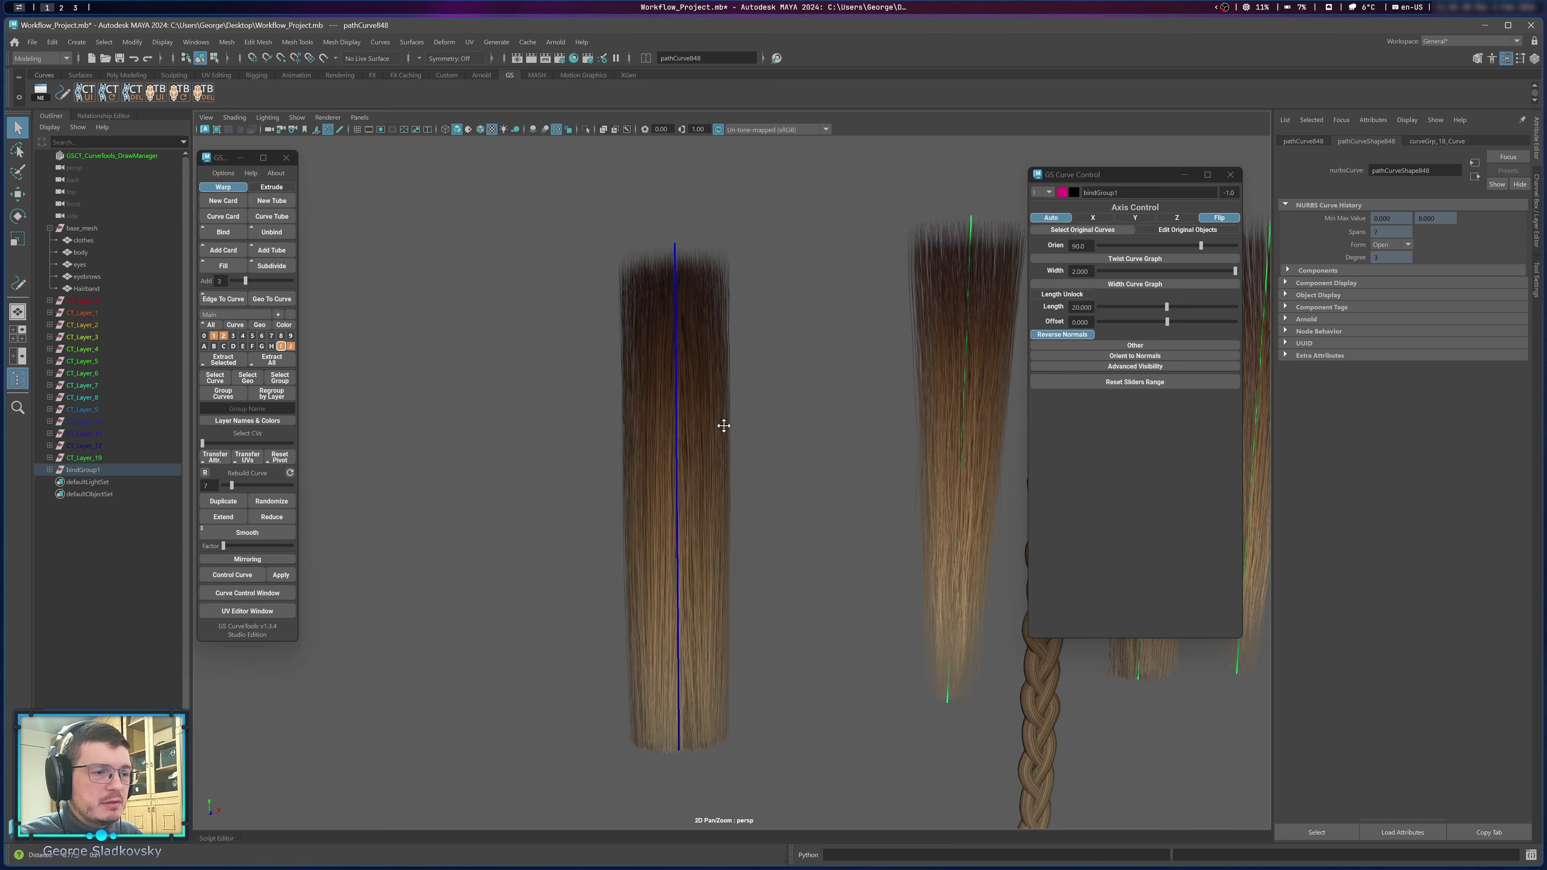
{"action": "left_click_drag", "start_coordinate": [724, 426], "coordinate": [748, 435]}
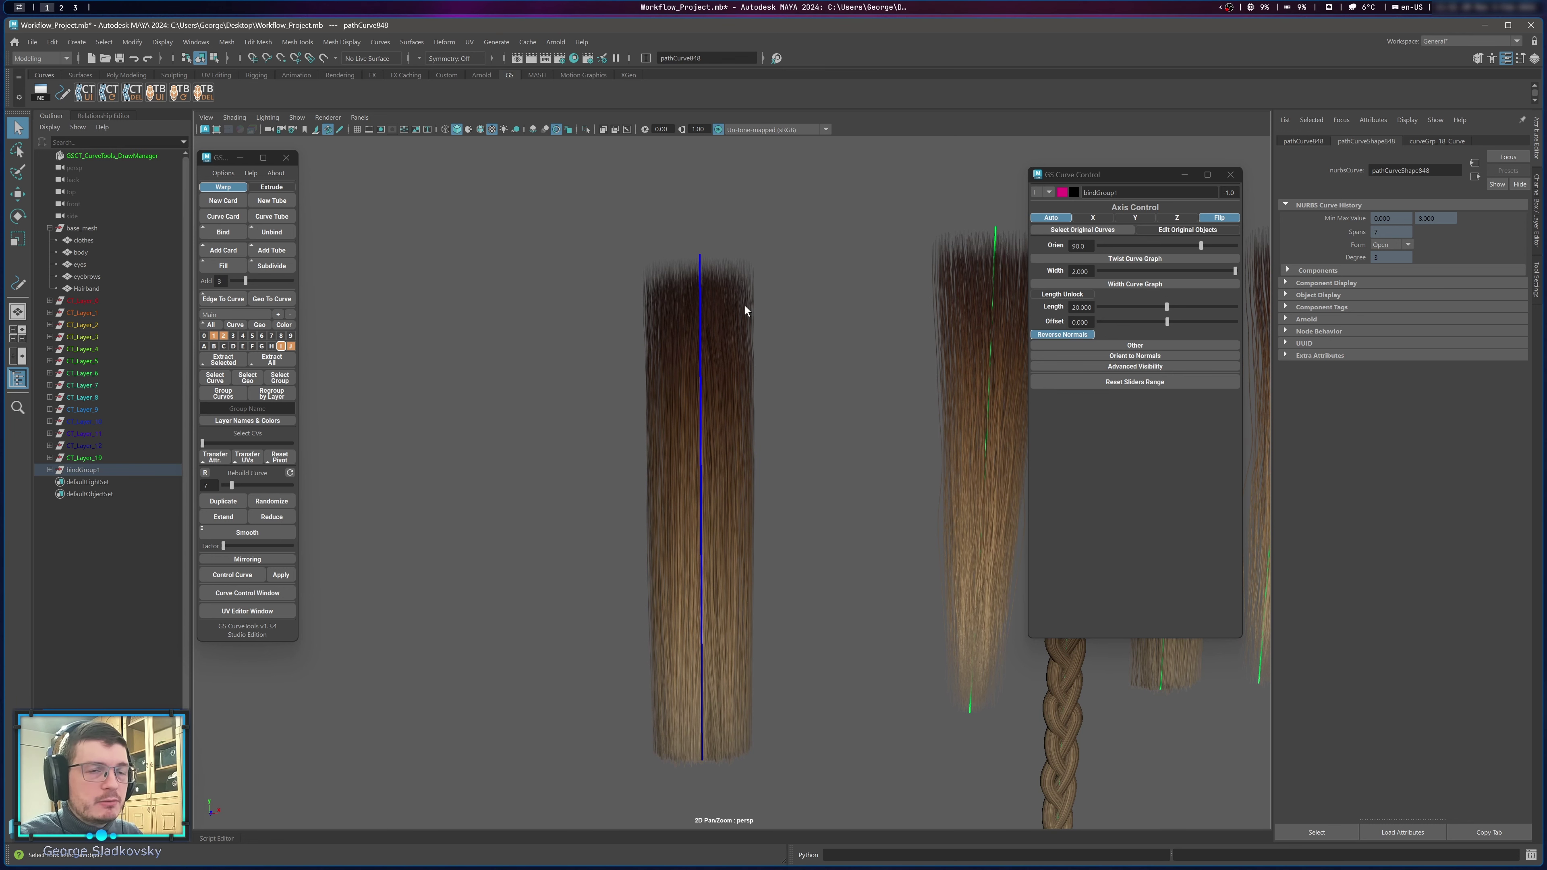
{"action": "scroll", "coordinate": [745, 306], "scroll_direction": "down", "scroll_amount": 3}
{"action": "middle_click_drag", "start_coordinate": [852, 378], "coordinate": [804, 357], "text": "alt"}
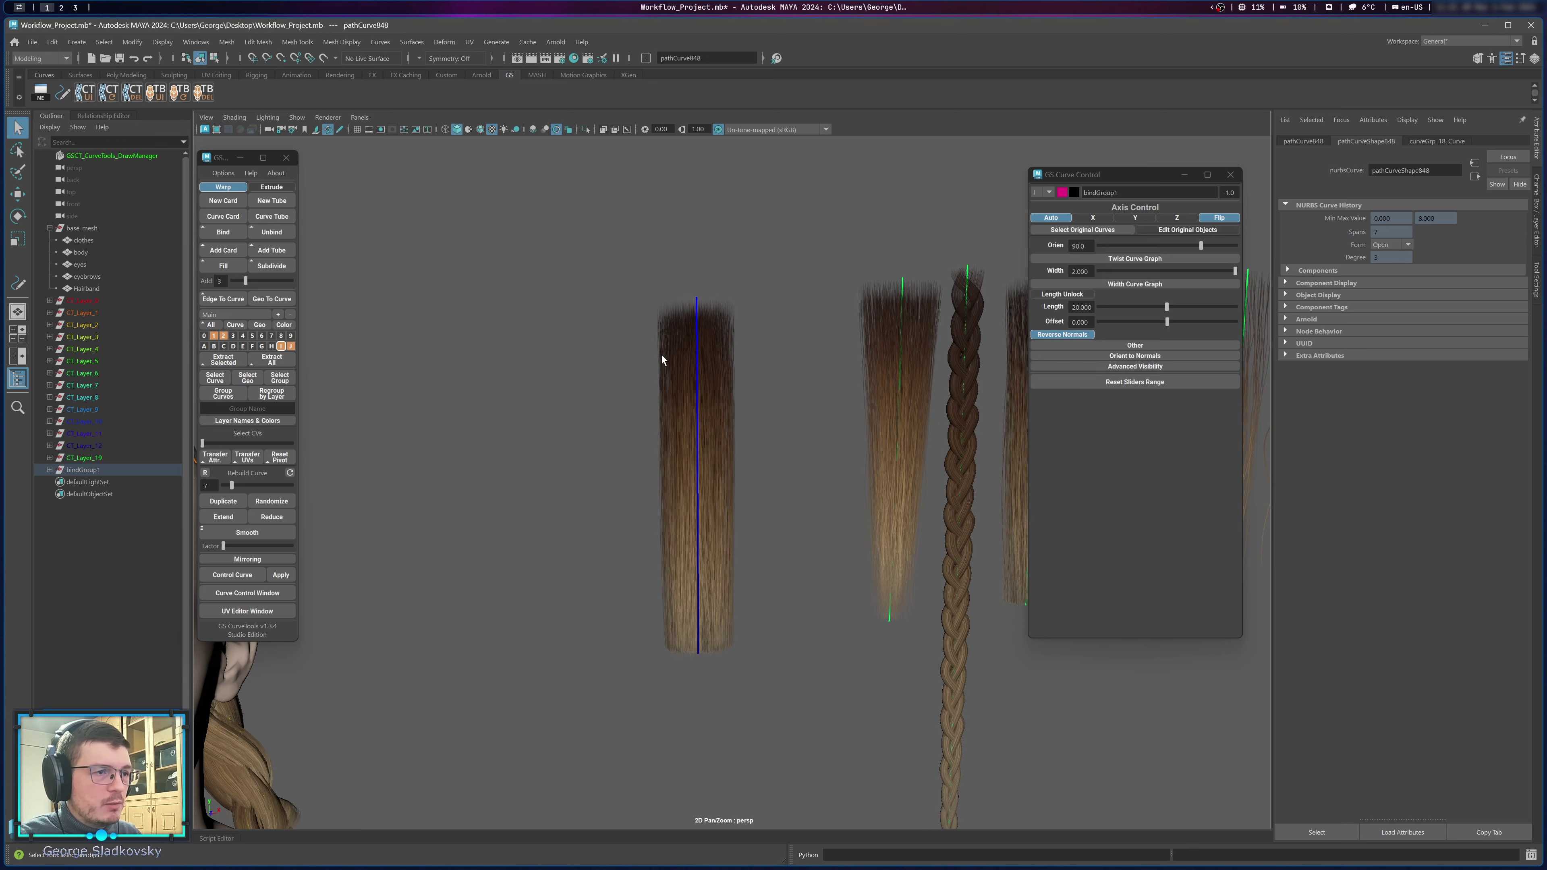
Examine the character's hair from several sides, undoing the accidental curve selection.
{"action": "middle_click_drag", "start_coordinate": [488, 414], "coordinate": [787, 346], "text": "alt"}
{"action": "scroll", "coordinate": [787, 346], "scroll_direction": "down", "scroll_amount": 3}
{"action": "left_click", "coordinate": [716, 370]}
{"action": "left_click_drag", "start_coordinate": [716, 370], "coordinate": [648, 577], "text": "alt"}
{"action": "key", "text": "f"}
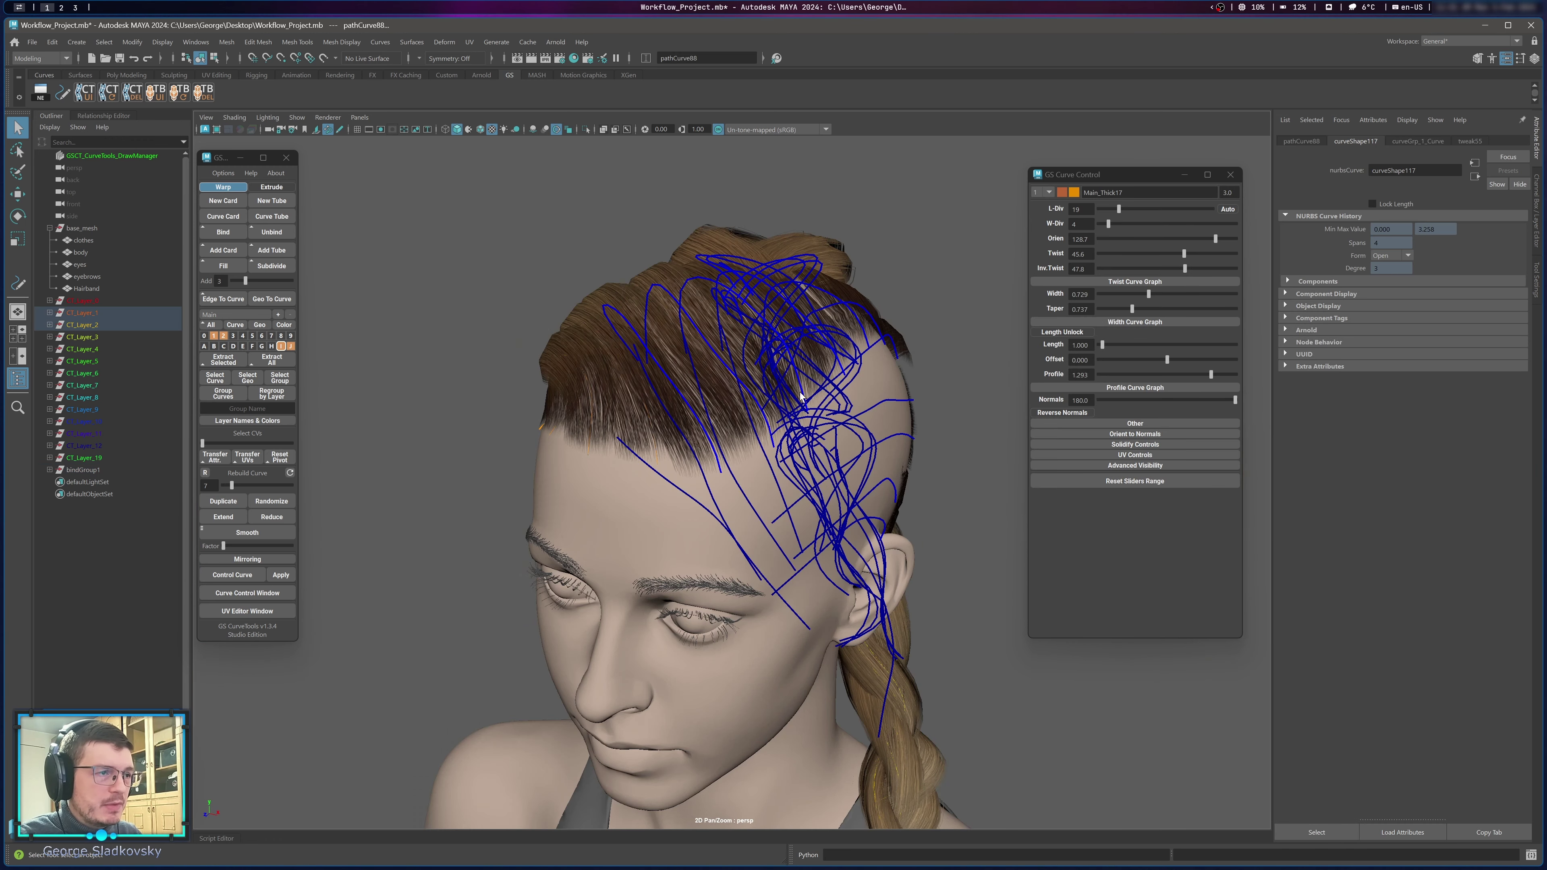
{"action": "key", "text": "ctrl+z"}
{"action": "key", "text": "ctrl+z"}
{"action": "key", "text": "ctrl+z"}
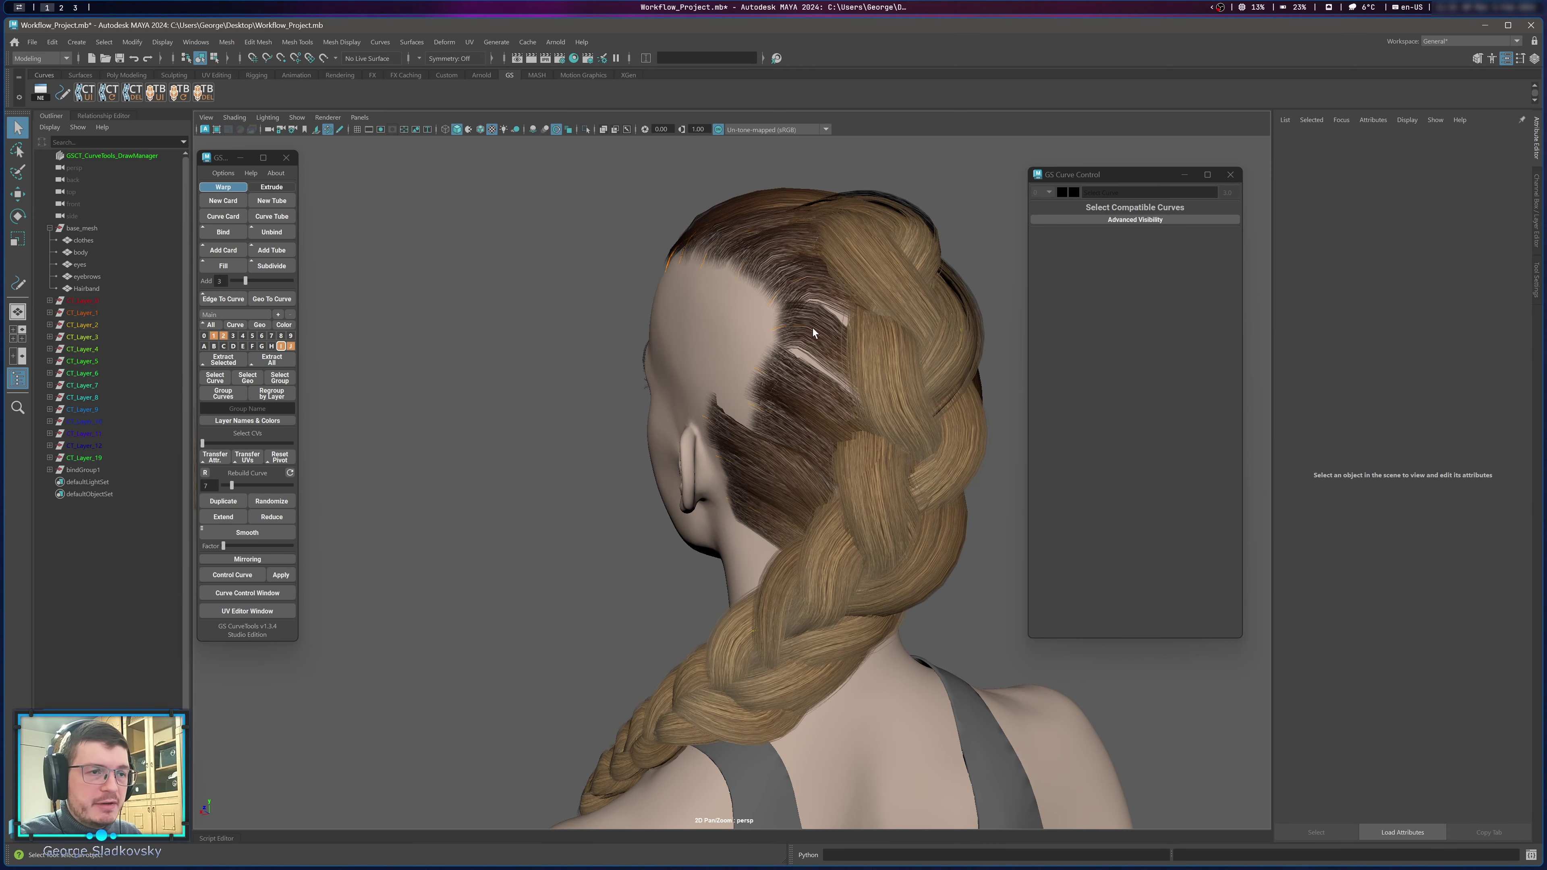
{"action": "key", "text": "ctrl+z"}
{"action": "key", "text": "ctrl+z"}
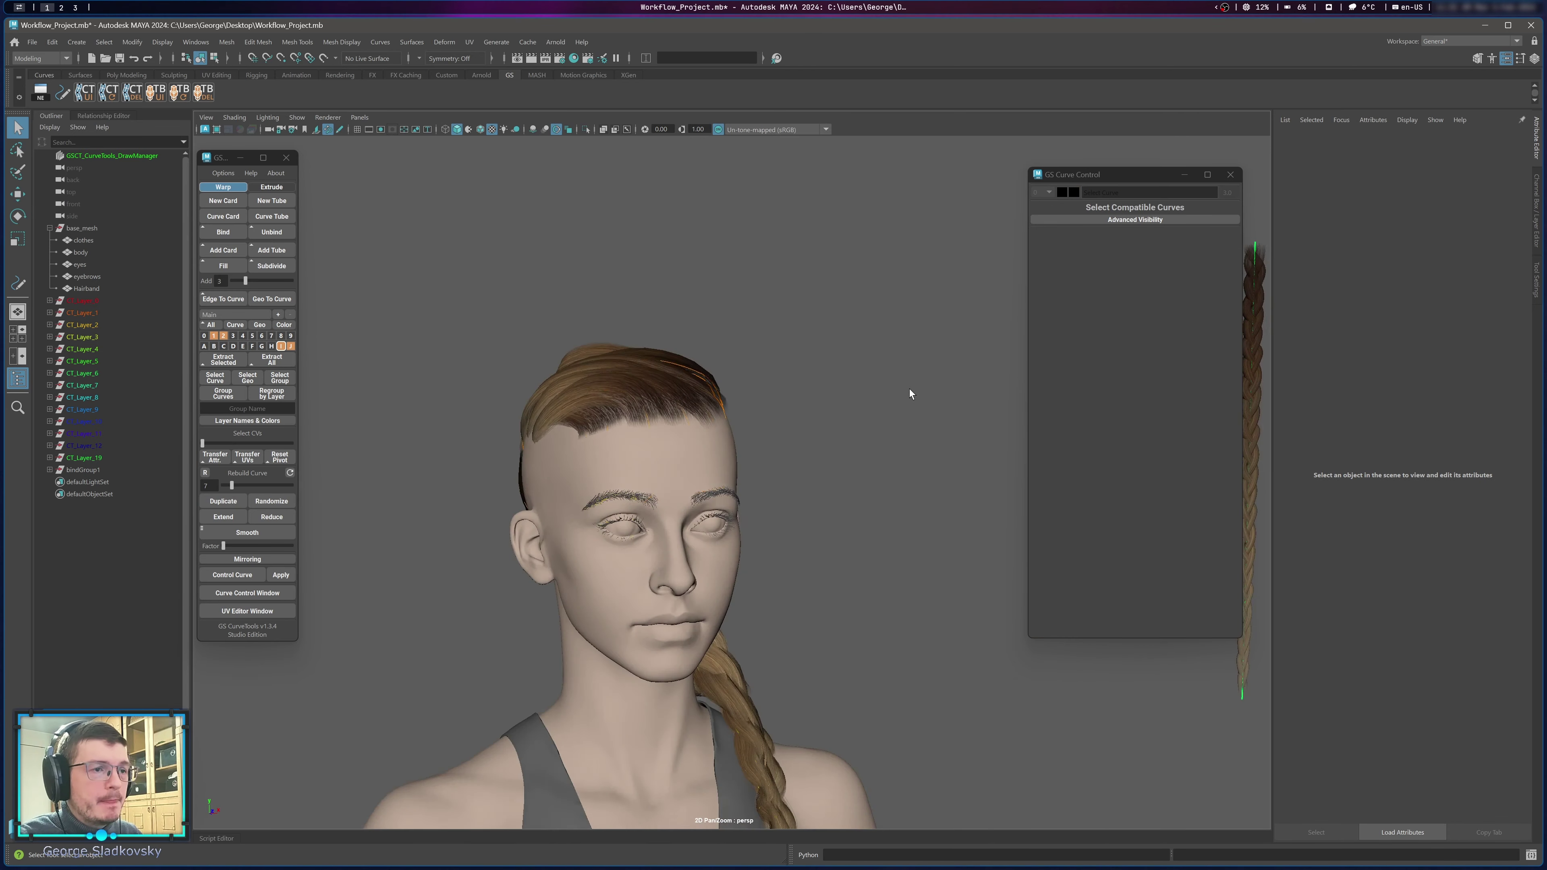
{"action": "key", "text": "ctrl+z"}
{"action": "key", "text": "ctrl+z"}
{"action": "key", "text": "ctrl+z"}
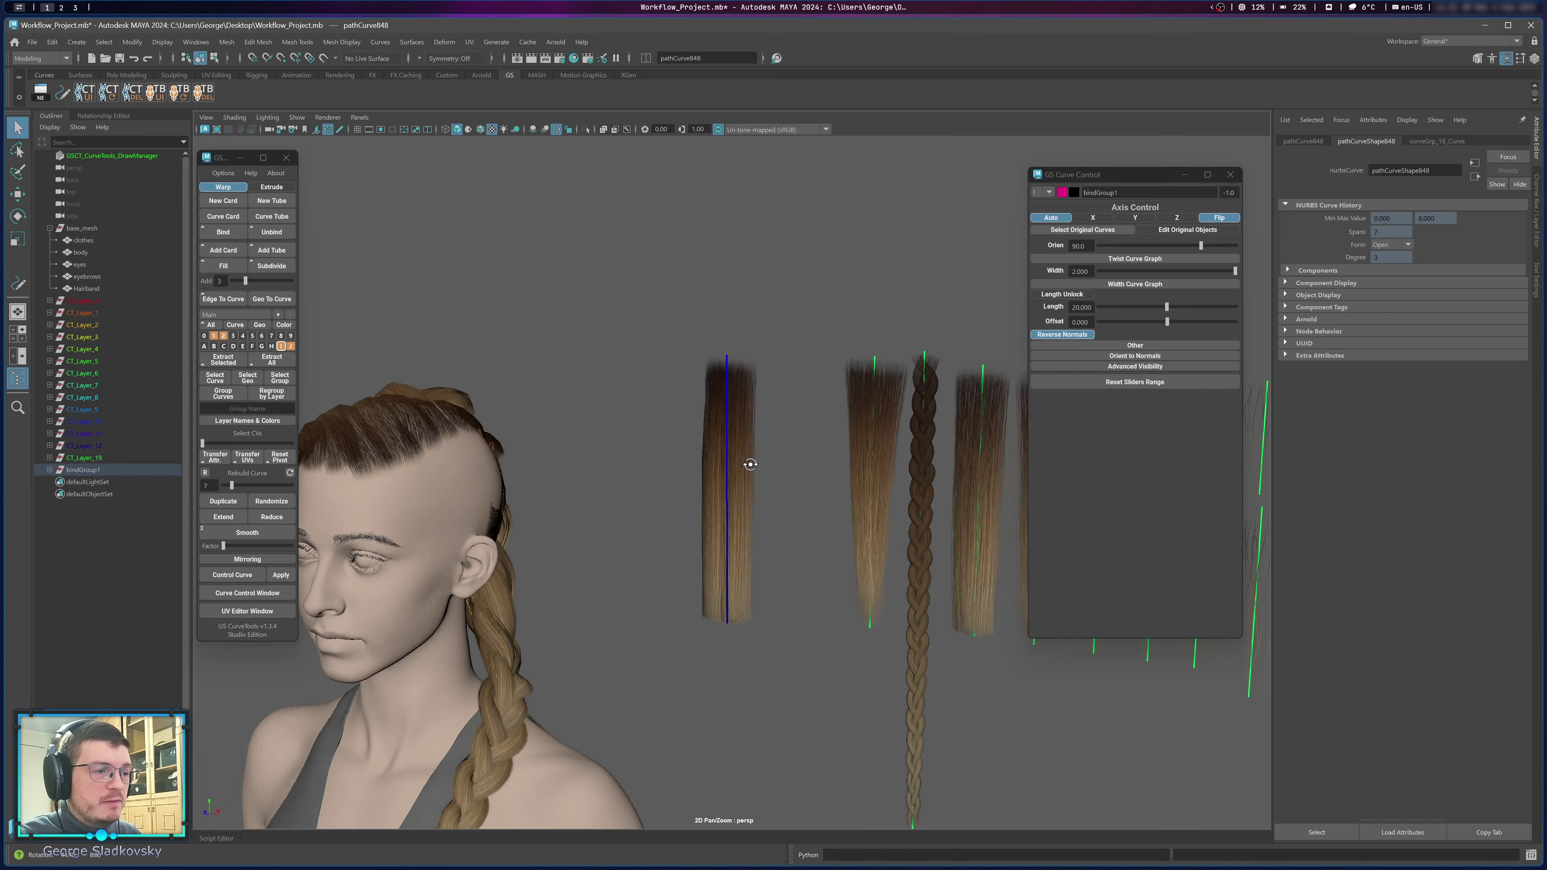
Move one wavy clump out of the character's hair beside the head and display its UVs up close in the UV editor.
{"action": "key", "text": "ctrl+z"}
{"action": "key", "text": "ctrl+z"}
{"action": "key", "text": "ctrl+z"}
{"action": "key", "text": "ctrl+z"}
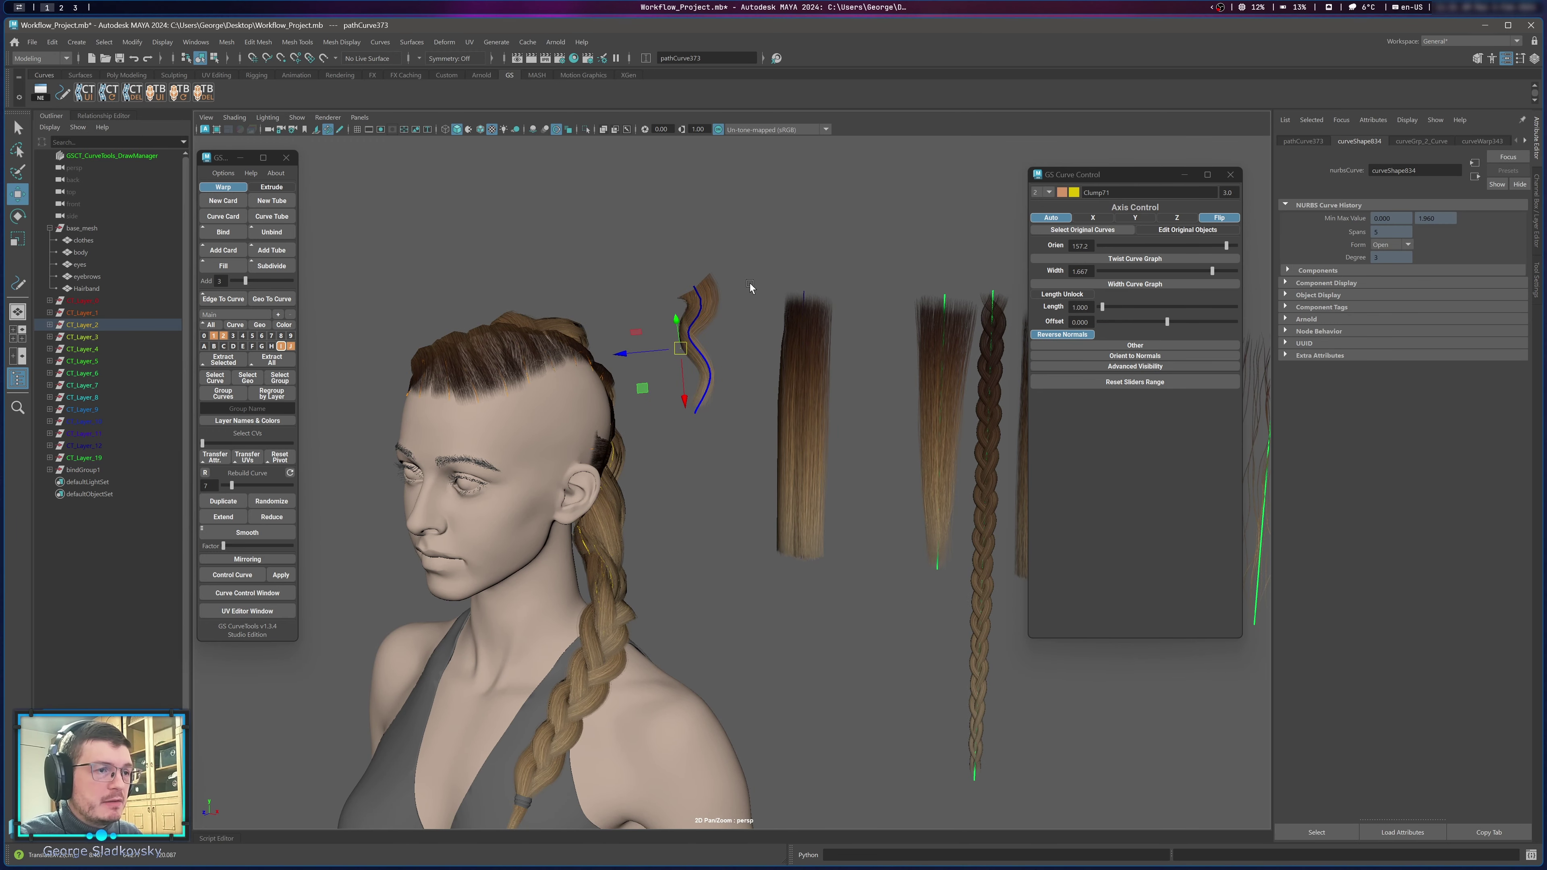
{"action": "mouse_move", "coordinate": [783, 316]}
{"action": "left_mouse_down", "text": "alt"}
{"action": "mouse_move", "coordinate": [586, 306]}
{"action": "mouse_move", "coordinate": [819, 312]}
{"action": "mouse_move", "coordinate": [799, 313]}
{"action": "left_mouse_up", "text": "alt"}
{"action": "left_click", "coordinate": [243, 612]}
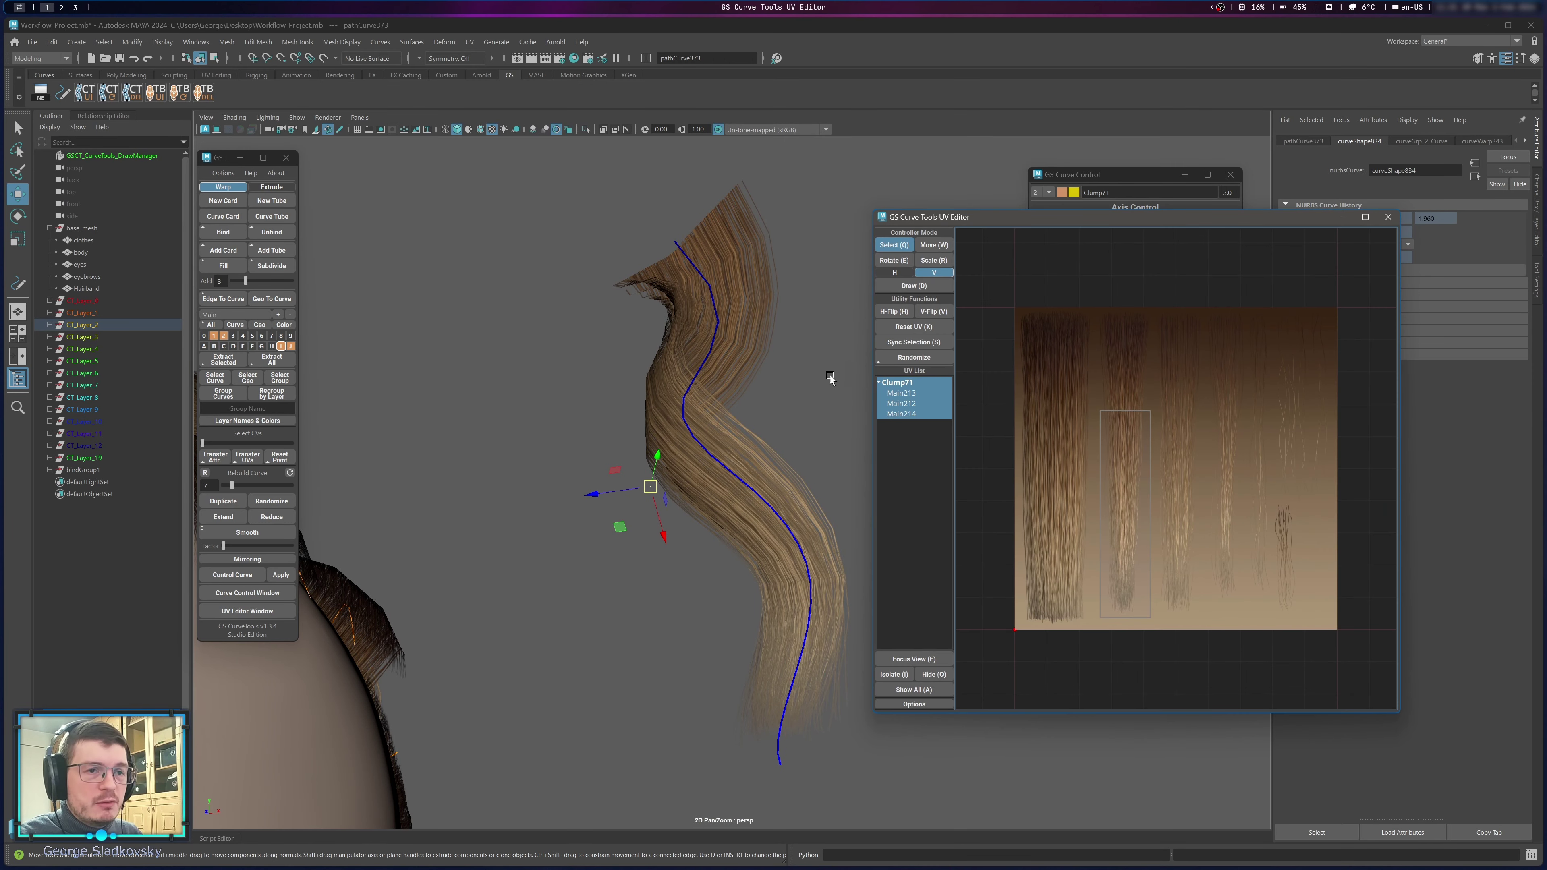
{"action": "scroll", "coordinate": [1153, 512], "scroll_direction": "up", "scroll_amount": 3}
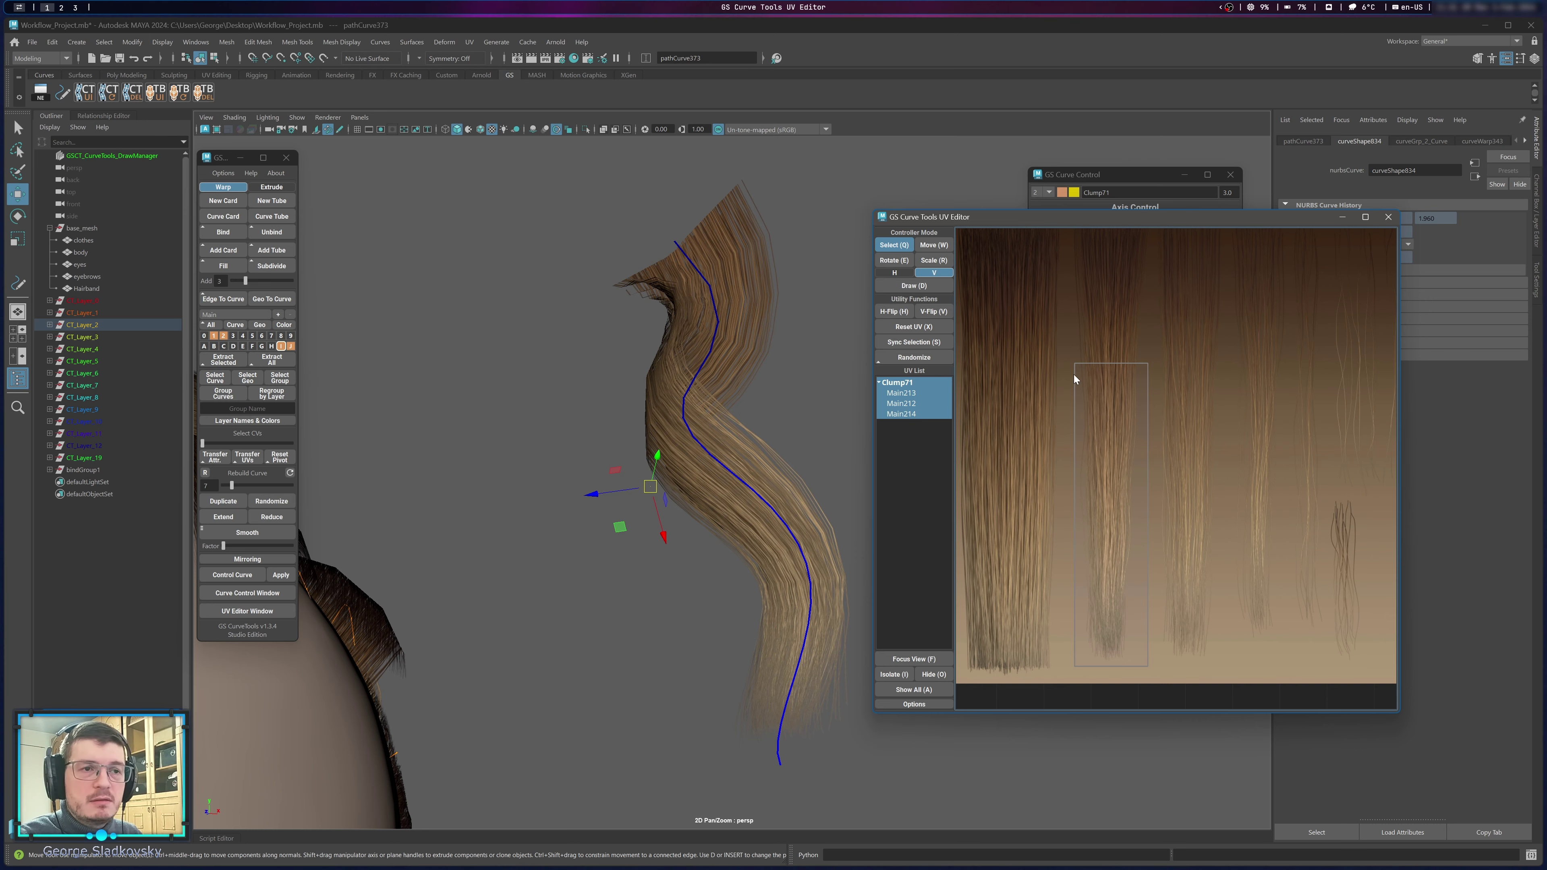
Put the wavy clump back into the hair and examine the braid around the head and shoulder from several sides.
{"action": "left_click_drag", "start_coordinate": [708, 375], "coordinate": [600, 378], "text": "alt"}
{"action": "scroll", "coordinate": [621, 529], "scroll_direction": "down", "scroll_amount": 4}
{"action": "left_click_drag", "start_coordinate": [621, 529], "coordinate": [655, 367], "text": "alt"}
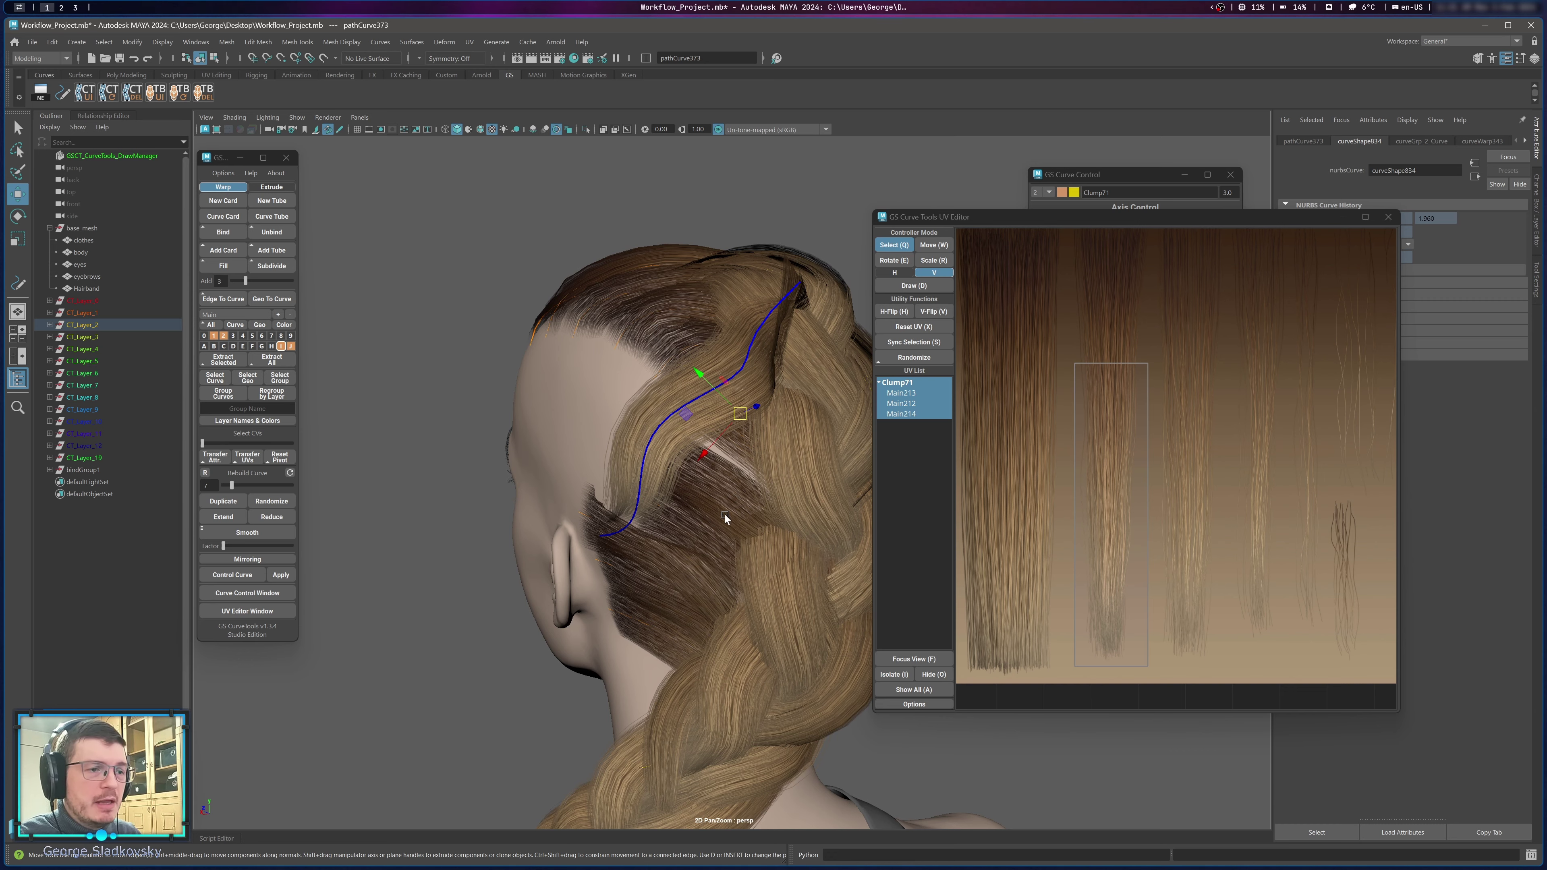
{"action": "left_click_drag", "start_coordinate": [727, 515], "coordinate": [748, 271], "text": "alt"}
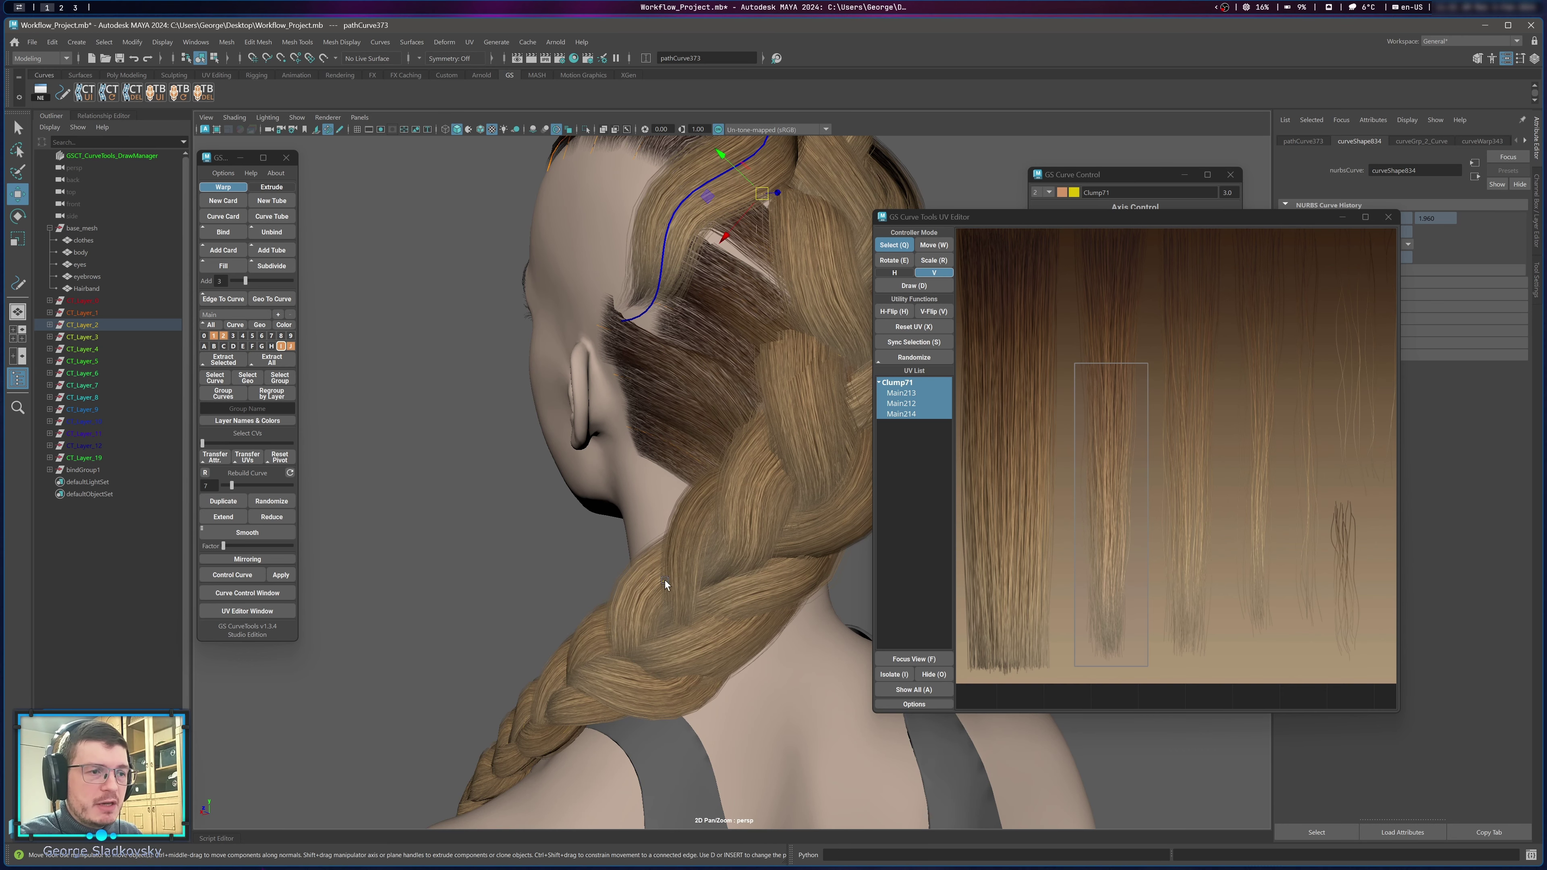
{"action": "left_click_drag", "start_coordinate": [734, 462], "coordinate": [786, 554], "text": "alt"}
{"action": "middle_click_drag", "start_coordinate": [785, 554], "coordinate": [753, 491], "text": "alt"}
{"action": "scroll", "coordinate": [1225, 444], "scroll_direction": "down", "scroll_amount": 3}
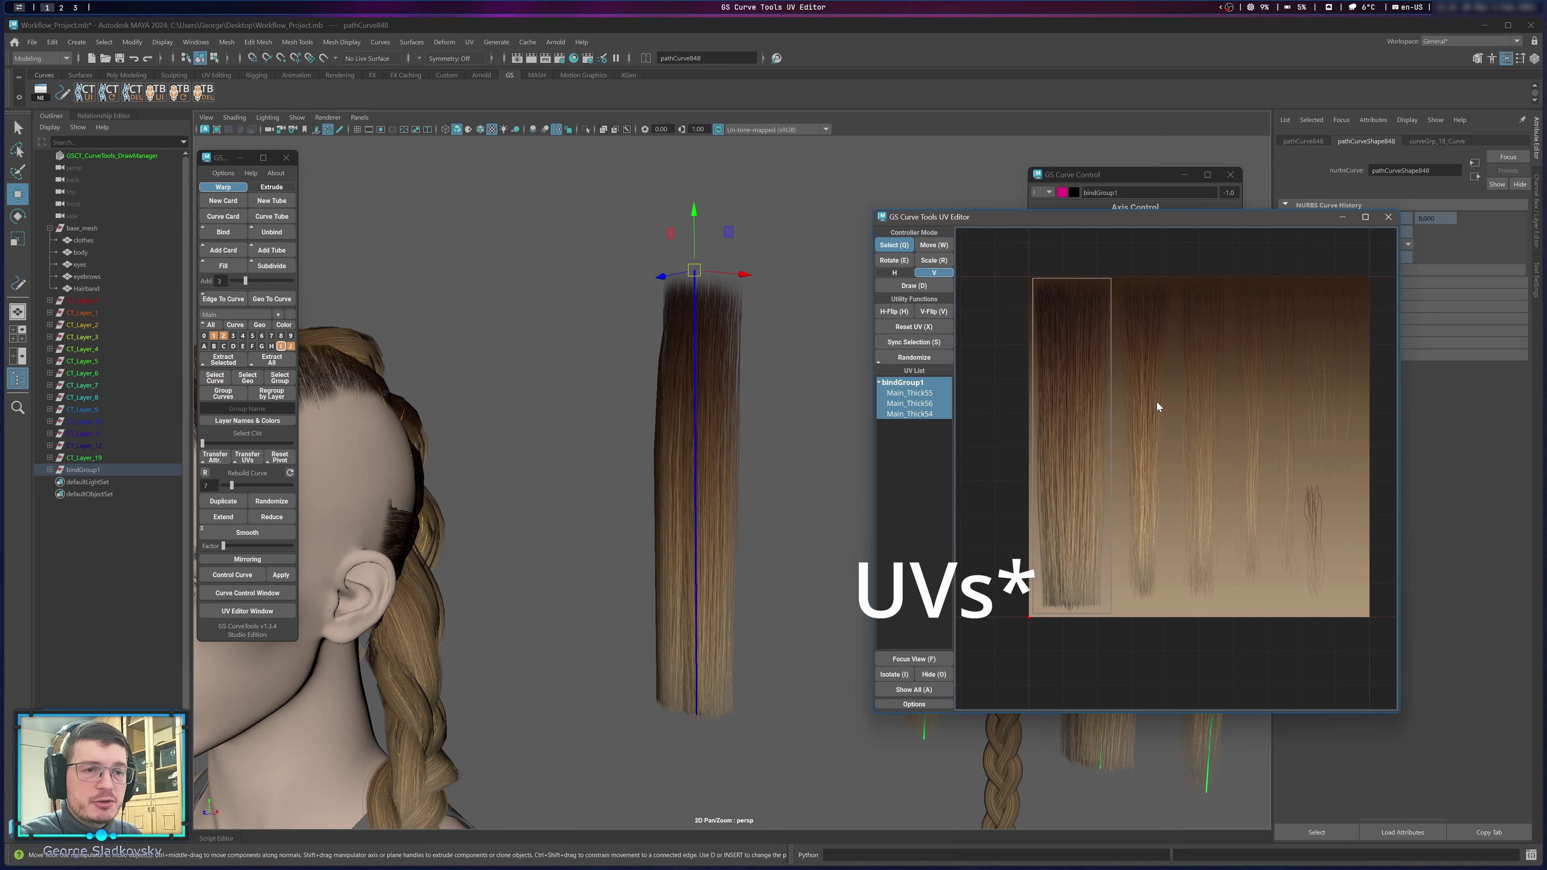
Draw the bound three-card clump's UV region over the second strand of the hair texture.
{"action": "left_click_drag", "start_coordinate": [1041, 542], "coordinate": [1041, 542]}
{"action": "key", "text": "d"}
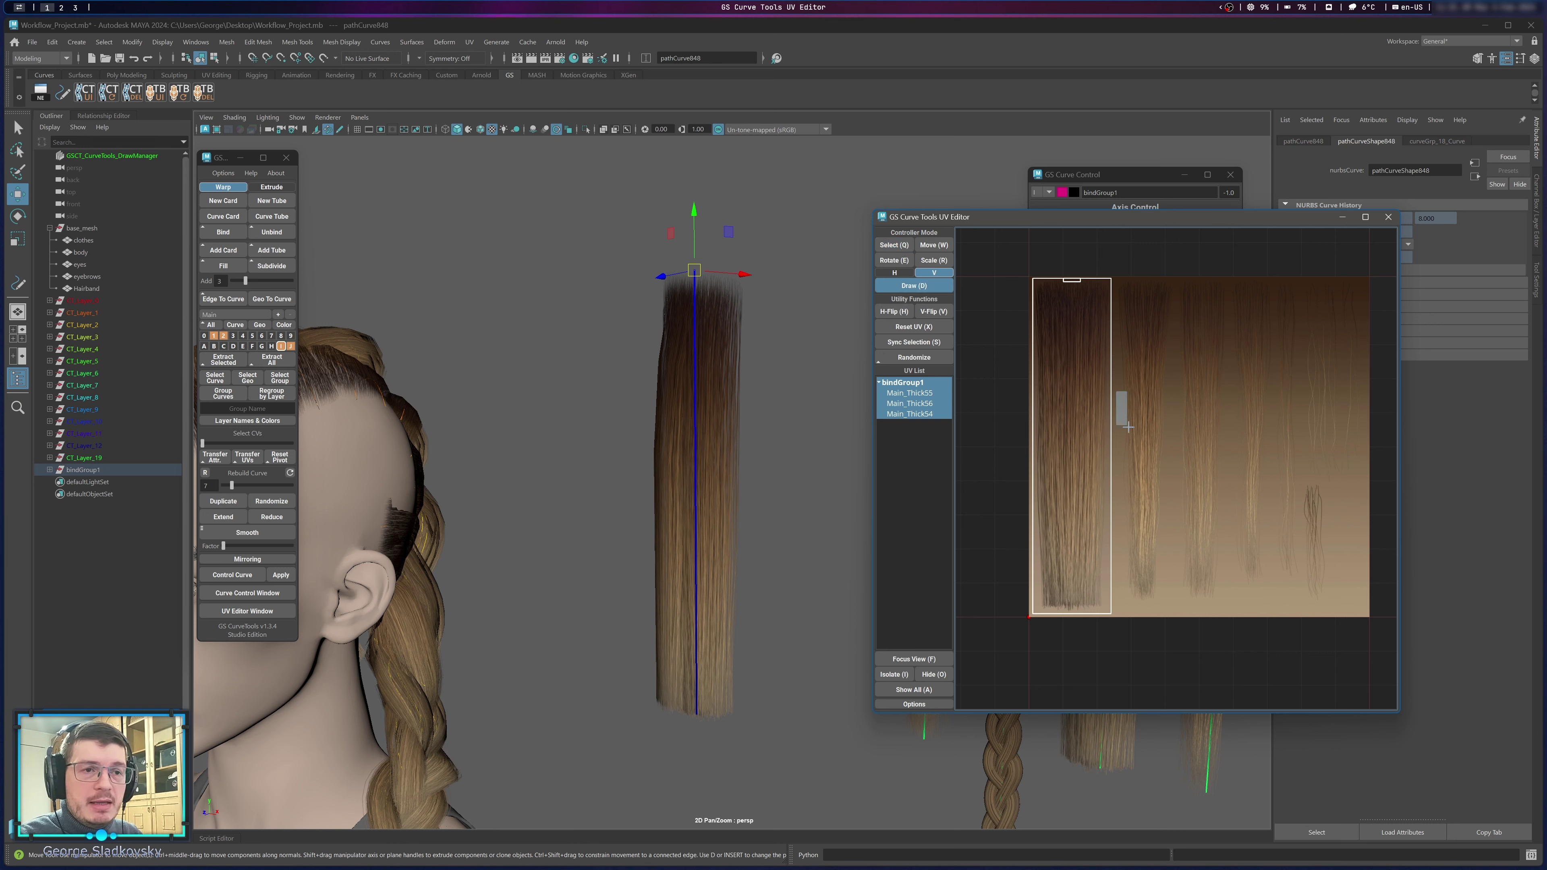
{"action": "left_click_drag", "start_coordinate": [1128, 427], "coordinate": [1170, 607]}
{"action": "key", "text": "v"}
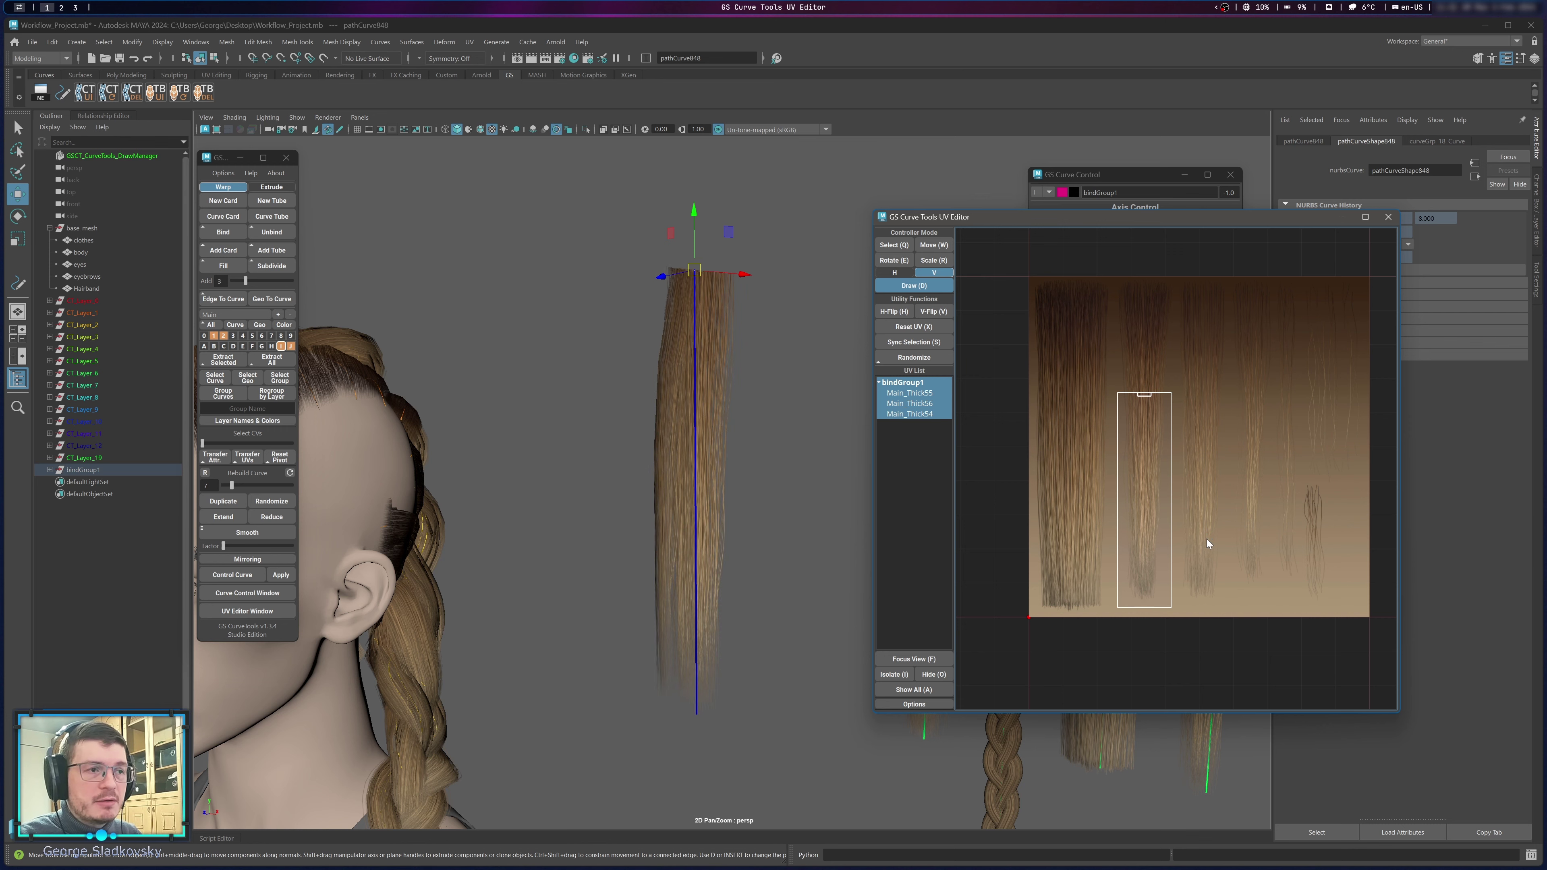
{"action": "key", "text": "f"}
{"action": "scroll", "coordinate": [736, 511], "scroll_direction": "down", "scroll_amount": 3}
{"action": "middle_click_drag", "start_coordinate": [735, 511], "coordinate": [832, 432], "text": "alt"}
{"action": "scroll", "coordinate": [832, 431], "scroll_direction": "down", "scroll_amount": 5}
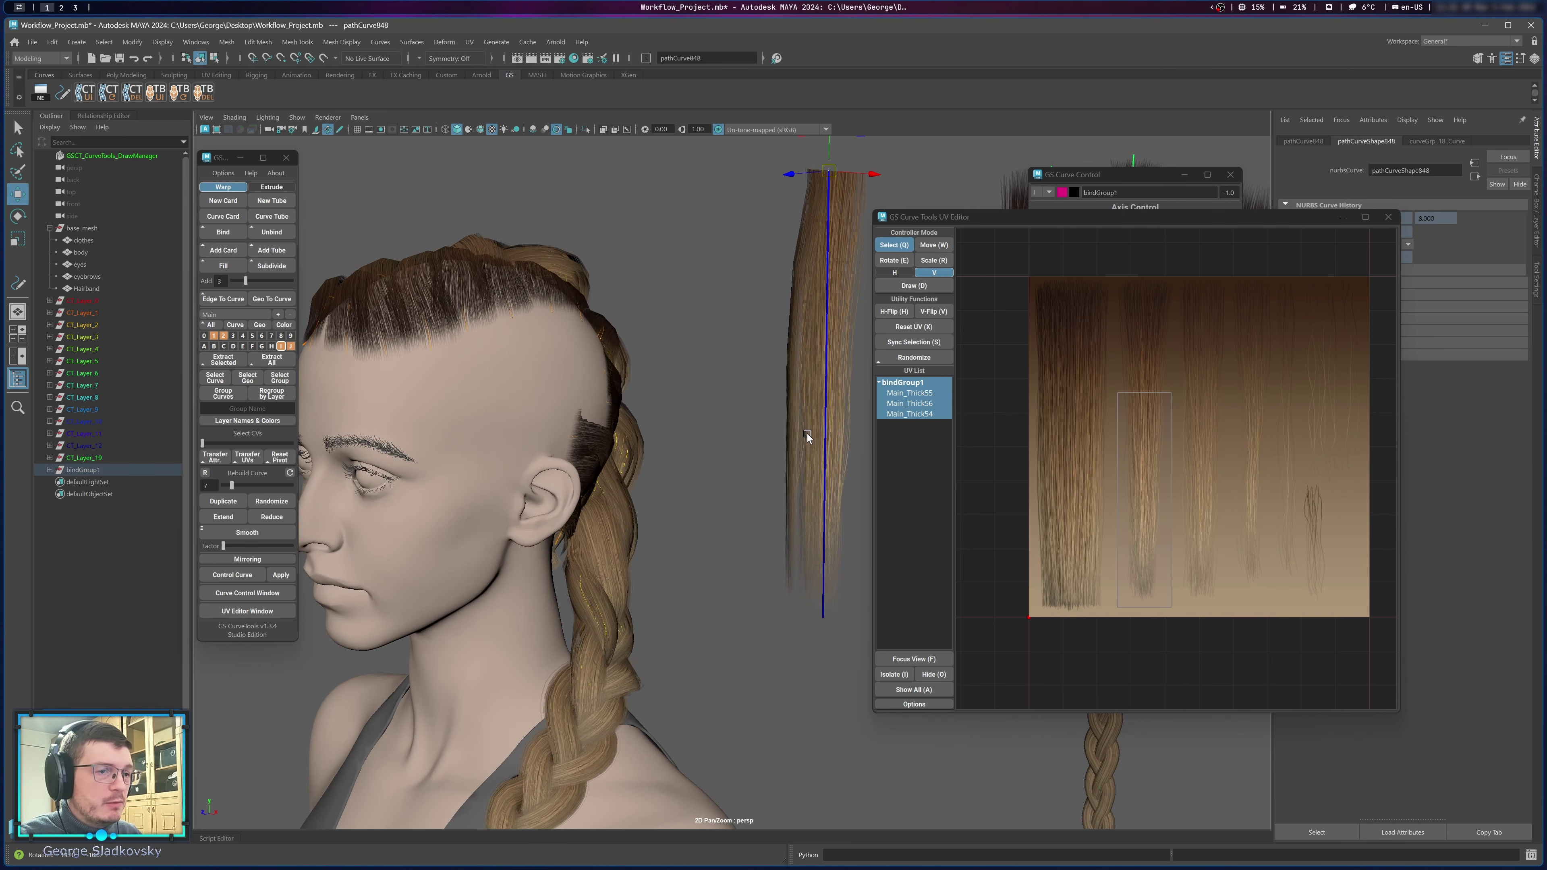
Select a clump behind the character's ear and inspect its shape and UV placement up close.
{"action": "left_click", "coordinate": [613, 491]}
{"action": "left_click_drag", "start_coordinate": [762, 278], "coordinate": [670, 436], "text": "alt"}
{"action": "key", "text": "f"}
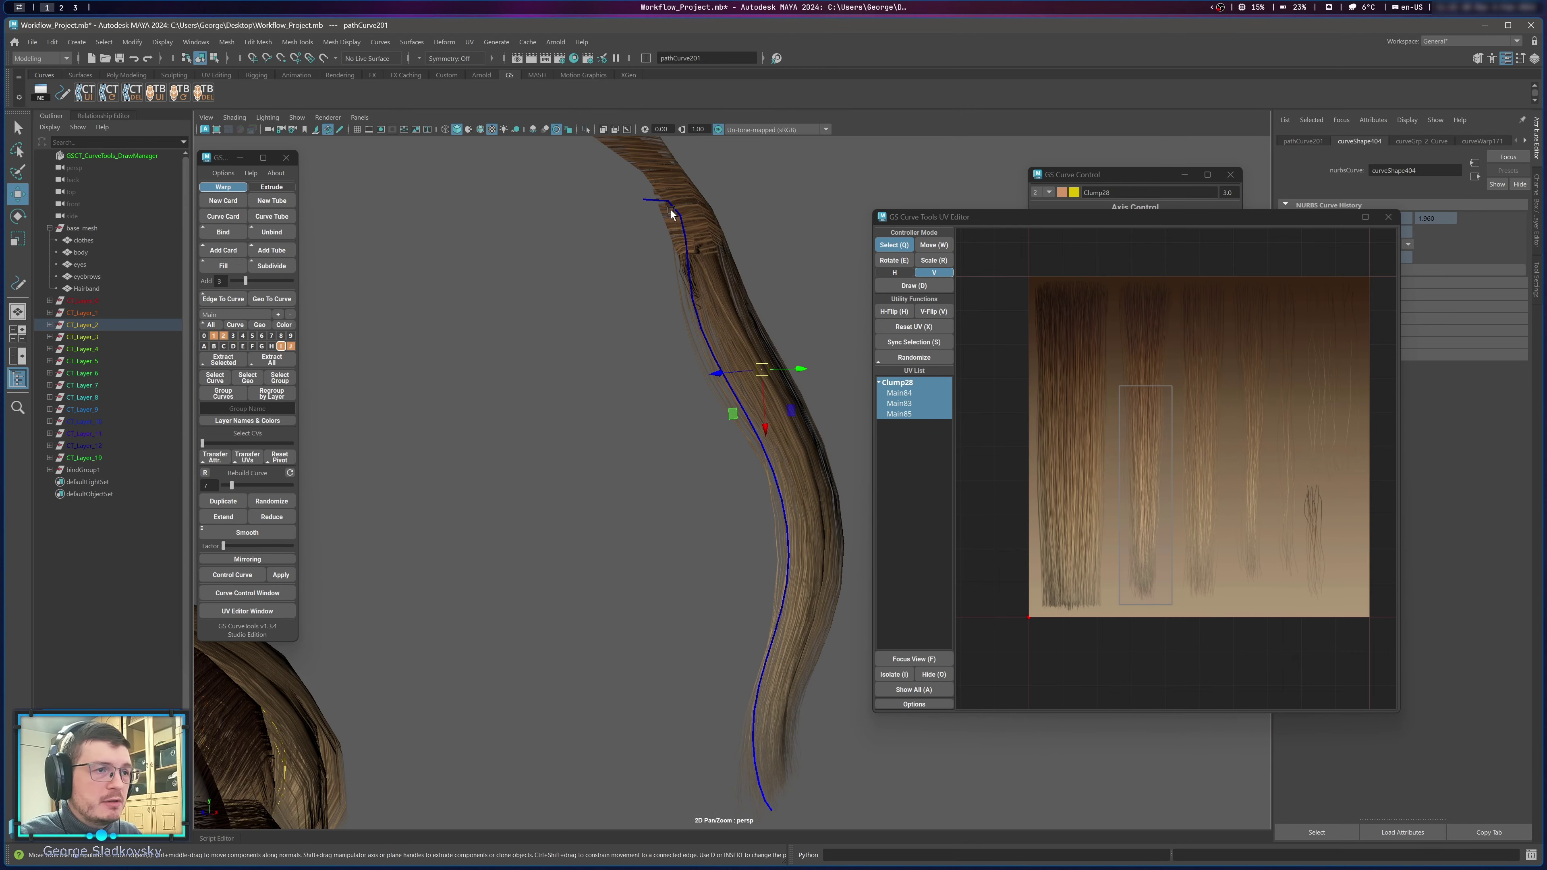
{"action": "scroll", "coordinate": [742, 408], "scroll_direction": "up", "scroll_amount": 1}
{"action": "scroll", "coordinate": [707, 463], "scroll_direction": "down", "scroll_amount": 5}
{"action": "scroll", "coordinate": [724, 487], "scroll_direction": "down", "scroll_amount": 7}
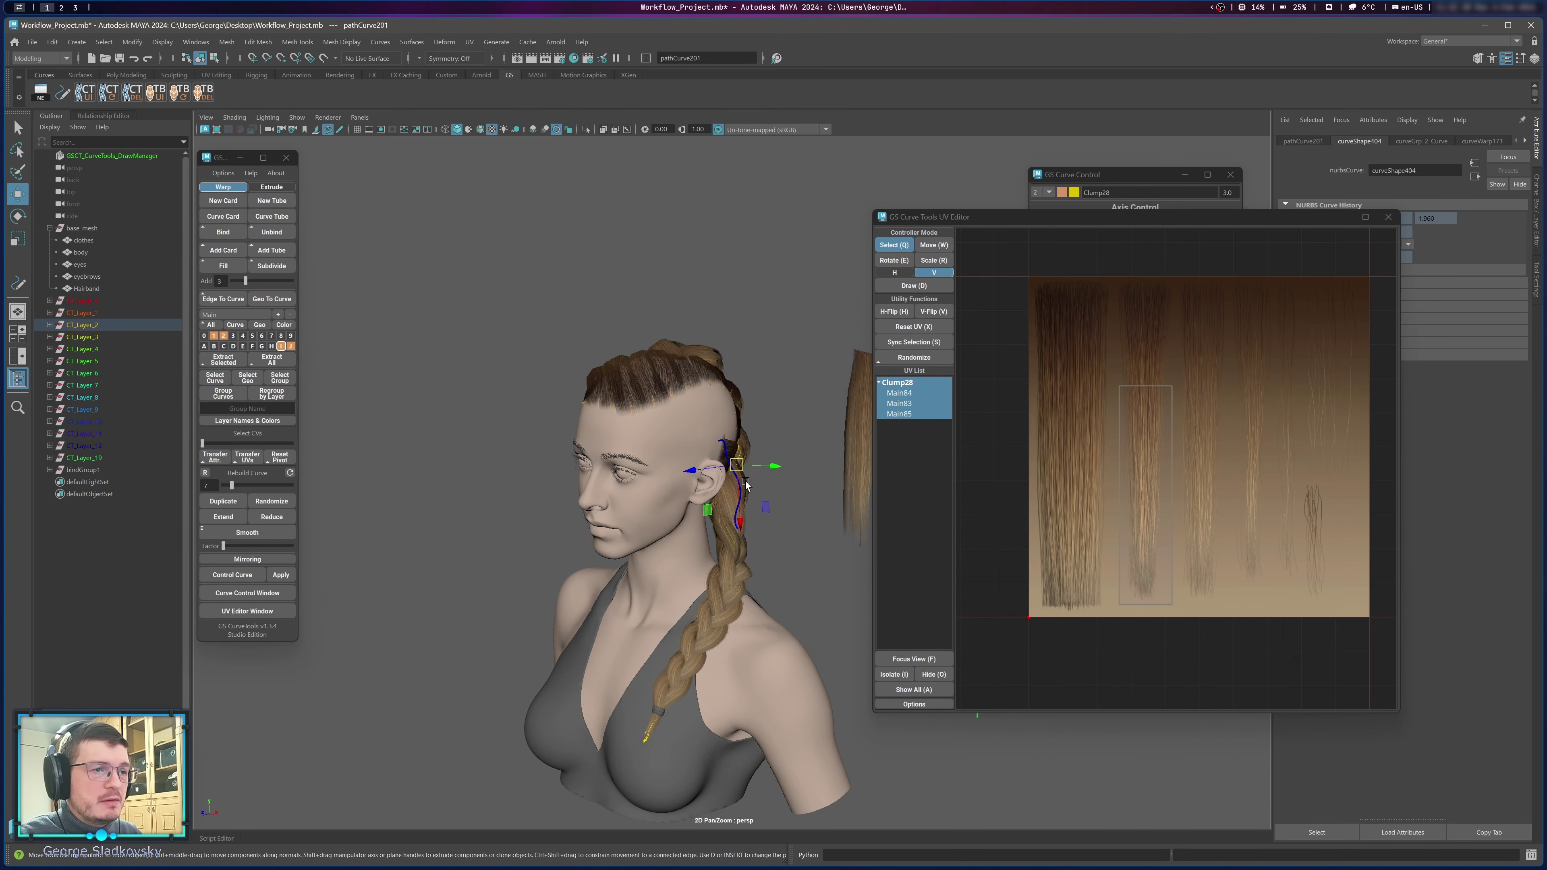
Select the bound clump beside the head and move it to the braid behind the ear.
{"action": "middle_click_drag", "start_coordinate": [861, 468], "coordinate": [804, 476], "text": "alt"}
{"action": "scroll", "coordinate": [804, 477], "scroll_direction": "up", "scroll_amount": 2}
{"action": "left_click", "coordinate": [851, 537]}
{"action": "key", "text": "q"}
{"action": "middle_click_drag", "start_coordinate": [842, 421], "coordinate": [805, 478], "text": "alt"}
{"action": "key", "text": "w"}
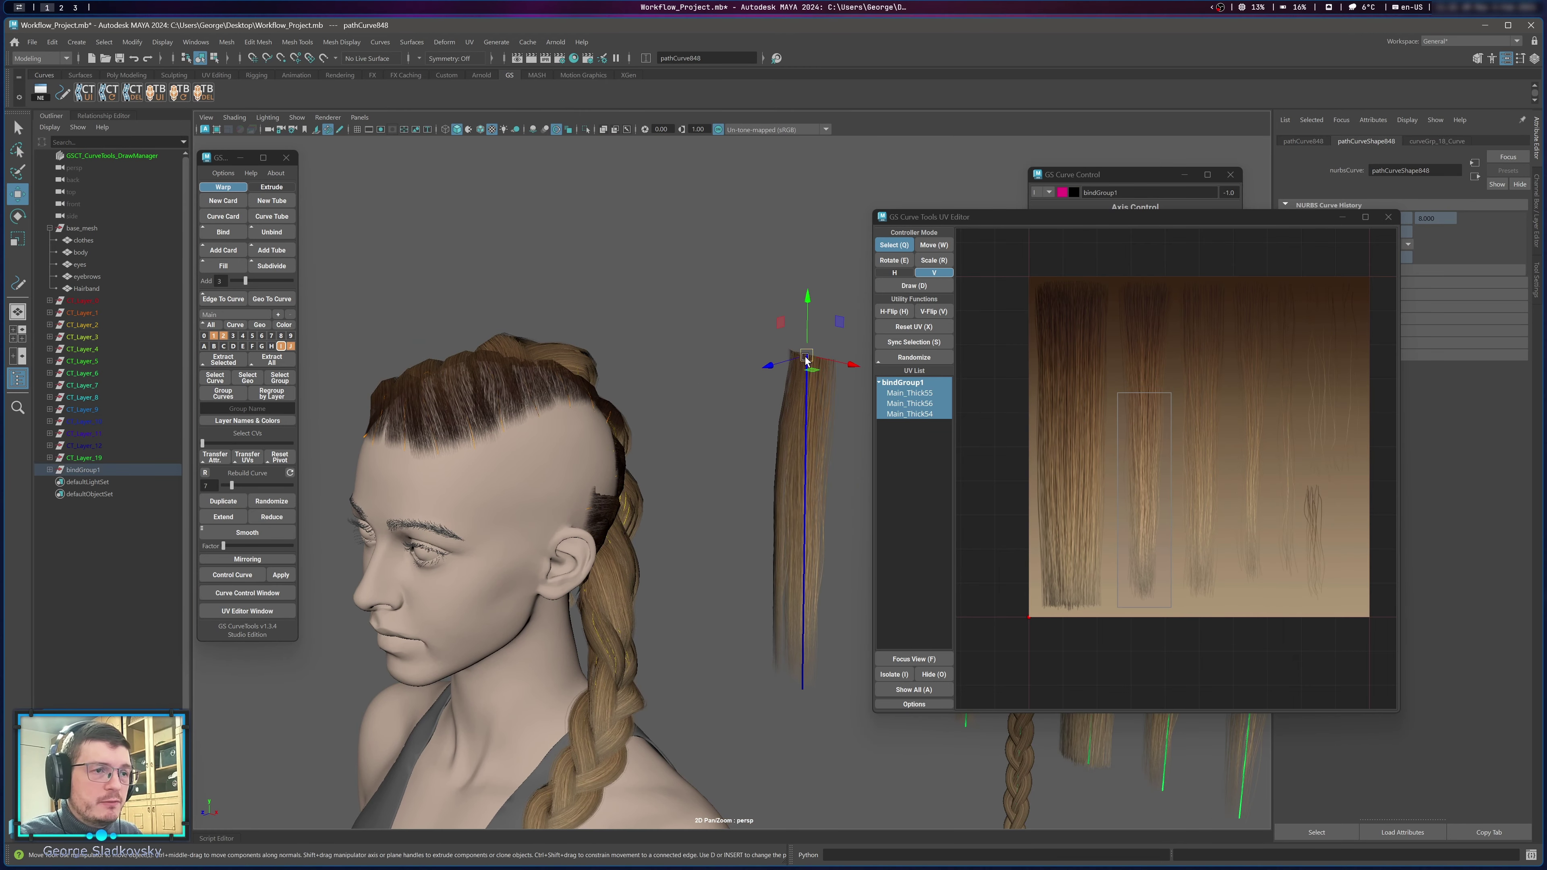
{"action": "left_click_drag", "start_coordinate": [805, 363], "coordinate": [562, 457]}
{"action": "key", "text": "e"}
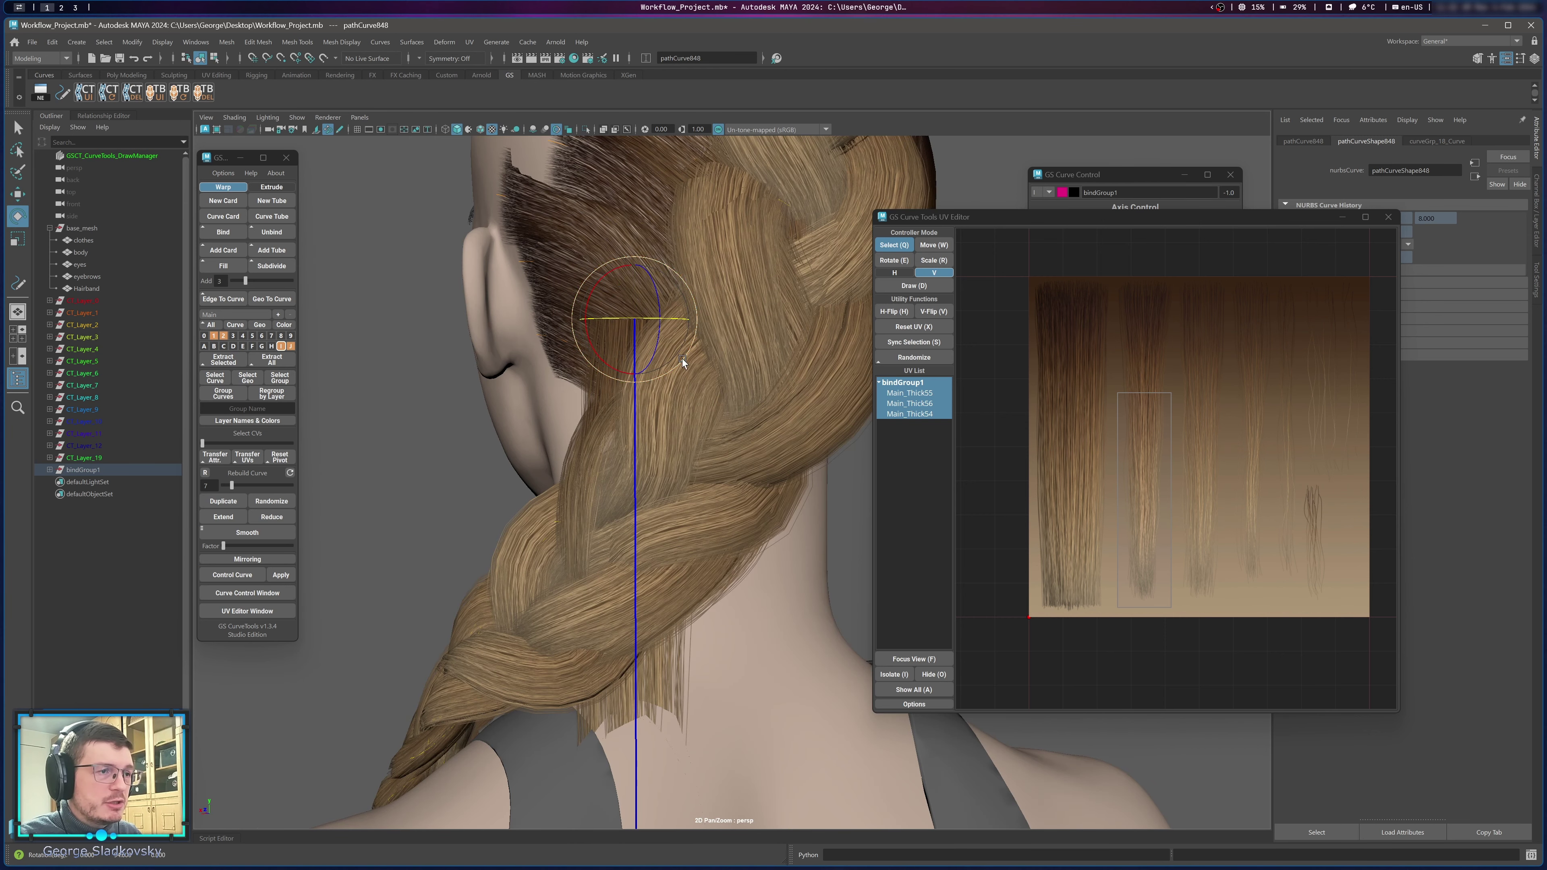
Shift the clump curve's top control points into the upper braid and raise its middle control points.
{"action": "key", "text": "F9"}
{"action": "key", "text": "w"}
{"action": "left_click_drag", "start_coordinate": [660, 364], "coordinate": [611, 303]}
{"action": "left_click_drag", "start_coordinate": [635, 334], "coordinate": [720, 316]}
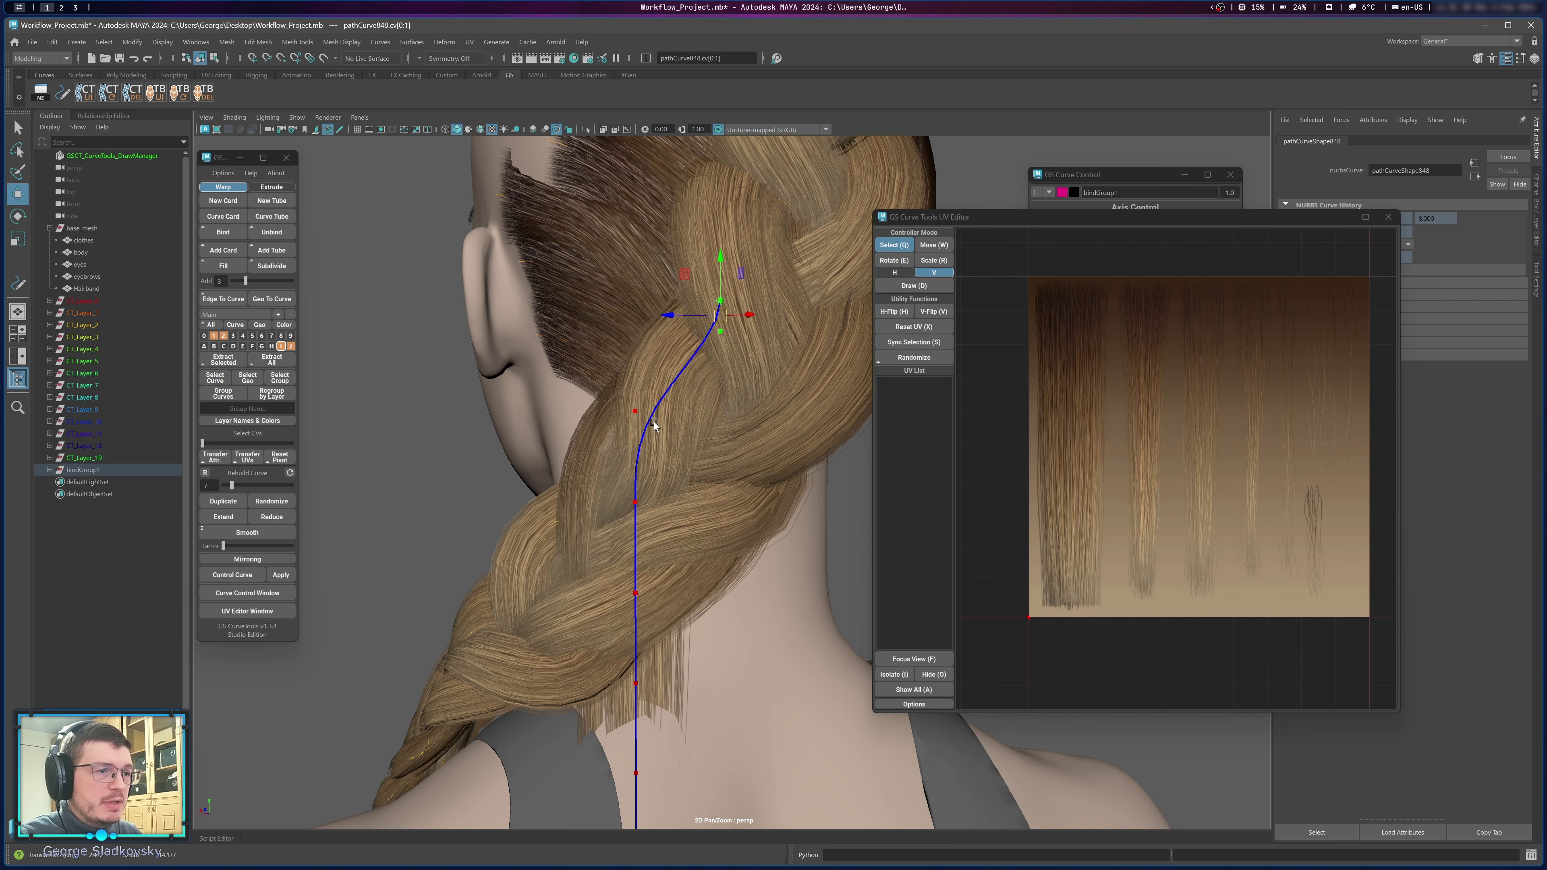
{"action": "left_click_drag", "start_coordinate": [653, 434], "coordinate": [574, 612]}
{"action": "left_click_drag", "start_coordinate": [635, 547], "coordinate": [637, 413]}
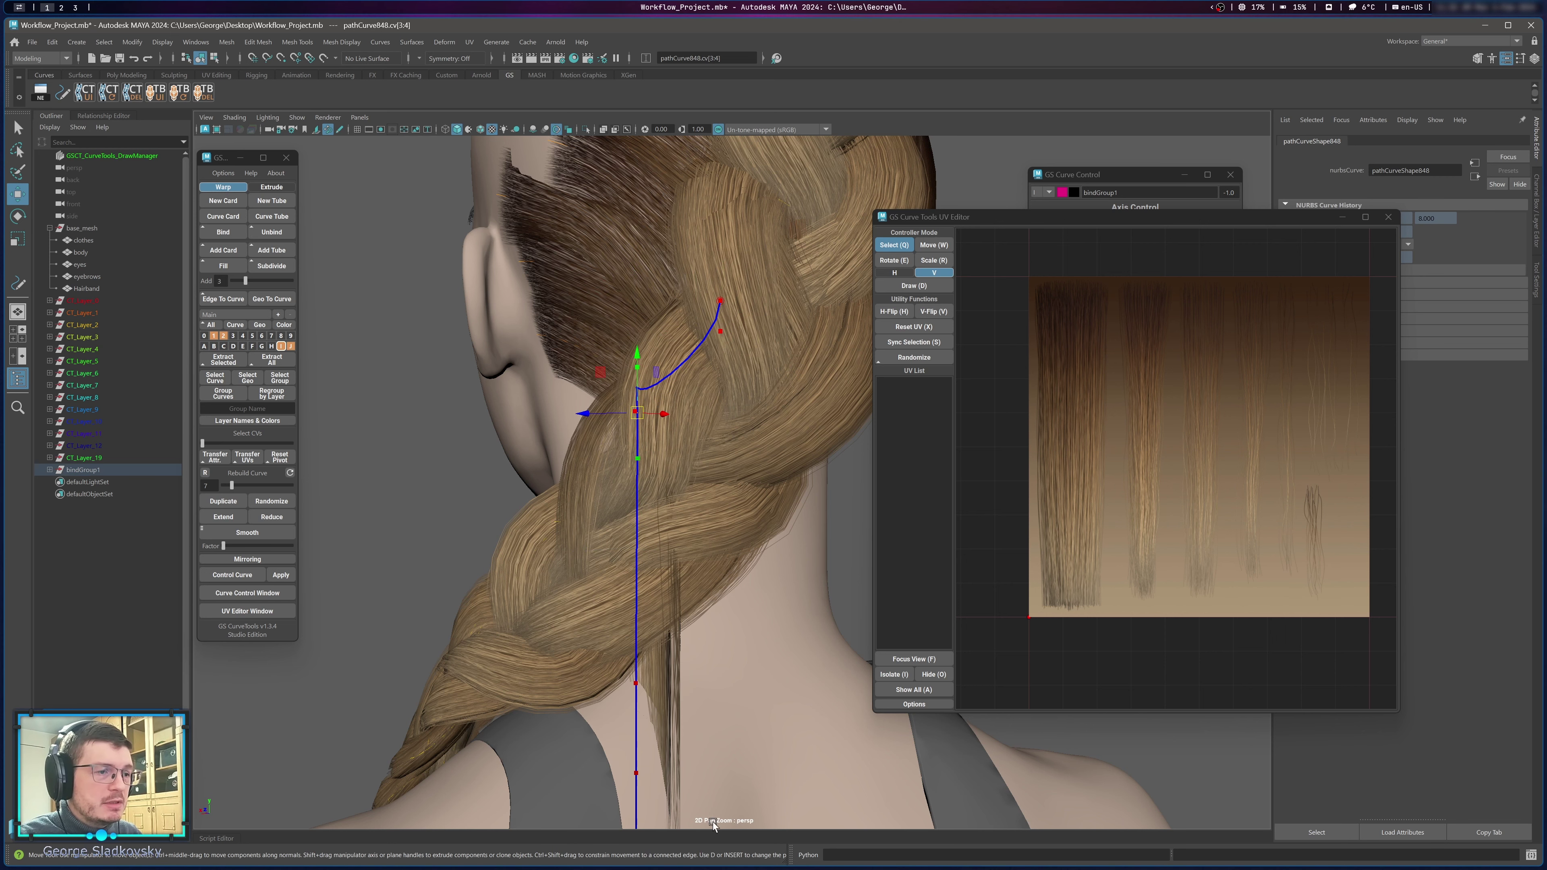
{"action": "scroll", "coordinate": [696, 692], "scroll_direction": "down", "scroll_amount": 3}
{"action": "mouse_move", "coordinate": [713, 823]}
{"action": "left_mouse_down"}
{"action": "mouse_move", "coordinate": [603, 655]}
{"action": "mouse_move", "coordinate": [718, 823]}
{"action": "left_mouse_up"}
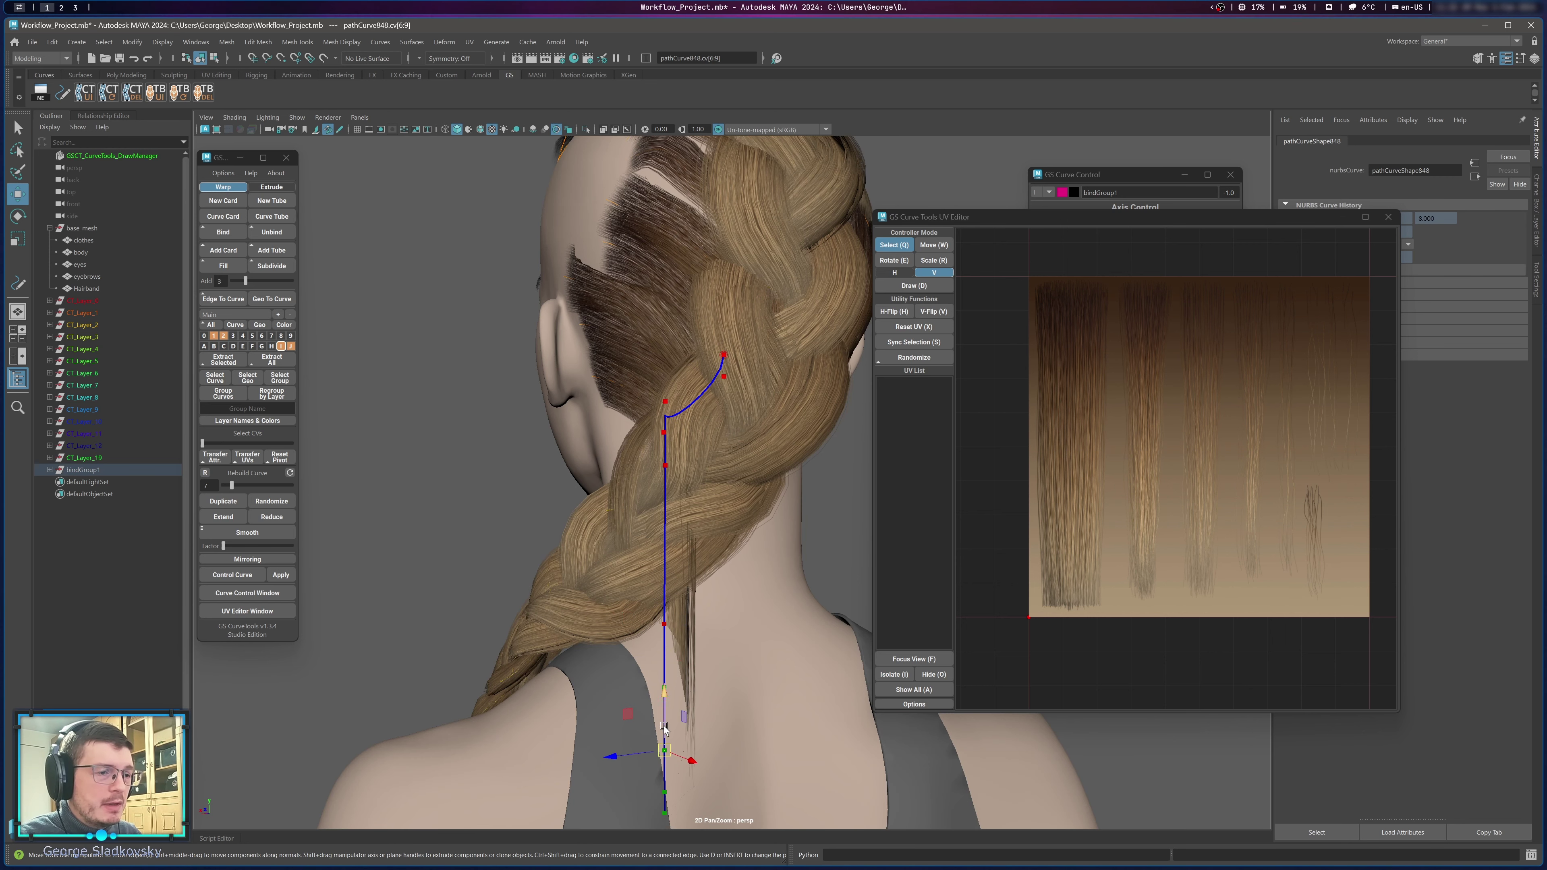
Rebuild the clump curve with a value of 4 and raise its lower control points to shorten it.
{"action": "left_click_drag", "start_coordinate": [232, 485], "coordinate": [227, 486]}
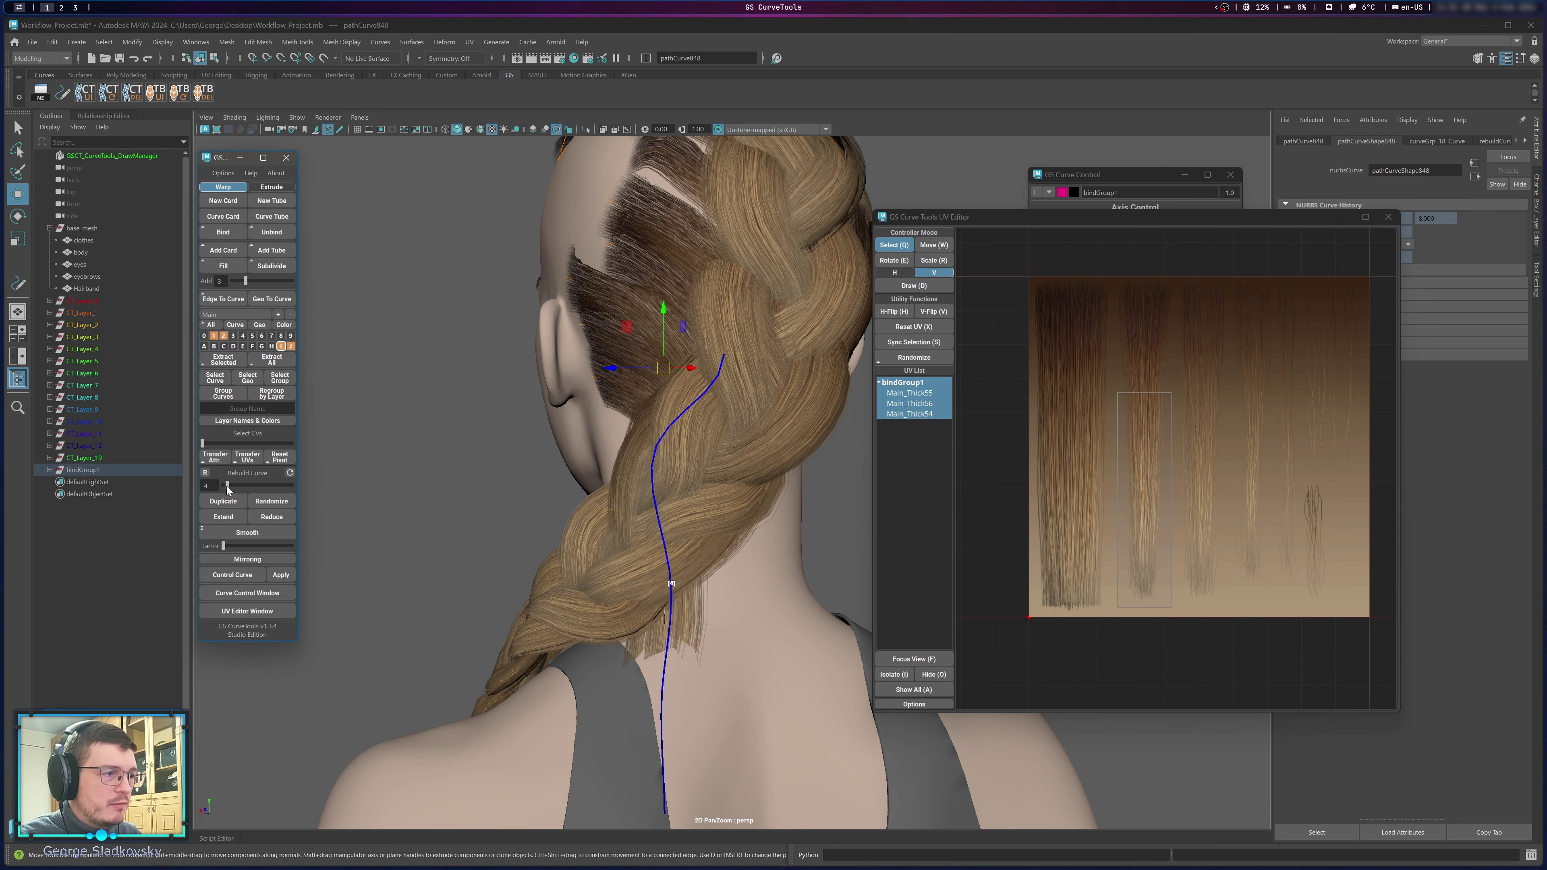
{"action": "right_click_drag", "start_coordinate": [469, 424], "coordinate": [426, 427]}
{"action": "left_click_drag", "start_coordinate": [555, 566], "coordinate": [730, 829]}
{"action": "left_click_drag", "start_coordinate": [672, 682], "coordinate": [676, 551]}
{"action": "left_click_drag", "start_coordinate": [611, 621], "coordinate": [635, 651]}
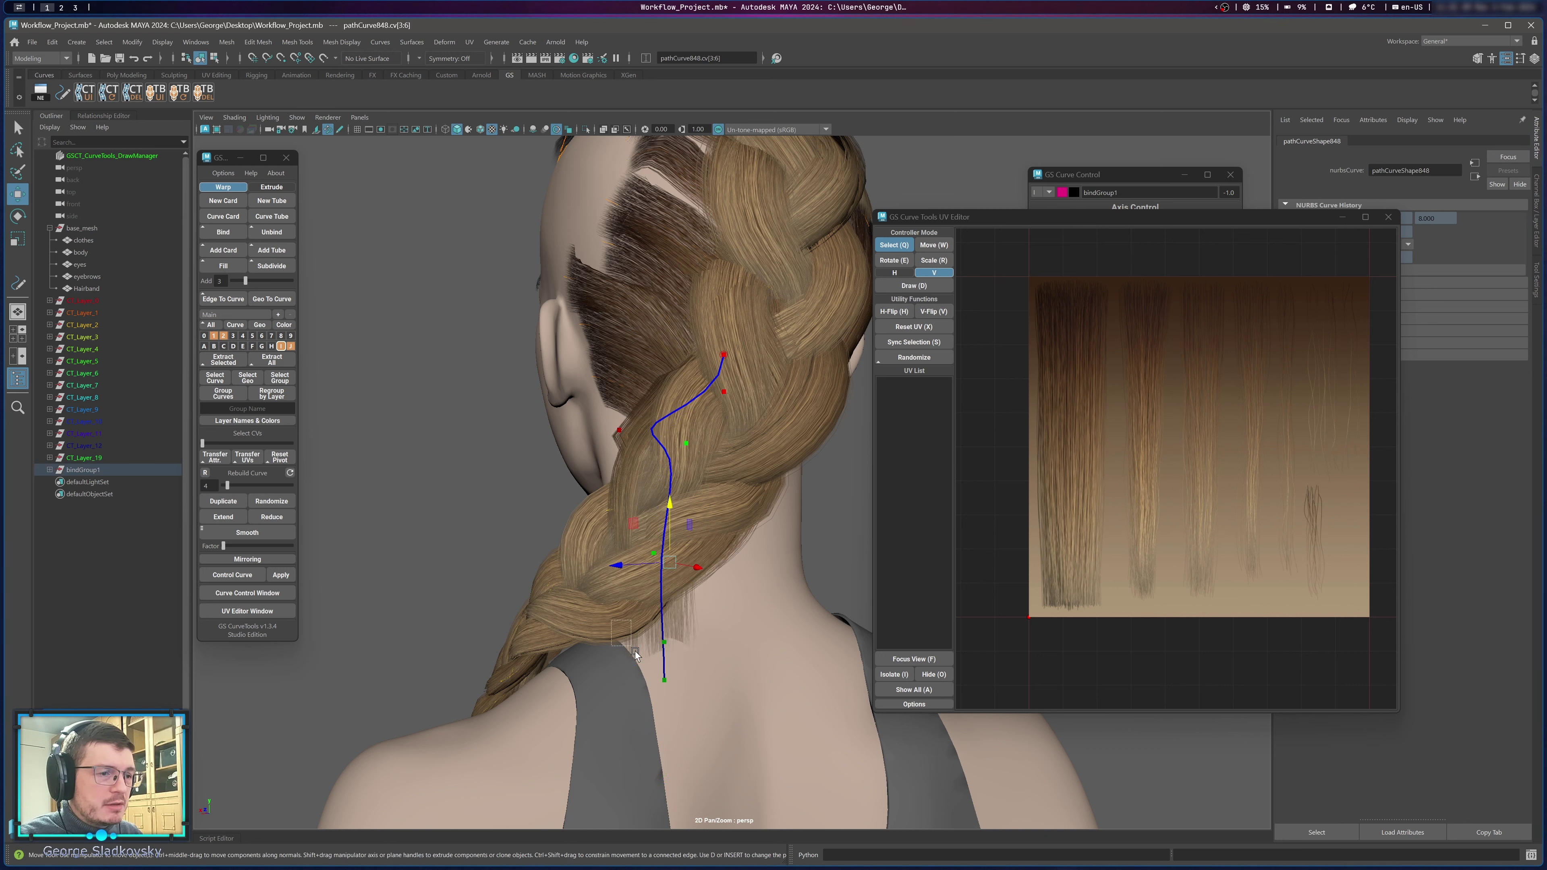
Rebuild the clump curve with a value of 2 and reposition its control points along the braid.
{"action": "left_click_drag", "start_coordinate": [231, 487], "coordinate": [225, 488]}
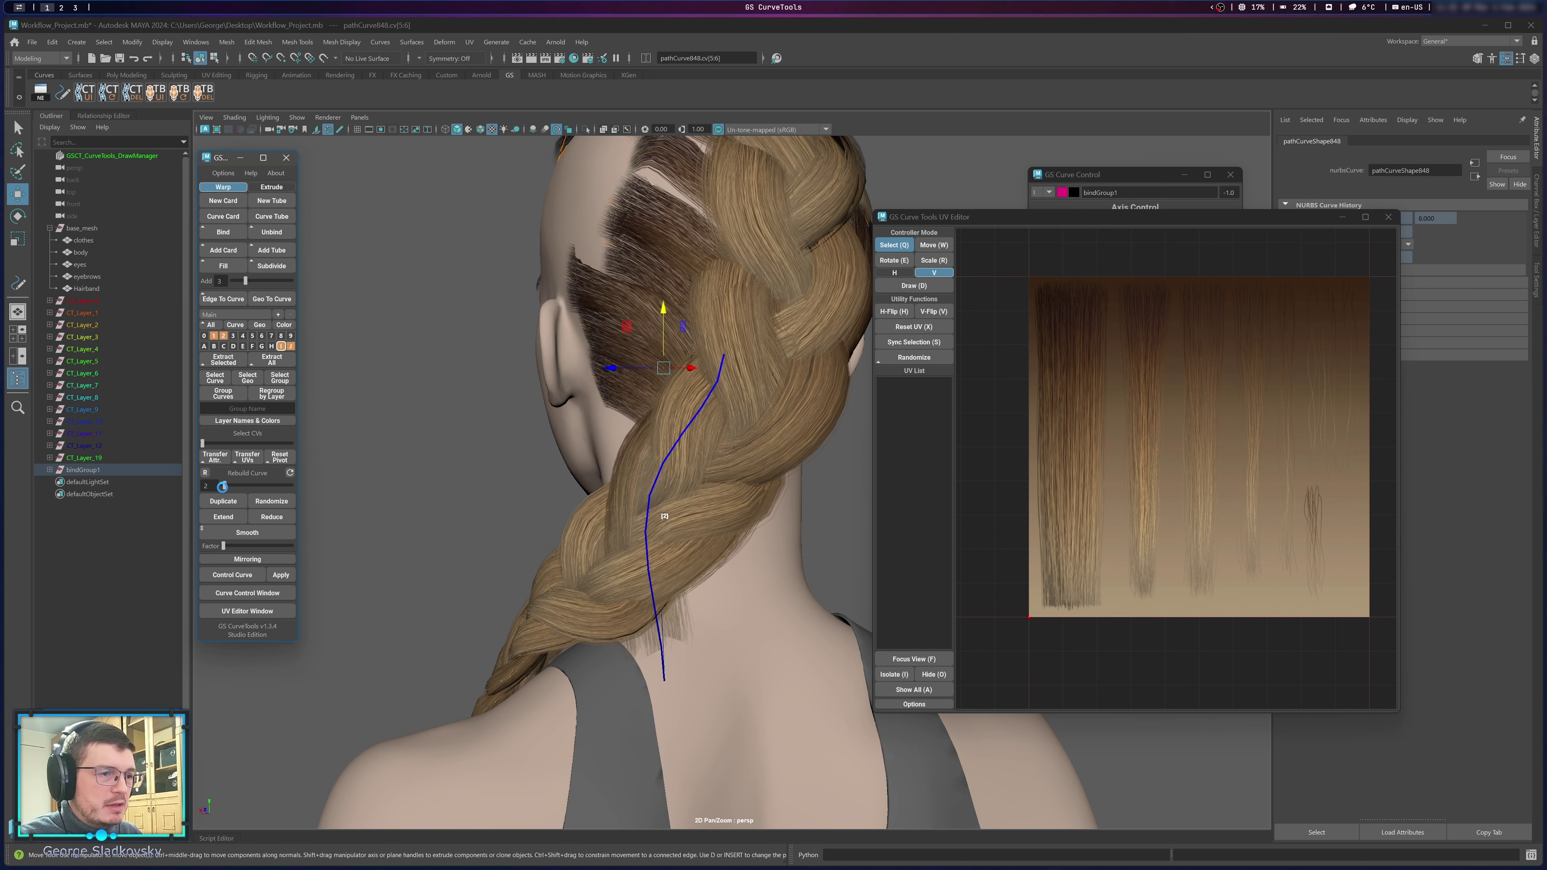
{"action": "right_click_drag", "start_coordinate": [569, 505], "coordinate": [518, 500]}
{"action": "left_click_drag", "start_coordinate": [523, 458], "coordinate": [691, 706]}
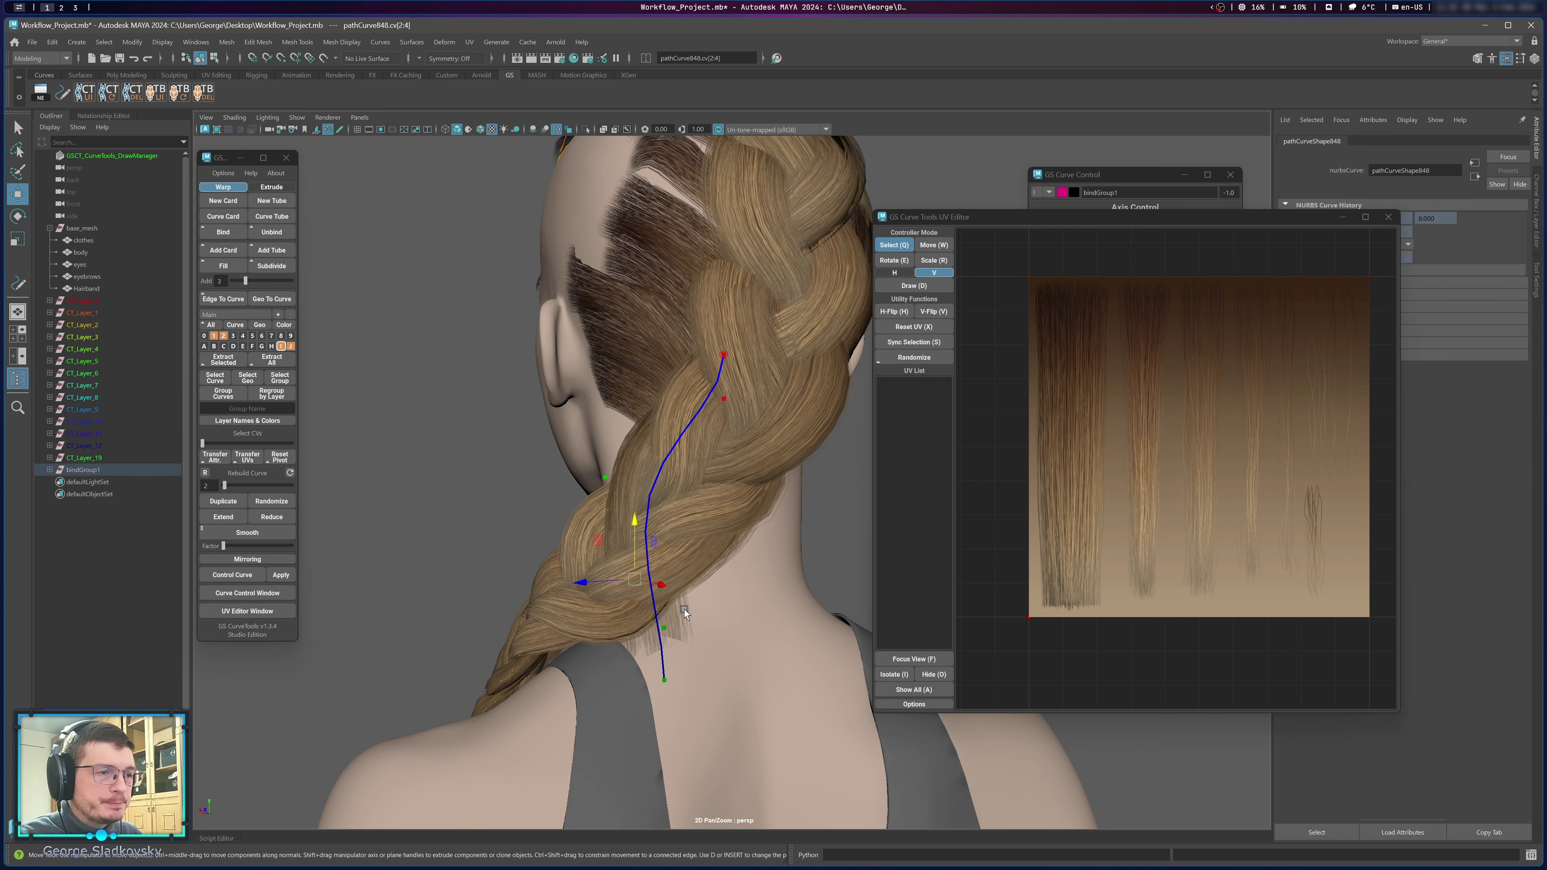
{"action": "left_click_drag", "start_coordinate": [635, 579], "coordinate": [754, 635]}
{"action": "left_click_drag", "start_coordinate": [713, 552], "coordinate": [747, 527]}
{"action": "left_click_drag", "start_coordinate": [750, 529], "coordinate": [843, 538], "text": "alt"}
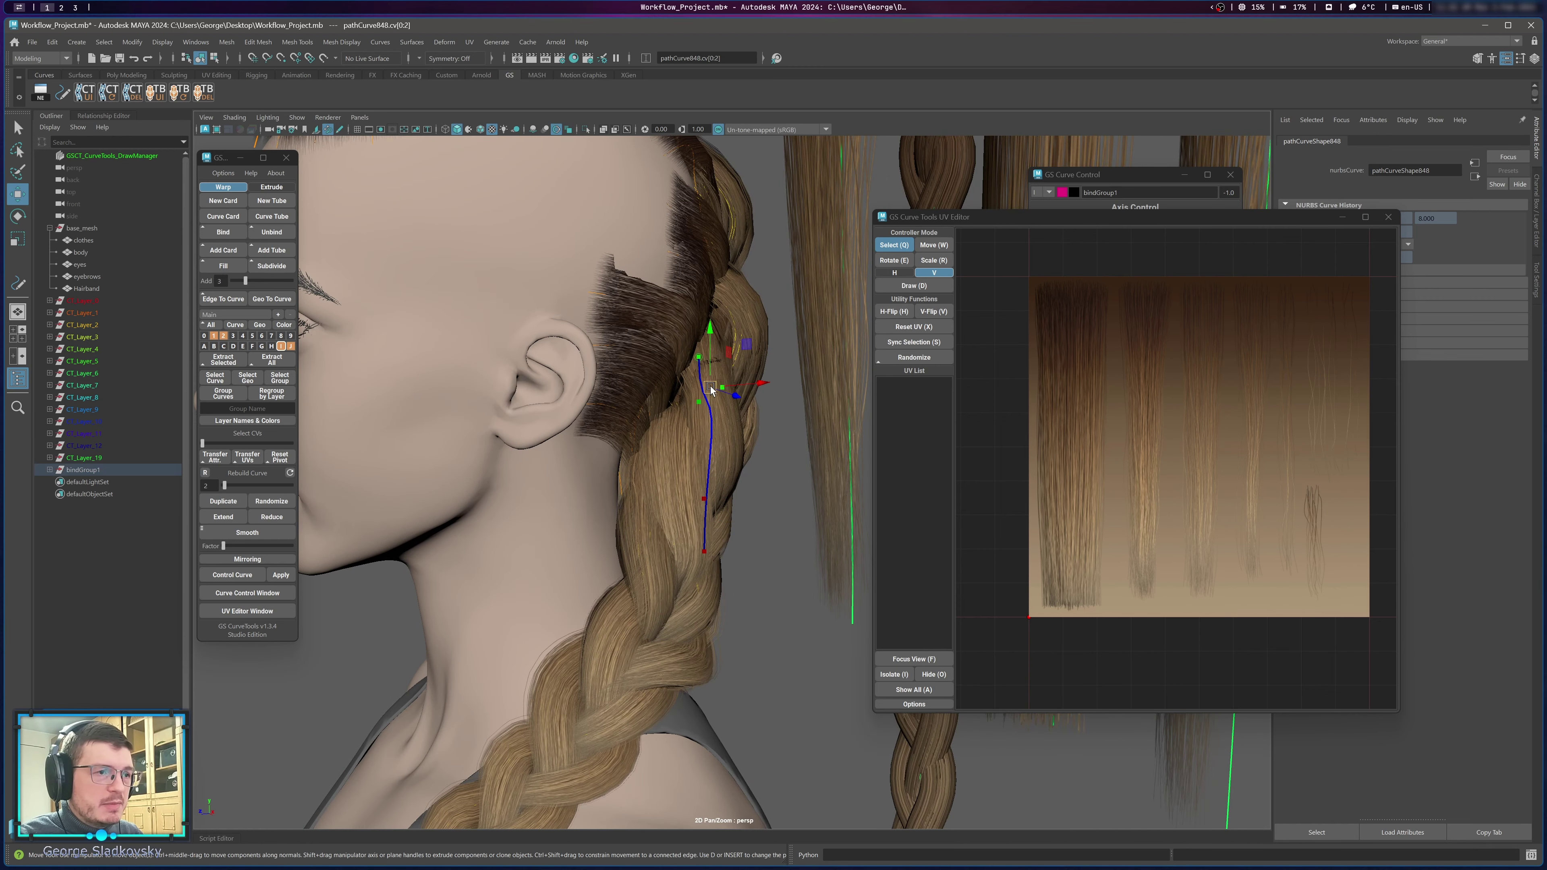
Move a control point in the upper part of the clump curve so the clump follows the braid, undoing the accidental selection.
{"action": "key", "text": "q"}
{"action": "middle_click_drag", "start_coordinate": [748, 495], "coordinate": [732, 528], "text": "alt"}
{"action": "scroll", "coordinate": [734, 536], "scroll_direction": "up", "scroll_amount": 5}
{"action": "left_click_drag", "start_coordinate": [734, 542], "coordinate": [631, 504], "text": "alt"}
{"action": "left_click_drag", "start_coordinate": [589, 416], "coordinate": [589, 416]}
{"action": "key", "text": "ctrl+z"}
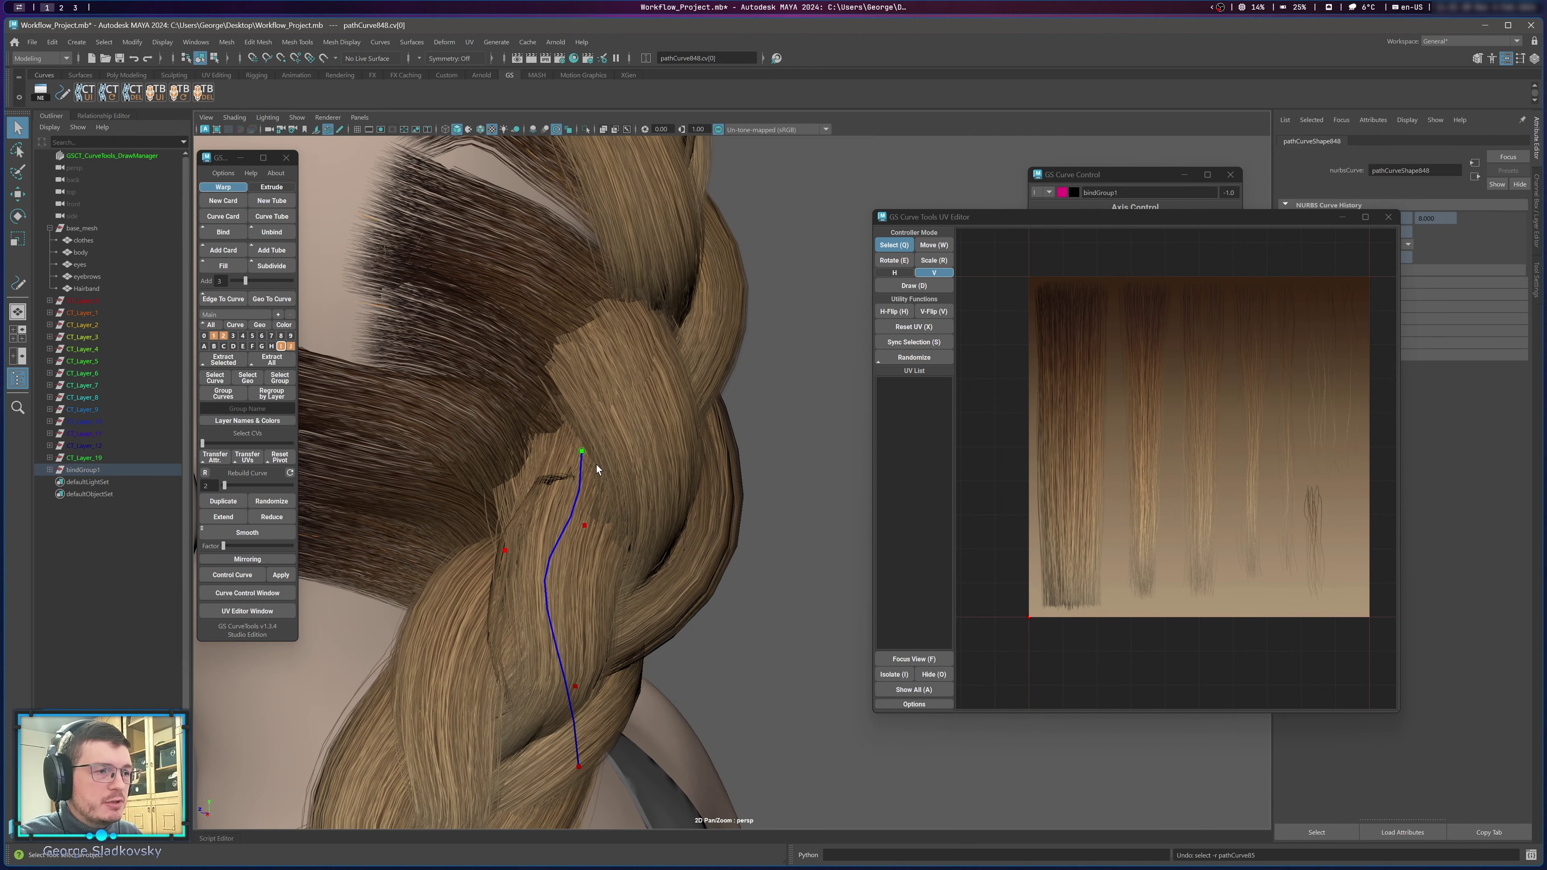
{"action": "key", "text": "w"}
{"action": "left_click_drag", "start_coordinate": [564, 497], "coordinate": [694, 430], "text": "alt"}
{"action": "left_click_drag", "start_coordinate": [486, 441], "coordinate": [568, 525]}
{"action": "left_click_drag", "start_coordinate": [515, 476], "coordinate": [542, 487]}
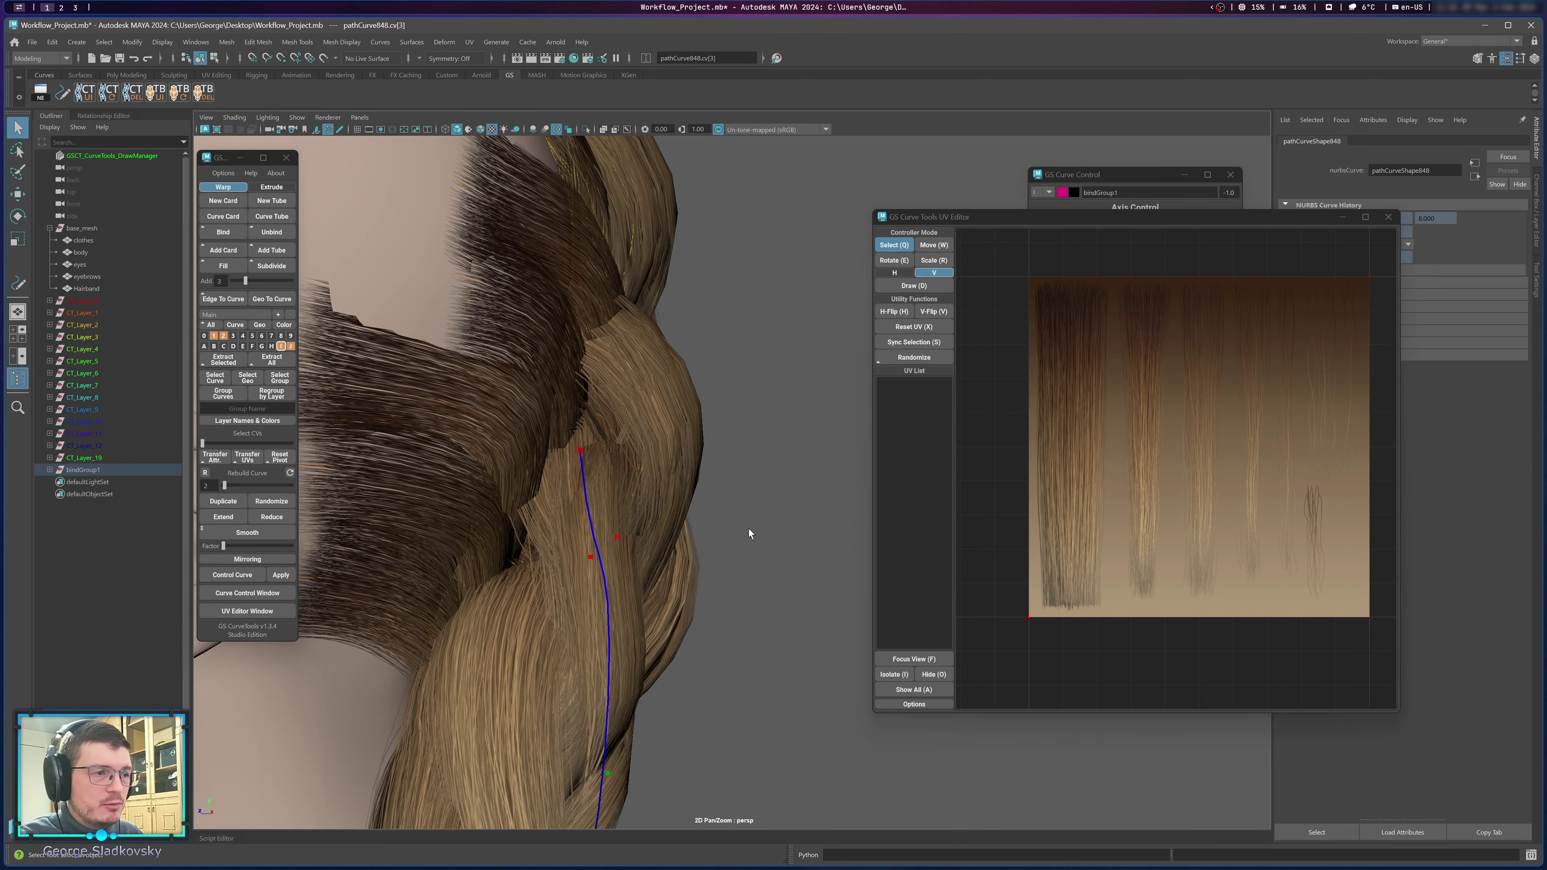
{"action": "middle_click_drag", "start_coordinate": [748, 528], "coordinate": [731, 490], "text": "alt"}
Clear the UV editor from view and set the clump's orientation to about -38 in the curve controls.
{"action": "left_click", "coordinate": [1139, 220]}
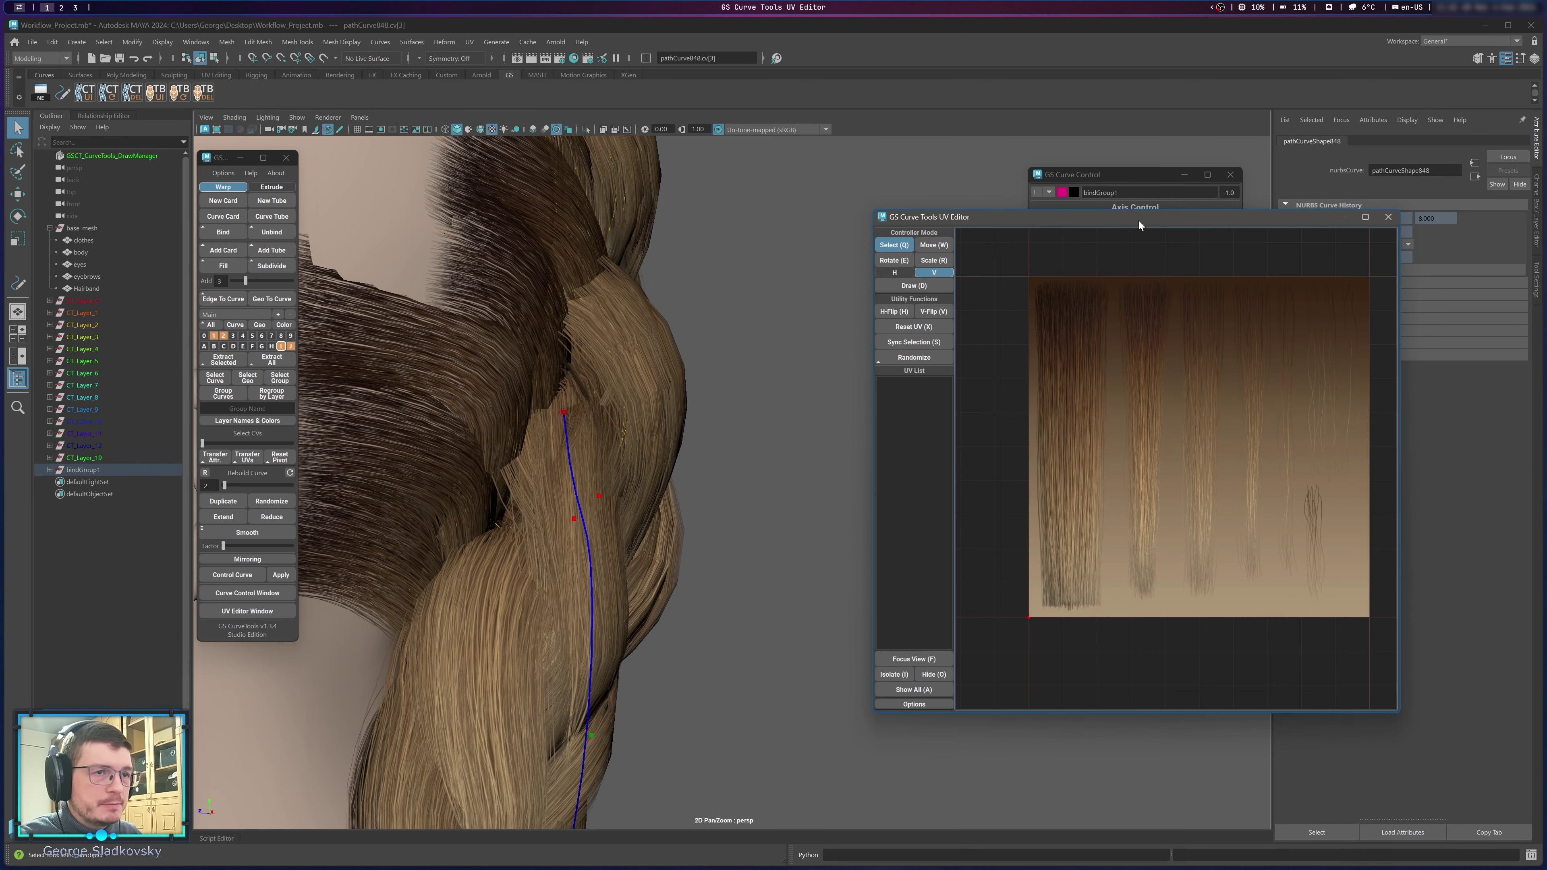
{"action": "left_click", "coordinate": [1365, 216]}
{"action": "double_click", "coordinate": [1285, 5]}
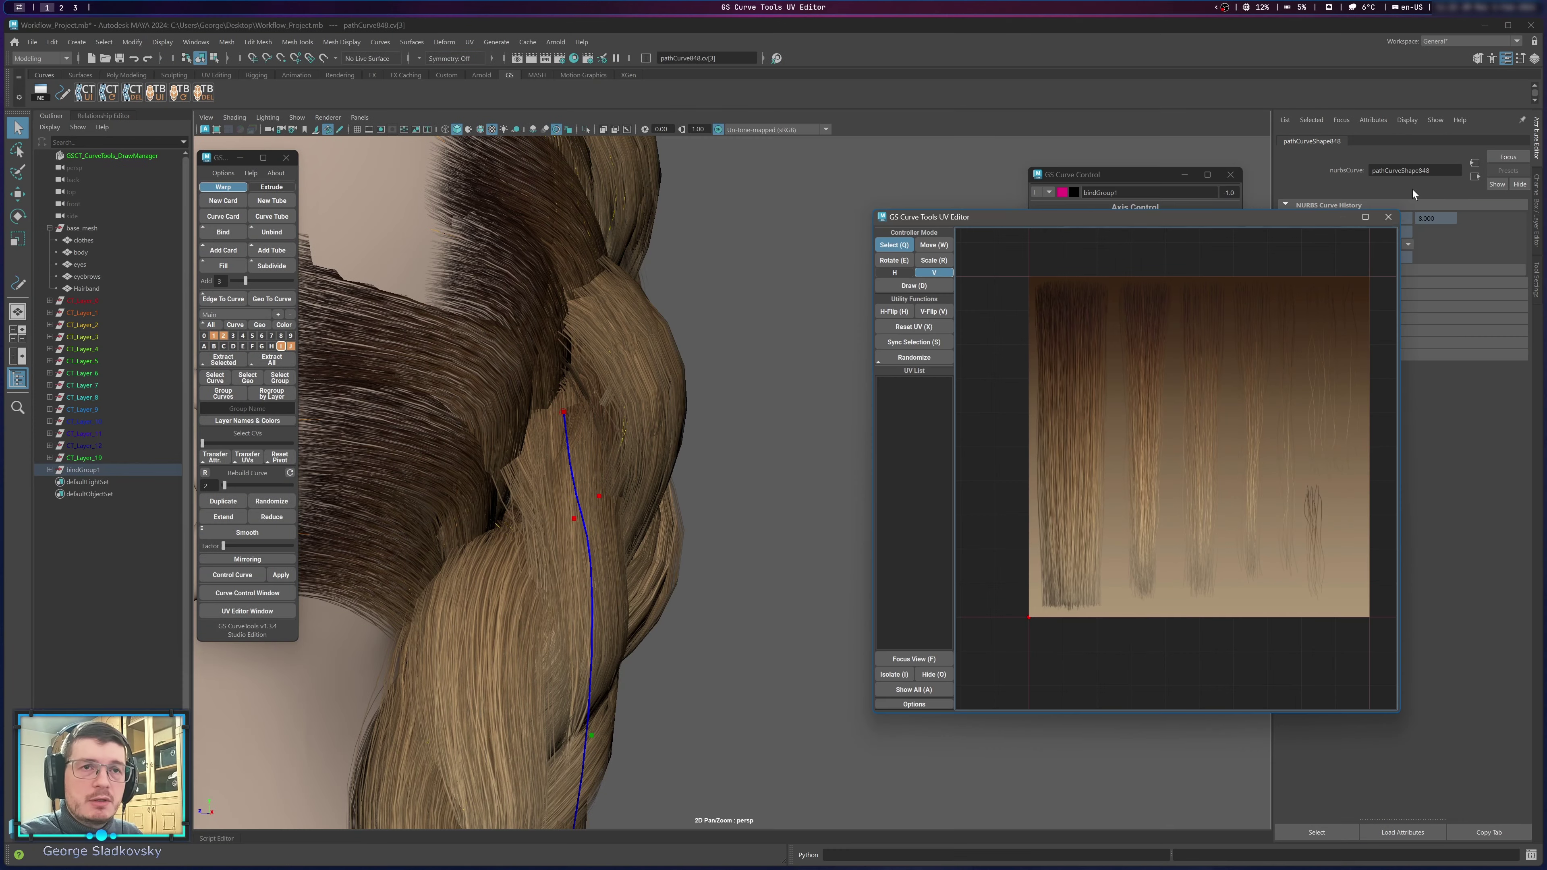
{"action": "left_click", "coordinate": [1349, 217]}
{"action": "left_click_drag", "start_coordinate": [1133, 171], "coordinate": [1096, 177]}
{"action": "middle_click_drag", "start_coordinate": [714, 352], "coordinate": [760, 269], "text": "alt"}
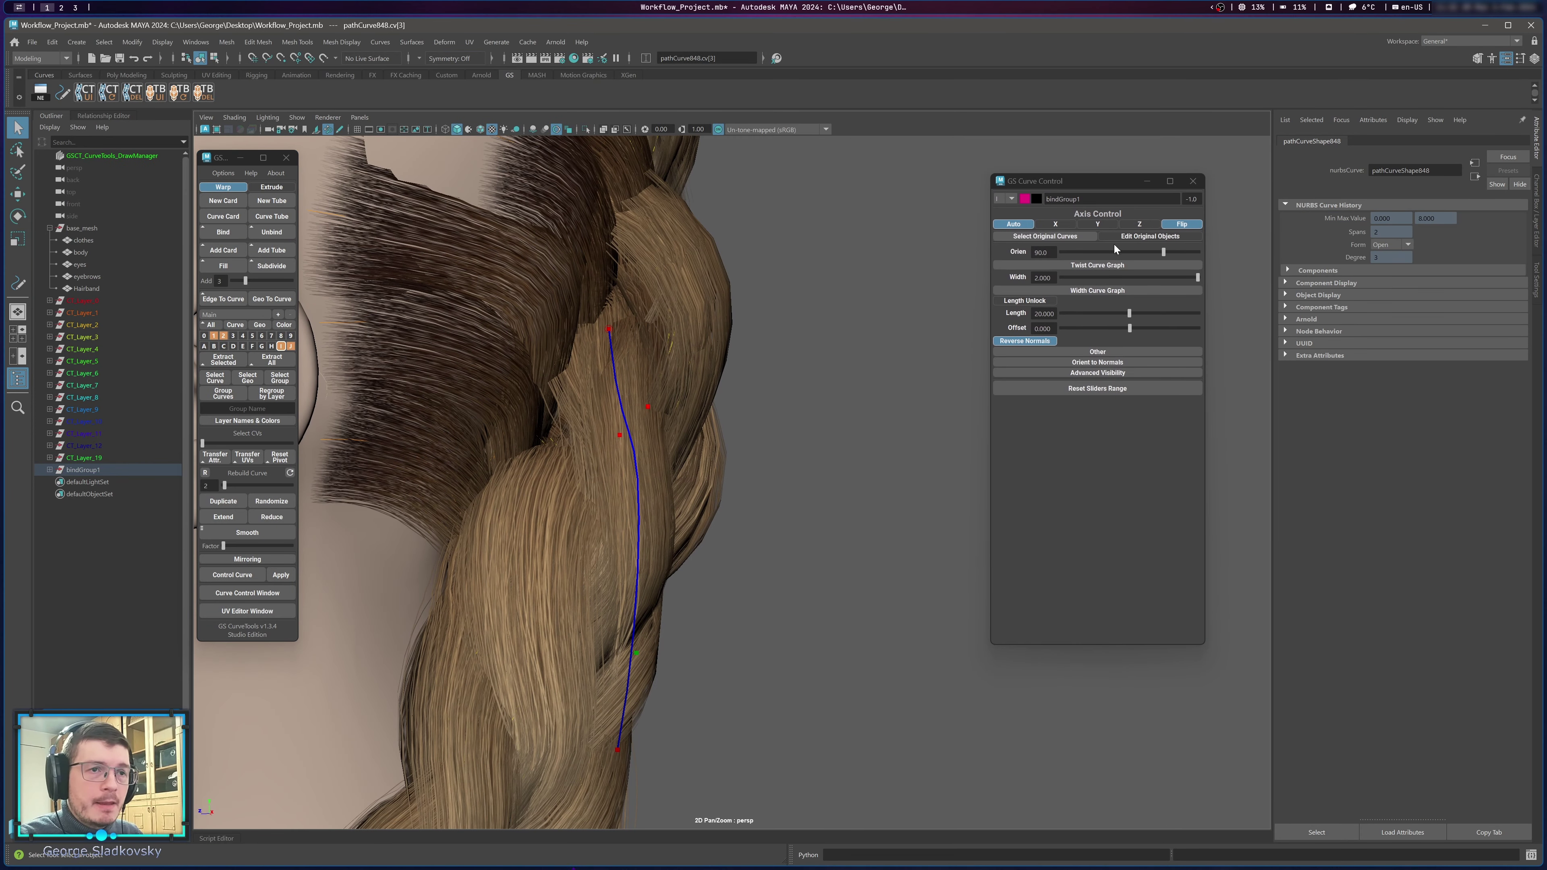
{"action": "left_click_drag", "start_coordinate": [1163, 251], "coordinate": [1115, 246]}
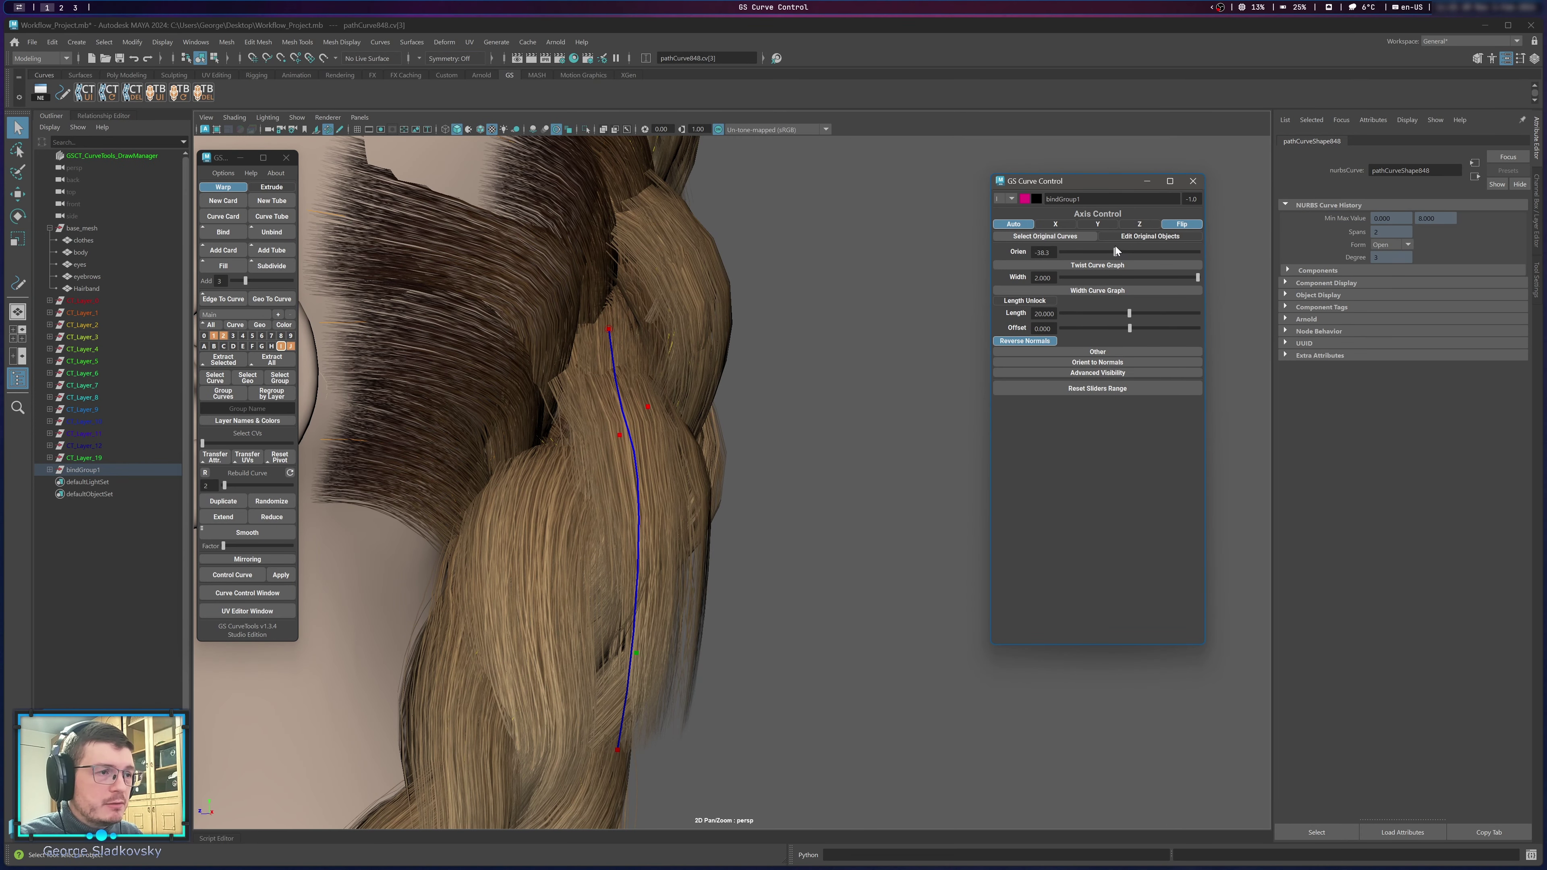
Move the clump curve's upper control points so its root sits in the braid behind the ear.
{"action": "left_click_drag", "start_coordinate": [551, 297], "coordinate": [743, 465]}
{"action": "key", "text": "w"}
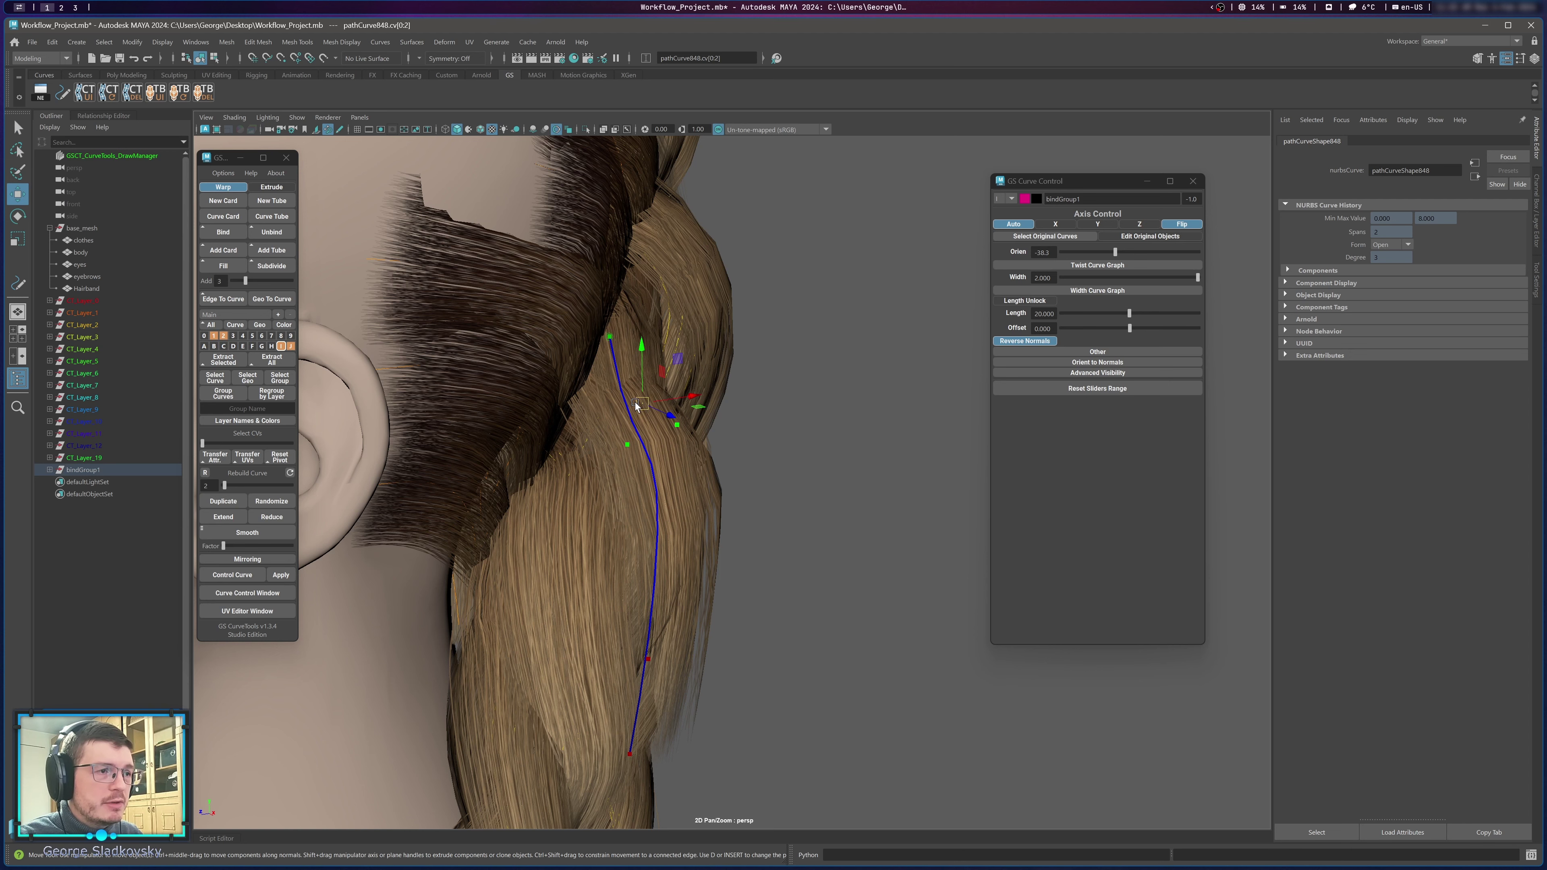
{"action": "left_click_drag", "start_coordinate": [635, 403], "coordinate": [575, 448]}
{"action": "left_click", "coordinate": [628, 425]}
{"action": "left_click", "coordinate": [677, 406]}
Reposition the clump curve's lower control points to lay the clump's tip along the braid, undoing one unwanted change.
{"action": "left_click_drag", "start_coordinate": [573, 465], "coordinate": [752, 756]}
{"action": "left_click_drag", "start_coordinate": [751, 756], "coordinate": [683, 673], "text": "alt"}
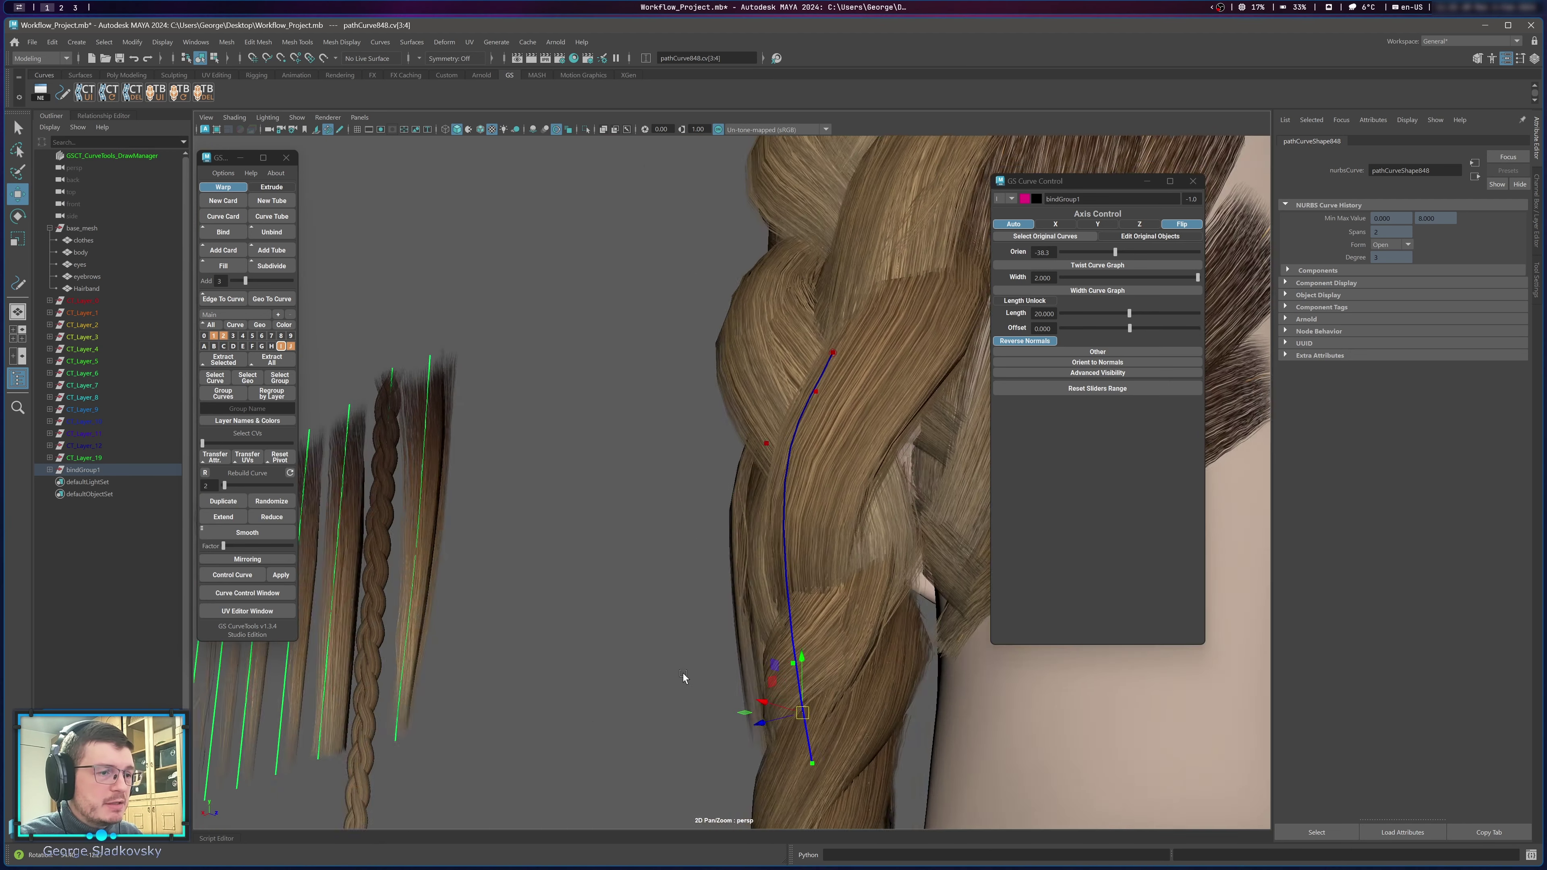
{"action": "left_click_drag", "start_coordinate": [803, 710], "coordinate": [1017, 572]}
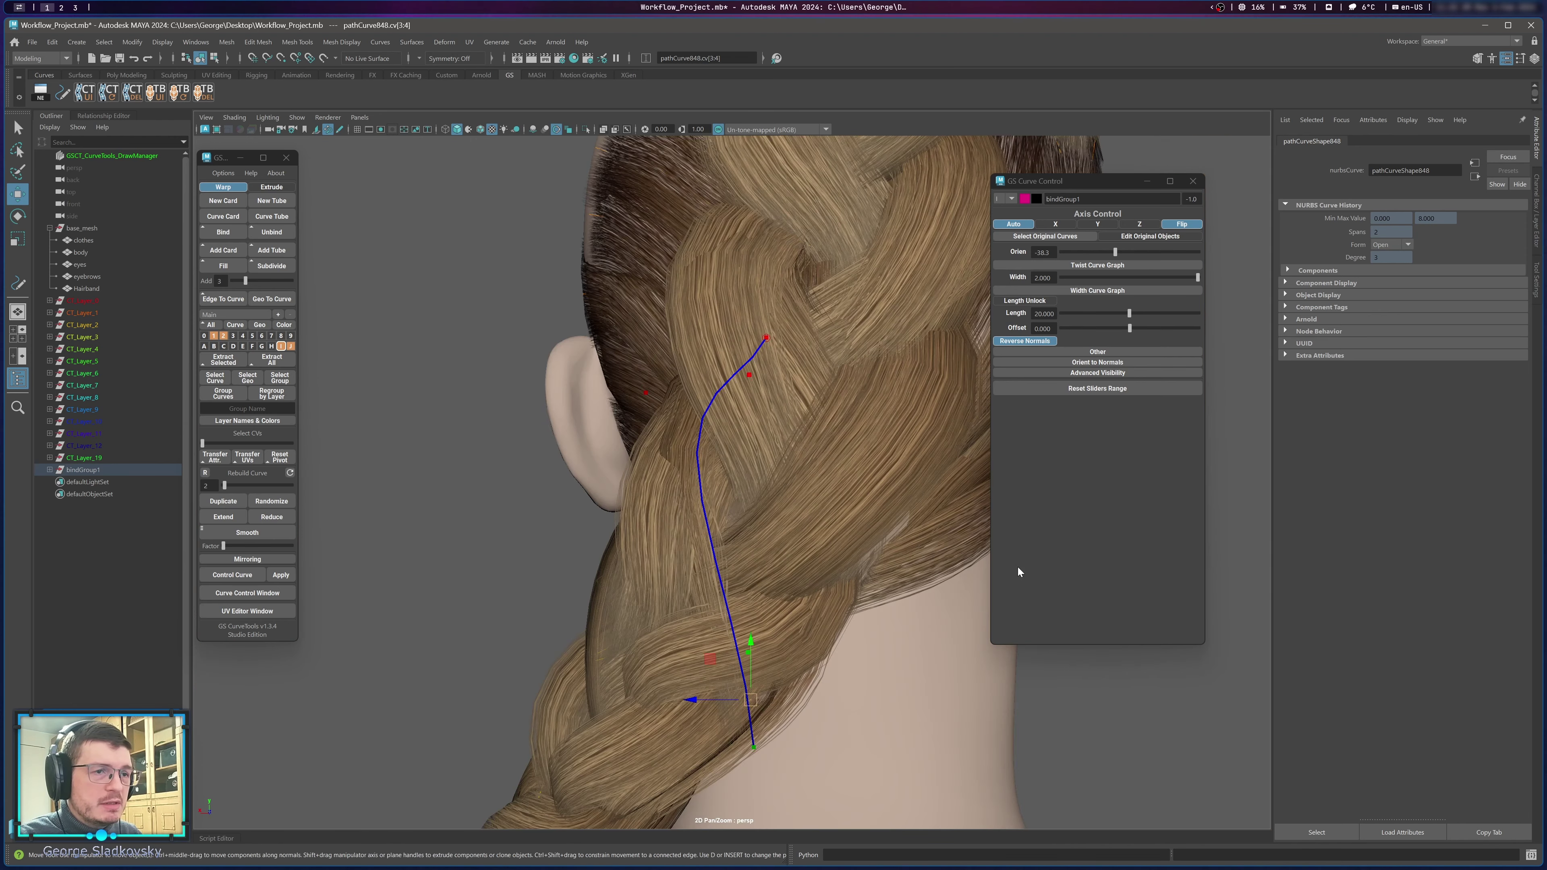
{"action": "left_click_drag", "start_coordinate": [1130, 379], "coordinate": [877, 693], "text": "alt"}
{"action": "key", "text": "ctrl+z"}
{"action": "left_click_drag", "start_coordinate": [932, 799], "coordinate": [980, 757]}
{"action": "left_click_drag", "start_coordinate": [666, 708], "coordinate": [616, 692]}
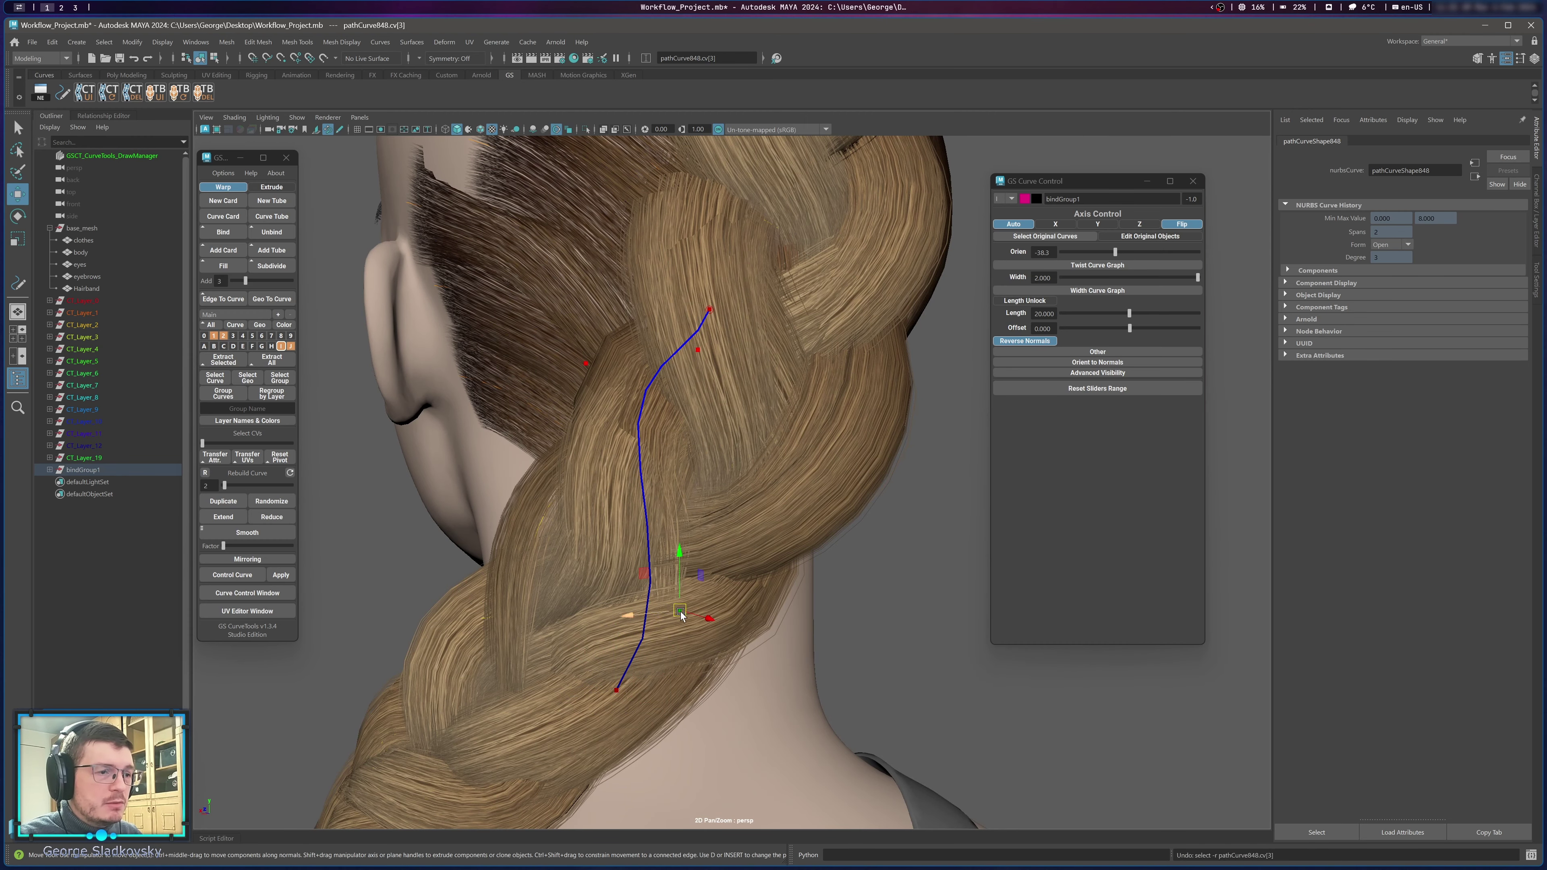
{"action": "left_click_drag", "start_coordinate": [680, 612], "coordinate": [853, 646]}
Leave control point editing, deselect the clump, and examine how it blends into the braid from several sides.
{"action": "key", "text": "q"}
{"action": "right_click_drag", "start_coordinate": [852, 646], "coordinate": [772, 590], "text": "alt"}
{"action": "right_click_drag", "start_coordinate": [762, 361], "coordinate": [770, 360]}
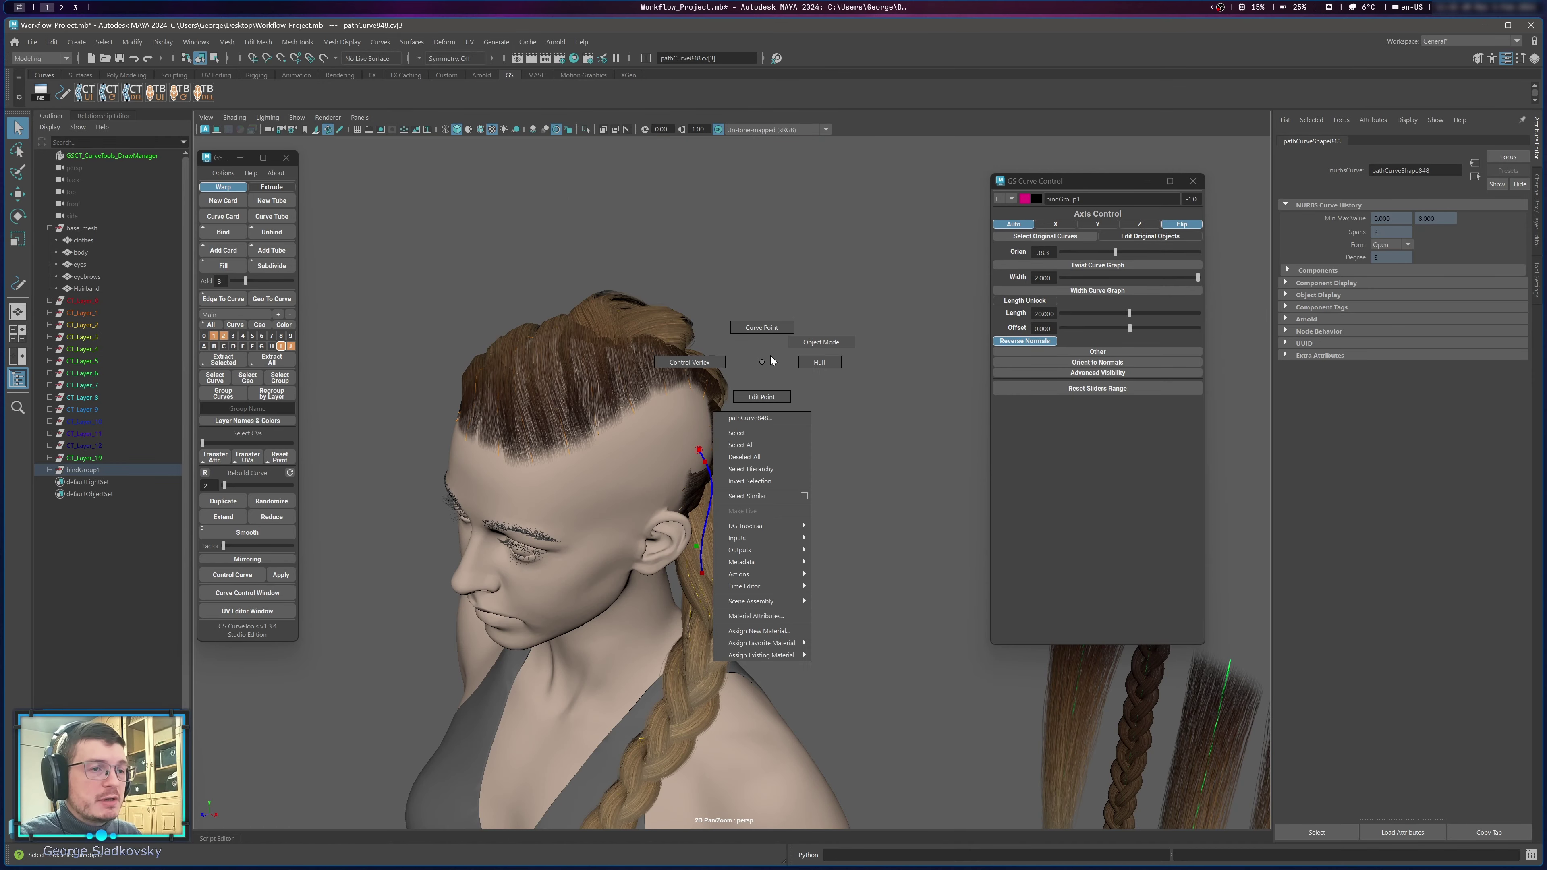
{"action": "left_click", "coordinate": [770, 359]}
{"action": "left_click_drag", "start_coordinate": [770, 359], "coordinate": [767, 322], "text": "alt"}
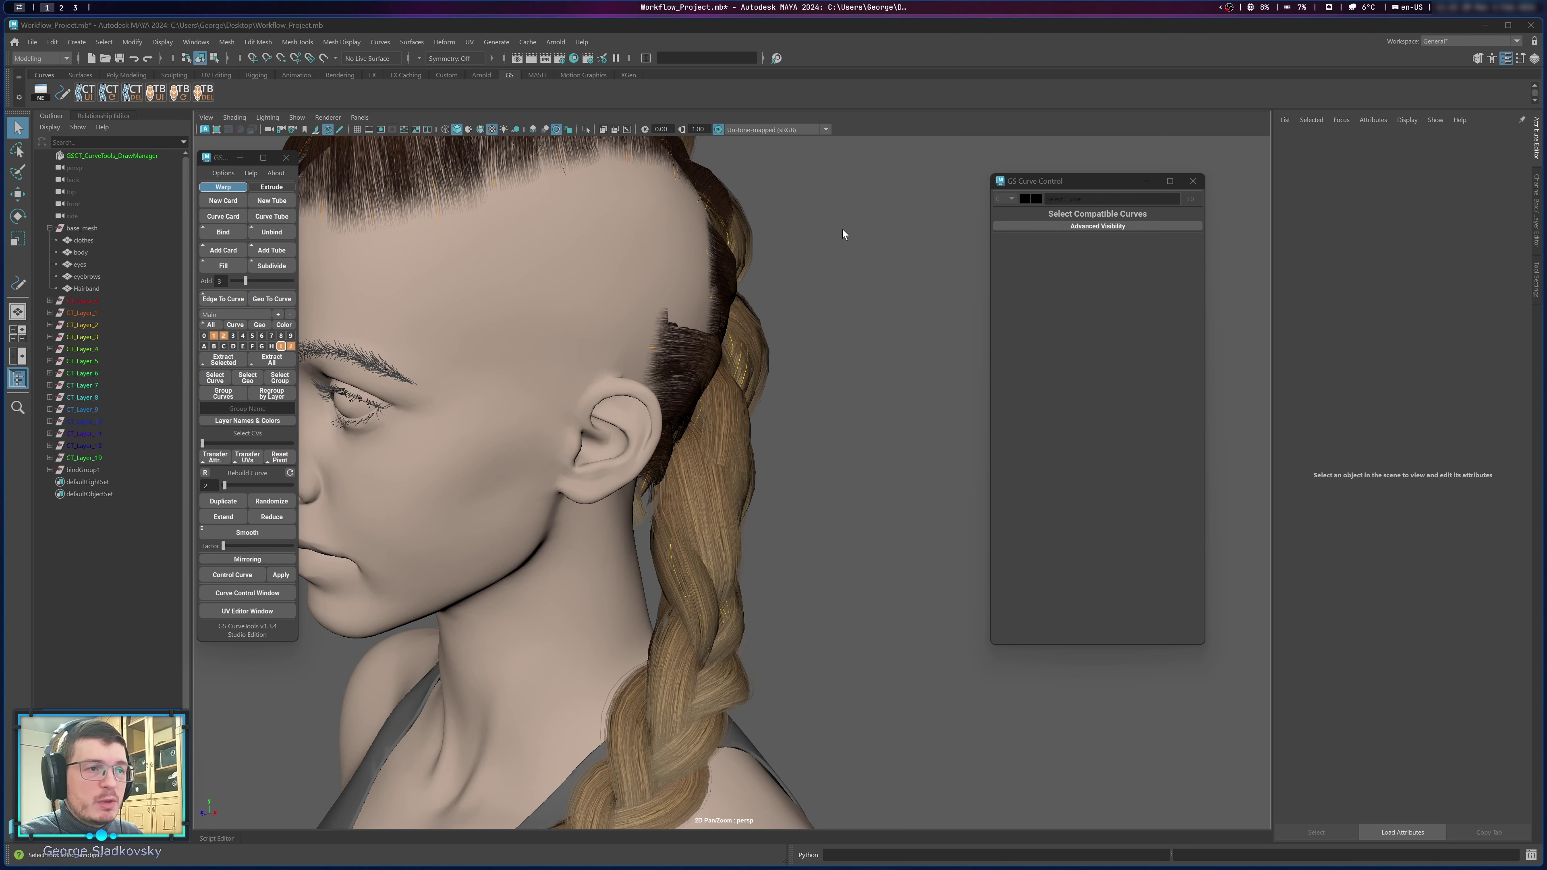
{"action": "scroll", "coordinate": [809, 278], "scroll_direction": "down", "scroll_amount": 3}
{"action": "left_click_drag", "start_coordinate": [809, 278], "coordinate": [747, 460], "text": "alt"}
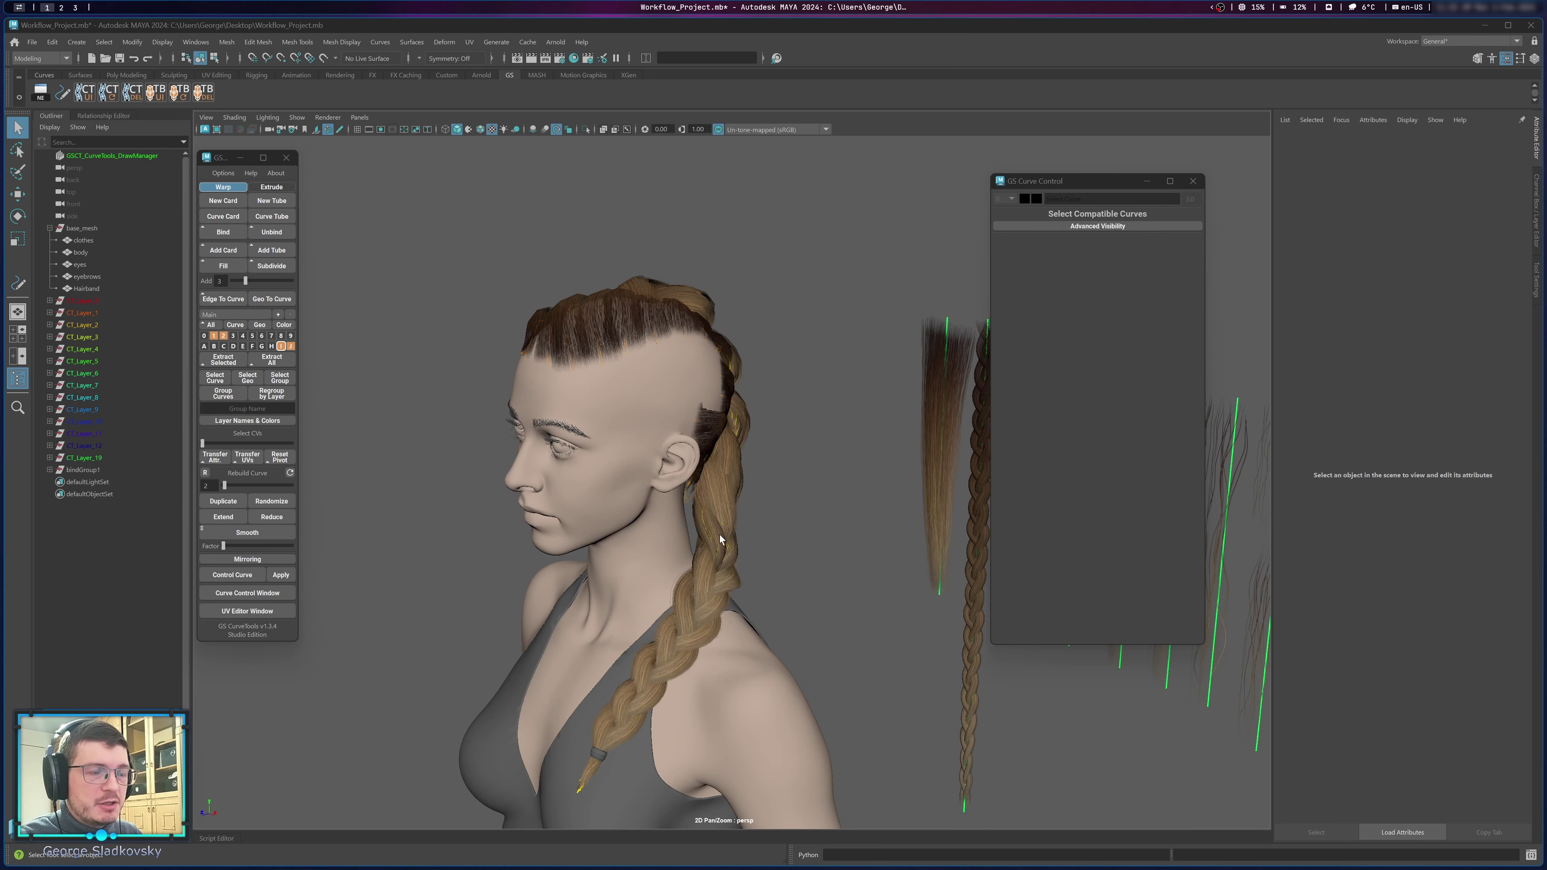
{"action": "scroll", "coordinate": [767, 440], "scroll_direction": "up", "scroll_amount": 8}
{"action": "left_click_drag", "start_coordinate": [787, 424], "coordinate": [692, 362], "text": "alt"}
{"action": "left_click_drag", "start_coordinate": [735, 414], "coordinate": [794, 292], "text": "alt"}
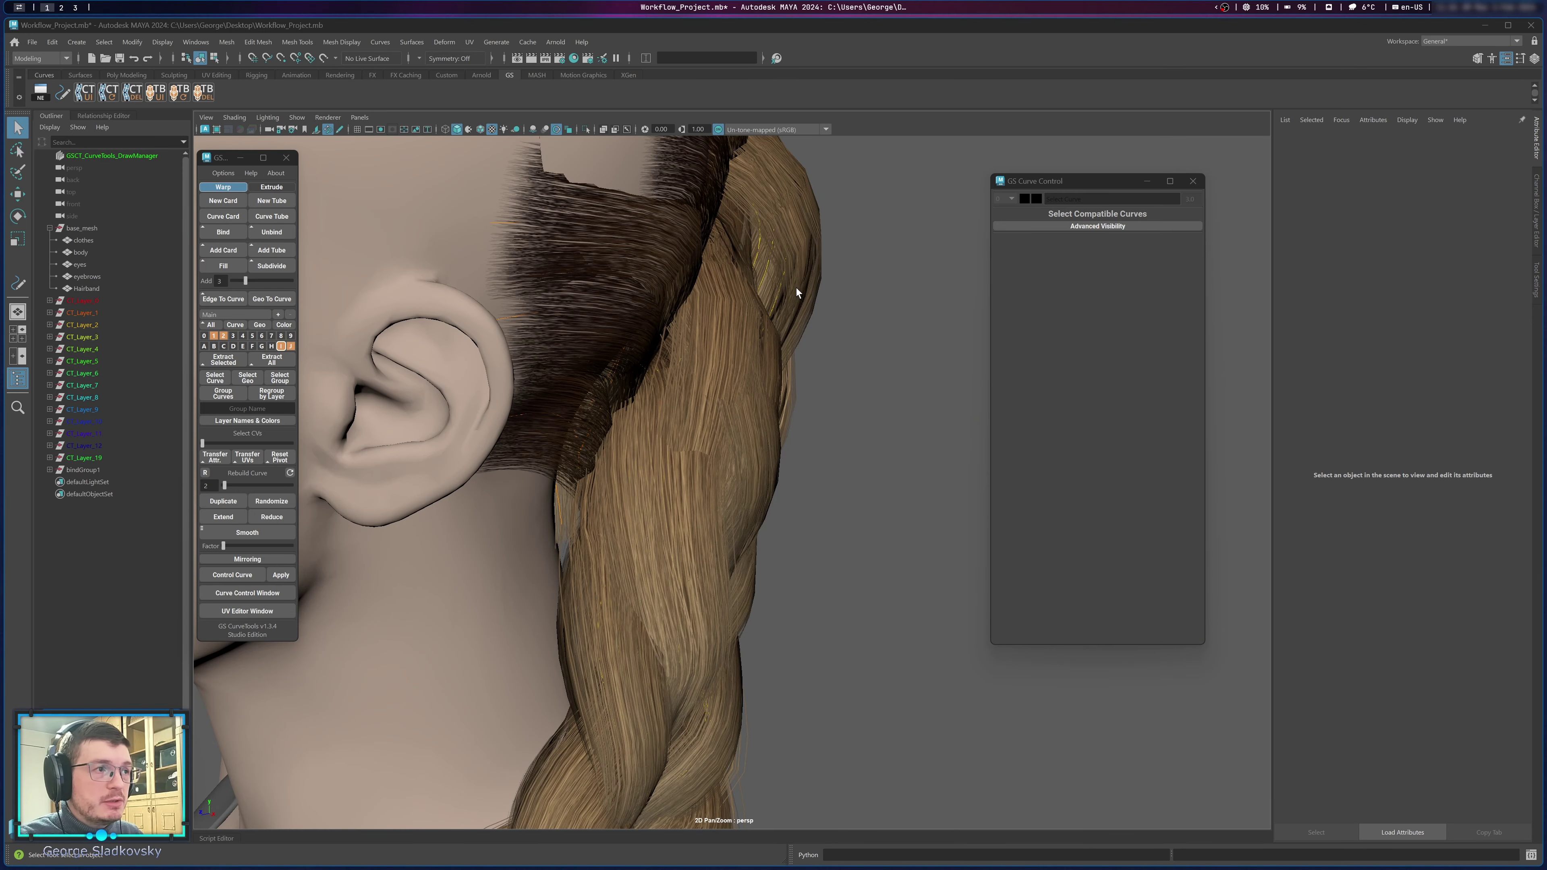
Turn on X-ray display and select a clump curve inside the braid, undoing the trial move of the whole curve.
{"action": "left_click", "coordinate": [603, 129]}
{"action": "left_click_drag", "start_coordinate": [765, 313], "coordinate": [781, 365], "text": "alt"}
{"action": "left_click", "coordinate": [719, 335]}
{"action": "left_click", "coordinate": [702, 342]}
{"action": "left_click", "coordinate": [689, 350]}
{"action": "key", "text": "w"}
{"action": "left_click_drag", "start_coordinate": [885, 372], "coordinate": [690, 383]}
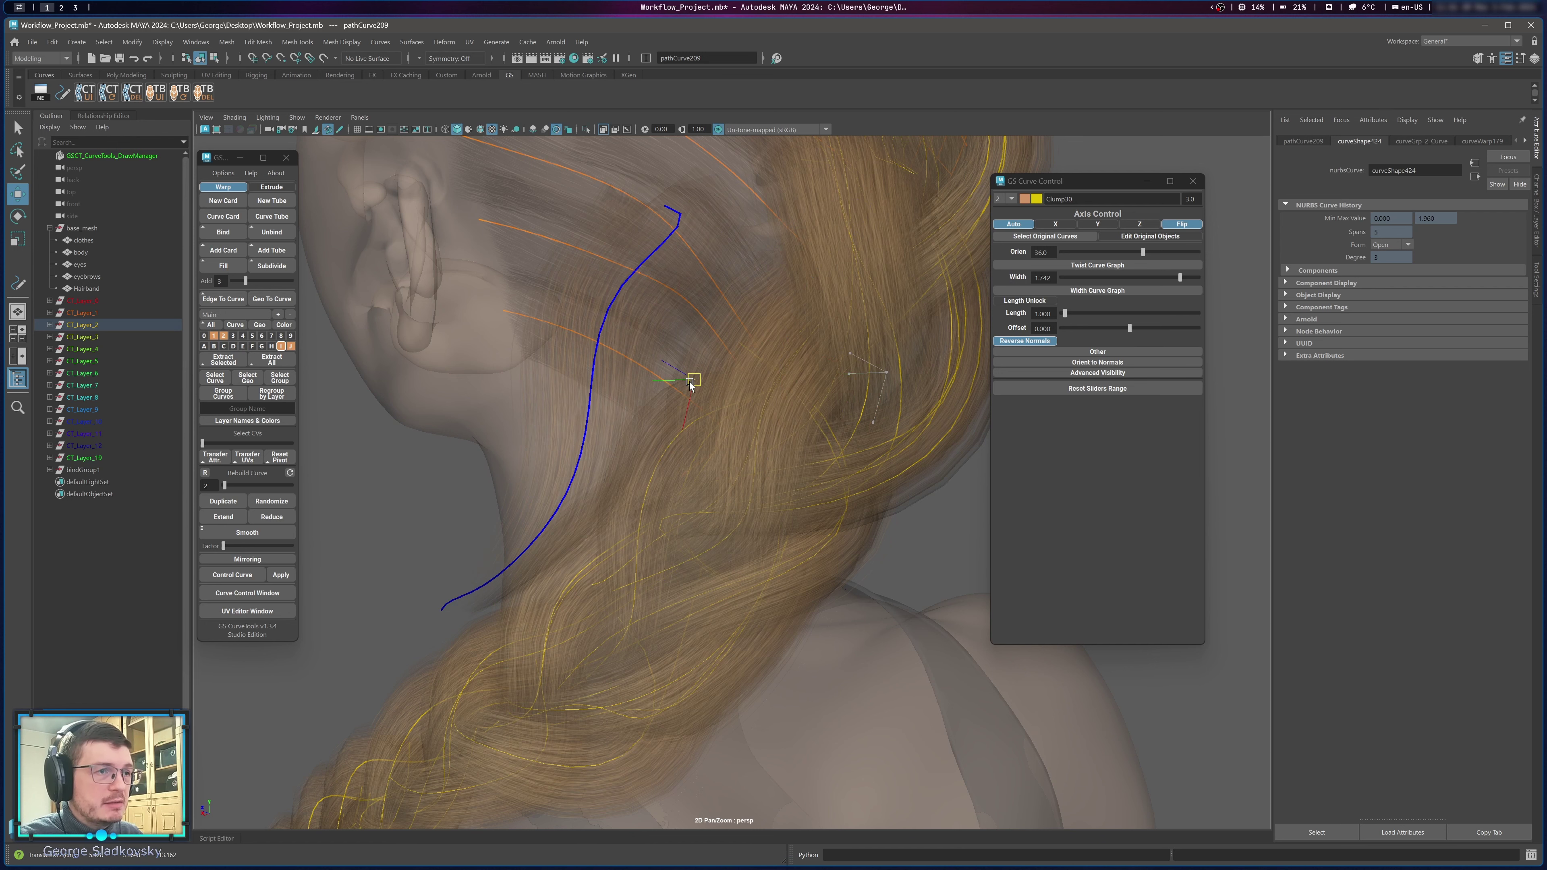
{"action": "key", "text": "ctrl+z"}
Move a middle control point of the selected braid curve and turn X-ray display off again.
{"action": "right_click_drag", "start_coordinate": [677, 386], "coordinate": [674, 384]}
{"action": "left_click", "coordinate": [783, 409]}
{"action": "left_click_drag", "start_coordinate": [783, 409], "coordinate": [742, 402]}
{"action": "left_click", "coordinate": [603, 130]}
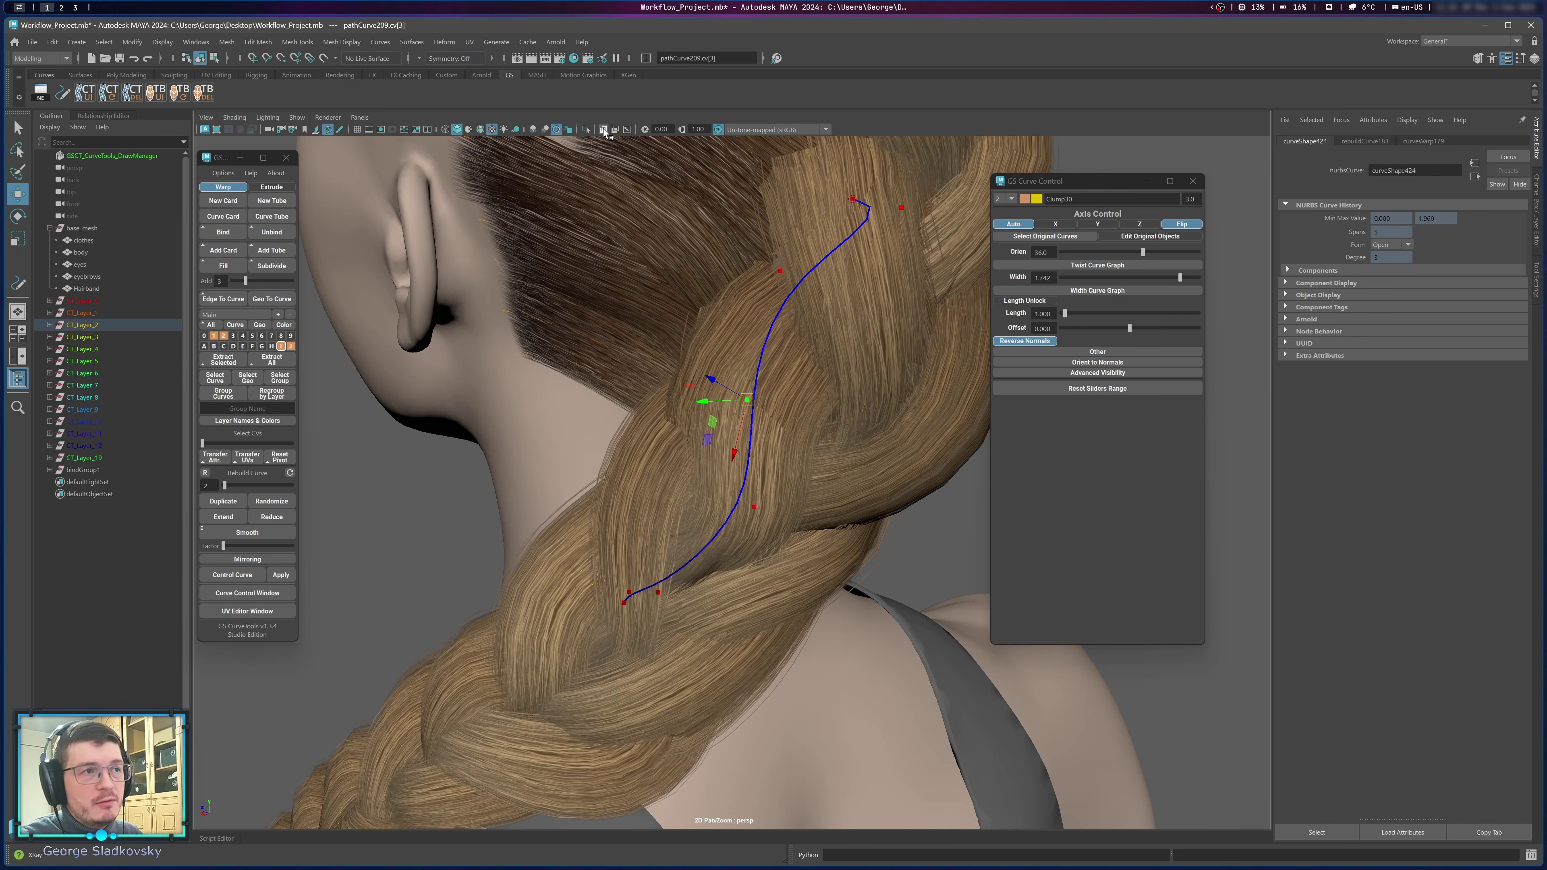
{"action": "left_click", "coordinate": [603, 130]}
{"action": "left_click", "coordinate": [604, 129]}
{"action": "left_click", "coordinate": [604, 130]}
{"action": "left_click", "coordinate": [603, 130]}
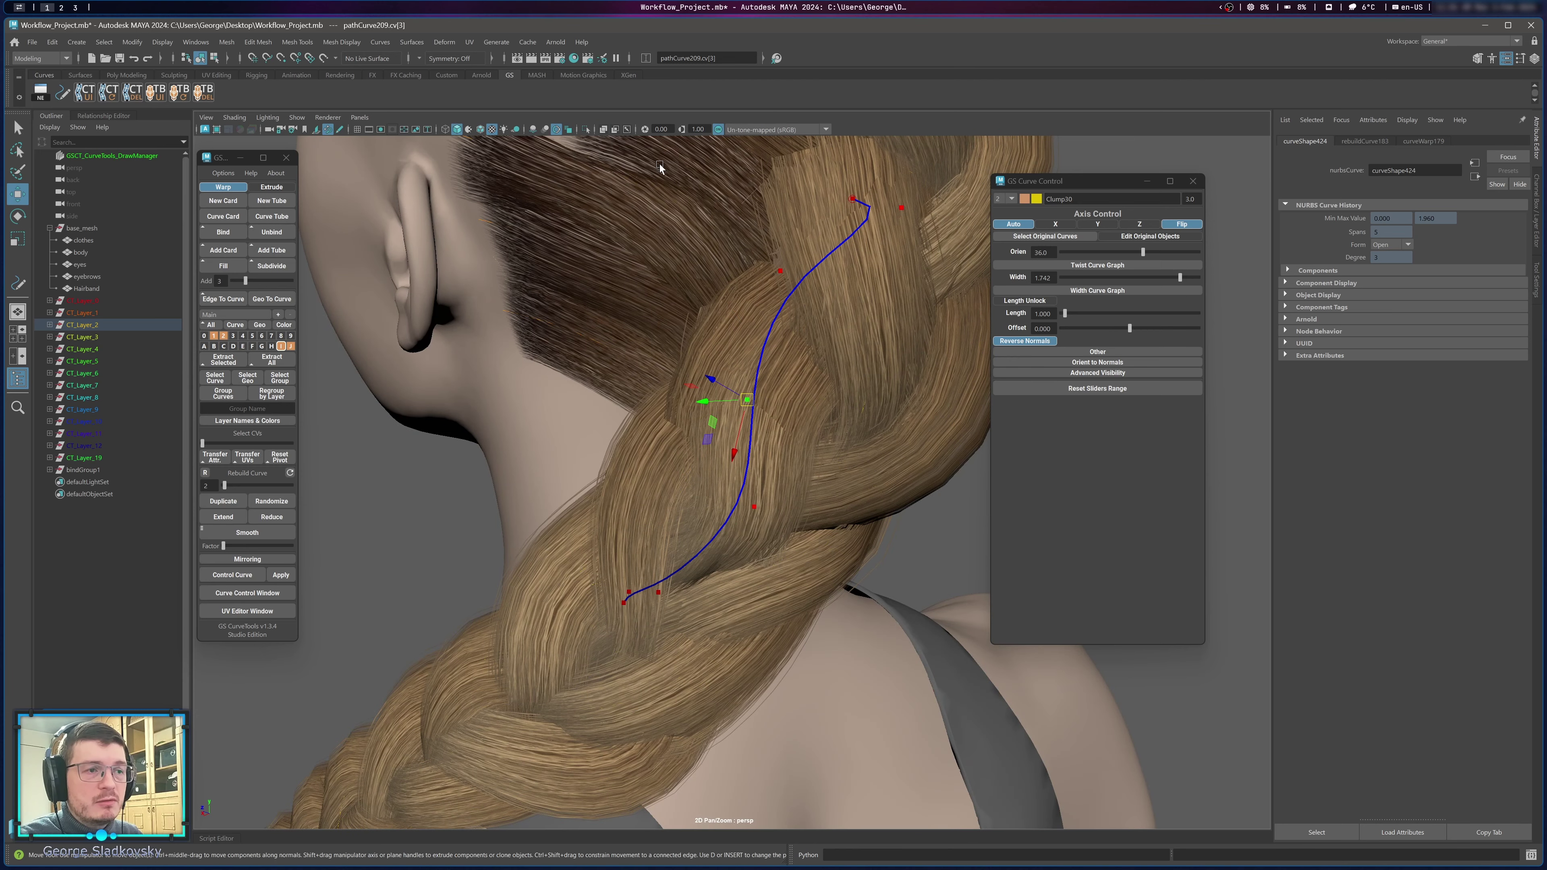
Return the braid curve to object mode and clear the selection.
{"action": "left_click_drag", "start_coordinate": [775, 407], "coordinate": [862, 360], "text": "alt"}
{"action": "key", "text": "q"}
{"action": "right_click_drag", "start_coordinate": [860, 329], "coordinate": [875, 317]}
{"action": "left_click", "coordinate": [875, 318]}
{"action": "left_click_drag", "start_coordinate": [874, 318], "coordinate": [755, 368], "text": "alt"}
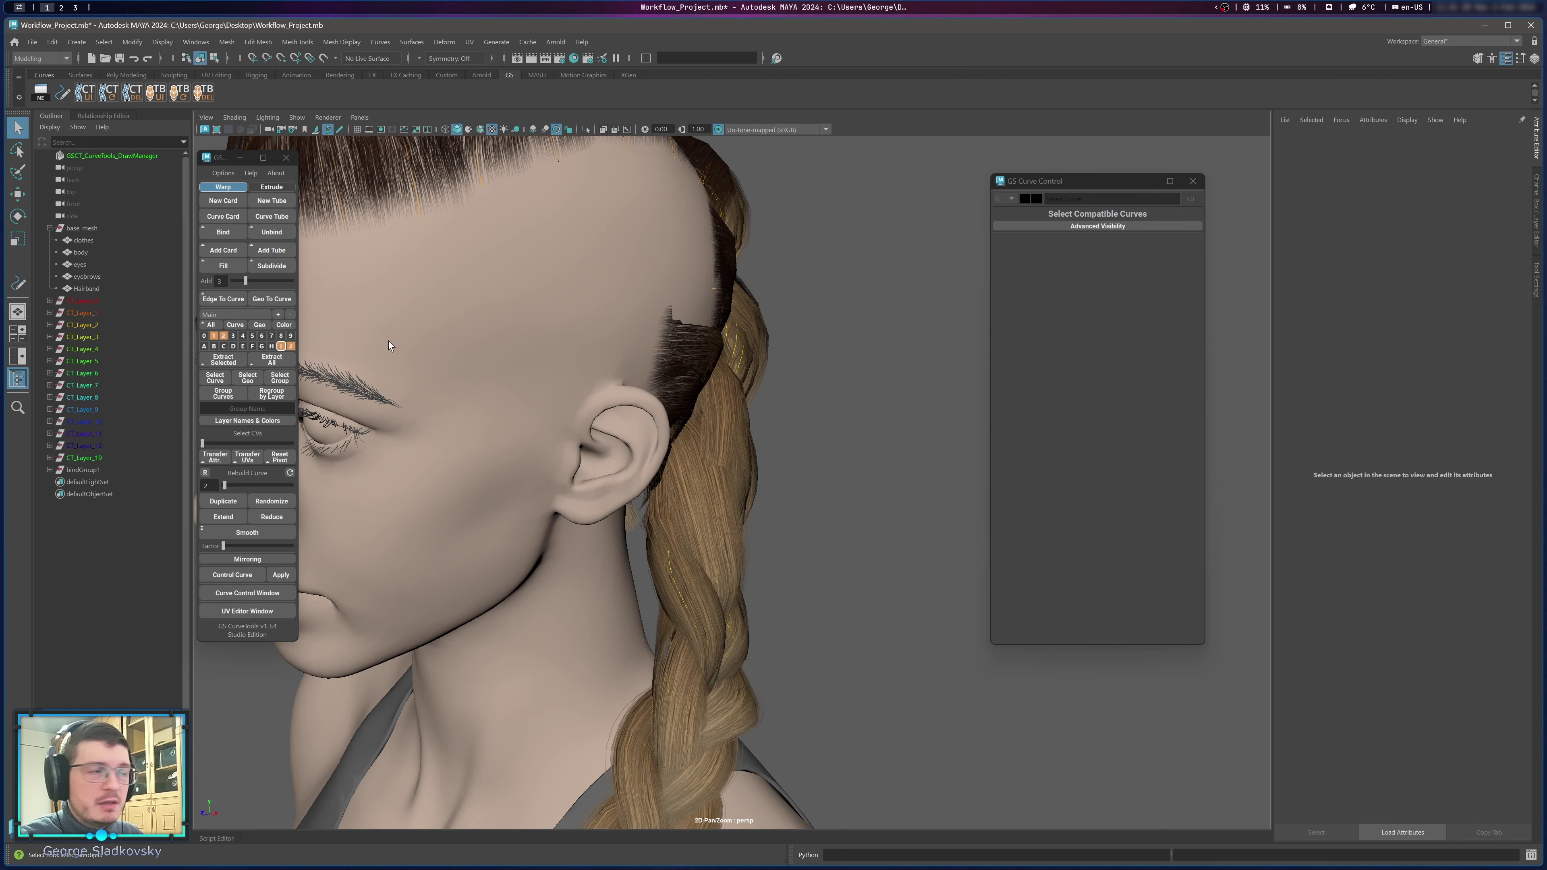
Hide hair layers 1 and 2 to isolate the added clump behind the head.
{"action": "left_click", "coordinate": [213, 337]}
{"action": "left_click_drag", "start_coordinate": [328, 356], "coordinate": [383, 350], "text": "alt"}
{"action": "left_click", "coordinate": [223, 336]}
{"action": "left_click", "coordinate": [222, 335]}
{"action": "left_click", "coordinate": [223, 336]}
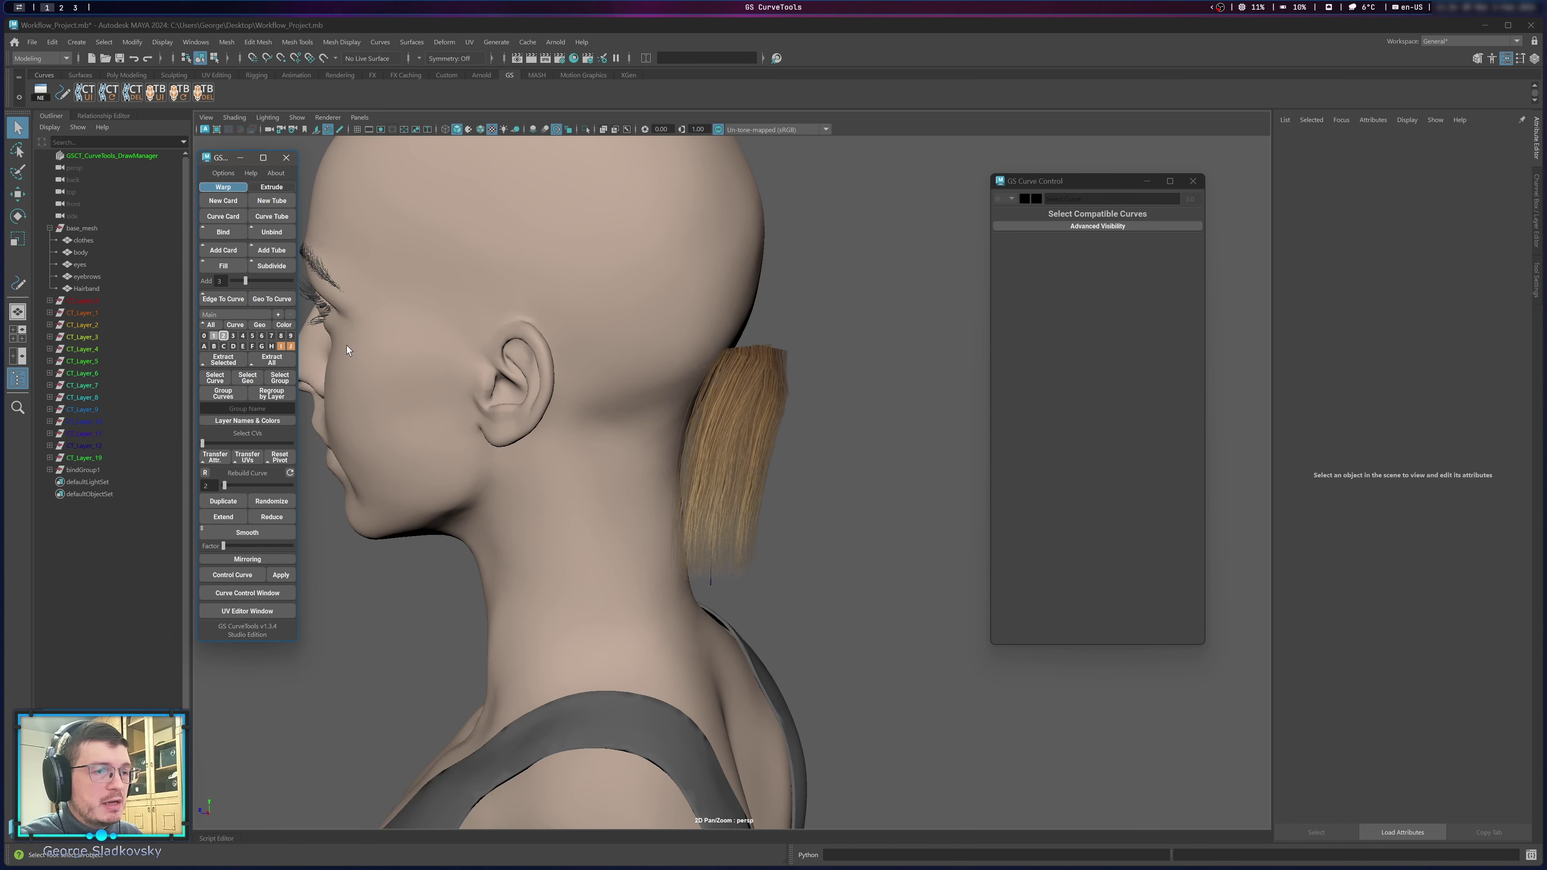
Select the isolated clump and move it out beside the head.
{"action": "left_click_drag", "start_coordinate": [707, 422], "coordinate": [726, 441]}
{"action": "left_click_drag", "start_coordinate": [726, 441], "coordinate": [852, 464], "text": "alt"}
{"action": "key", "text": "w"}
{"action": "middle_click_drag", "start_coordinate": [721, 423], "coordinate": [919, 421]}
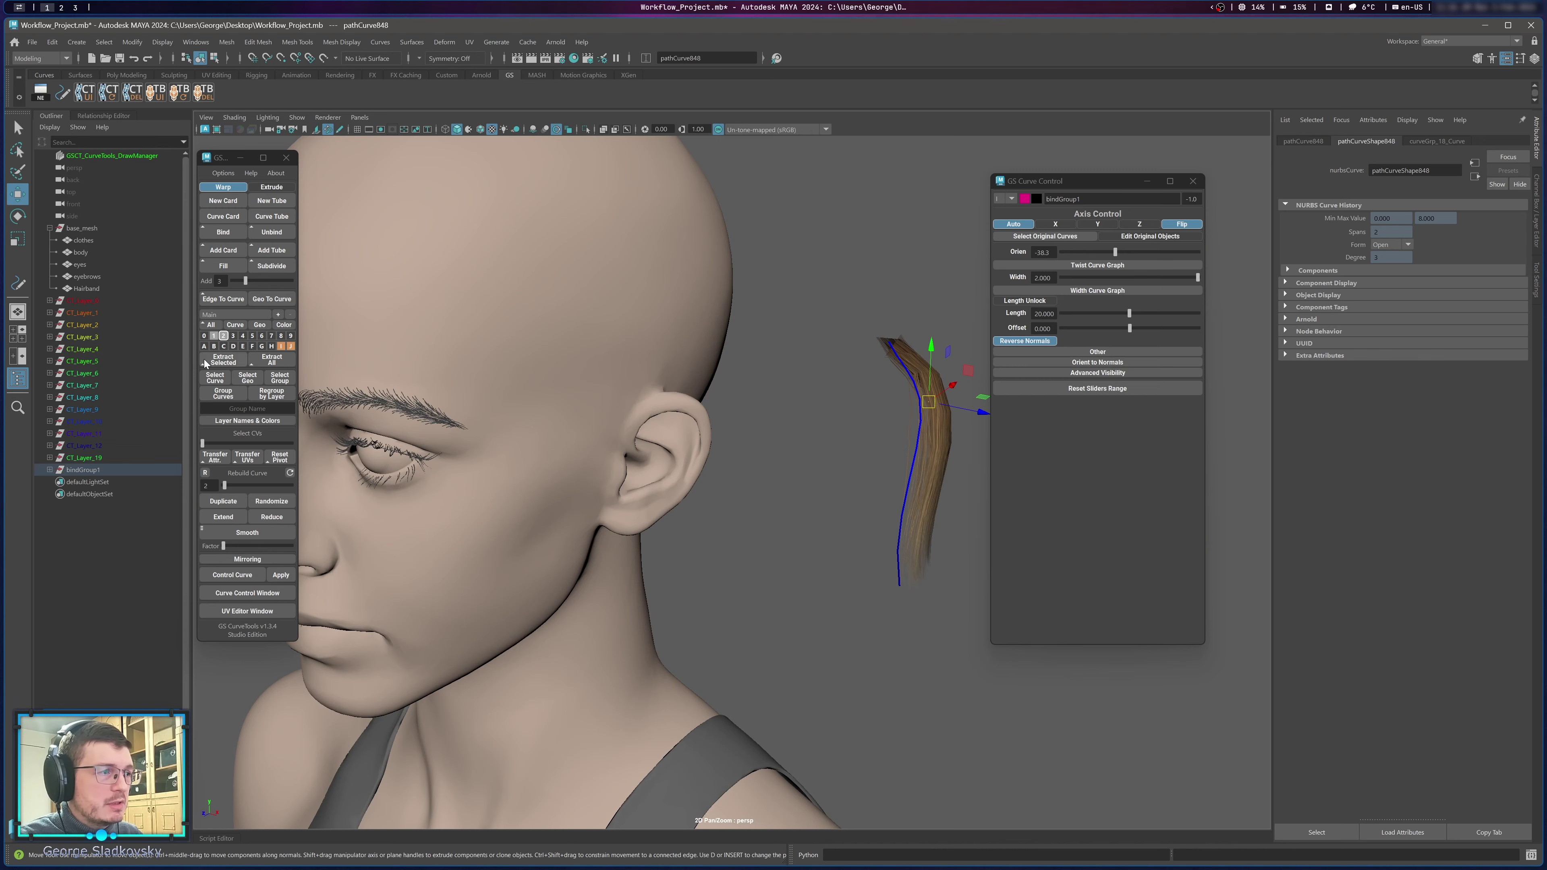
Show the hidden hair layers again and delete the added clump, bringing the card library into view.
{"action": "left_click", "coordinate": [222, 336]}
{"action": "scroll", "coordinate": [842, 404], "scroll_direction": "down", "scroll_amount": 5}
{"action": "left_click_drag", "start_coordinate": [938, 400], "coordinate": [799, 444], "text": "alt"}
{"action": "left_click", "coordinate": [826, 391]}
{"action": "key", "text": "q"}
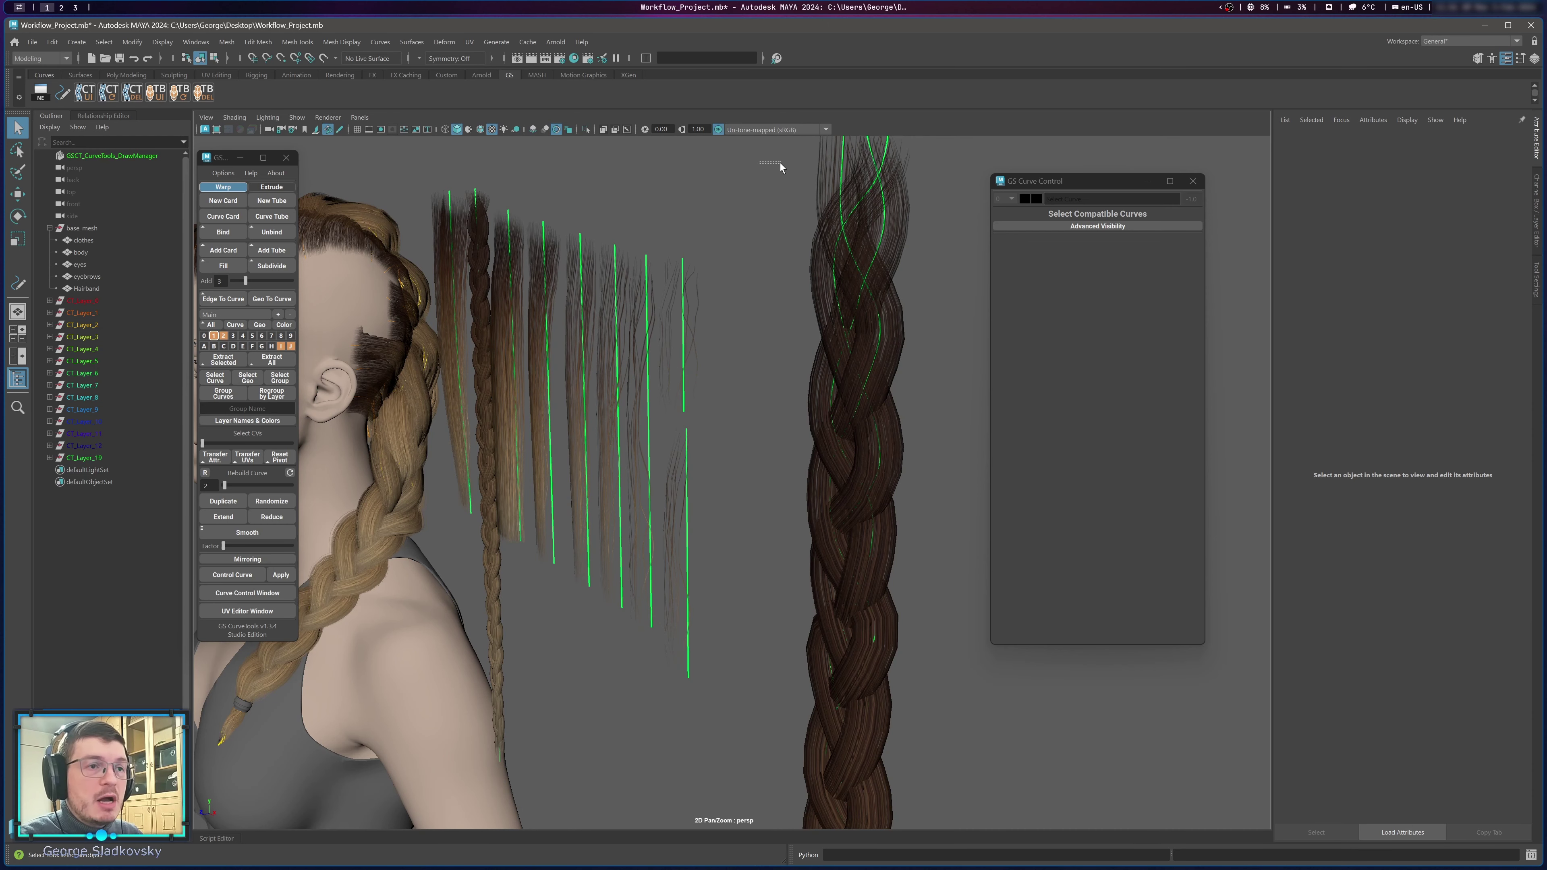
{"action": "scroll", "coordinate": [795, 177], "scroll_direction": "down", "scroll_amount": 3}
{"action": "left_click_drag", "start_coordinate": [812, 190], "coordinate": [822, 259], "text": "alt"}
{"action": "scroll", "coordinate": [810, 293], "scroll_direction": "up", "scroll_amount": 3}
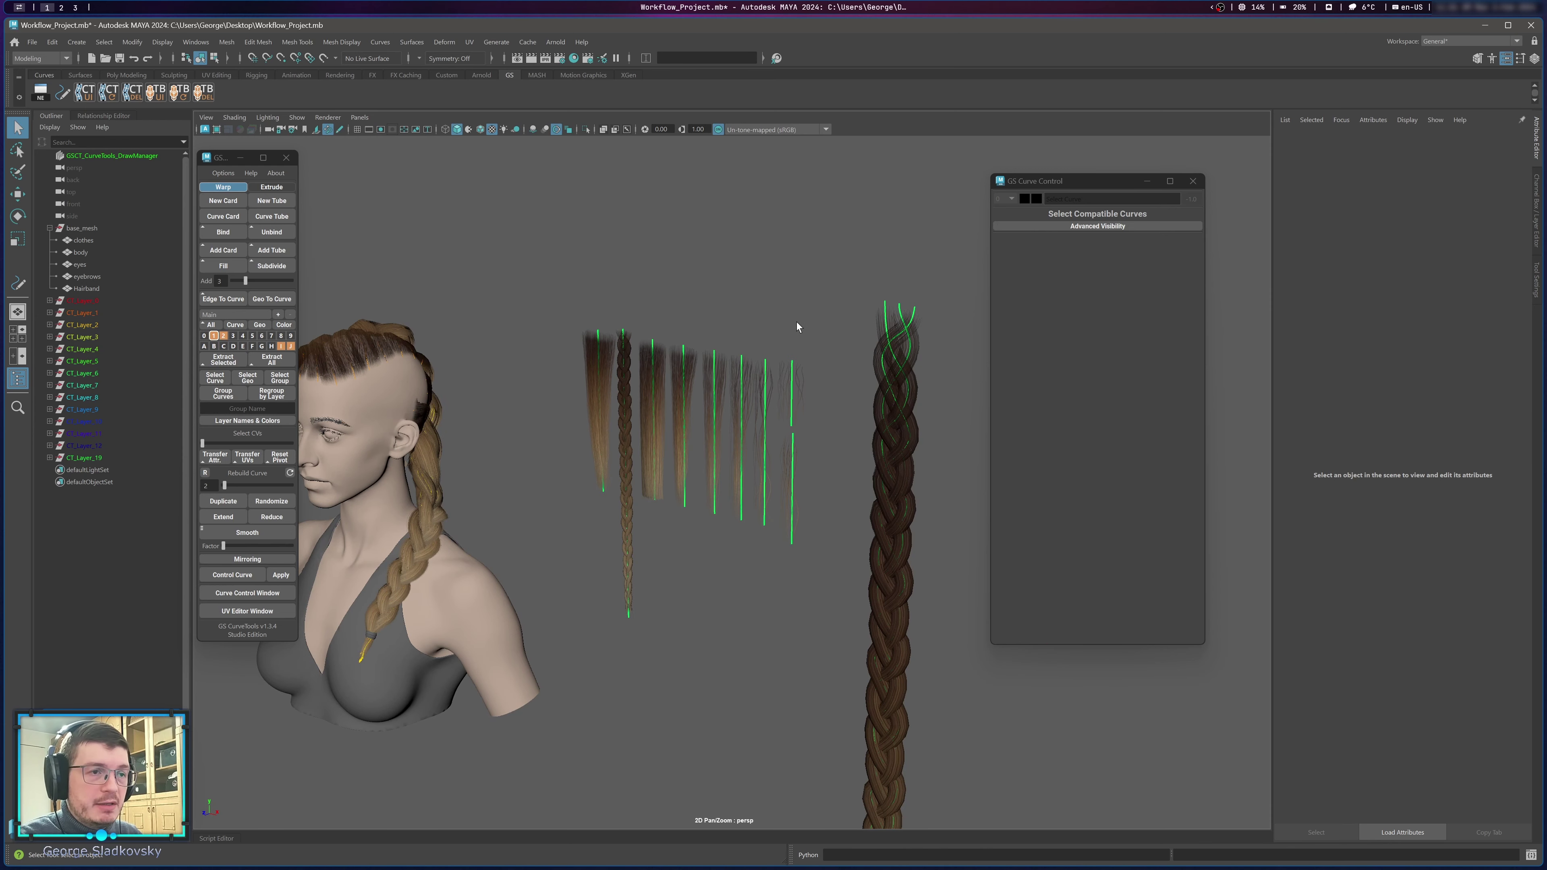
Check layer 0 in the Hidden layer collection, then return to the Main collection and locate its layer 0 curves.
{"action": "left_click_drag", "start_coordinate": [935, 334], "coordinate": [811, 472]}
{"action": "left_click", "coordinate": [222, 315]}
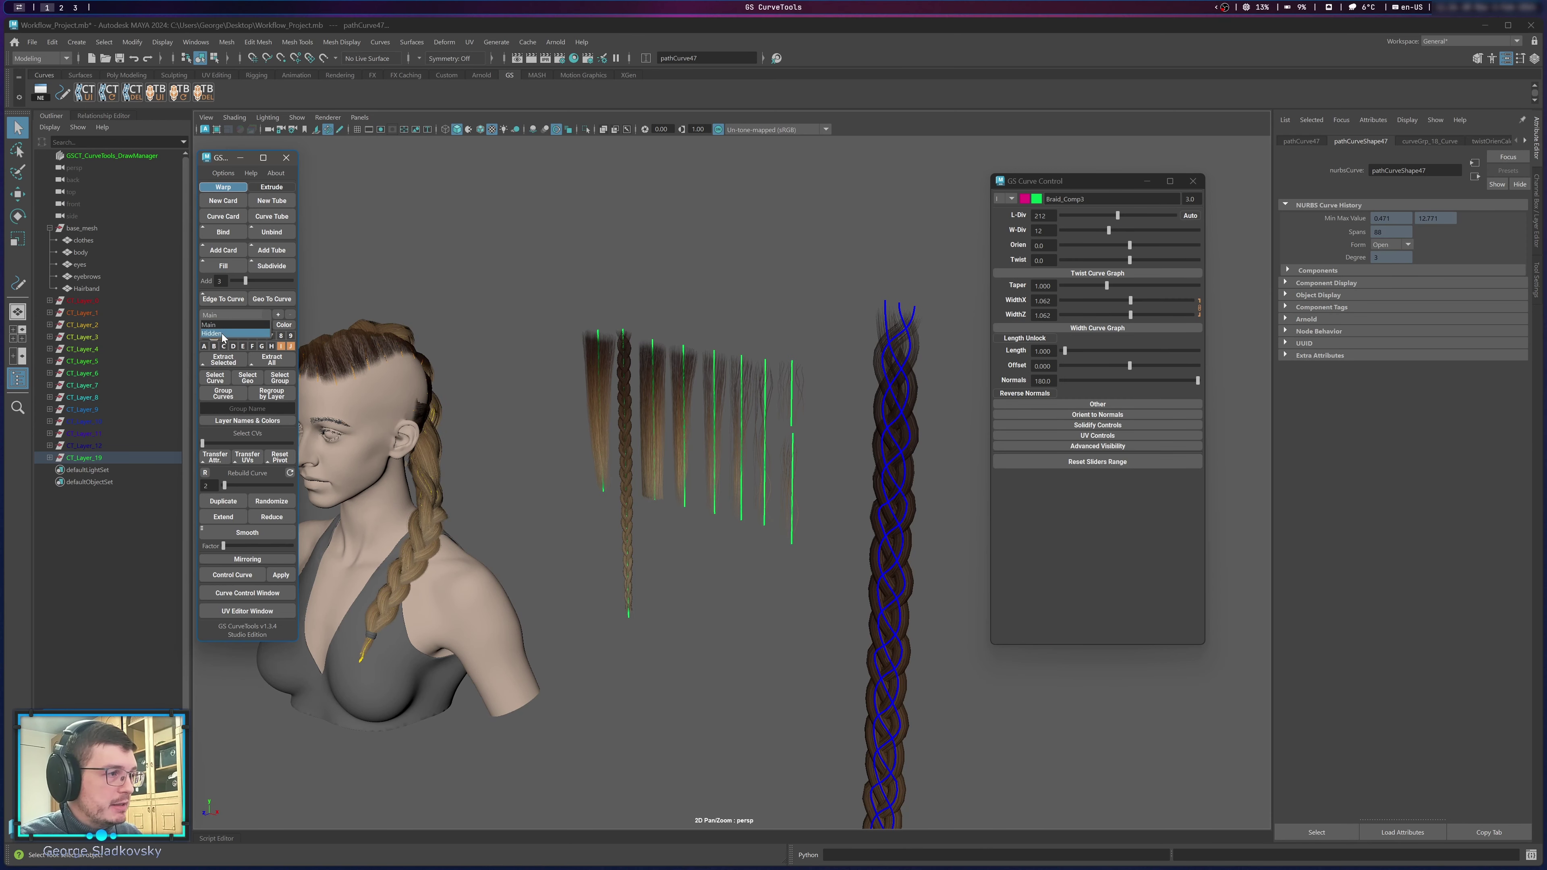
{"action": "left_click", "coordinate": [221, 333]}
{"action": "left_click", "coordinate": [204, 335]}
{"action": "left_click", "coordinate": [219, 315]}
{"action": "left_click", "coordinate": [222, 325]}
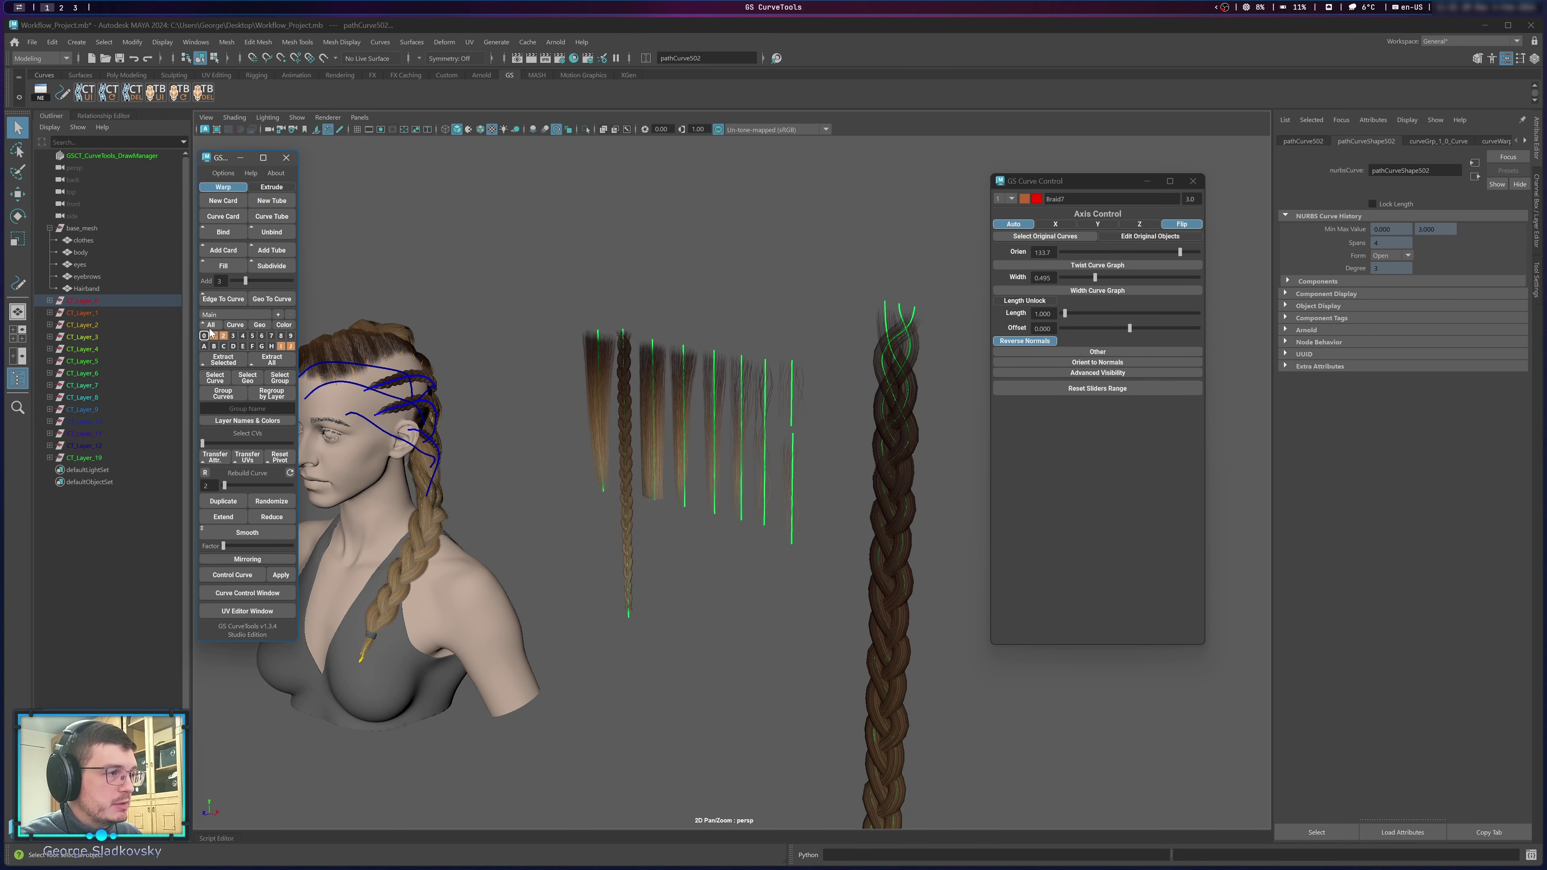
{"action": "right_click", "coordinate": [207, 331]}
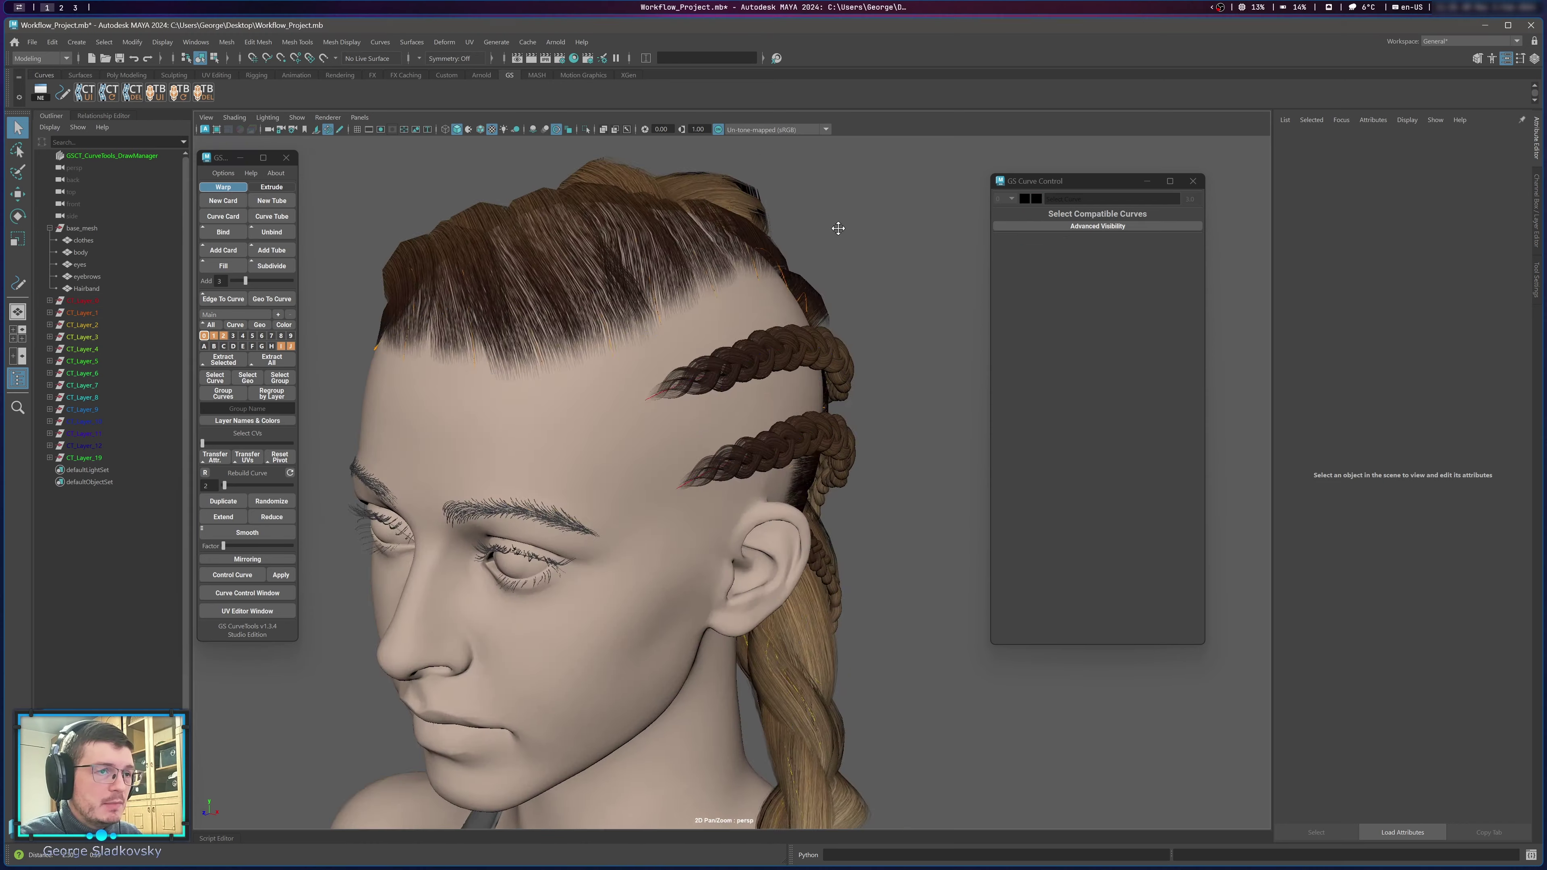
Examine the bound braids on the side of the head, the hair cards and the large three-strand template braid.
{"action": "left_click_drag", "start_coordinate": [835, 228], "coordinate": [591, 346], "text": "alt"}
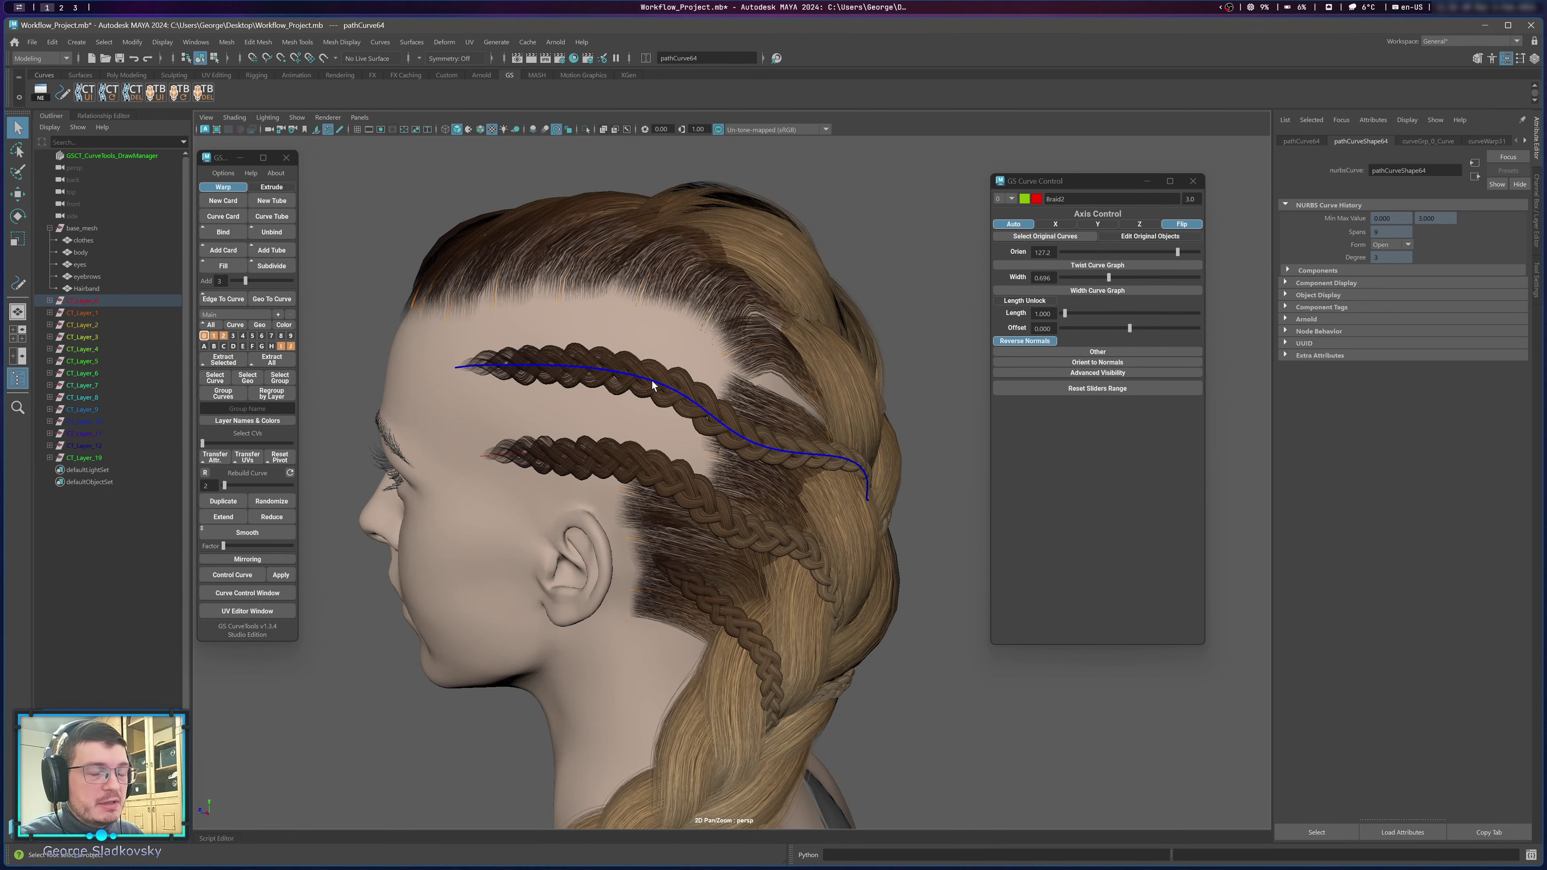
{"action": "left_click_drag", "start_coordinate": [540, 359], "coordinate": [780, 412], "text": "alt"}
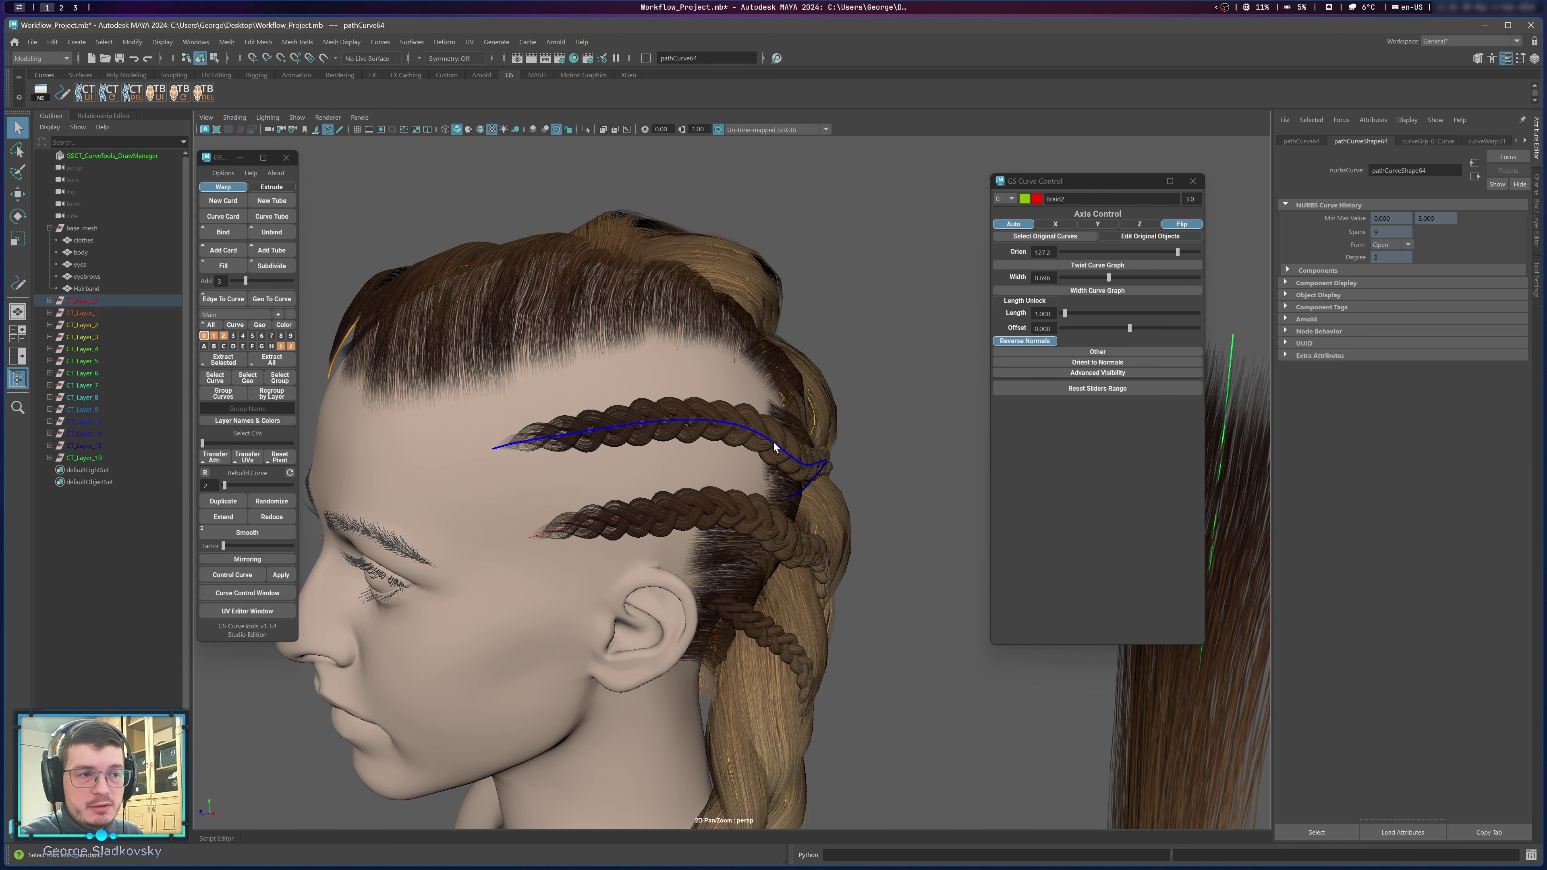
{"action": "scroll", "coordinate": [773, 442], "scroll_direction": "down", "scroll_amount": 5}
{"action": "middle_click_drag", "start_coordinate": [785, 456], "coordinate": [686, 390], "text": "alt"}
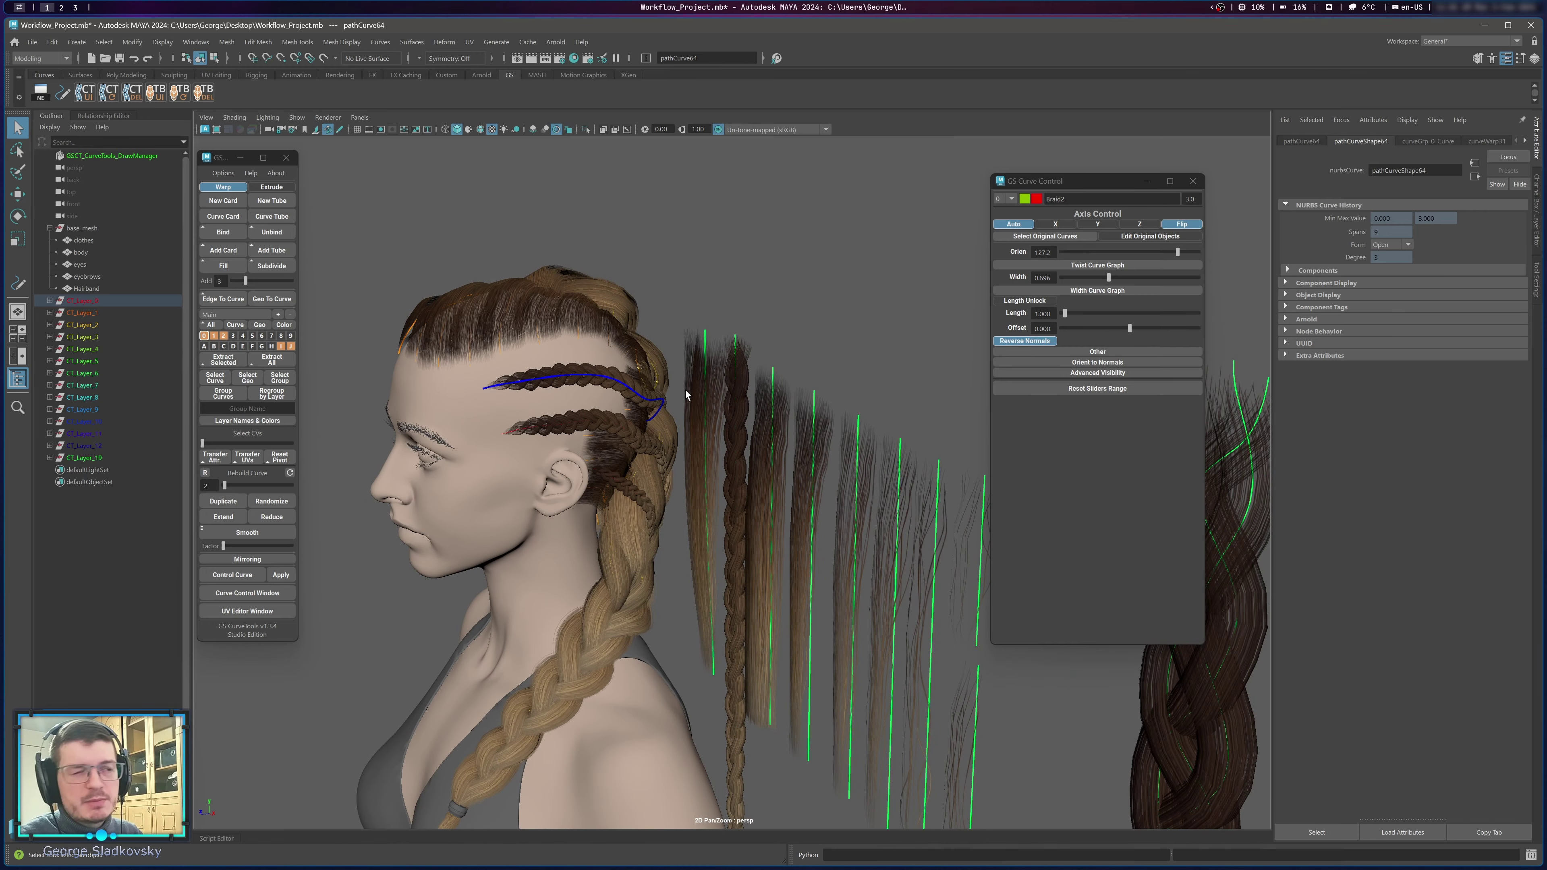
{"action": "left_click_drag", "start_coordinate": [685, 391], "coordinate": [696, 347], "text": "alt"}
{"action": "middle_click_drag", "start_coordinate": [696, 347], "coordinate": [546, 369], "text": "alt"}
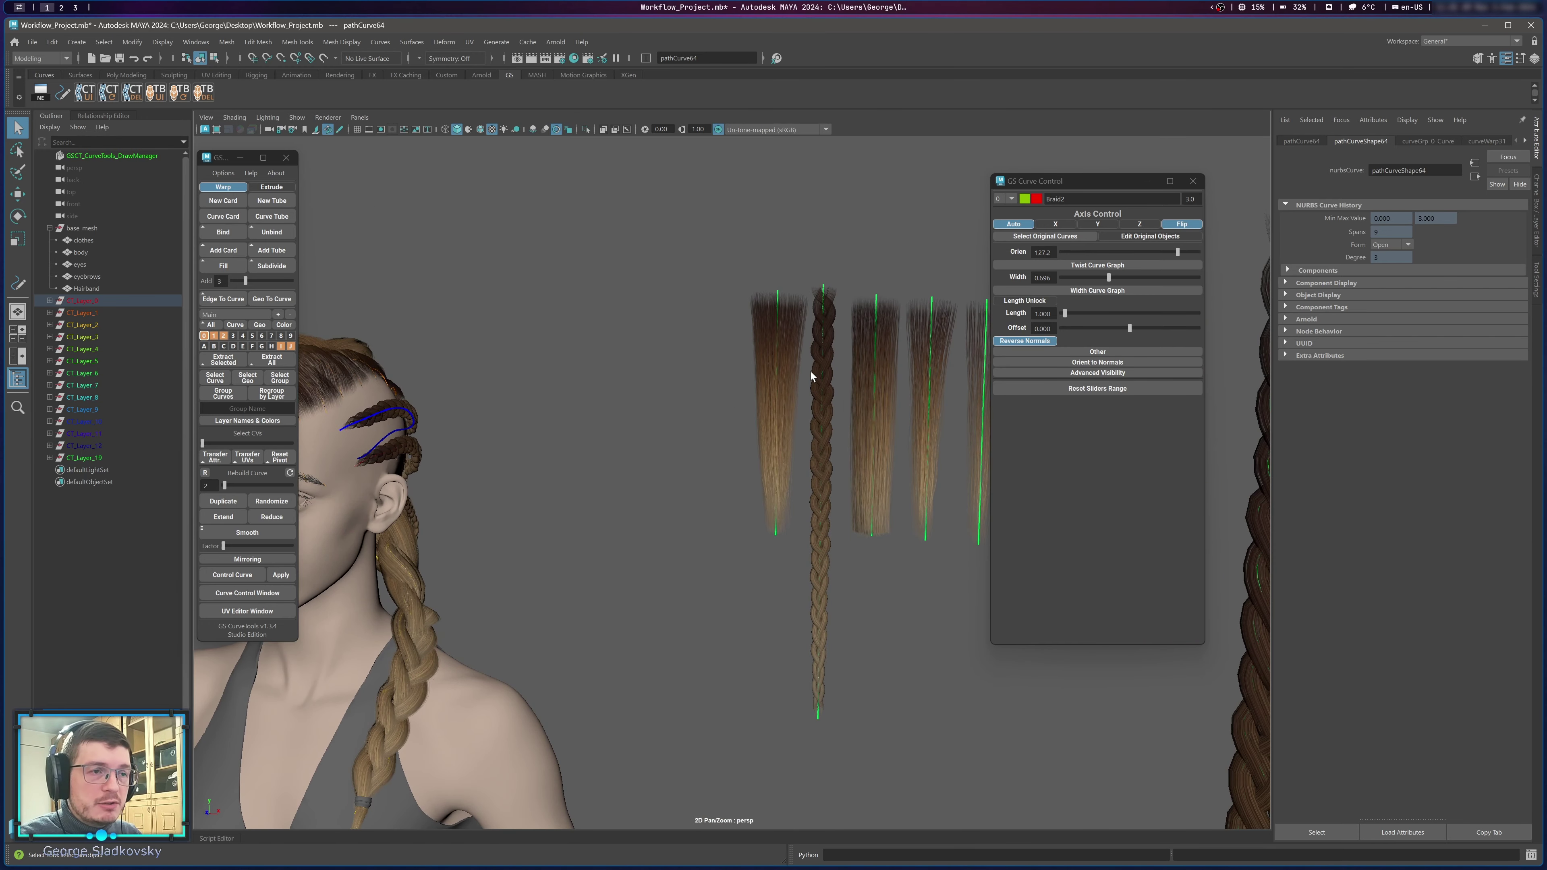
{"action": "middle_click_drag", "start_coordinate": [813, 377], "coordinate": [512, 396], "text": "alt"}
{"action": "left_click_drag", "start_coordinate": [927, 417], "coordinate": [927, 416]}
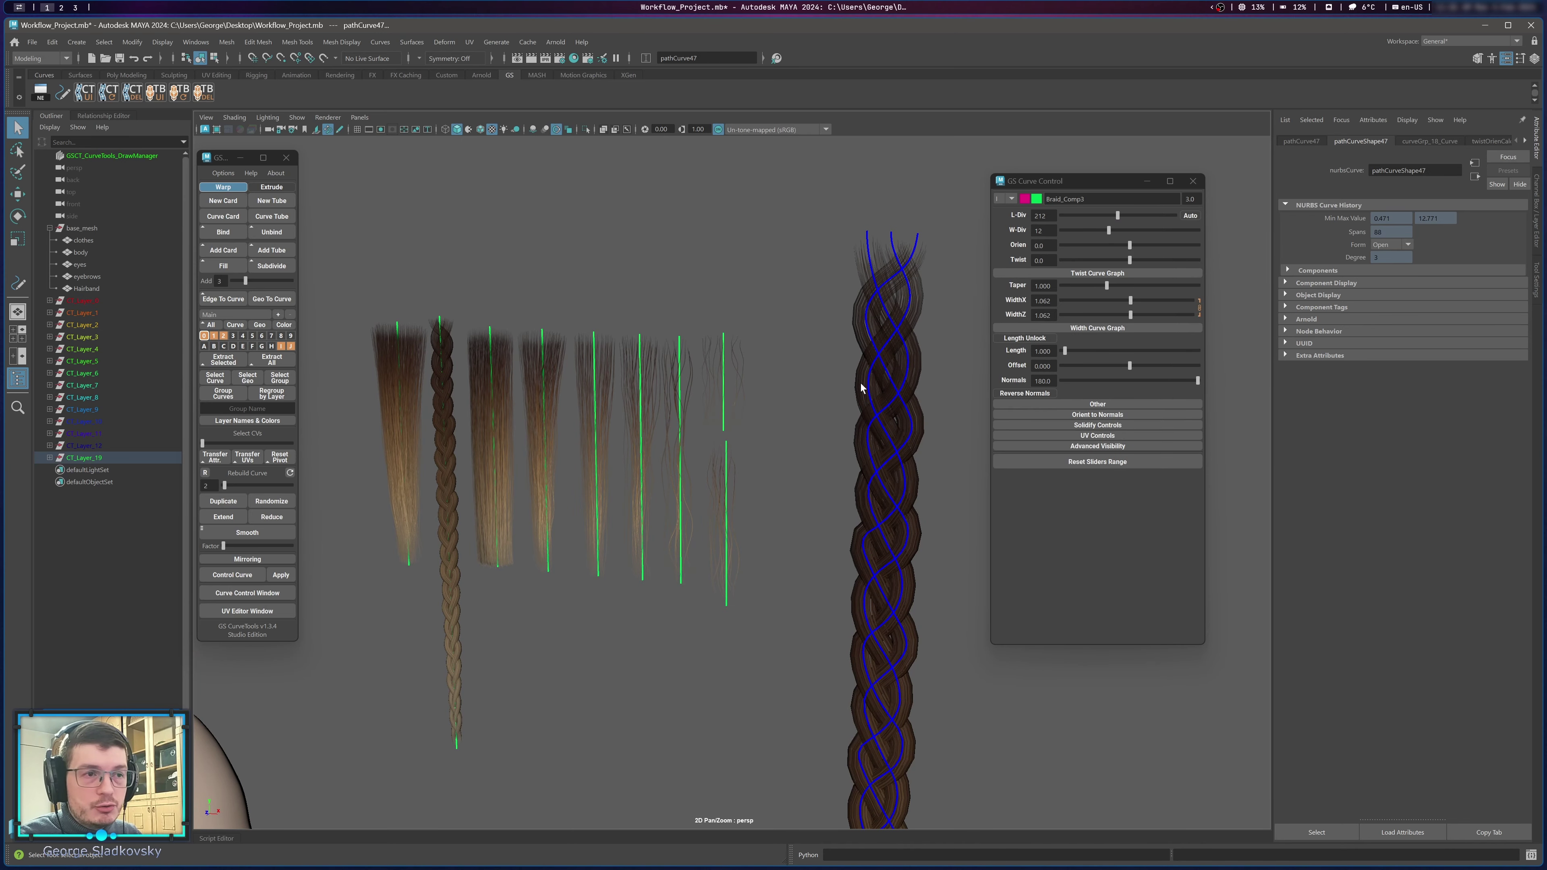
{"action": "left_click", "coordinate": [791, 383]}
{"action": "right_click_drag", "start_coordinate": [791, 383], "coordinate": [597, 369], "text": "alt"}
{"action": "middle_click_drag", "start_coordinate": [597, 370], "coordinate": [759, 283], "text": "alt"}
{"action": "middle_click_drag", "start_coordinate": [431, 226], "coordinate": [481, 195], "text": "alt"}
Create a test warp tube and try out its controls, setting L-Div to 38 and WidthX to 1.715.
{"action": "left_click", "coordinate": [259, 203]}
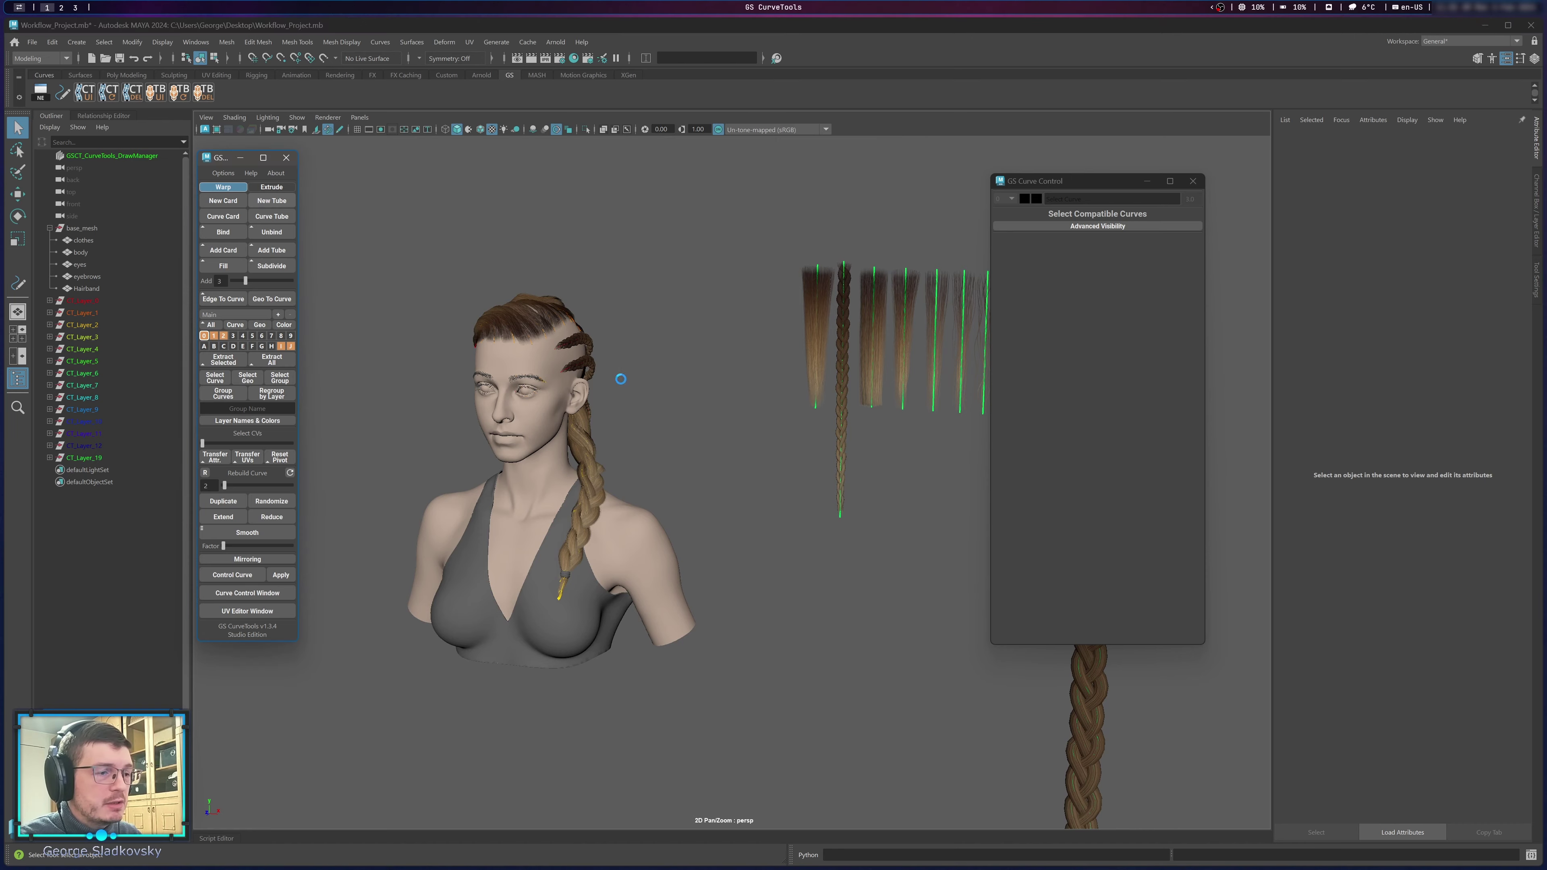
{"action": "key", "text": "f"}
{"action": "left_click_drag", "start_coordinate": [716, 232], "coordinate": [647, 219], "text": "alt"}
{"action": "left_click_drag", "start_coordinate": [1064, 216], "coordinate": [1095, 216]}
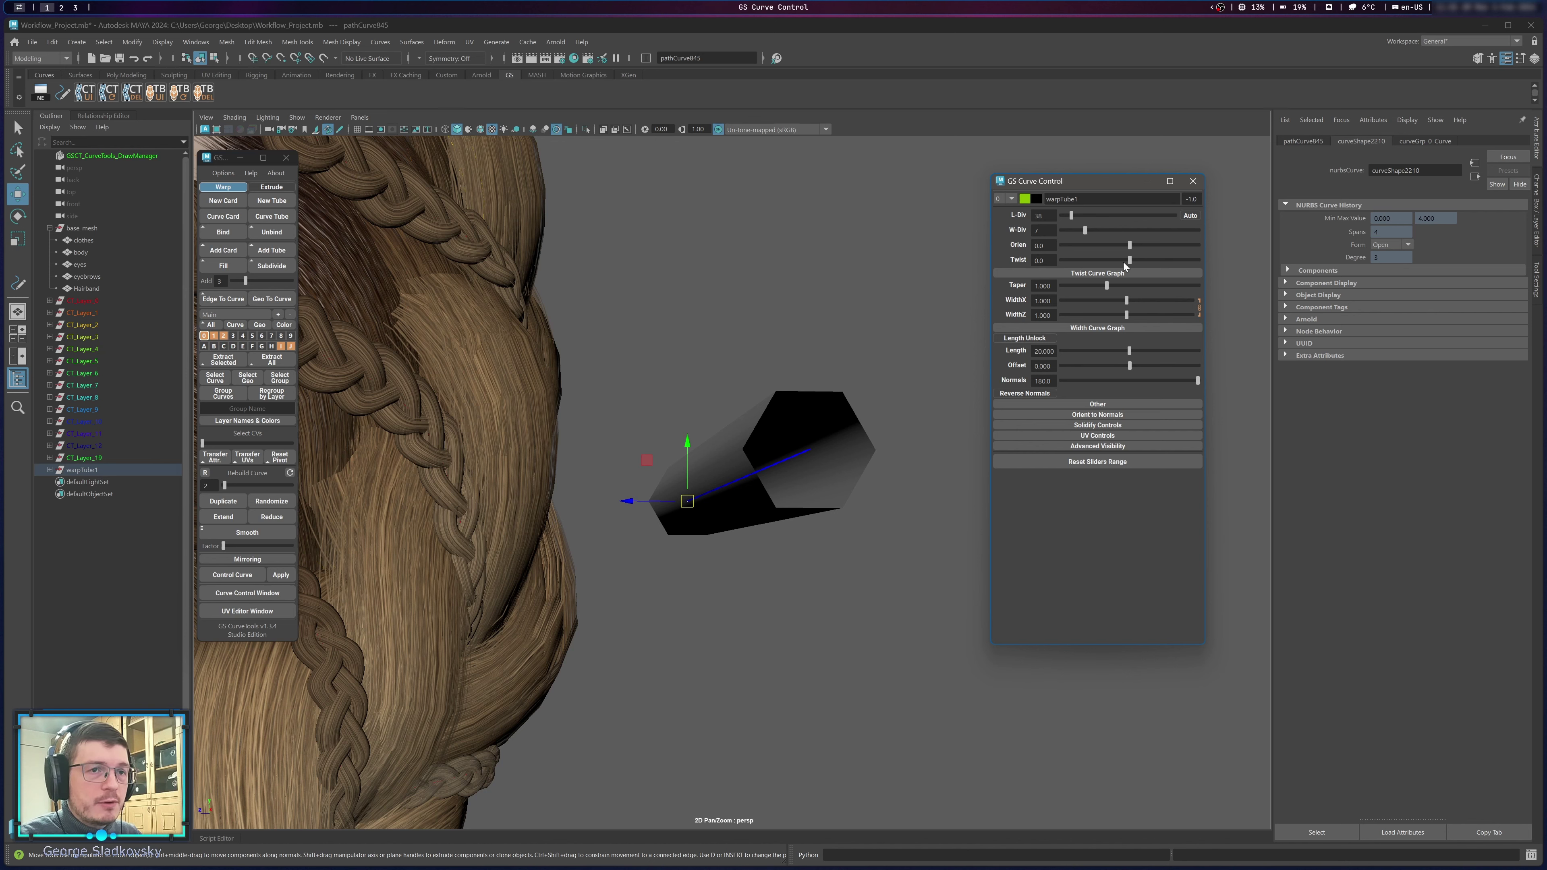
{"action": "left_click_drag", "start_coordinate": [1126, 301], "coordinate": [1173, 301]}
{"action": "scroll", "coordinate": [804, 318], "scroll_direction": "down", "scroll_amount": 5}
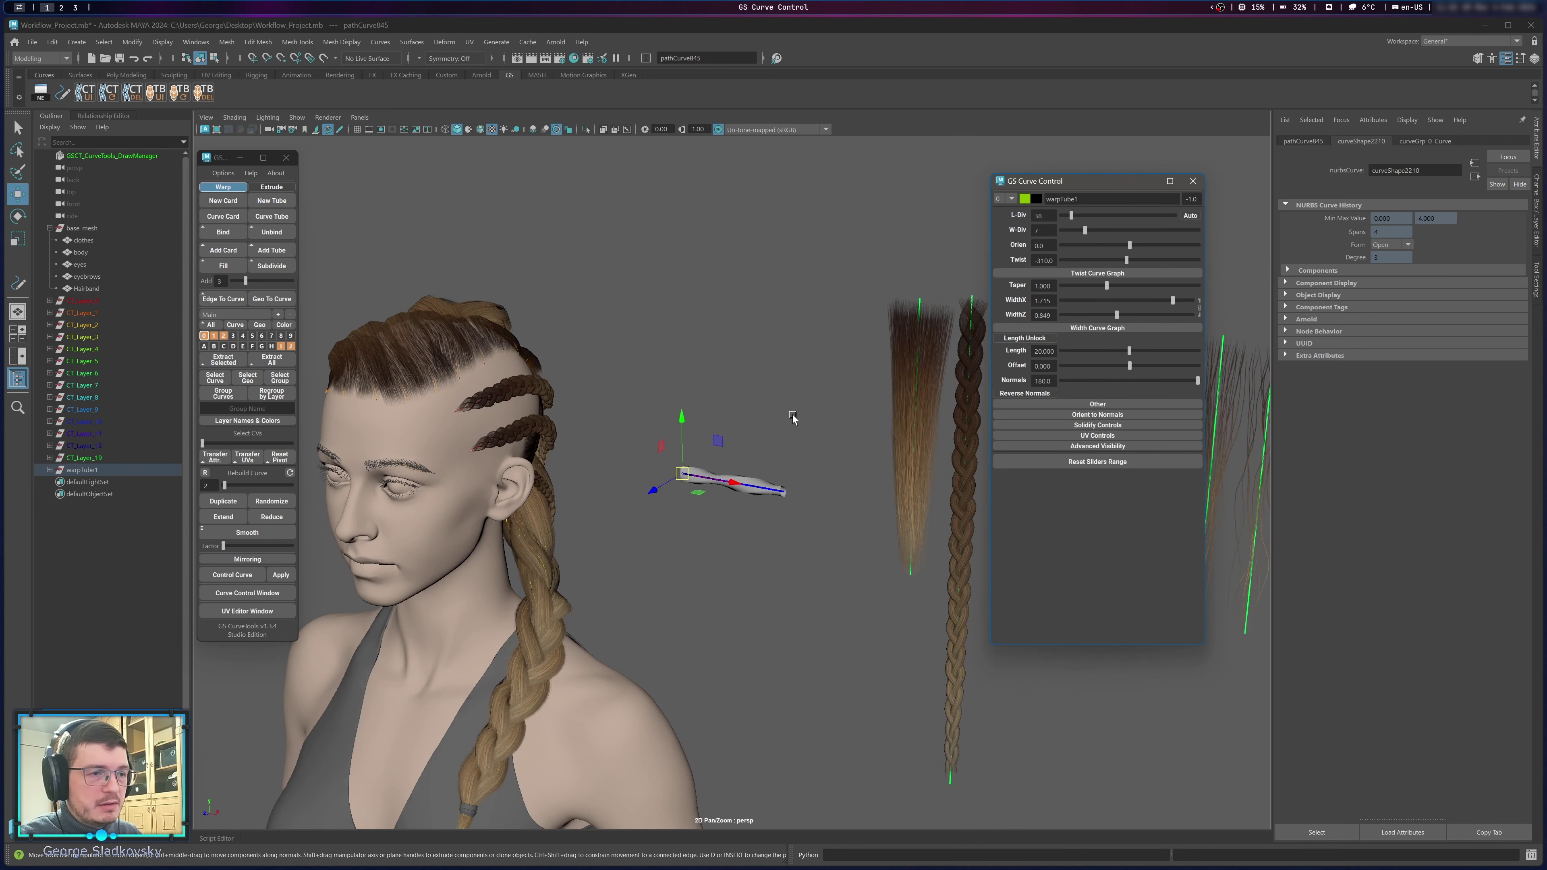
{"action": "left_click", "coordinate": [792, 418]}
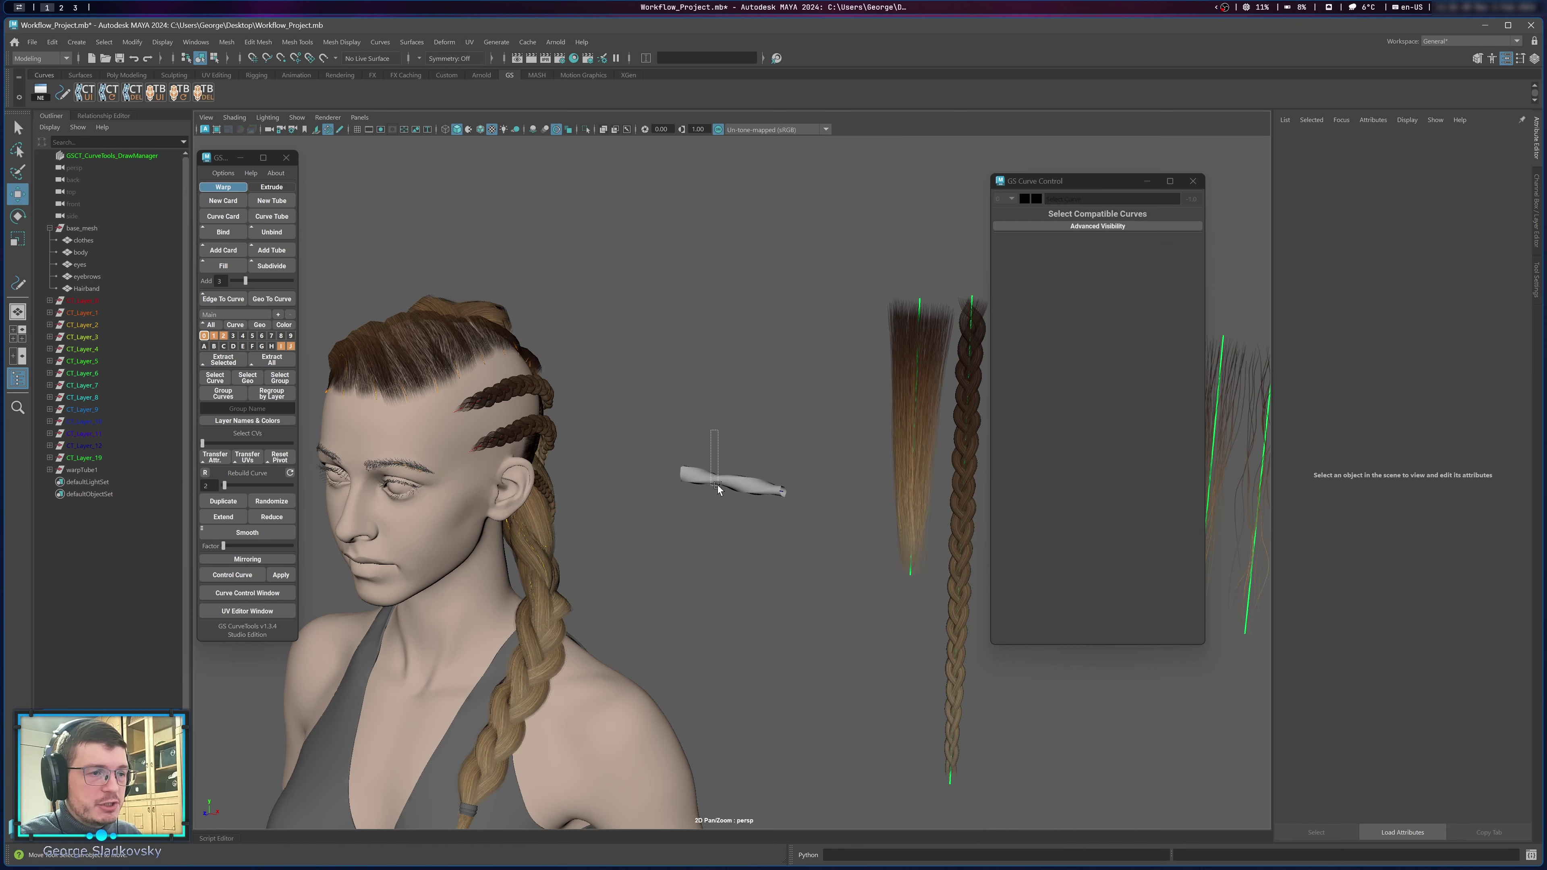
Delete the test warp tube.
{"action": "left_click", "coordinate": [719, 486]}
{"action": "key", "text": "Up"}
{"action": "key", "text": "Delete"}
Examine the large template braid and each of the three curves that form its strands.
{"action": "key", "text": "f"}
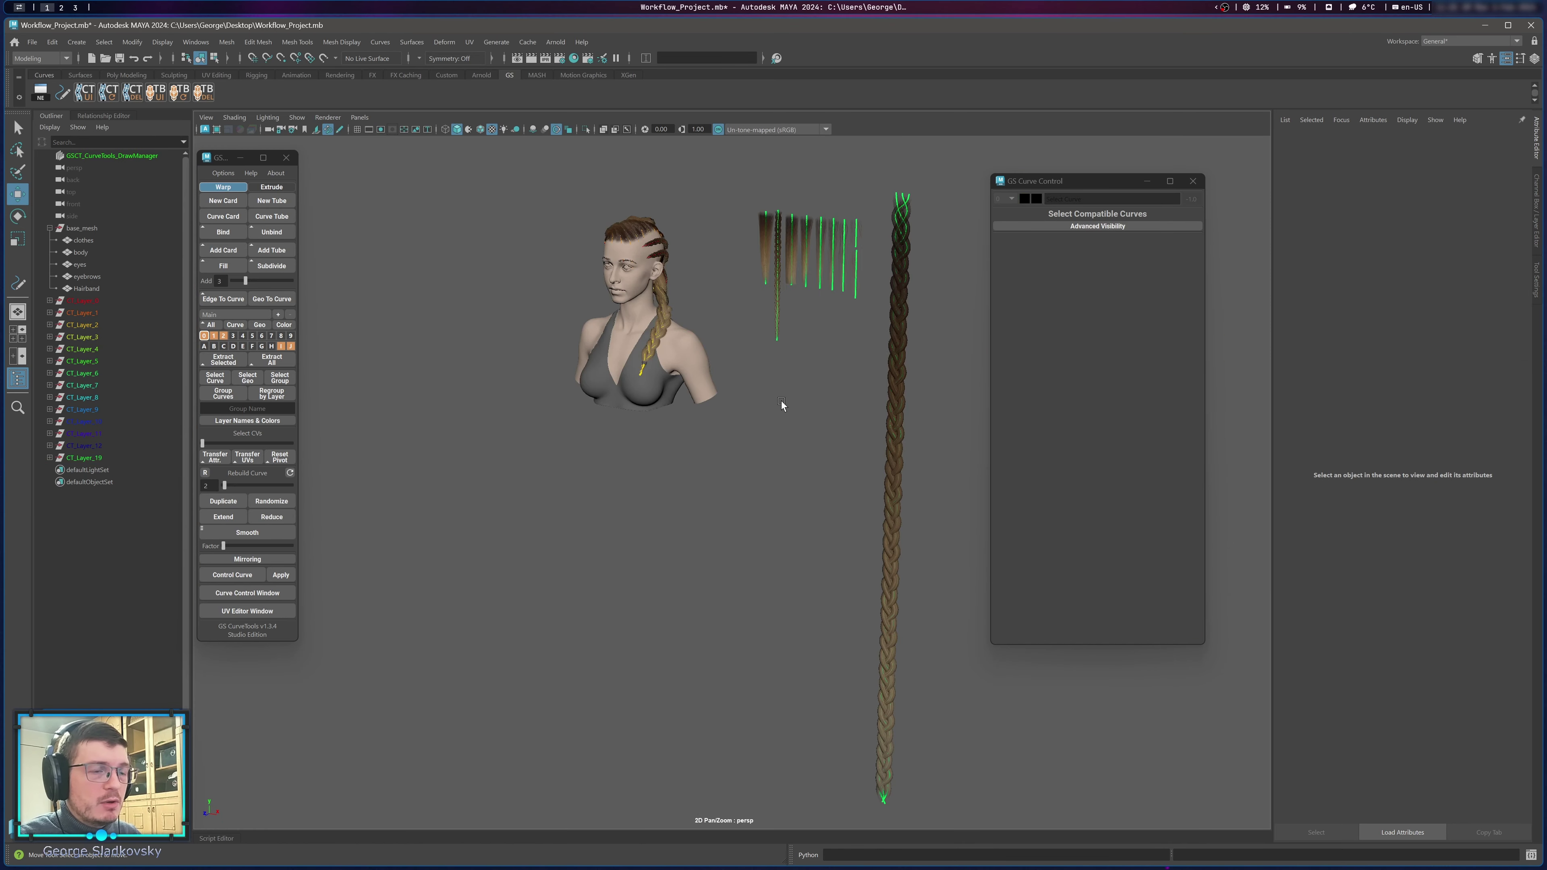
{"action": "middle_click_drag", "start_coordinate": [781, 400], "coordinate": [660, 477], "text": "alt"}
{"action": "left_click_drag", "start_coordinate": [731, 394], "coordinate": [835, 355]}
{"action": "middle_click_drag", "start_coordinate": [835, 355], "coordinate": [801, 511], "text": "alt"}
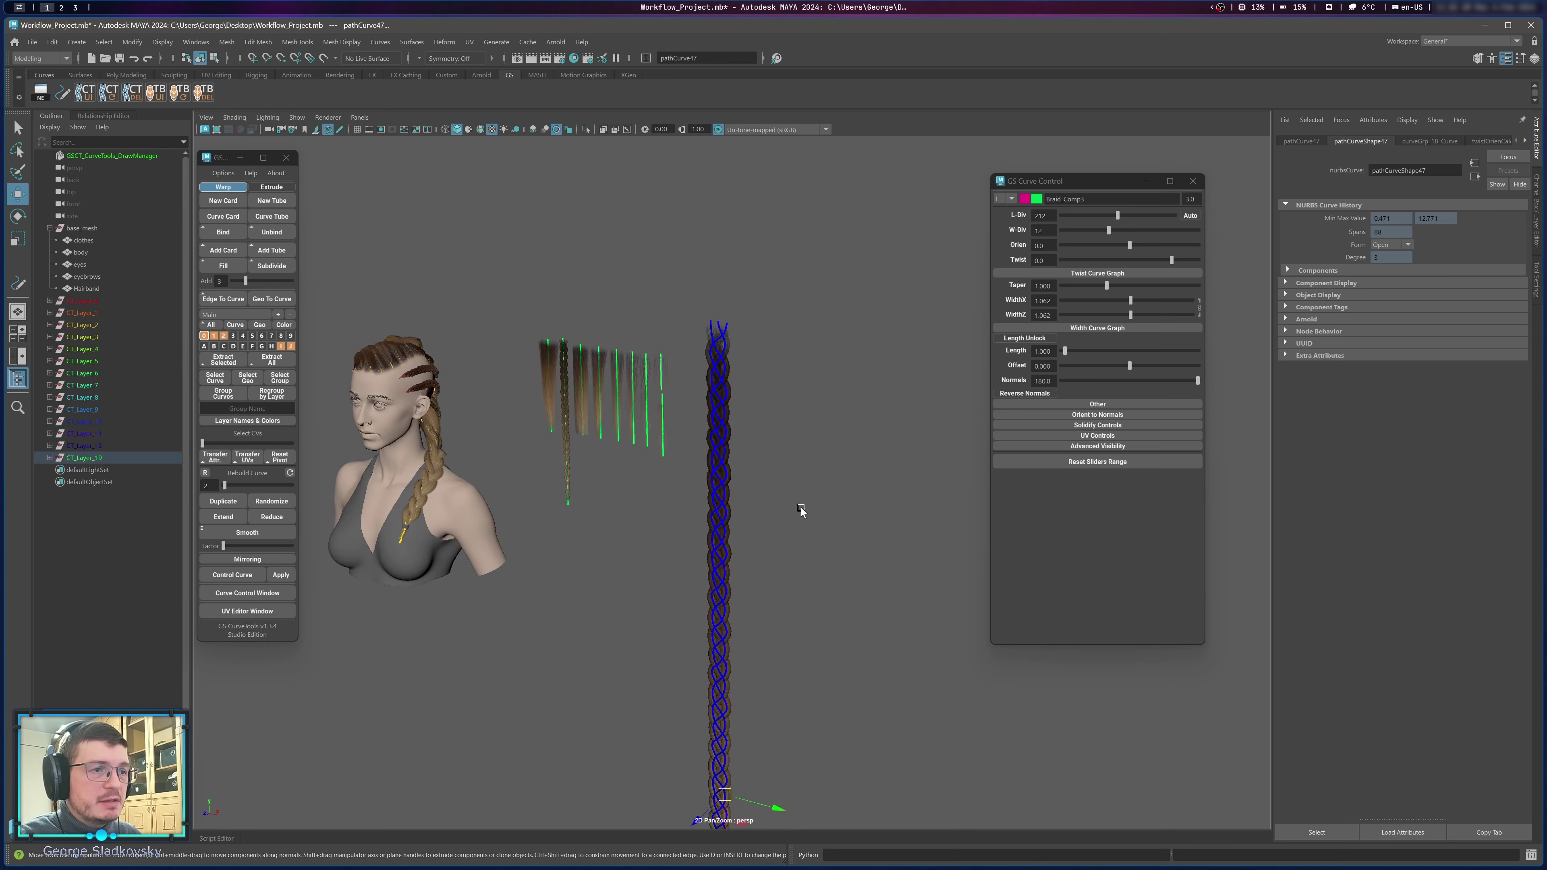
{"action": "right_click_drag", "start_coordinate": [801, 512], "coordinate": [766, 265], "text": "alt"}
{"action": "left_click", "coordinate": [770, 259]}
{"action": "middle_click_drag", "start_coordinate": [782, 257], "coordinate": [734, 501], "text": "alt"}
{"action": "left_click_drag", "start_coordinate": [734, 501], "coordinate": [771, 495], "text": "alt"}
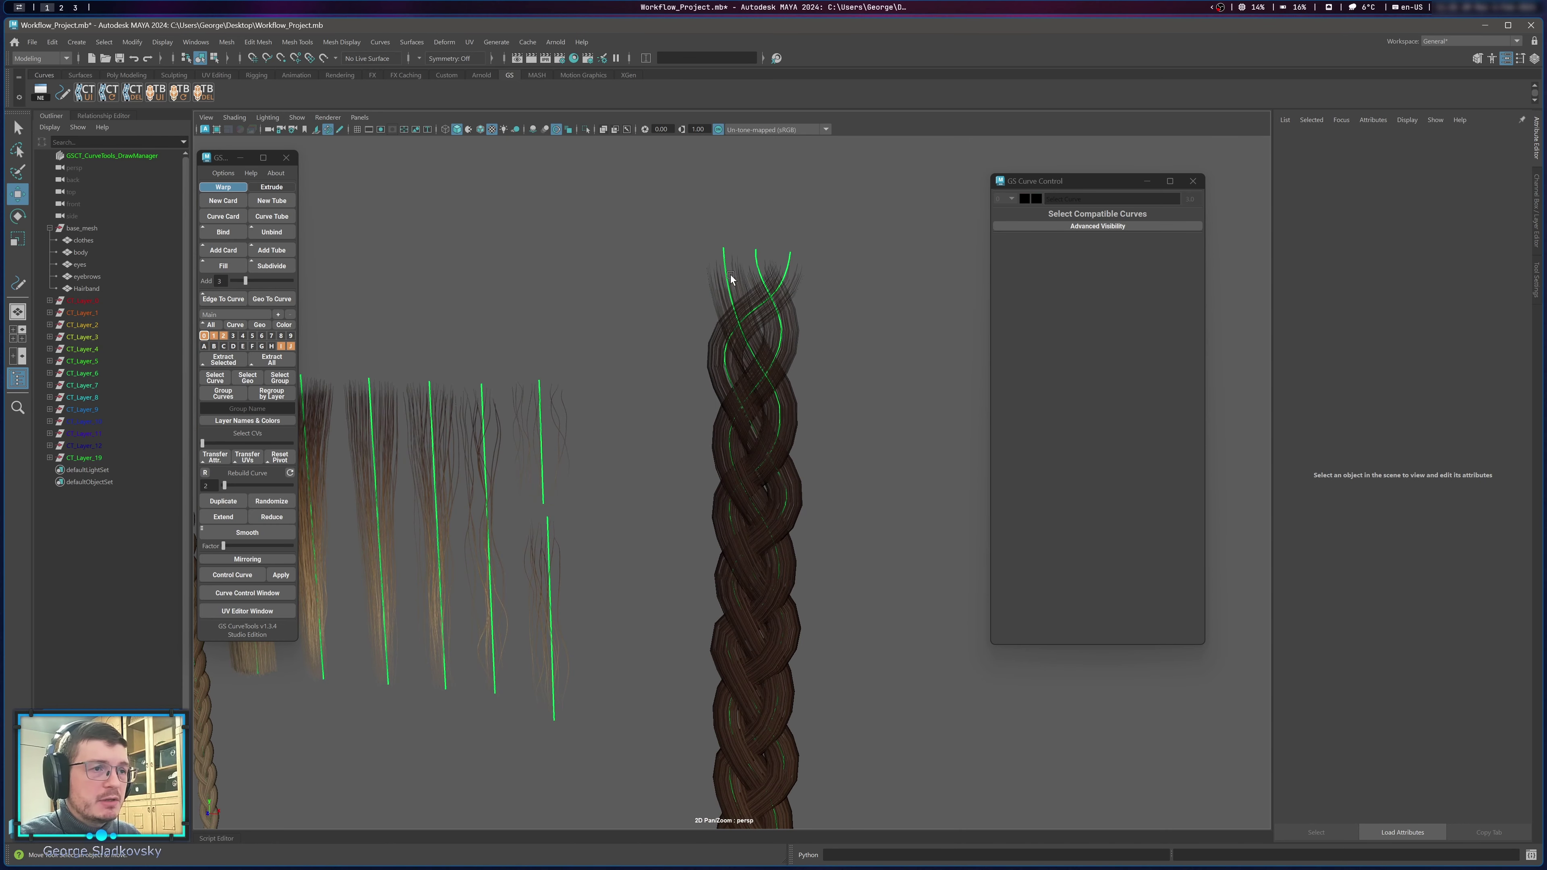
{"action": "left_click", "coordinate": [725, 258]}
{"action": "left_click", "coordinate": [757, 263]}
{"action": "left_click", "coordinate": [786, 273]}
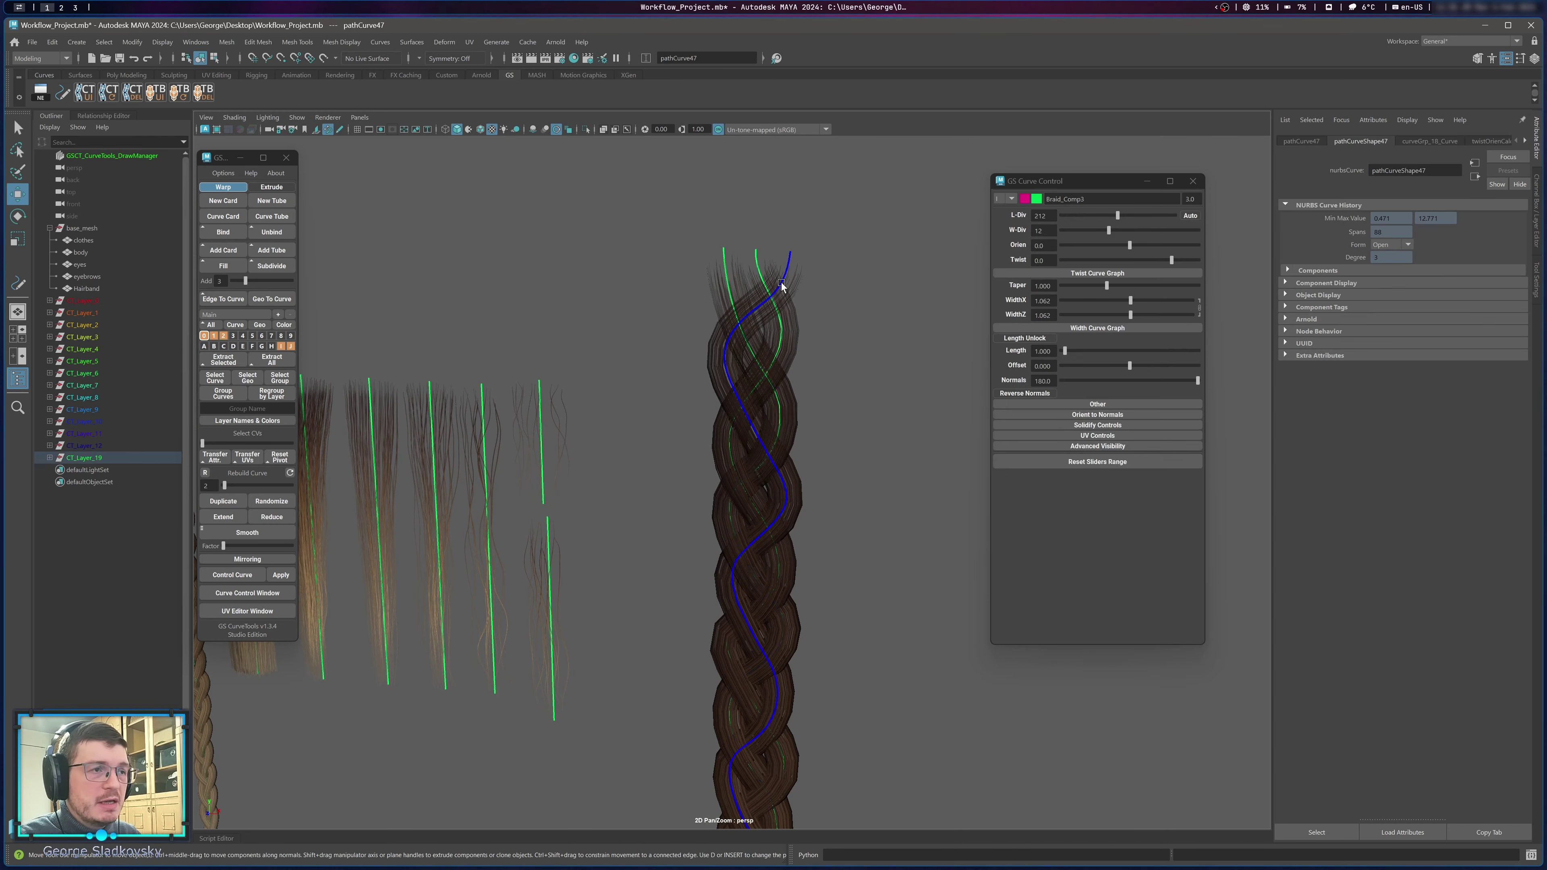
{"action": "middle_click_drag", "start_coordinate": [761, 474], "coordinate": [756, 192], "text": "alt"}
{"action": "left_click", "coordinate": [886, 369]}
{"action": "left_click_drag", "start_coordinate": [886, 369], "coordinate": [888, 358], "text": "alt"}
{"action": "scroll", "coordinate": [877, 360], "scroll_direction": "down", "scroll_amount": 6}
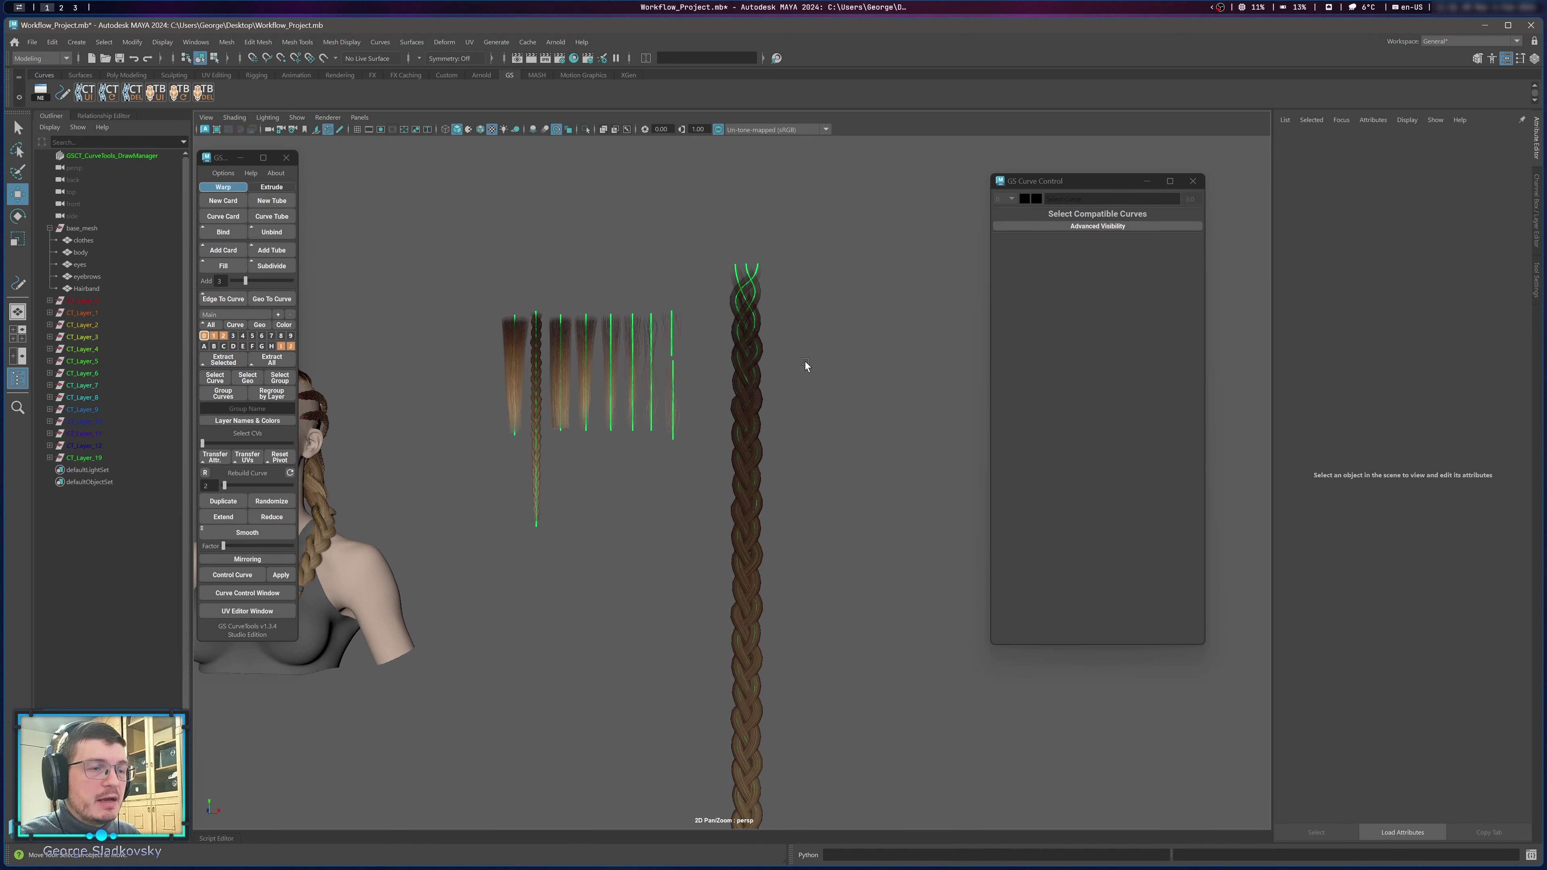
Duplicate the template braid's three curves, unparent the copies and move them beside the original braid.
{"action": "left_click_drag", "start_coordinate": [715, 293], "coordinate": [805, 424]}
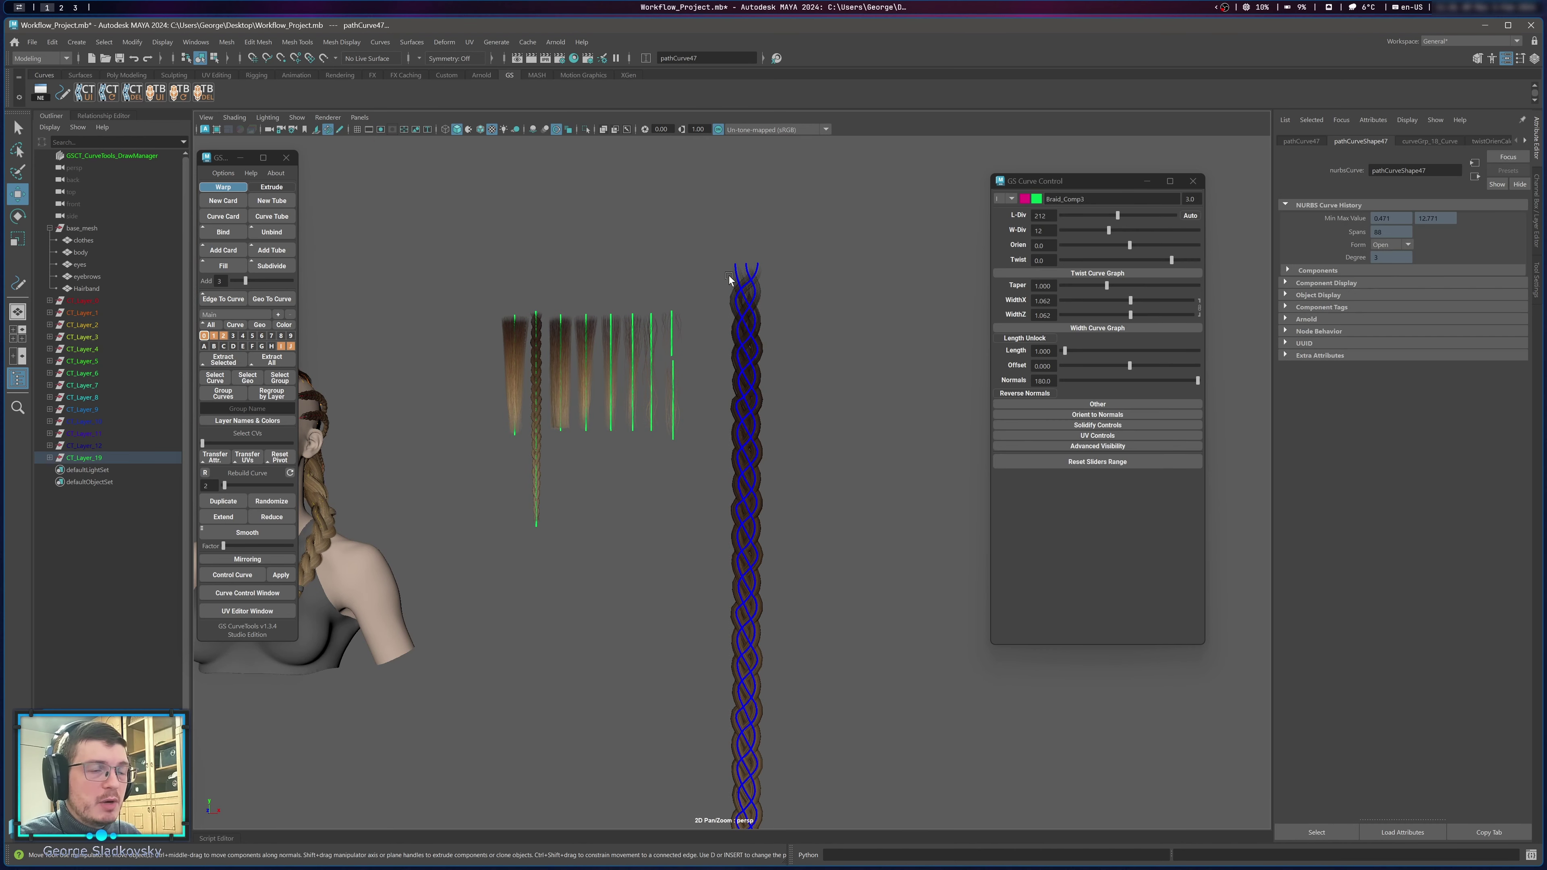
{"action": "key", "text": "ctrl+d"}
{"action": "key", "text": "shift+p"}
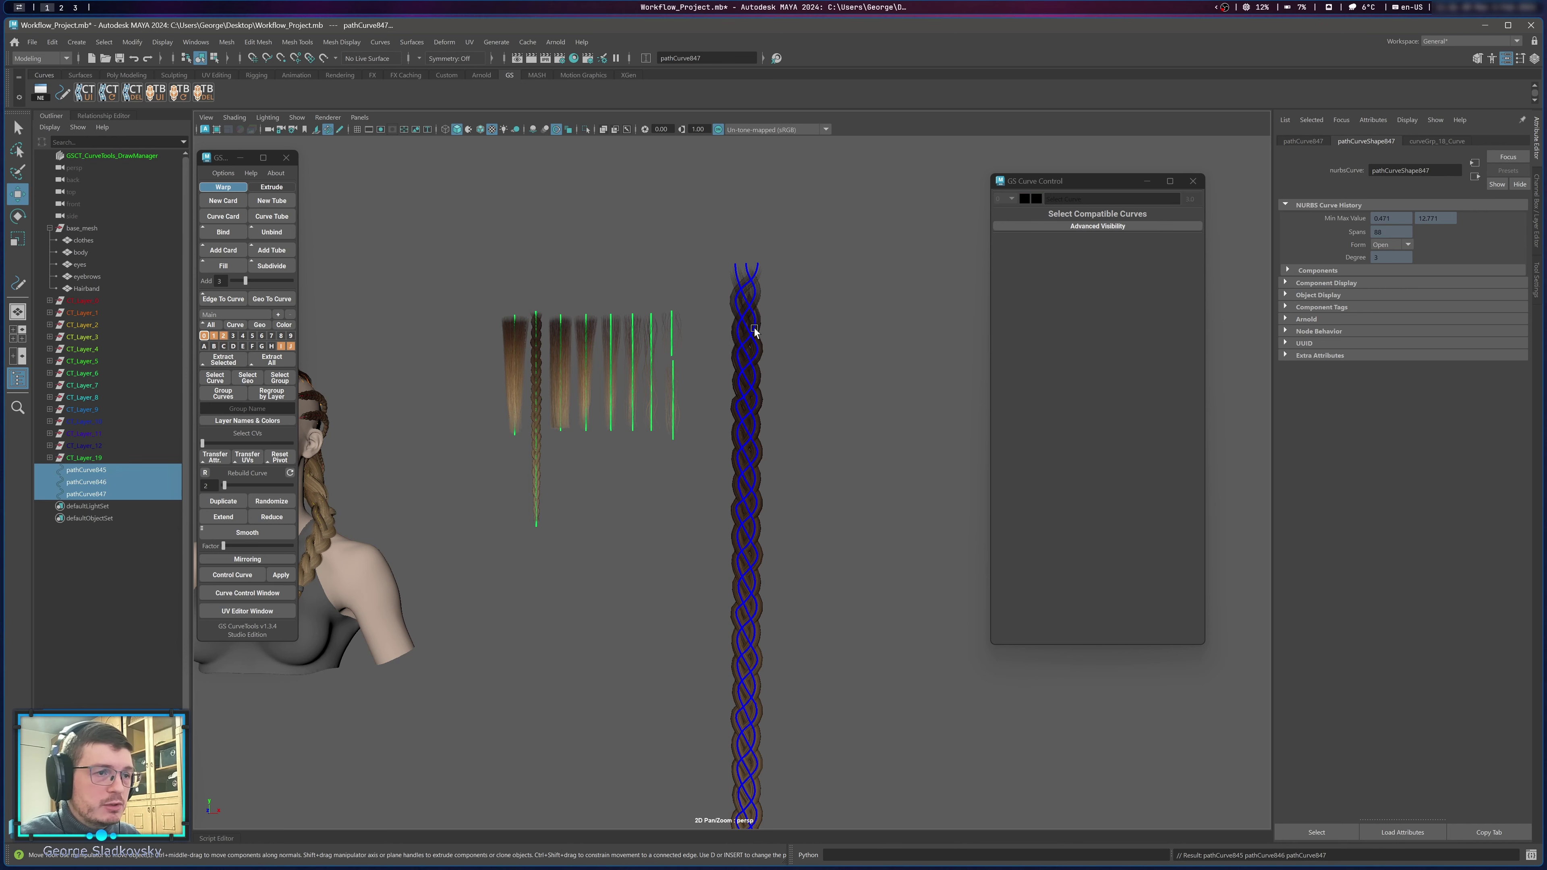
{"action": "scroll", "coordinate": [812, 350], "scroll_direction": "down", "scroll_amount": 3}
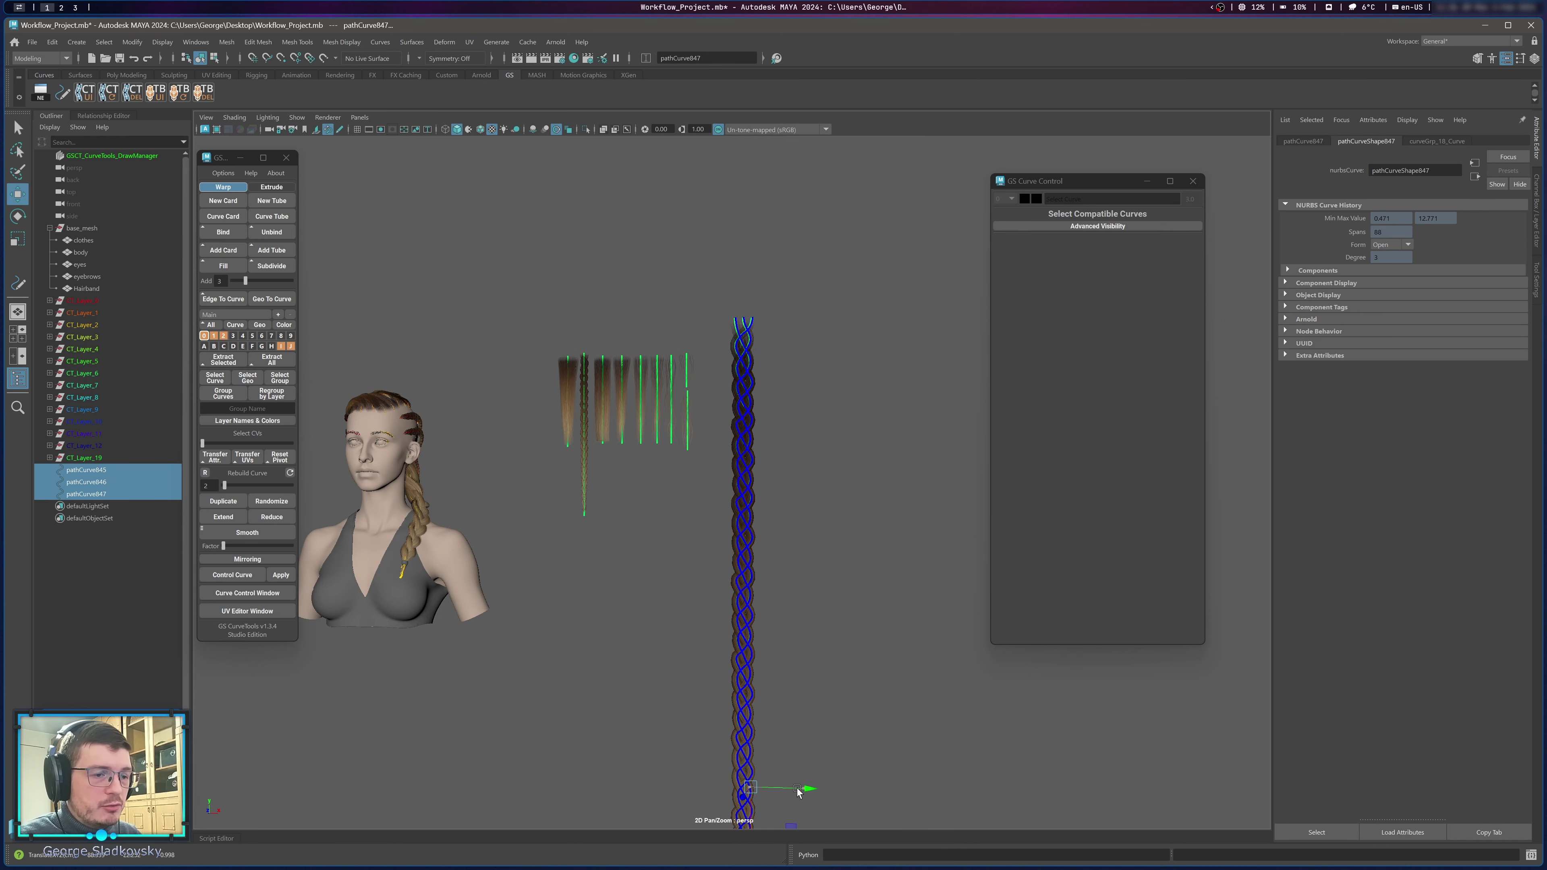
{"action": "left_click_drag", "start_coordinate": [797, 789], "coordinate": [884, 735]}
Convert the three copied braid curves into warp tubes with Curve Tube.
{"action": "middle_click_drag", "start_coordinate": [880, 537], "coordinate": [826, 450], "text": "alt"}
{"action": "left_click", "coordinate": [834, 456]}
{"action": "left_click_drag", "start_coordinate": [761, 339], "coordinate": [734, 372]}
{"action": "left_click", "coordinate": [824, 475]}
{"action": "left_click", "coordinate": [743, 285]}
{"action": "left_click_drag", "start_coordinate": [742, 286], "coordinate": [803, 374]}
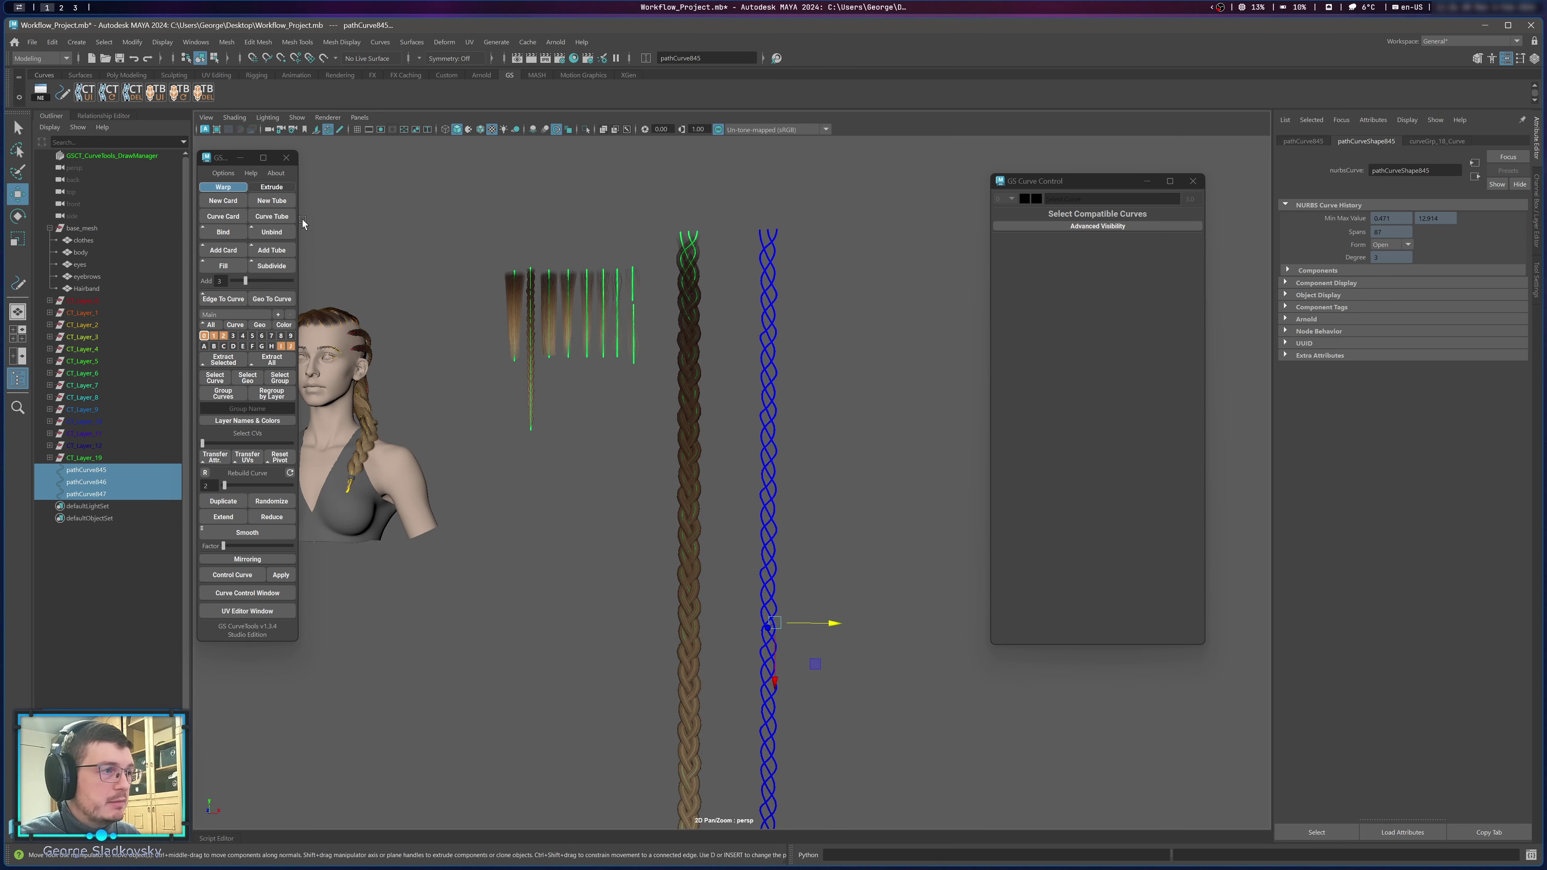
{"action": "left_click", "coordinate": [271, 216]}
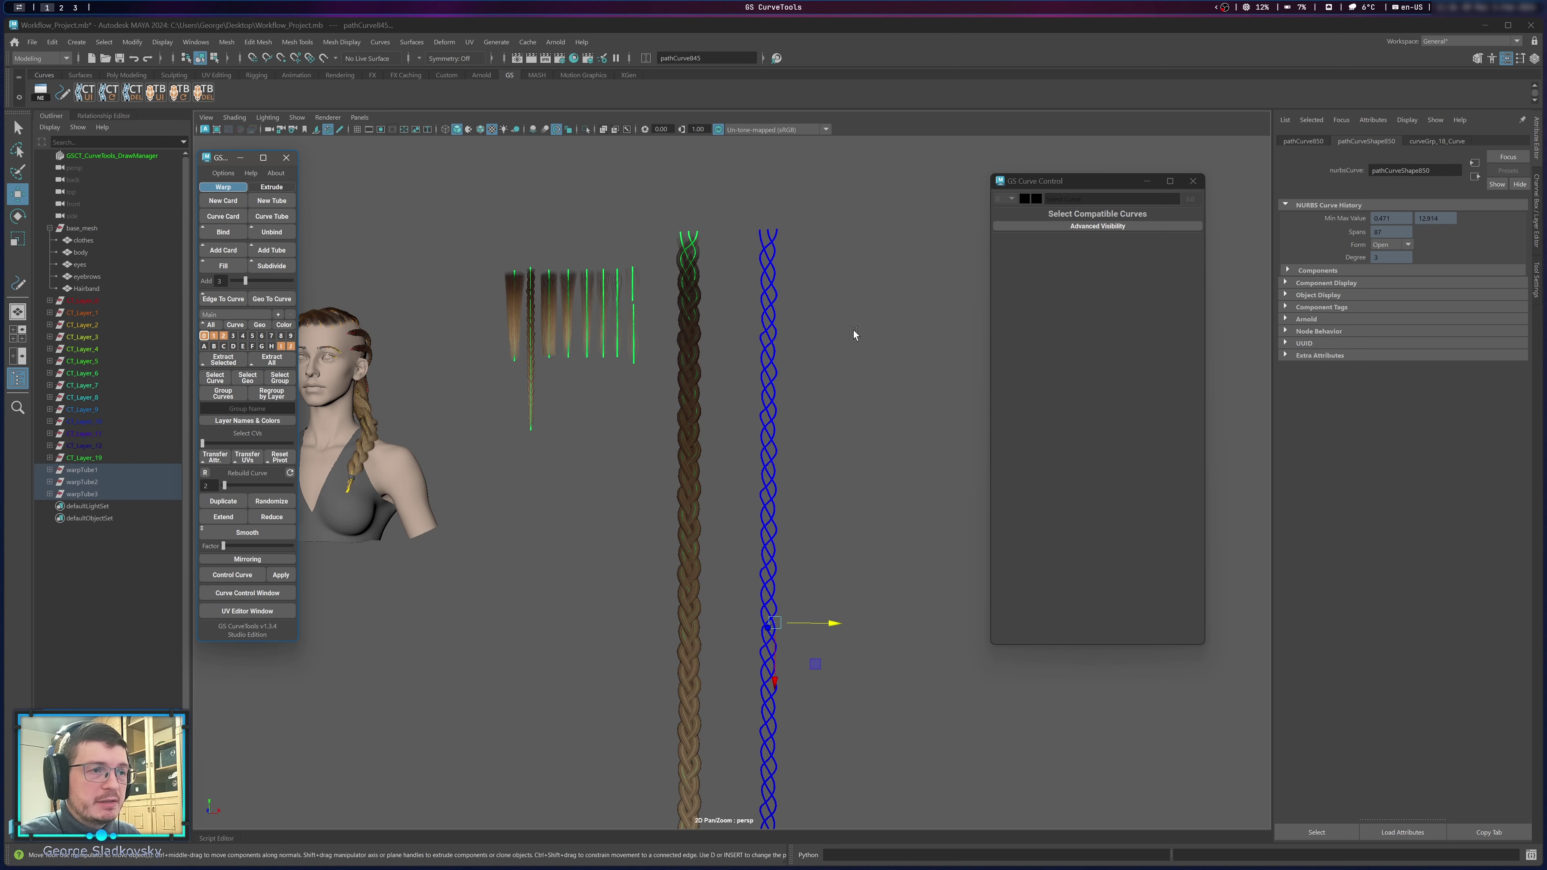
{"action": "key", "text": "f"}
{"action": "middle_click_drag", "start_coordinate": [829, 322], "coordinate": [845, 594], "text": "alt"}
{"action": "scroll", "coordinate": [826, 390], "scroll_direction": "up", "scroll_amount": 5}
{"action": "scroll", "coordinate": [828, 393], "scroll_direction": "up", "scroll_amount": 5}
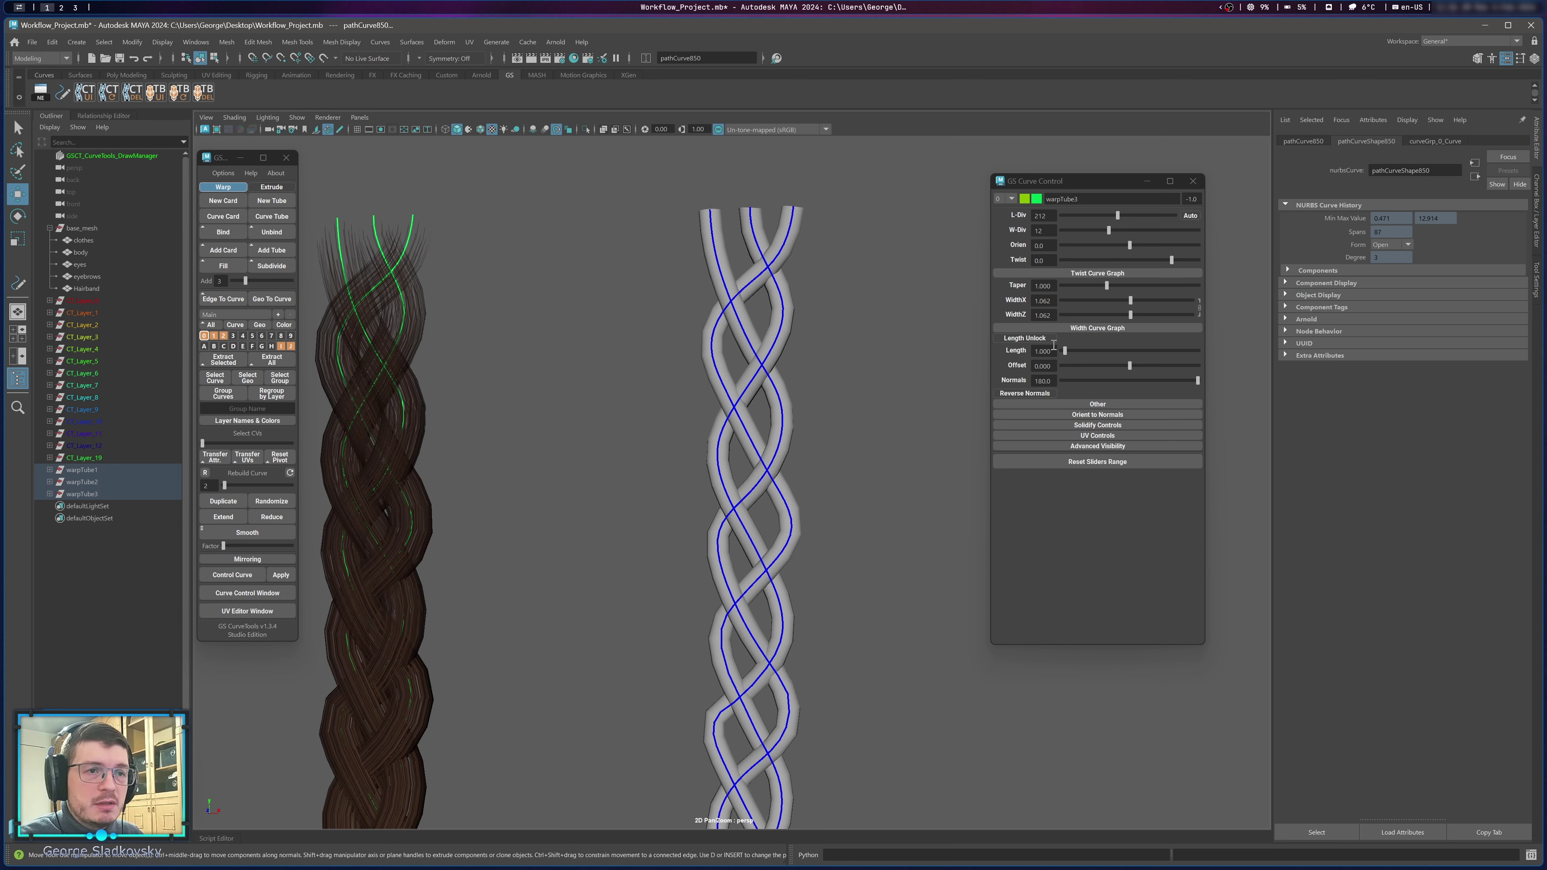
Link WidthX and WidthZ on the three braid tubes and set both to 1.827.
{"action": "left_click", "coordinate": [1197, 308]}
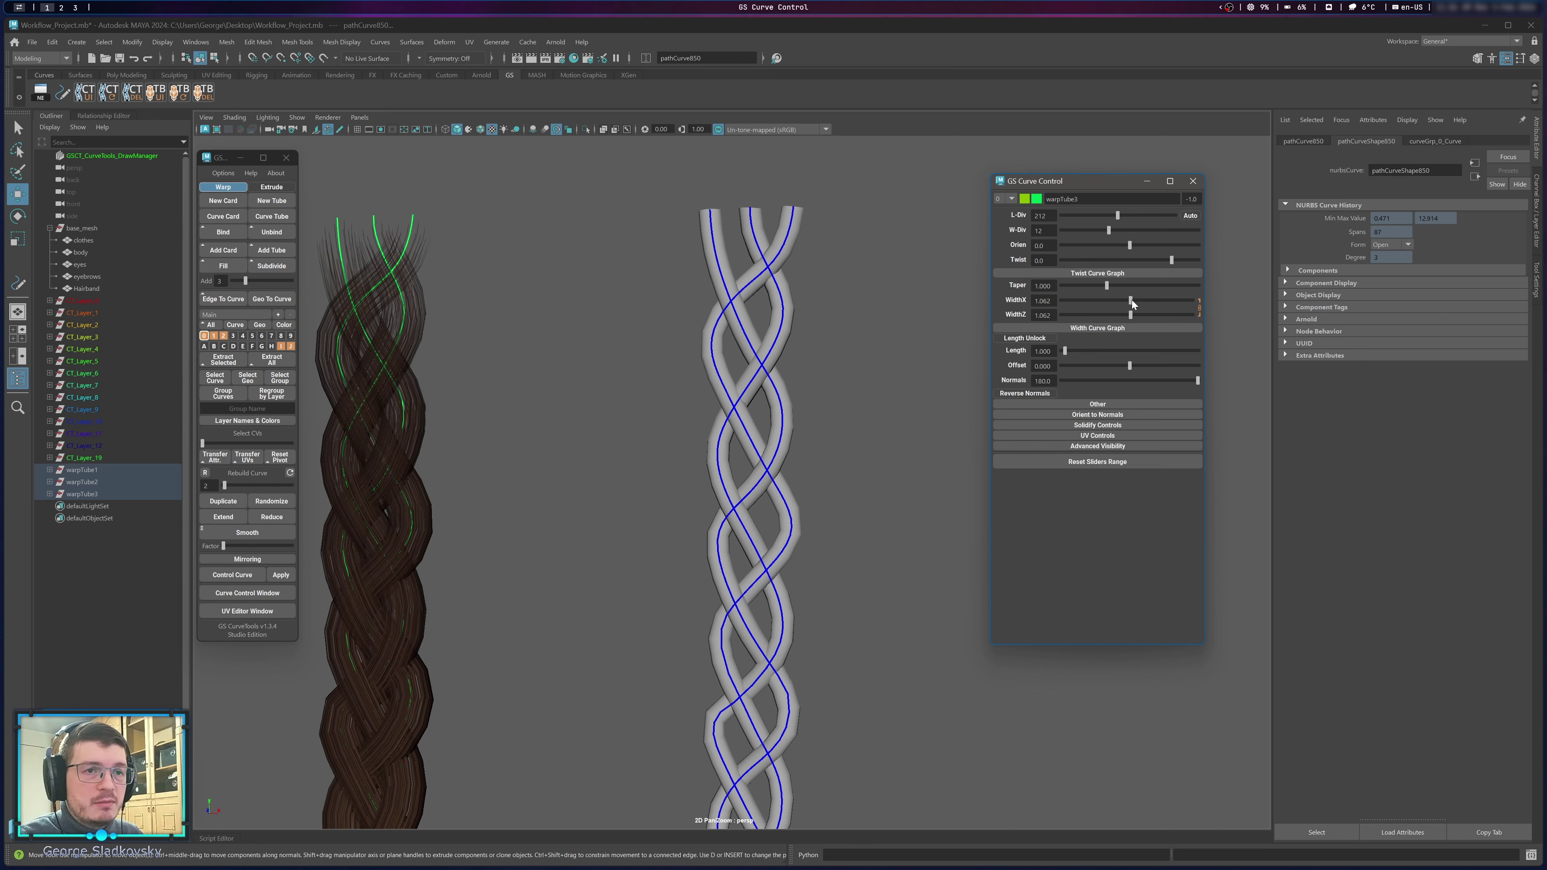
{"action": "left_click_drag", "start_coordinate": [1131, 301], "coordinate": [1182, 301]}
{"action": "left_click_drag", "start_coordinate": [884, 273], "coordinate": [823, 324], "text": "alt"}
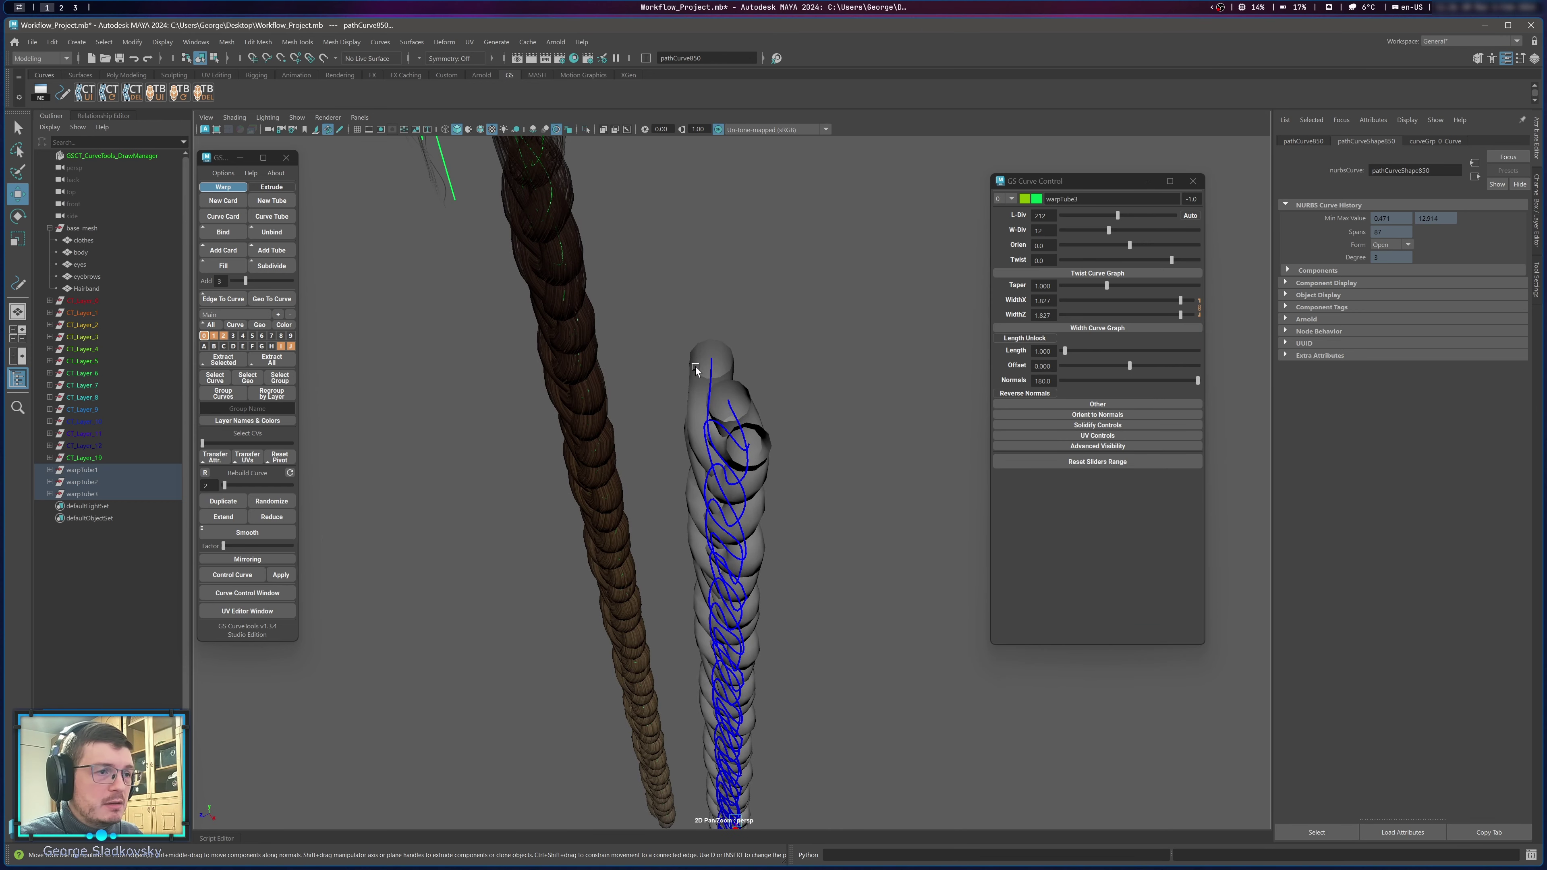
Unlink the braid tubes' width values and set WidthX to 2.000 and WidthZ to 1.134.
{"action": "left_click", "coordinate": [1198, 307]}
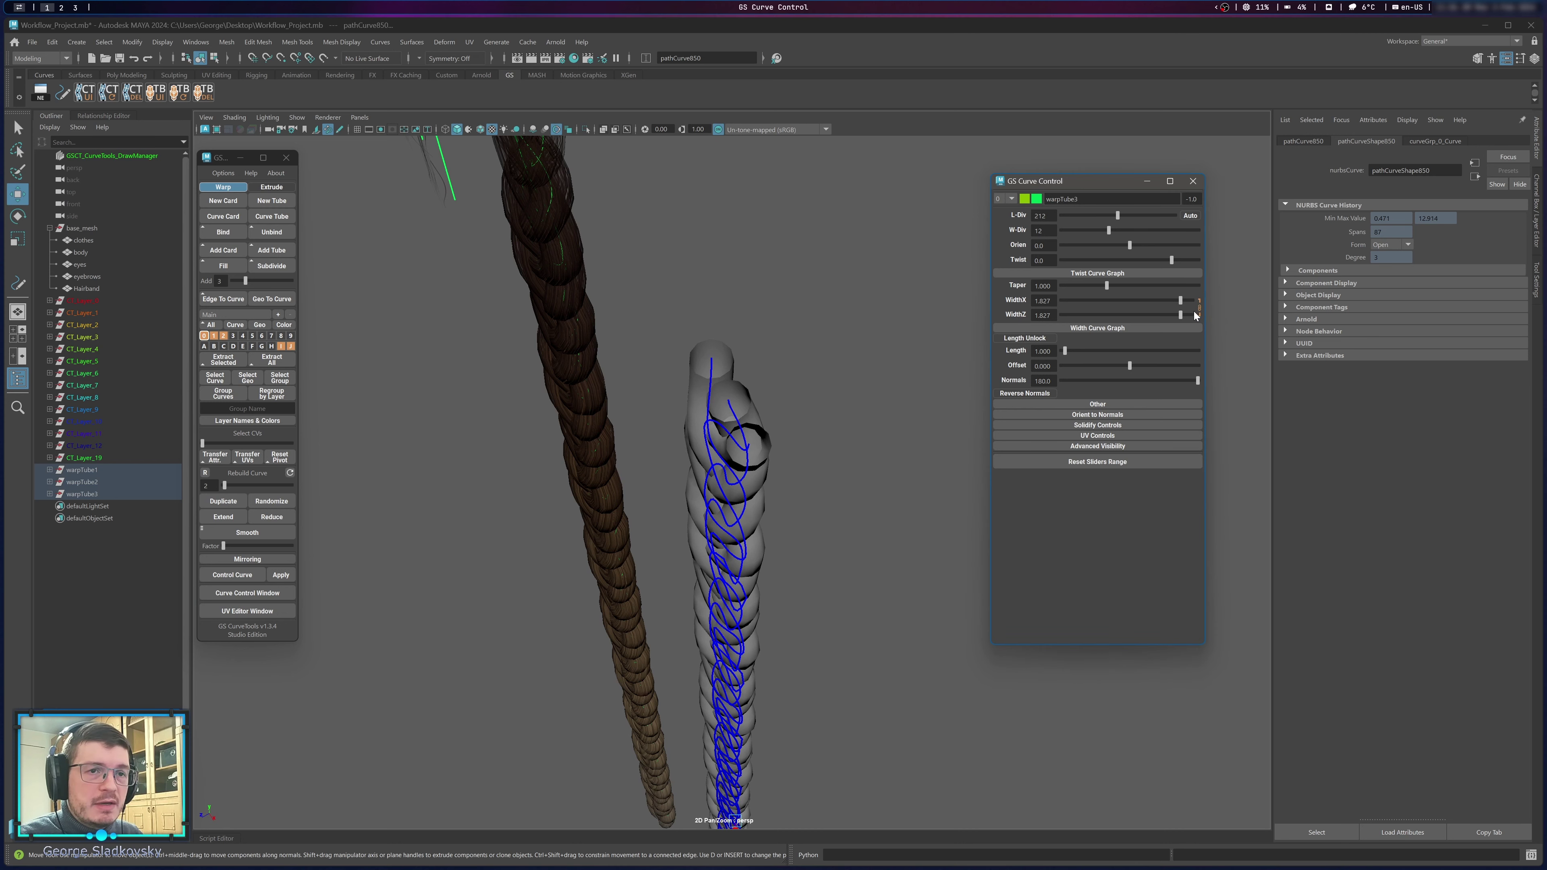
{"action": "left_click_drag", "start_coordinate": [1179, 316], "coordinate": [1136, 315]}
{"action": "left_click_drag", "start_coordinate": [773, 393], "coordinate": [884, 325], "text": "alt"}
{"action": "middle_click_drag", "start_coordinate": [884, 325], "coordinate": [904, 152], "text": "alt"}
{"action": "middle_click_drag", "start_coordinate": [880, 268], "coordinate": [857, 449], "text": "alt"}
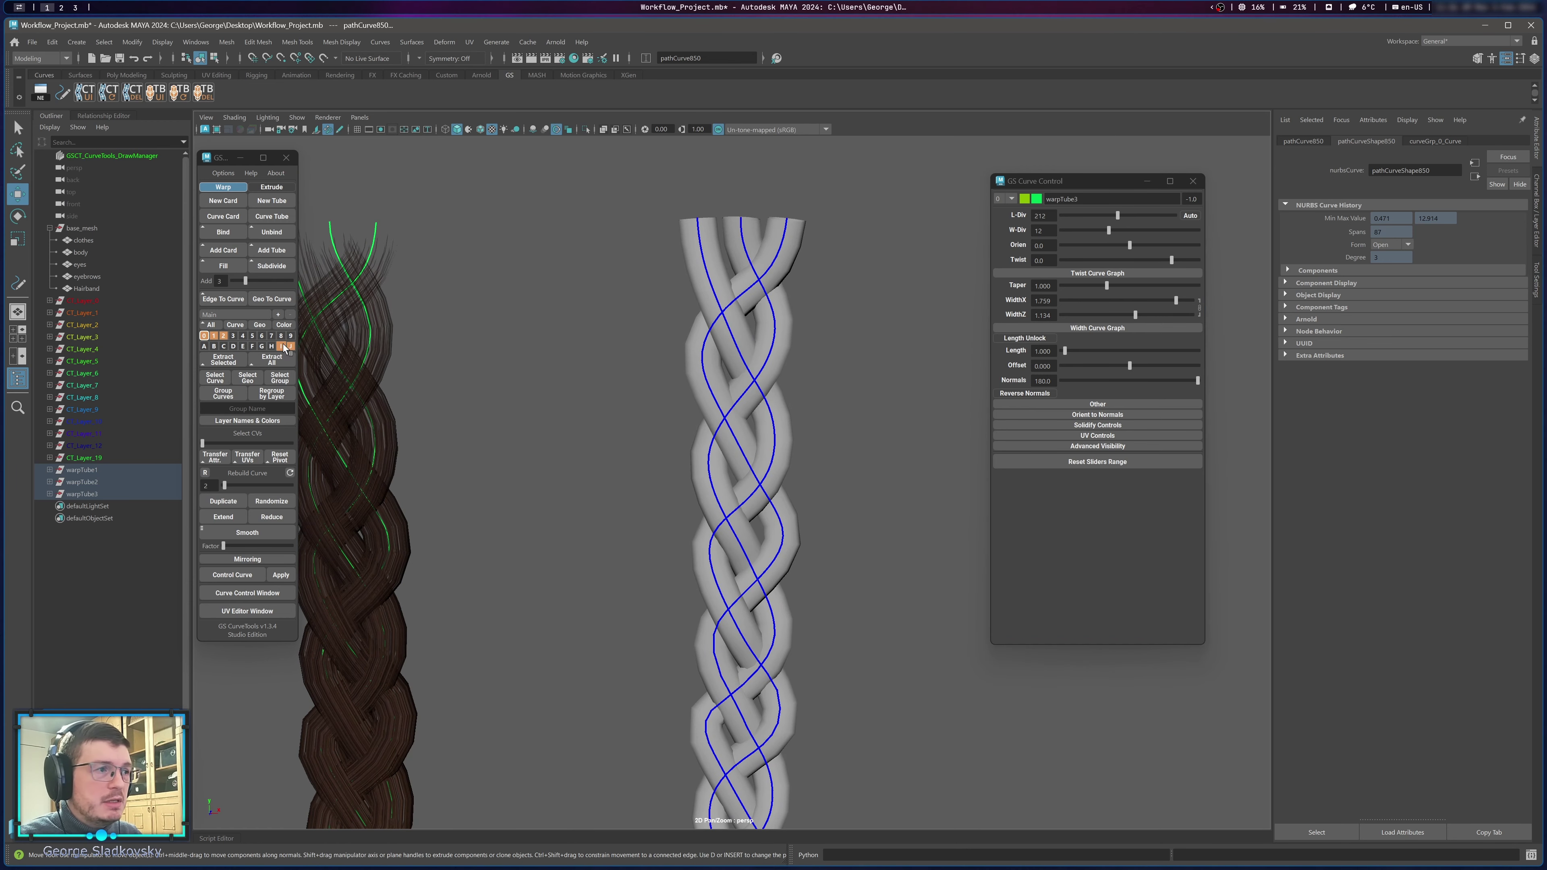
{"action": "scroll", "coordinate": [359, 361], "scroll_direction": "down", "scroll_amount": 1}
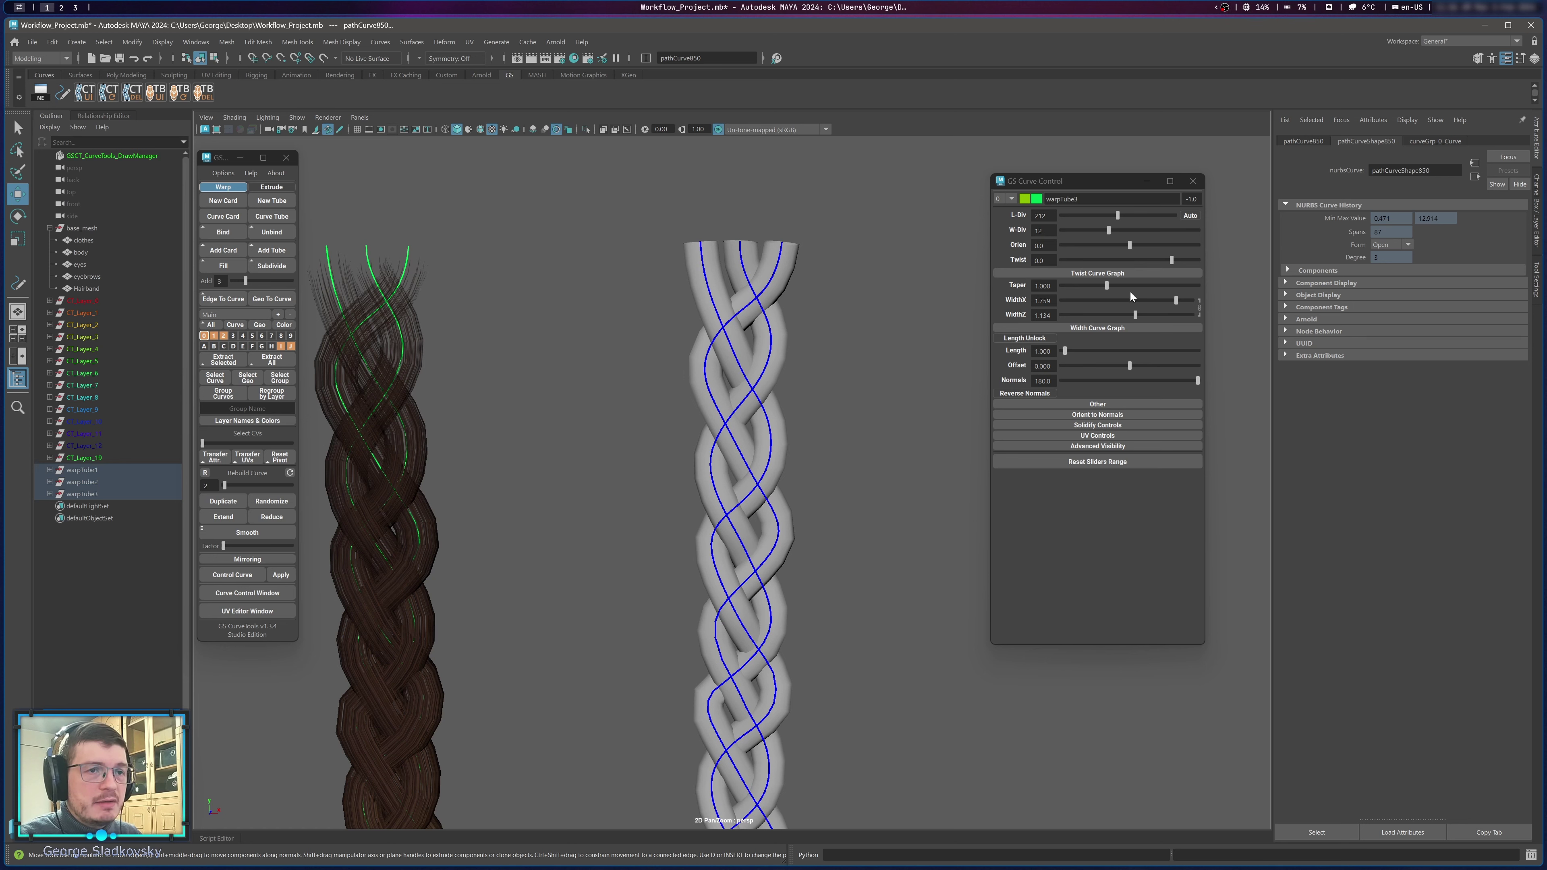
{"action": "left_click_drag", "start_coordinate": [1174, 304], "coordinate": [1197, 300]}
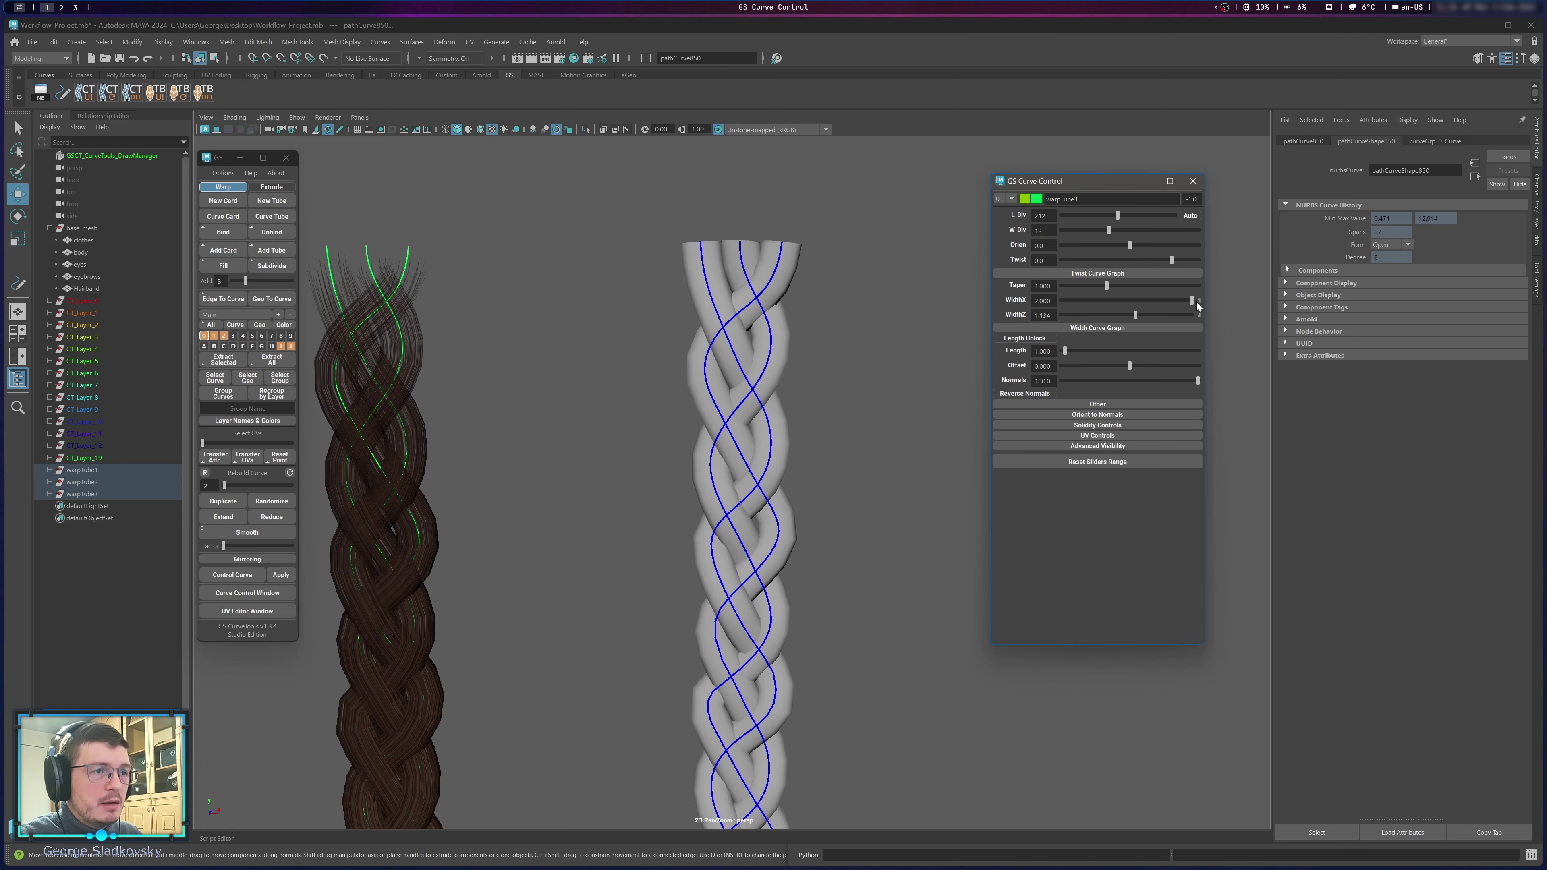
{"action": "middle_click_drag", "start_coordinate": [854, 312], "coordinate": [895, 324], "text": "alt"}
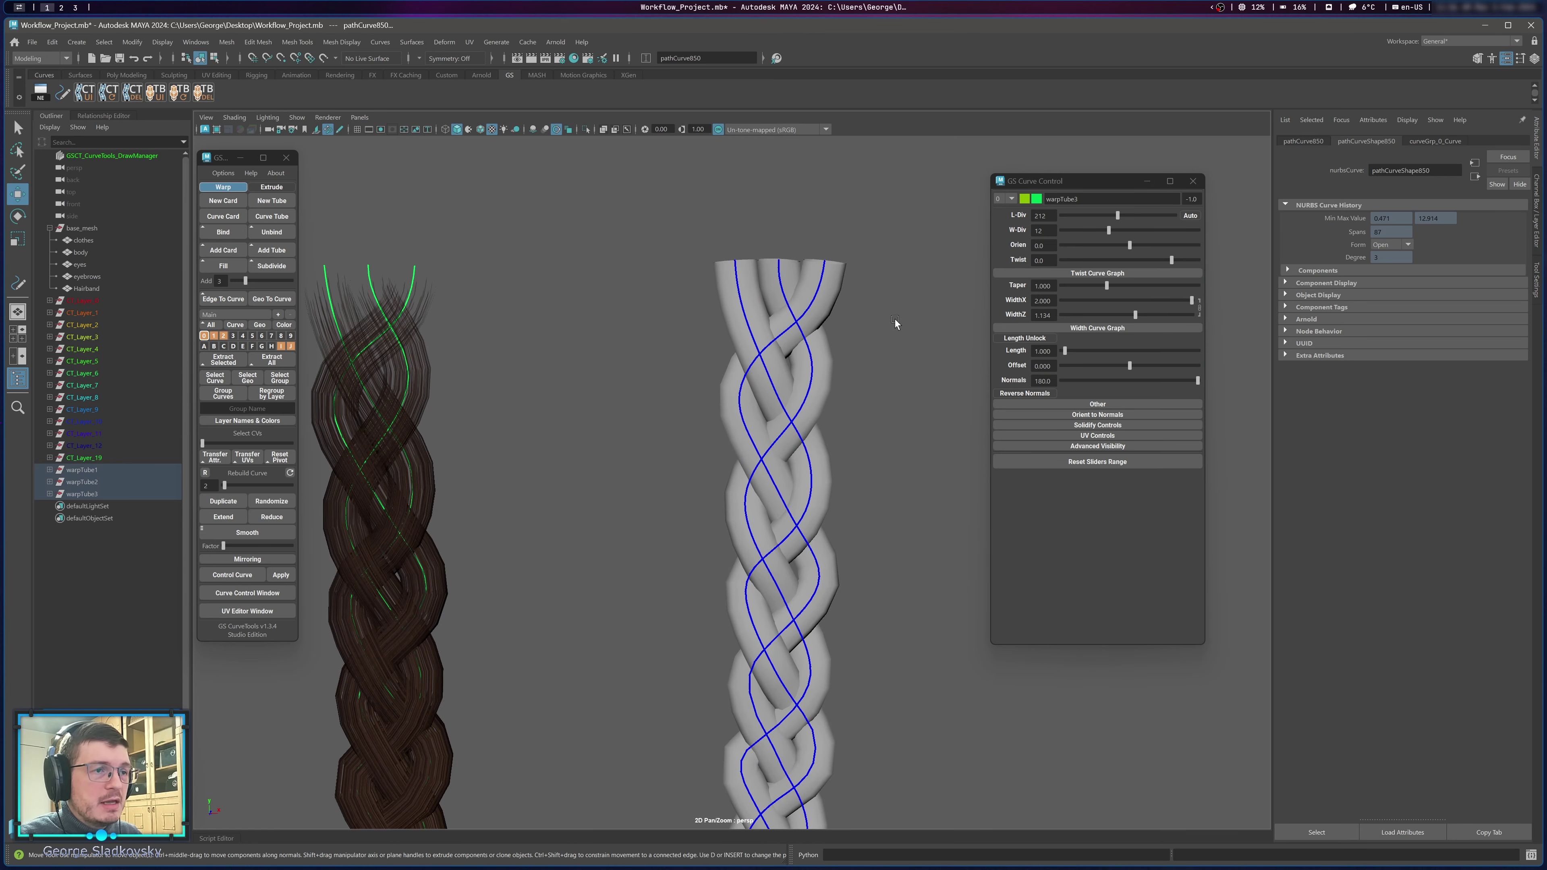
Assign the existing hair material to the geometry of the three new braid tubes.
{"action": "key", "text": "Up"}
{"action": "right_click", "coordinate": [607, 278]}
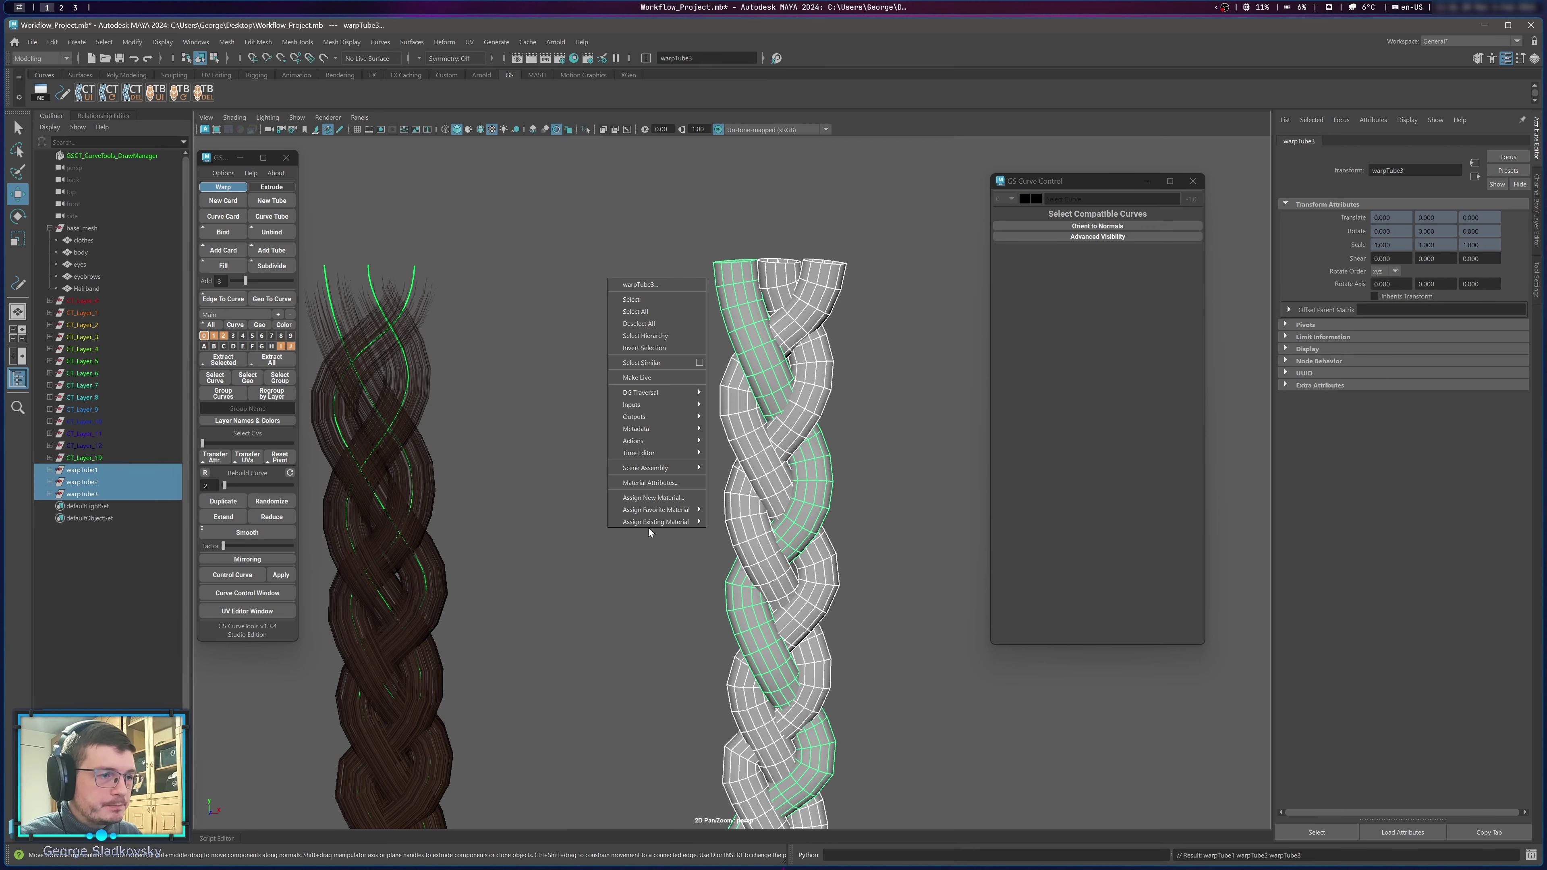
{"action": "mouse_move", "coordinate": [652, 524]}
{"action": "left_click", "coordinate": [753, 557]}
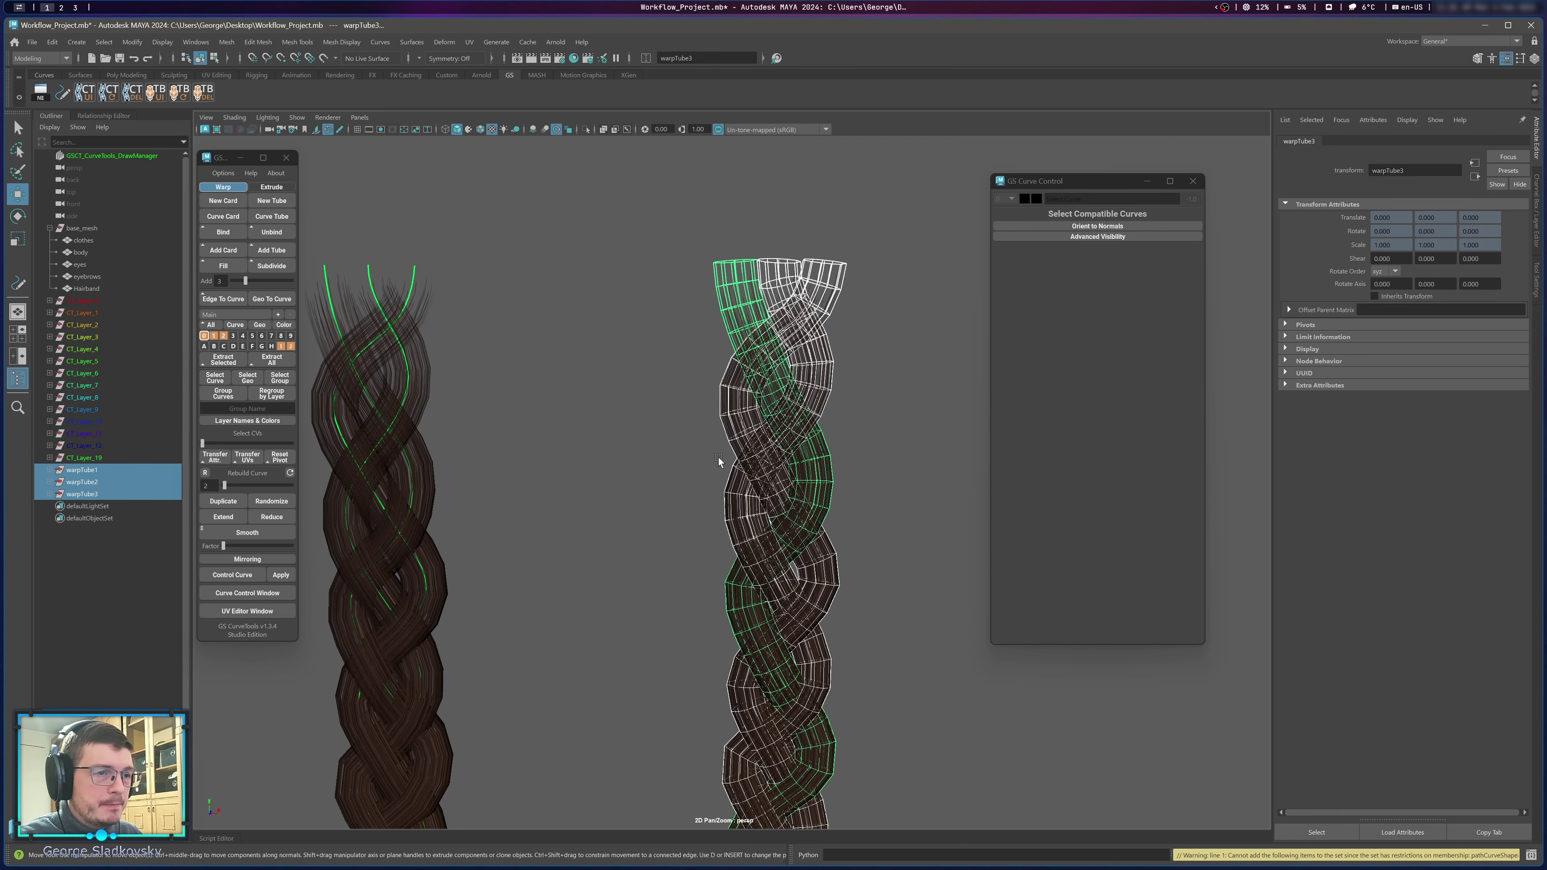
{"action": "middle_click_drag", "start_coordinate": [749, 427], "coordinate": [694, 358], "text": "alt"}
{"action": "left_click", "coordinate": [675, 316]}
Draw the three braid tubes' UVs over the dense first strand of the hair texture, oriented vertically, and close the UV editor.
{"action": "left_click_drag", "start_coordinate": [607, 288], "coordinate": [821, 491]}
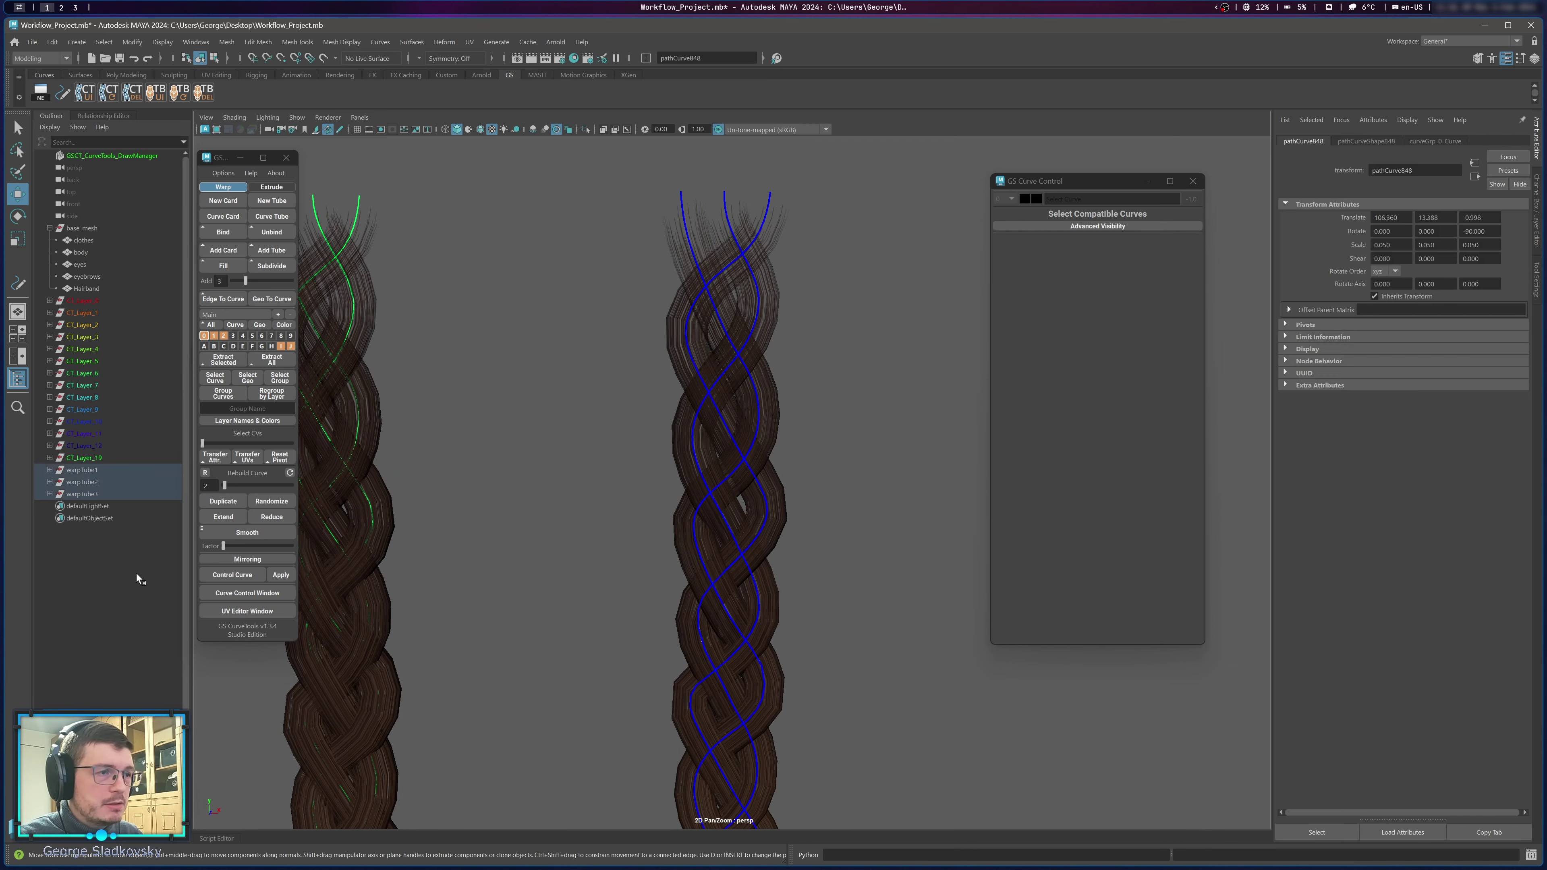
{"action": "left_click", "coordinate": [226, 611]}
{"action": "key", "text": "d"}
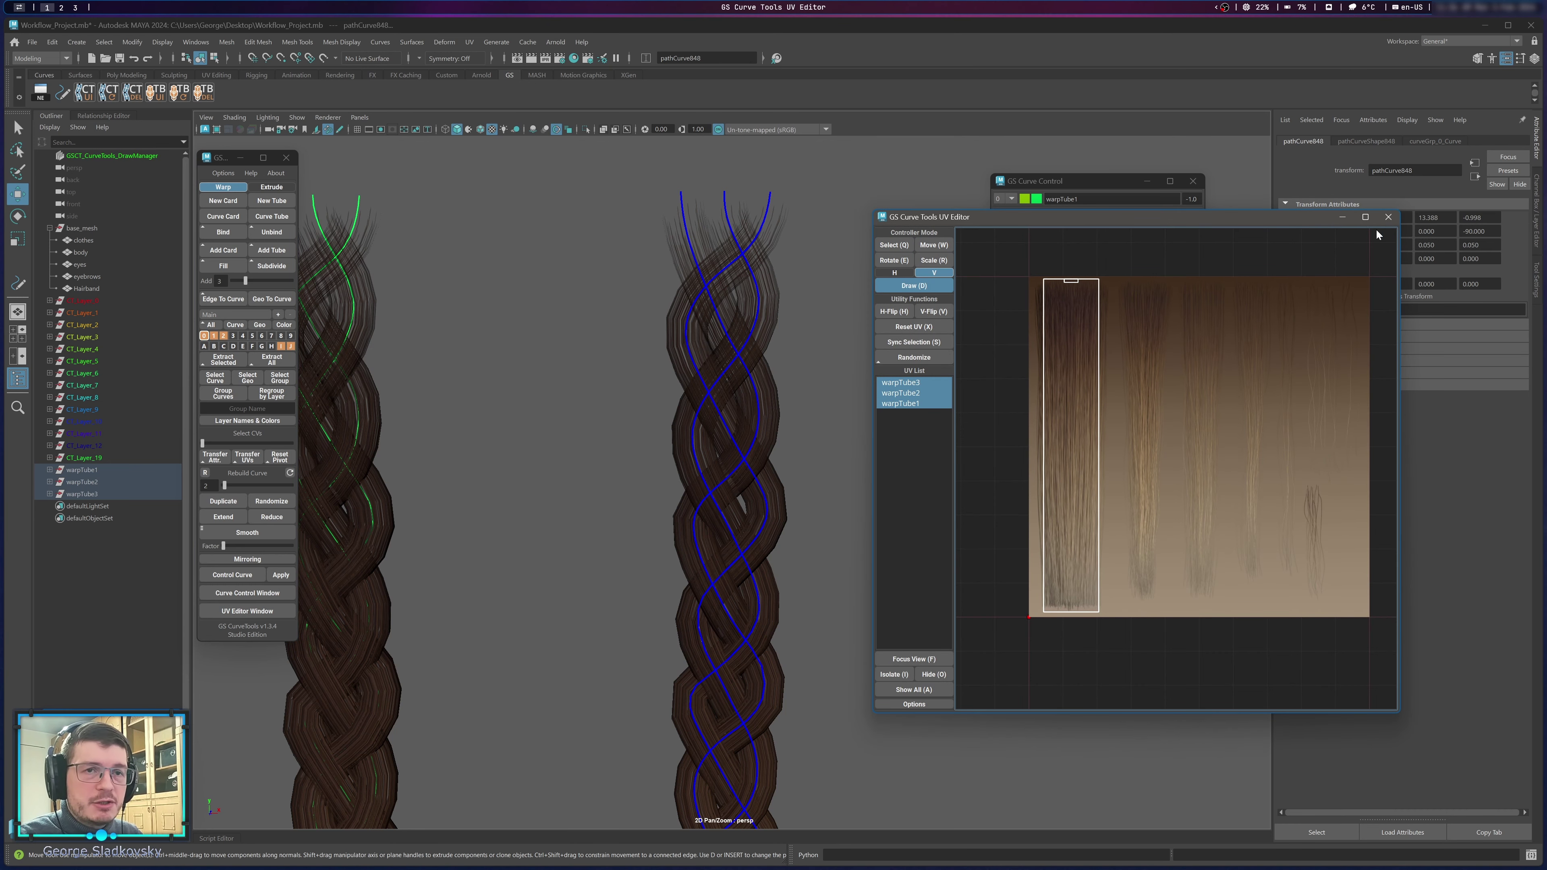
{"action": "key", "text": "q"}
{"action": "left_click", "coordinate": [1387, 217]}
{"action": "left_click", "coordinate": [662, 328]}
{"action": "right_click_drag", "start_coordinate": [663, 328], "coordinate": [611, 436], "text": "alt"}
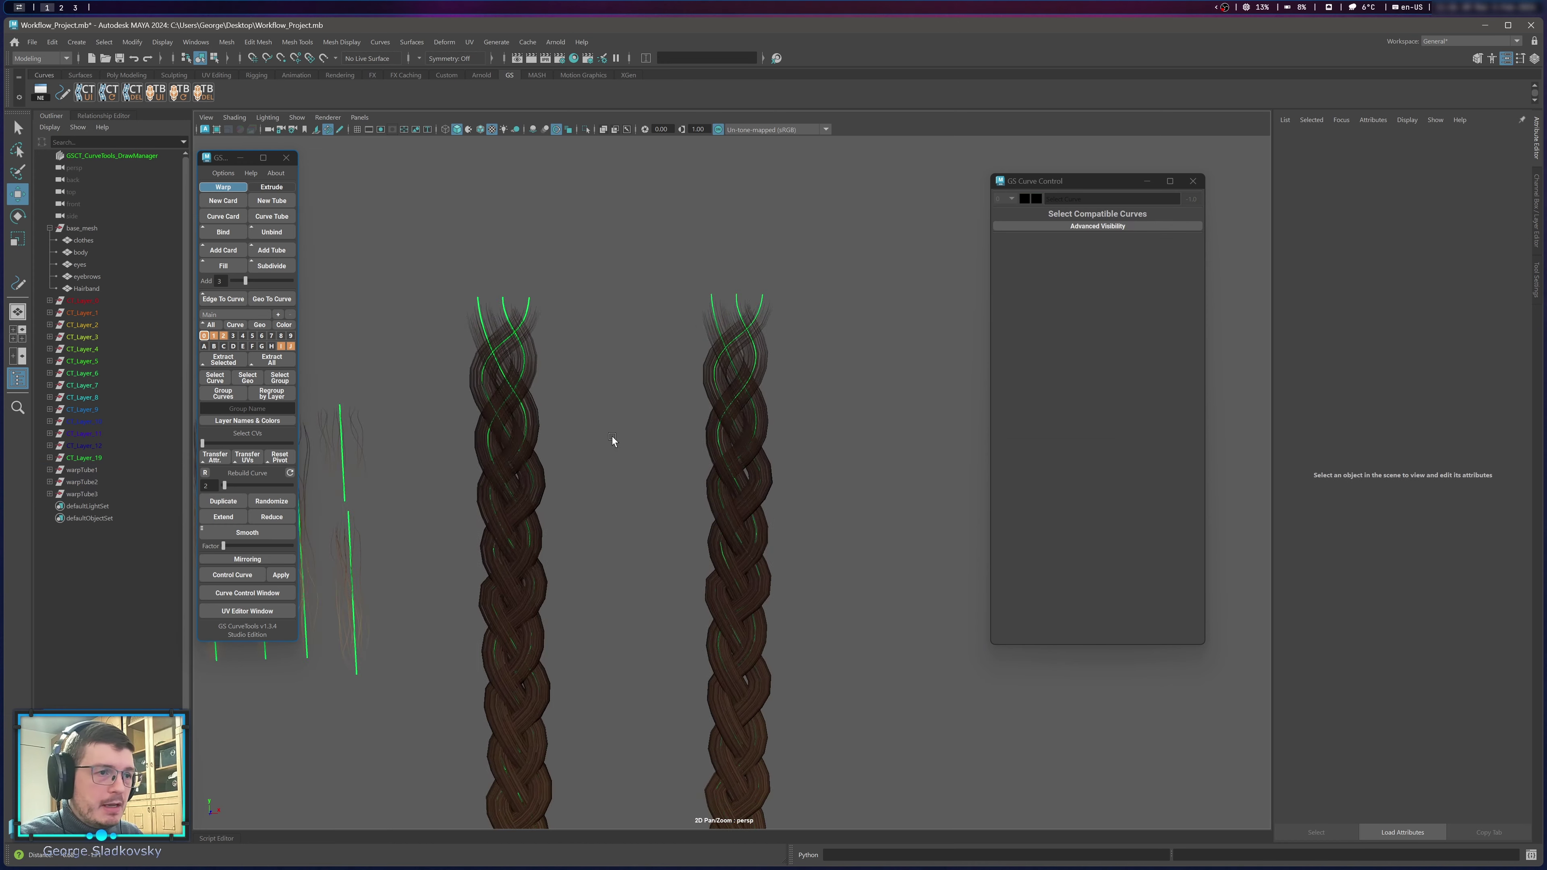
Duplicate the leftmost hair card's curve and place the copy between the row of cards and the braids.
{"action": "middle_click_drag", "start_coordinate": [612, 436], "coordinate": [696, 270], "text": "alt"}
{"action": "right_click_drag", "start_coordinate": [696, 270], "coordinate": [684, 433], "text": "alt"}
{"action": "middle_click_drag", "start_coordinate": [683, 536], "coordinate": [732, 133], "text": "alt"}
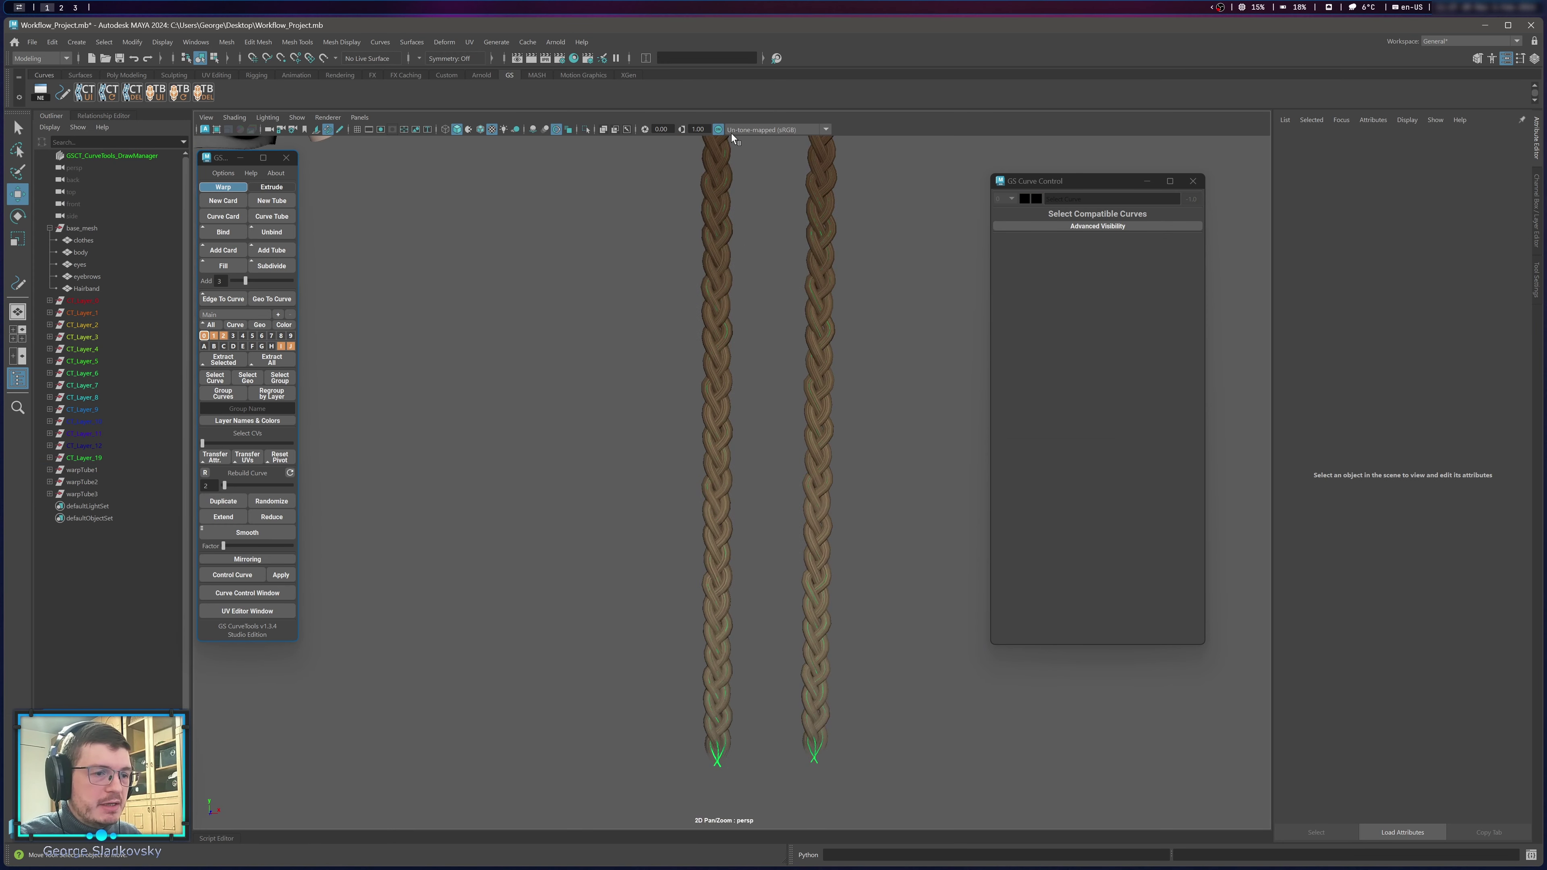
{"action": "left_click_drag", "start_coordinate": [732, 132], "coordinate": [725, 447], "text": "alt"}
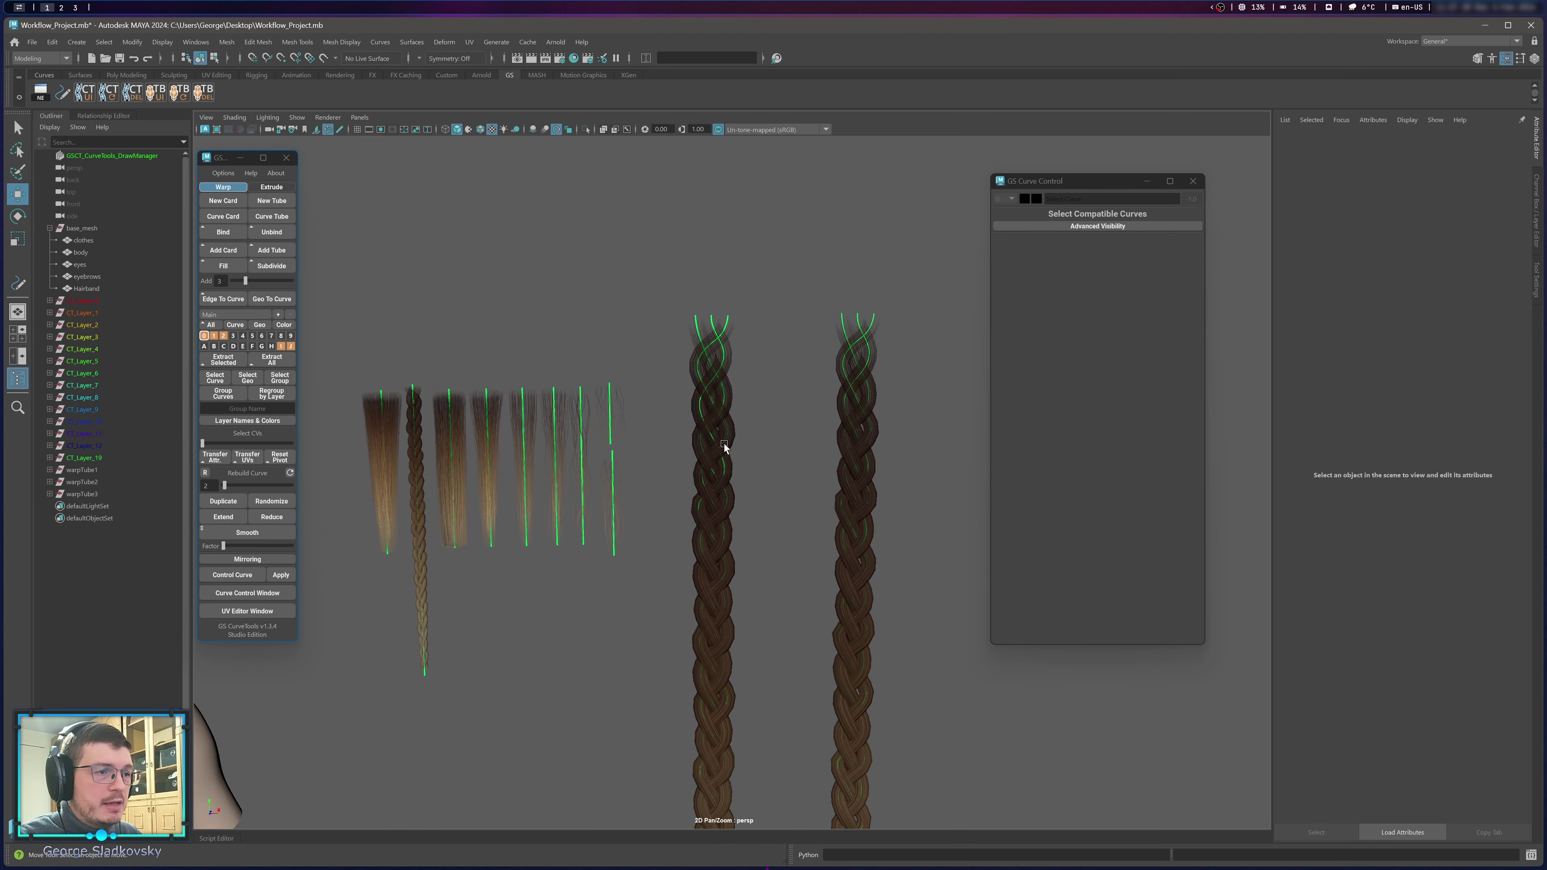
{"action": "left_click", "coordinate": [389, 439]}
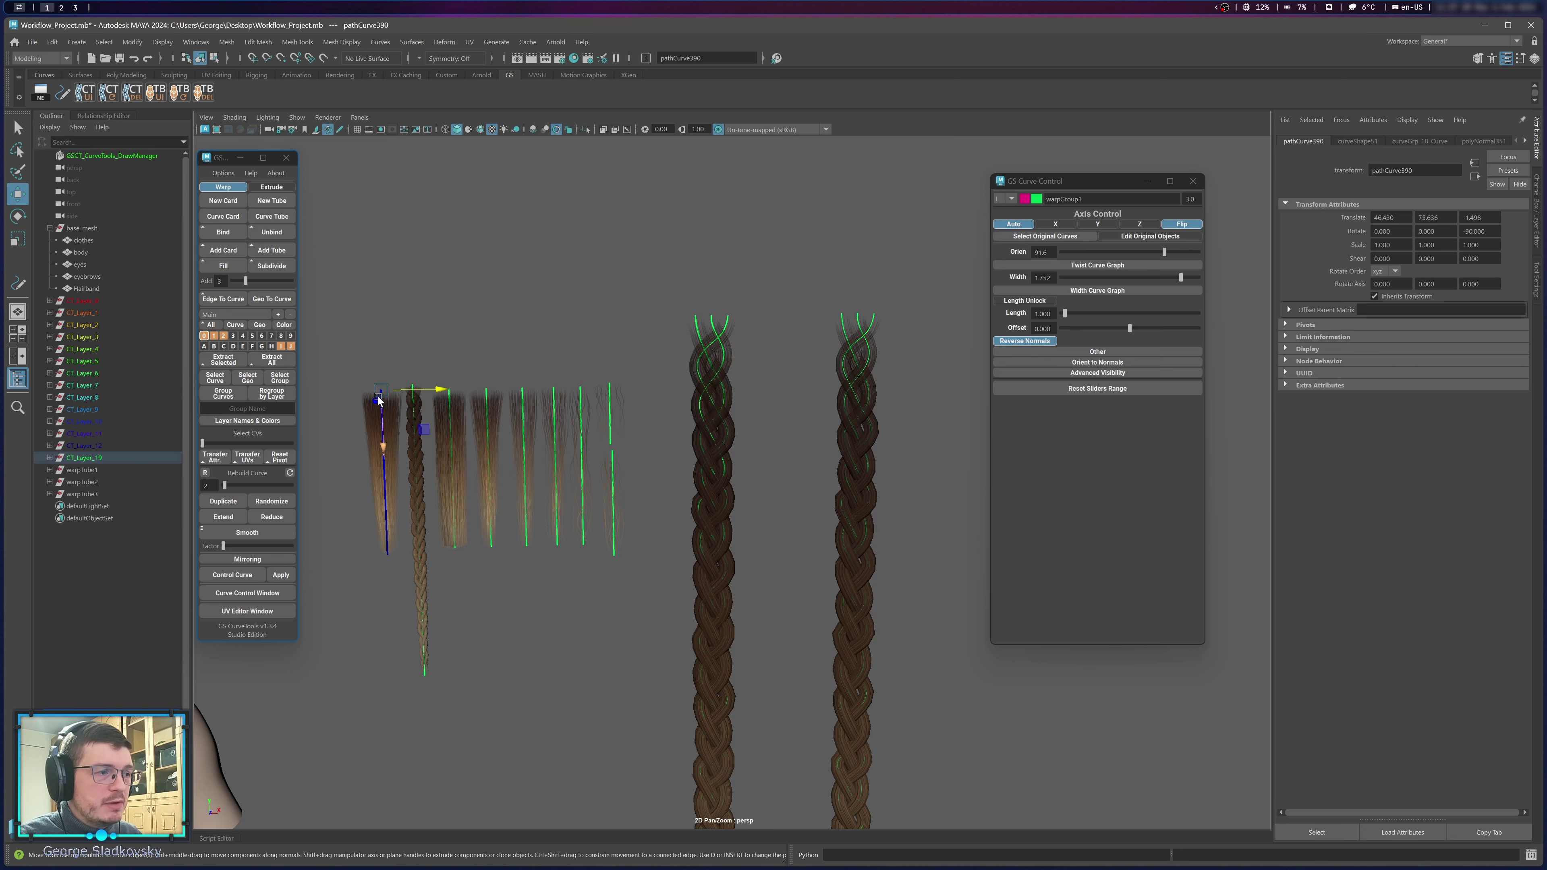
{"action": "middle_click_drag", "start_coordinate": [653, 485], "coordinate": [643, 414], "text": "alt"}
{"action": "key", "text": "ctrl+d"}
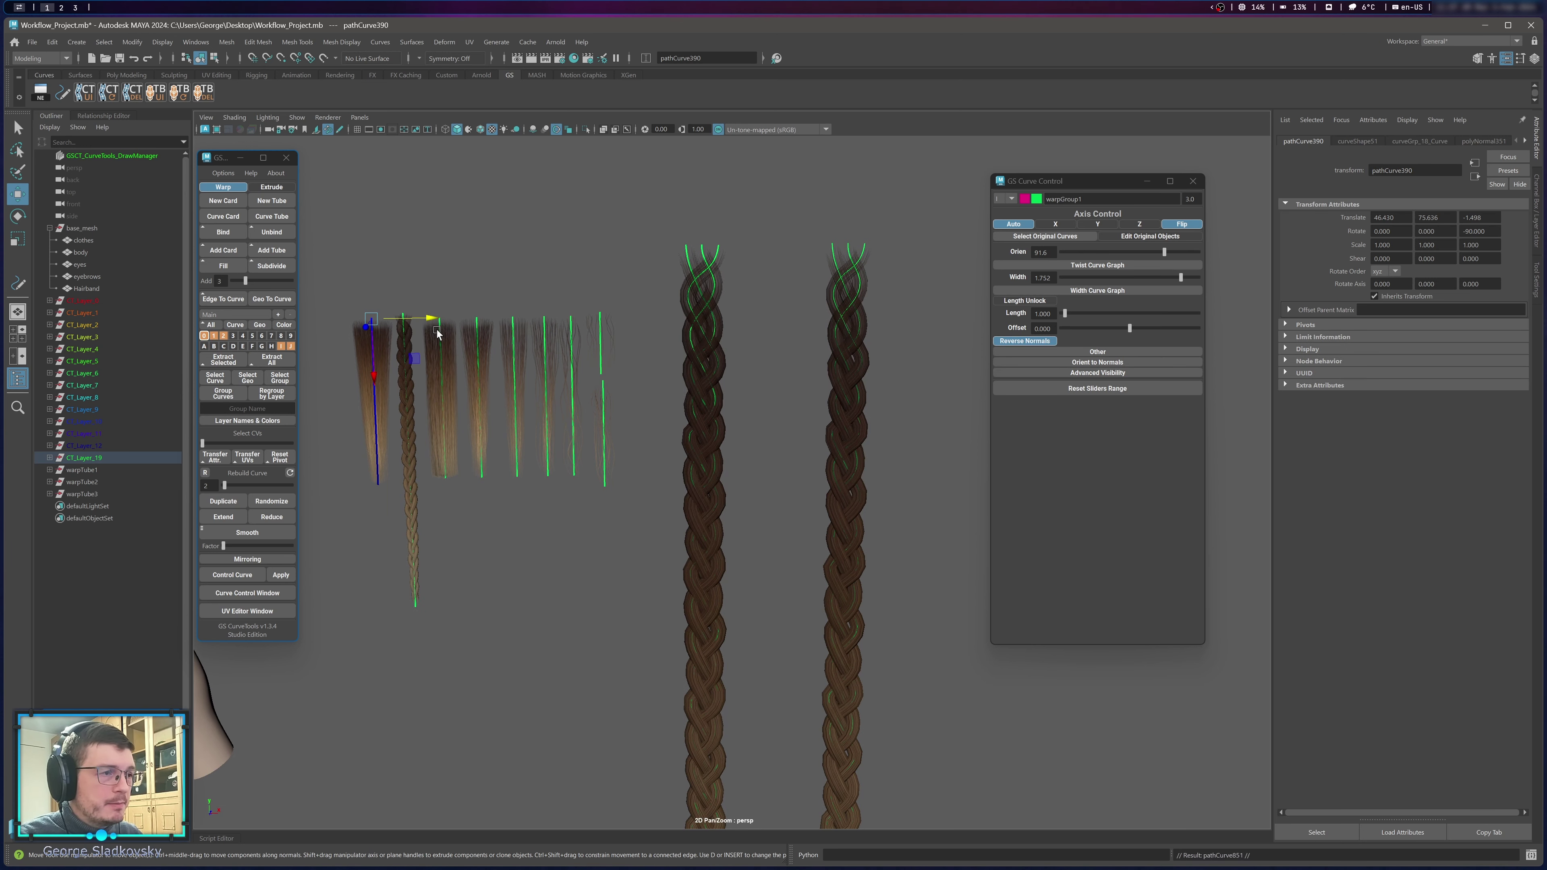
{"action": "left_click_drag", "start_coordinate": [431, 322], "coordinate": [704, 339]}
{"action": "key", "text": "q"}
{"action": "left_click", "coordinate": [786, 358]}
{"action": "left_click", "coordinate": [664, 413]}
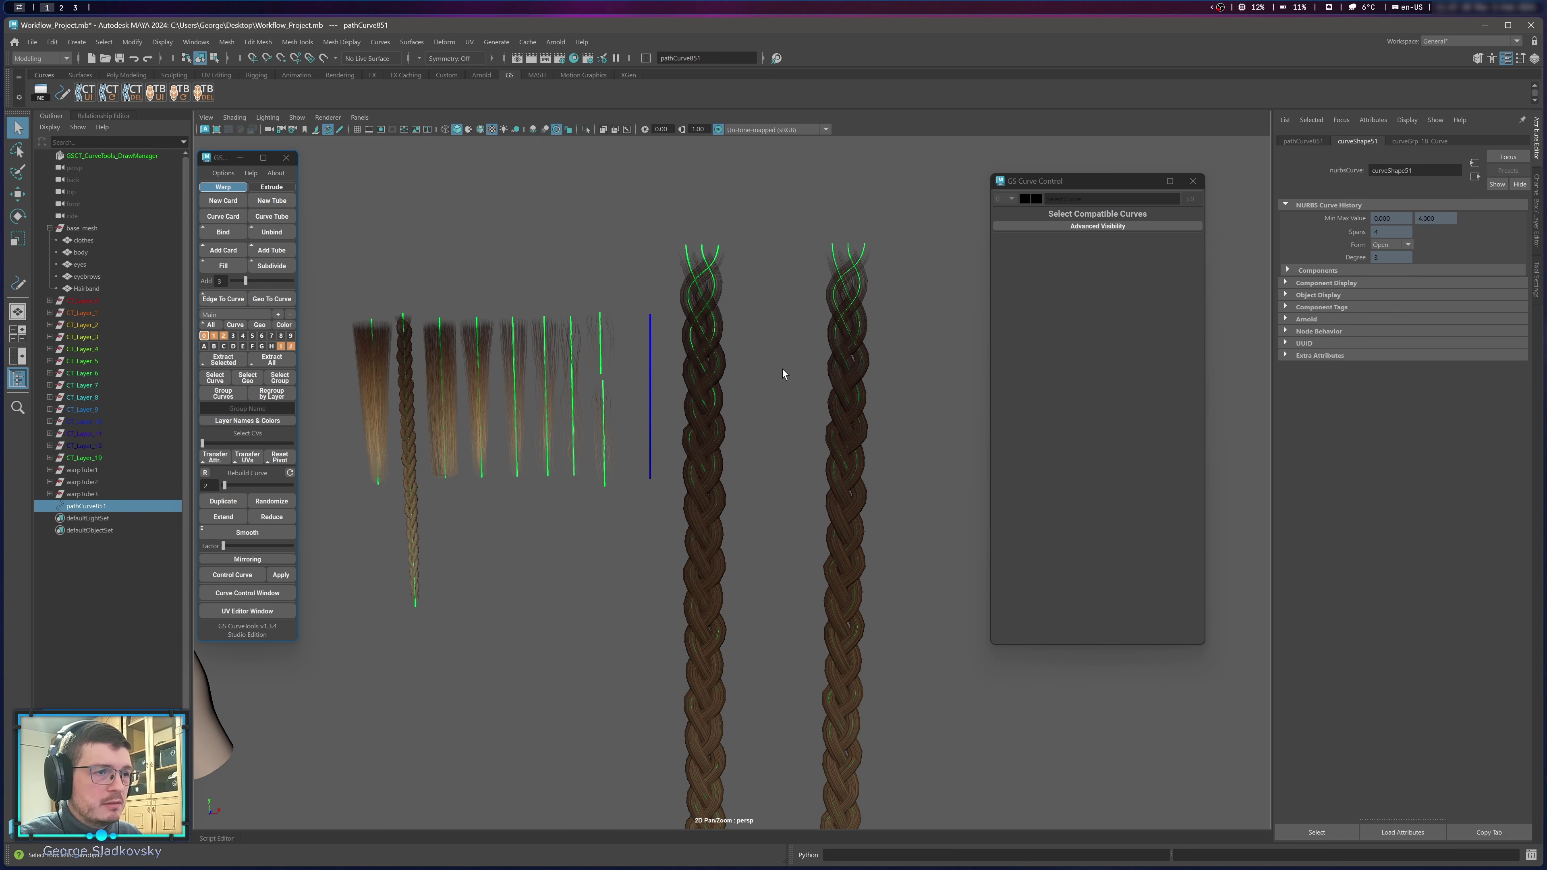
Bind the three tubes of the far braid to the duplicated curve.
{"action": "left_click_drag", "start_coordinate": [789, 304], "coordinate": [919, 496]}
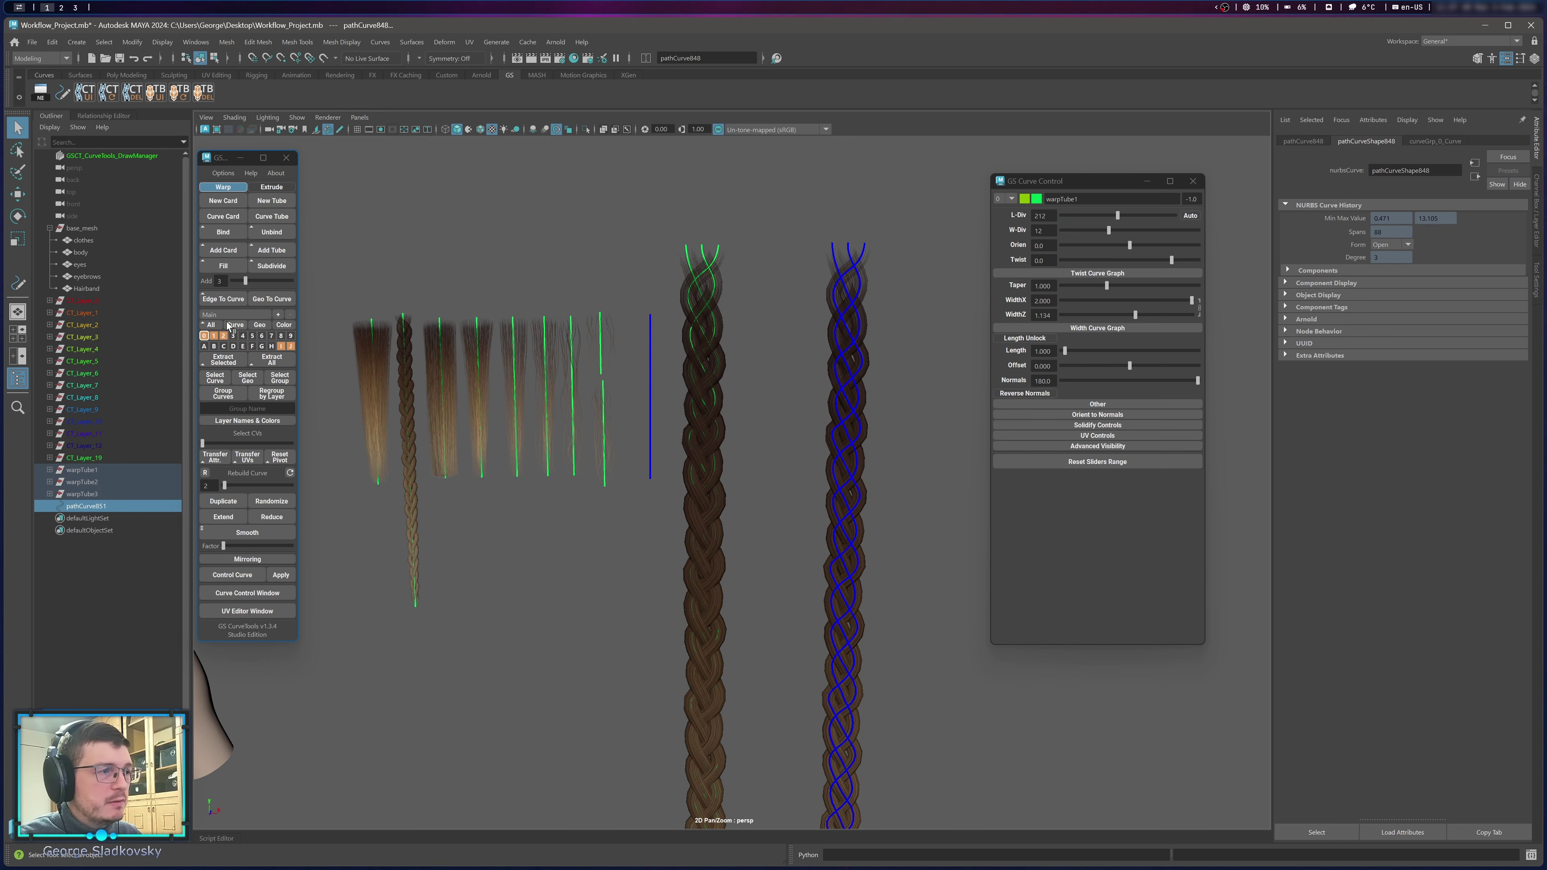
{"action": "left_click", "coordinate": [223, 232]}
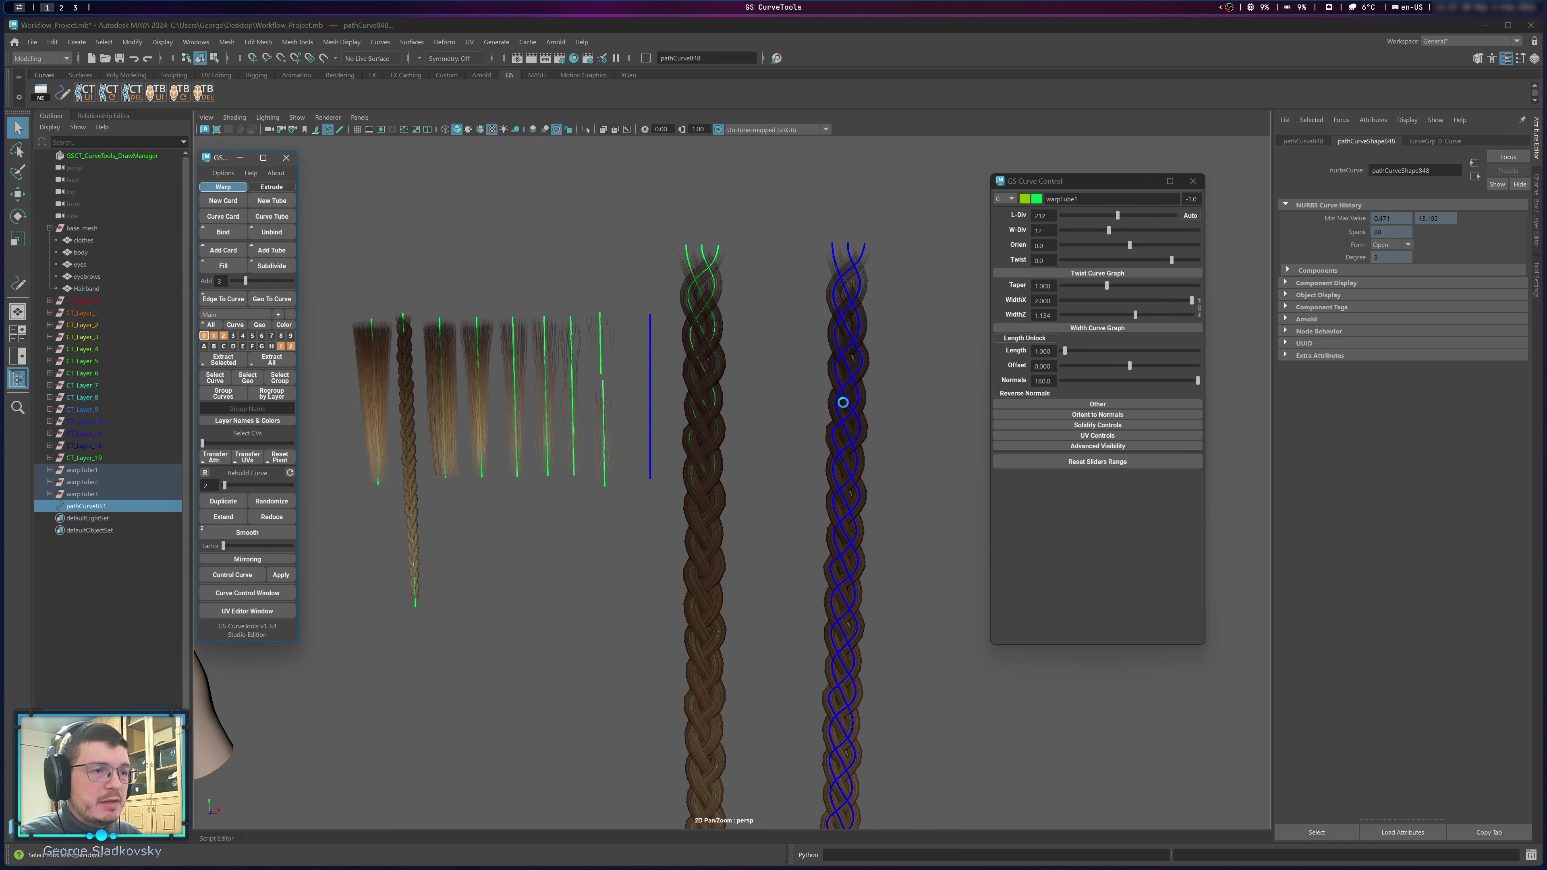
{"action": "scroll", "coordinate": [619, 370], "scroll_direction": "up", "scroll_amount": 6}
{"action": "middle_click_drag", "start_coordinate": [713, 413], "coordinate": [678, 220], "text": "alt"}
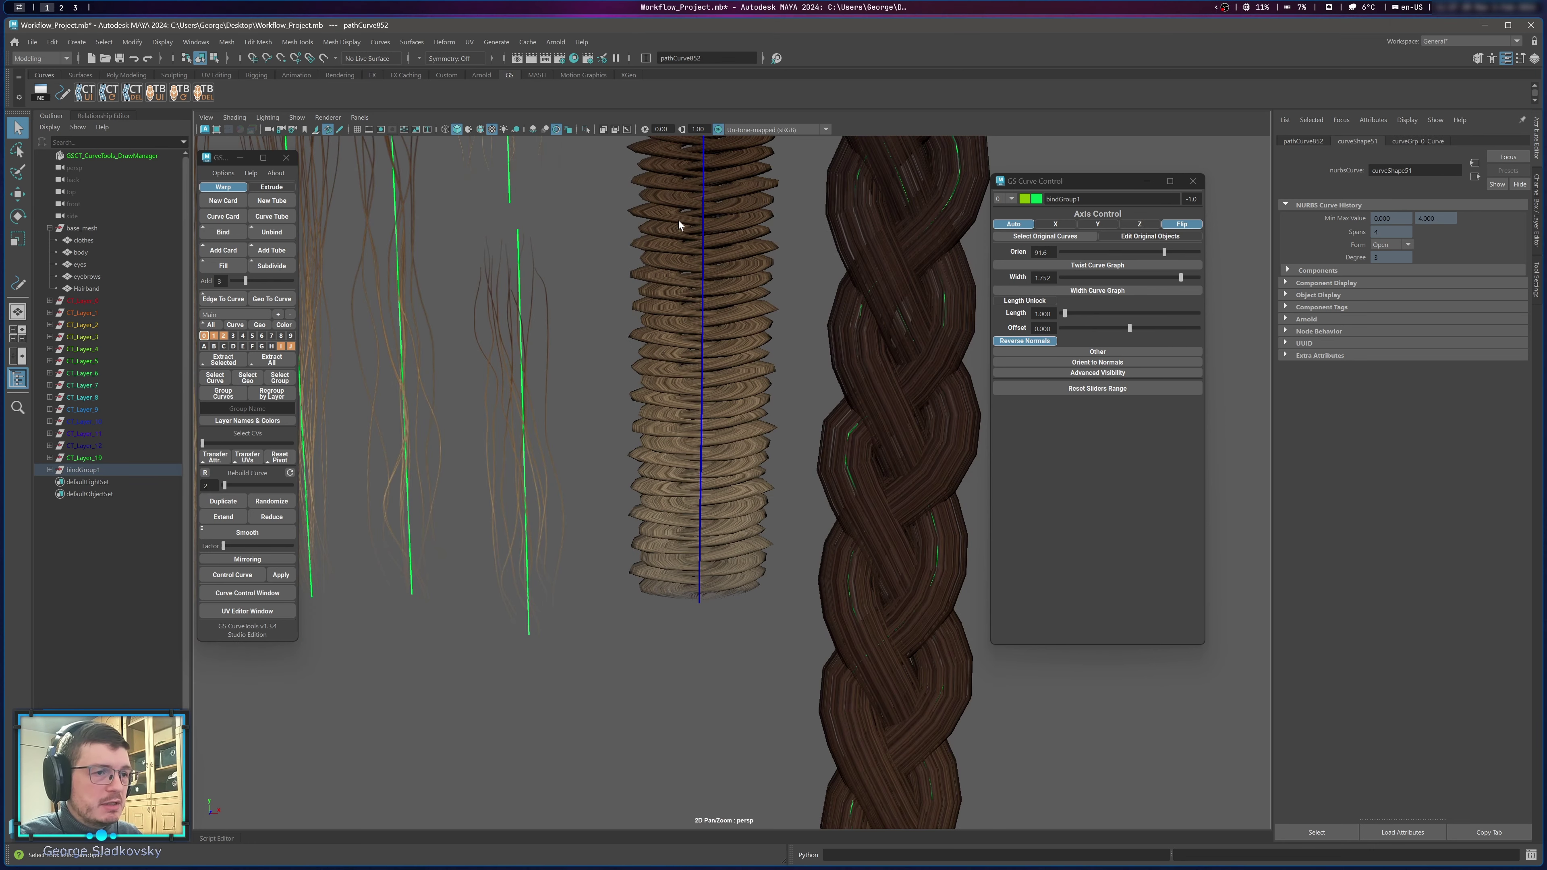
Stretch the compressed bound braid downward by moving the lowest control vertex of its guide curve.
{"action": "scroll", "coordinate": [678, 220], "scroll_direction": "down", "scroll_amount": 3}
{"action": "middle_click_drag", "start_coordinate": [661, 472], "coordinate": [668, 336], "text": "alt"}
{"action": "left_click", "coordinate": [668, 336]}
{"action": "scroll", "coordinate": [668, 341], "scroll_direction": "down", "scroll_amount": 5}
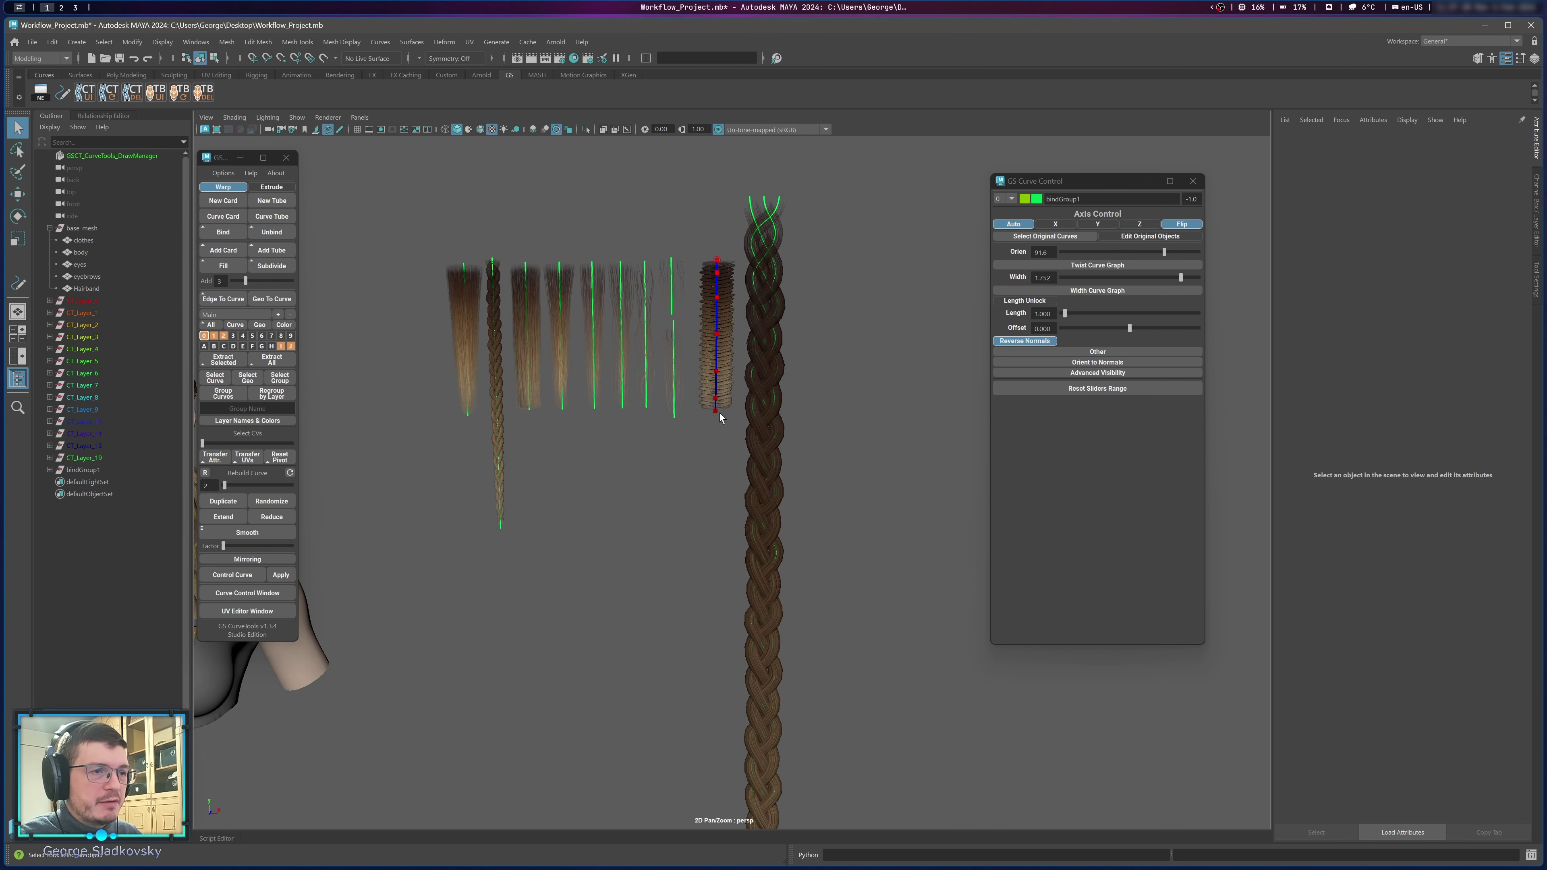
{"action": "left_click", "coordinate": [717, 410]}
{"action": "key", "text": "w"}
{"action": "left_click_drag", "start_coordinate": [721, 427], "coordinate": [730, 758]}
{"action": "middle_click_drag", "start_coordinate": [796, 526], "coordinate": [788, 481], "text": "alt"}
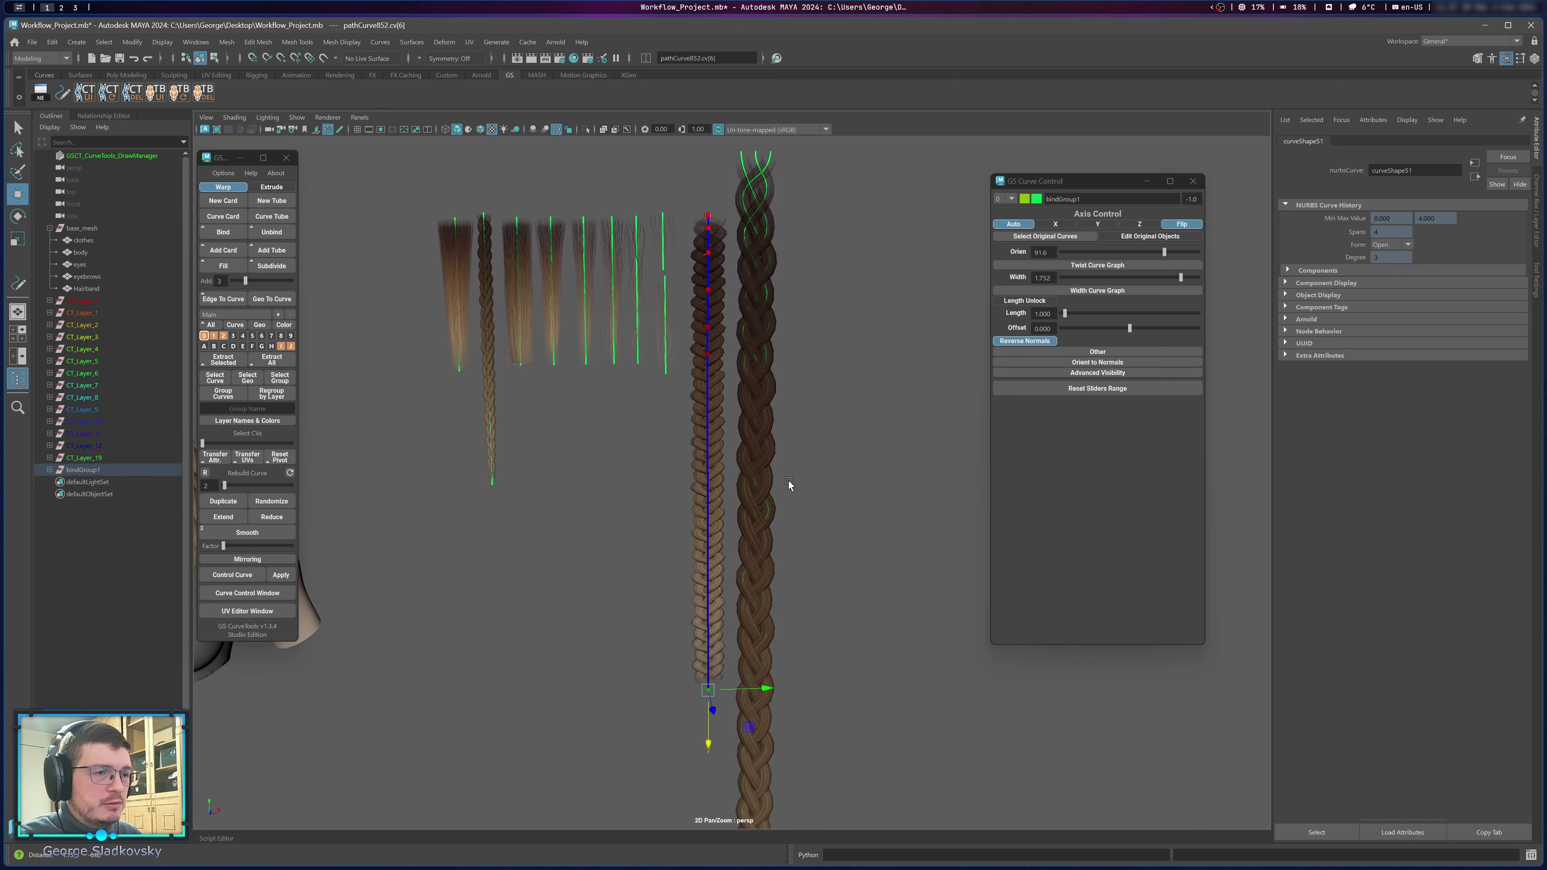
Return the bound braid's curve to object mode and set its width to 1.042.
{"action": "key", "text": "q"}
{"action": "right_click_drag", "start_coordinate": [866, 364], "coordinate": [925, 341]}
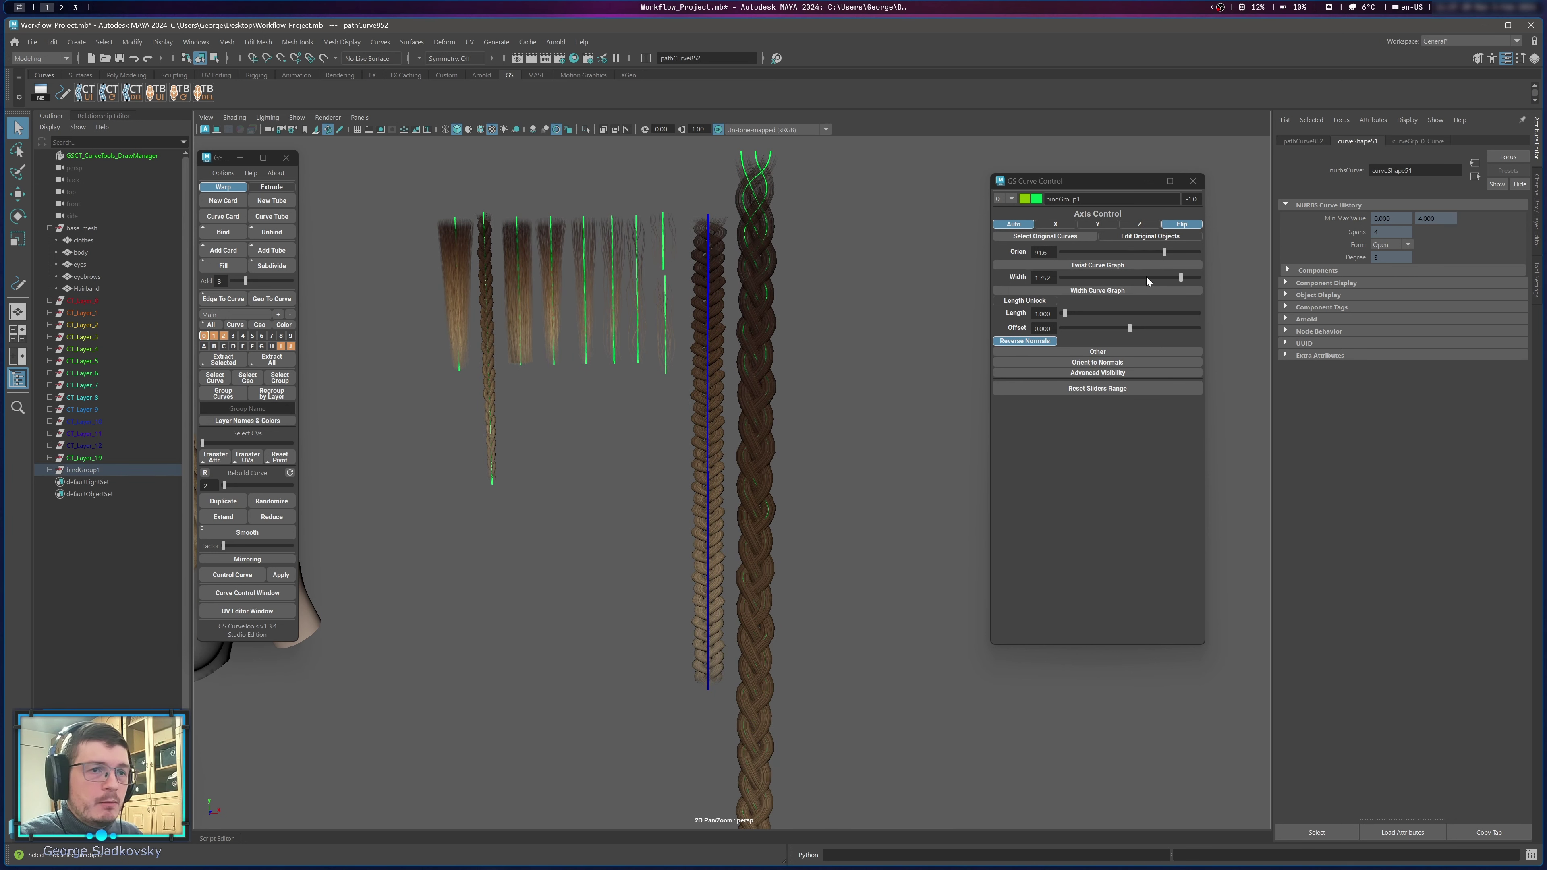
{"action": "left_click_drag", "start_coordinate": [1182, 277], "coordinate": [1136, 278]}
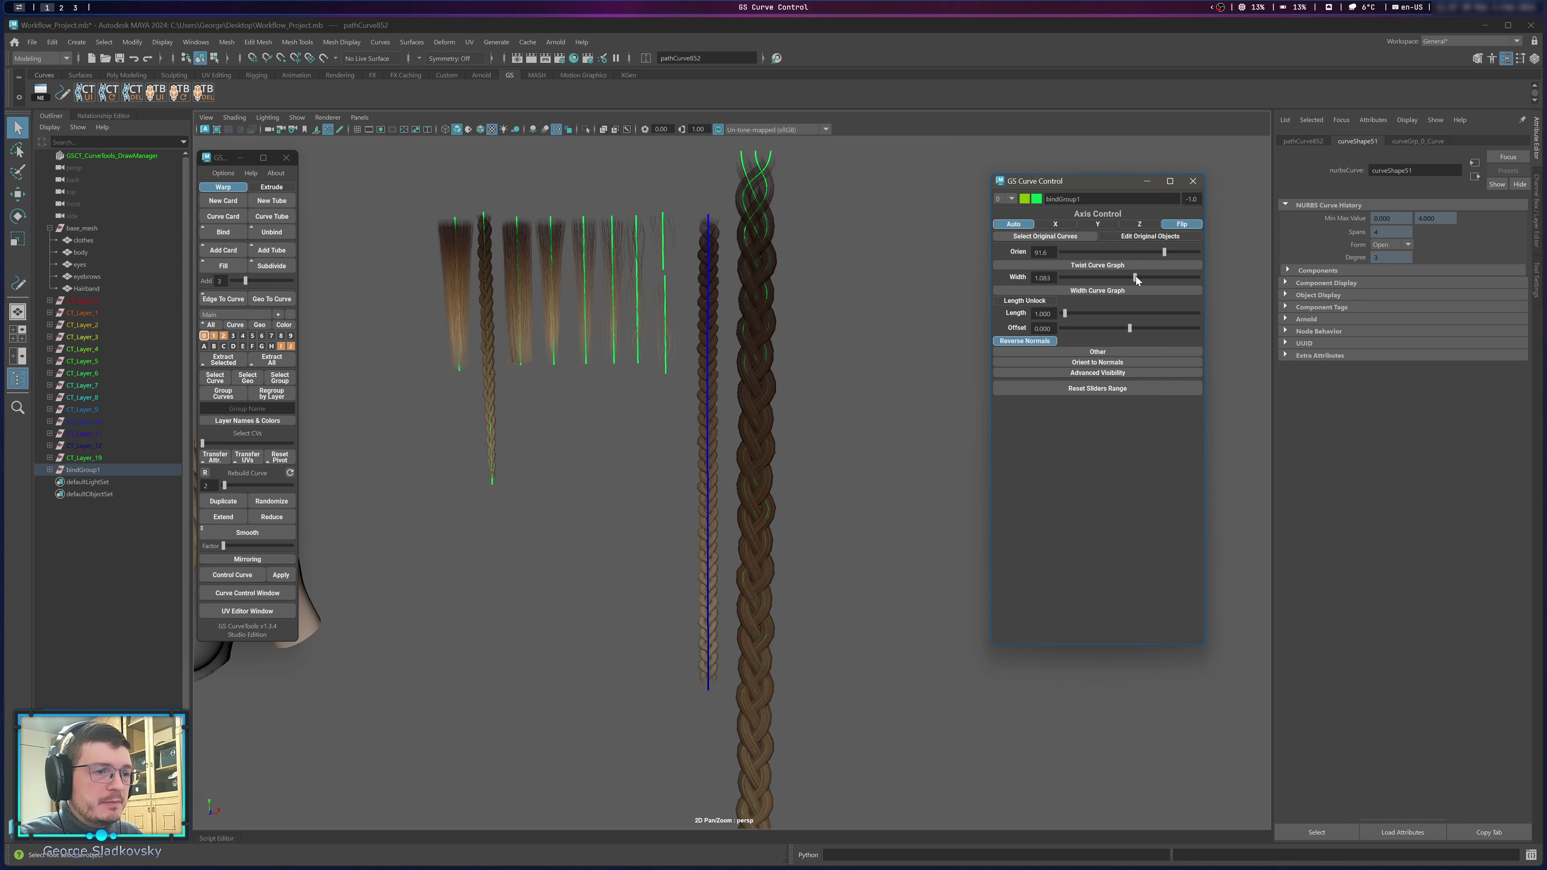
Shape the bound braid's width graph so the width tapers slightly at the root and more strongly at the tip.
{"action": "left_click", "coordinate": [1090, 291]}
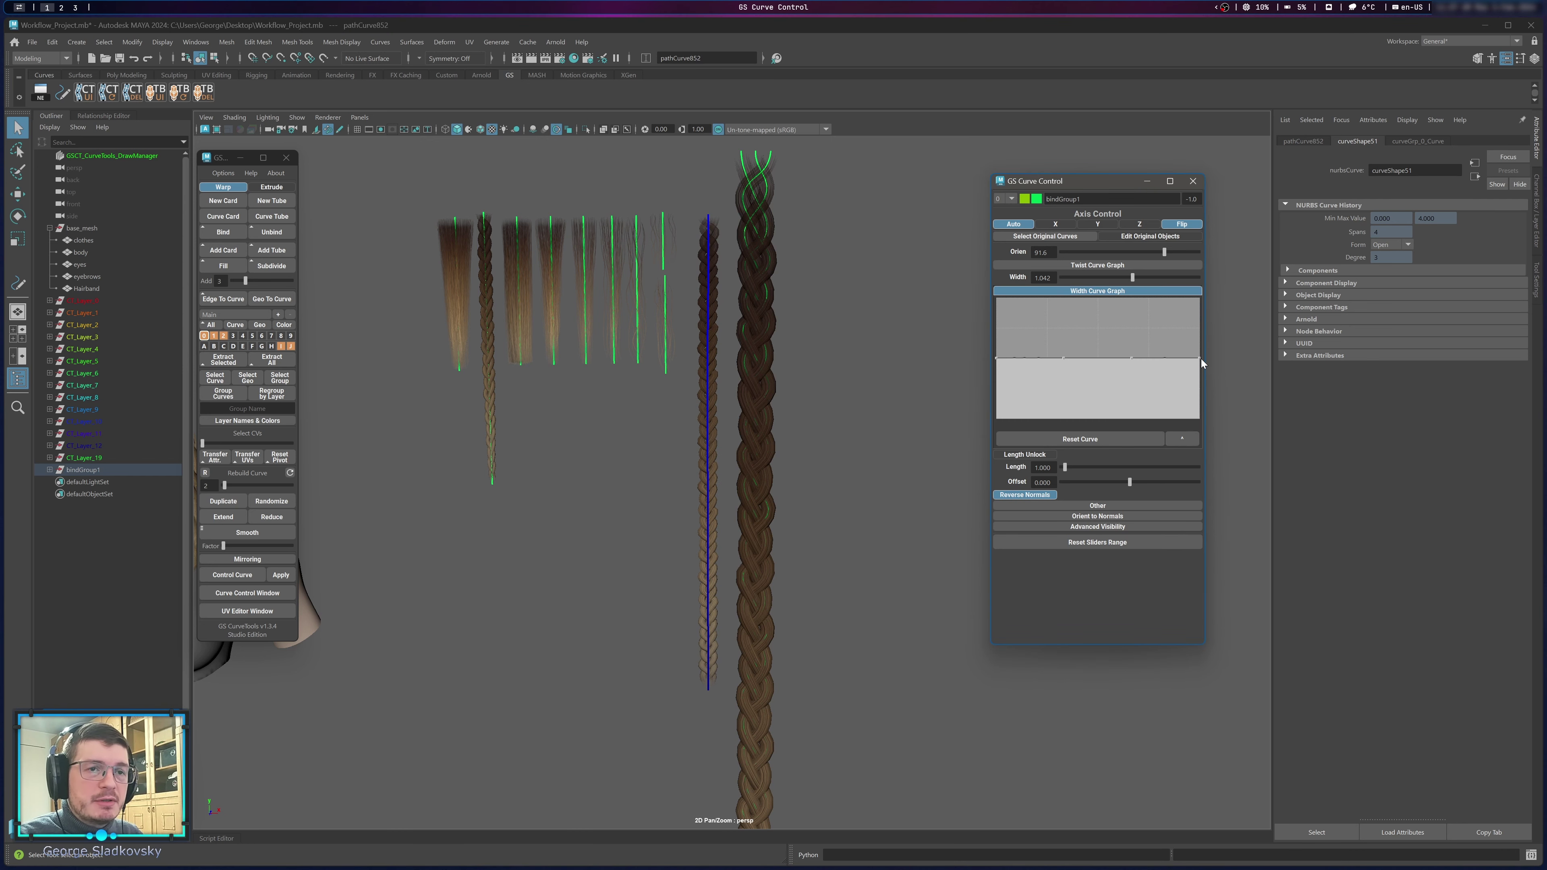
{"action": "mouse_move", "coordinate": [1201, 359]}
{"action": "left_mouse_down"}
{"action": "mouse_move", "coordinate": [1199, 397]}
{"action": "mouse_move", "coordinate": [1176, 366]}
{"action": "left_mouse_up"}
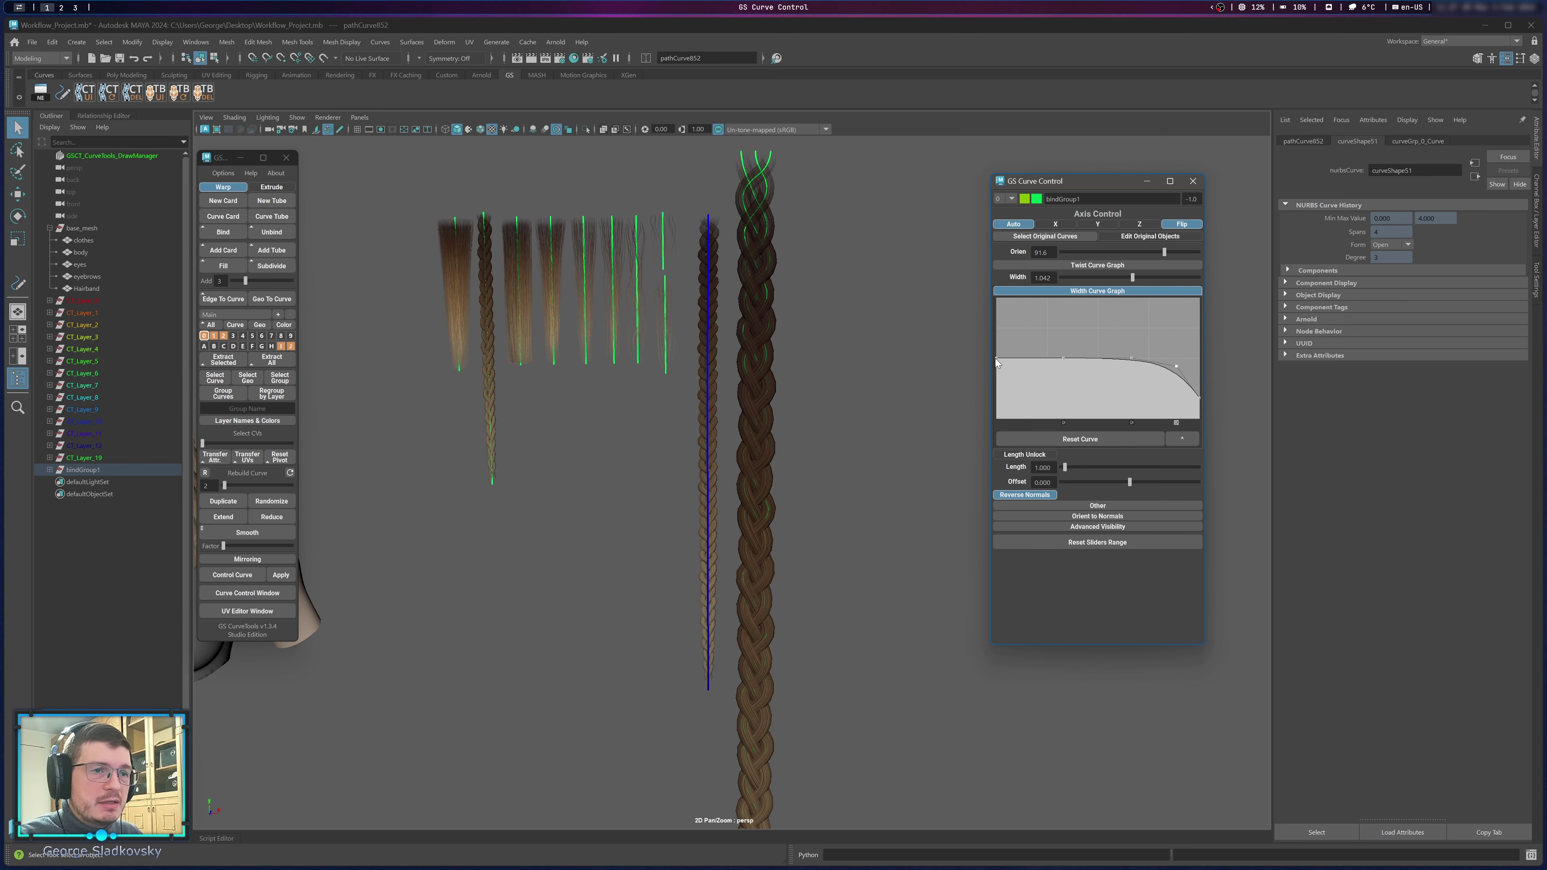
{"action": "mouse_move", "coordinate": [996, 360]}
{"action": "left_mouse_down"}
{"action": "mouse_move", "coordinate": [996, 378]}
{"action": "mouse_move", "coordinate": [1025, 359]}
{"action": "left_mouse_up"}
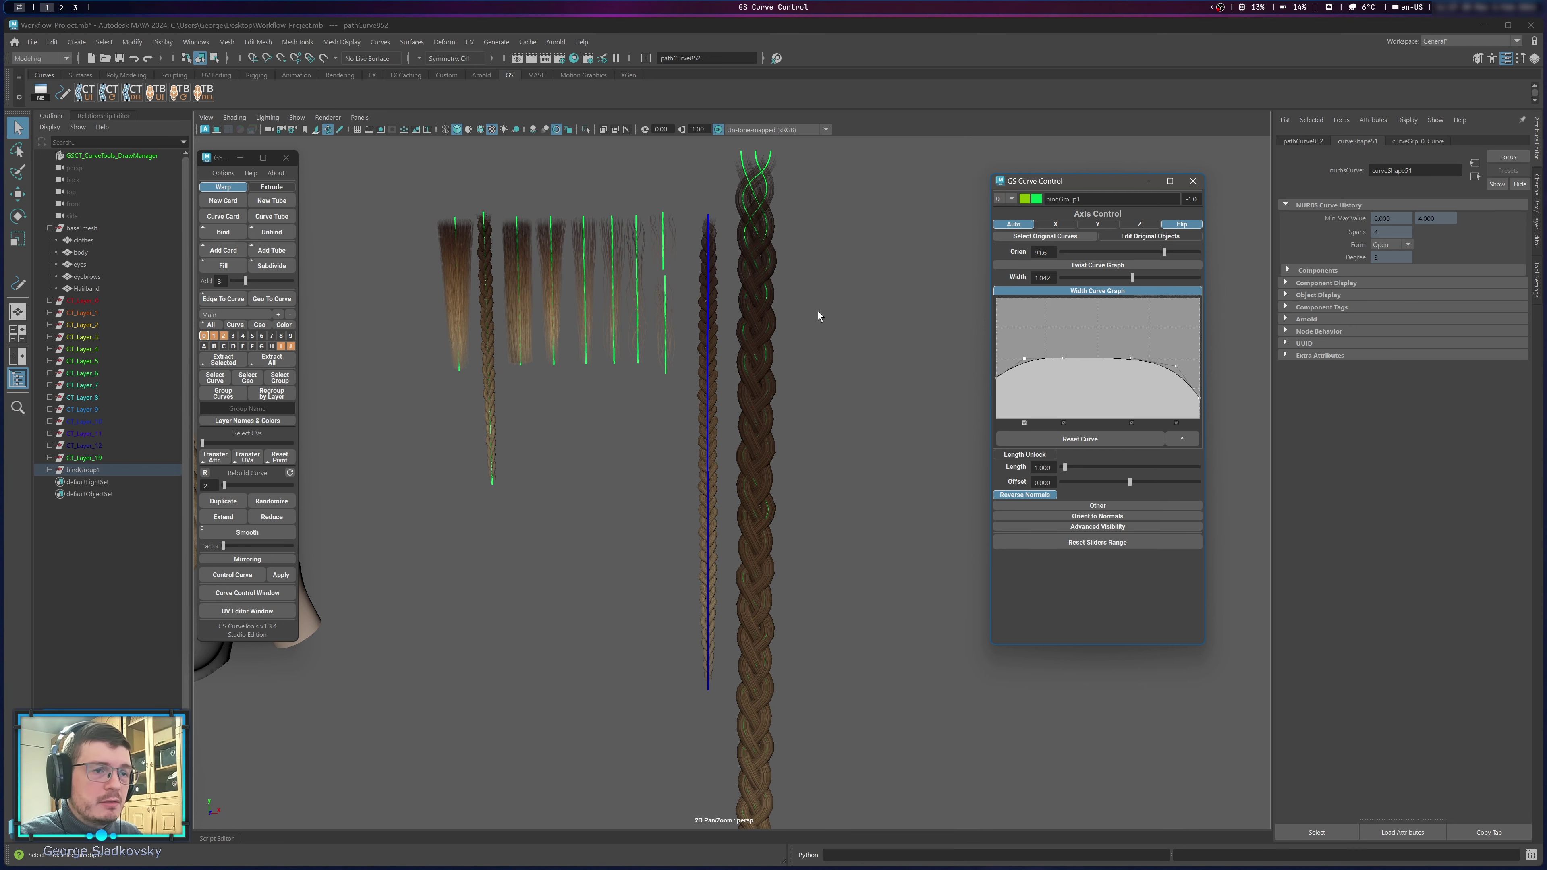
{"action": "scroll", "coordinate": [817, 310], "scroll_direction": "up", "scroll_amount": 1}
{"action": "left_click", "coordinate": [821, 332]}
{"action": "scroll", "coordinate": [822, 335], "scroll_direction": "down", "scroll_amount": 5}
{"action": "scroll", "coordinate": [761, 366], "scroll_direction": "up", "scroll_amount": 5}
{"action": "left_click", "coordinate": [710, 427]}
{"action": "middle_click_drag", "start_coordinate": [715, 429], "coordinate": [810, 379], "text": "alt"}
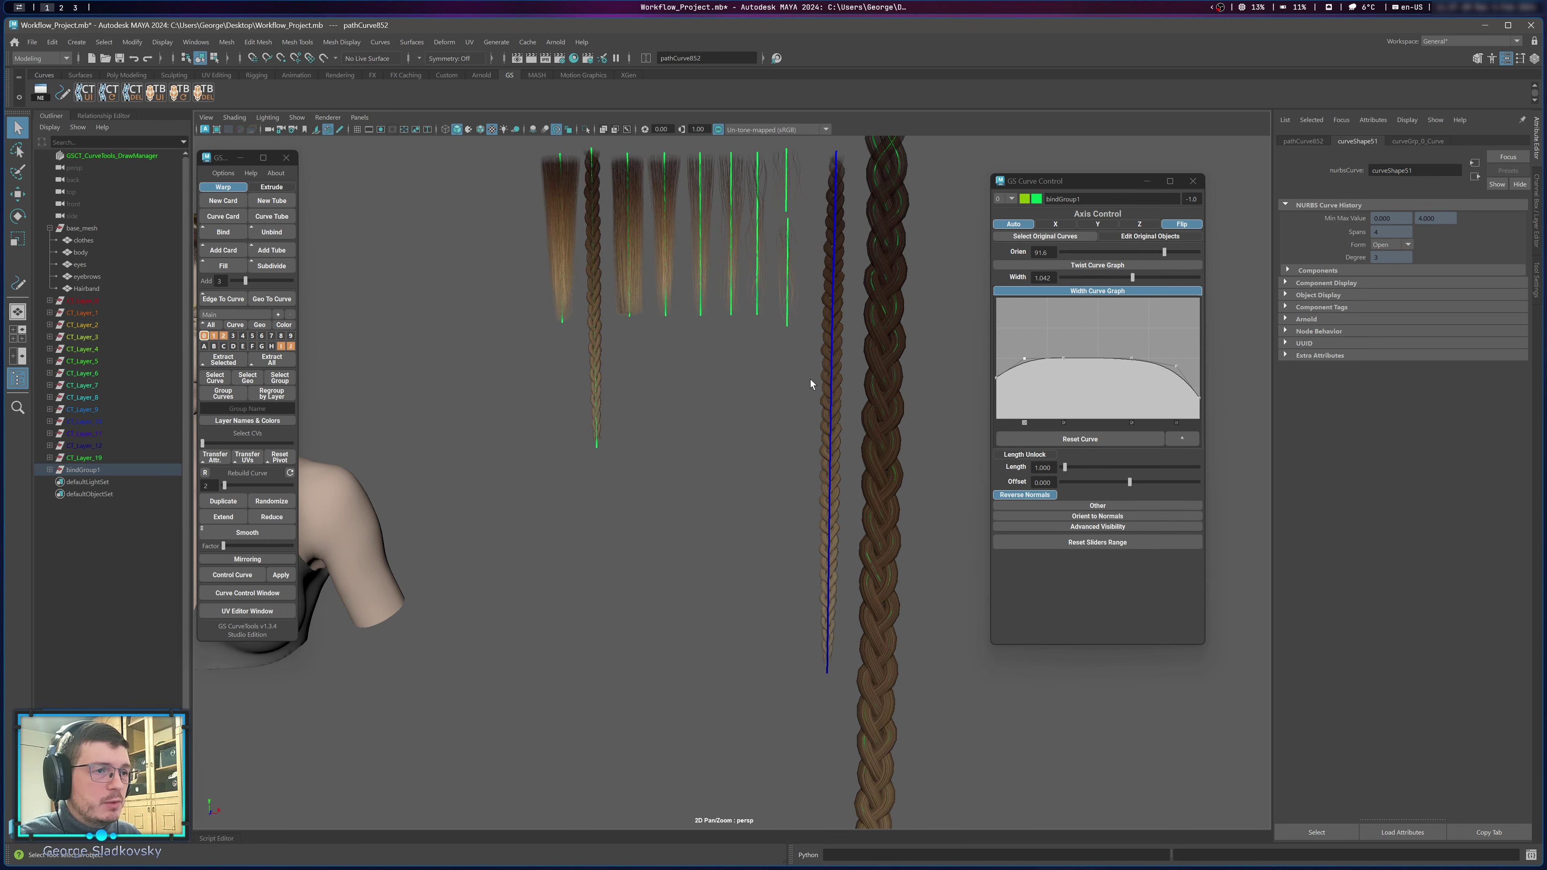
Rebuild the bound braid's guide curve with a value of 6 and check its control vertices.
{"action": "left_click", "coordinate": [837, 445]}
{"action": "left_click", "coordinate": [830, 445]}
{"action": "key", "text": "F9"}
{"action": "left_click_drag", "start_coordinate": [728, 642], "coordinate": [832, 777]}
{"action": "key", "text": "w"}
{"action": "key", "text": "q"}
{"action": "middle_click_drag", "start_coordinate": [730, 420], "coordinate": [646, 345], "text": "alt"}
{"action": "scroll", "coordinate": [702, 316], "scroll_direction": "down", "scroll_amount": 3}
{"action": "right_click_drag", "start_coordinate": [702, 316], "coordinate": [752, 298]}
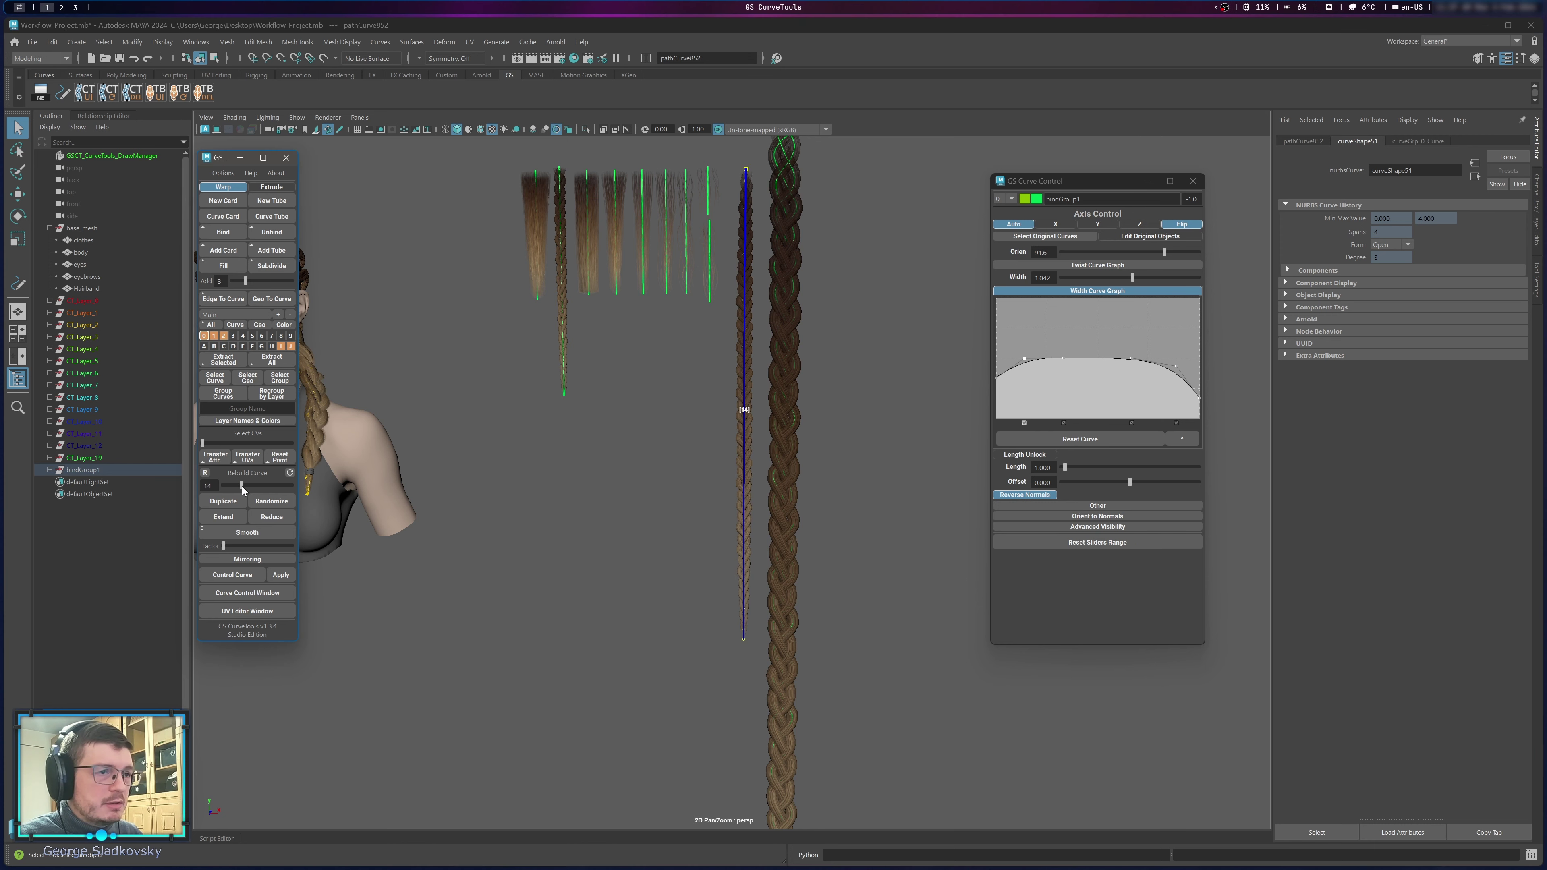
{"action": "left_click_drag", "start_coordinate": [225, 485], "coordinate": [232, 485]}
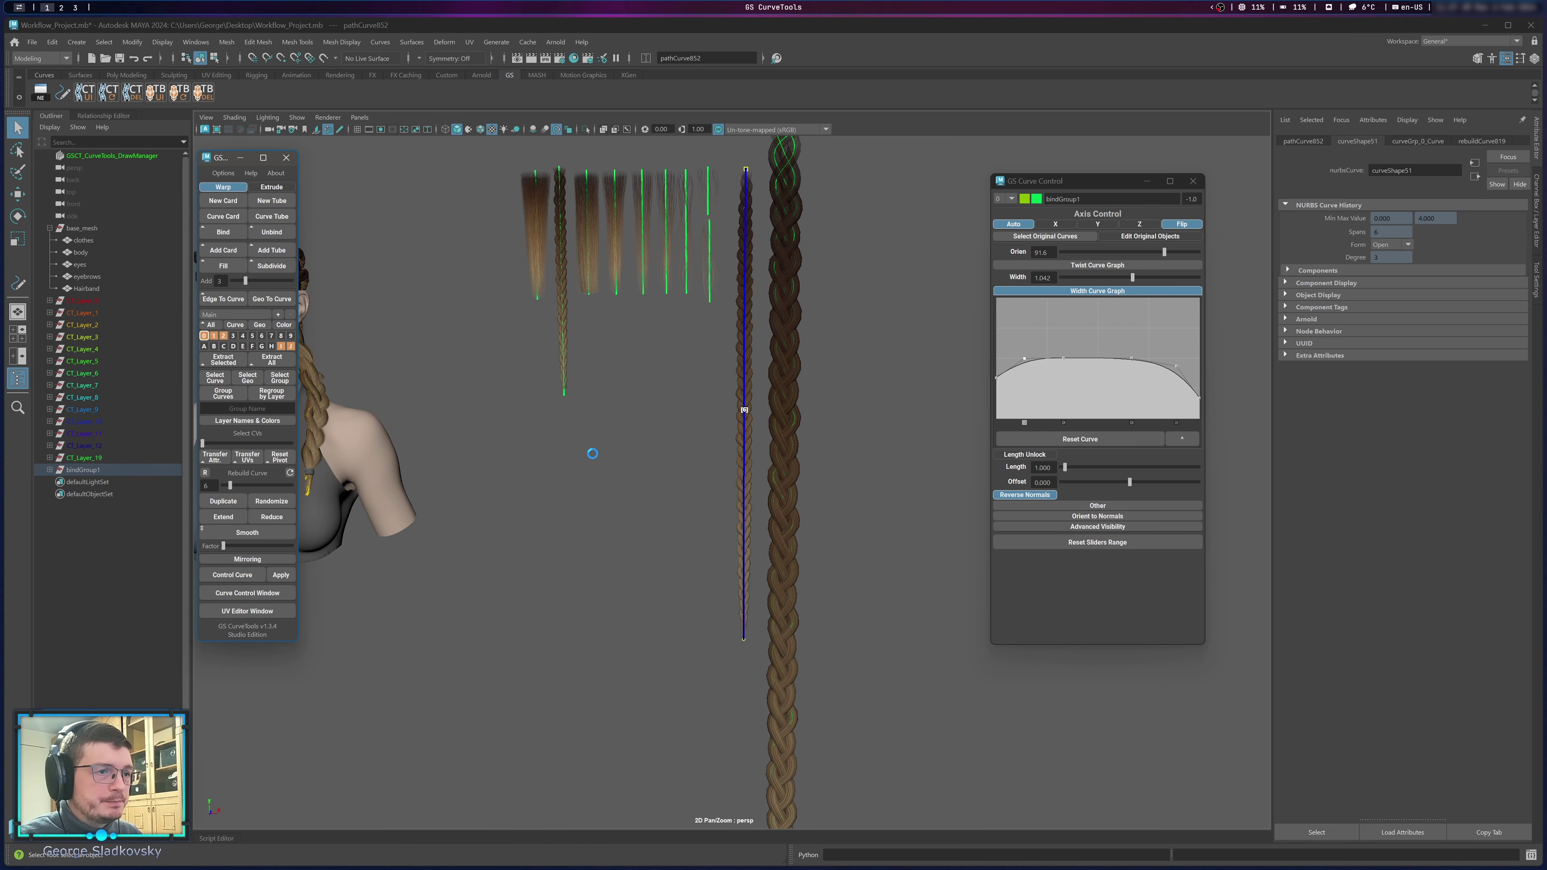
{"action": "right_click_drag", "start_coordinate": [832, 407], "coordinate": [794, 401]}
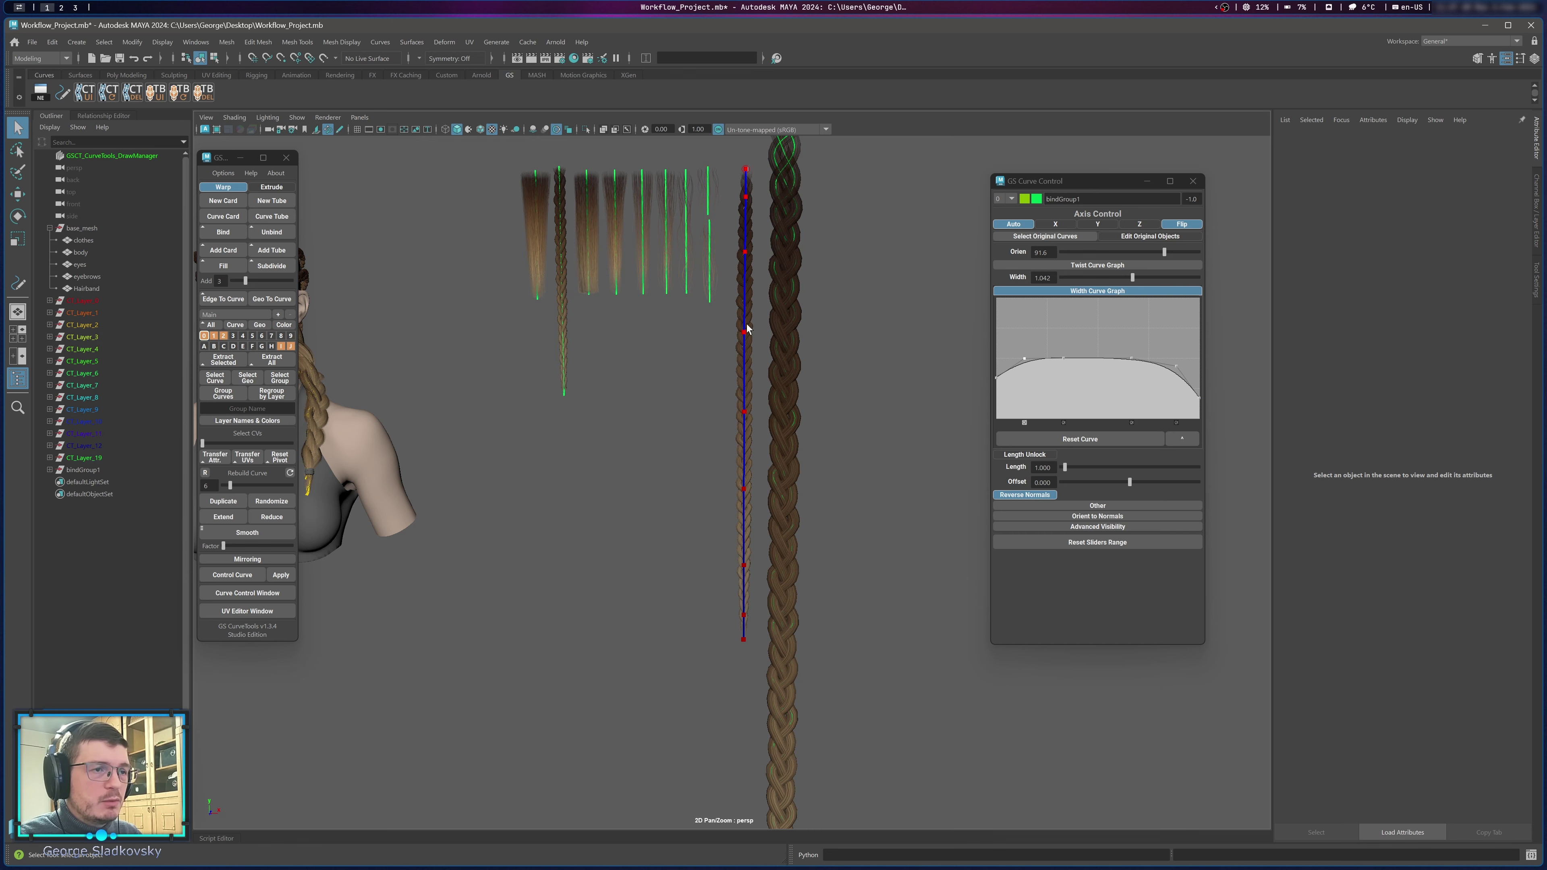
{"action": "middle_click_drag", "start_coordinate": [651, 518], "coordinate": [796, 572], "text": "alt"}
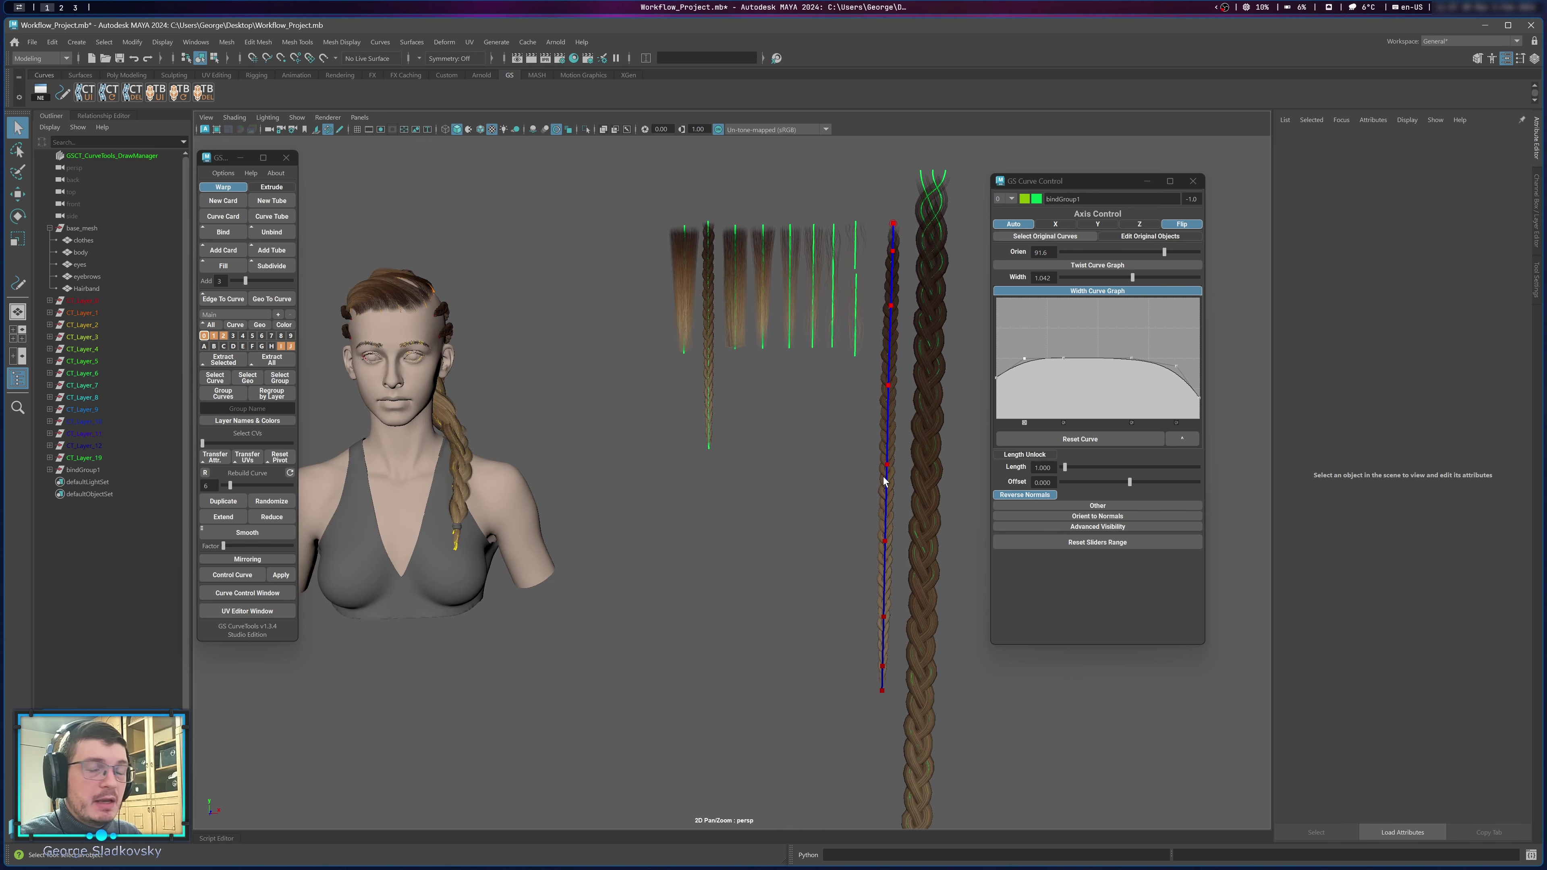
{"action": "right_click", "coordinate": [814, 181]}
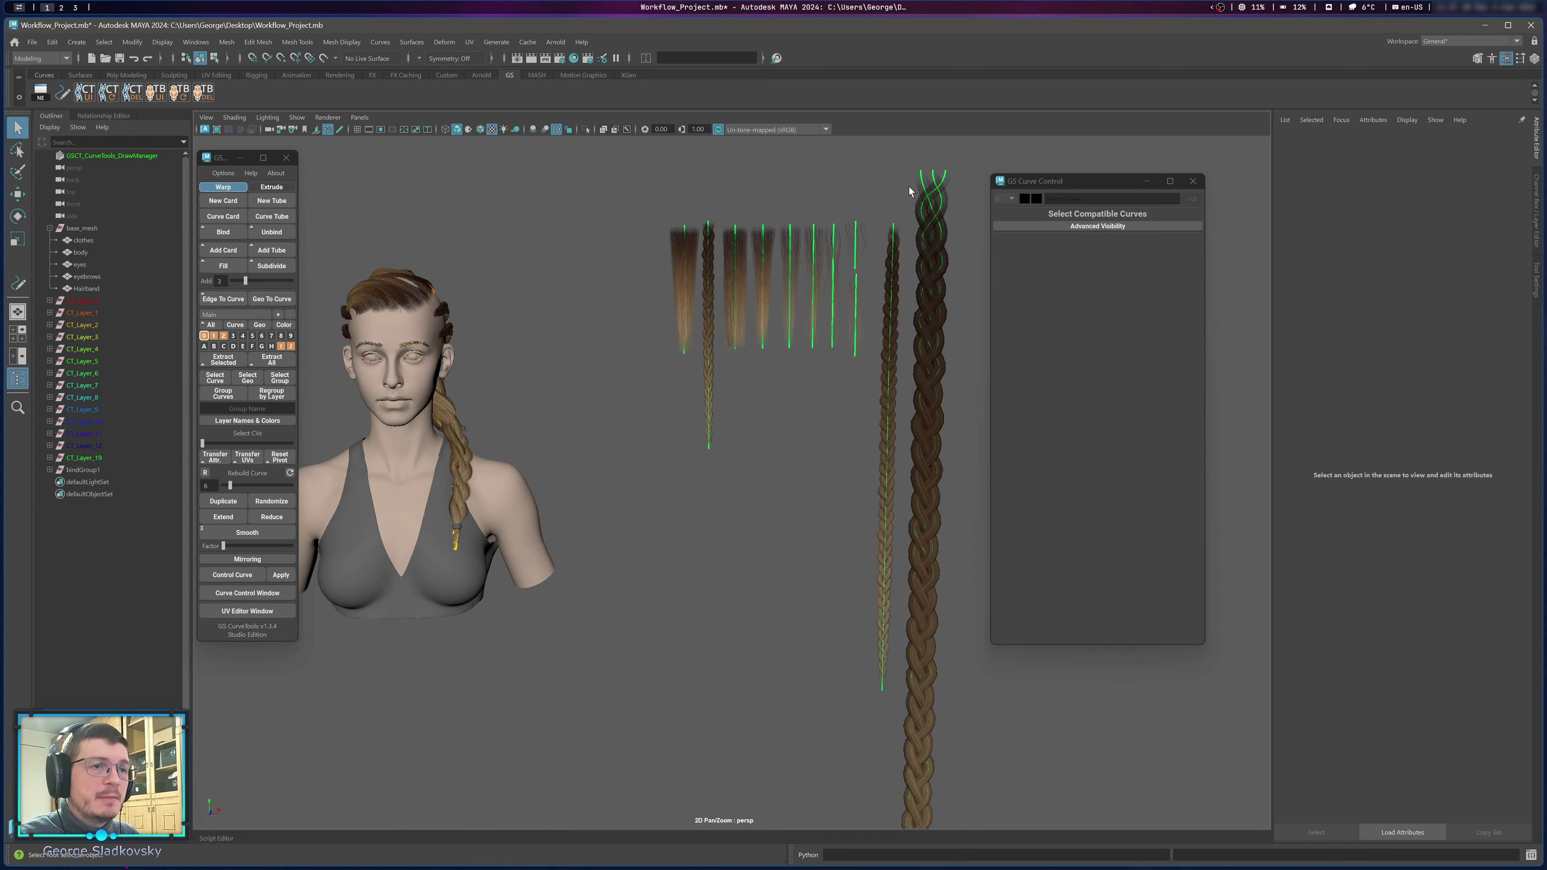
Select the bound braid and the three-strand braid curves and try to export them.
{"action": "middle_click_drag", "start_coordinate": [918, 180], "coordinate": [814, 252], "text": "alt"}
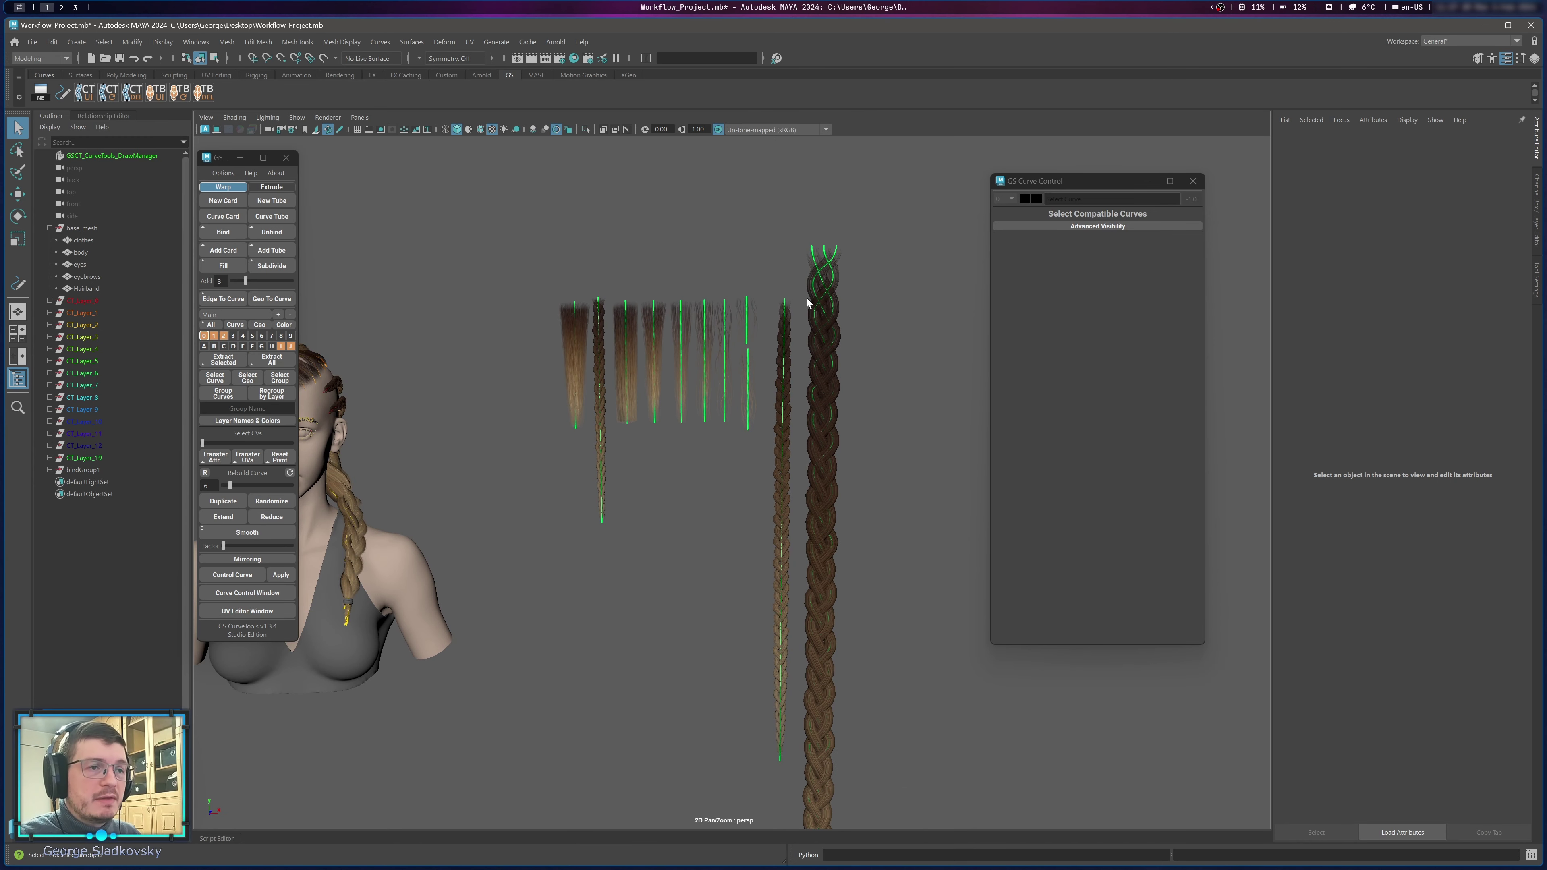
{"action": "left_click", "coordinate": [842, 396]}
{"action": "left_click", "coordinate": [223, 173]}
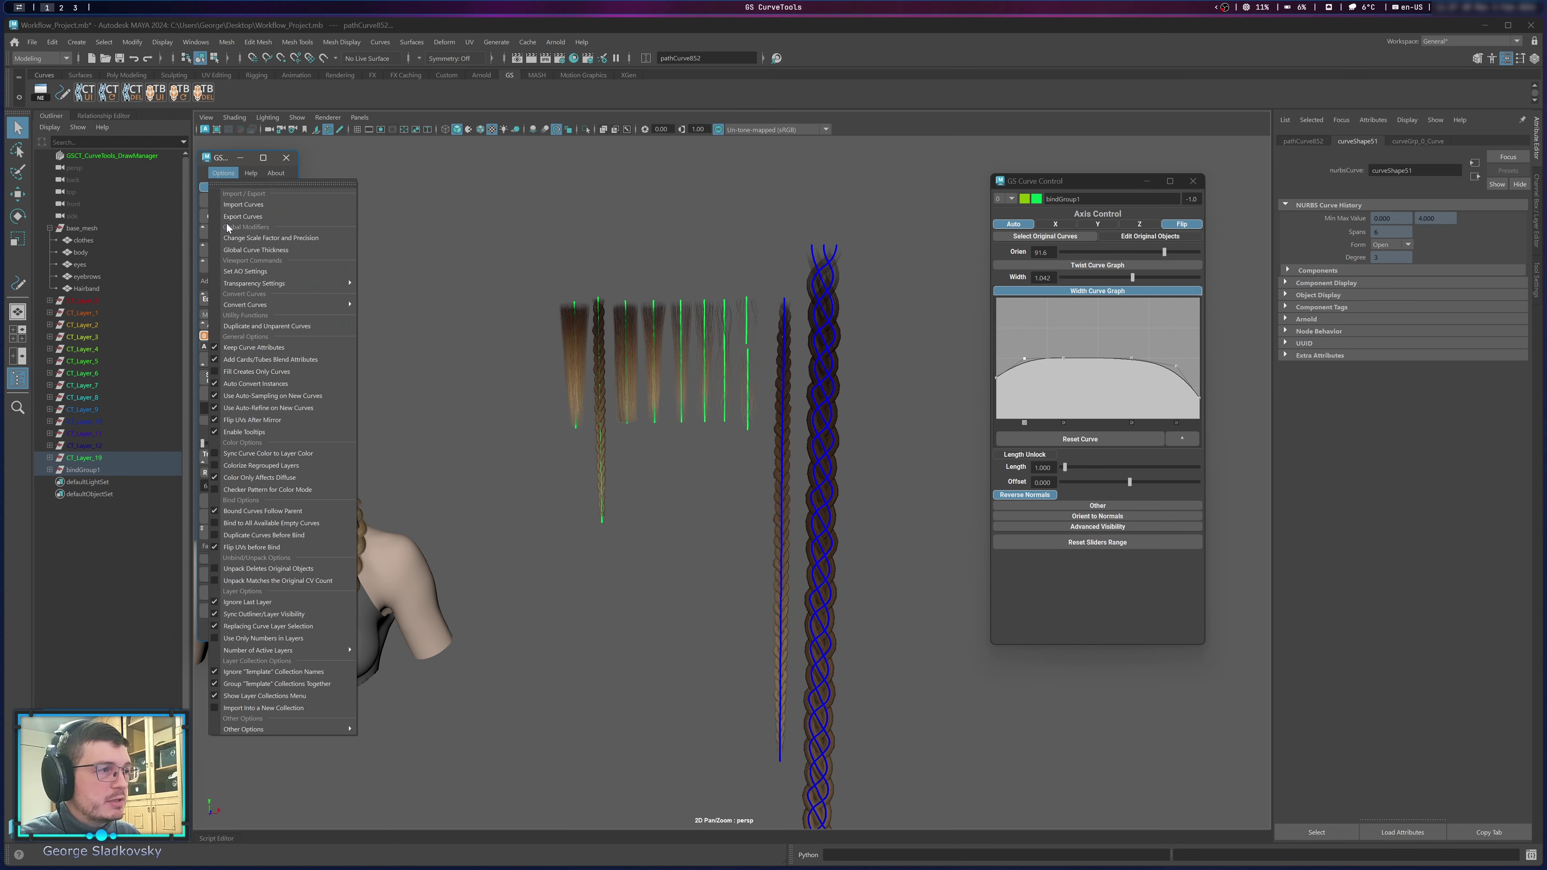
{"action": "left_click", "coordinate": [252, 218]}
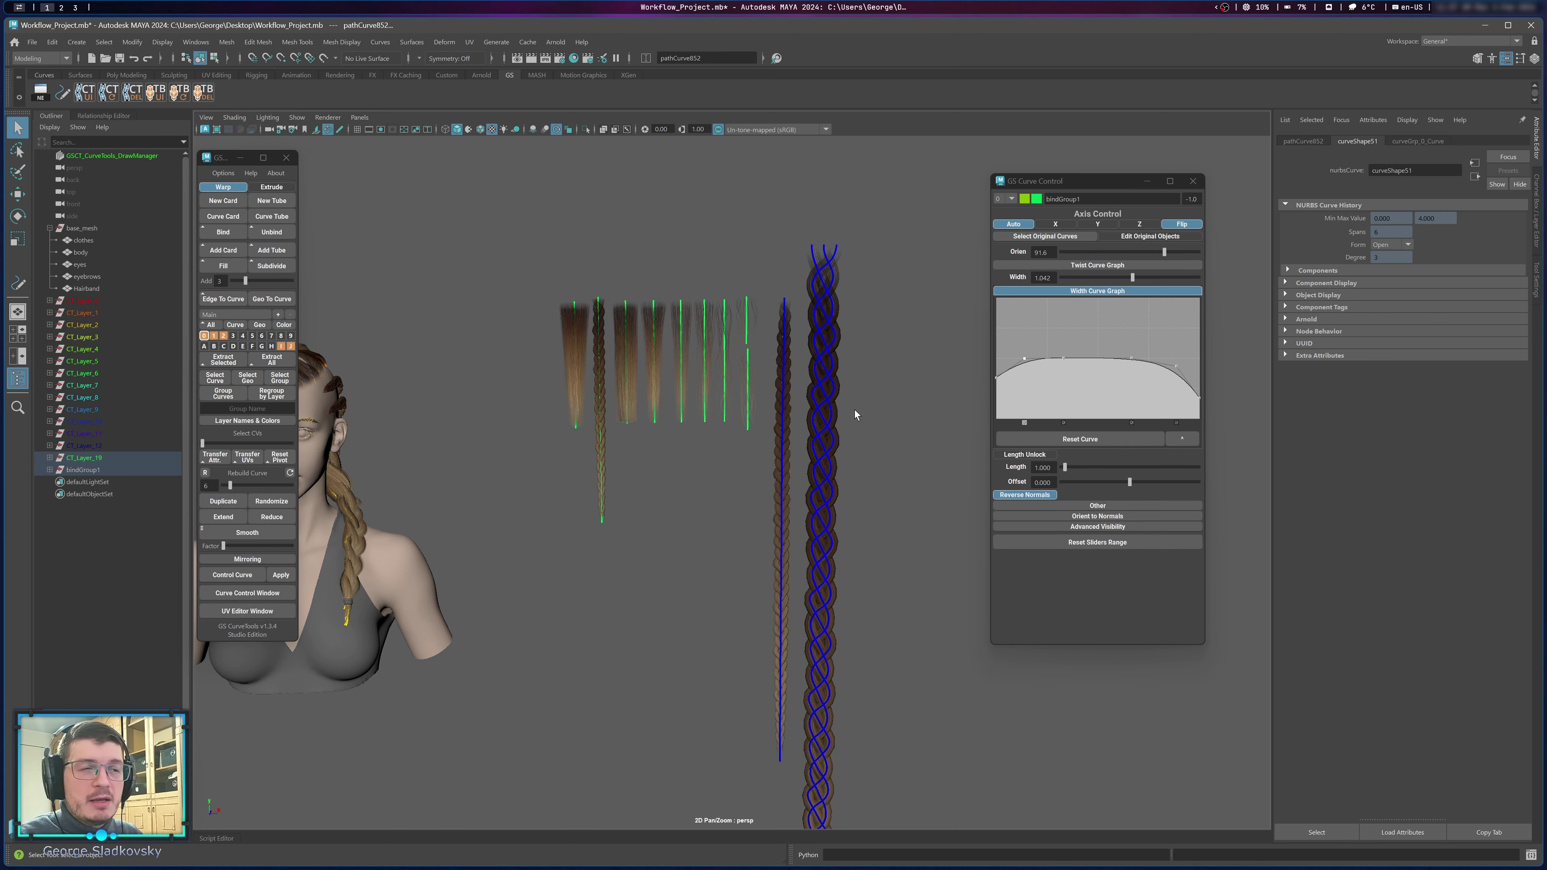
{"action": "left_click", "coordinate": [747, 236]}
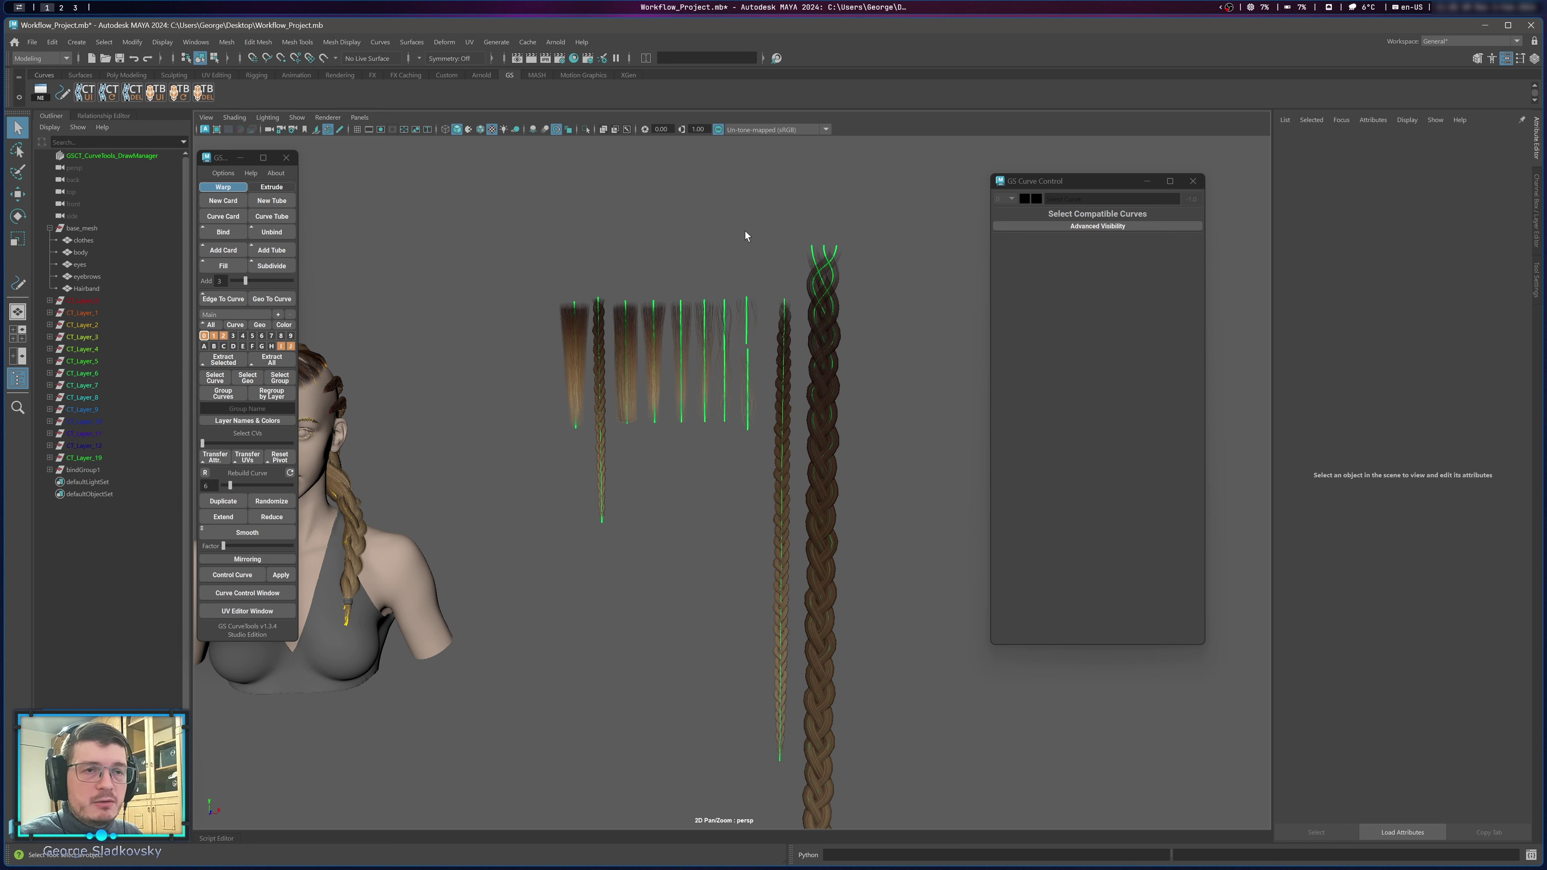
{"action": "left_click_drag", "start_coordinate": [743, 230], "coordinate": [852, 426]}
{"action": "left_click", "coordinate": [524, 210]}
{"action": "left_click_drag", "start_coordinate": [524, 209], "coordinate": [914, 622]}
{"action": "key", "text": "ctrl+z"}
{"action": "key", "text": "ctrl+z"}
{"action": "left_click", "coordinate": [865, 373]}
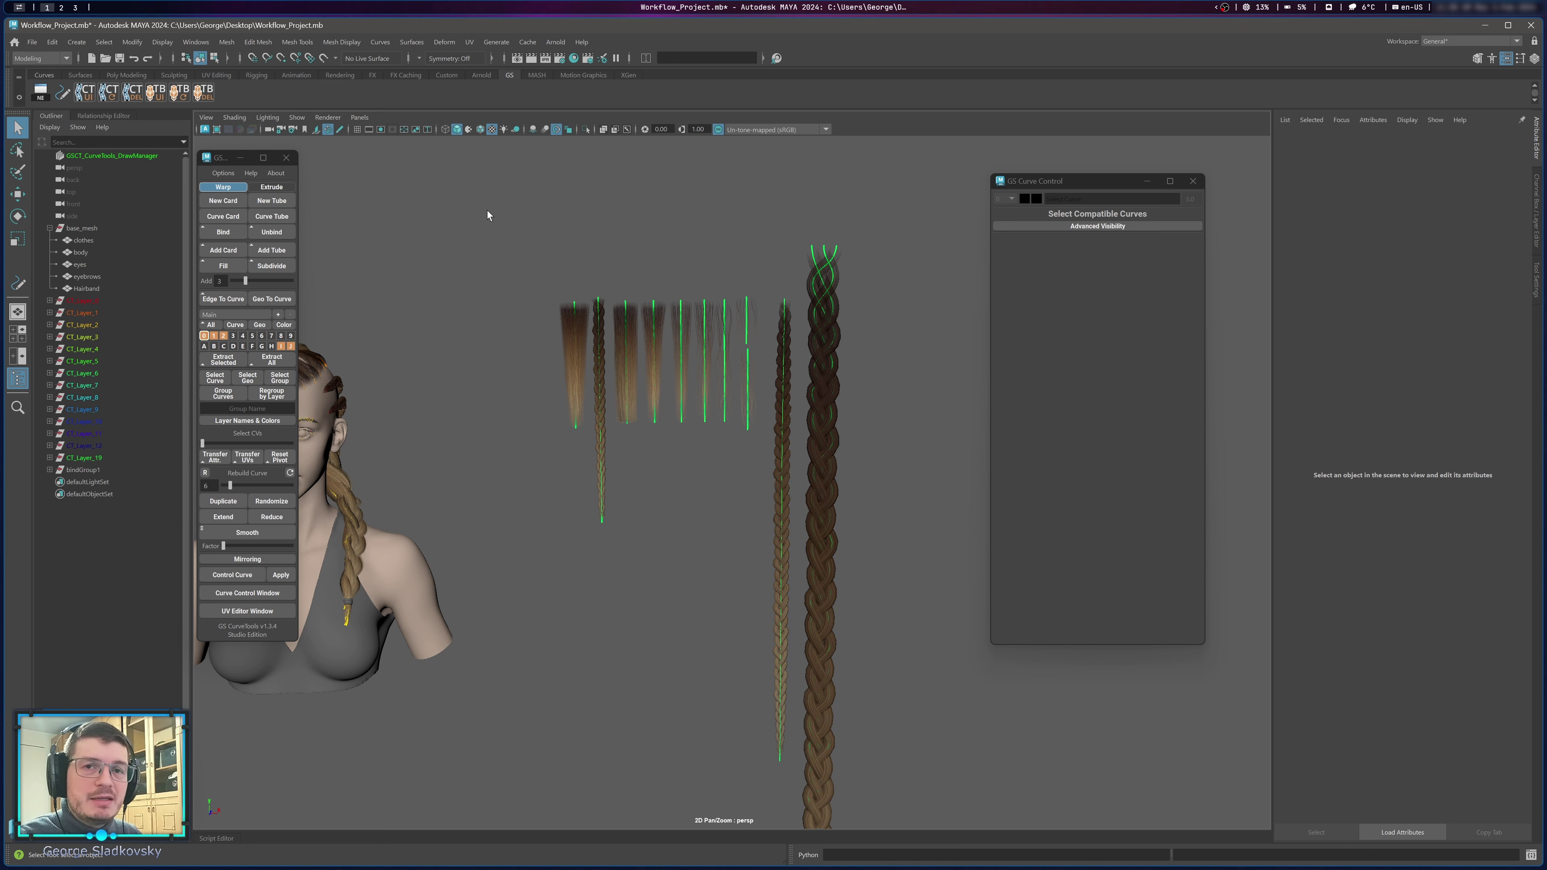
{"action": "left_click", "coordinate": [223, 173]}
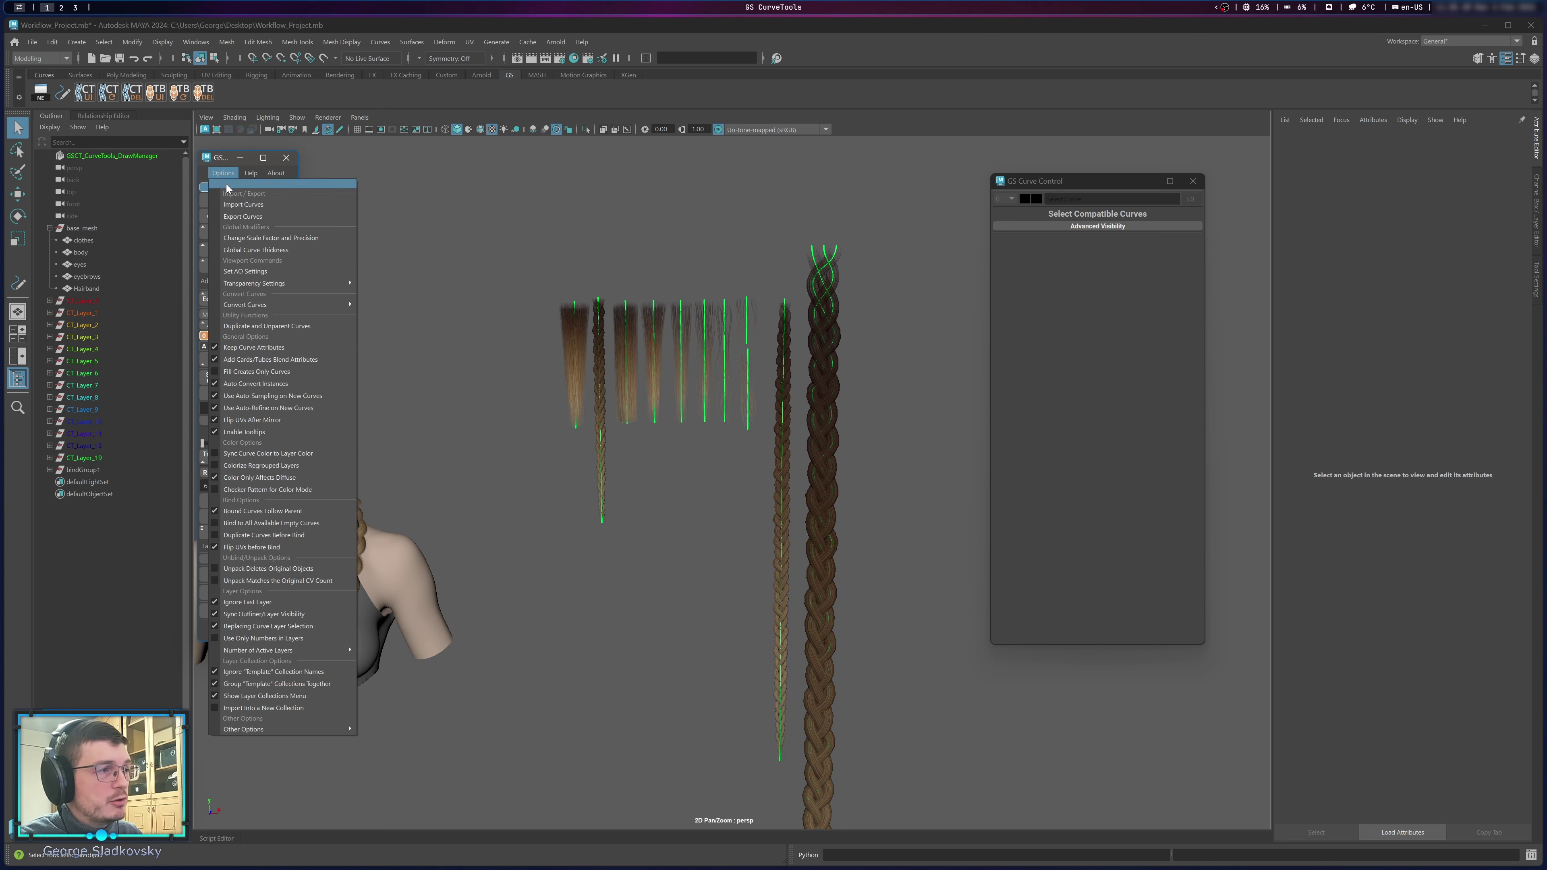
{"action": "left_click", "coordinate": [656, 229]}
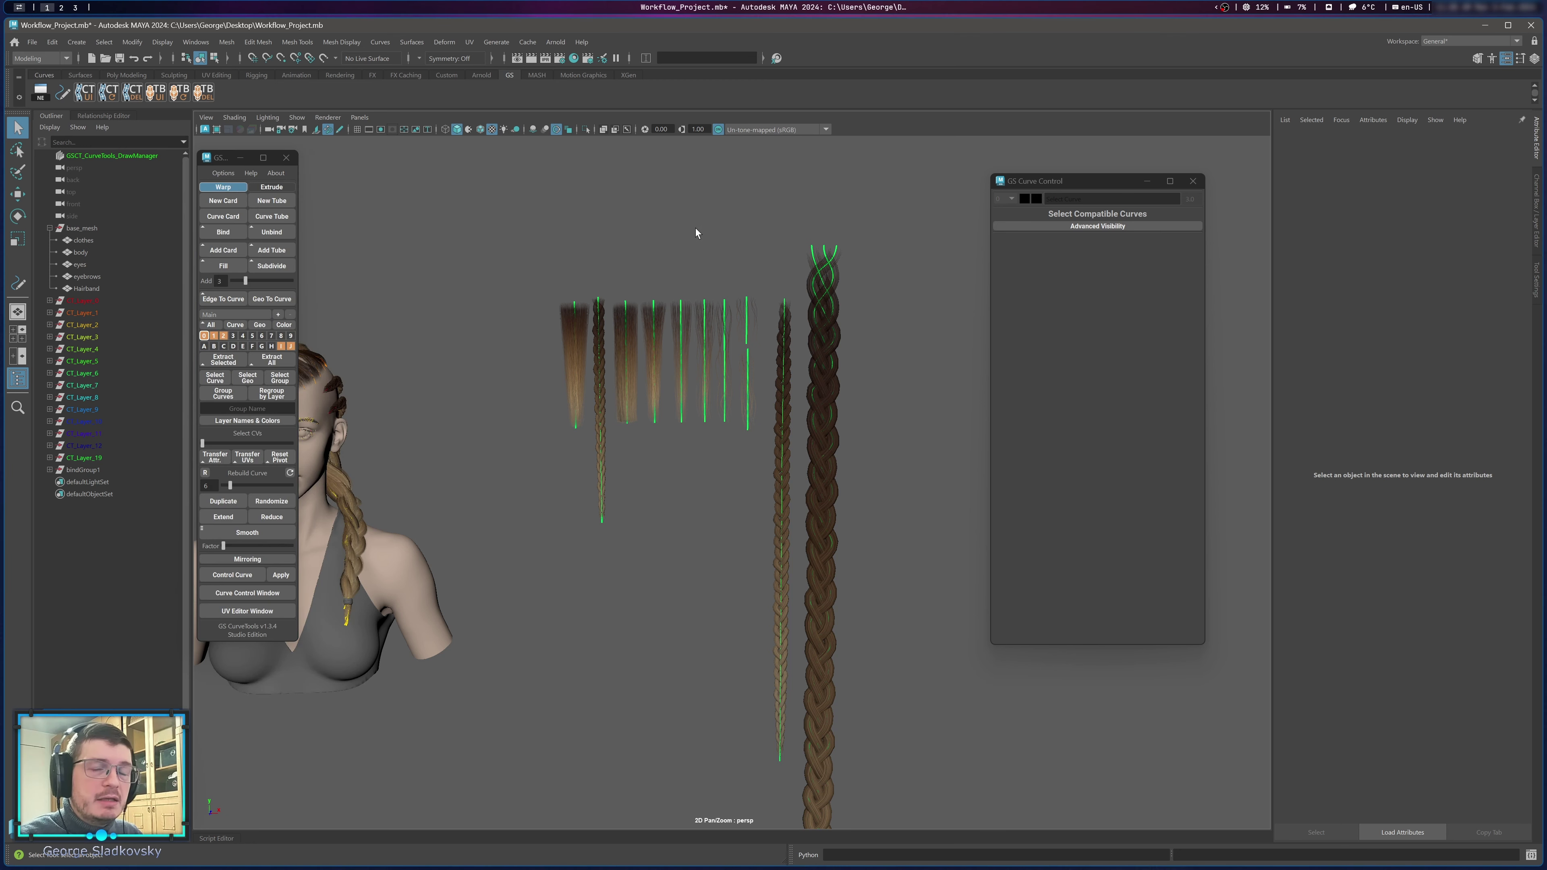
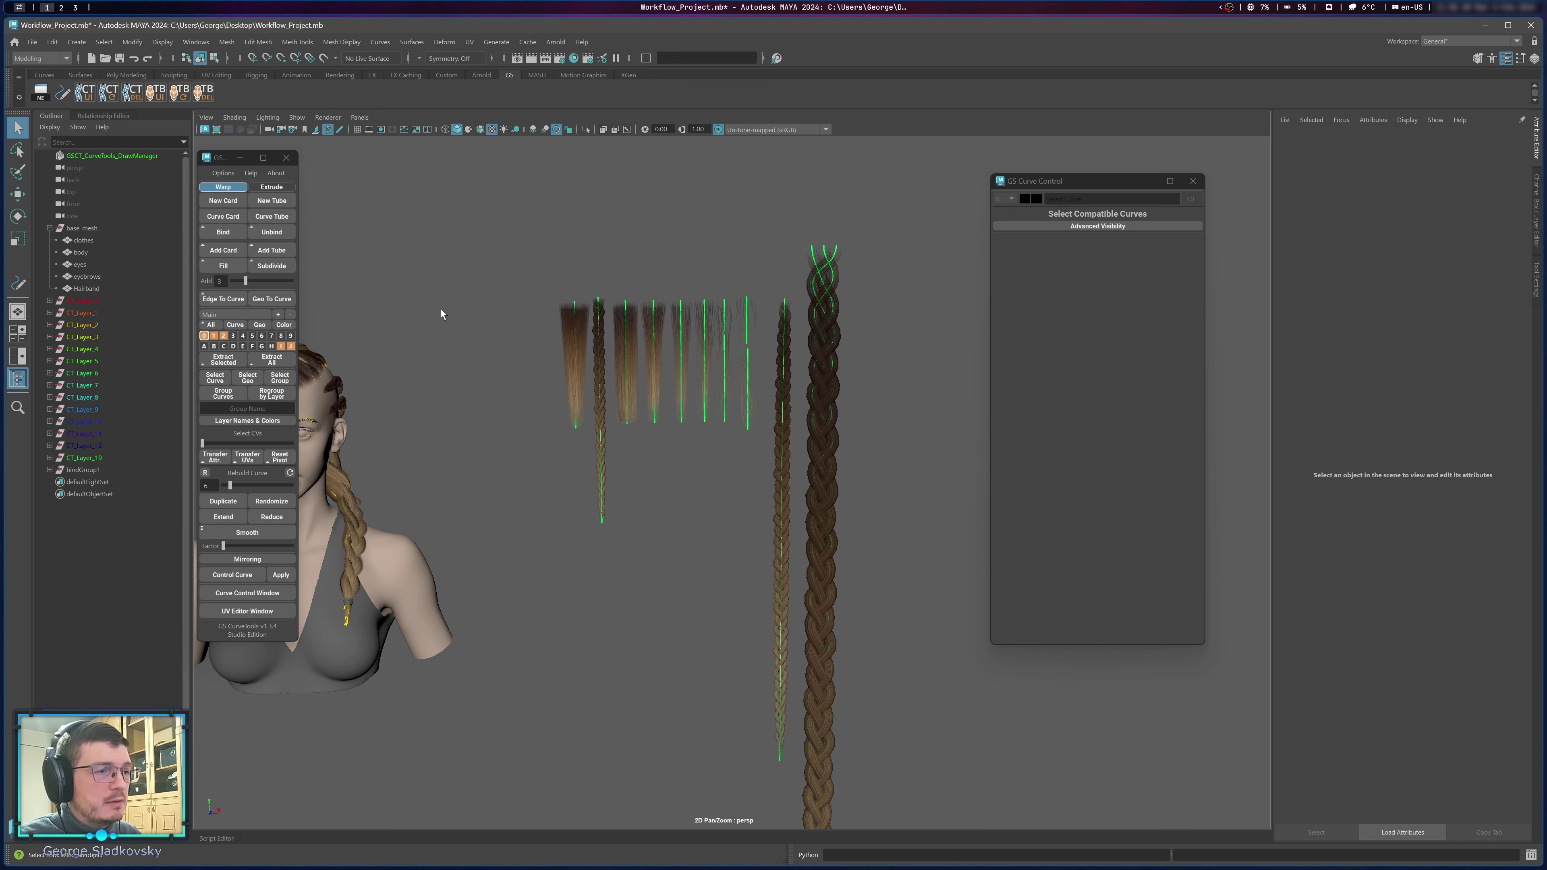
{"action": "left_click", "coordinate": [223, 173]}
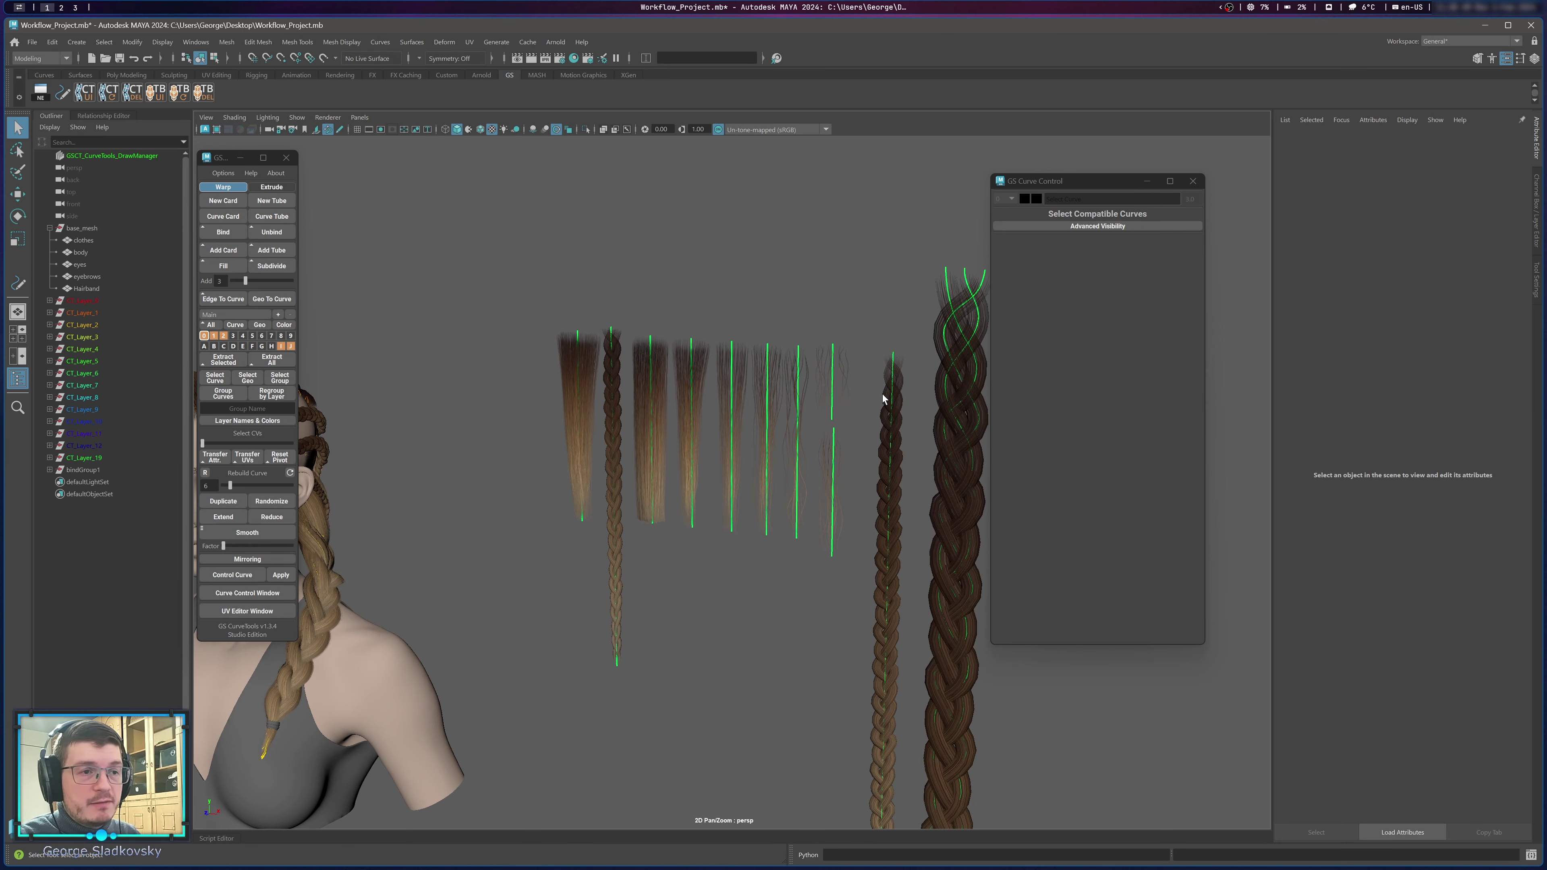
Move the bound braid beside the character's head, then delete its bind group.
{"action": "left_click", "coordinate": [883, 394]}
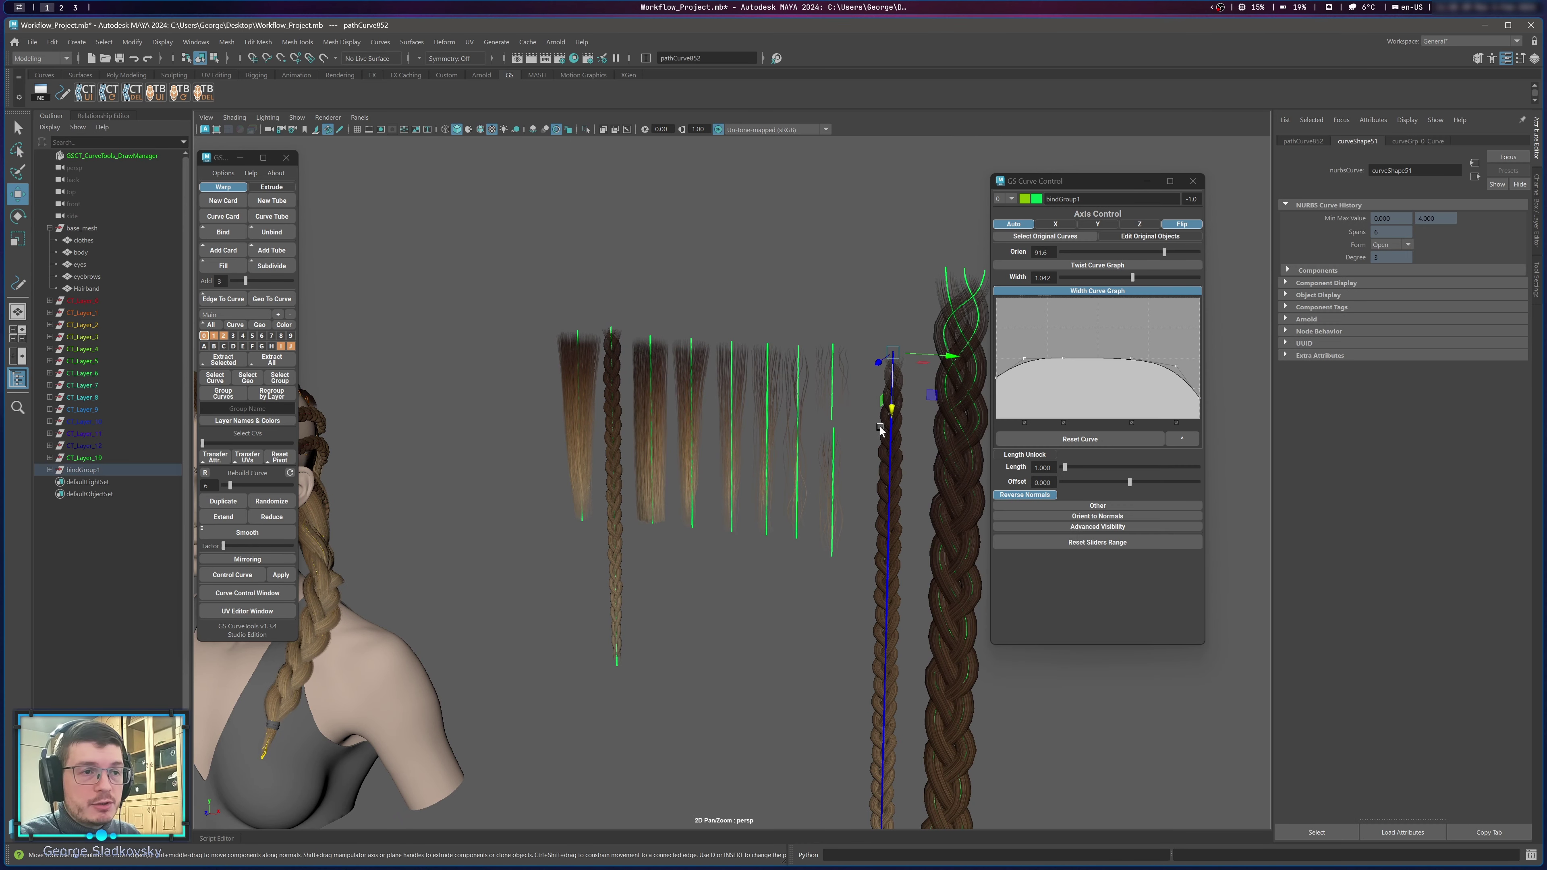
{"action": "left_click_drag", "start_coordinate": [919, 294], "coordinate": [391, 268]}
{"action": "middle_click_drag", "start_coordinate": [391, 269], "coordinate": [620, 282], "text": "alt"}
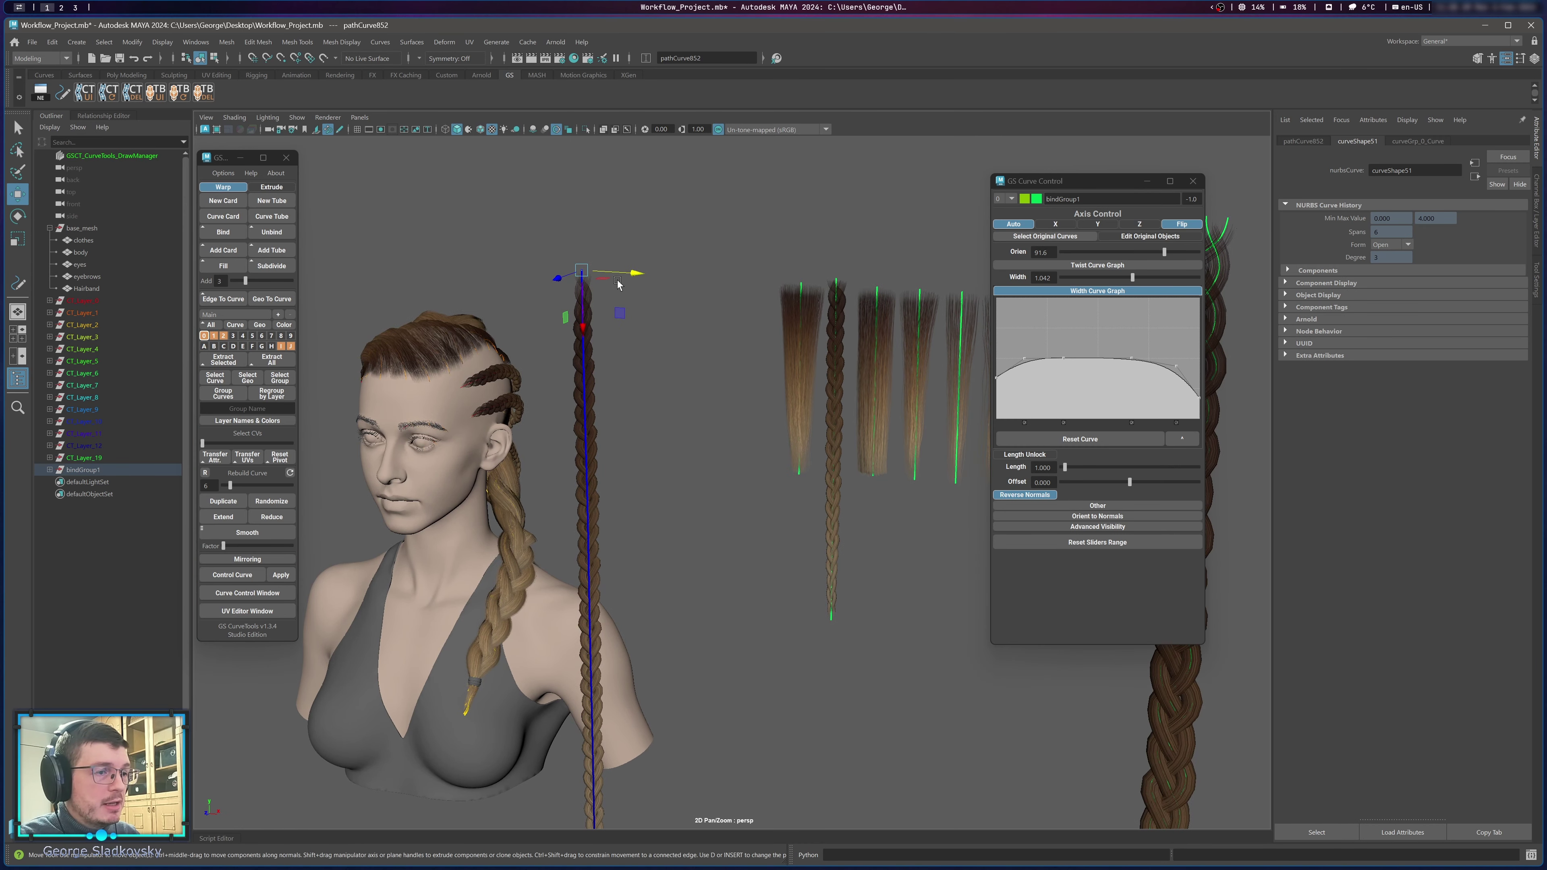
{"action": "key", "text": "Up"}
{"action": "key", "text": "Delete"}
Try moving the existing short template braid toward the character, then undo the move.
{"action": "left_click", "coordinate": [842, 369]}
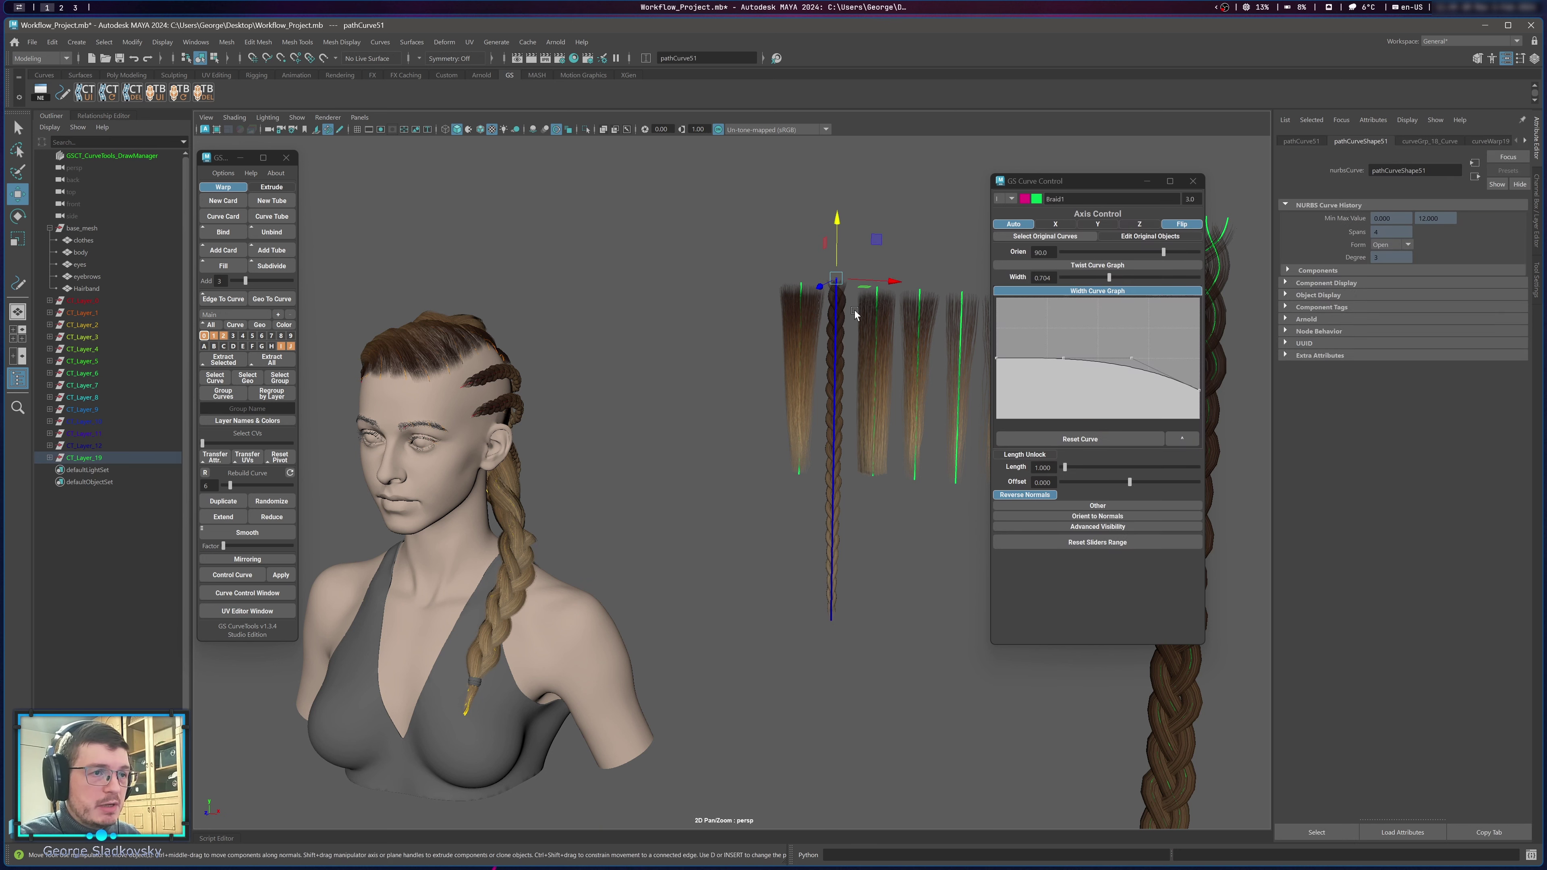
{"action": "left_click_drag", "start_coordinate": [862, 279], "coordinate": [629, 264]}
{"action": "key", "text": "ctrl+z"}
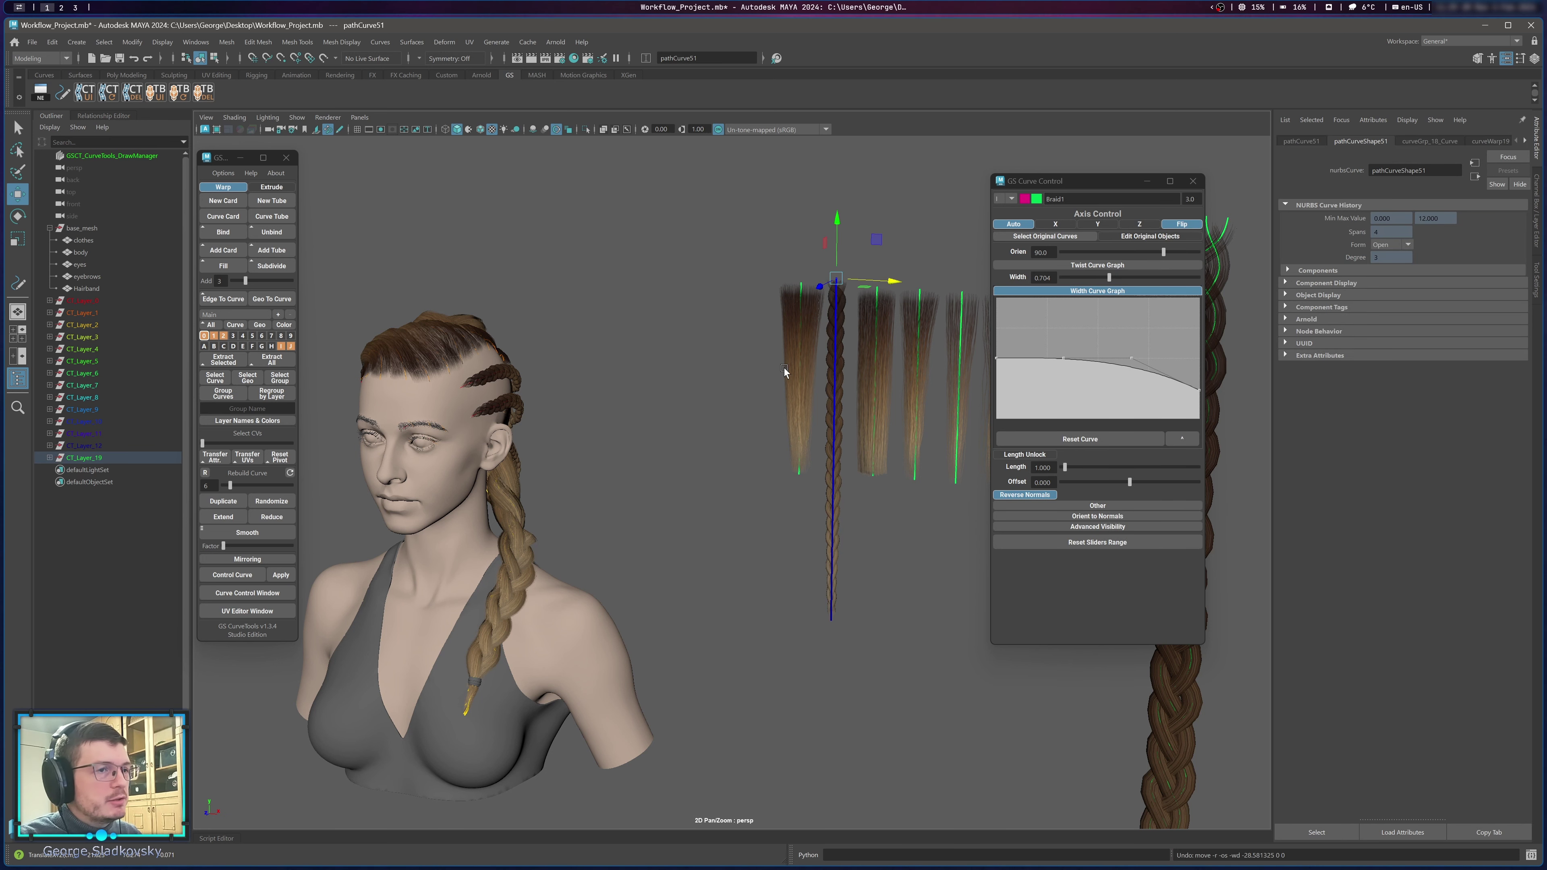
Return the short template braid from component editing to object mode and duplicate it.
{"action": "left_click", "coordinate": [883, 230]}
{"action": "left_click", "coordinate": [842, 294]}
{"action": "key", "text": "q"}
{"action": "right_click", "coordinate": [884, 231]}
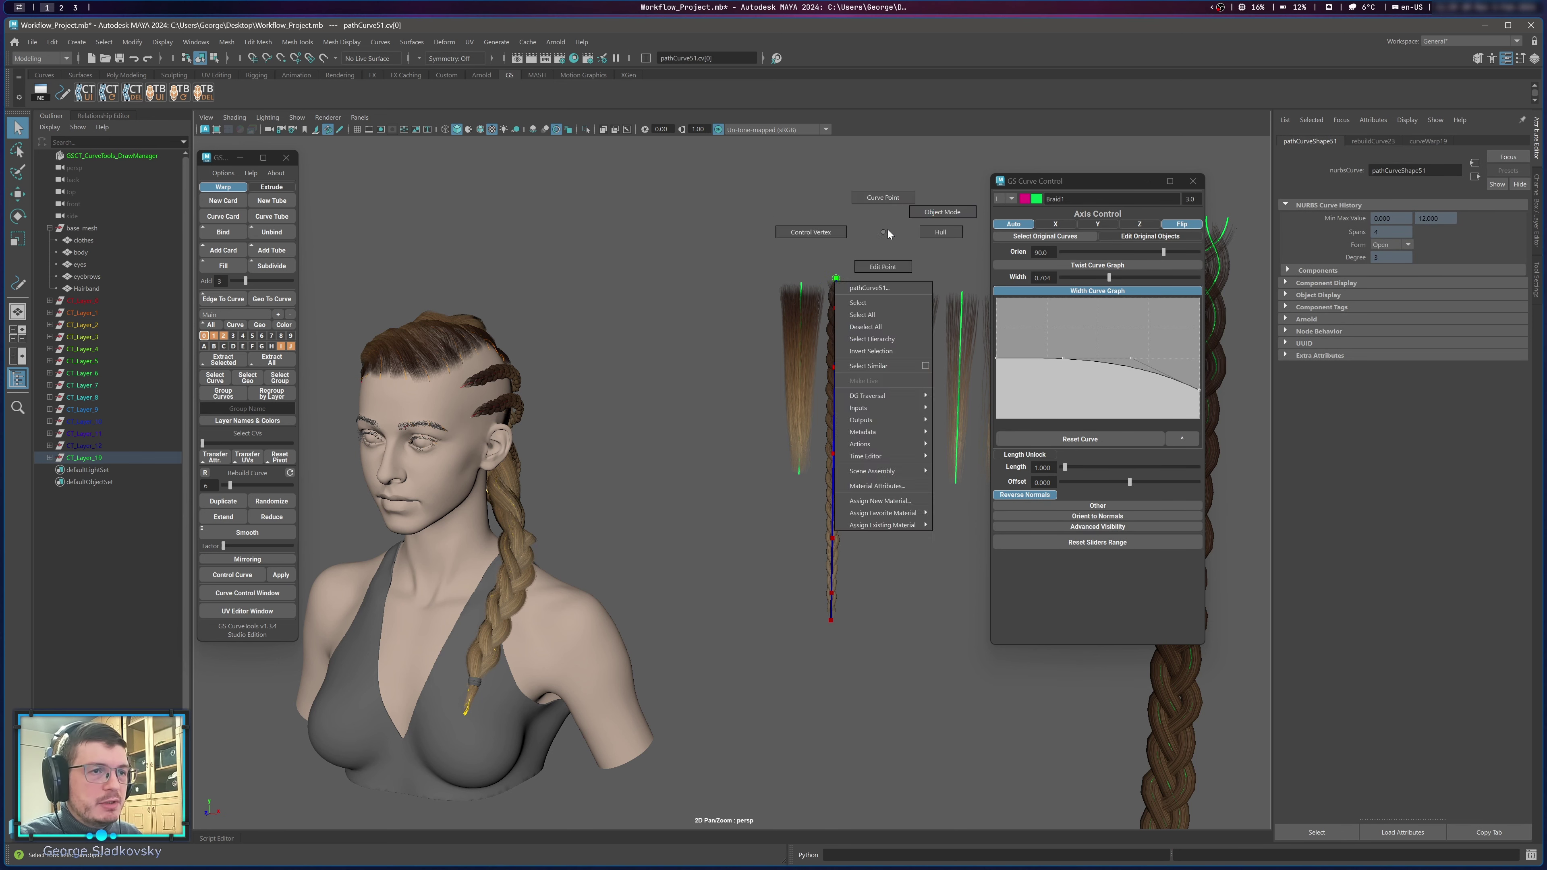
{"action": "left_click", "coordinate": [886, 231]}
{"action": "left_click", "coordinate": [828, 302]}
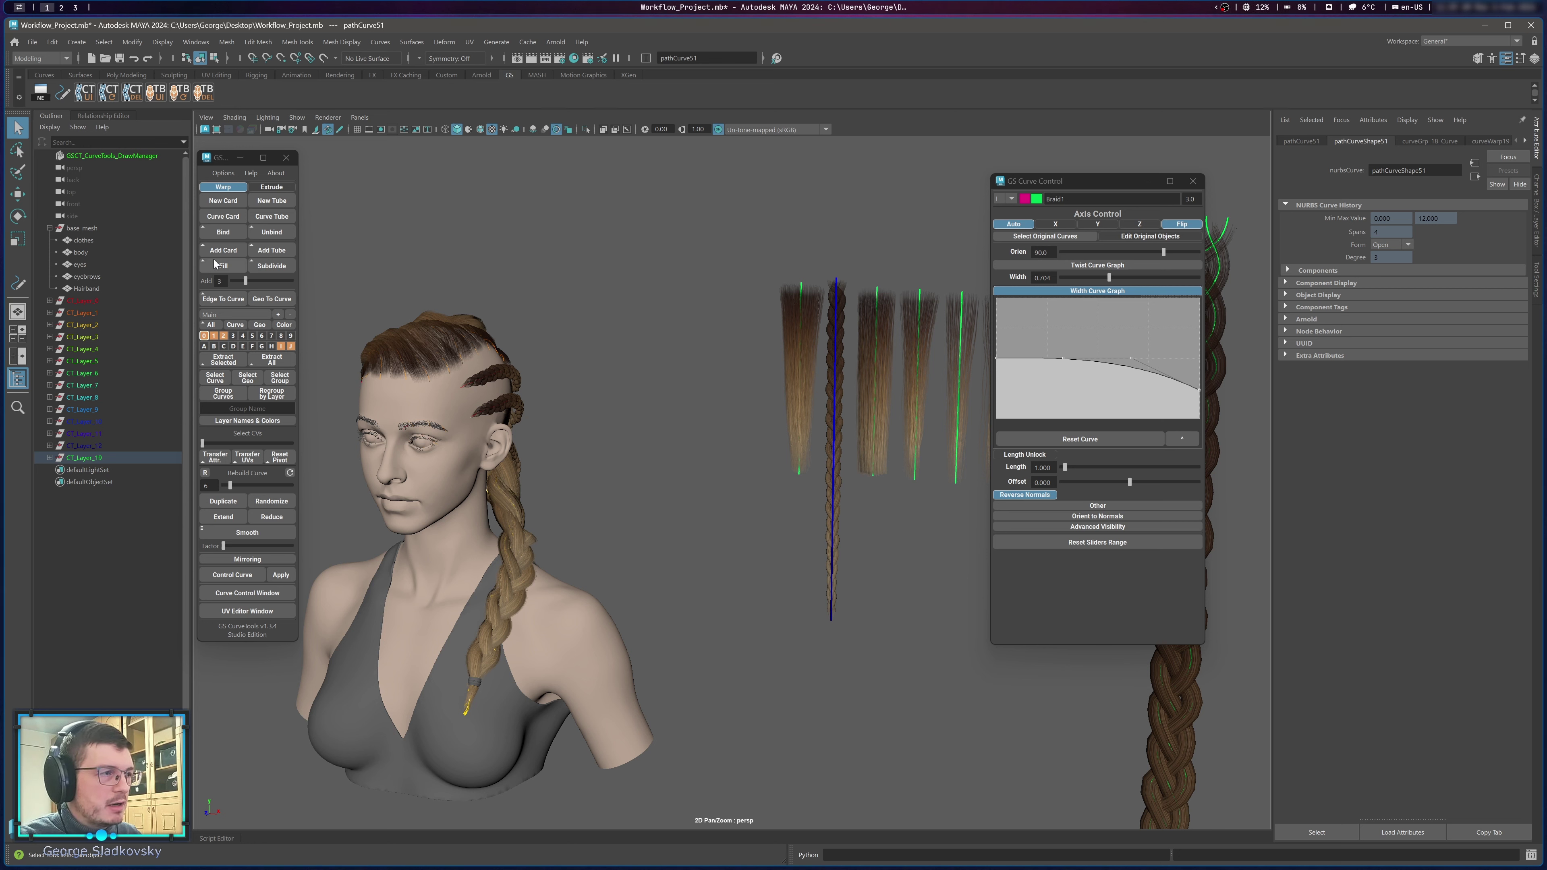
{"action": "left_click", "coordinate": [223, 500]}
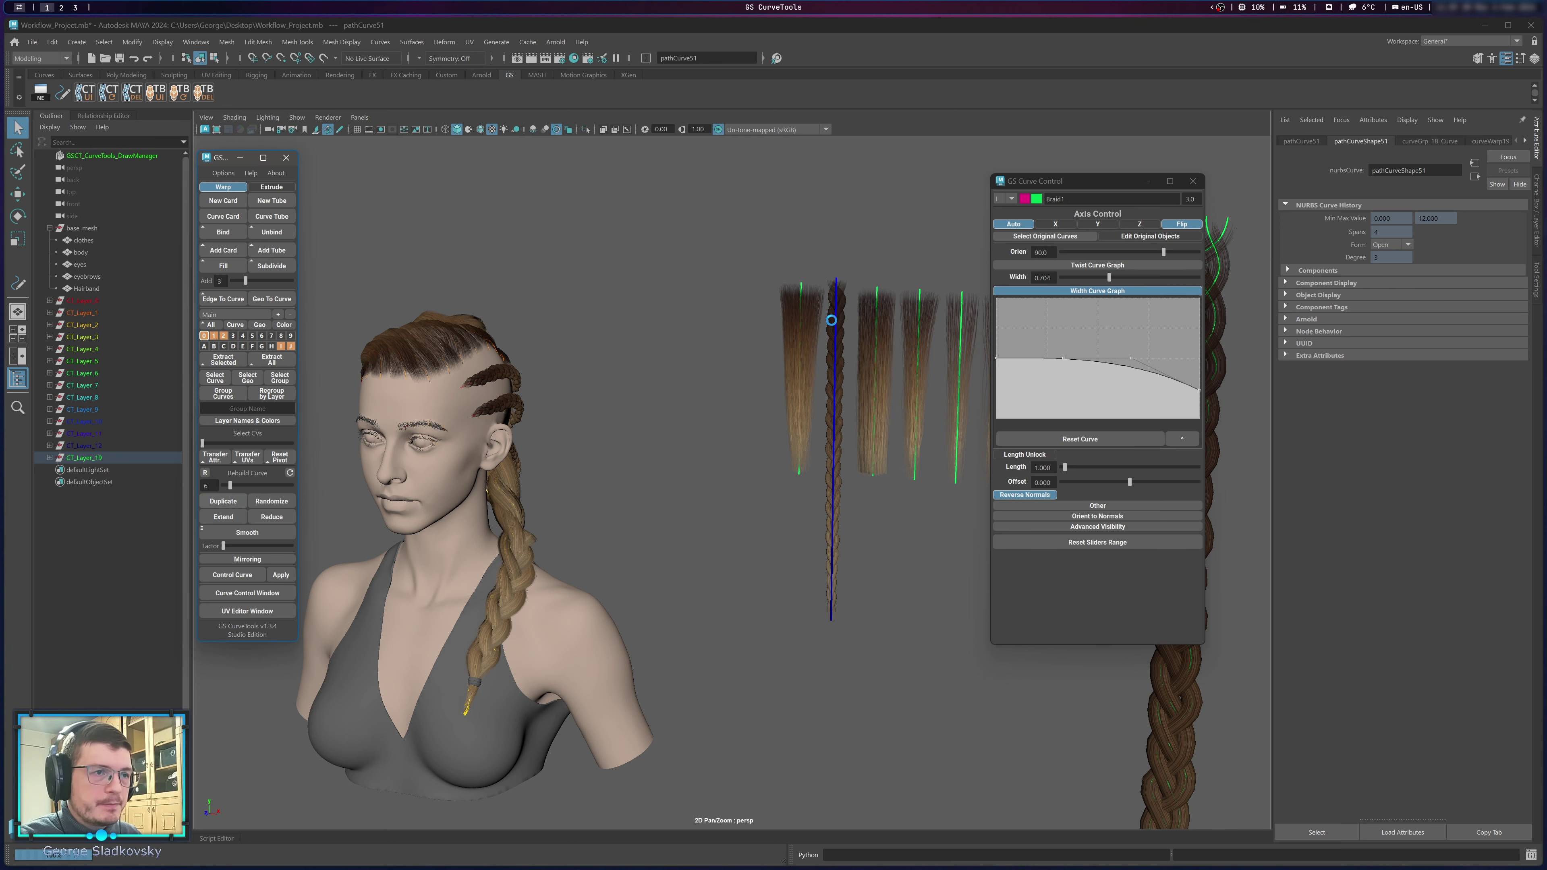
Move the duplicated braid from the templates to the side of the character's forehead.
{"action": "key", "text": "w"}
{"action": "left_click_drag", "start_coordinate": [833, 324], "coordinate": [463, 373]}
{"action": "key", "text": "f"}
{"action": "left_click_drag", "start_coordinate": [632, 370], "coordinate": [574, 394], "text": "alt"}
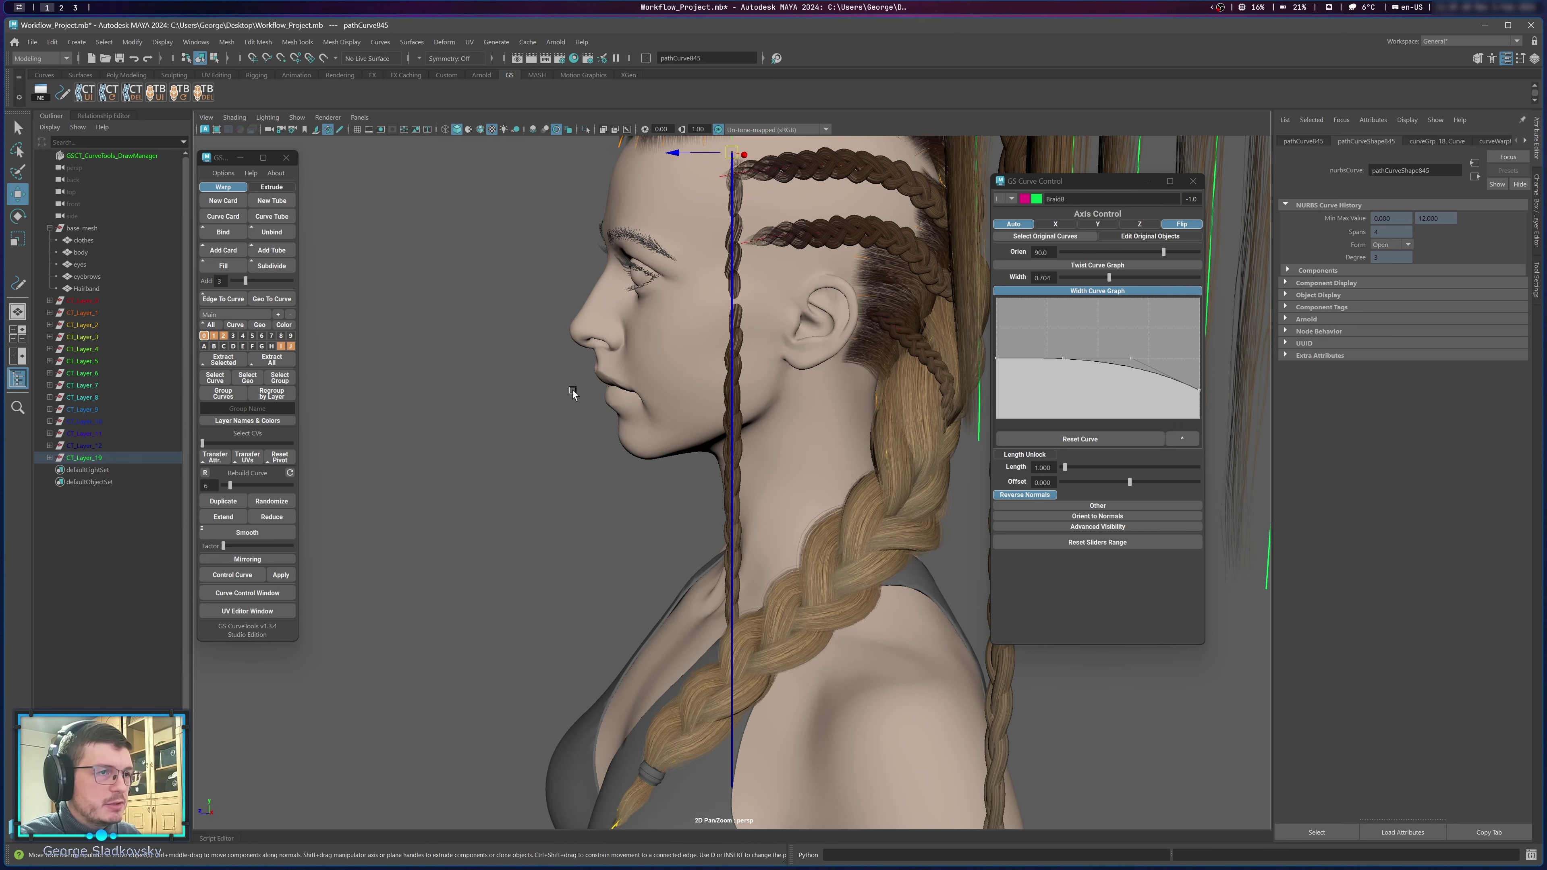
{"action": "middle_click_drag", "start_coordinate": [574, 394], "coordinate": [450, 466], "text": "alt"}
Hide curve layers I and J and deselect the duplicated braid.
{"action": "left_click", "coordinate": [290, 346], "text": "ctrl"}
{"action": "left_click", "coordinate": [280, 347], "text": "ctrl"}
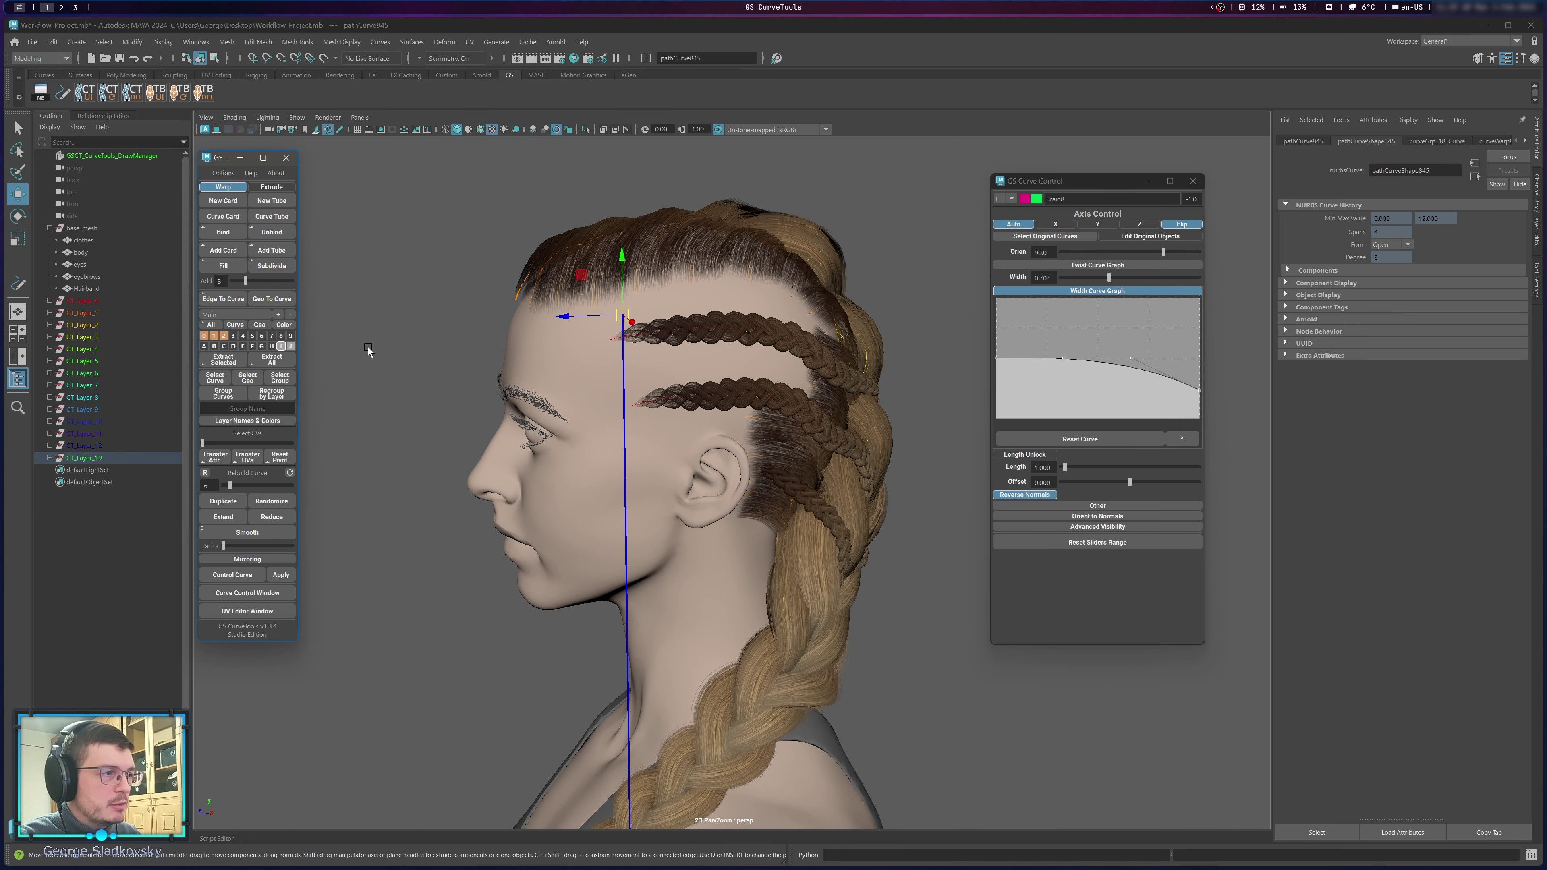
{"action": "middle_click_drag", "start_coordinate": [612, 345], "coordinate": [615, 447], "text": "alt"}
{"action": "scroll", "coordinate": [615, 447], "scroll_direction": "up", "scroll_amount": 2}
{"action": "right_click_drag", "start_coordinate": [603, 333], "coordinate": [534, 252]}
{"action": "left_click", "coordinate": [535, 252]}
{"action": "middle_click_drag", "start_coordinate": [525, 376], "coordinate": [506, 278], "text": "alt"}
{"action": "left_click_drag", "start_coordinate": [506, 278], "coordinate": [563, 372], "text": "alt"}
{"action": "left_click_drag", "start_coordinate": [609, 323], "coordinate": [829, 308], "text": "alt"}
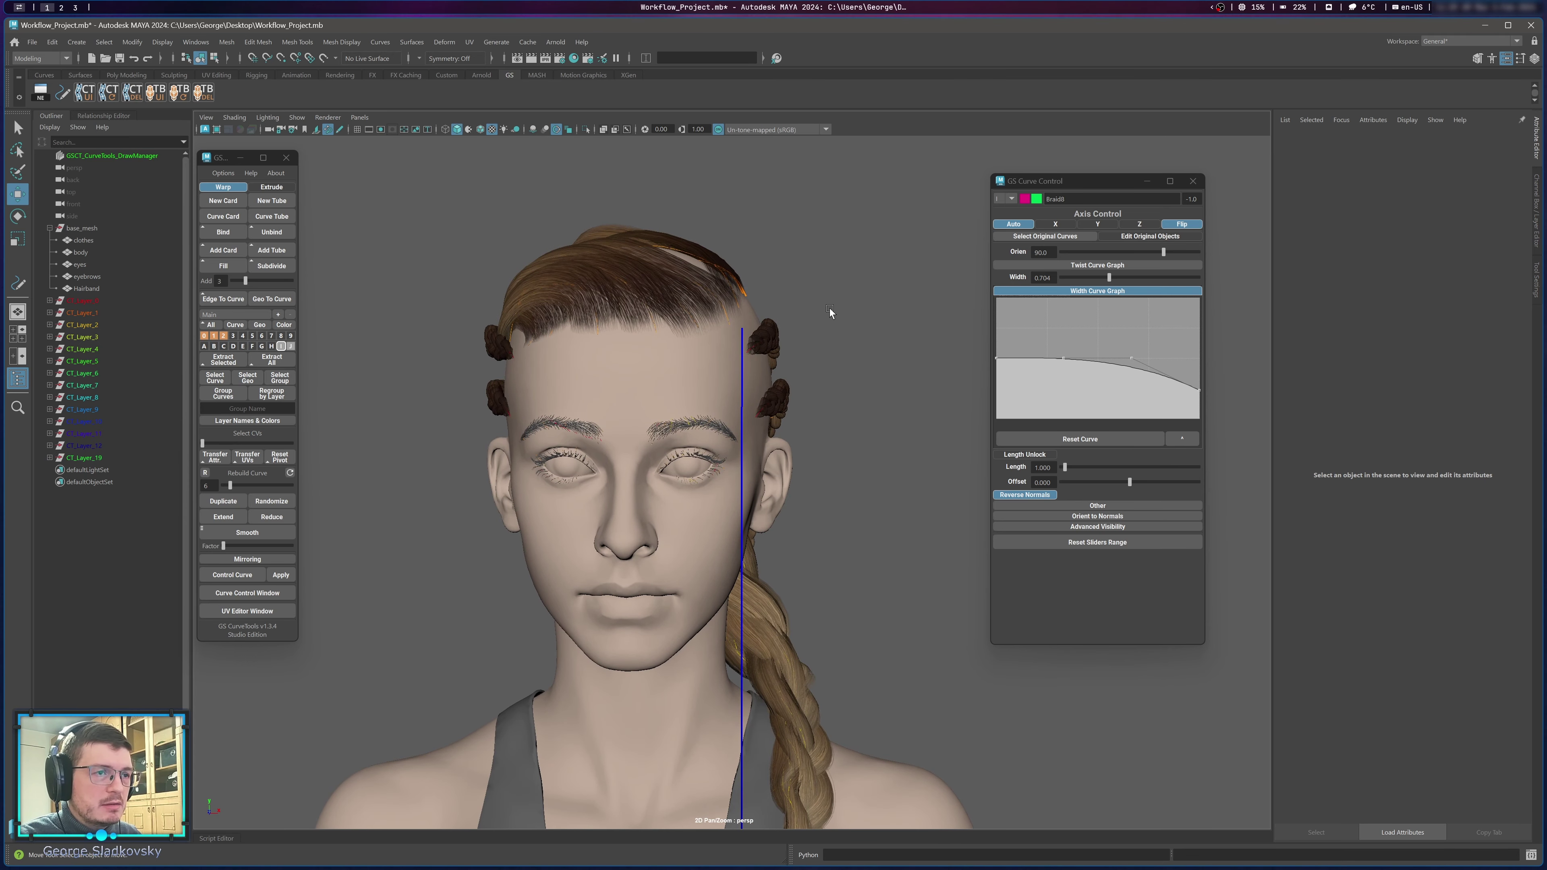
{"action": "left_click", "coordinate": [889, 279]}
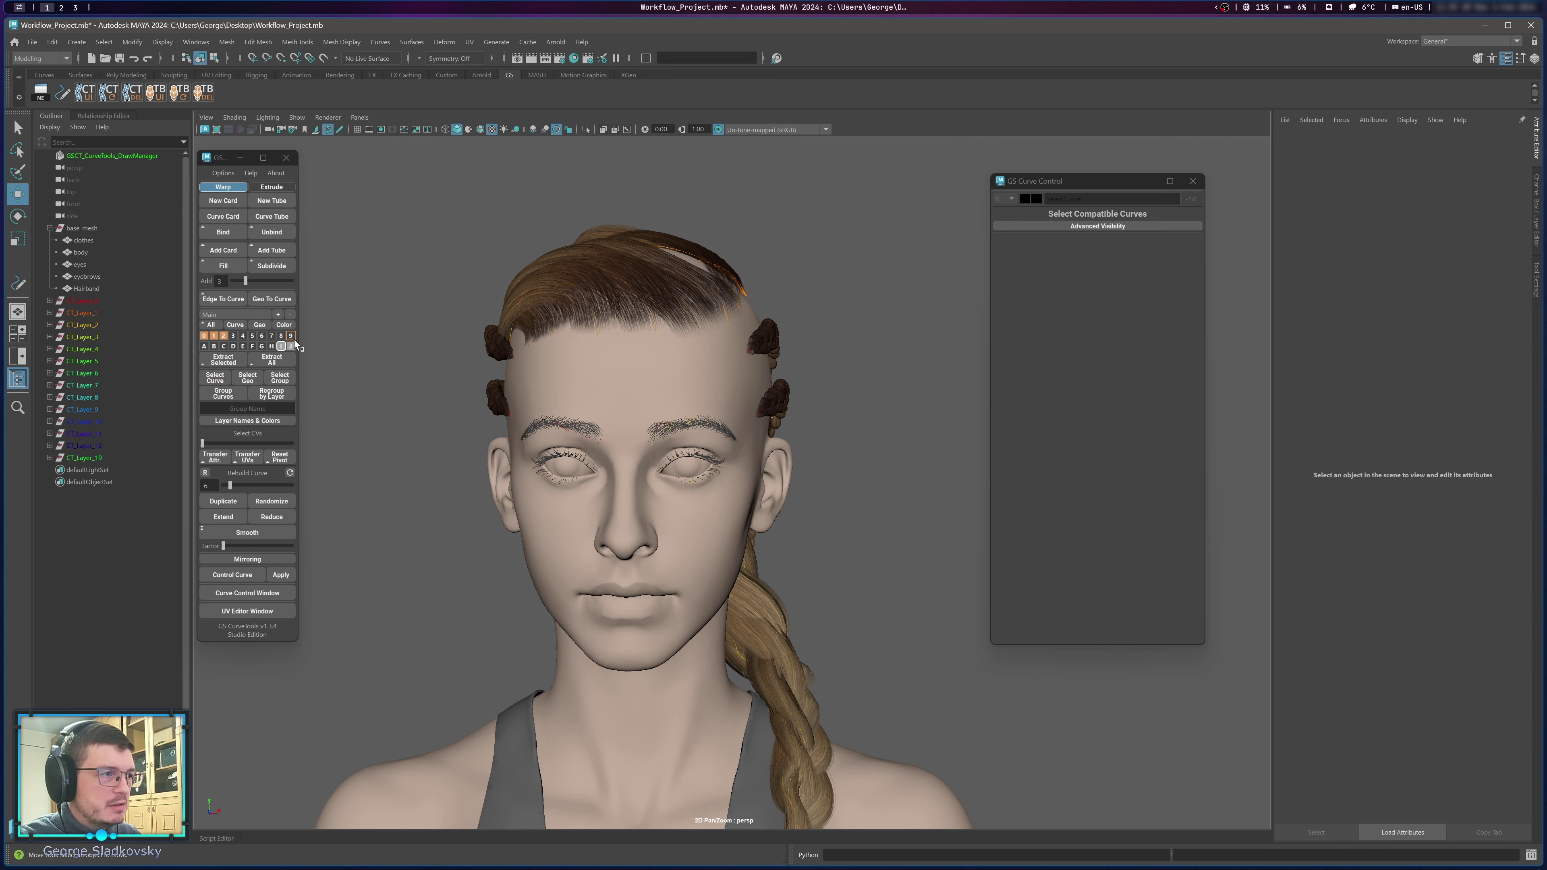
Show layer I, transfer the duplicated braid to layer H, and hide layer I.
{"action": "left_click", "coordinate": [281, 346]}
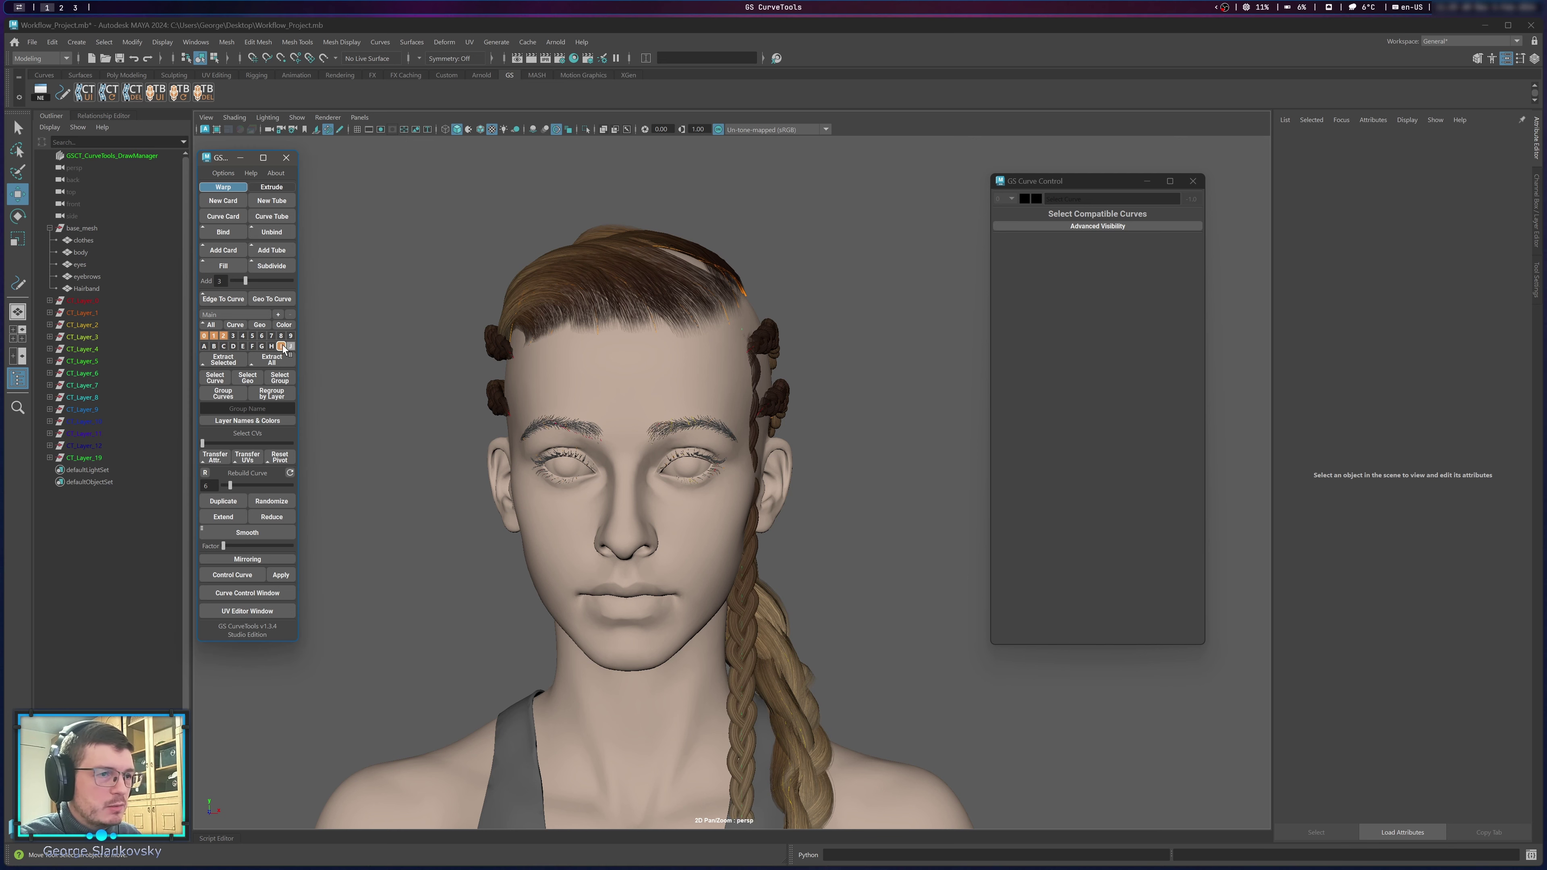
{"action": "left_click", "coordinate": [738, 617]}
{"action": "left_click", "coordinate": [740, 691]}
{"action": "left_click", "coordinate": [741, 692]}
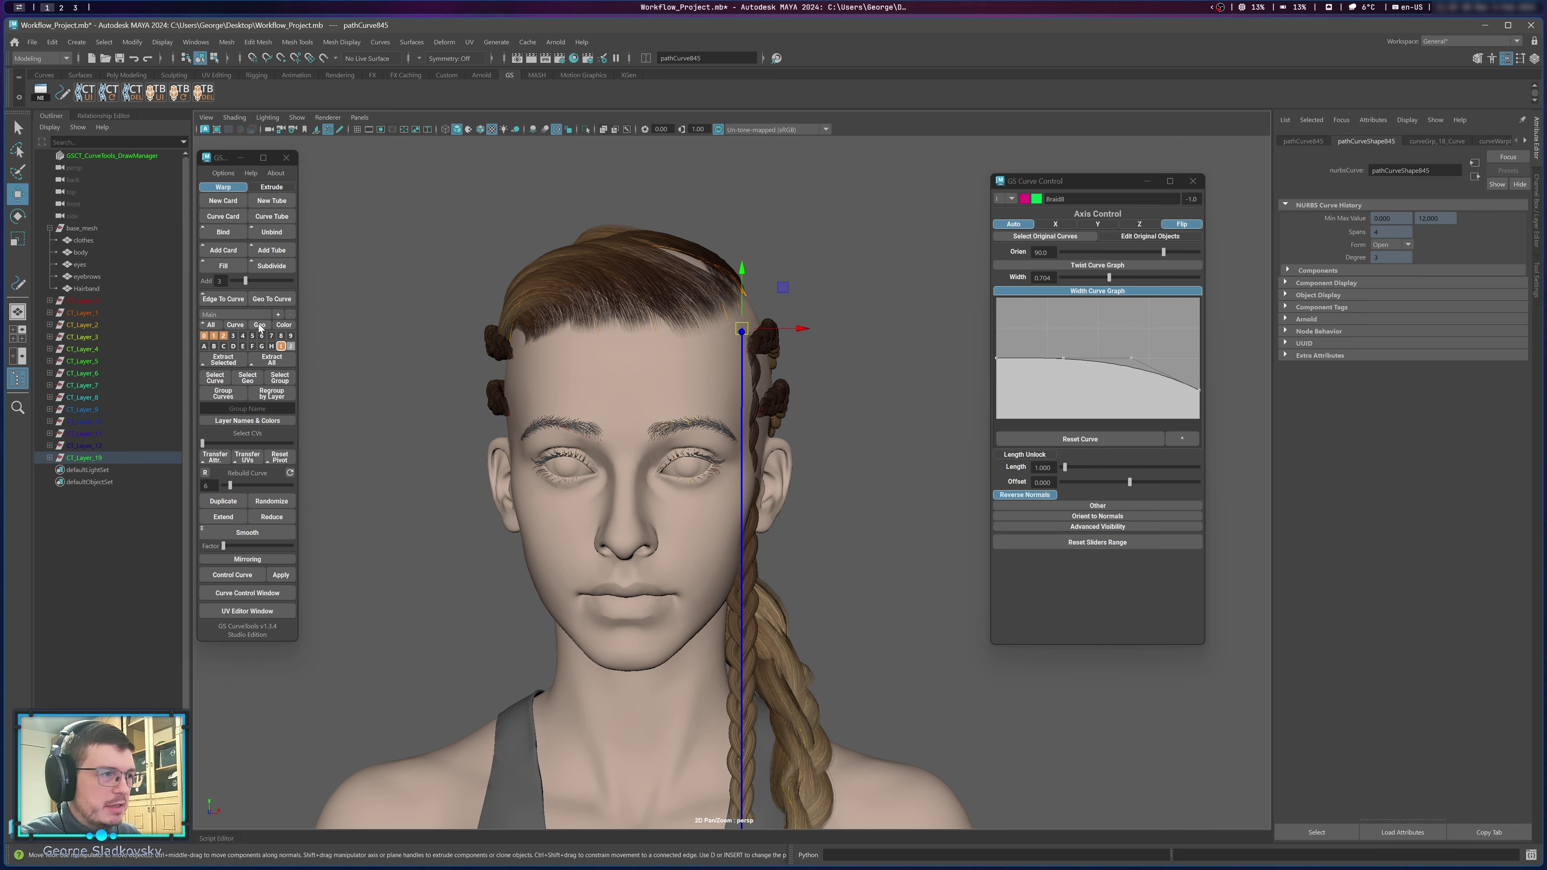
{"action": "left_click", "coordinate": [281, 346]}
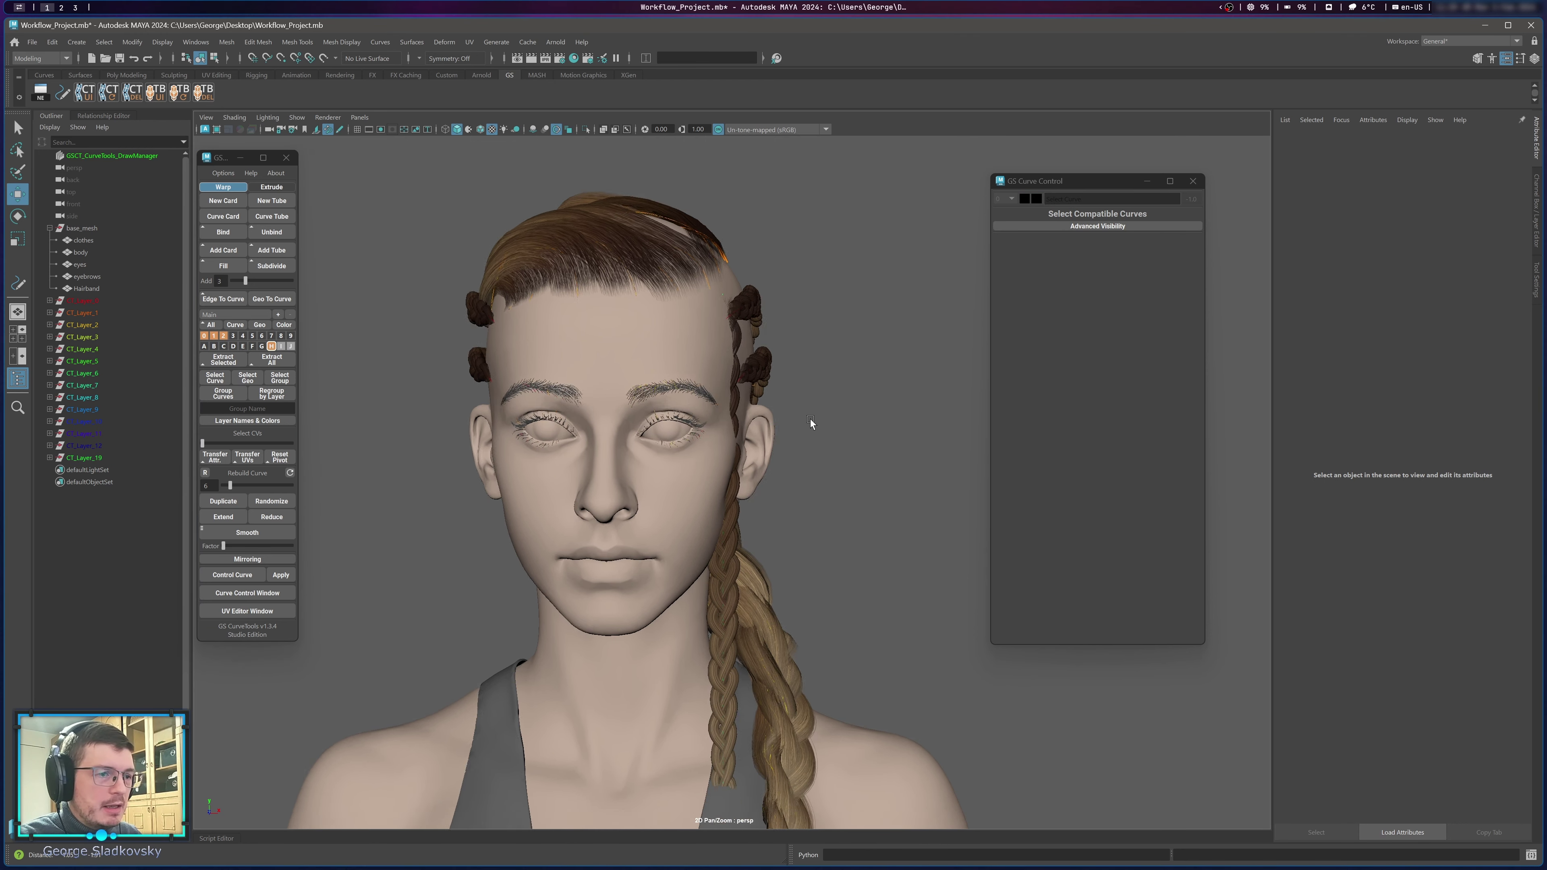
Edit the duplicated braid's control vertices, pulling the upper ones along the topmost side braid toward the back of the head.
{"action": "left_click_drag", "start_coordinate": [810, 418], "coordinate": [693, 581], "text": "alt"}
{"action": "left_click", "coordinate": [689, 580]}
{"action": "left_click_drag", "start_coordinate": [890, 474], "coordinate": [615, 420], "text": "alt"}
{"action": "key", "text": "F8"}
{"action": "left_click", "coordinate": [719, 282]}
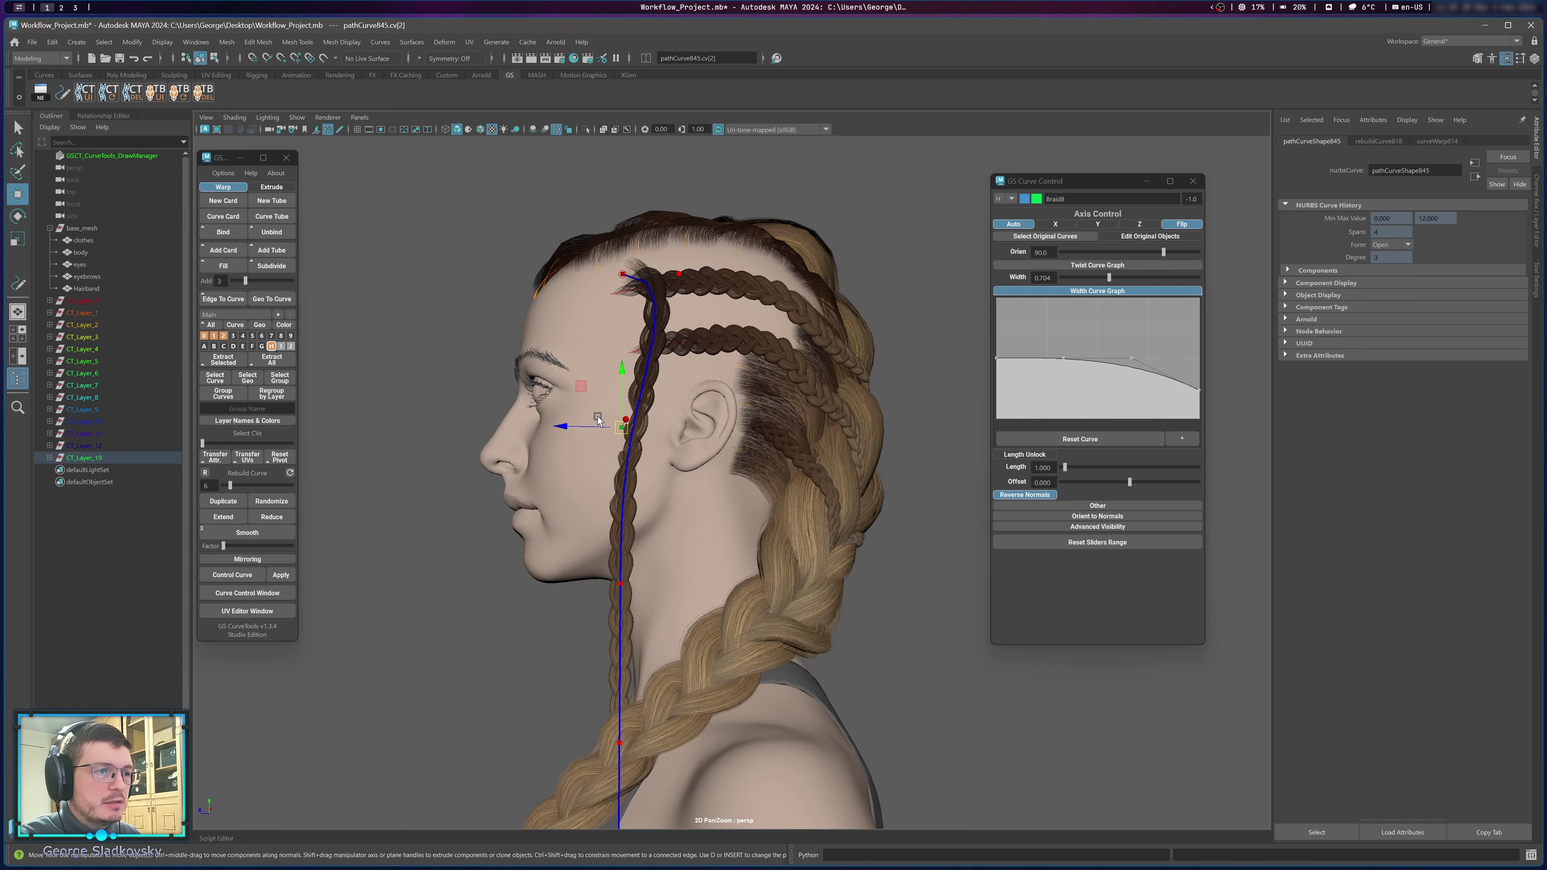
{"action": "left_click", "coordinate": [880, 374]}
{"action": "left_click_drag", "start_coordinate": [881, 370], "coordinate": [914, 337]}
Move the duplicated braid's middle control vertex behind the neck and raise its lower end to just below the ear.
{"action": "left_click_drag", "start_coordinate": [482, 518], "coordinate": [777, 547]}
{"action": "left_click_drag", "start_coordinate": [582, 584], "coordinate": [787, 584]}
{"action": "middle_click_drag", "start_coordinate": [812, 638], "coordinate": [810, 515], "text": "alt"}
{"action": "left_click_drag", "start_coordinate": [810, 517], "coordinate": [818, 527], "text": "alt"}
{"action": "left_click_drag", "start_coordinate": [530, 580], "coordinate": [741, 829]}
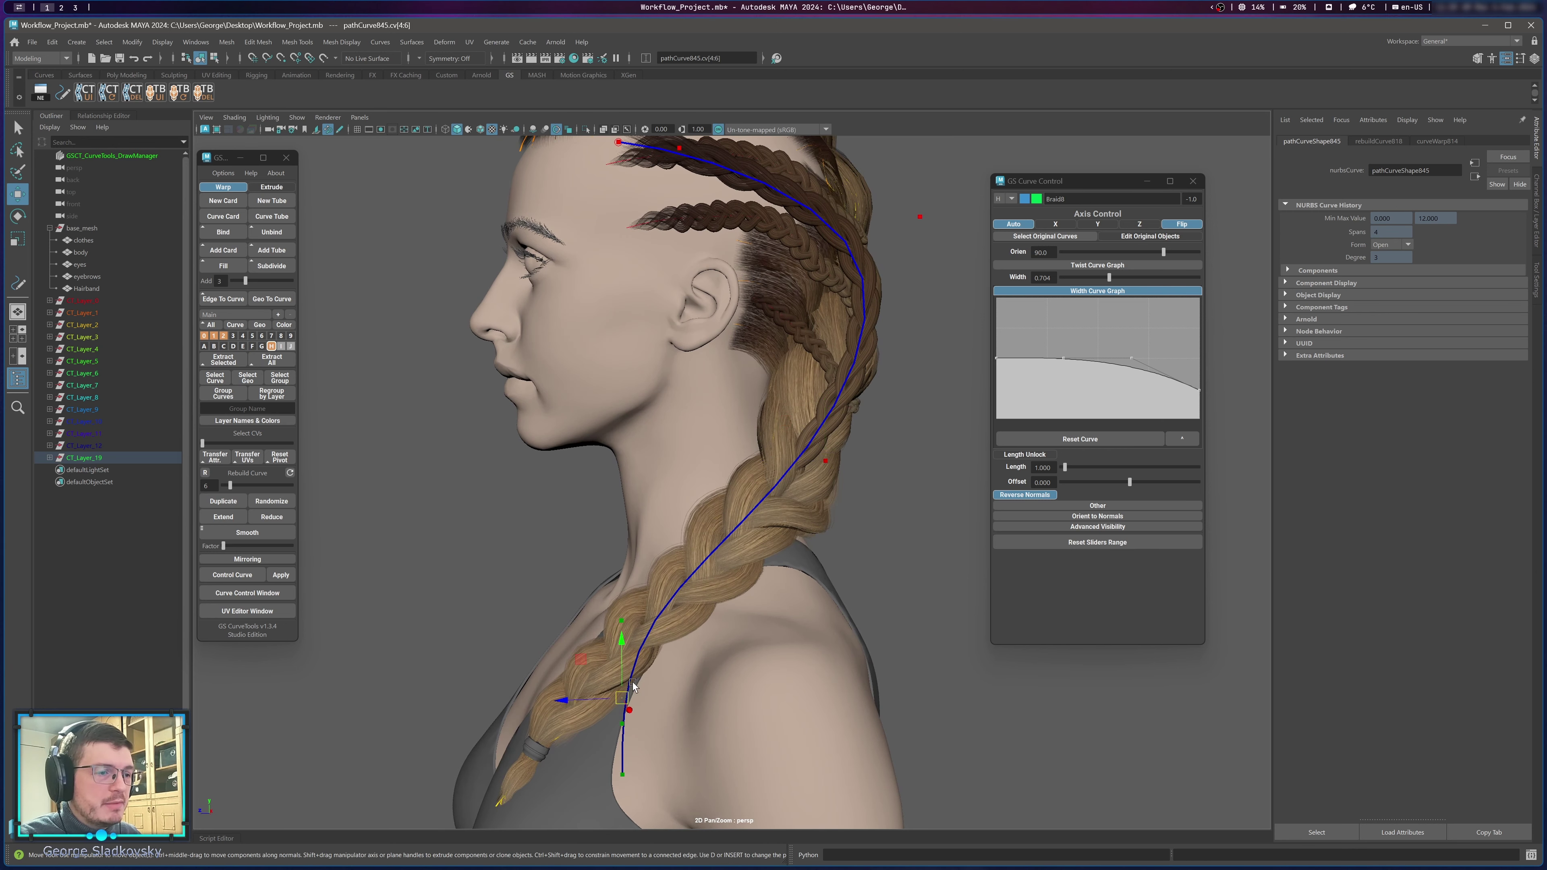
{"action": "left_click_drag", "start_coordinate": [629, 684], "coordinate": [746, 386]}
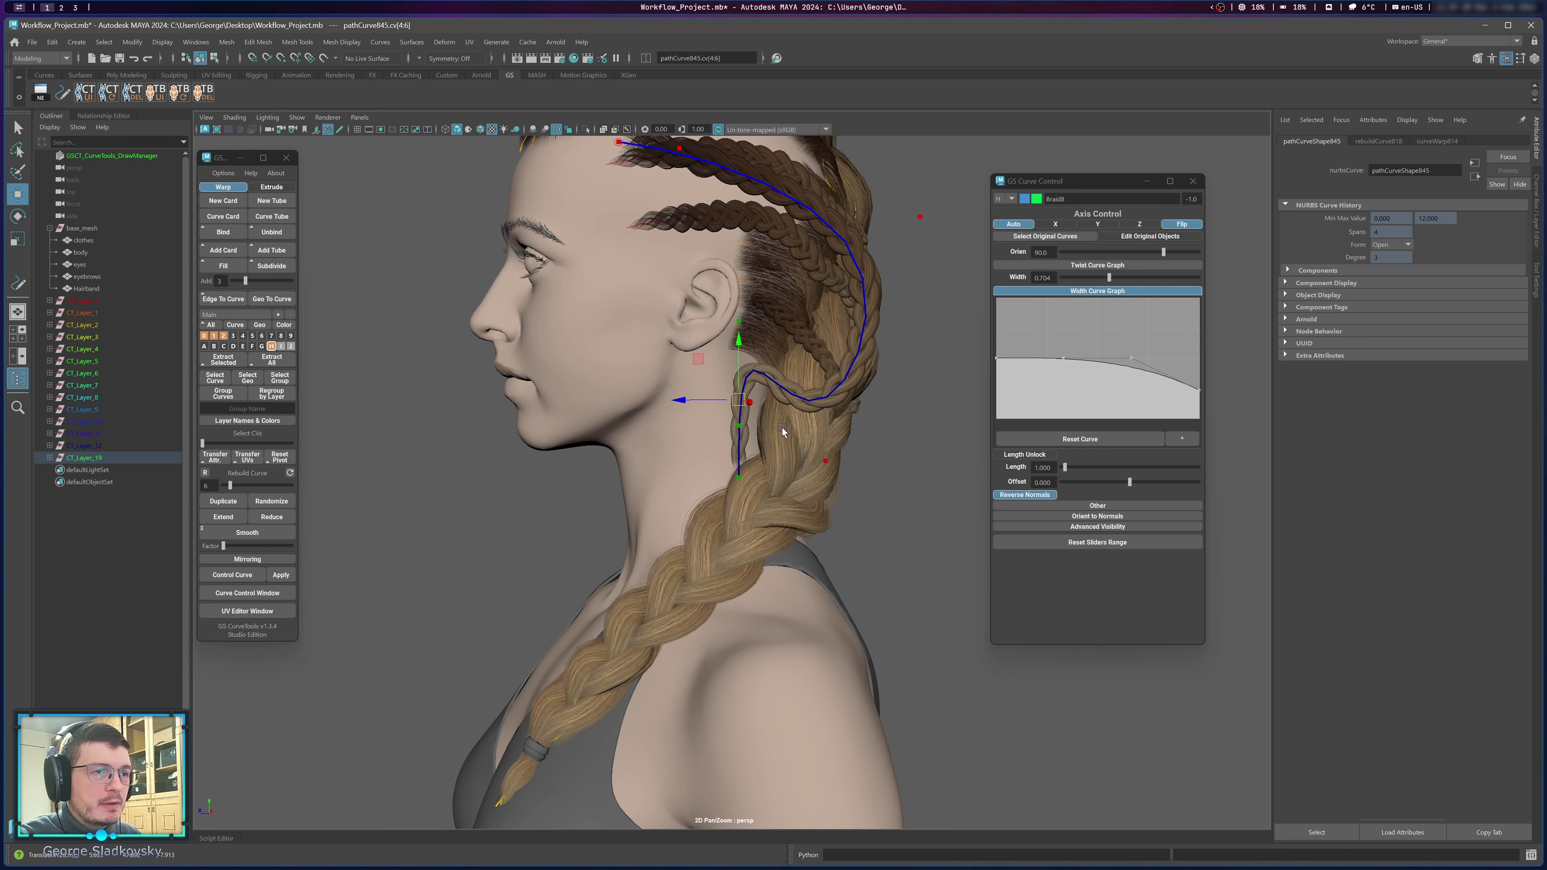
Raise the duplicated braid's control vertex behind the ear and leave vertex editing.
{"action": "middle_click_drag", "start_coordinate": [782, 426], "coordinate": [743, 565], "text": "alt"}
{"action": "left_click_drag", "start_coordinate": [743, 565], "coordinate": [816, 657], "text": "alt"}
{"action": "left_click", "coordinate": [771, 600]}
{"action": "left_click_drag", "start_coordinate": [772, 600], "coordinate": [780, 511]}
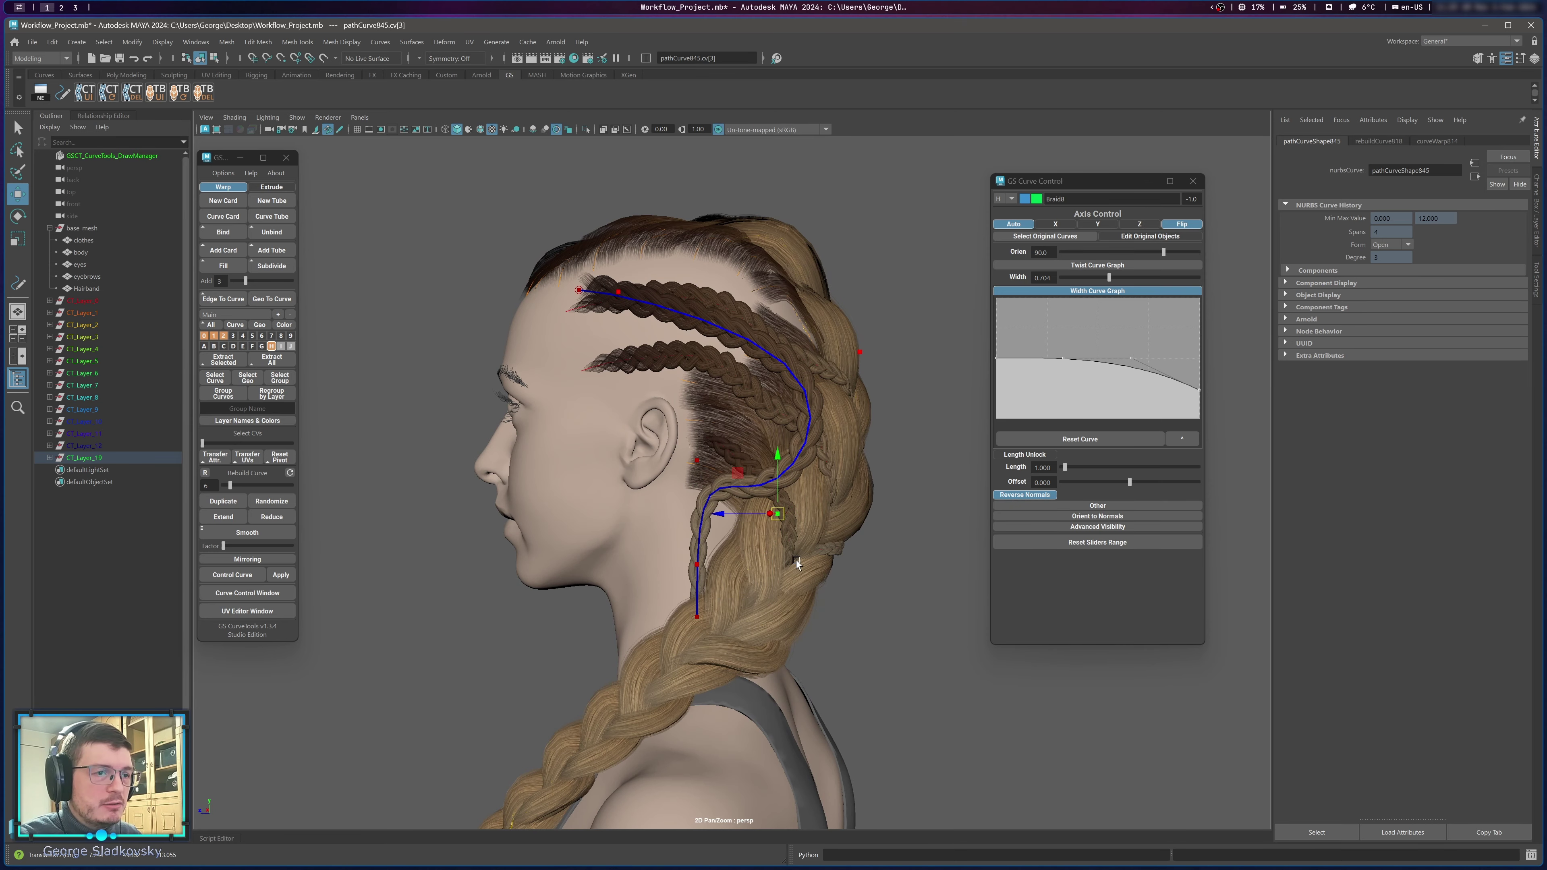
{"action": "key", "text": "q"}
{"action": "left_click", "coordinate": [934, 595]}
Pull the duplicated braid's outward-bulging control vertex in toward the back of the head.
{"action": "left_click_drag", "start_coordinate": [806, 457], "coordinate": [893, 447], "text": "alt"}
{"action": "left_click", "coordinate": [960, 377]}
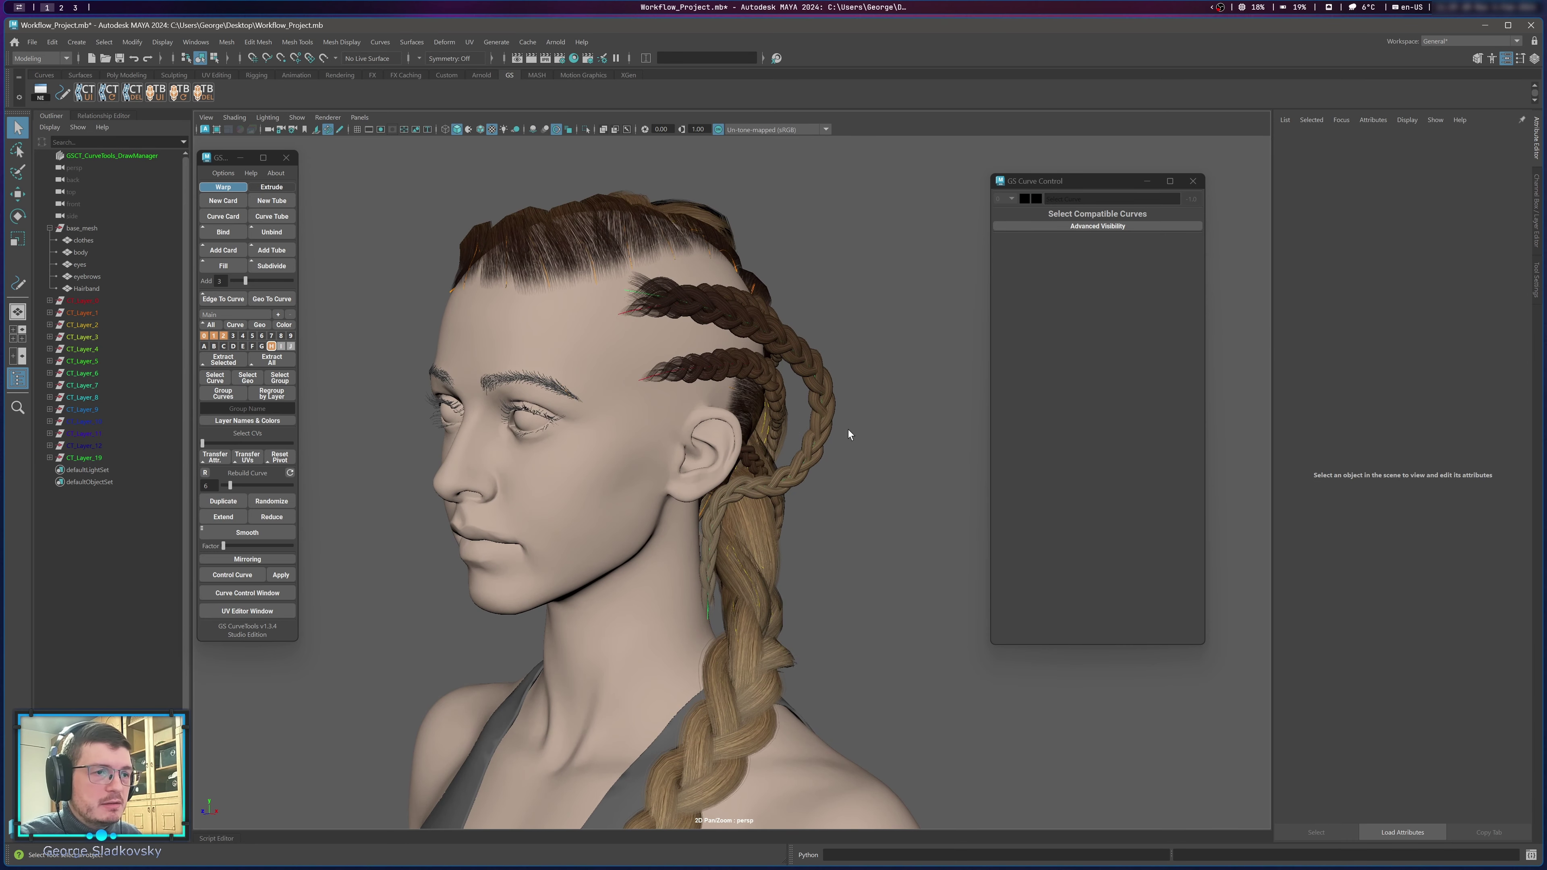
{"action": "left_click", "coordinate": [819, 407]}
{"action": "right_click_drag", "start_coordinate": [863, 402], "coordinate": [816, 403]}
{"action": "left_click_drag", "start_coordinate": [828, 323], "coordinate": [917, 473]}
{"action": "key", "text": "w"}
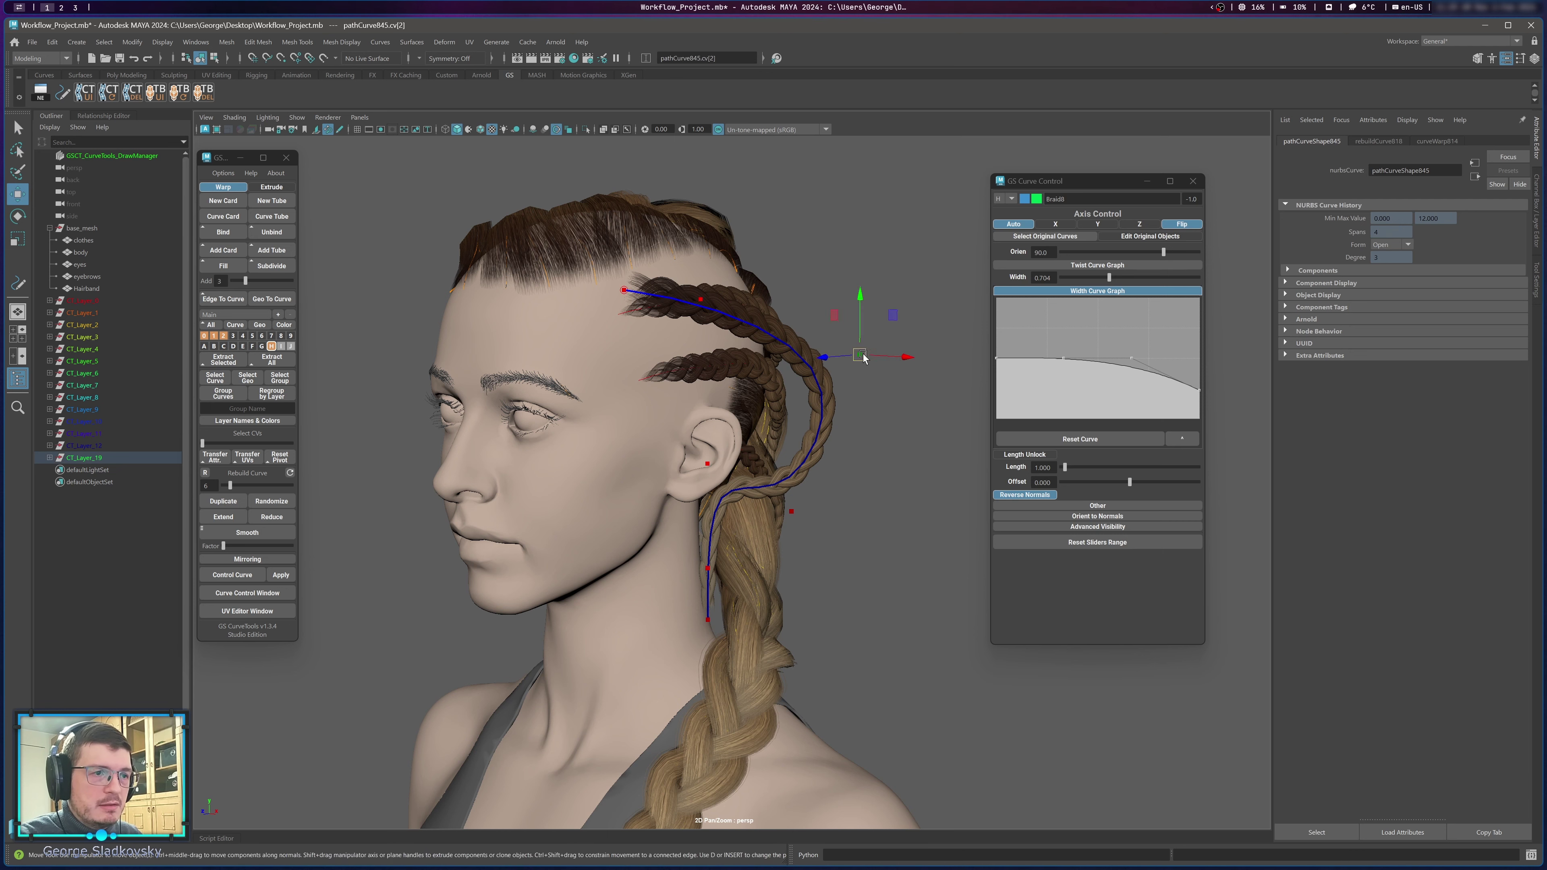
{"action": "left_click_drag", "start_coordinate": [862, 356], "coordinate": [807, 350]}
Select the two control vertices at the duplicated braid's root and check how the braid follows the head.
{"action": "left_click_drag", "start_coordinate": [890, 402], "coordinate": [801, 420], "text": "alt"}
{"action": "middle_click_drag", "start_coordinate": [576, 326], "coordinate": [573, 433], "text": "alt"}
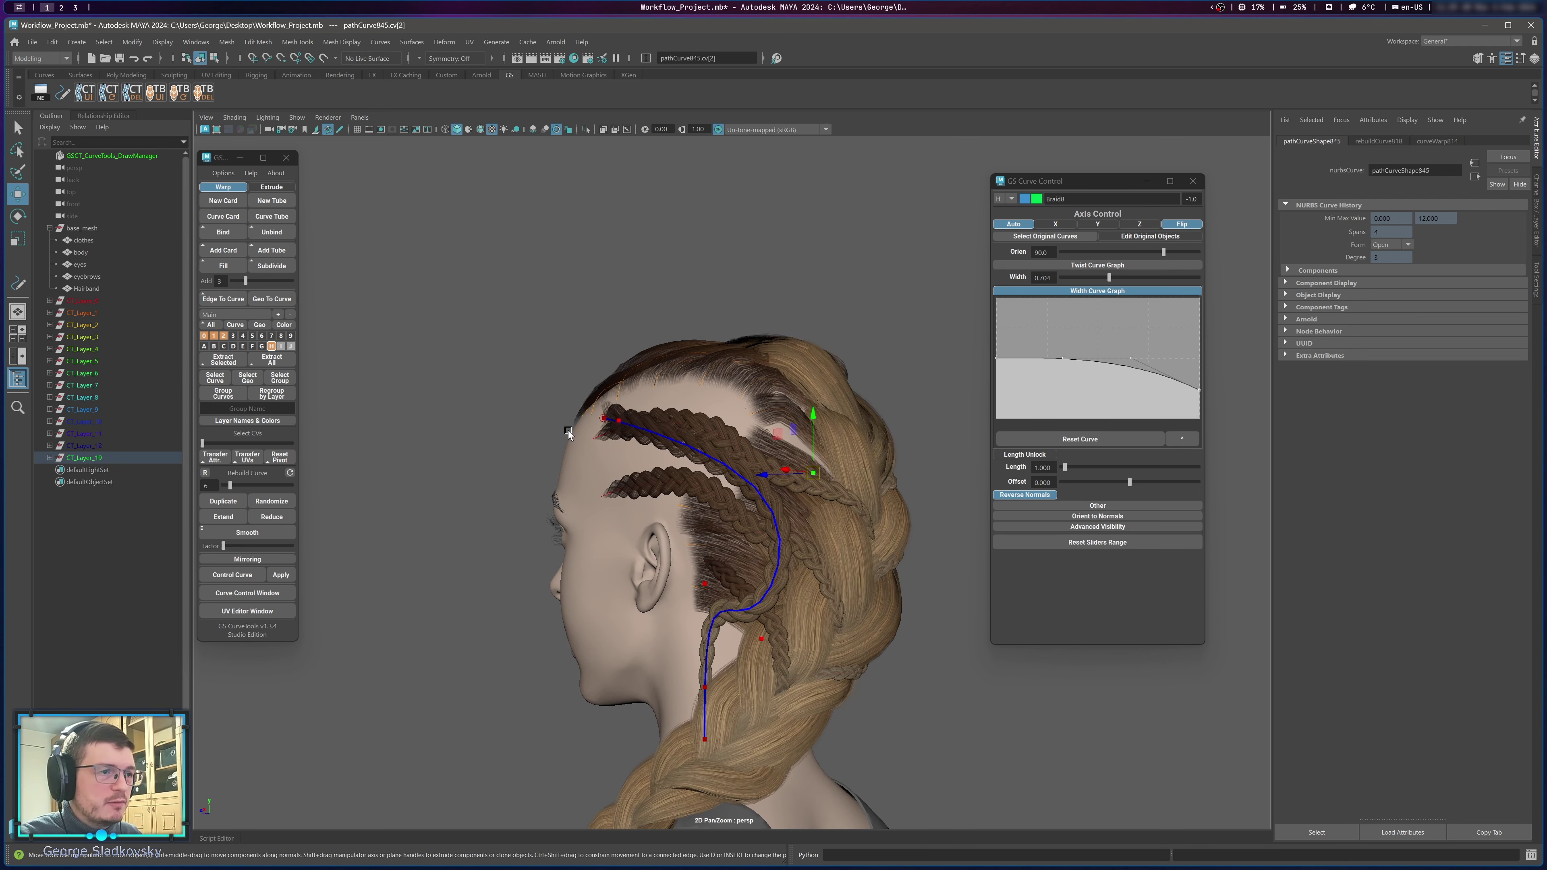
{"action": "left_click_drag", "start_coordinate": [578, 395], "coordinate": [758, 496]}
{"action": "left_click_drag", "start_coordinate": [778, 382], "coordinate": [874, 358], "text": "alt"}
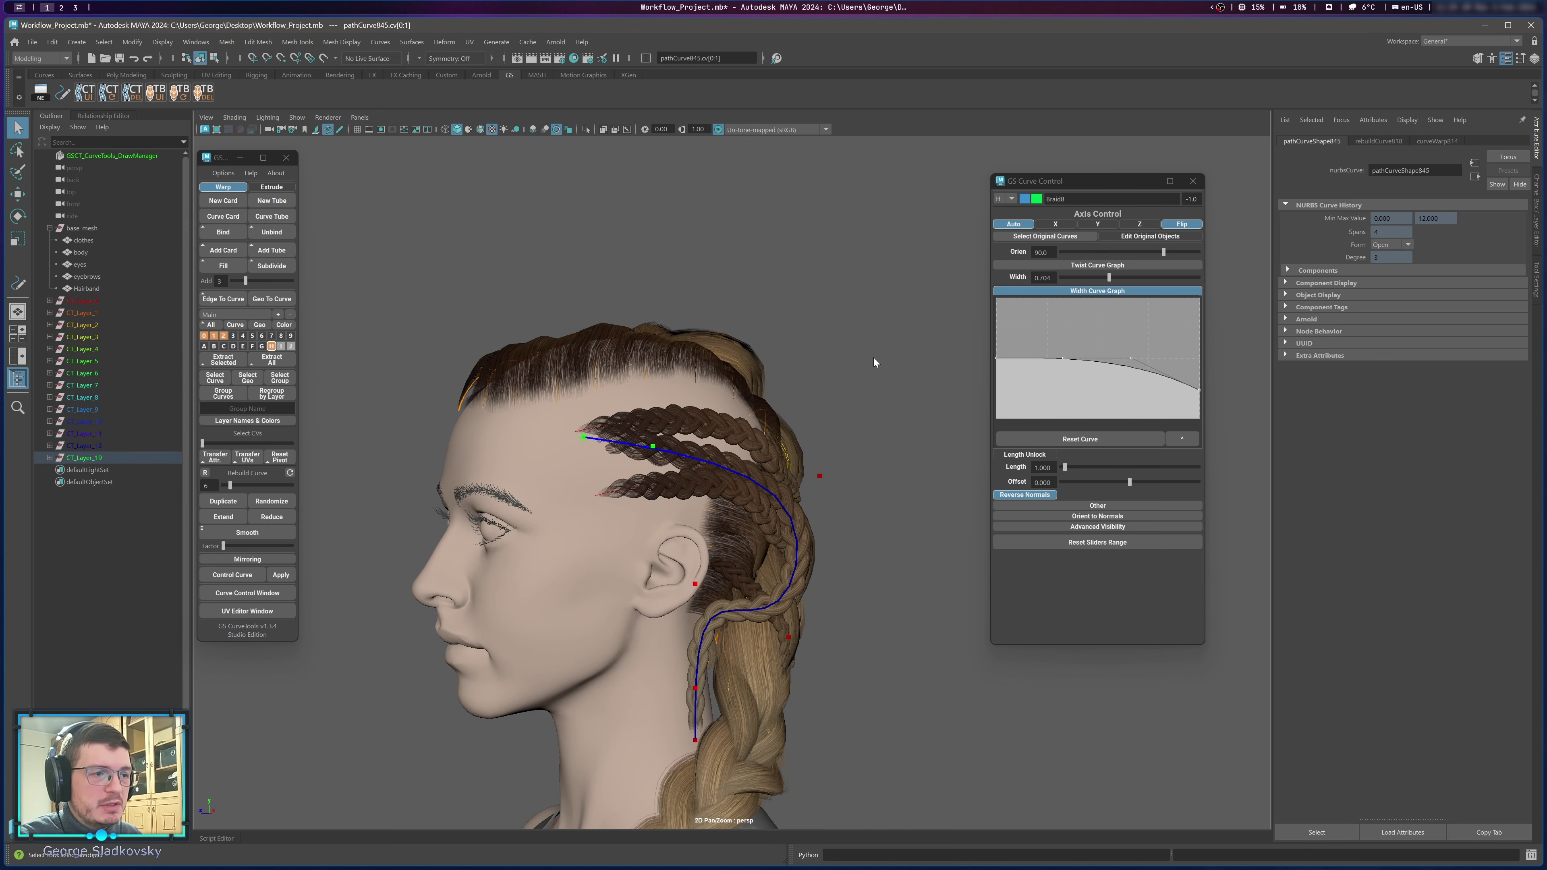
{"action": "left_click", "coordinate": [897, 471]}
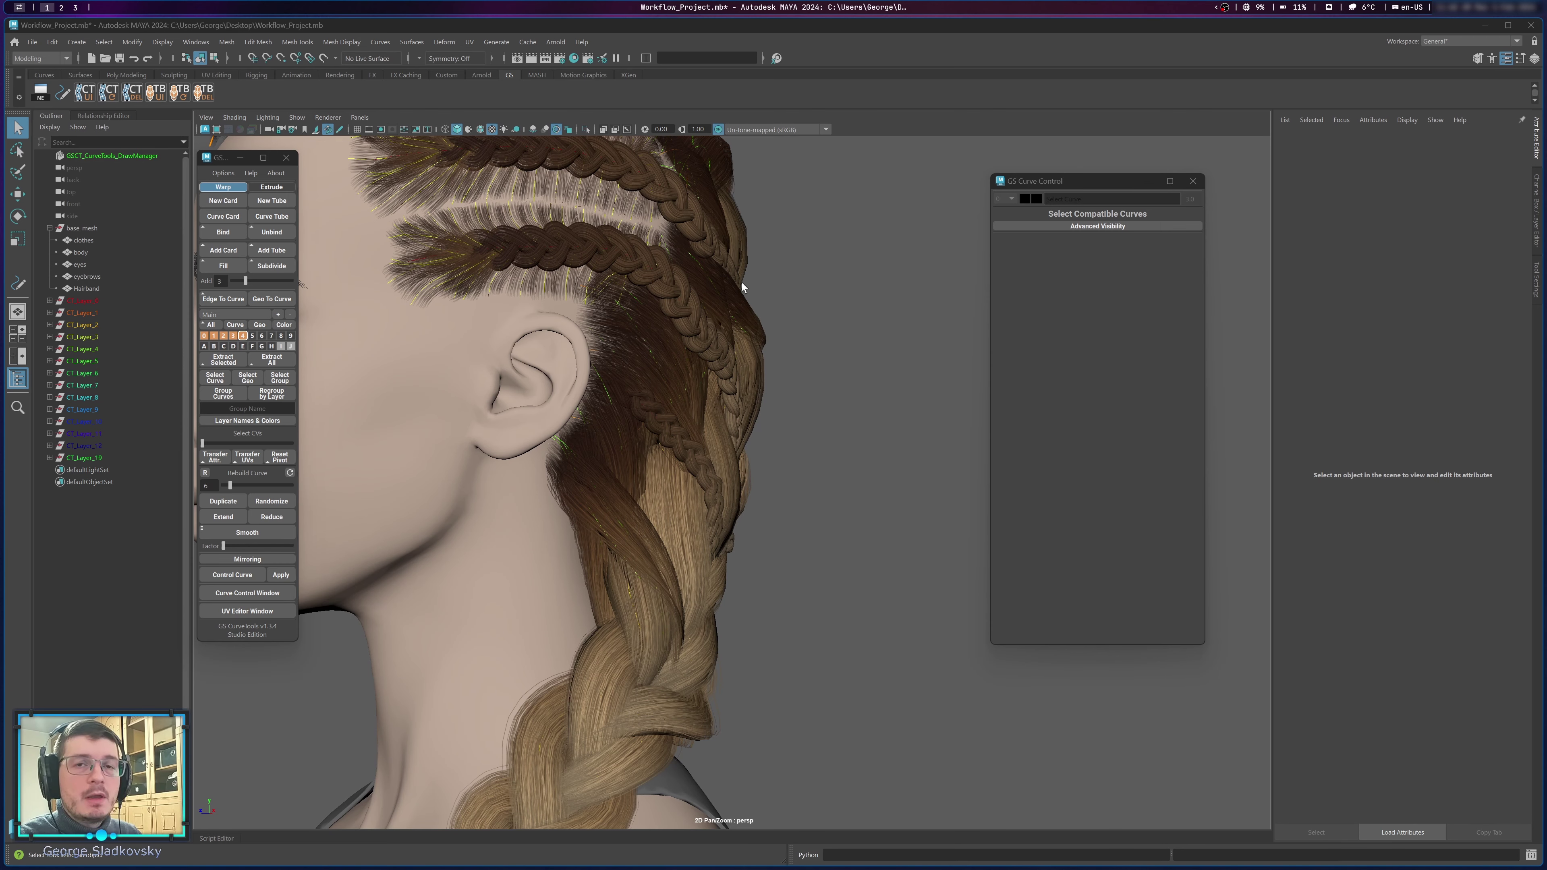
Hide layer 3 with the root hair cards and inspect the bare braids from the side and front.
{"action": "scroll", "coordinate": [738, 289], "scroll_direction": "down", "scroll_amount": 5}
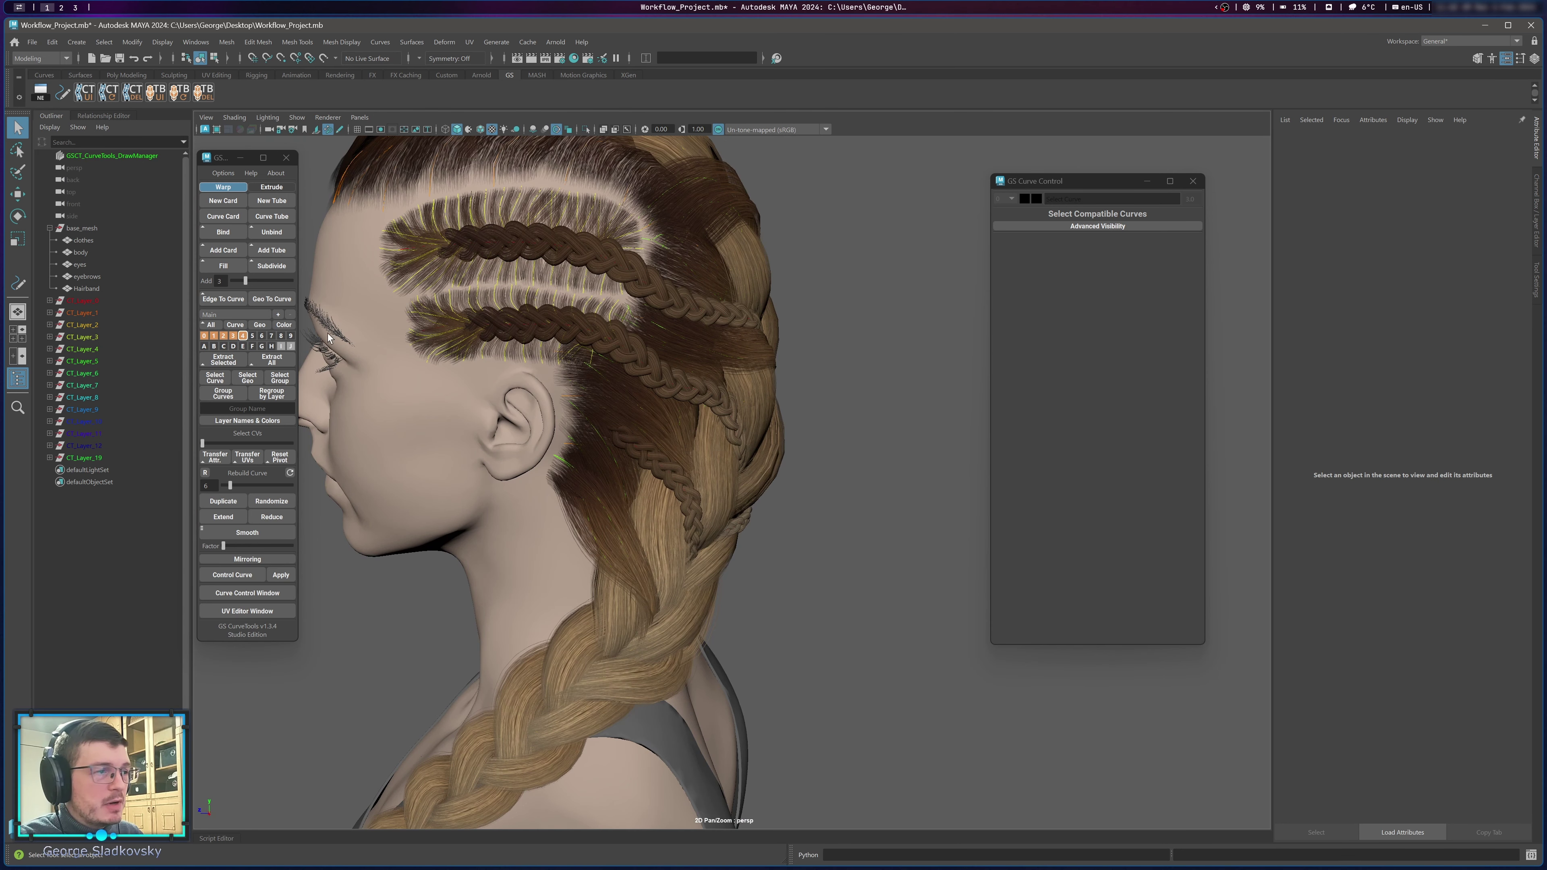
{"action": "left_click", "coordinate": [234, 337]}
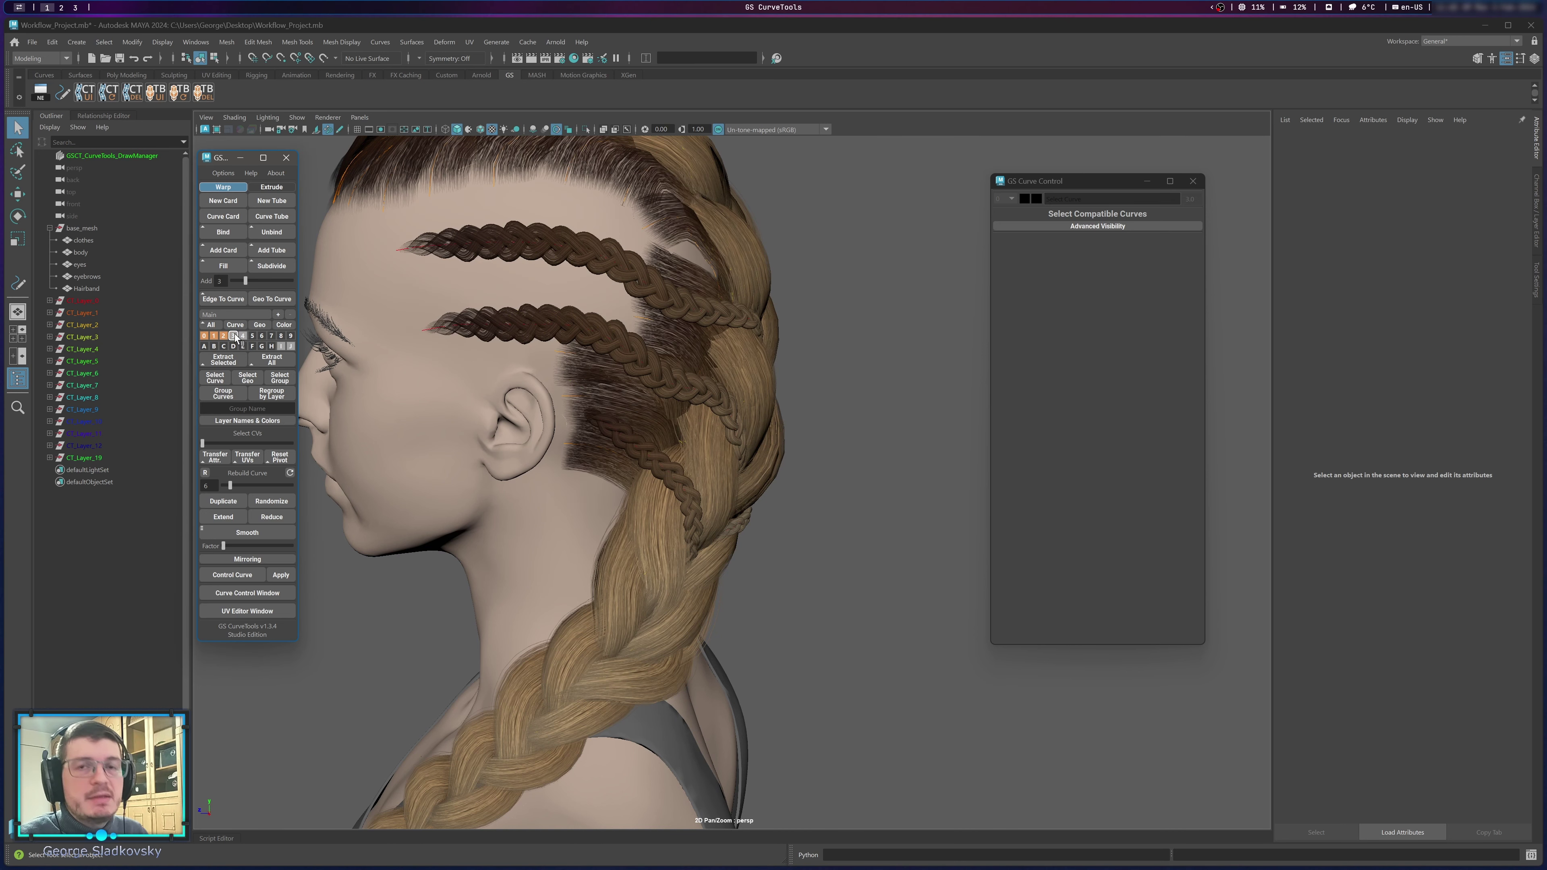
{"action": "middle_click_drag", "start_coordinate": [454, 282], "coordinate": [554, 328], "text": "alt"}
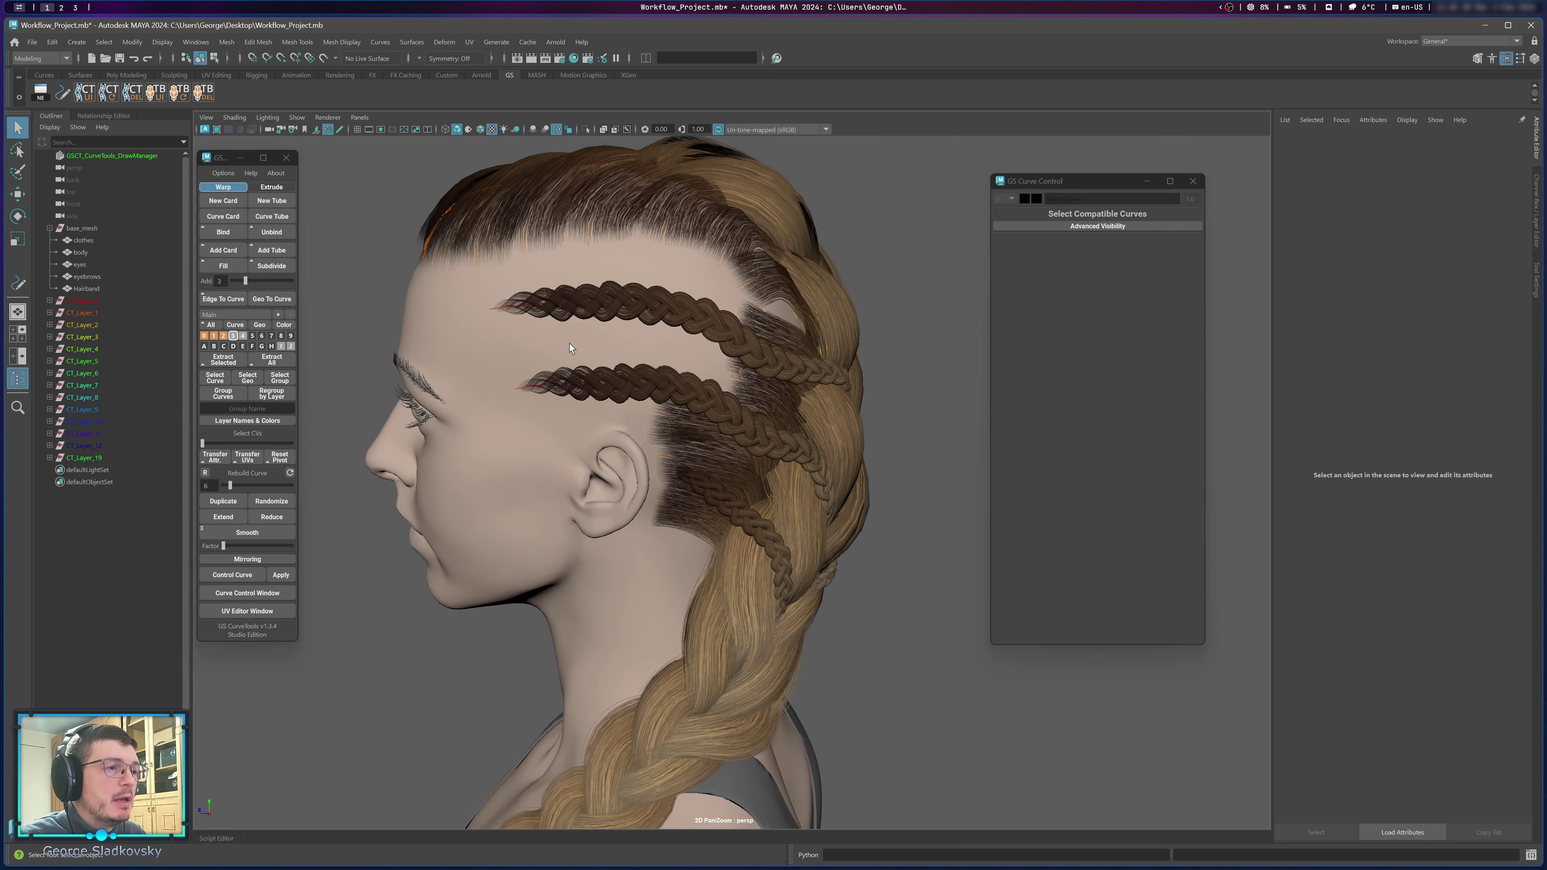
{"action": "right_click_drag", "start_coordinate": [554, 328], "coordinate": [463, 330], "text": "alt"}
{"action": "left_click_drag", "start_coordinate": [585, 332], "coordinate": [875, 333], "text": "alt"}
{"action": "middle_click_drag", "start_coordinate": [875, 333], "coordinate": [646, 338], "text": "alt"}
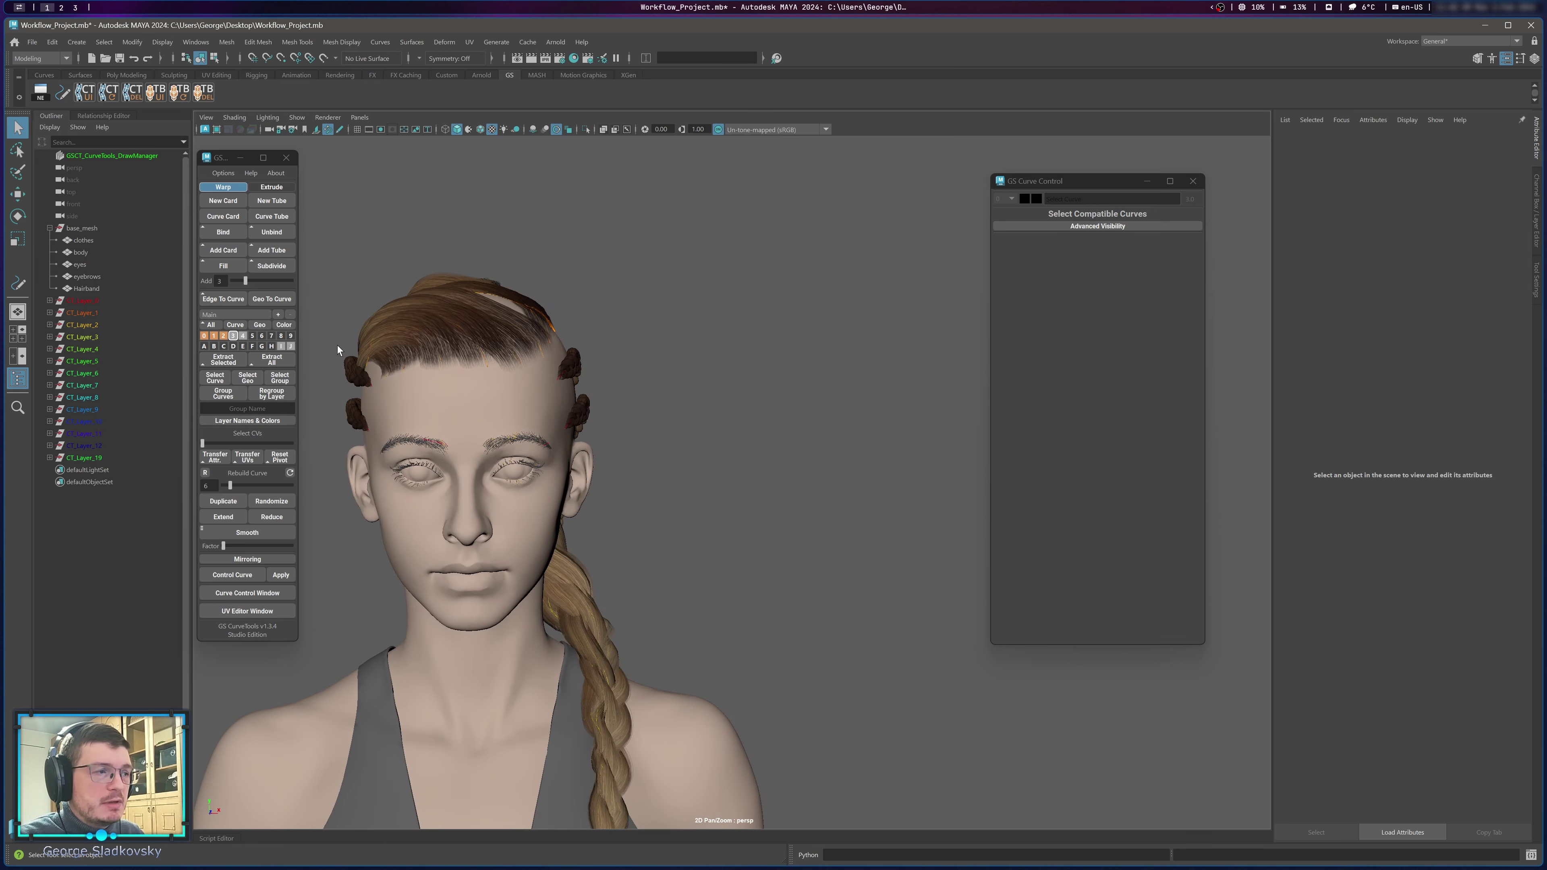
Show layer J and layer 3 so the root hair cards around the side braids are displayed.
{"action": "left_click", "coordinate": [290, 346]}
{"action": "middle_click_drag", "start_coordinate": [548, 357], "coordinate": [718, 373], "text": "alt"}
{"action": "right_click_drag", "start_coordinate": [697, 404], "coordinate": [740, 404], "text": "alt"}
{"action": "left_click_drag", "start_coordinate": [740, 404], "coordinate": [646, 399], "text": "alt"}
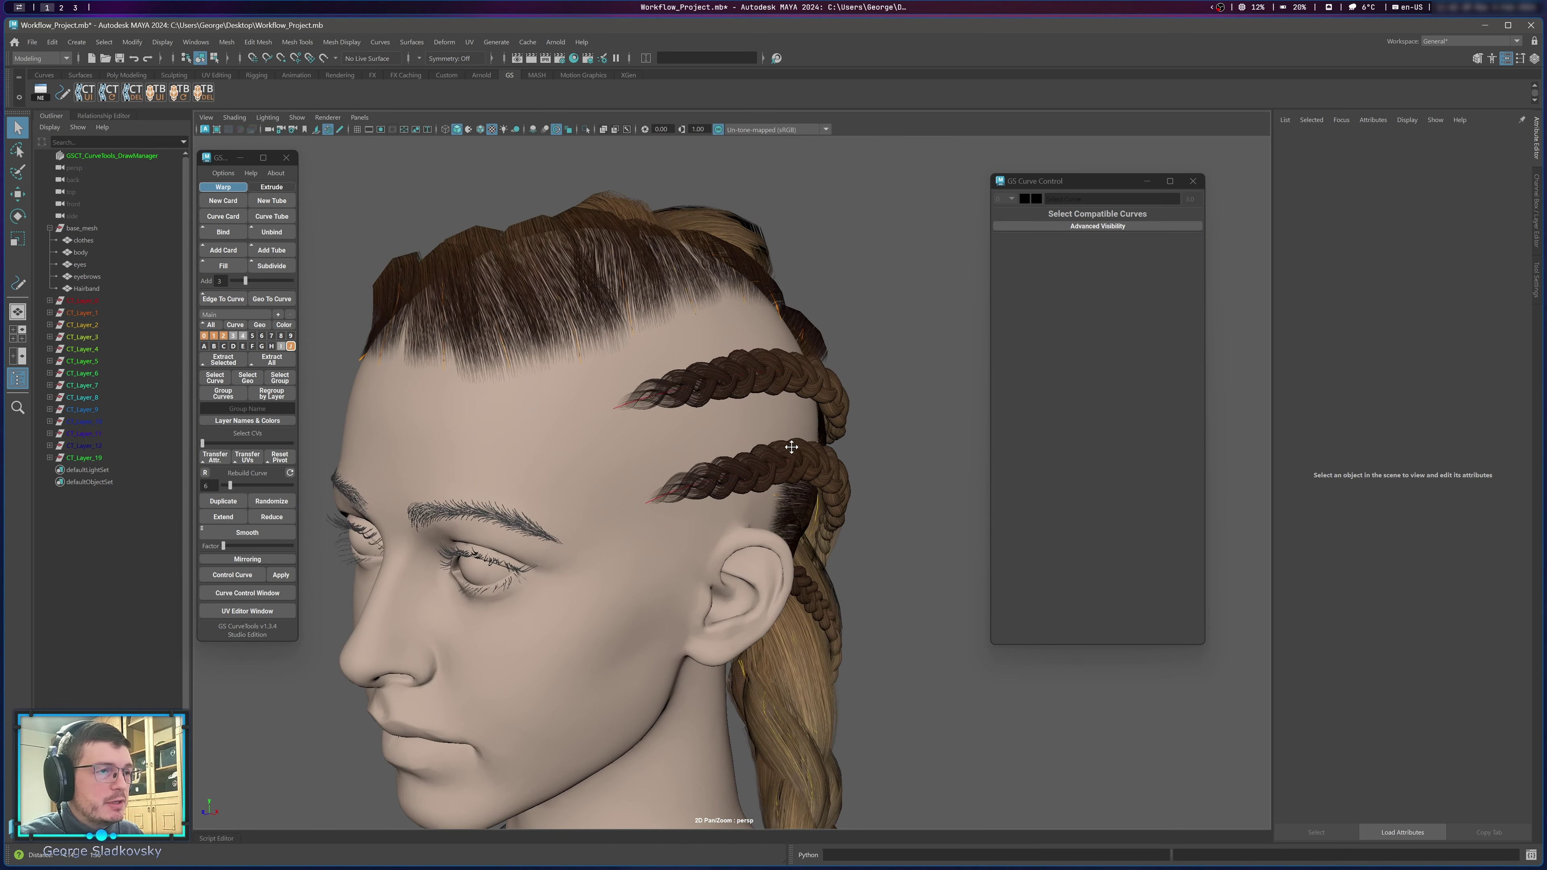
{"action": "left_click", "coordinate": [233, 336]}
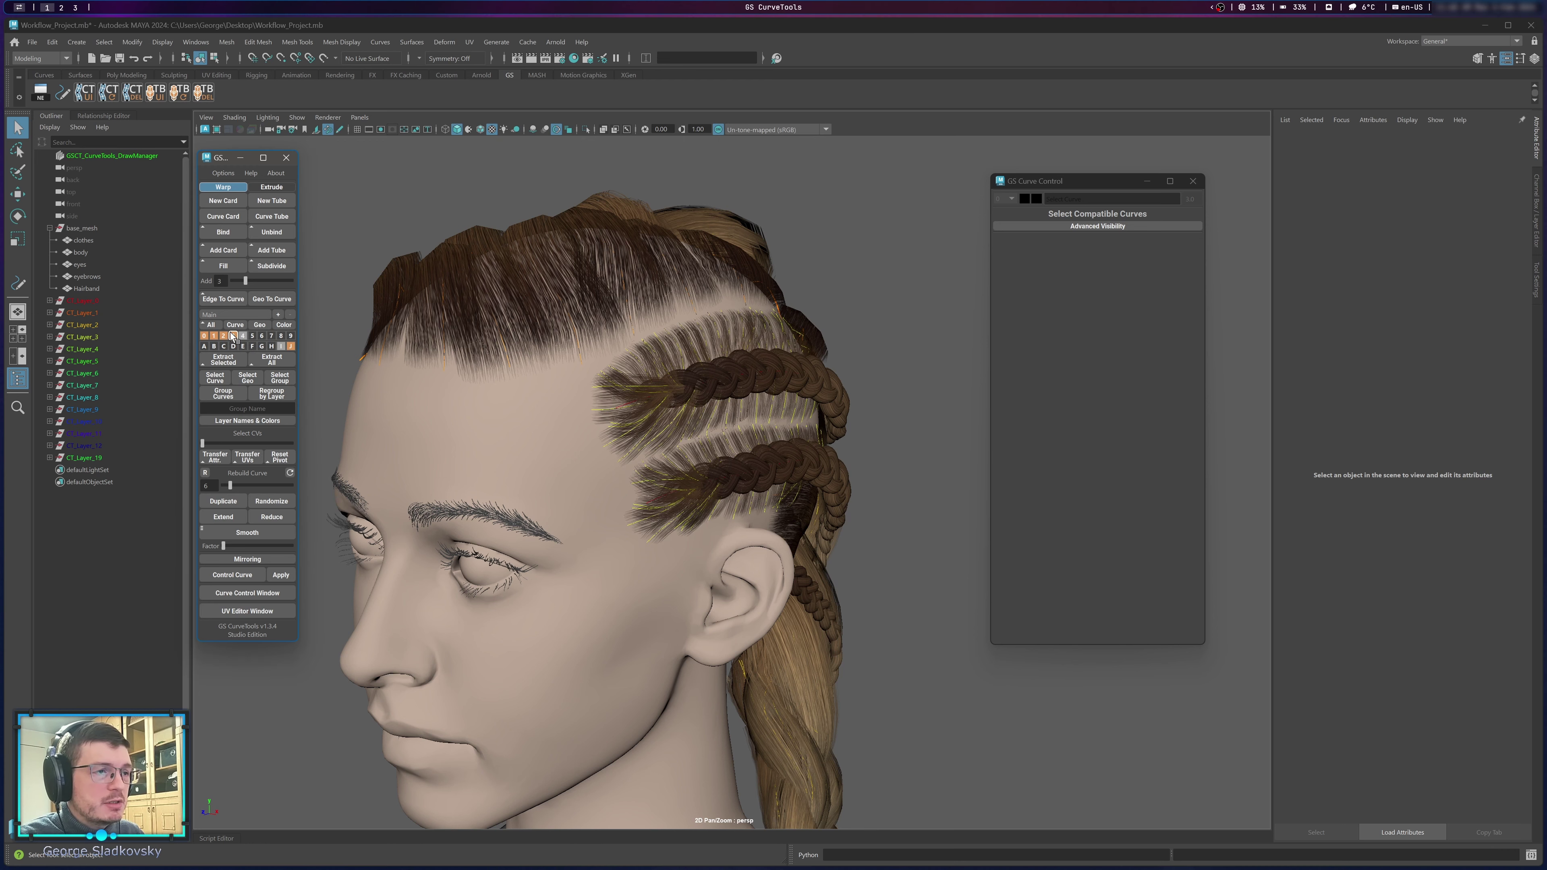
Try moving one root hair card below the upper side braid away from the head.
{"action": "scroll", "coordinate": [597, 351], "scroll_direction": "up", "scroll_amount": 4}
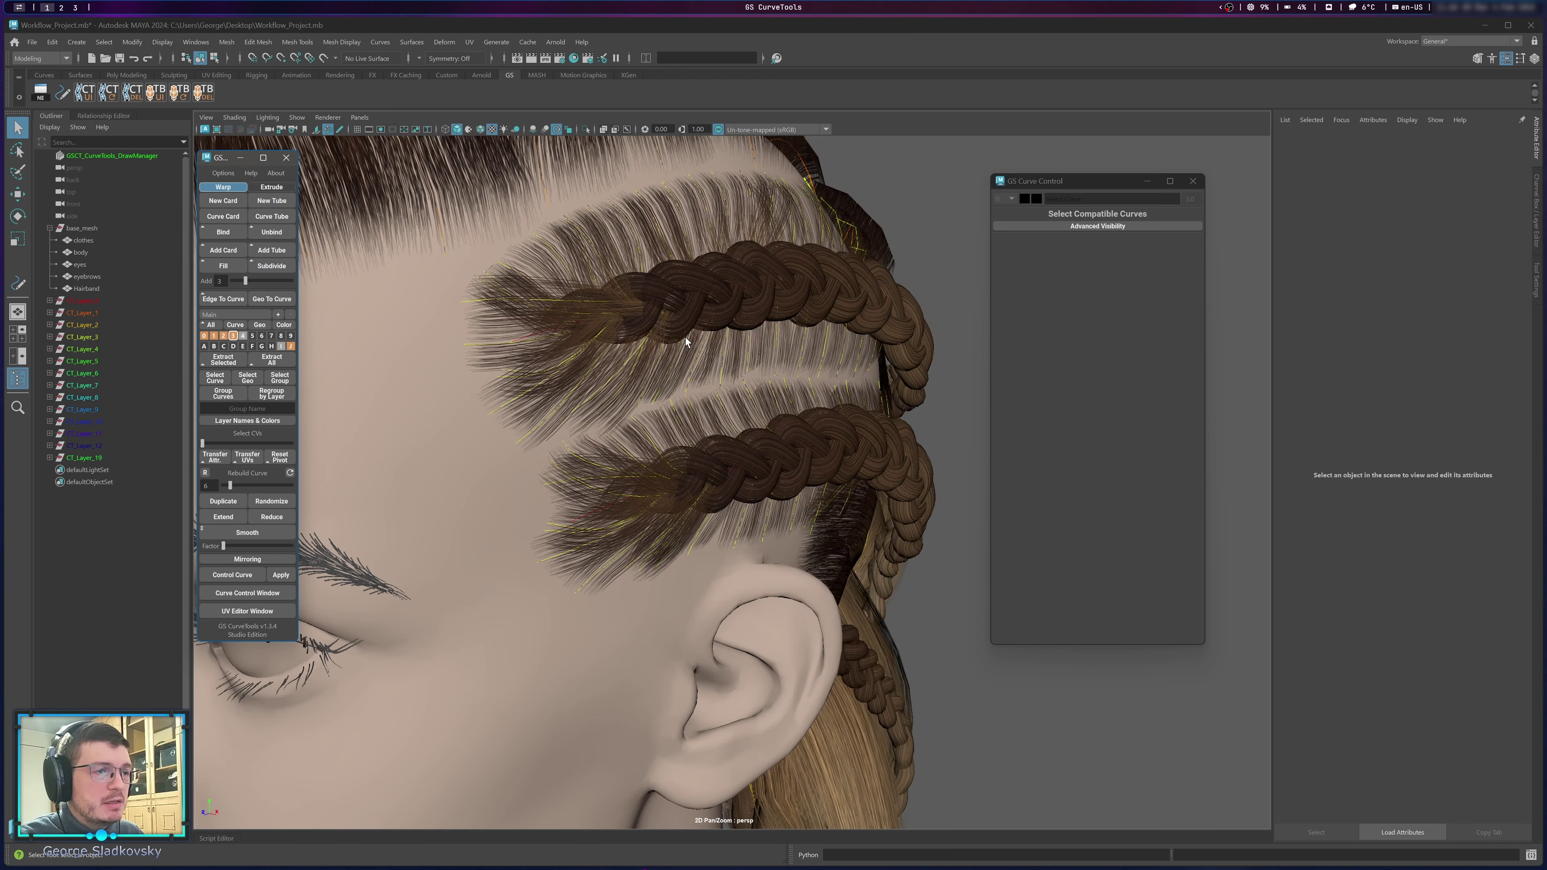
{"action": "left_click", "coordinate": [668, 367]}
{"action": "key", "text": "w"}
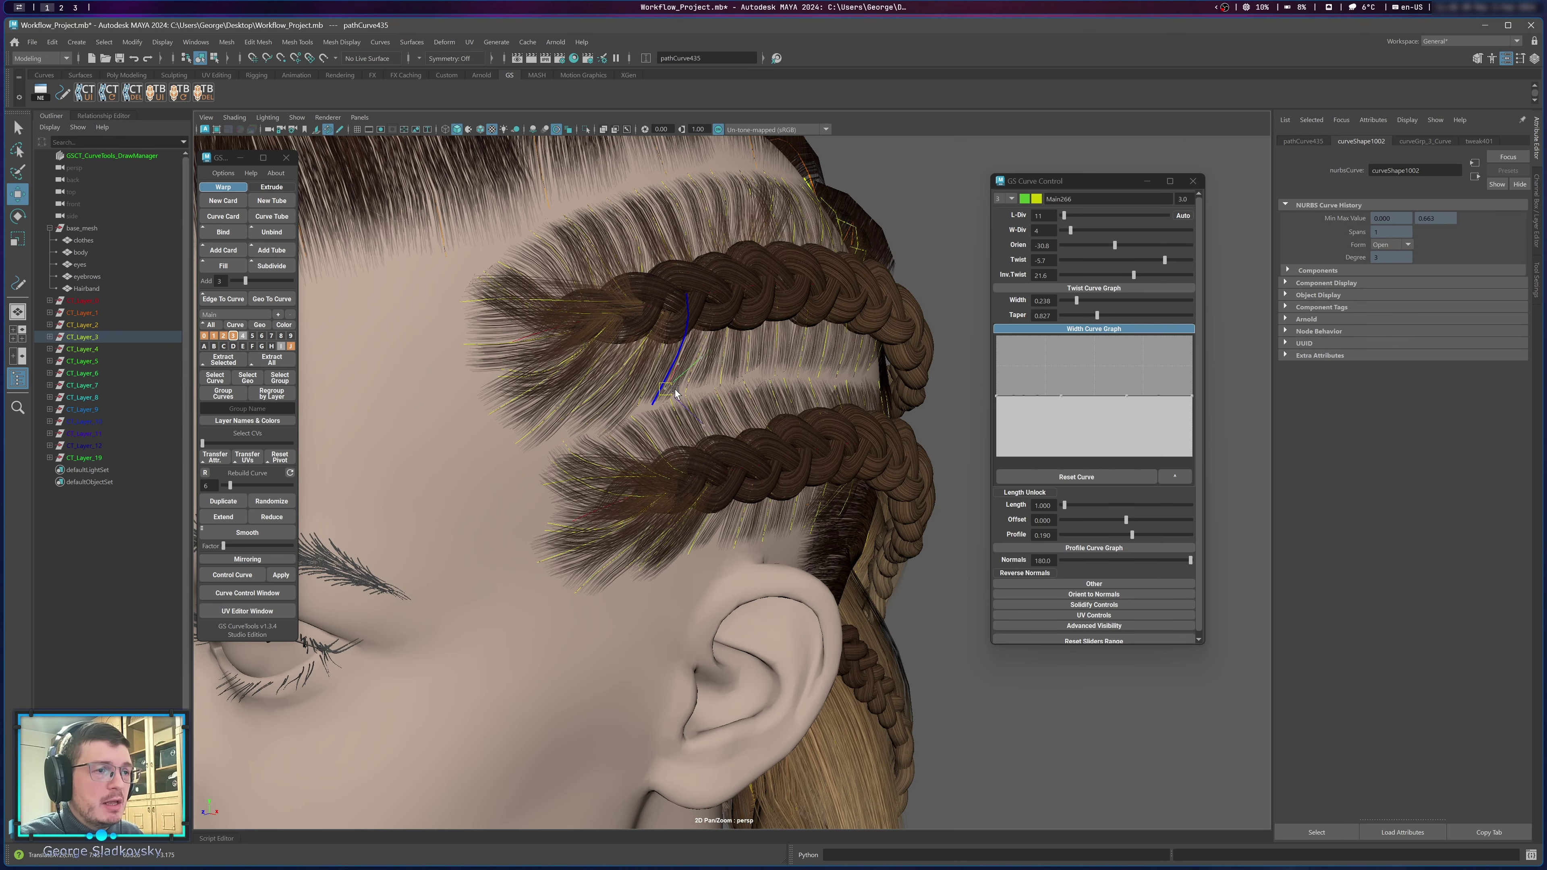
{"action": "left_click_drag", "start_coordinate": [675, 390], "coordinate": [936, 393]}
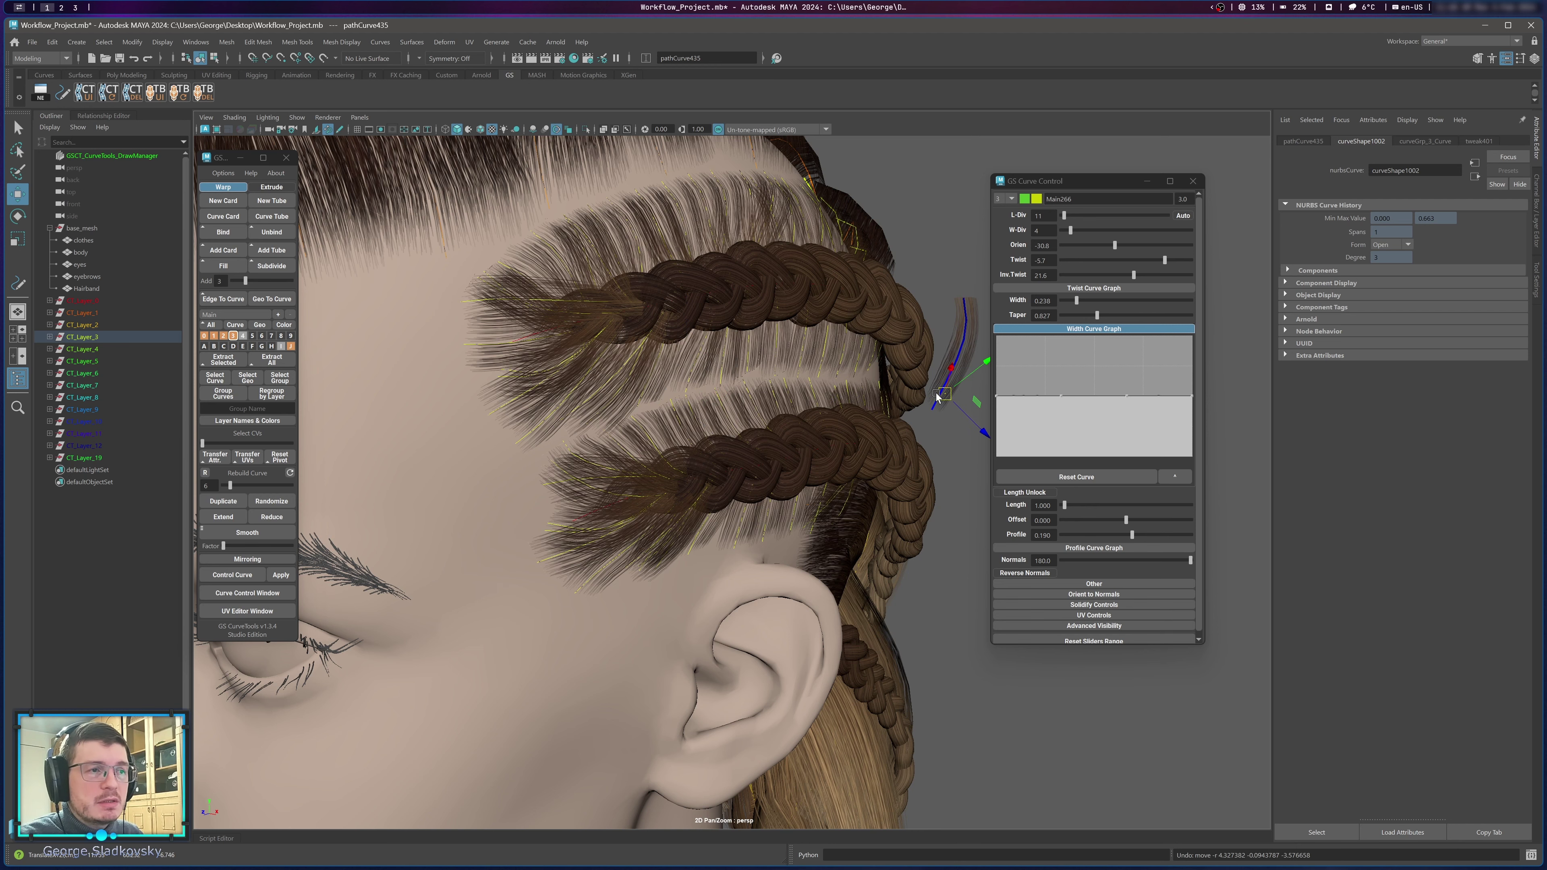
{"action": "key", "text": "ctrl+z"}
Delete root hair cards above the upper side braid to open a gap in the row.
{"action": "left_click", "coordinate": [708, 221]}
{"action": "middle_click_drag", "start_coordinate": [707, 217], "coordinate": [708, 366], "text": "alt"}
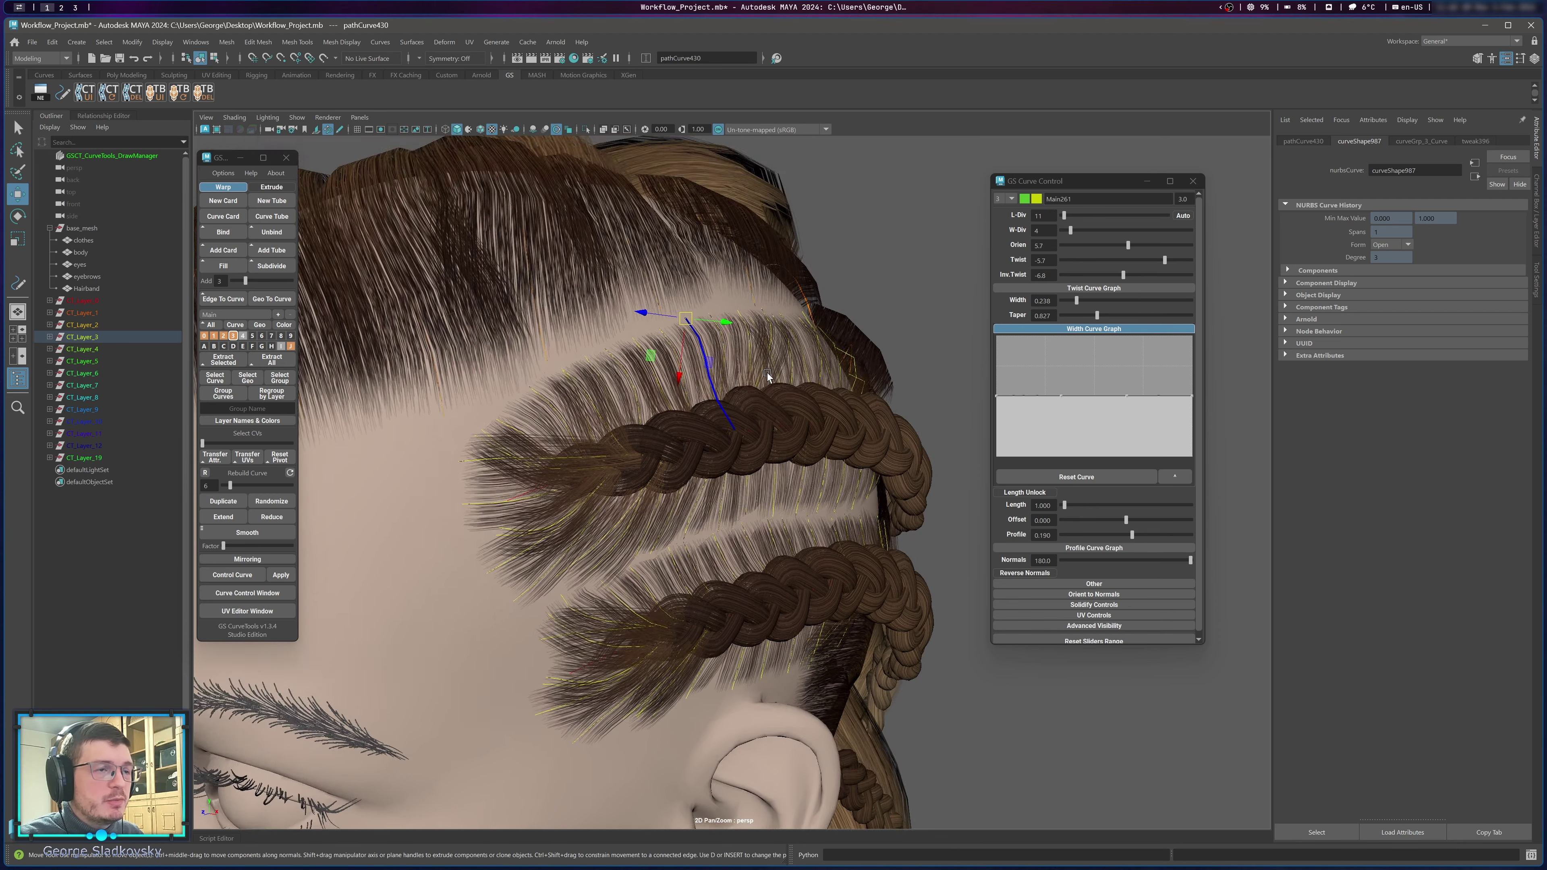
{"action": "right_click_drag", "start_coordinate": [707, 366], "coordinate": [802, 343], "text": "alt"}
{"action": "left_click", "coordinate": [803, 343]}
{"action": "left_click", "coordinate": [699, 314]}
{"action": "left_click_drag", "start_coordinate": [699, 313], "coordinate": [651, 363], "text": "alt"}
{"action": "left_click", "coordinate": [695, 350]}
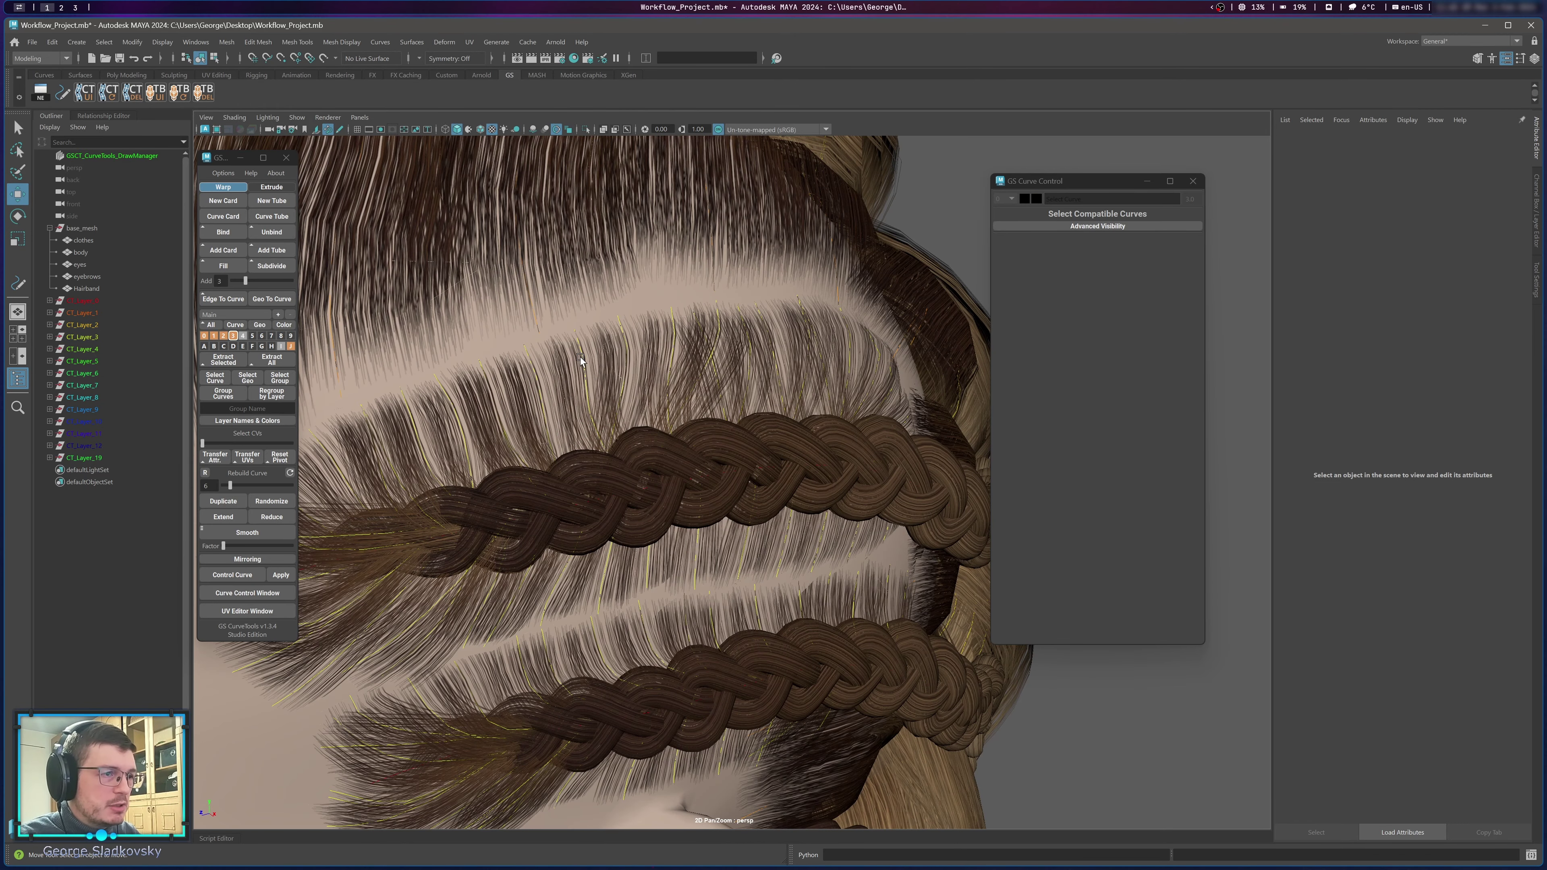
{"action": "left_click", "coordinate": [579, 357]}
{"action": "key", "text": "Delete"}
Select the hair cards on both sides of the gap and fill between them with 2 new cards.
{"action": "left_click", "coordinate": [539, 378]}
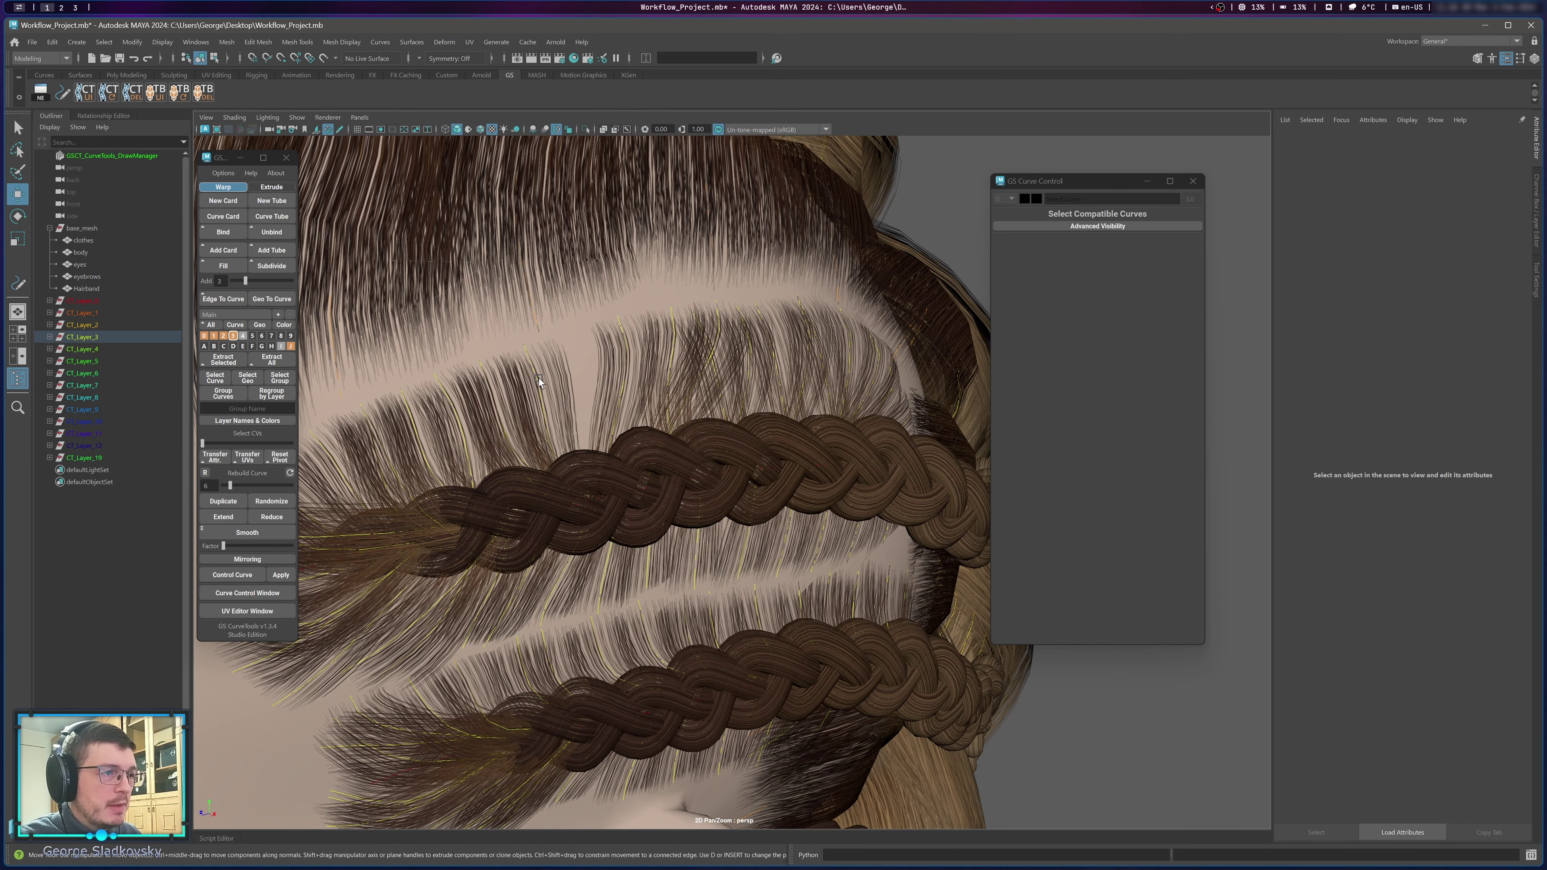
{"action": "left_click", "coordinate": [623, 351], "text": "shift"}
{"action": "middle_click_drag", "start_coordinate": [678, 357], "coordinate": [737, 388], "text": "alt"}
{"action": "right_click_drag", "start_coordinate": [737, 389], "coordinate": [774, 388], "text": "alt"}
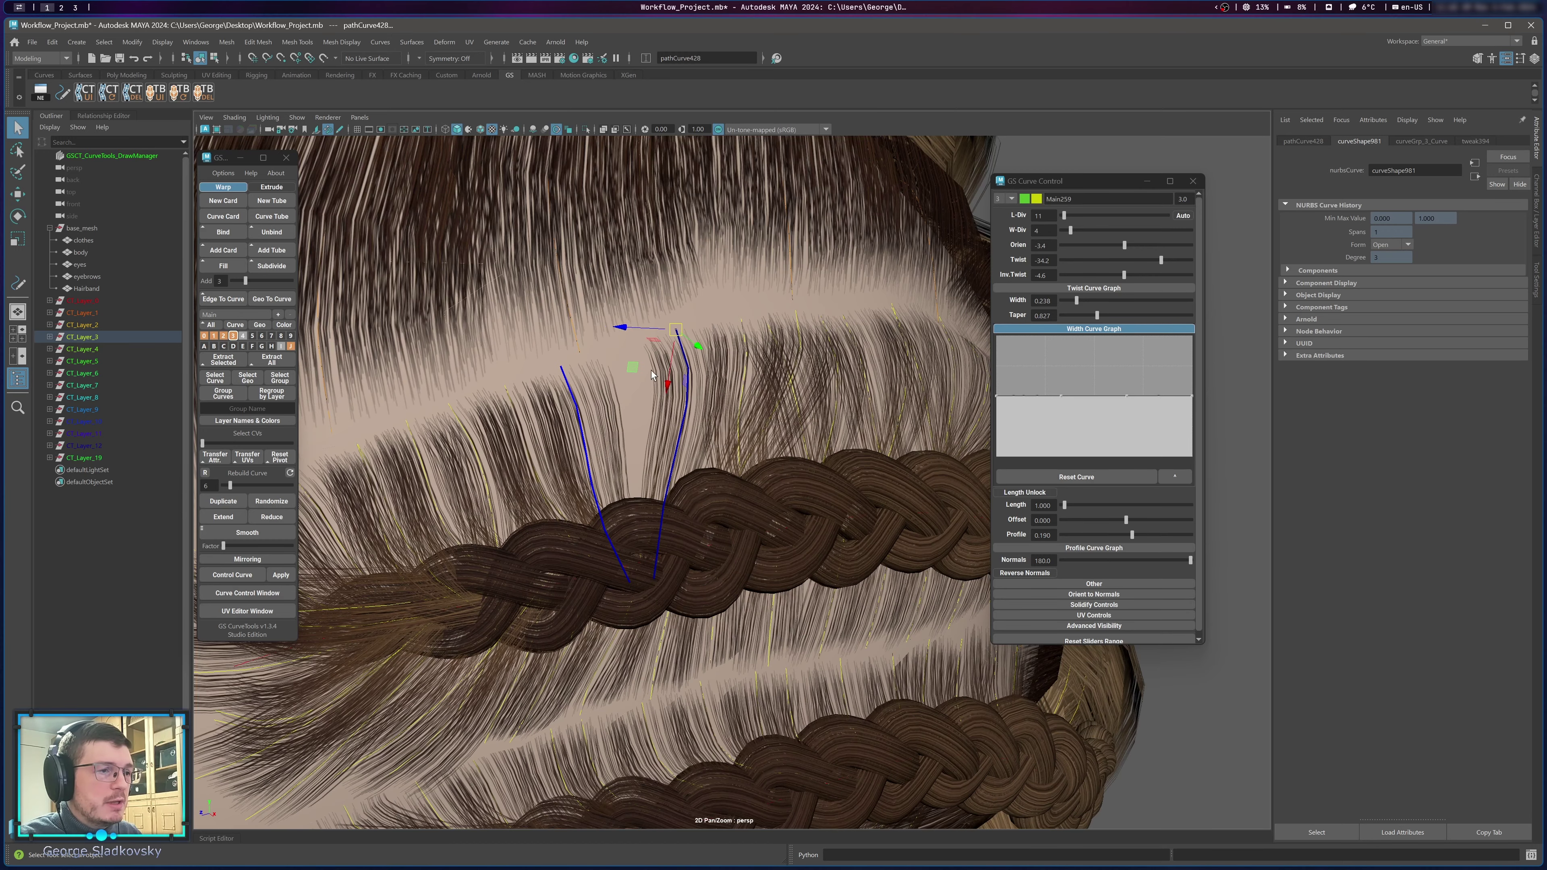
{"action": "key", "text": "q"}
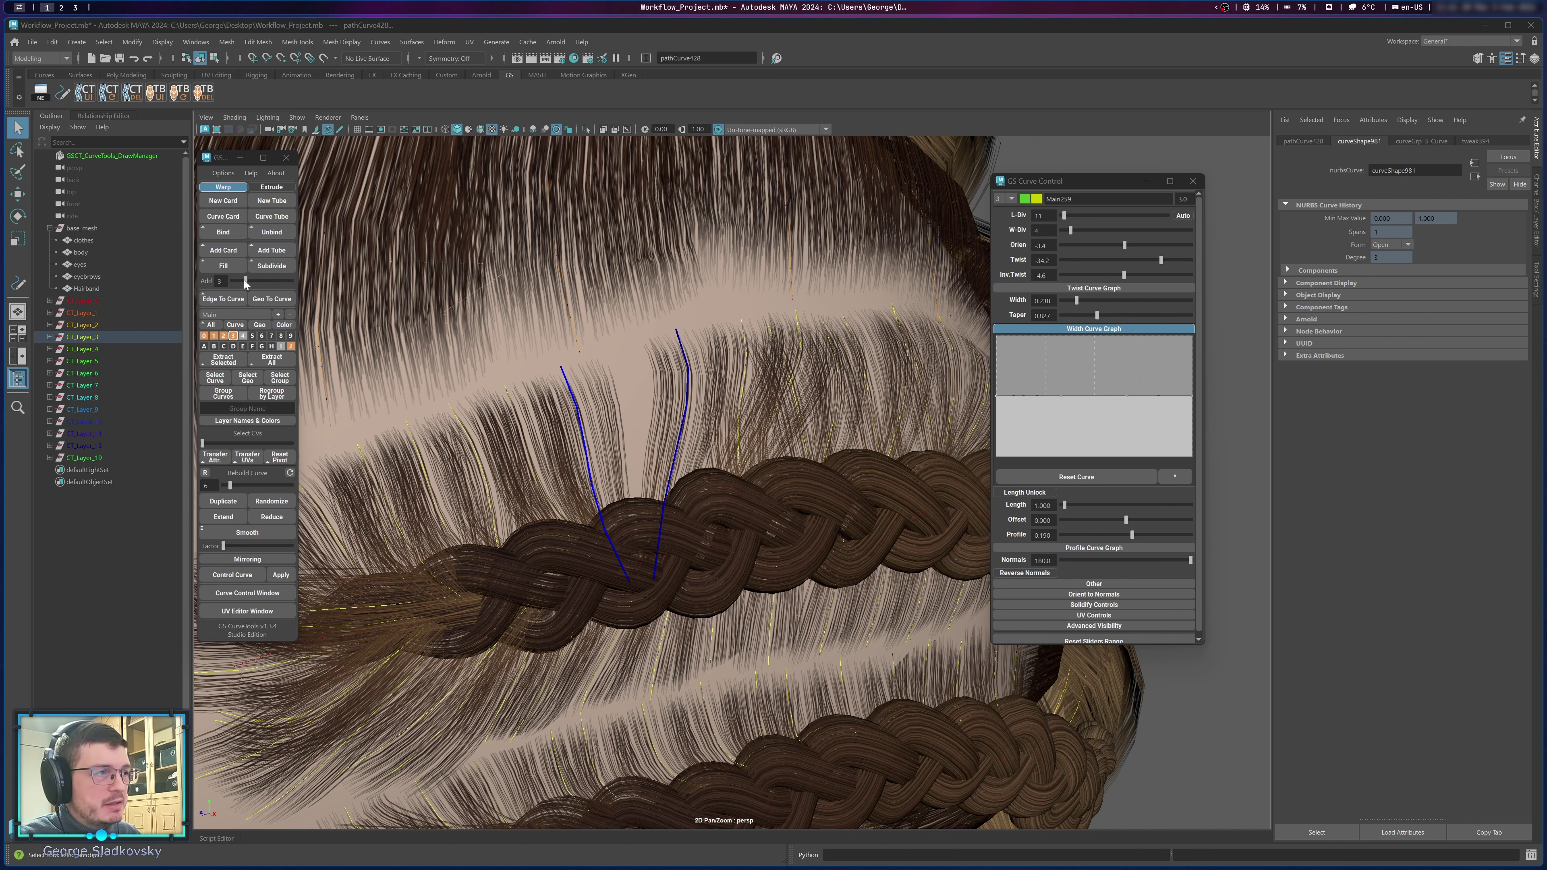
{"action": "left_click_drag", "start_coordinate": [244, 279], "coordinate": [237, 278]}
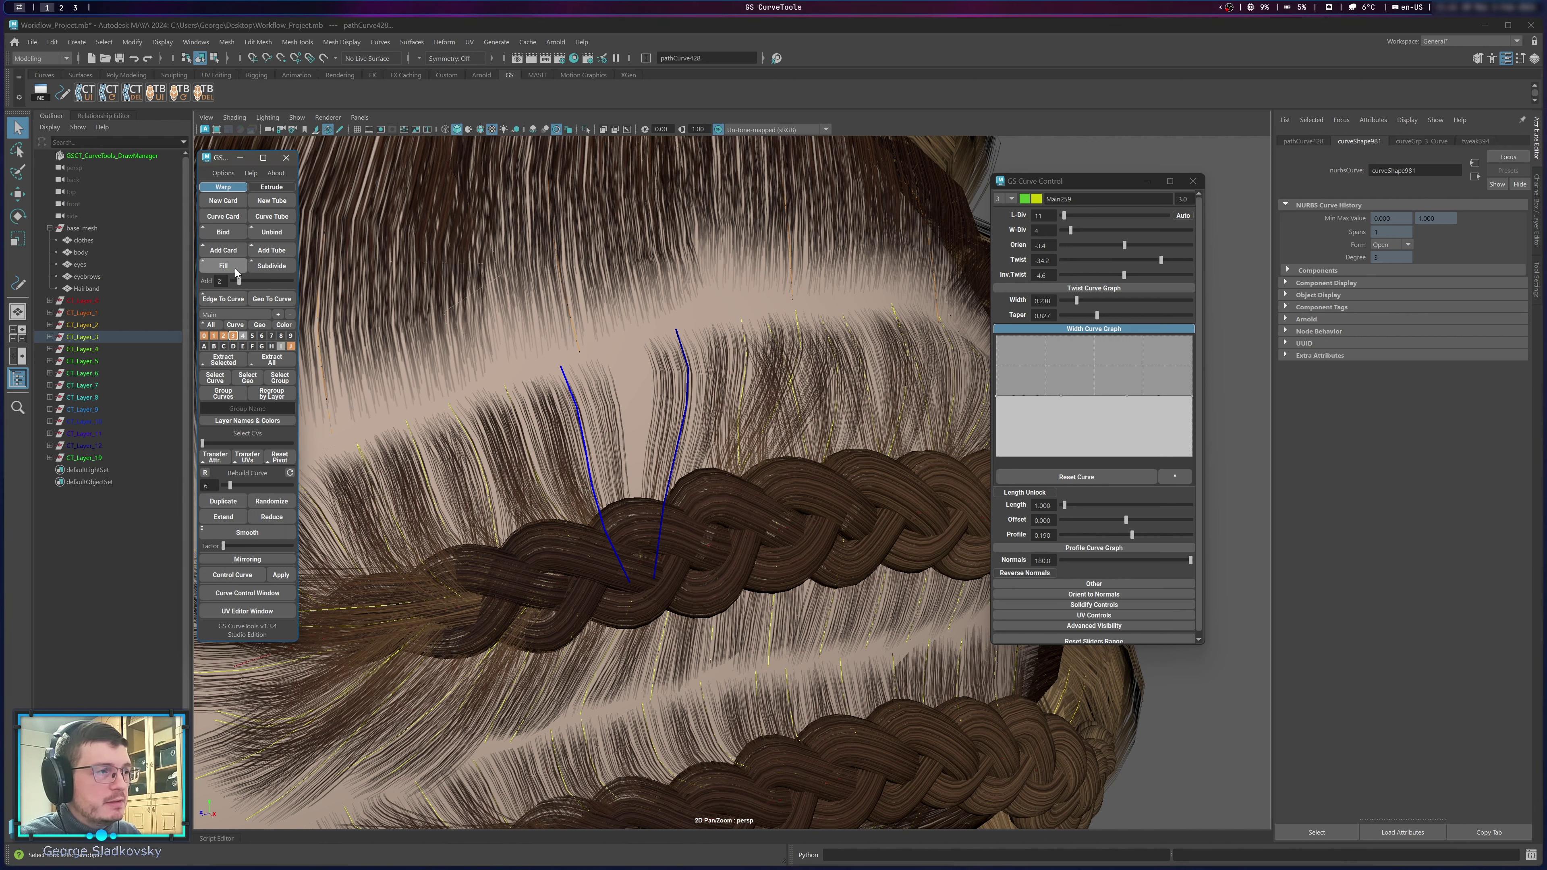
{"action": "left_click", "coordinate": [235, 269]}
{"action": "left_click_drag", "start_coordinate": [673, 441], "coordinate": [543, 352], "text": "alt"}
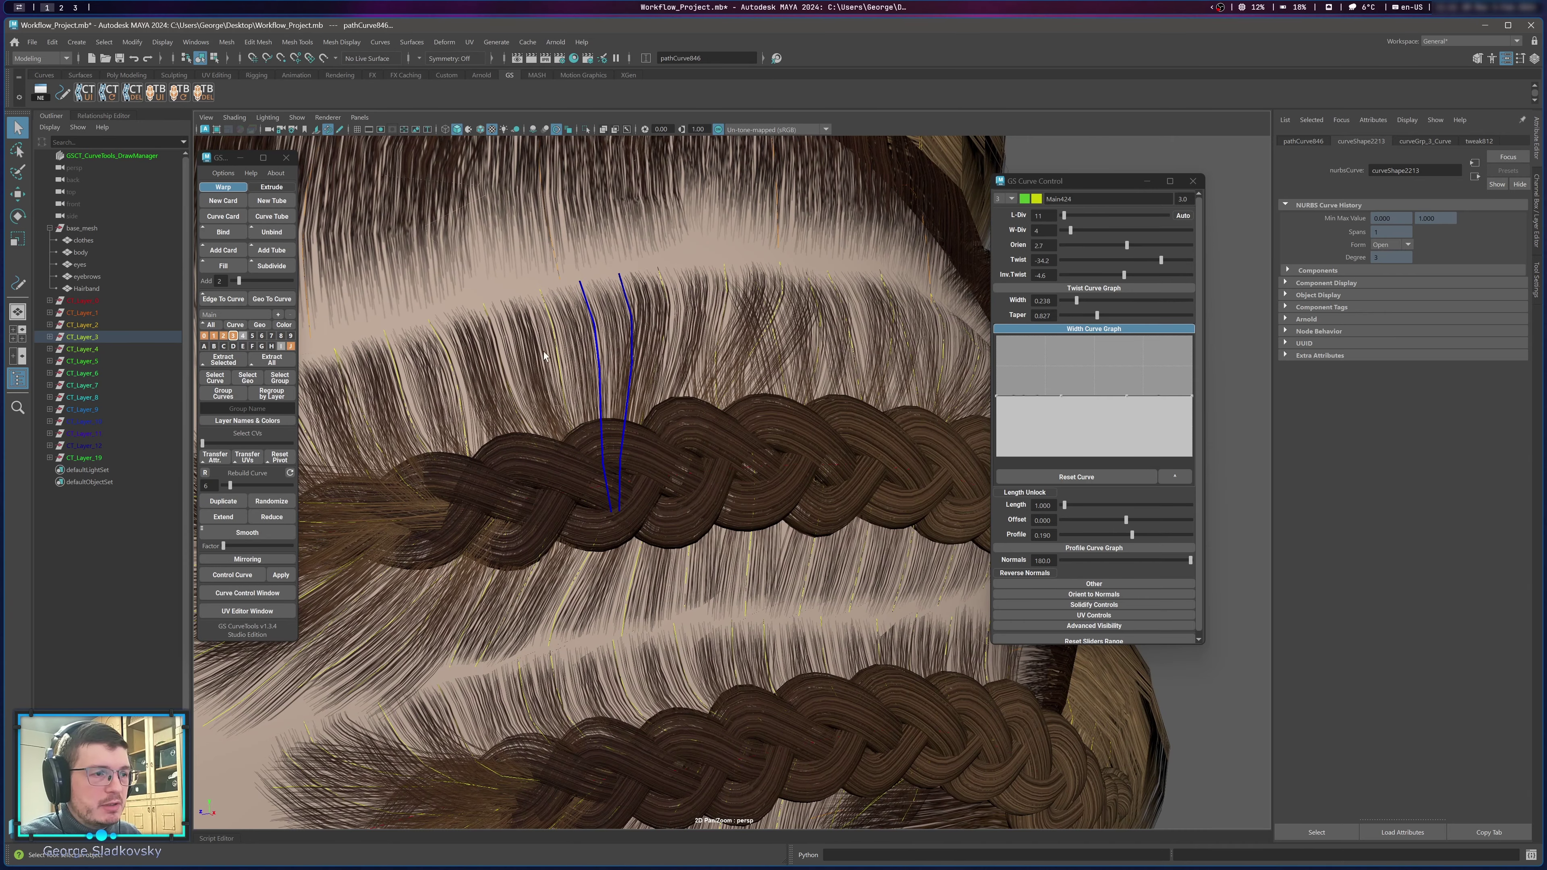
Delete several root hair cards above the upper side braid to open another gap in the row.
{"action": "left_click", "coordinate": [648, 326]}
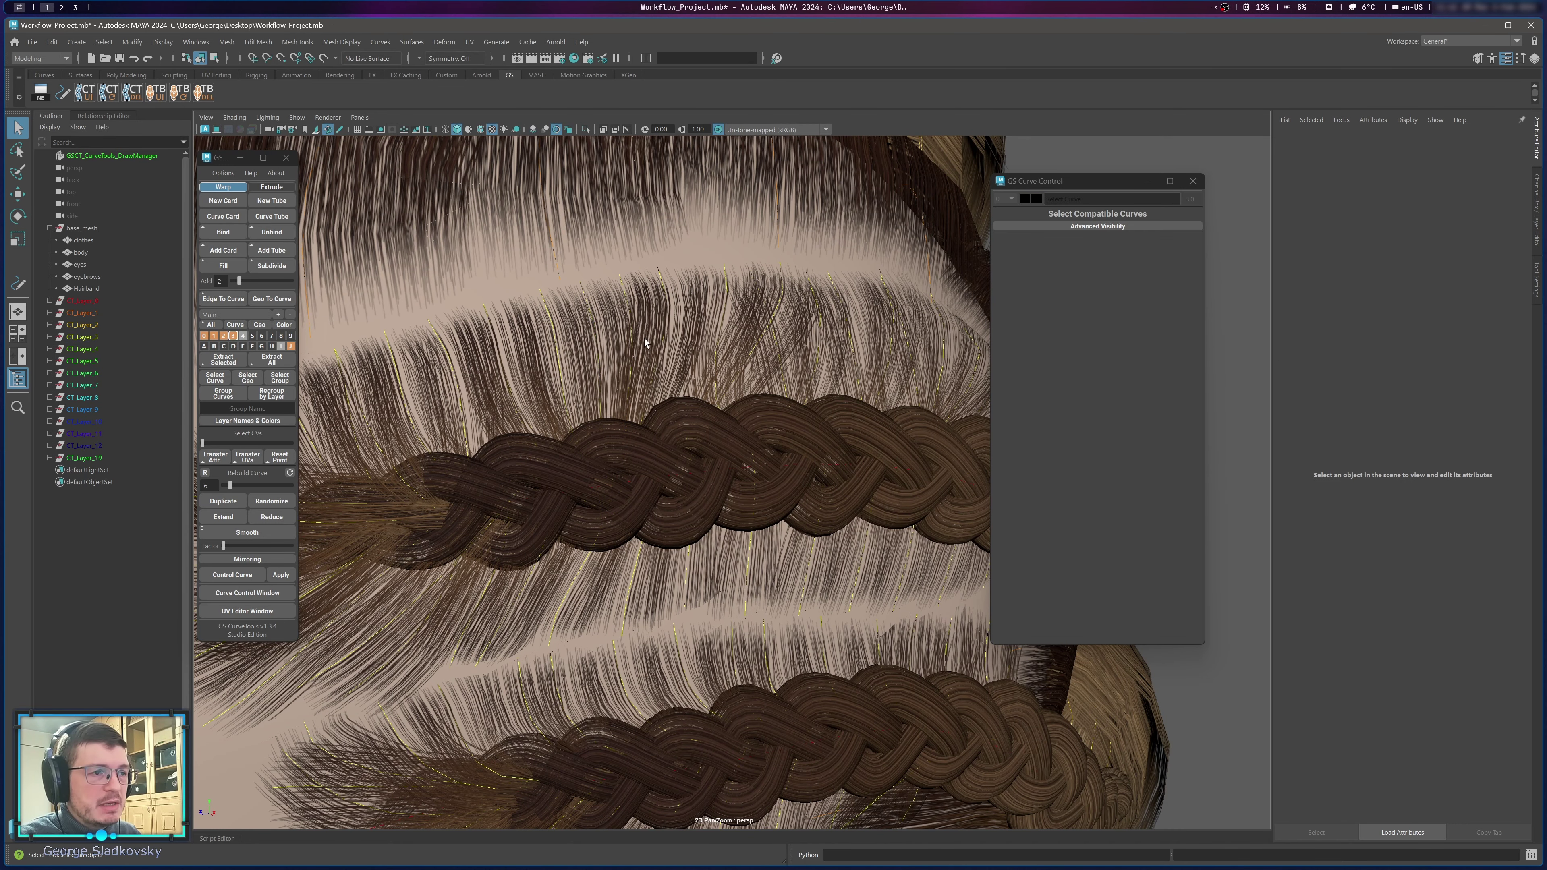
{"action": "left_click", "coordinate": [546, 301]}
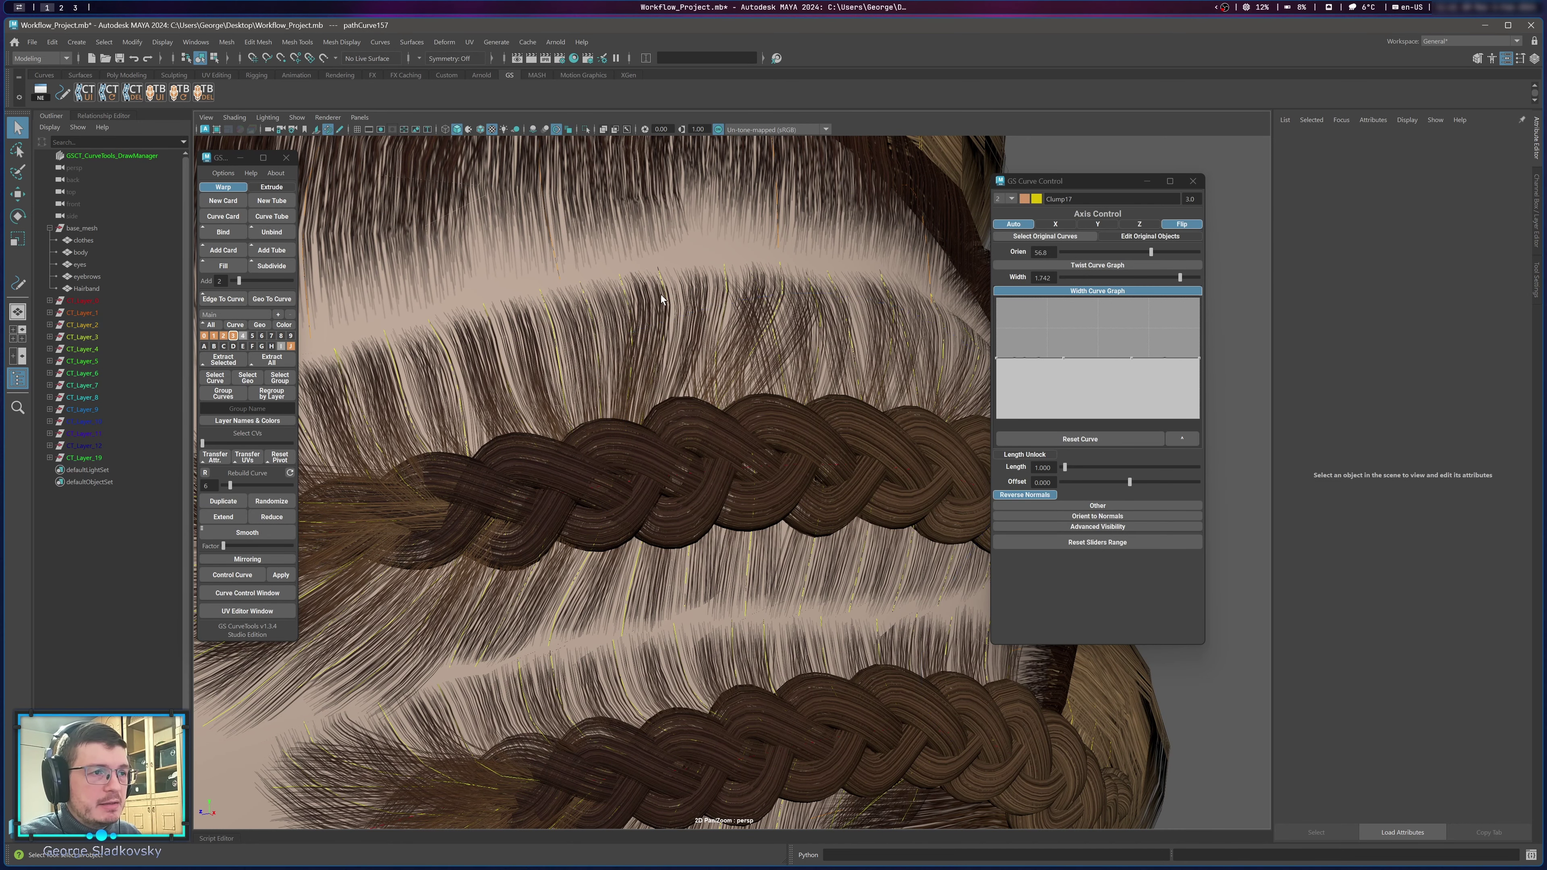
{"action": "left_click", "coordinate": [544, 301]}
{"action": "middle_click_drag", "start_coordinate": [612, 264], "coordinate": [635, 323], "text": "alt"}
{"action": "left_click", "coordinate": [612, 355]}
{"action": "key", "text": "Right"}
{"action": "key", "text": "Delete"}
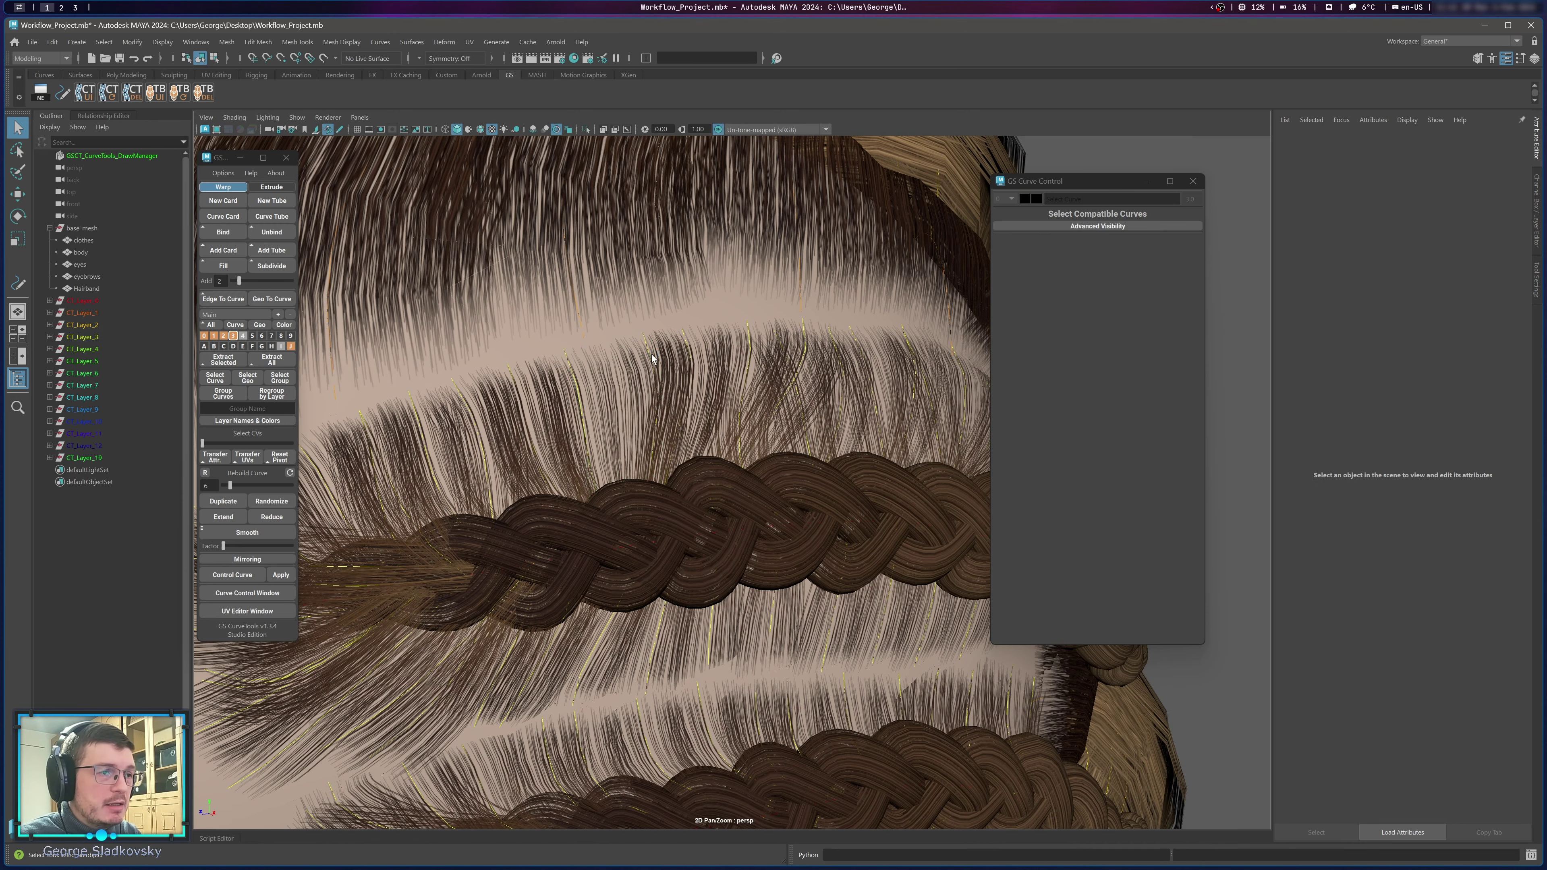
{"action": "left_click", "coordinate": [648, 354]}
{"action": "key", "text": "Up"}
{"action": "key", "text": "Delete"}
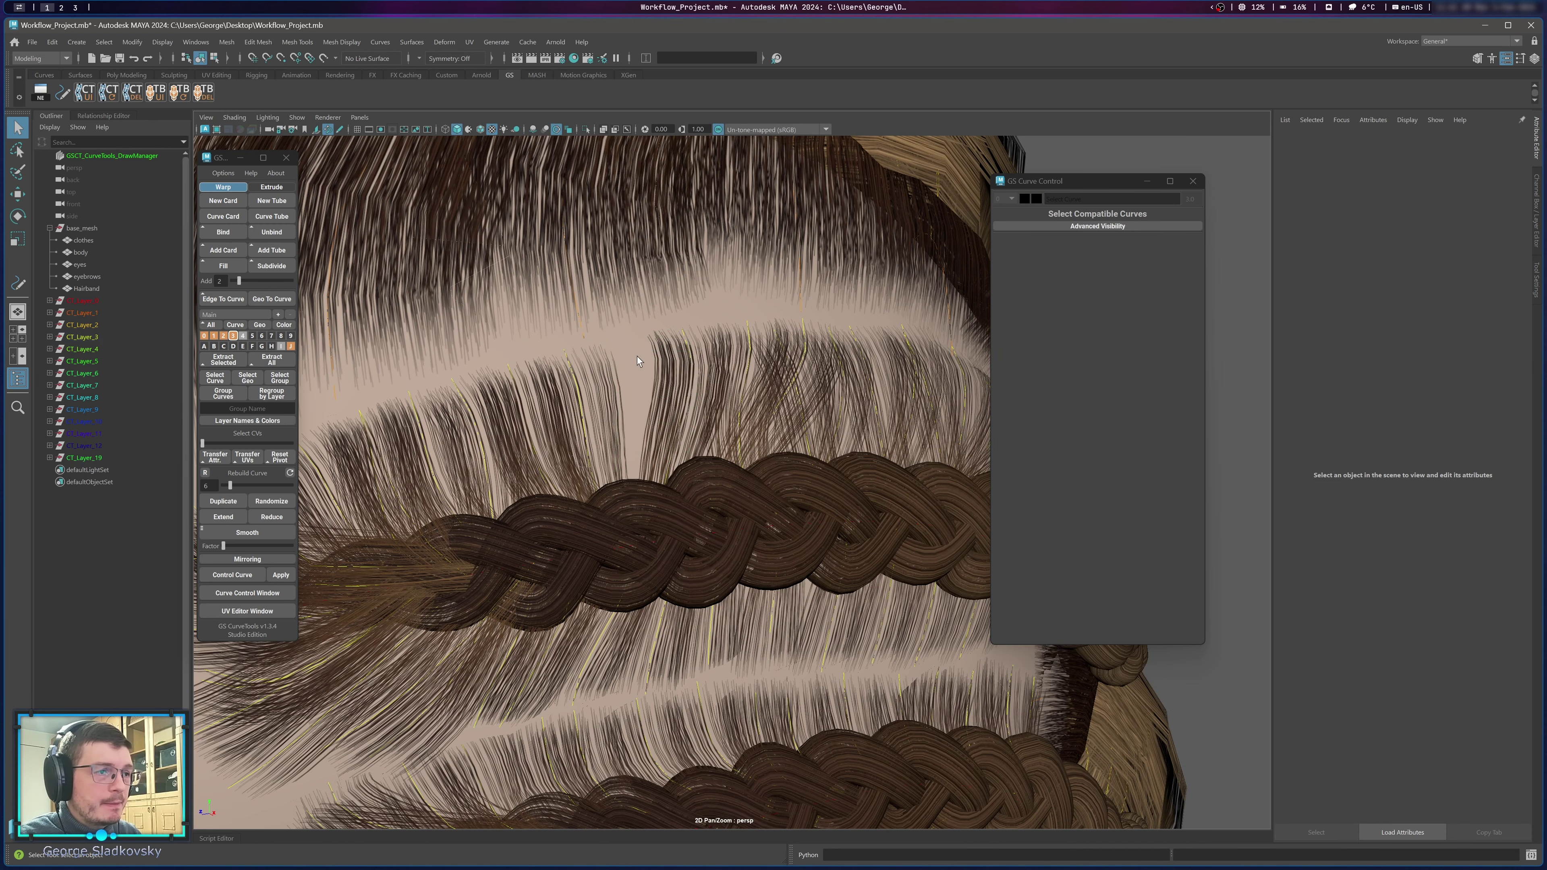
Select the hair card on each side of the new gap and fill between them with 2 cards.
{"action": "left_click", "coordinate": [575, 382]}
{"action": "left_click", "coordinate": [690, 353], "text": "shift"}
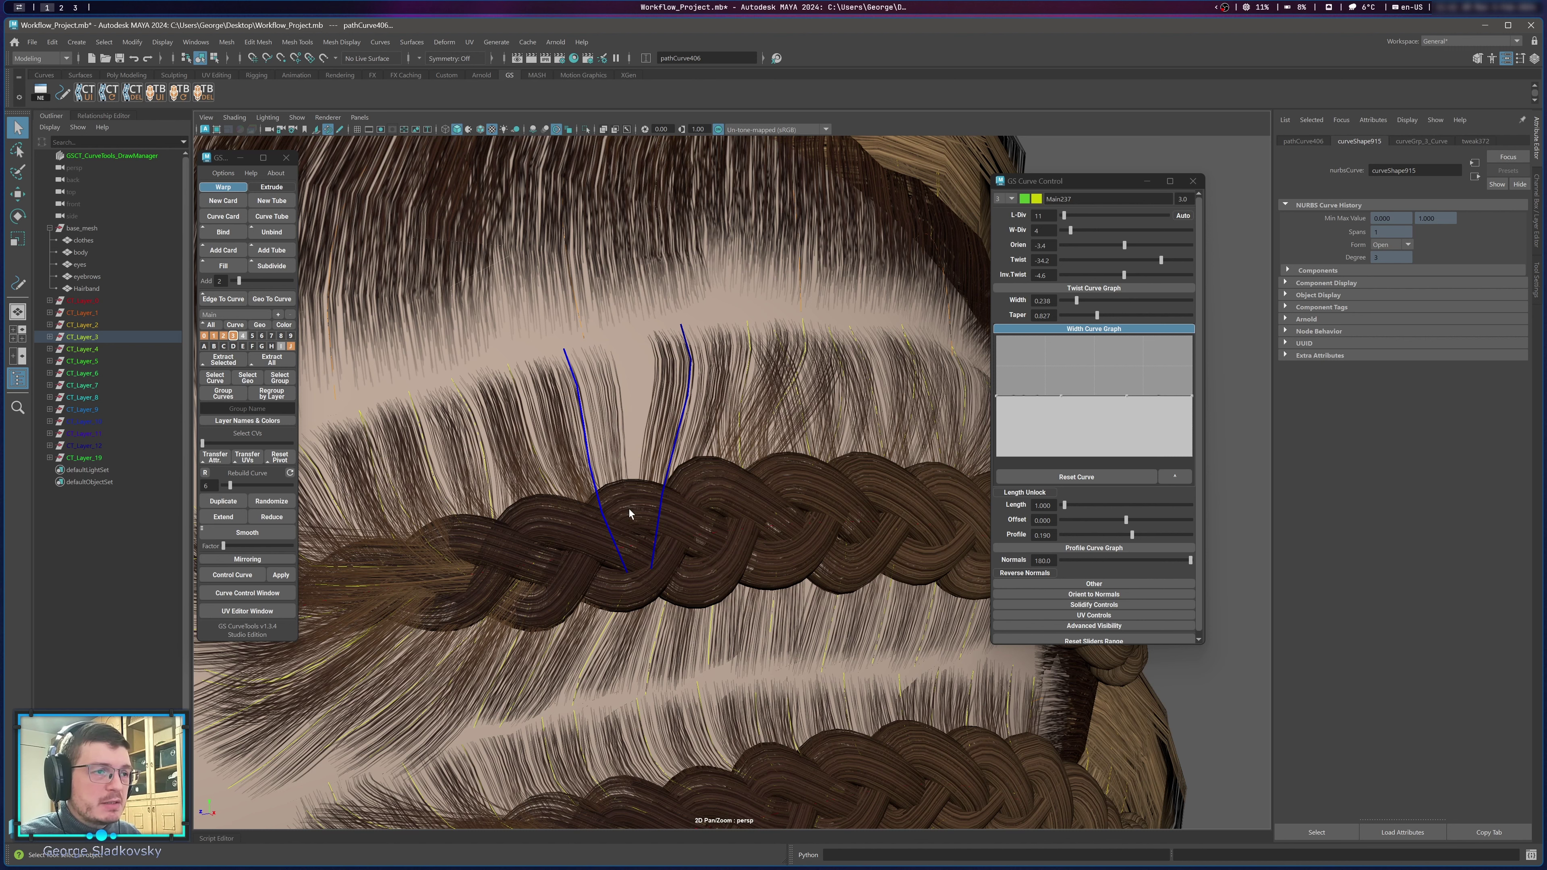
{"action": "left_click", "coordinate": [749, 340], "text": "shift"}
{"action": "left_click", "coordinate": [803, 339], "text": "shift"}
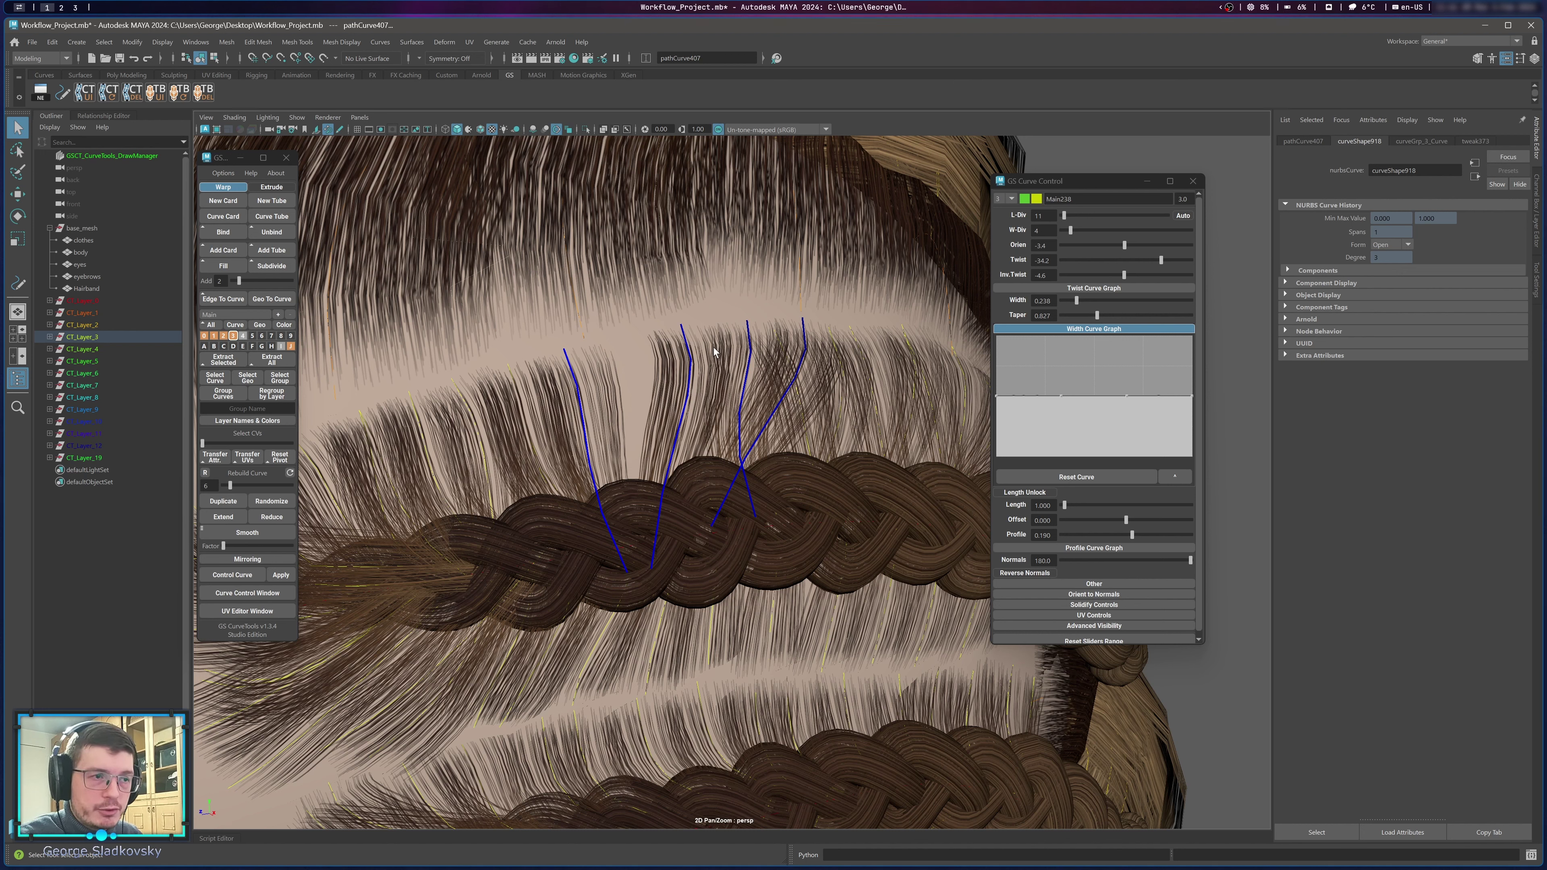
{"action": "left_click", "coordinate": [687, 350]}
{"action": "left_click", "coordinate": [581, 375], "text": "shift"}
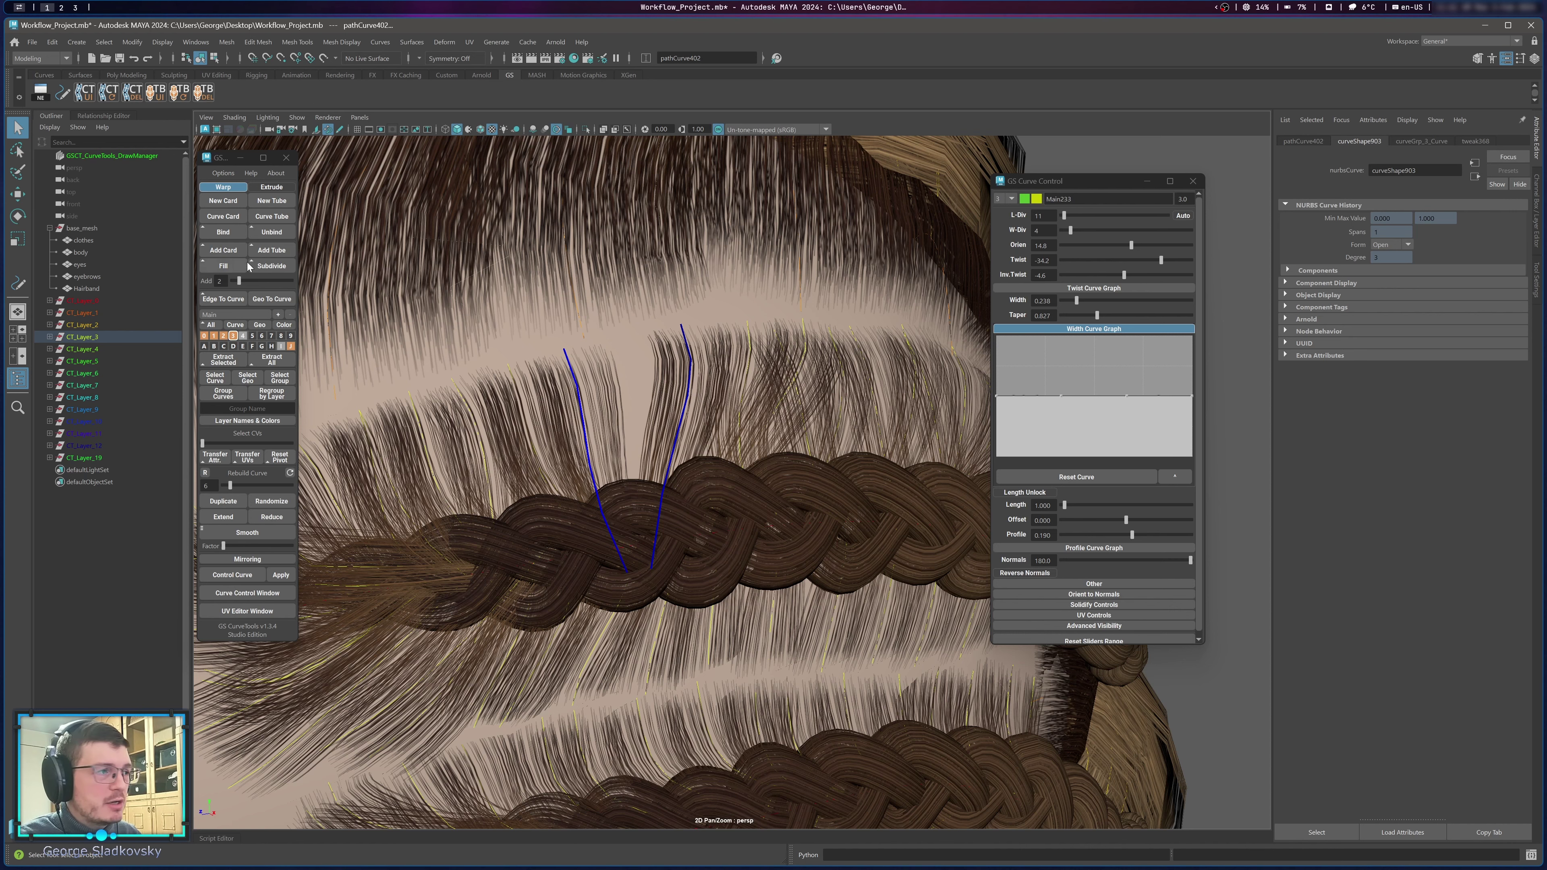
{"action": "left_click", "coordinate": [229, 268]}
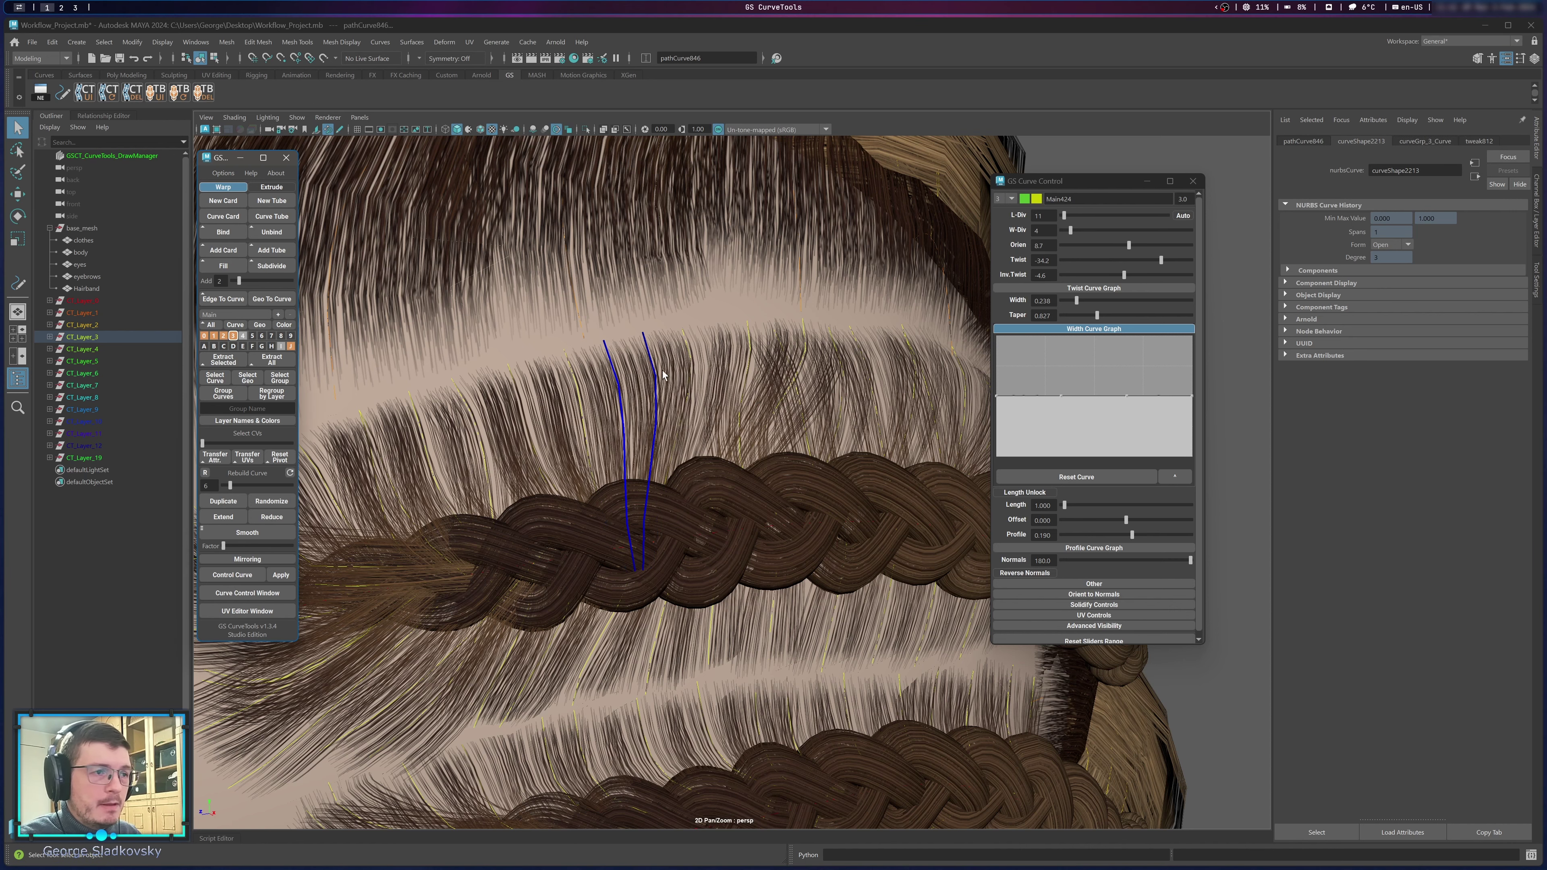
Select one of the filled root cards above the upper side braid and adjust its orientation and twist.
{"action": "left_click_drag", "start_coordinate": [663, 375], "coordinate": [646, 415], "text": "alt"}
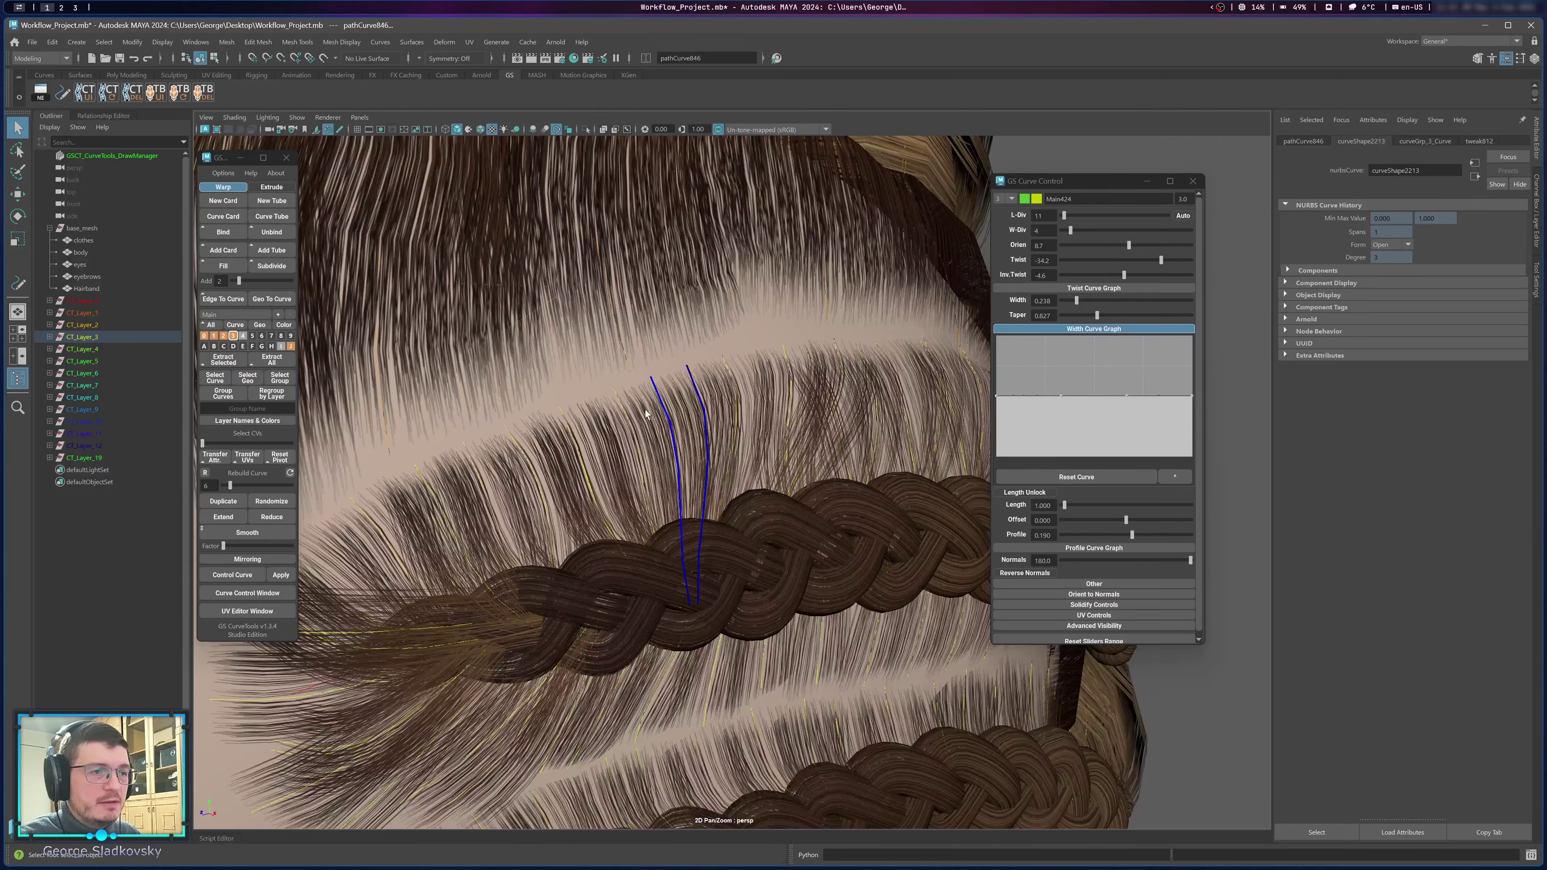
{"action": "right_click_drag", "start_coordinate": [735, 437], "coordinate": [705, 450], "text": "alt"}
{"action": "middle_click_drag", "start_coordinate": [704, 450], "coordinate": [678, 380], "text": "alt"}
{"action": "left_click_drag", "start_coordinate": [677, 380], "coordinate": [787, 369], "text": "alt"}
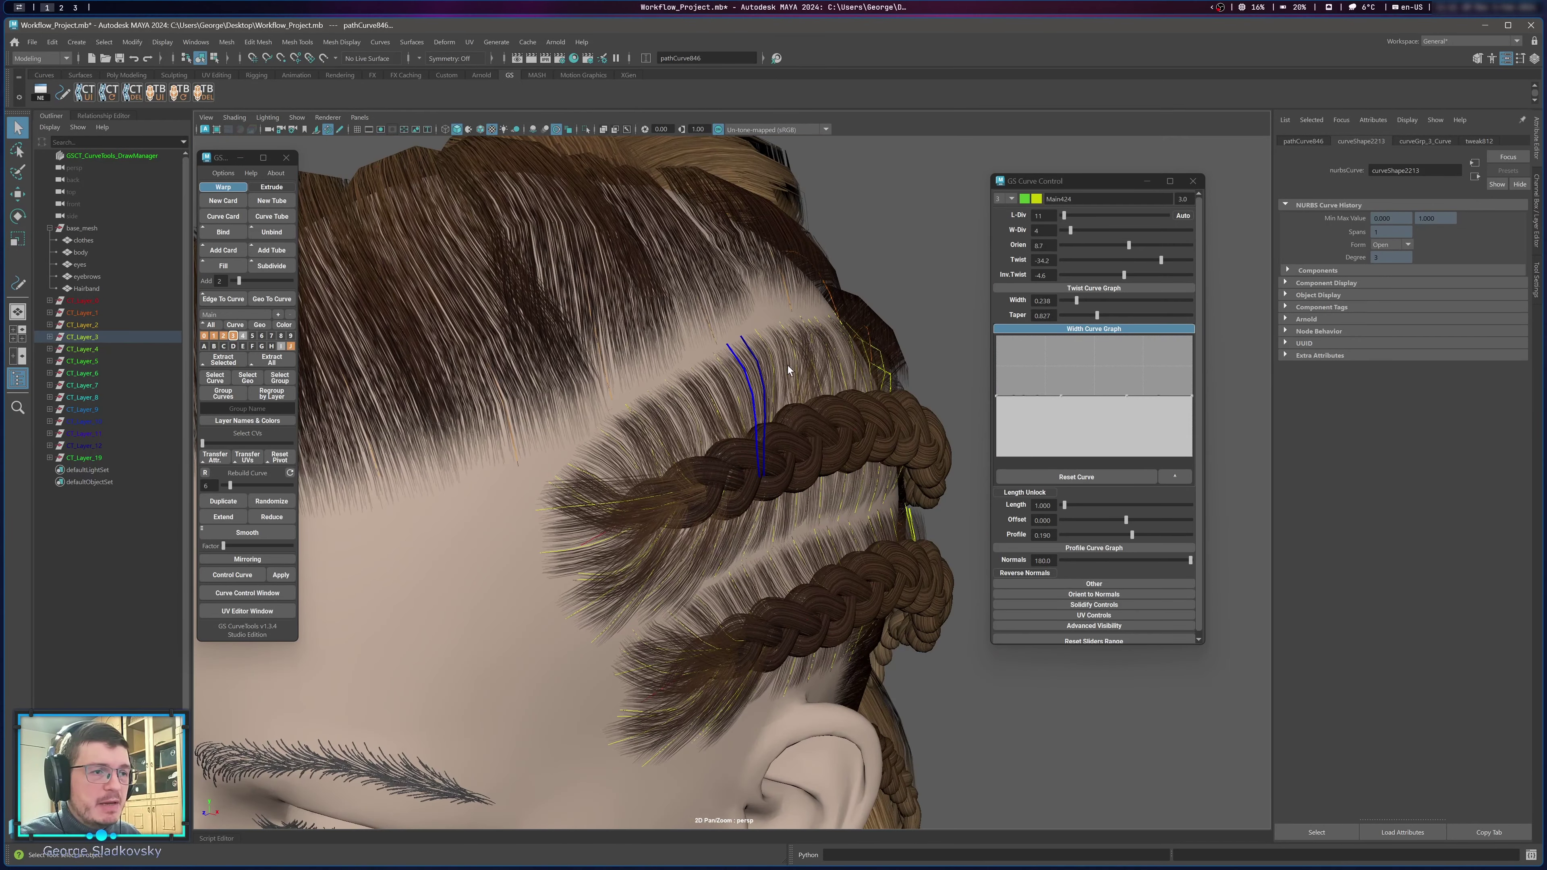
{"action": "left_click", "coordinate": [967, 268]}
{"action": "left_click_drag", "start_coordinate": [968, 268], "coordinate": [905, 298], "text": "alt"}
{"action": "left_click", "coordinate": [720, 357]}
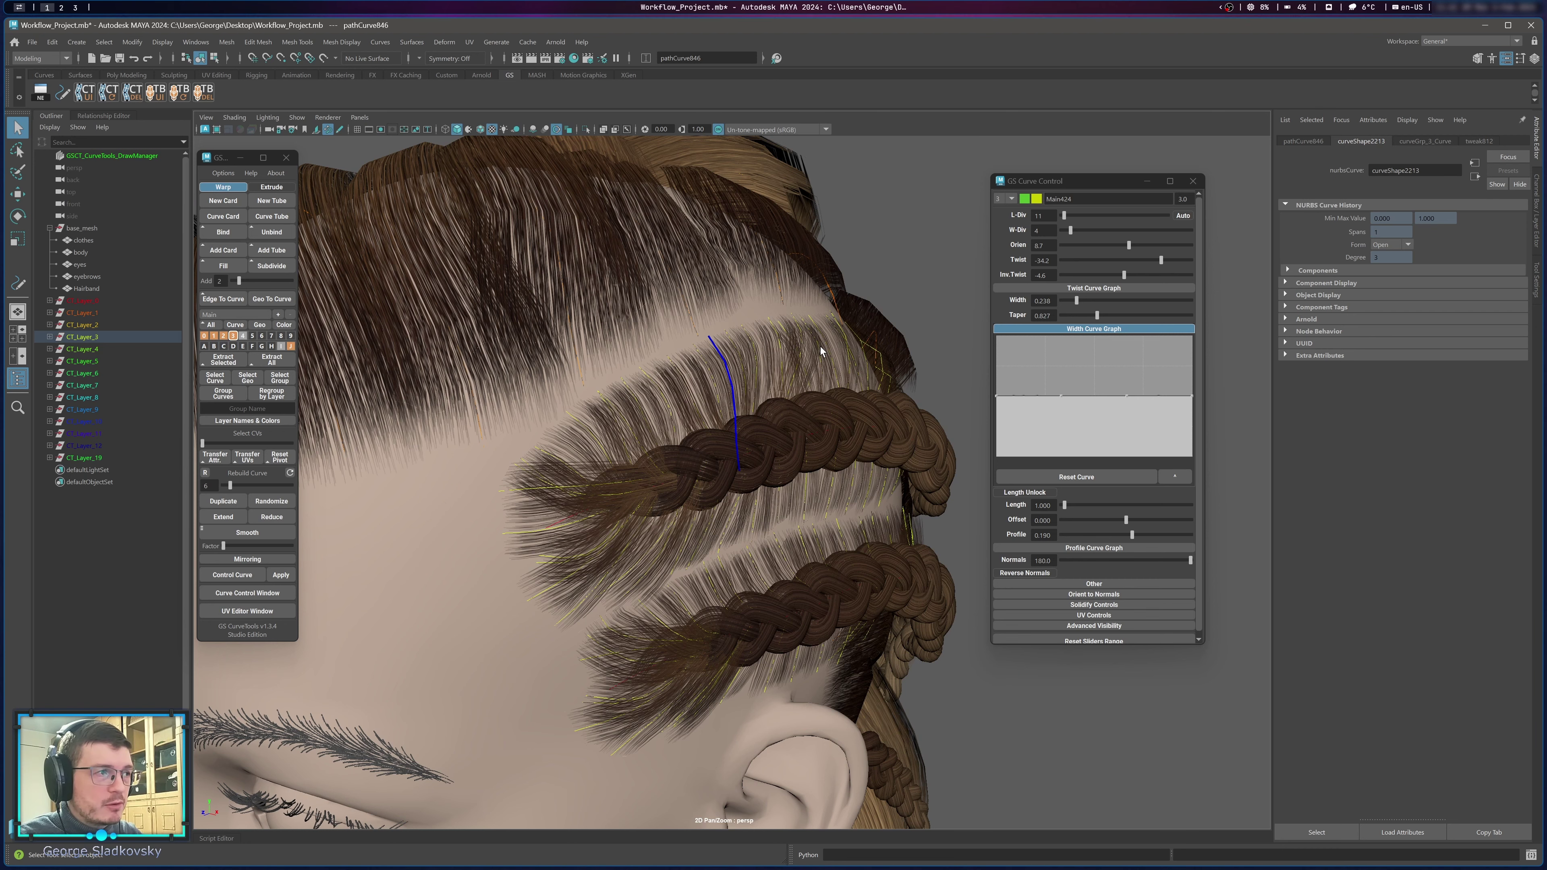
{"action": "scroll", "coordinate": [875, 360], "scroll_direction": "up", "scroll_amount": 4}
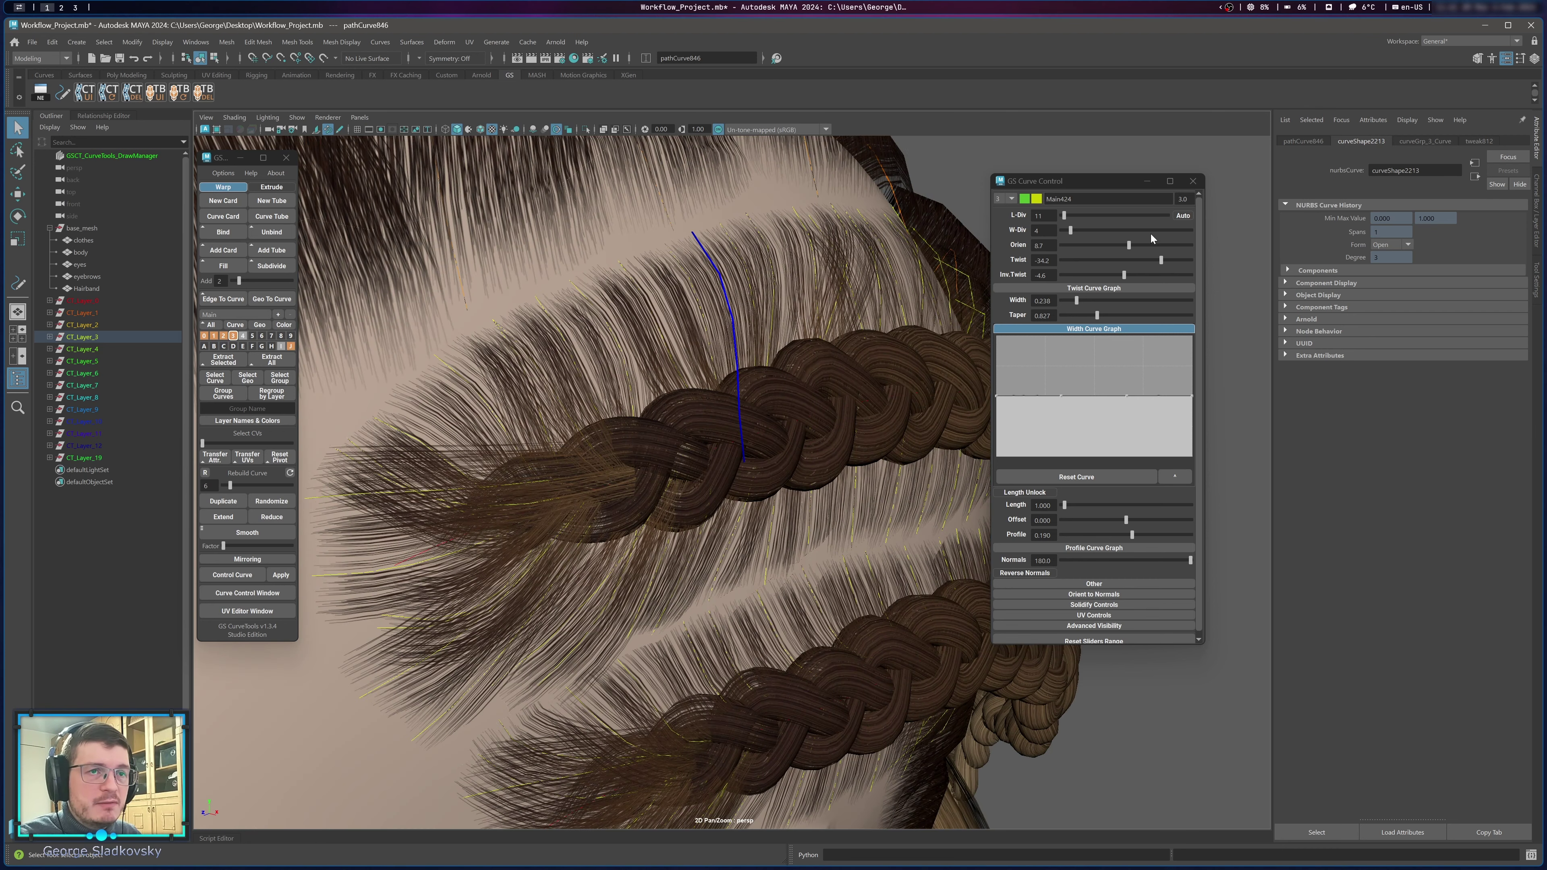
{"action": "left_click_drag", "start_coordinate": [1130, 245], "coordinate": [1151, 242]}
{"action": "middle_click_drag", "start_coordinate": [861, 272], "coordinate": [789, 378], "text": "alt"}
{"action": "left_click_drag", "start_coordinate": [1151, 245], "coordinate": [1164, 263]}
{"action": "scroll", "coordinate": [833, 329], "scroll_direction": "down", "scroll_amount": 4}
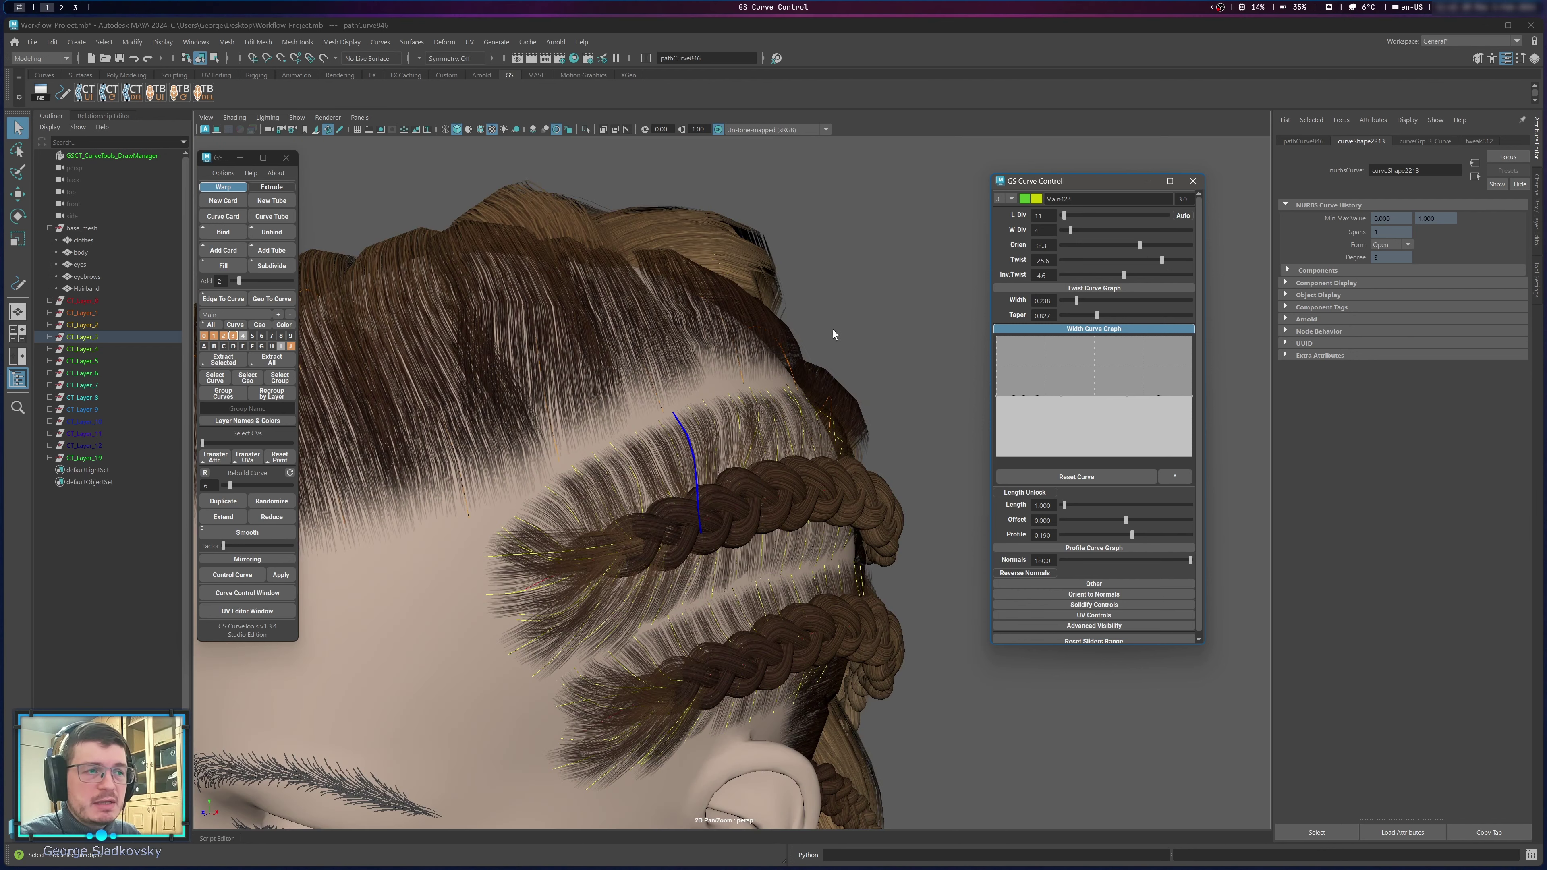
{"action": "right_click", "coordinate": [842, 317]}
Try moving one large hair card up and away from the top of the head.
{"action": "left_click_drag", "start_coordinate": [841, 262], "coordinate": [664, 341], "text": "alt"}
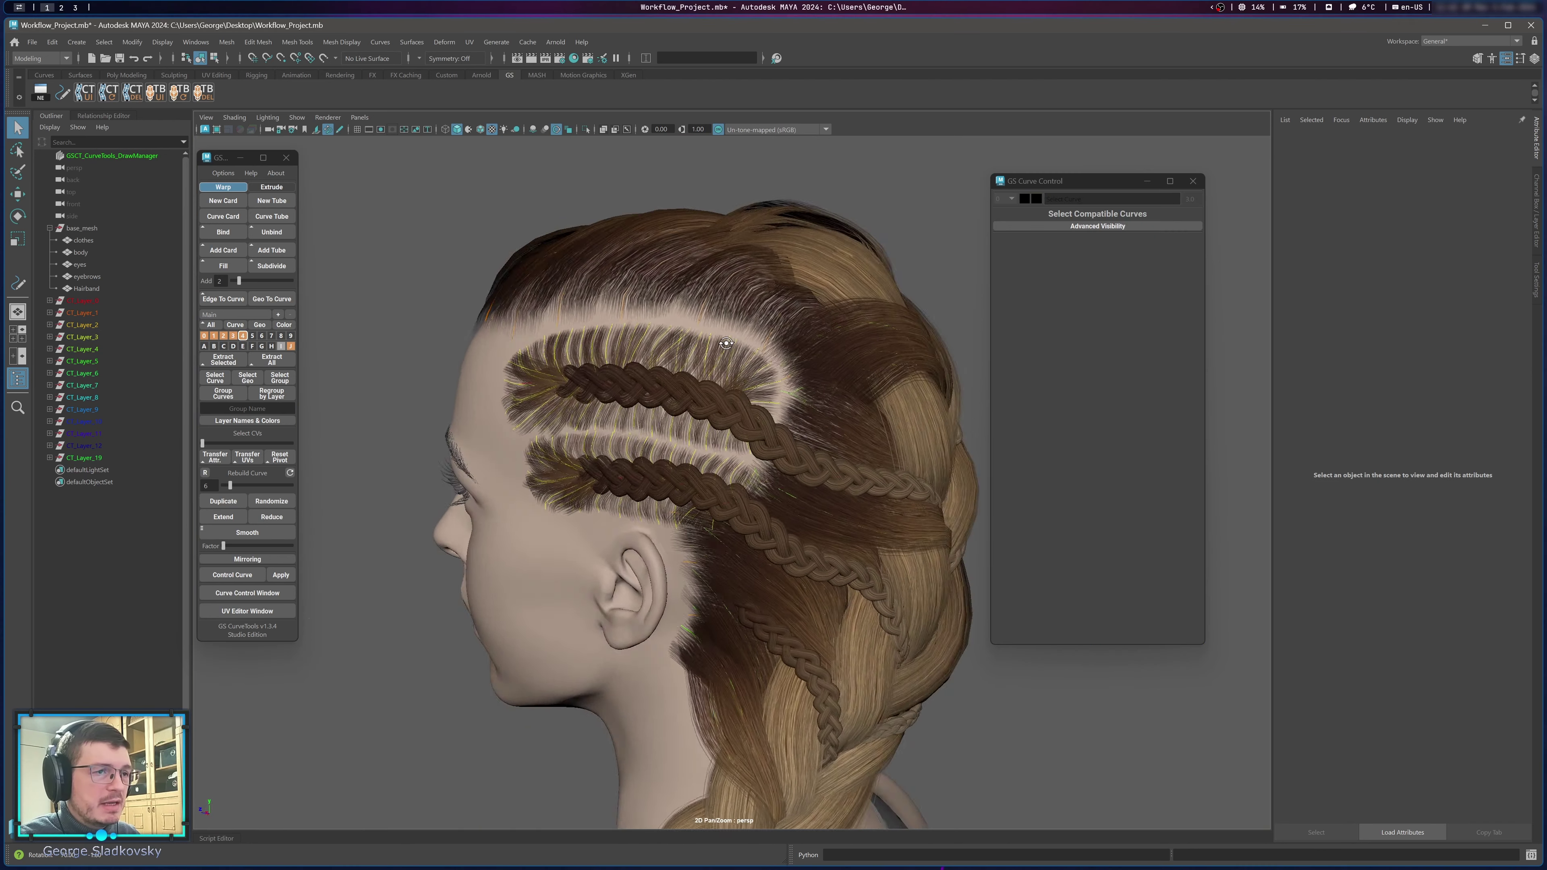
{"action": "middle_click_drag", "start_coordinate": [664, 341], "coordinate": [607, 249], "text": "alt"}
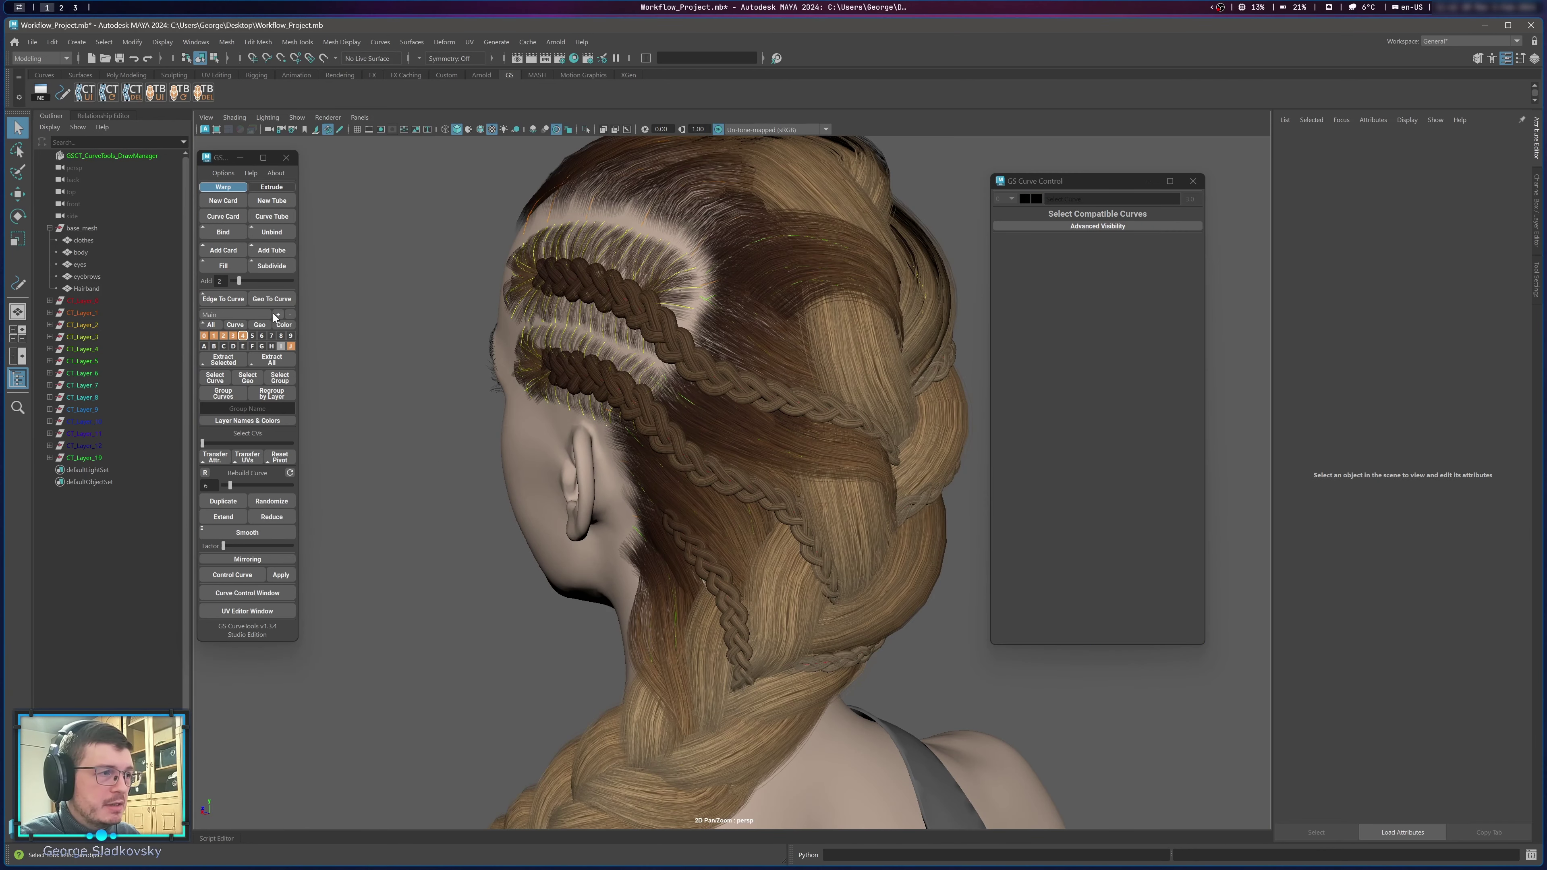
{"action": "key", "text": "w"}
{"action": "left_click", "coordinate": [817, 236]}
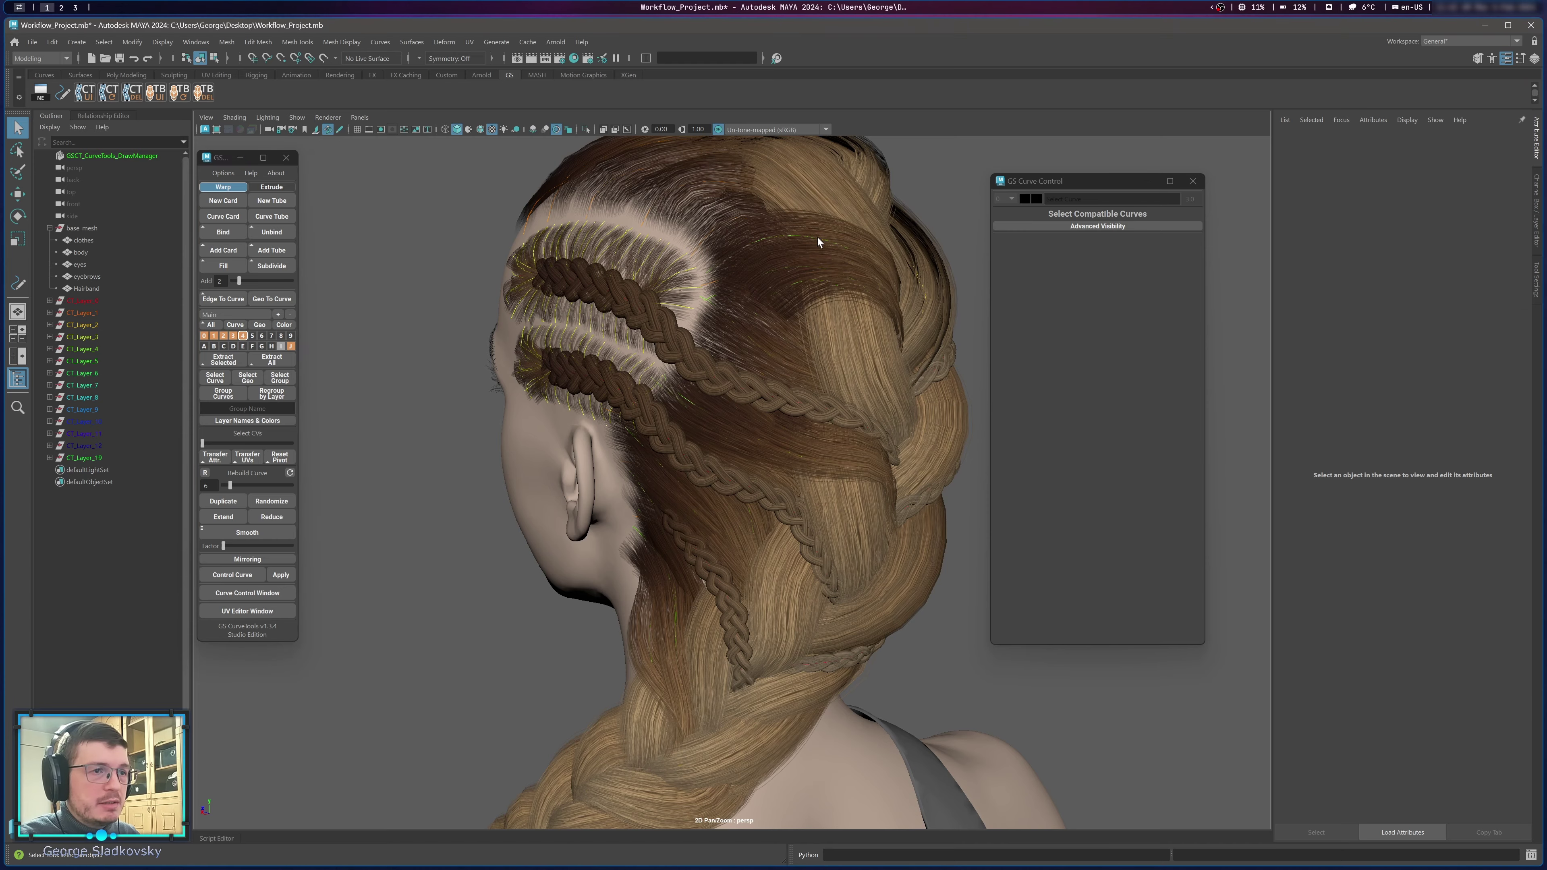
{"action": "left_click_drag", "start_coordinate": [857, 252], "coordinate": [738, 271], "text": "alt"}
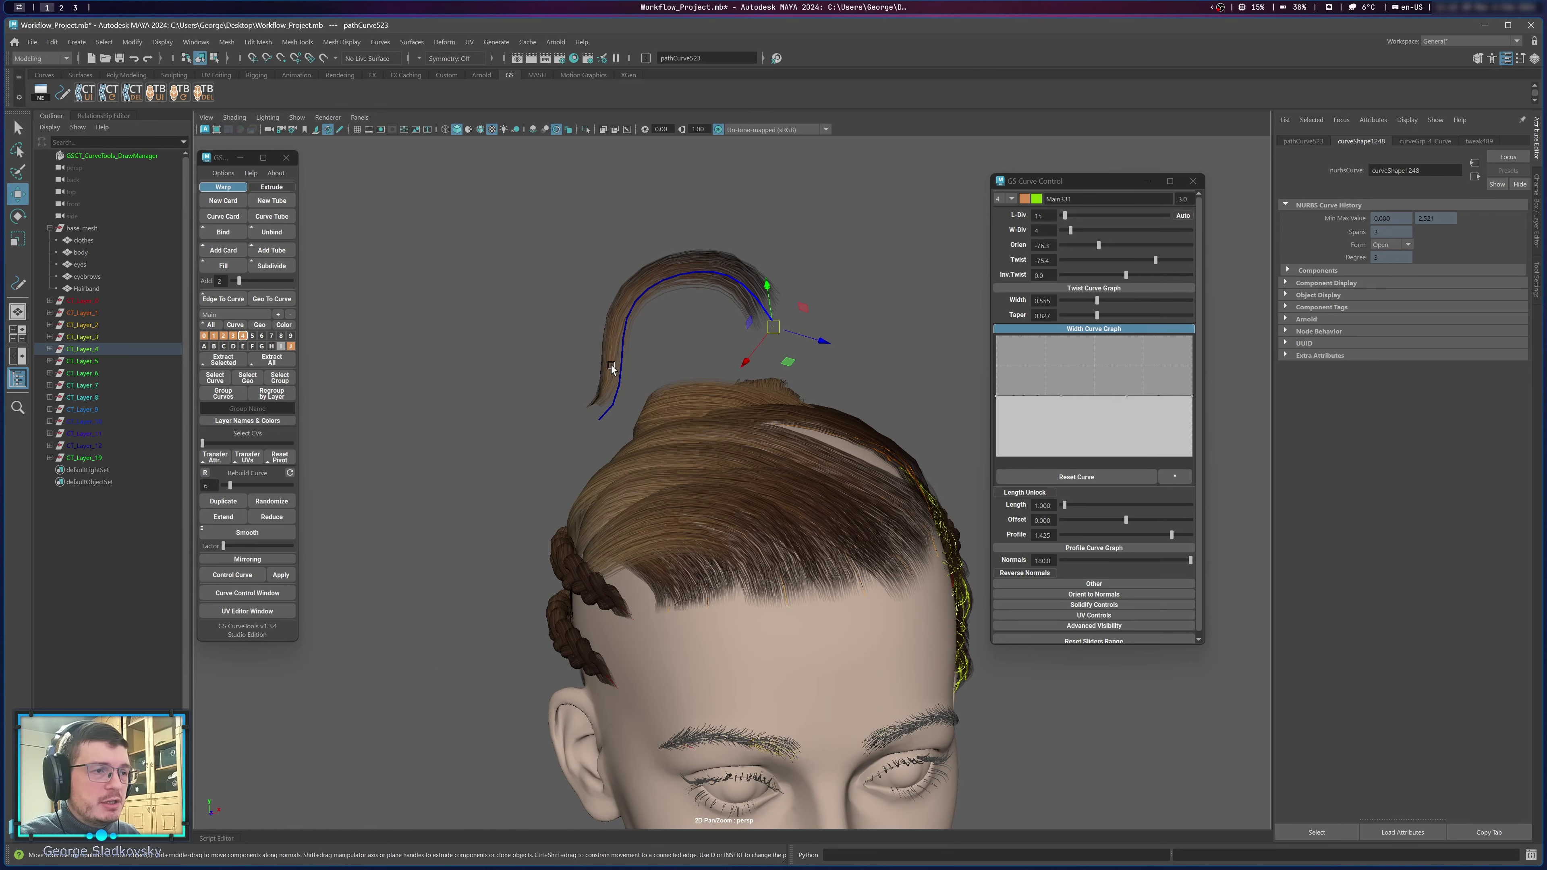
{"action": "left_click_drag", "start_coordinate": [610, 368], "coordinate": [616, 454], "text": "alt"}
{"action": "middle_click_drag", "start_coordinate": [773, 456], "coordinate": [737, 297], "text": "alt"}
{"action": "left_click", "coordinate": [970, 393]}
{"action": "left_click_drag", "start_coordinate": [533, 457], "coordinate": [647, 460], "text": "alt"}
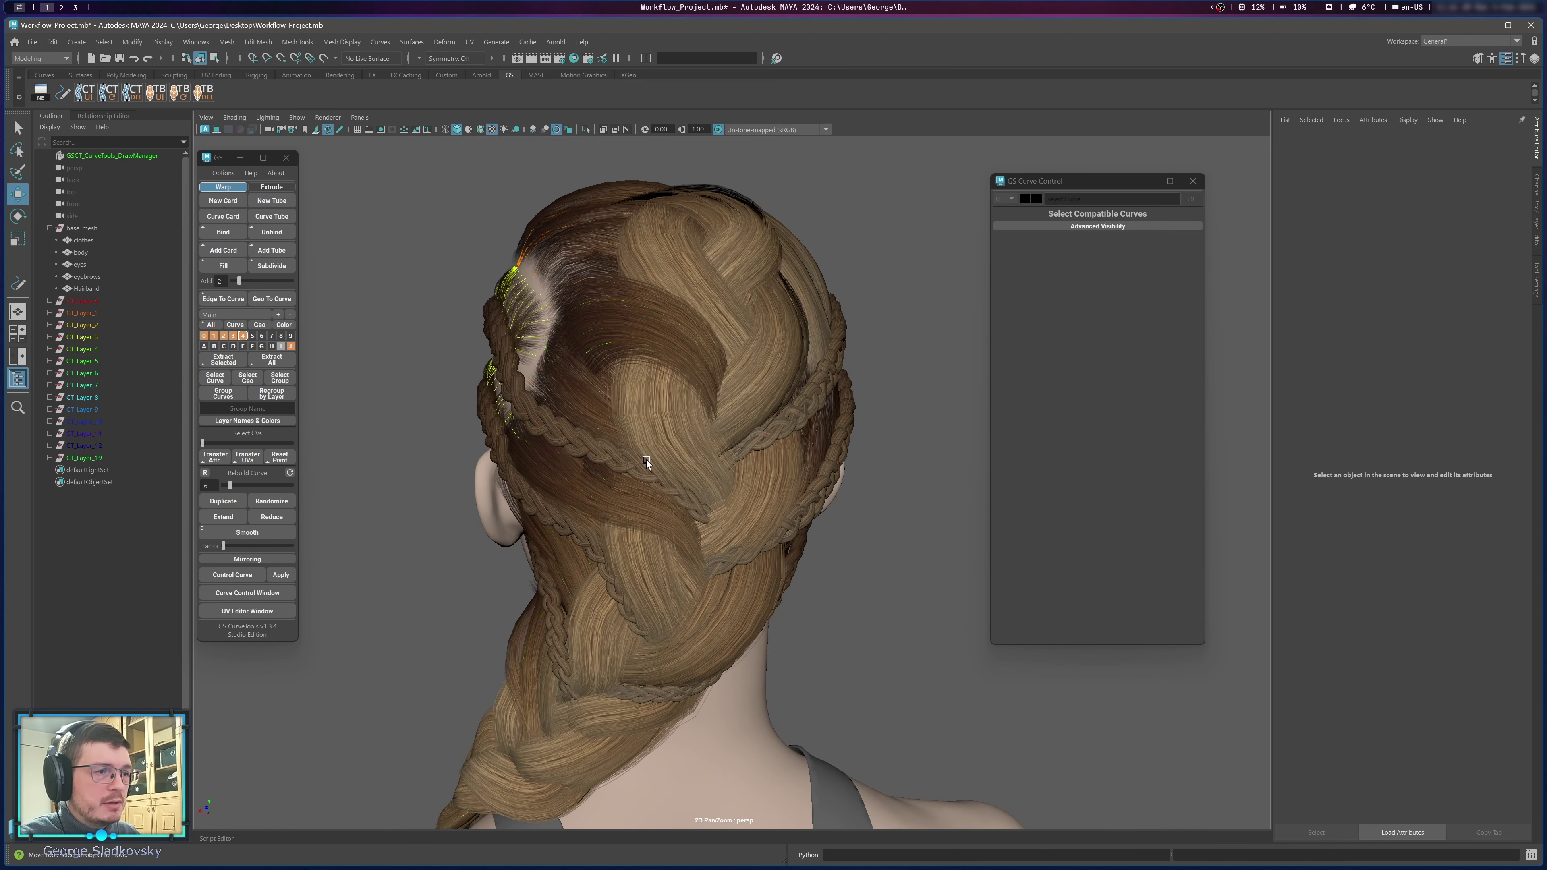
Hide the hair layers from 9 down to 4 to examine the base hair cards from the front and side.
{"action": "left_click_drag", "start_coordinate": [728, 425], "coordinate": [682, 256], "text": "alt"}
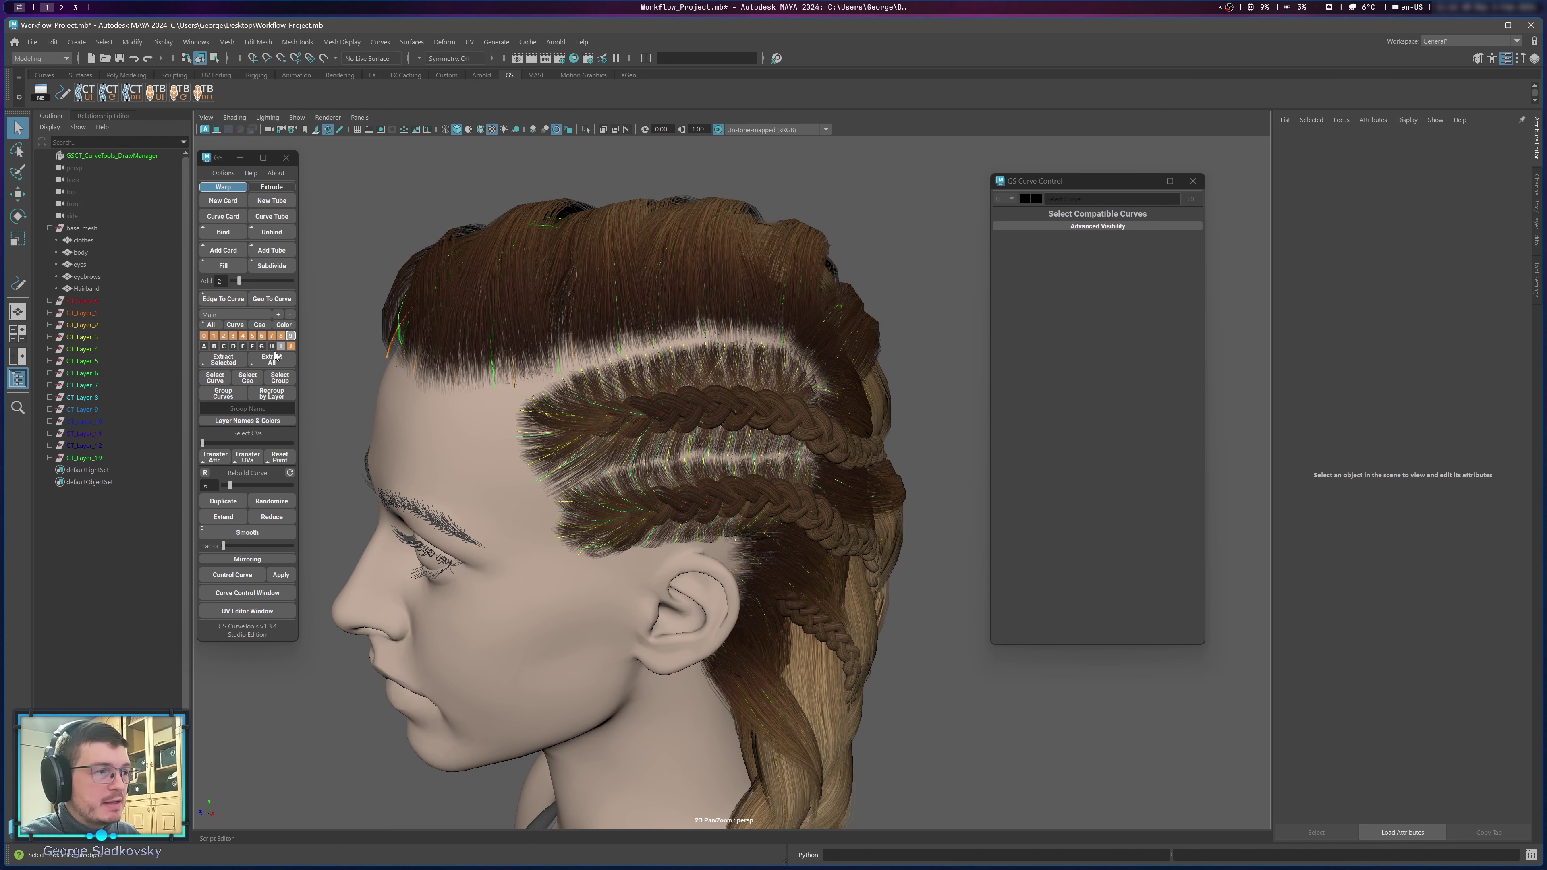
{"action": "left_click", "coordinate": [282, 336]}
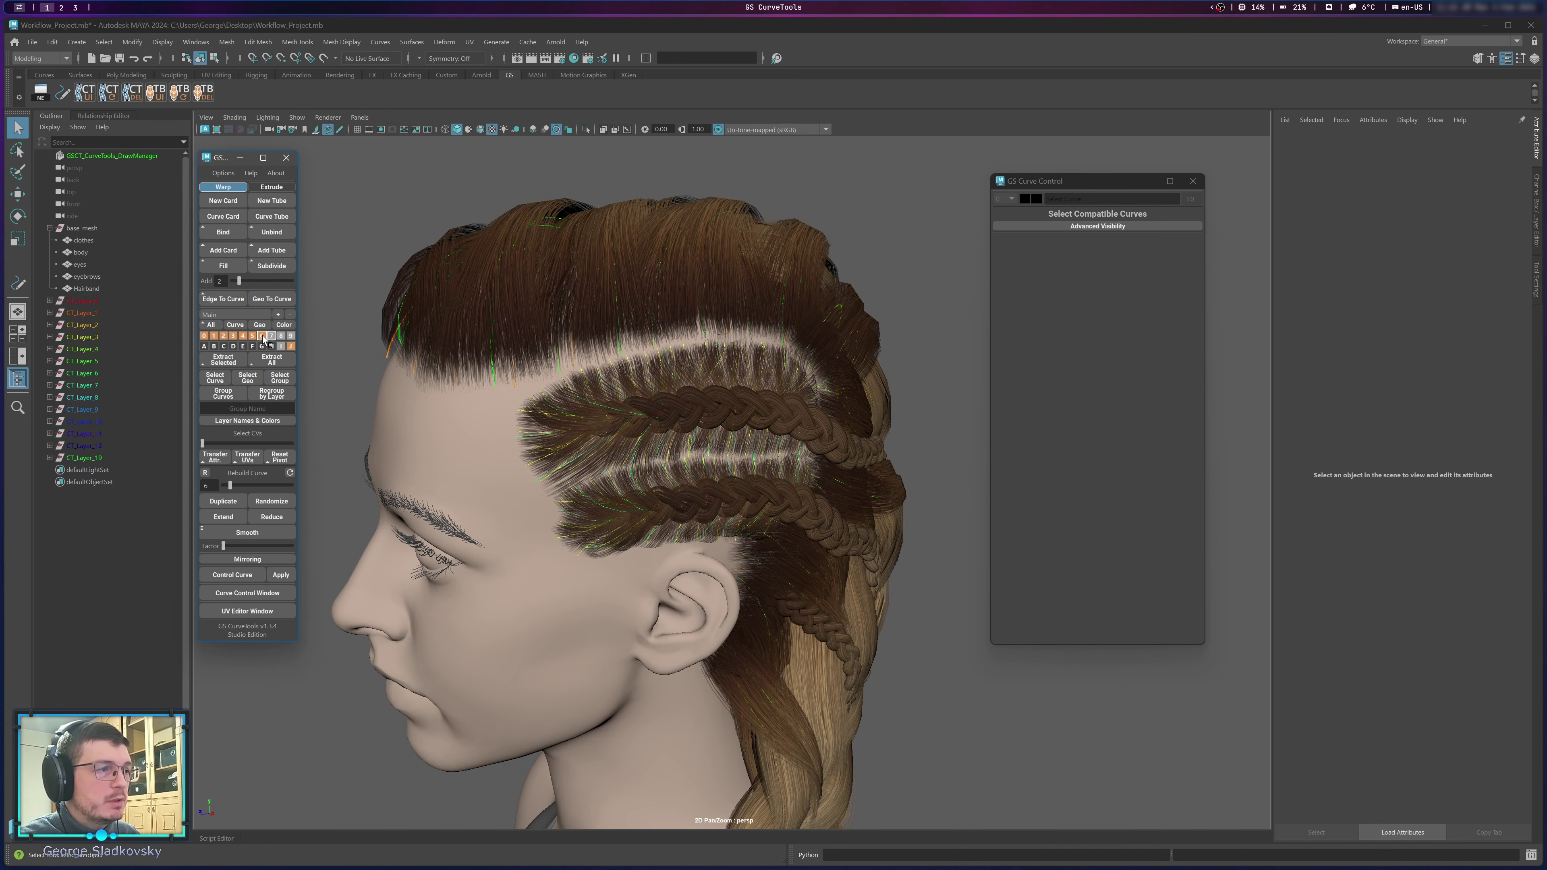
{"action": "left_click", "coordinate": [262, 336]}
{"action": "left_click", "coordinate": [253, 335]}
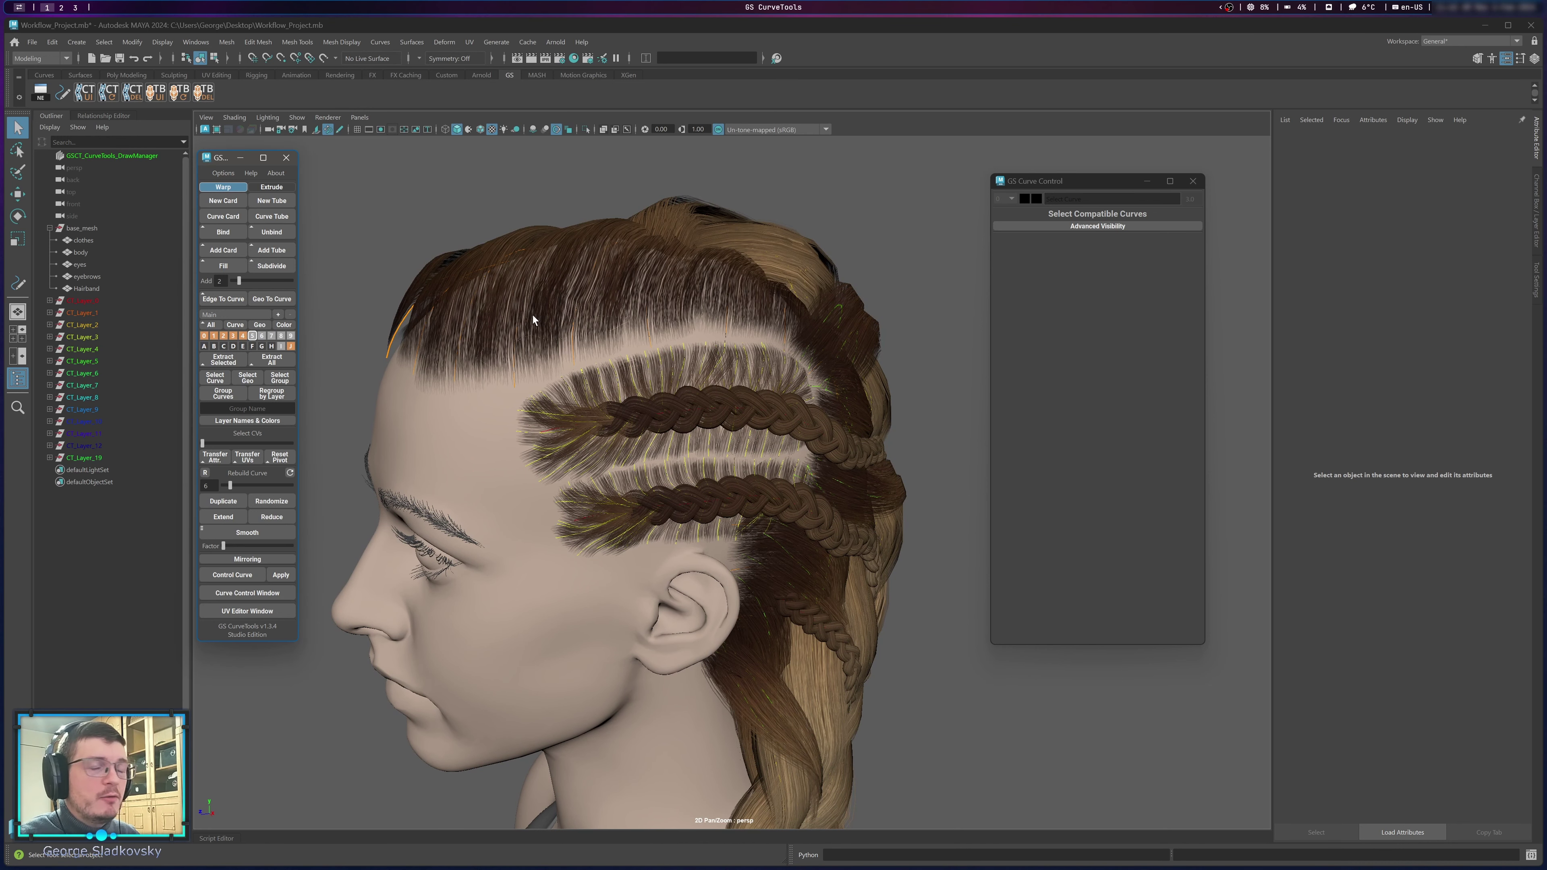
{"action": "left_click_drag", "start_coordinate": [544, 314], "coordinate": [697, 469], "text": "alt"}
{"action": "middle_click_drag", "start_coordinate": [652, 356], "coordinate": [581, 362], "text": "alt"}
{"action": "scroll", "coordinate": [581, 363], "scroll_direction": "up", "scroll_amount": 2}
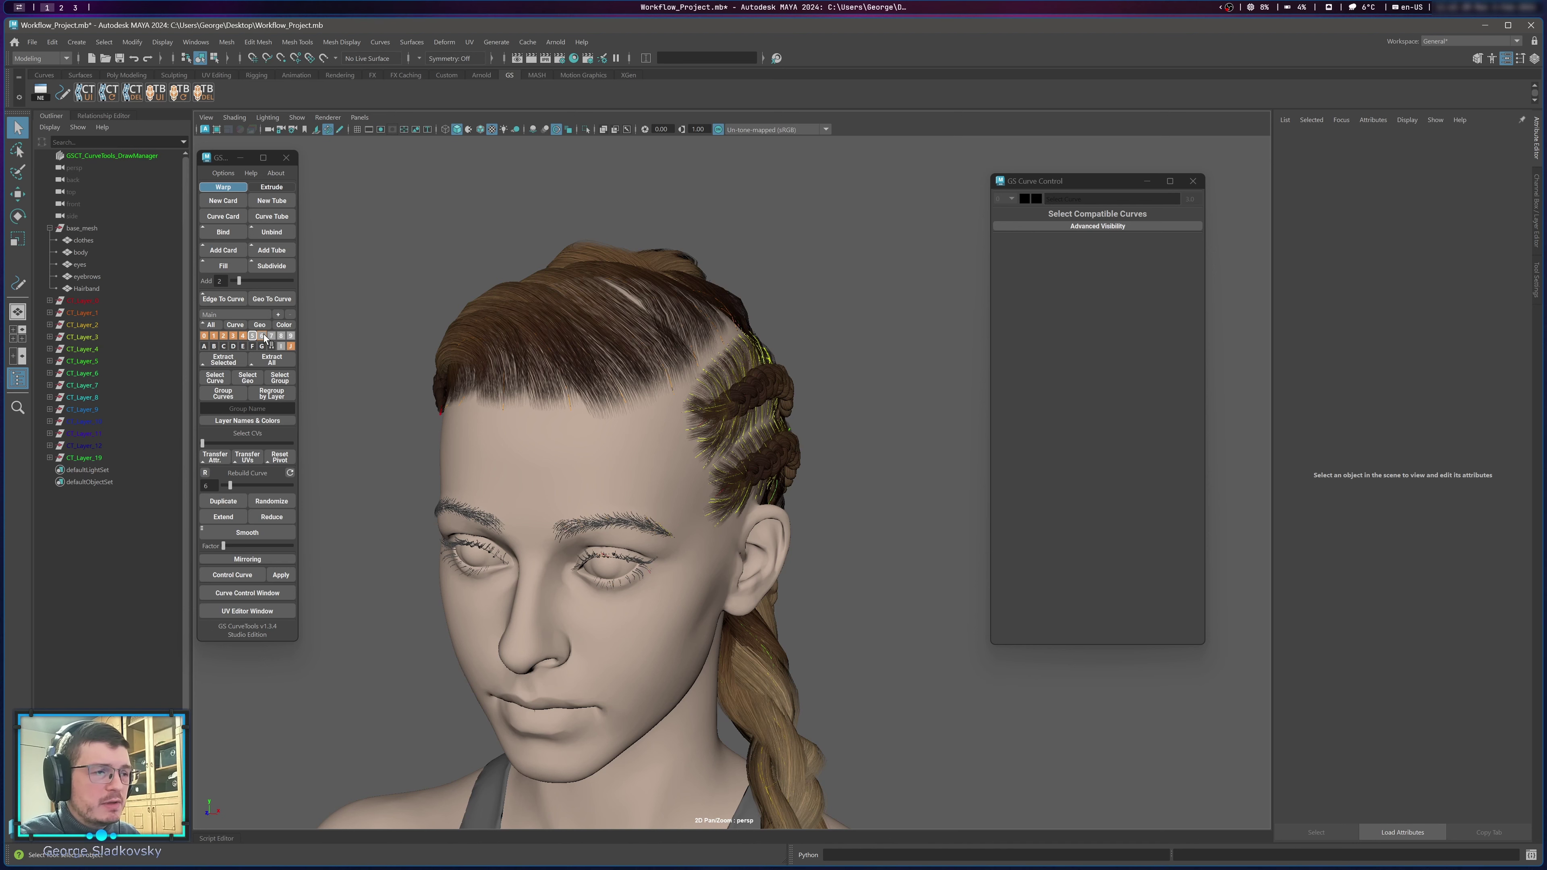
{"action": "left_click", "coordinate": [243, 335]}
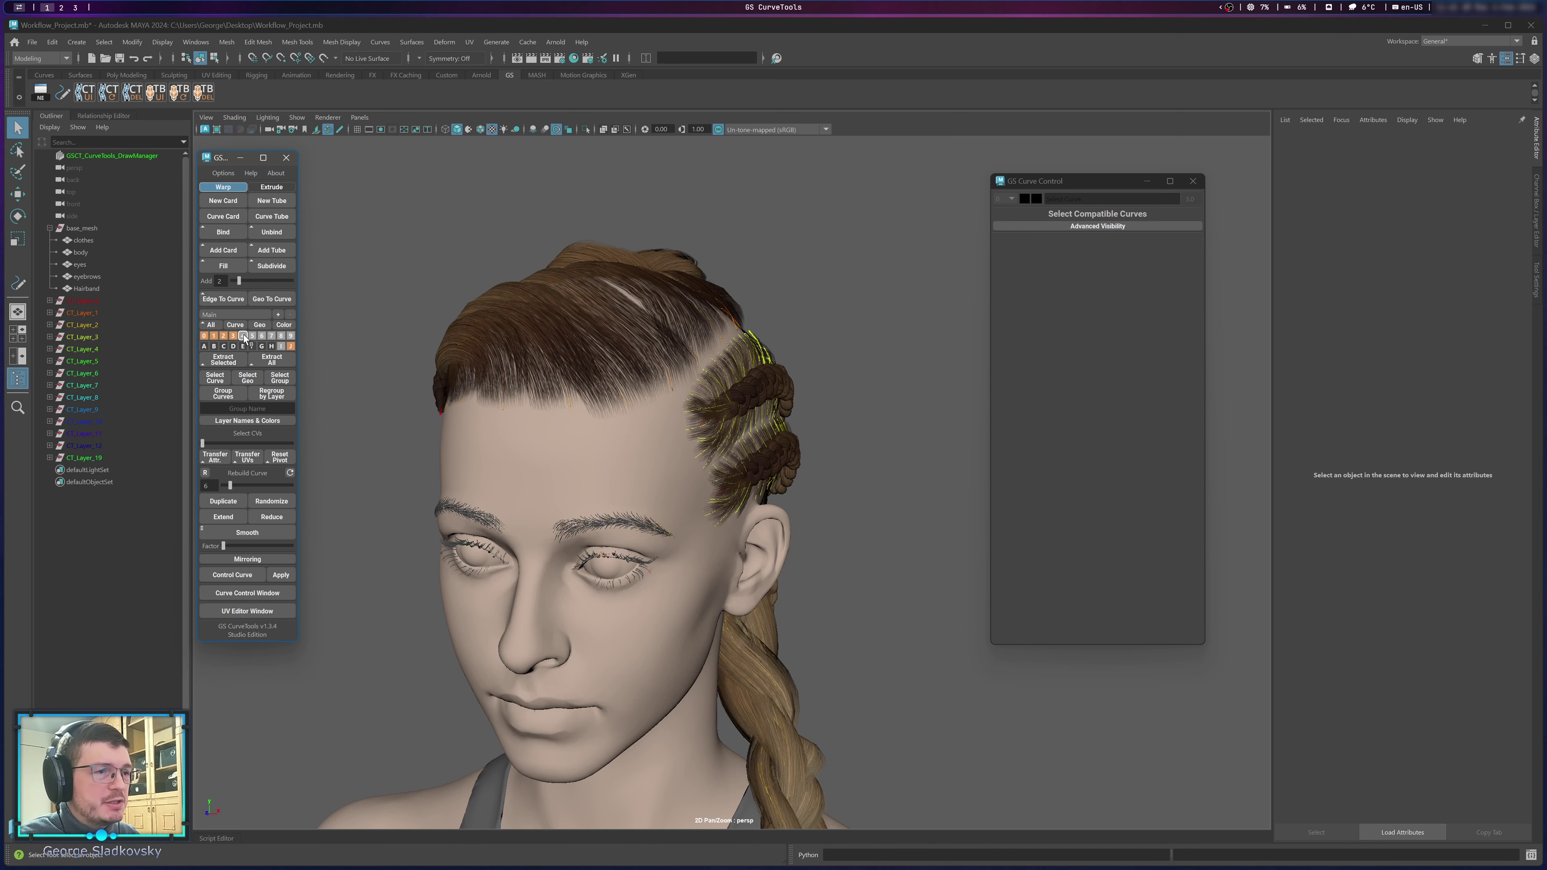
{"action": "left_click_drag", "start_coordinate": [675, 436], "coordinate": [482, 358], "text": "alt"}
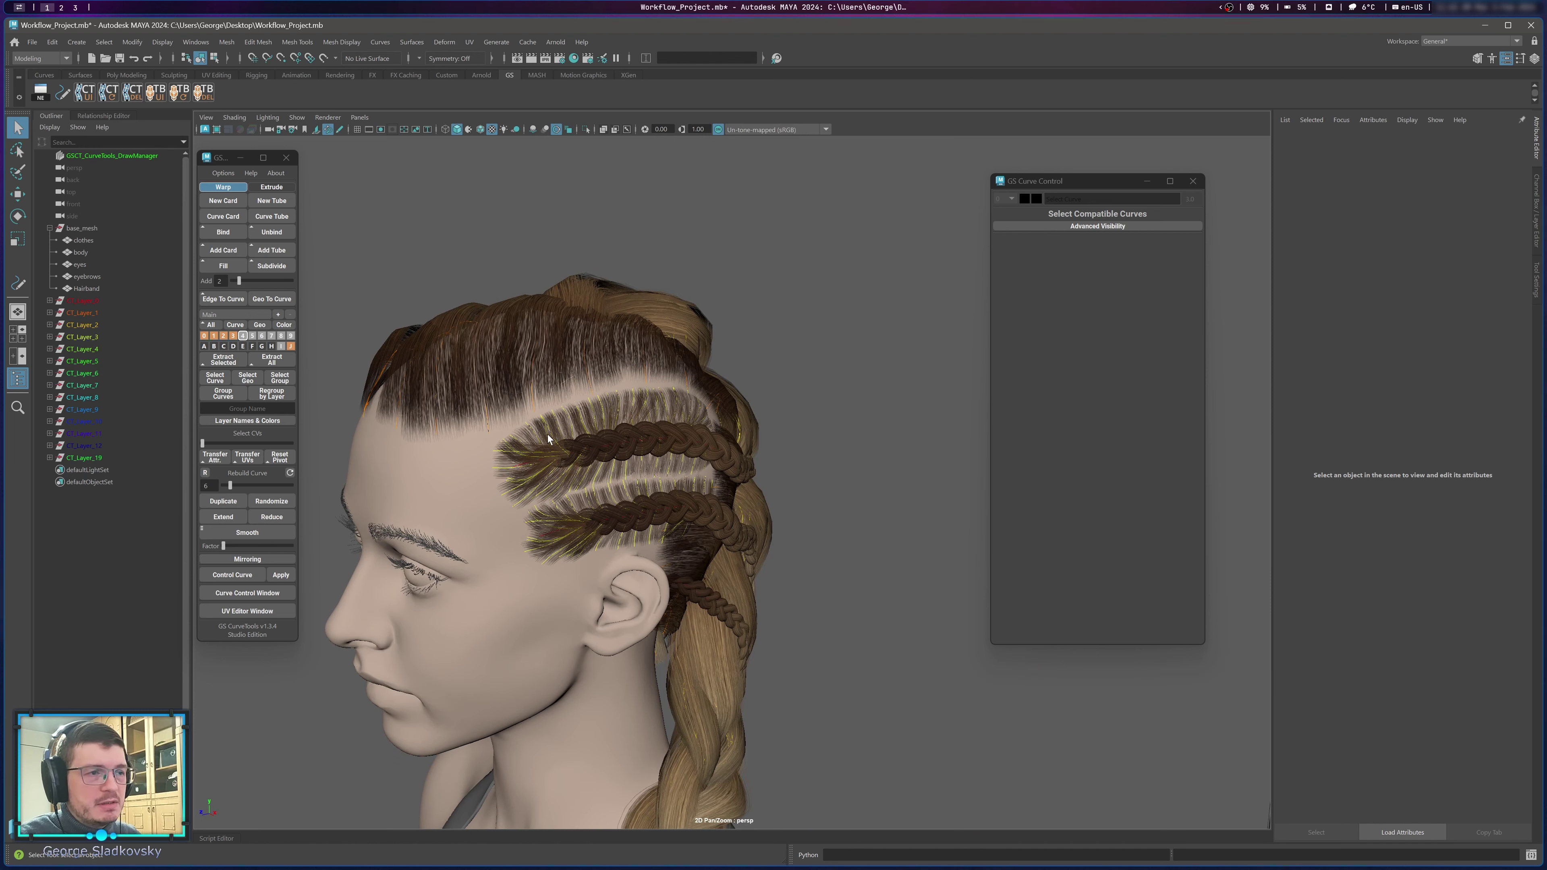
Show the hidden hair layers up to 9 again, along with layers A, B and C.
{"action": "left_click_drag", "start_coordinate": [547, 430], "coordinate": [707, 448], "text": "alt"}
{"action": "middle_click_drag", "start_coordinate": [707, 444], "coordinate": [690, 659], "text": "alt"}
{"action": "right_click_drag", "start_coordinate": [690, 659], "coordinate": [751, 658], "text": "alt"}
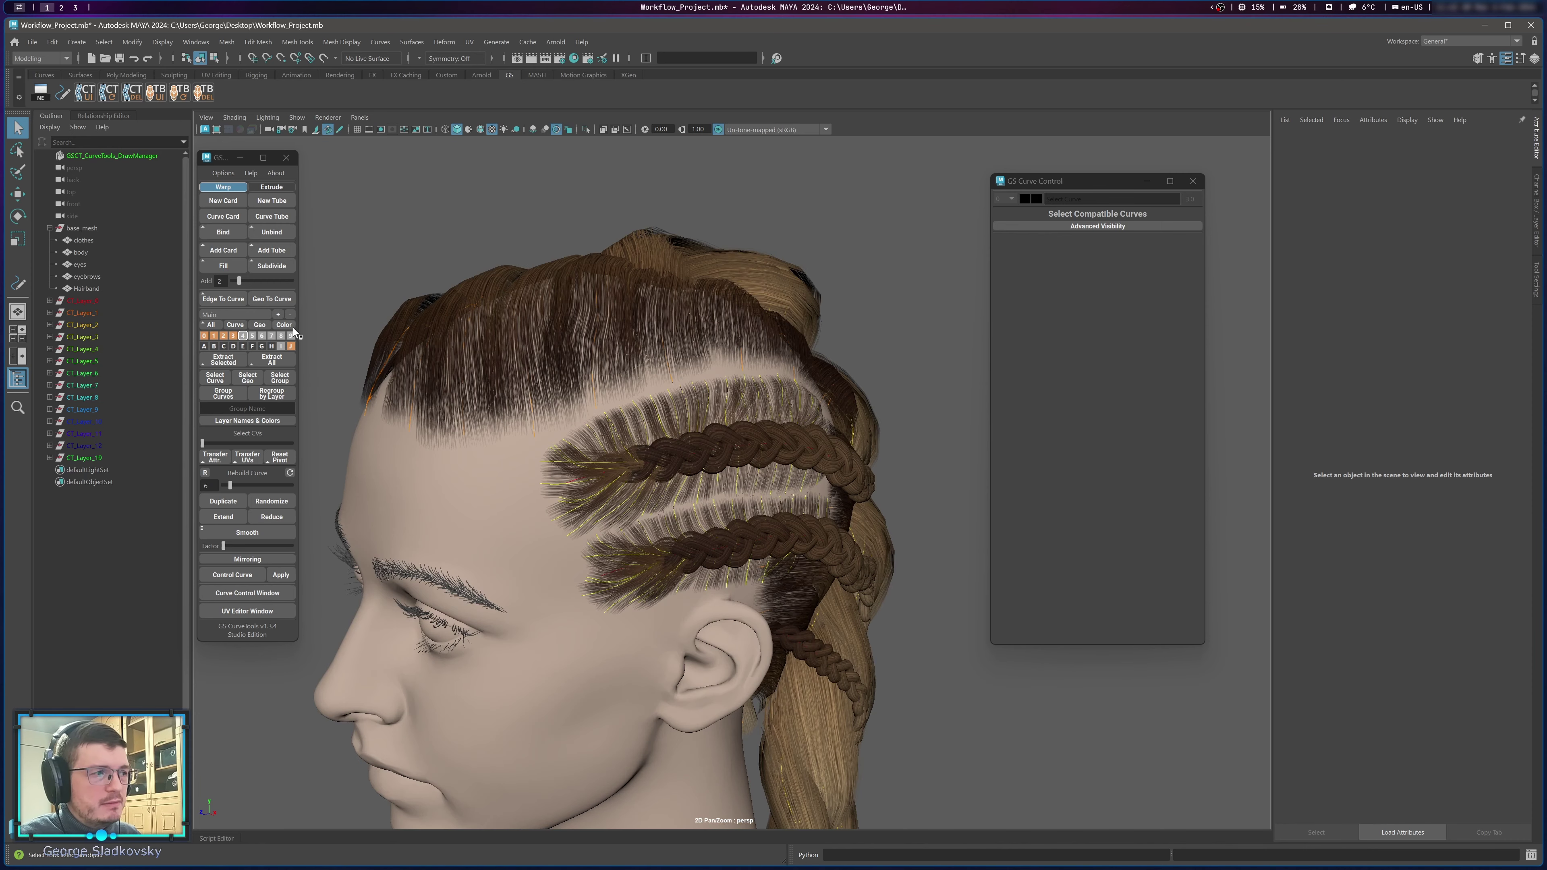
{"action": "left_click", "coordinate": [253, 335]}
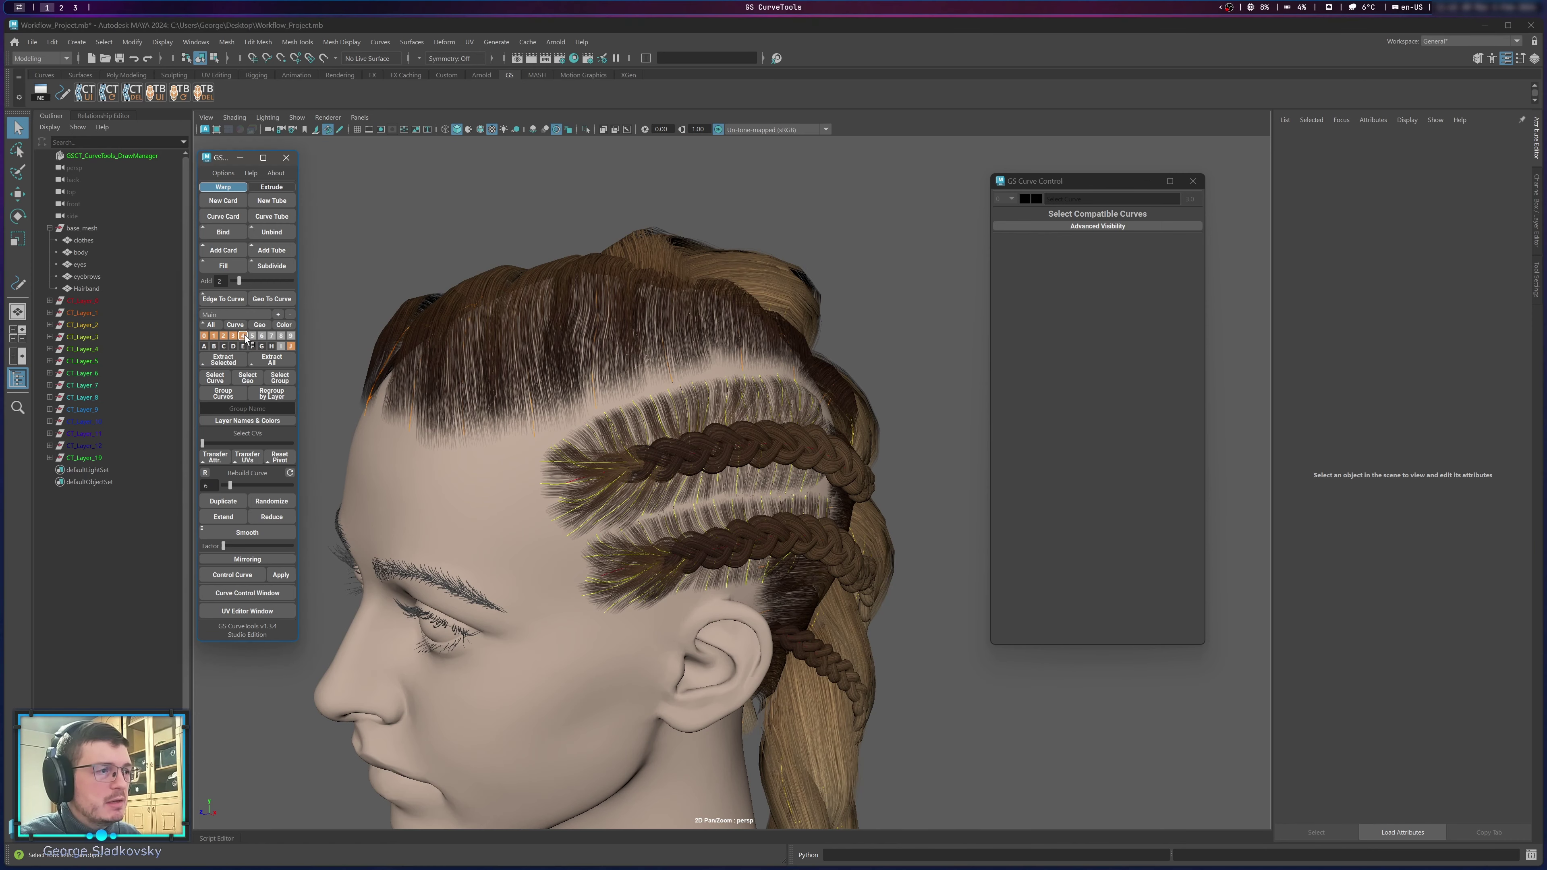
{"action": "left_click", "coordinate": [262, 336]}
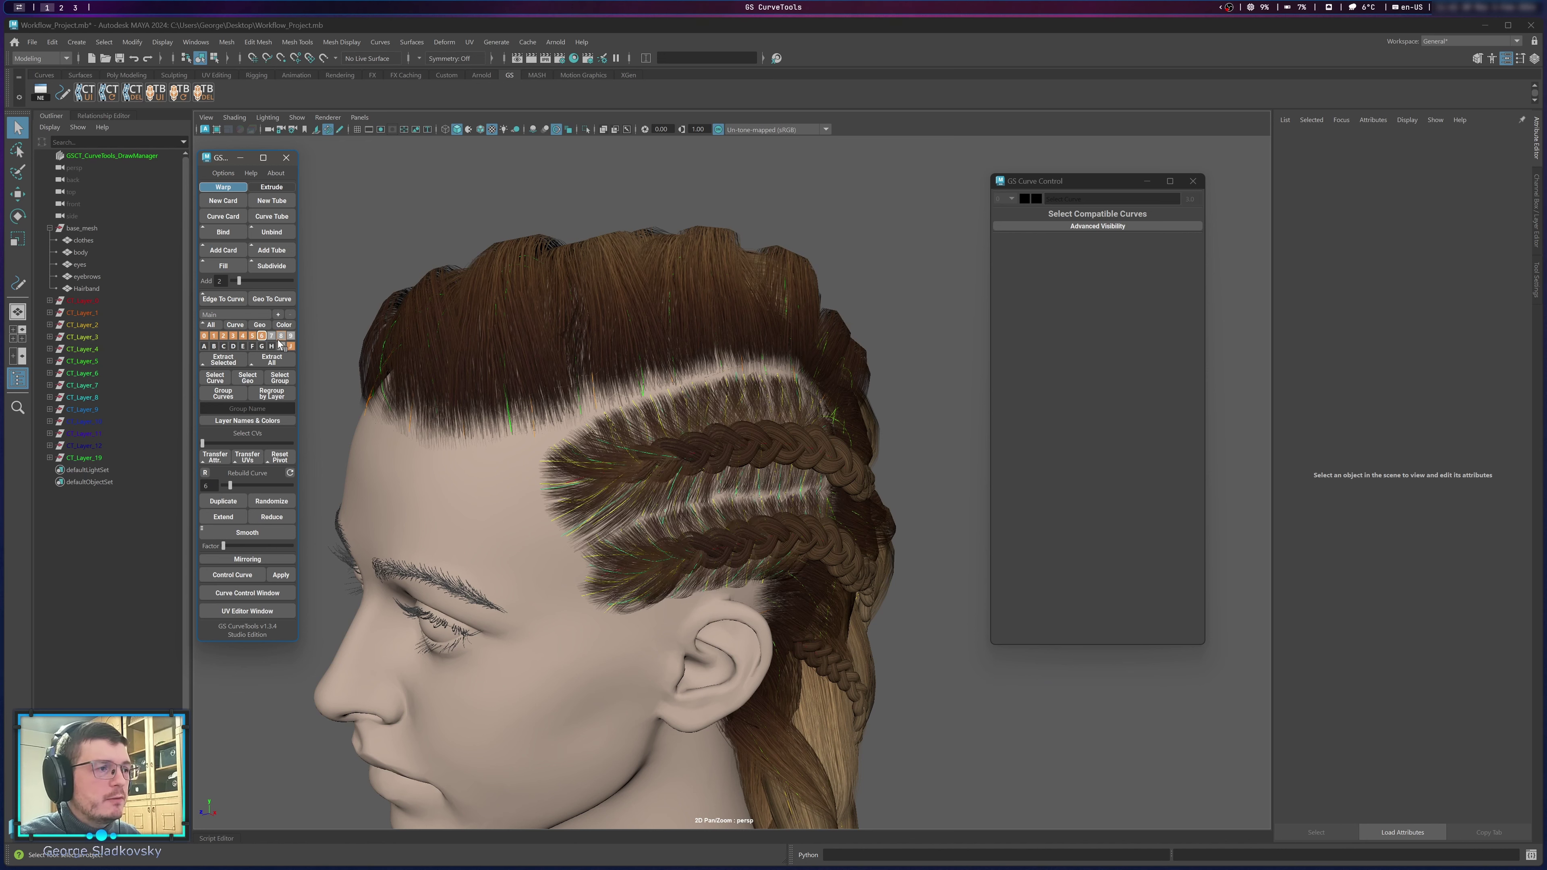
{"action": "left_click", "coordinate": [272, 336]}
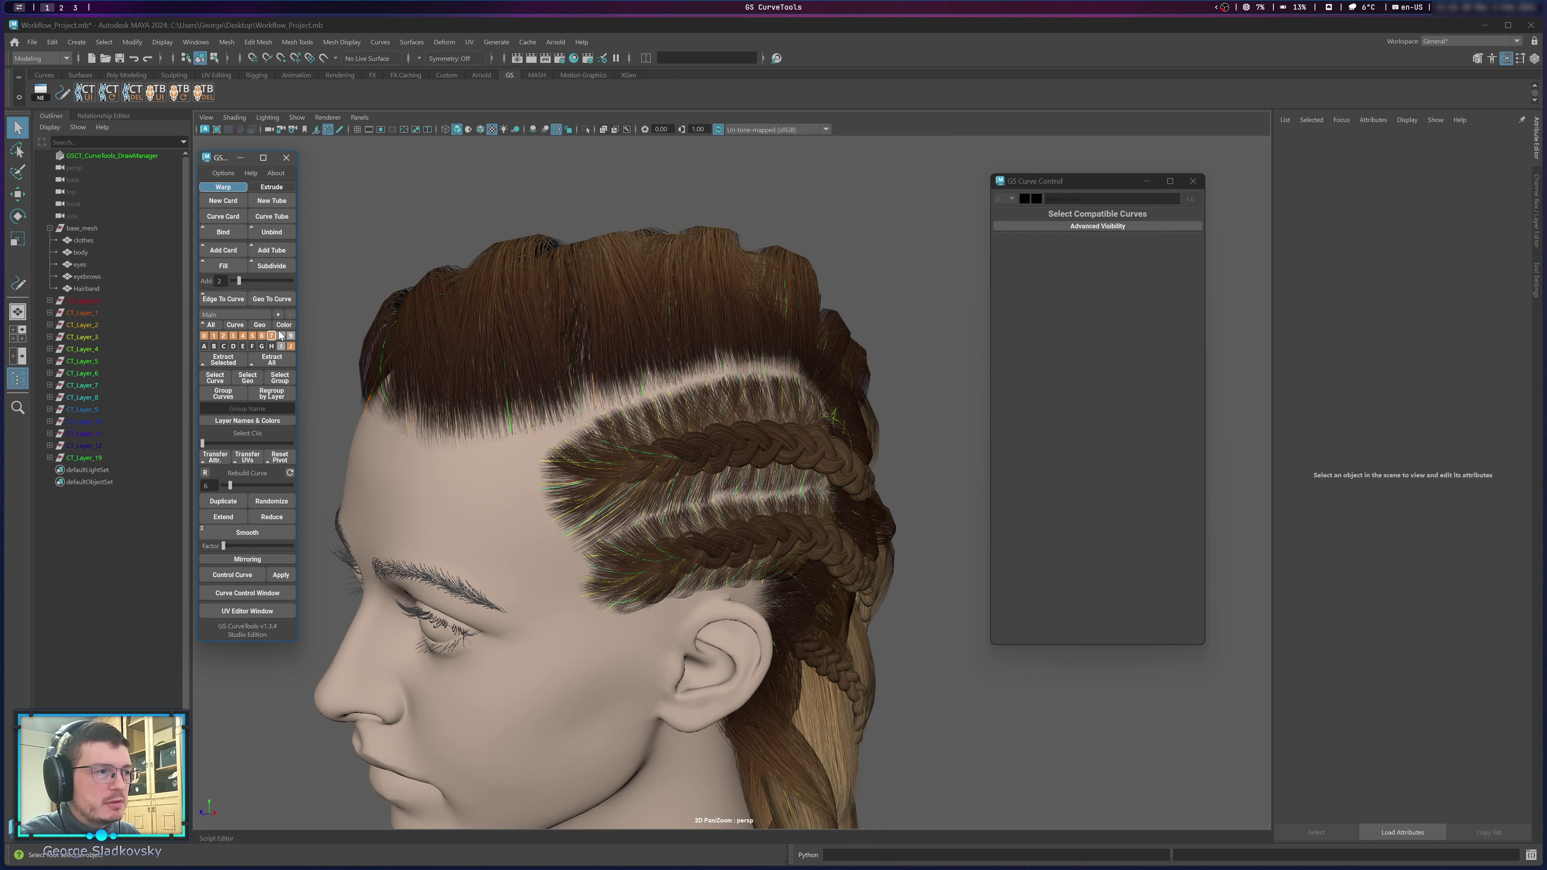
{"action": "left_click", "coordinate": [282, 337]}
{"action": "left_click", "coordinate": [291, 336]}
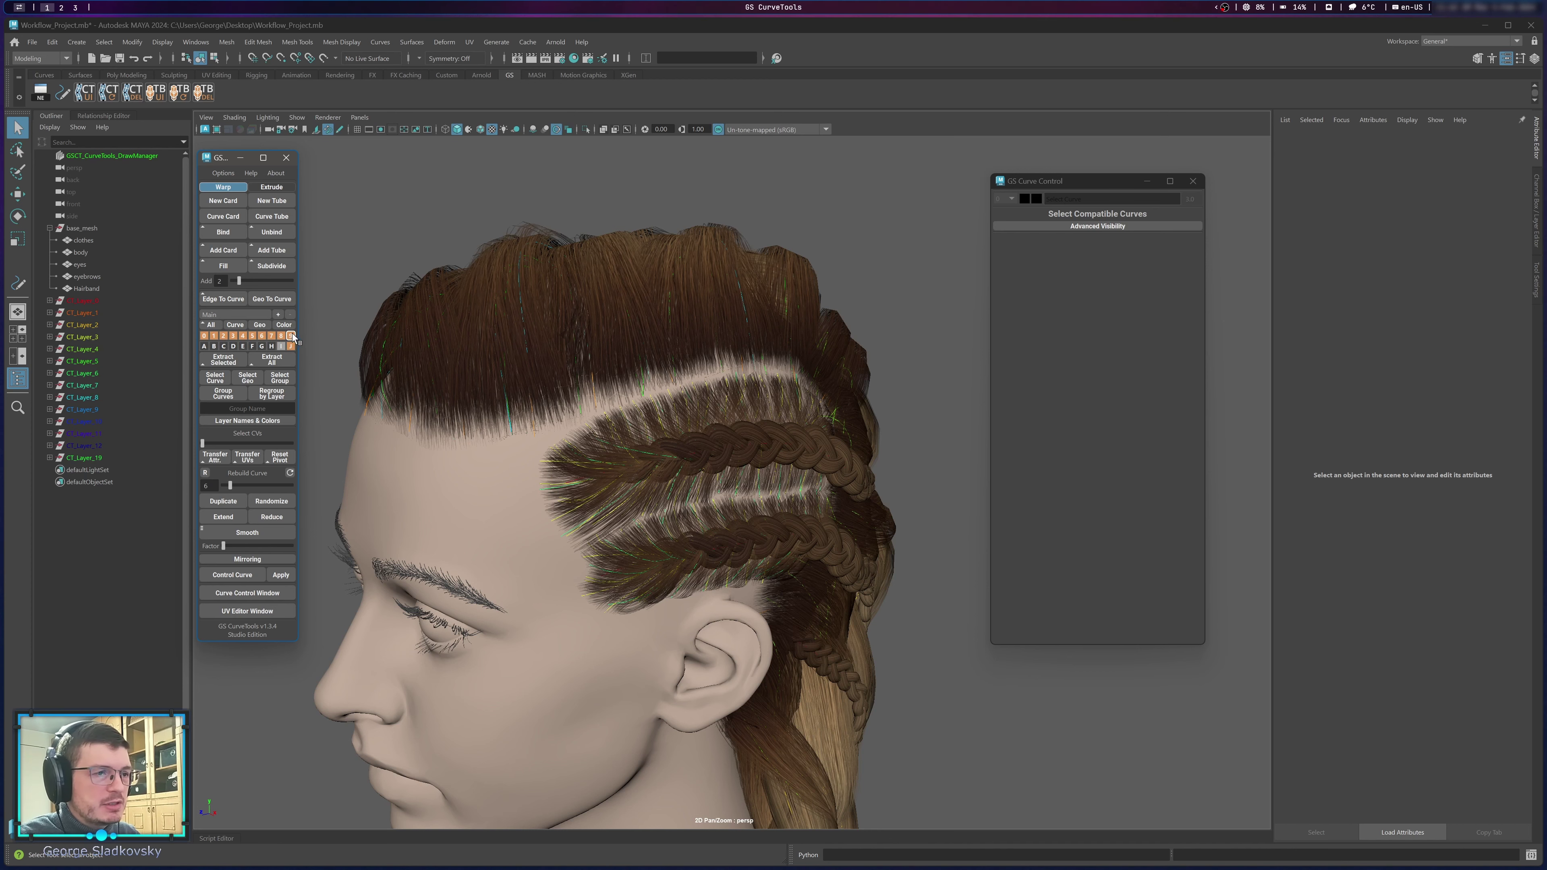
{"action": "left_click_drag", "start_coordinate": [653, 390], "coordinate": [769, 316], "text": "alt"}
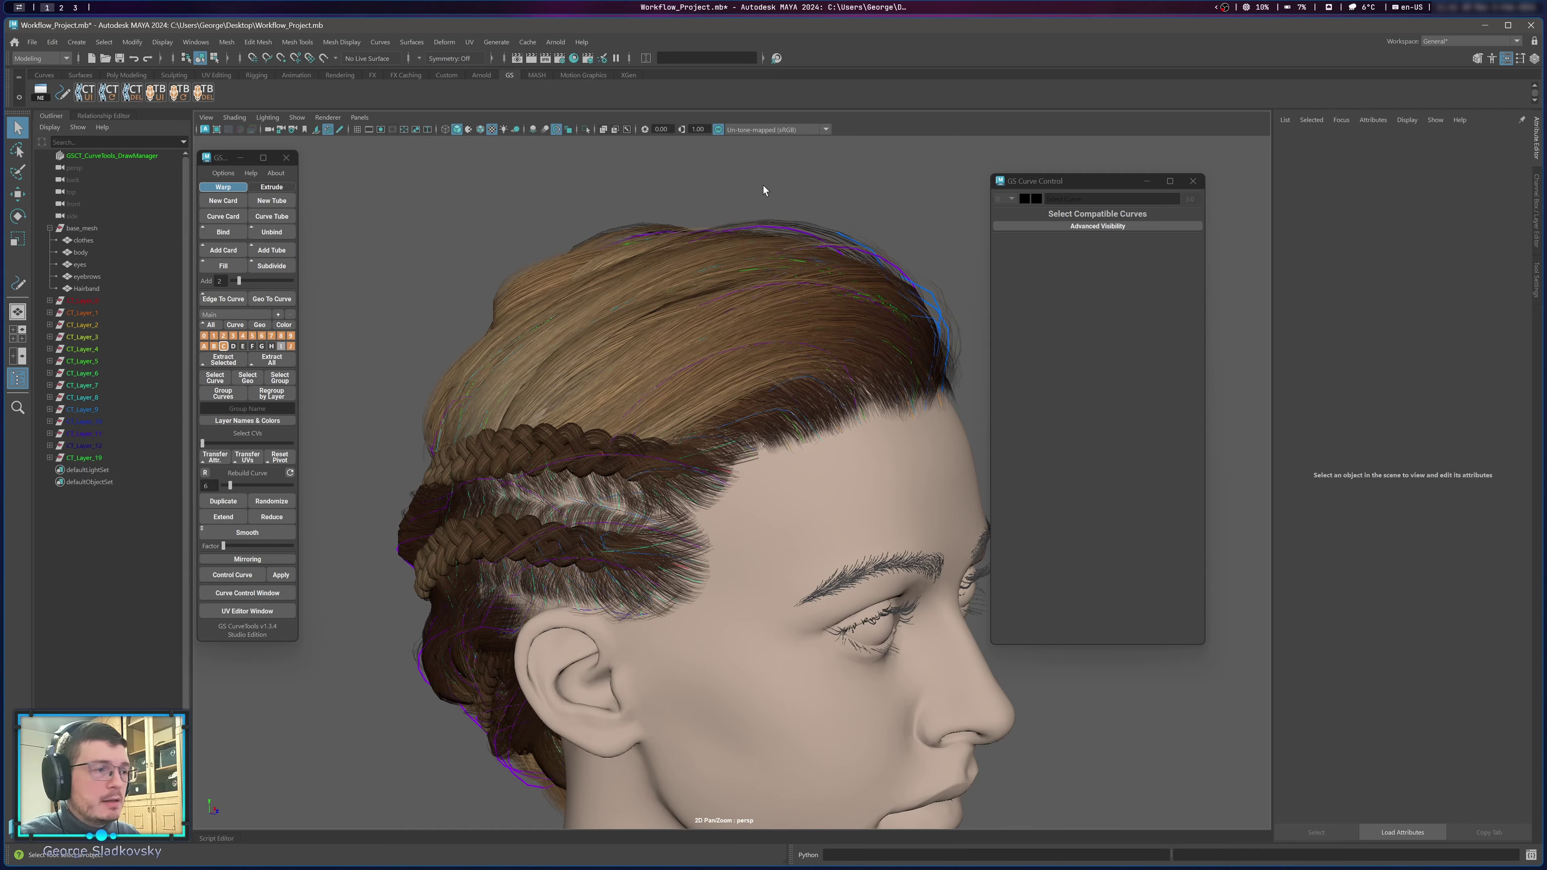
Hide layers 0 through 9 to examine the loose strands of layers A to C, and show all the hidden layers again.
{"action": "left_click_drag", "start_coordinate": [764, 190], "coordinate": [686, 214], "text": "alt"}
{"action": "middle_click_drag", "start_coordinate": [687, 213], "coordinate": [732, 231], "text": "alt"}
{"action": "scroll", "coordinate": [733, 231], "scroll_direction": "up", "scroll_amount": 3}
{"action": "left_click", "coordinate": [203, 336]}
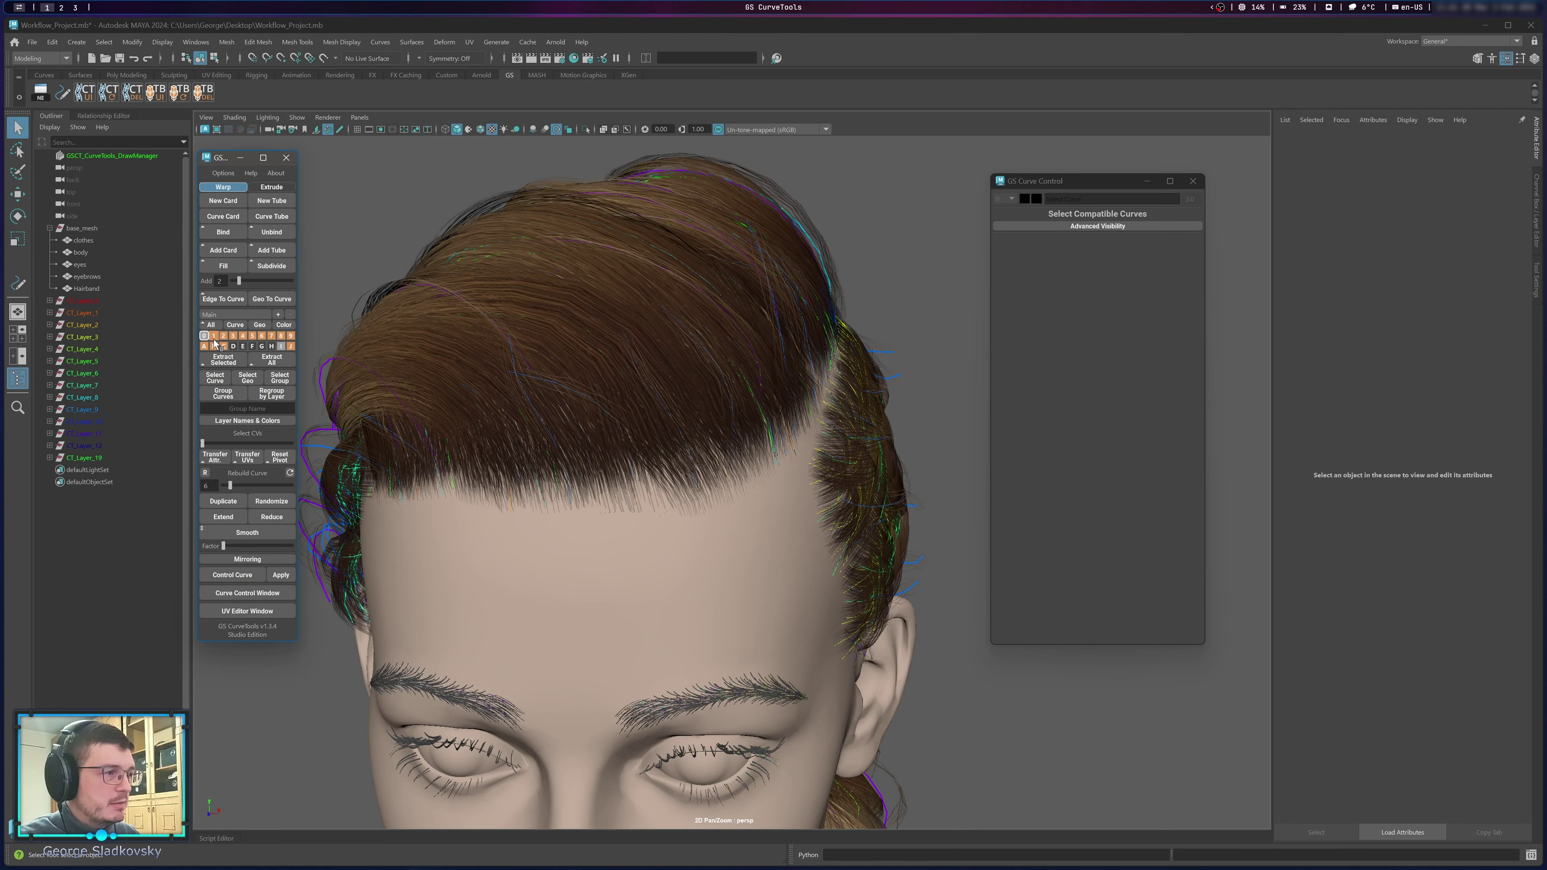
{"action": "left_click", "coordinate": [214, 335]}
{"action": "left_click", "coordinate": [223, 336], "text": "alt"}
{"action": "left_click", "coordinate": [233, 335], "text": "alt"}
{"action": "left_click", "coordinate": [242, 336], "text": "alt"}
{"action": "left_click", "coordinate": [252, 336], "text": "alt"}
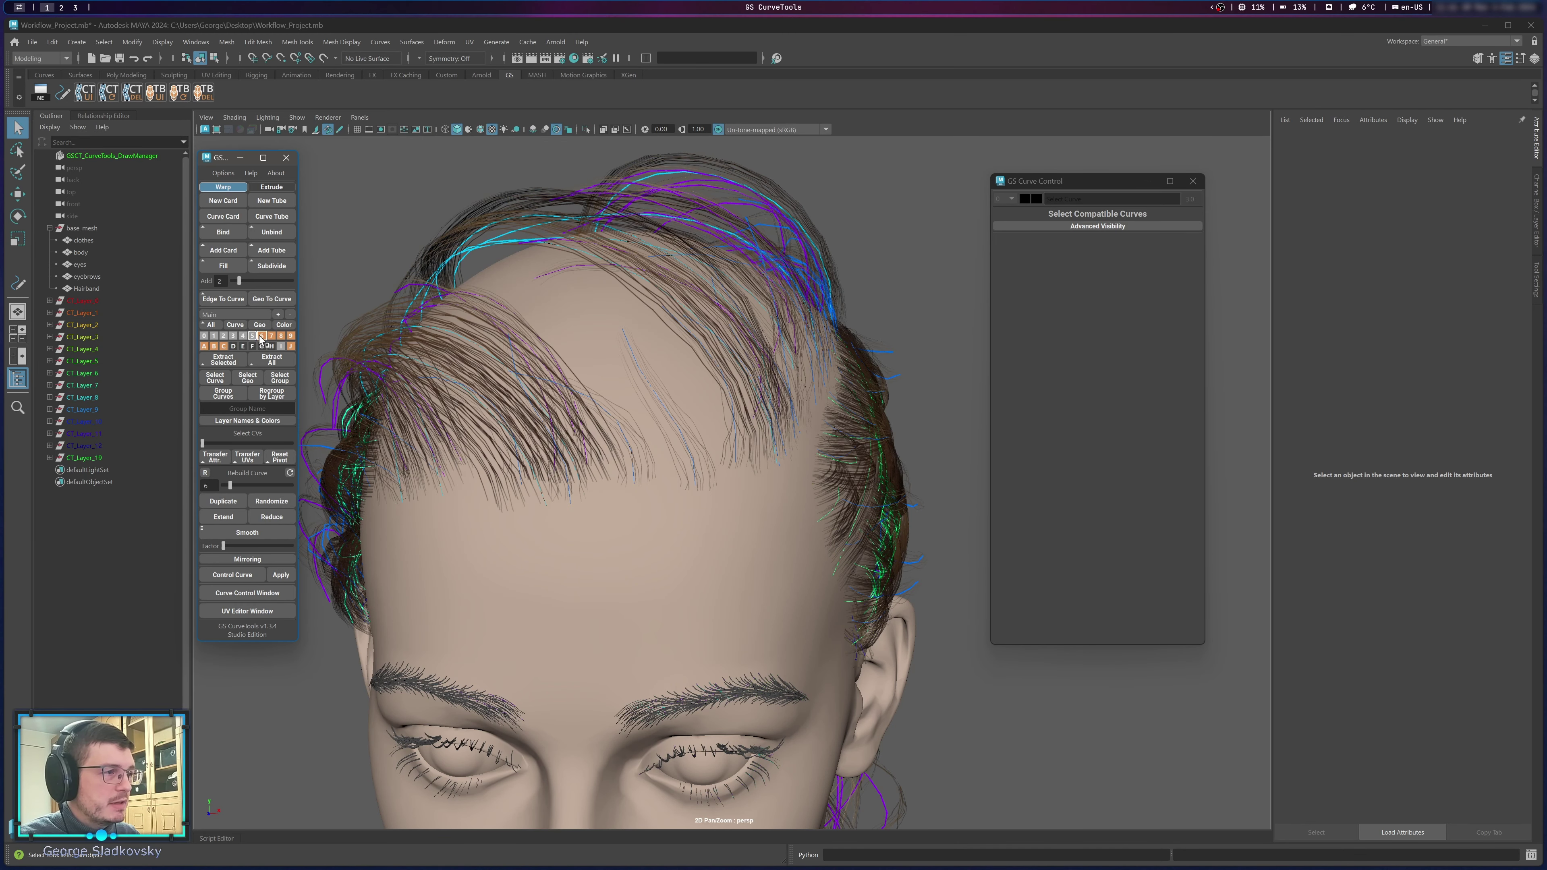
{"action": "left_click", "coordinate": [262, 335], "text": "alt"}
{"action": "left_click", "coordinate": [271, 335], "text": "alt"}
{"action": "left_click_drag", "start_coordinate": [281, 340], "coordinate": [290, 336]}
{"action": "mouse_move", "coordinate": [549, 287]}
{"action": "left_mouse_down", "text": "alt"}
{"action": "mouse_move", "coordinate": [577, 275]}
{"action": "mouse_move", "coordinate": [476, 270]}
{"action": "mouse_move", "coordinate": [610, 247]}
{"action": "mouse_move", "coordinate": [563, 264]}
{"action": "left_mouse_up", "text": "alt"}
{"action": "middle_click_drag", "start_coordinate": [565, 313], "coordinate": [579, 359], "text": "alt"}
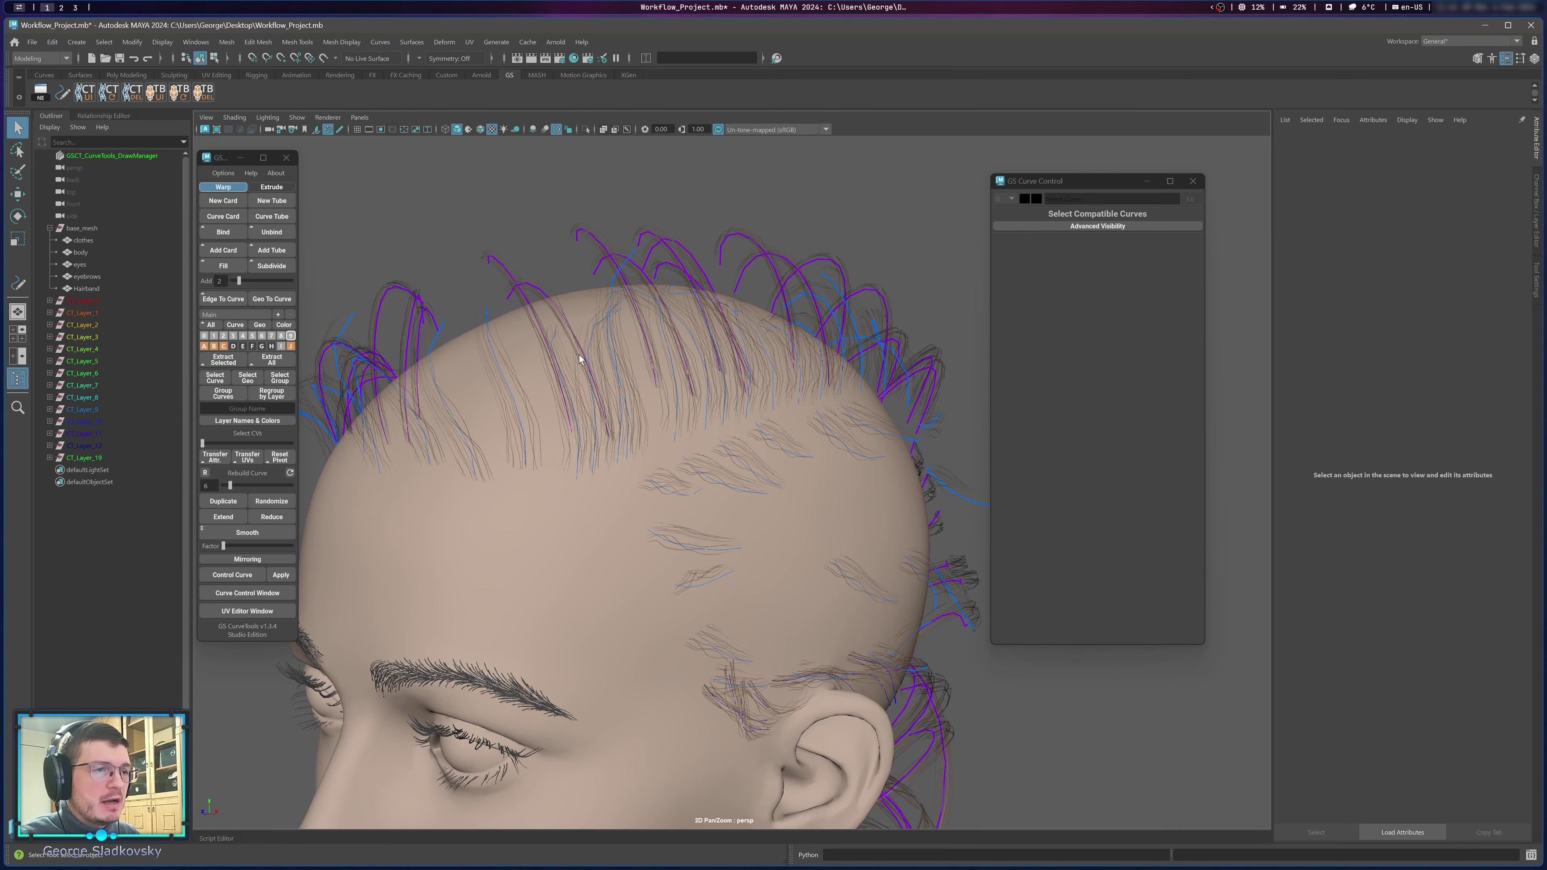
{"action": "left_click_drag", "start_coordinate": [582, 357], "coordinate": [487, 305], "text": "alt"}
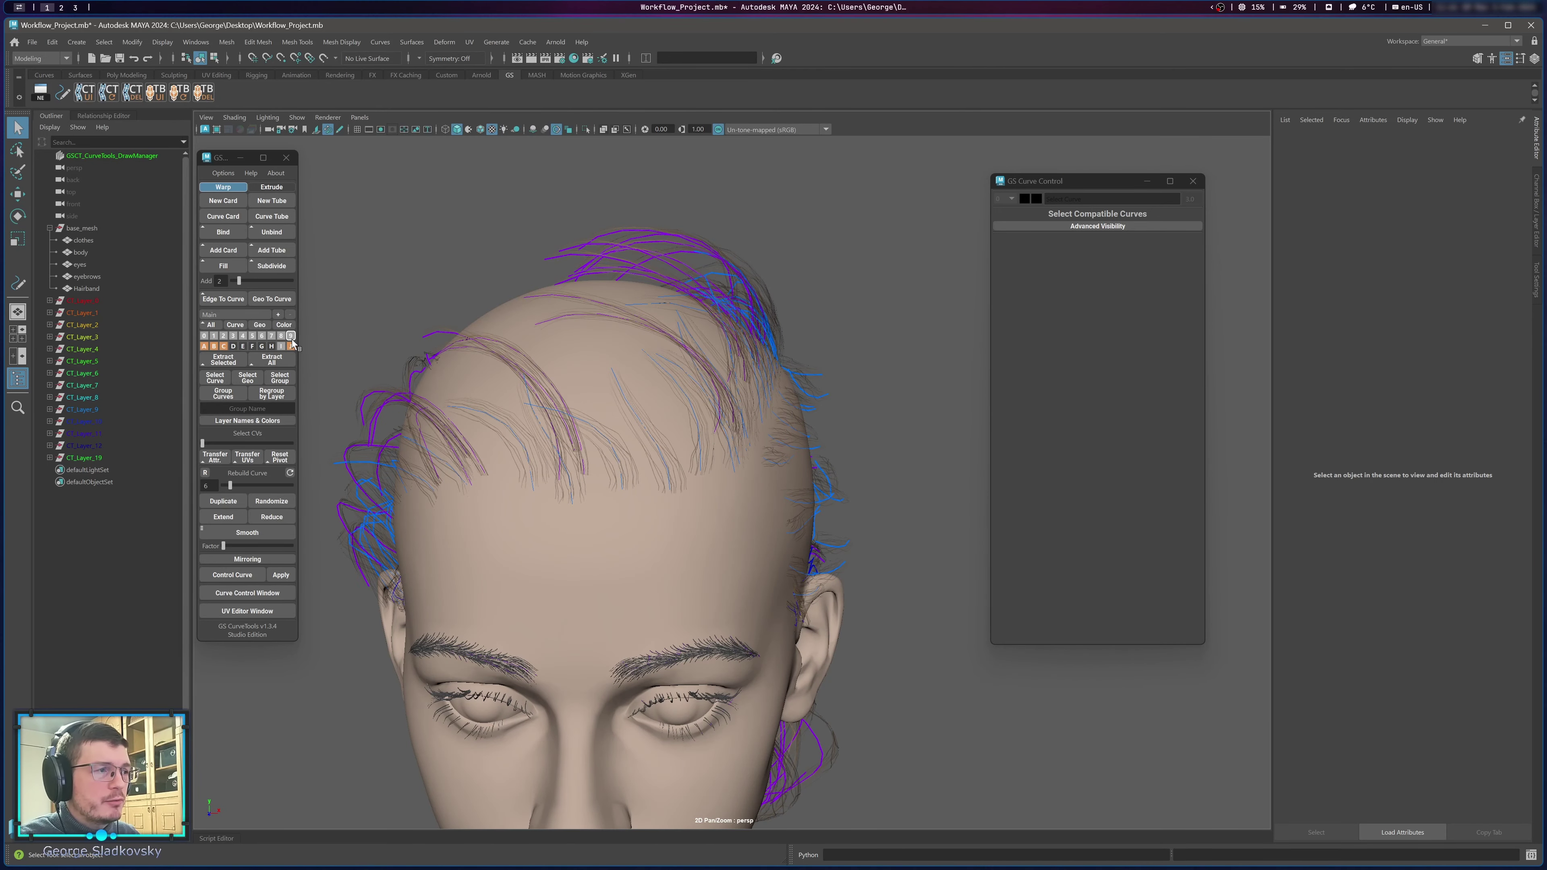
{"action": "left_click_drag", "start_coordinate": [293, 340], "coordinate": [242, 338], "text": "ctrl"}
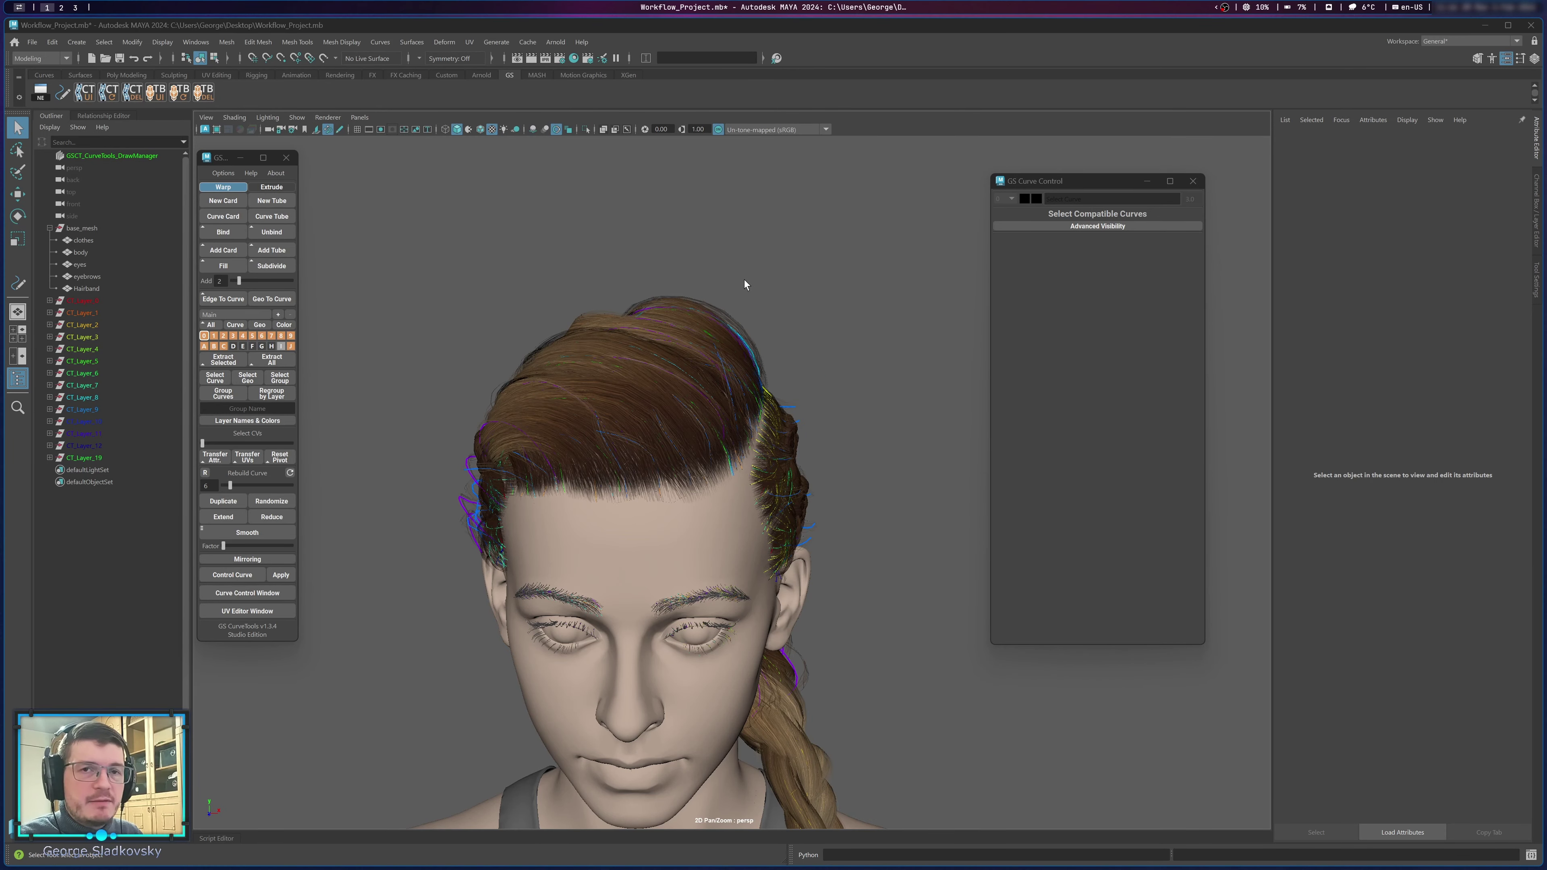
Display the hair as curves only and as geometry only to compare them, and restore all components with nothing selected.
{"action": "right_click_drag", "start_coordinate": [779, 293], "coordinate": [838, 281], "text": "alt"}
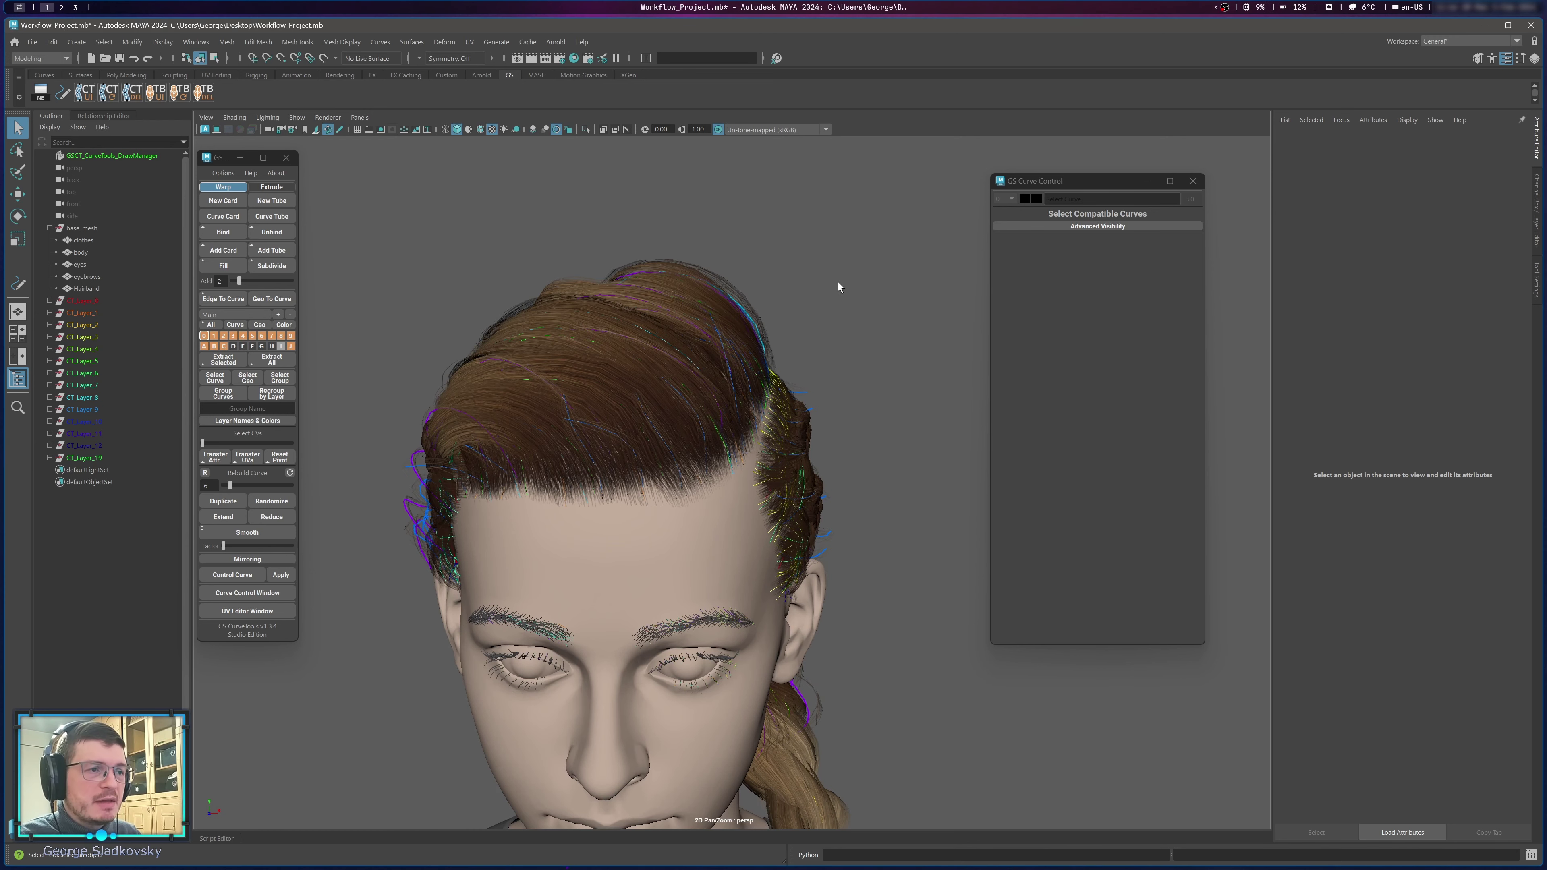
{"action": "left_click", "coordinate": [251, 325]}
{"action": "left_click_drag", "start_coordinate": [597, 346], "coordinate": [484, 347], "text": "alt"}
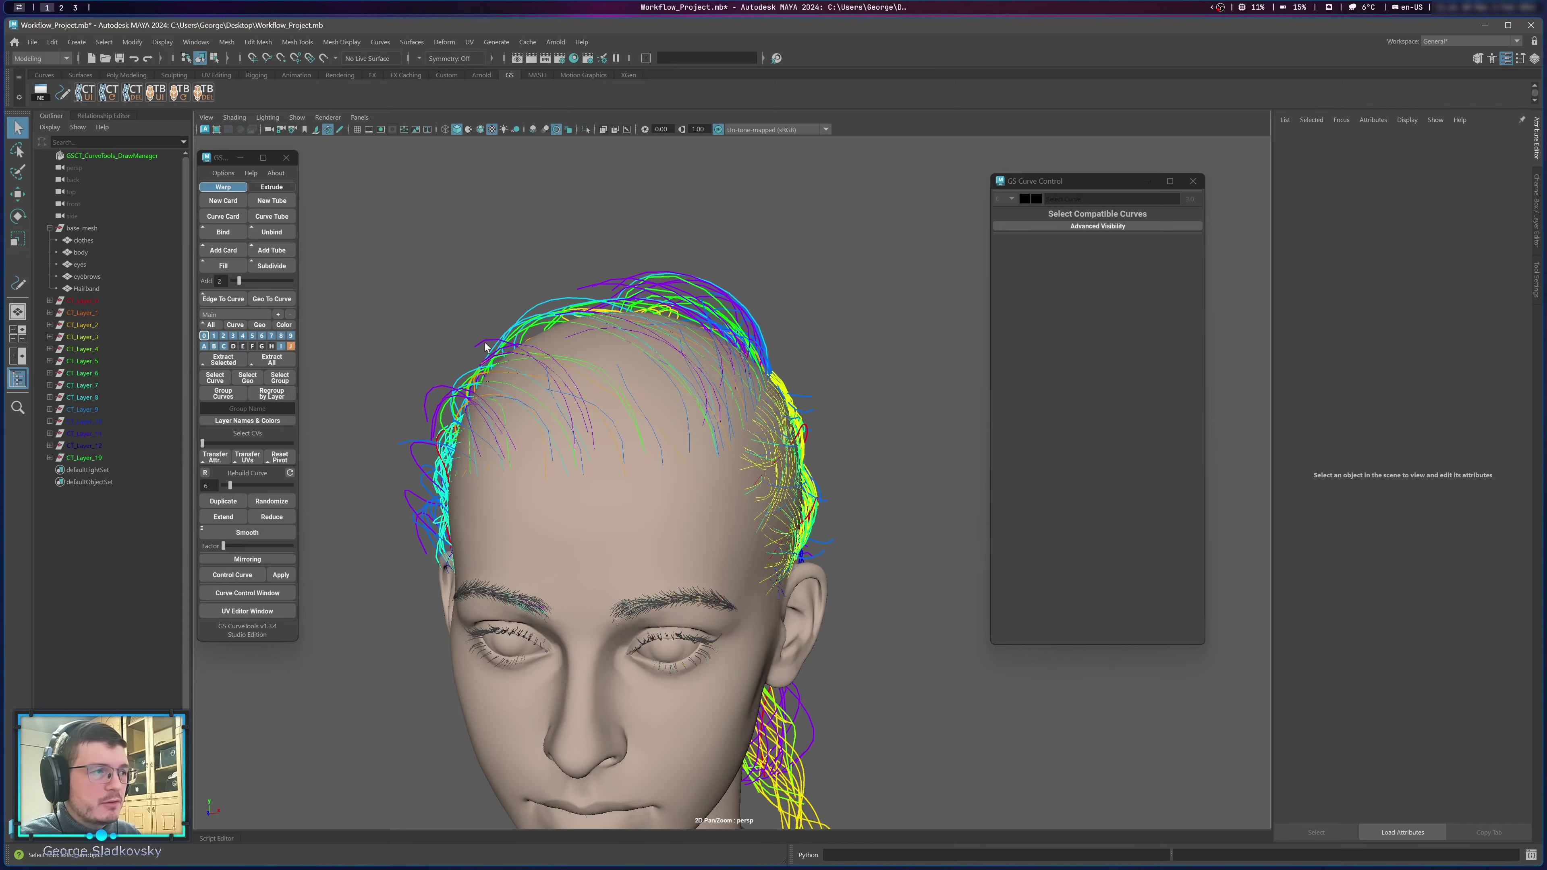
{"action": "left_click", "coordinate": [256, 326]}
{"action": "scroll", "coordinate": [667, 372], "scroll_direction": "up", "scroll_amount": 5}
{"action": "left_click_drag", "start_coordinate": [673, 387], "coordinate": [653, 264], "text": "alt"}
{"action": "left_click", "coordinate": [218, 323]}
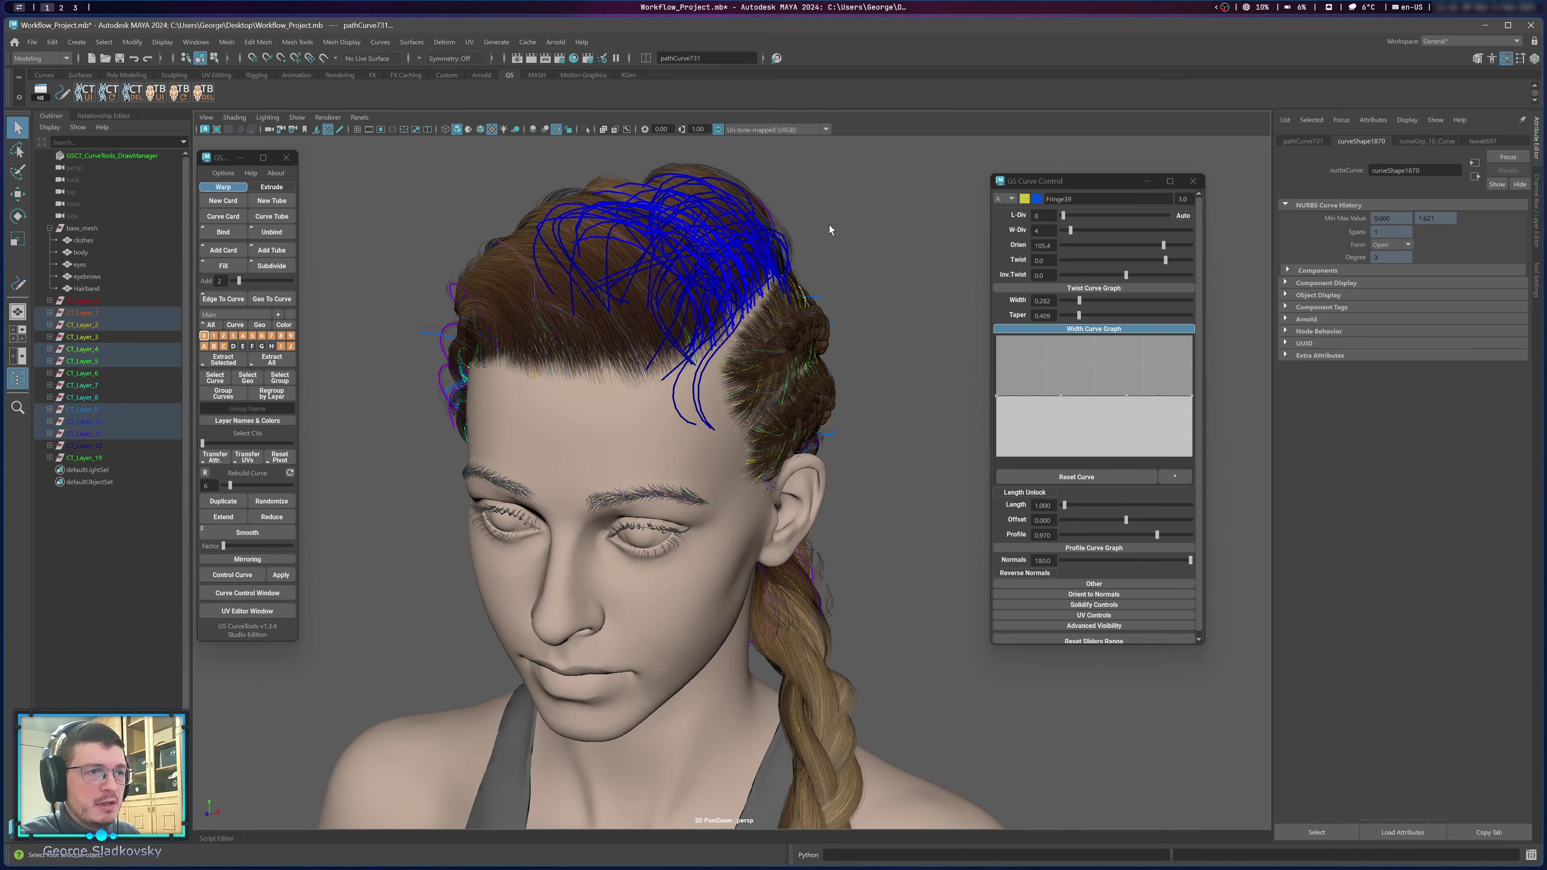
{"action": "left_click", "coordinate": [851, 220]}
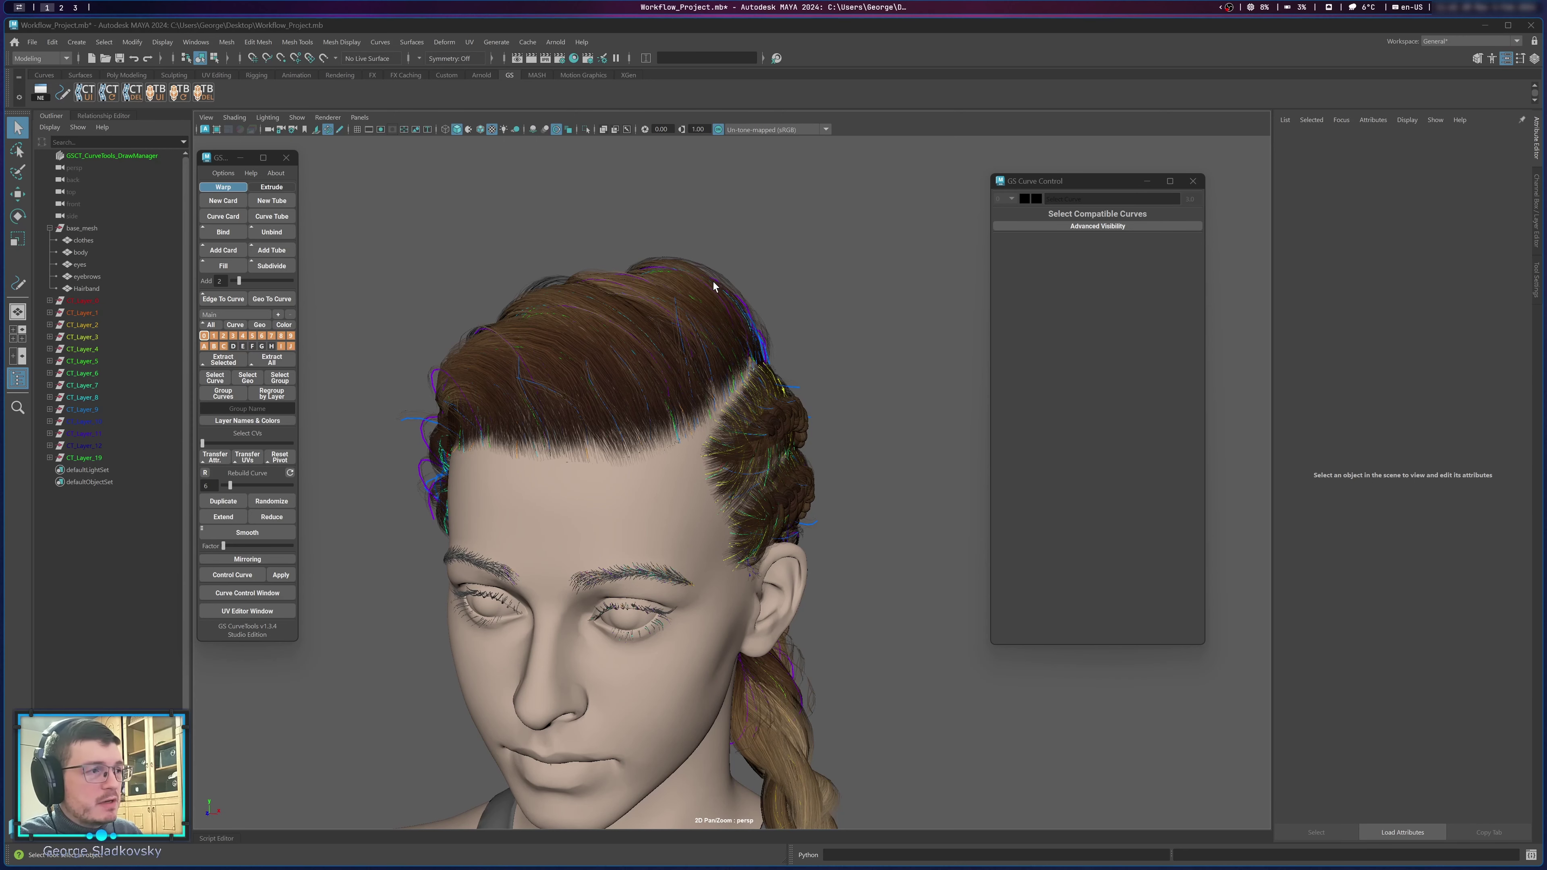
Examine the finished hairstyle as a whole together with the sample hair cards laid out beside the bust.
{"action": "right_click_drag", "start_coordinate": [795, 266], "coordinate": [780, 312], "text": "alt"}
{"action": "middle_click_drag", "start_coordinate": [779, 311], "coordinate": [424, 291], "text": "alt"}
{"action": "left_click_drag", "start_coordinate": [423, 290], "coordinate": [731, 334], "text": "alt"}
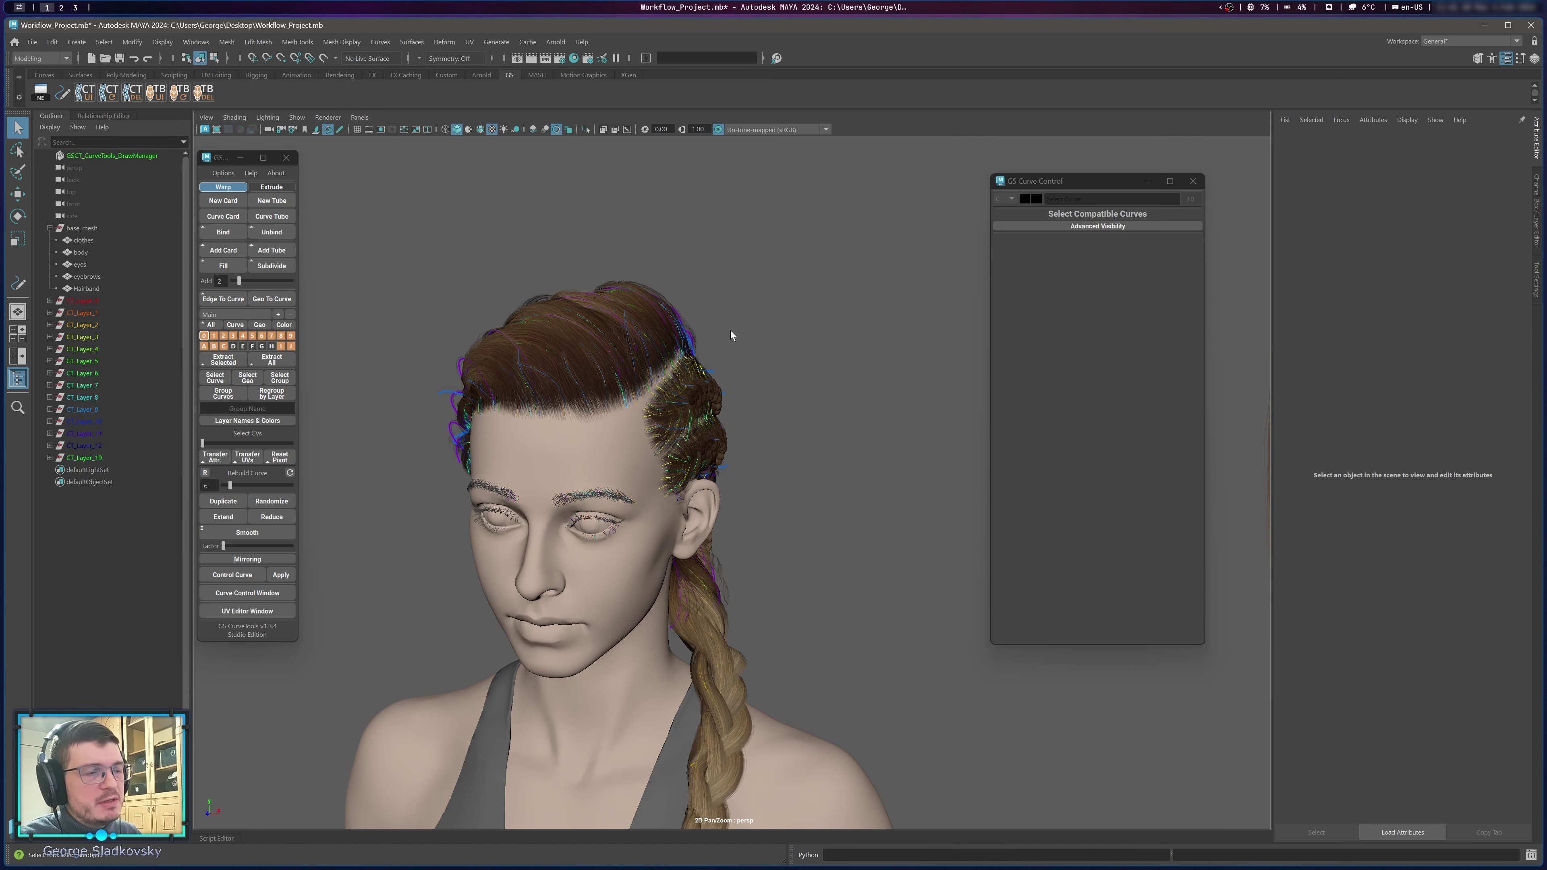
{"action": "left_click_drag", "start_coordinate": [377, 269], "coordinate": [853, 724]}
{"action": "right_click_drag", "start_coordinate": [852, 724], "coordinate": [825, 536], "text": "alt"}
{"action": "left_click", "coordinate": [824, 532]}
{"action": "middle_click_drag", "start_coordinate": [797, 511], "coordinate": [789, 516], "text": "alt"}
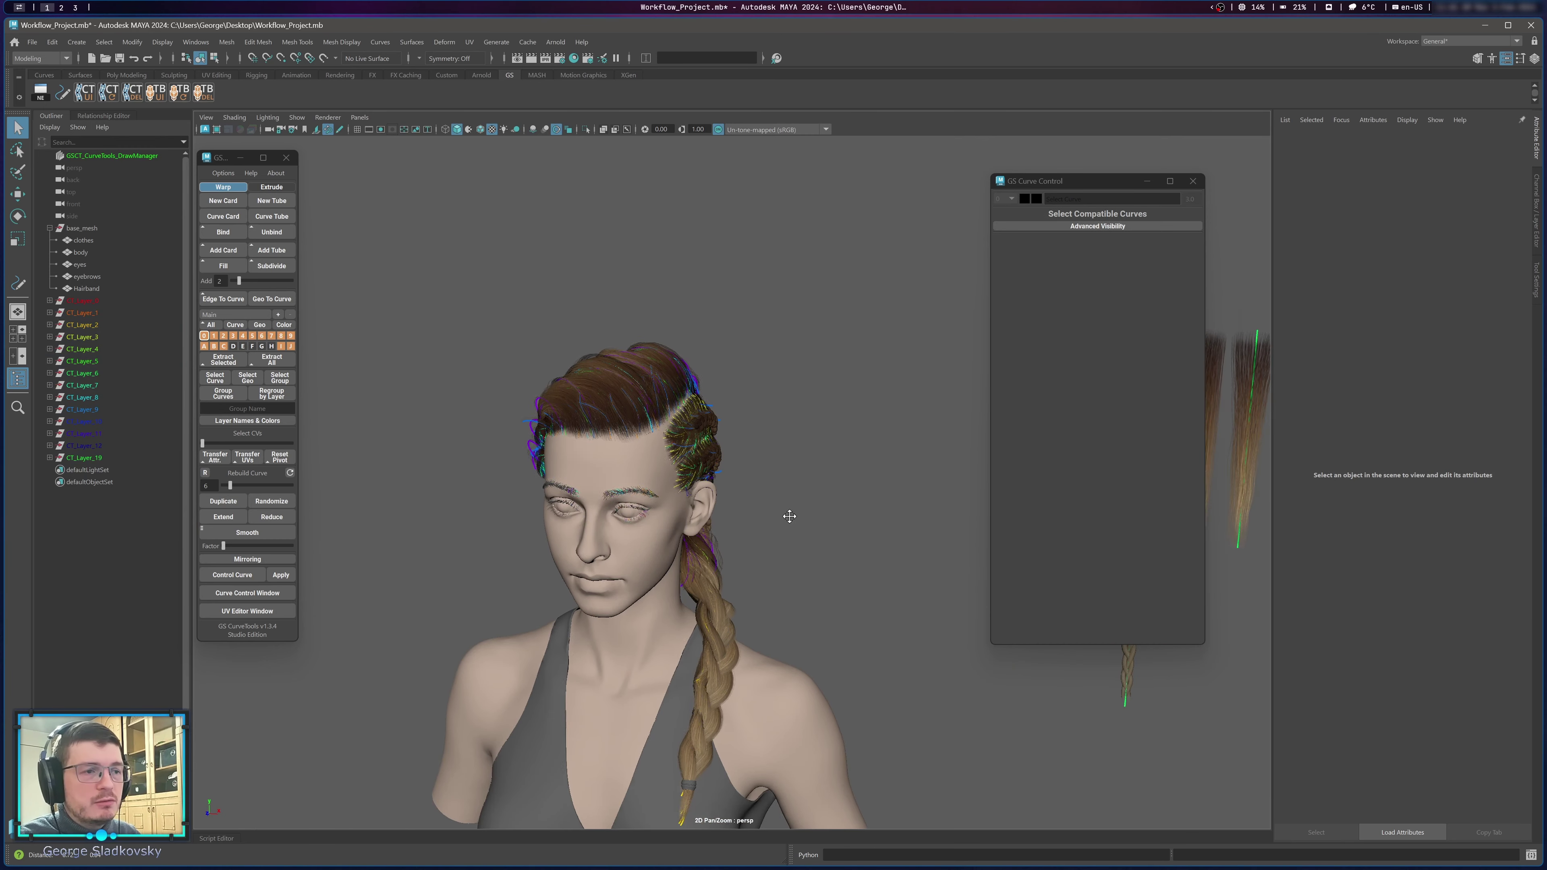
{"action": "left_click_drag", "start_coordinate": [789, 516], "coordinate": [458, 402], "text": "alt"}
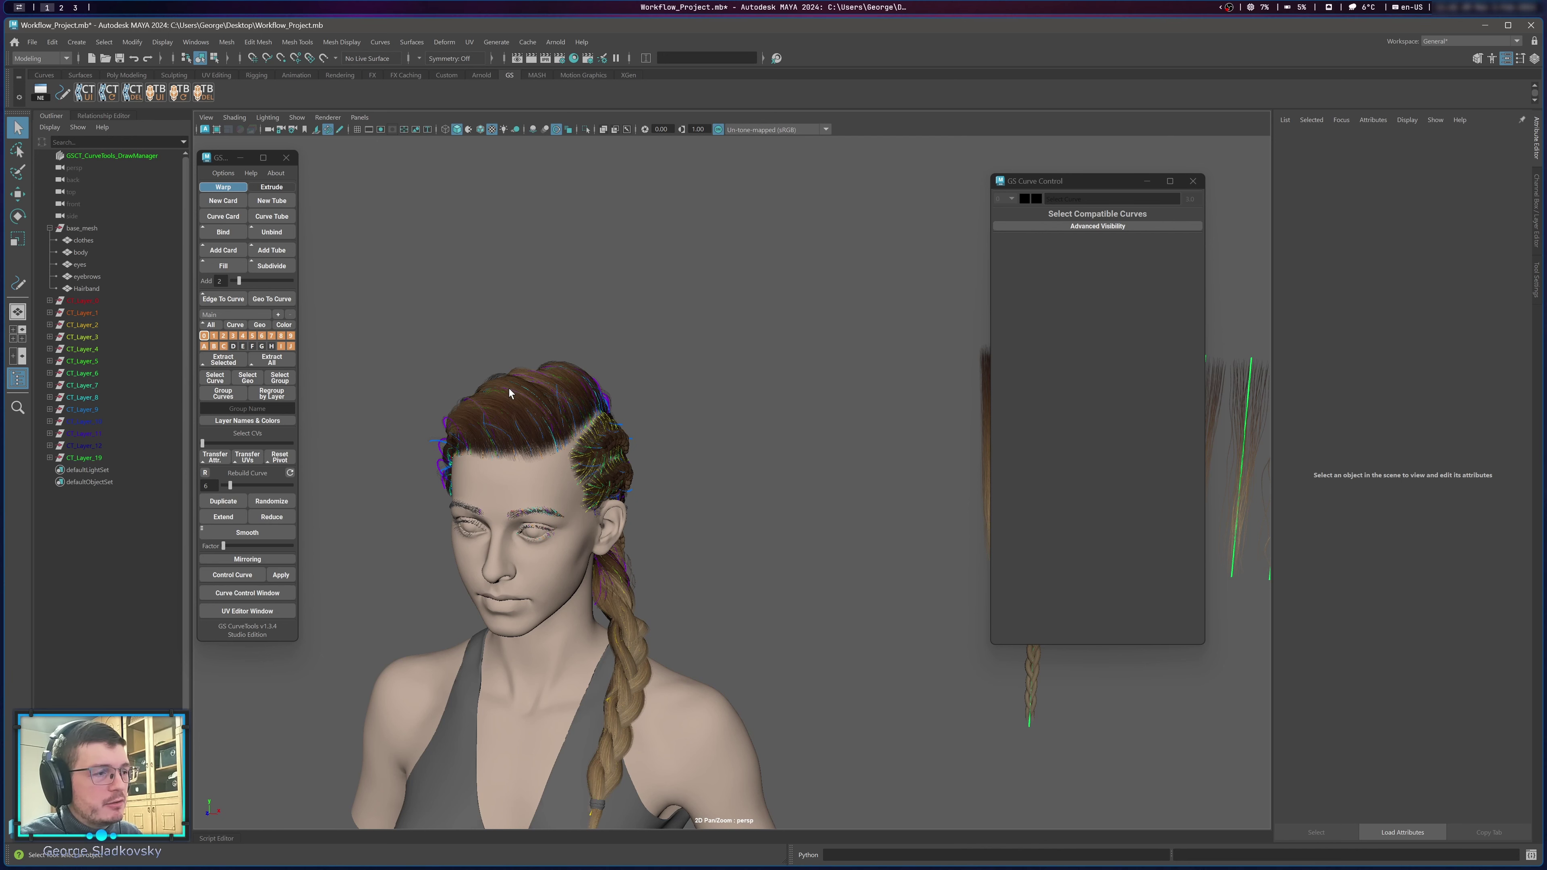
{"action": "middle_click_drag", "start_coordinate": [674, 388], "coordinate": [420, 411], "text": "alt"}
{"action": "left_click_drag", "start_coordinate": [638, 324], "coordinate": [986, 652]}
{"action": "left_click", "coordinate": [649, 536]}
{"action": "left_click_drag", "start_coordinate": [650, 536], "coordinate": [821, 491], "text": "alt"}
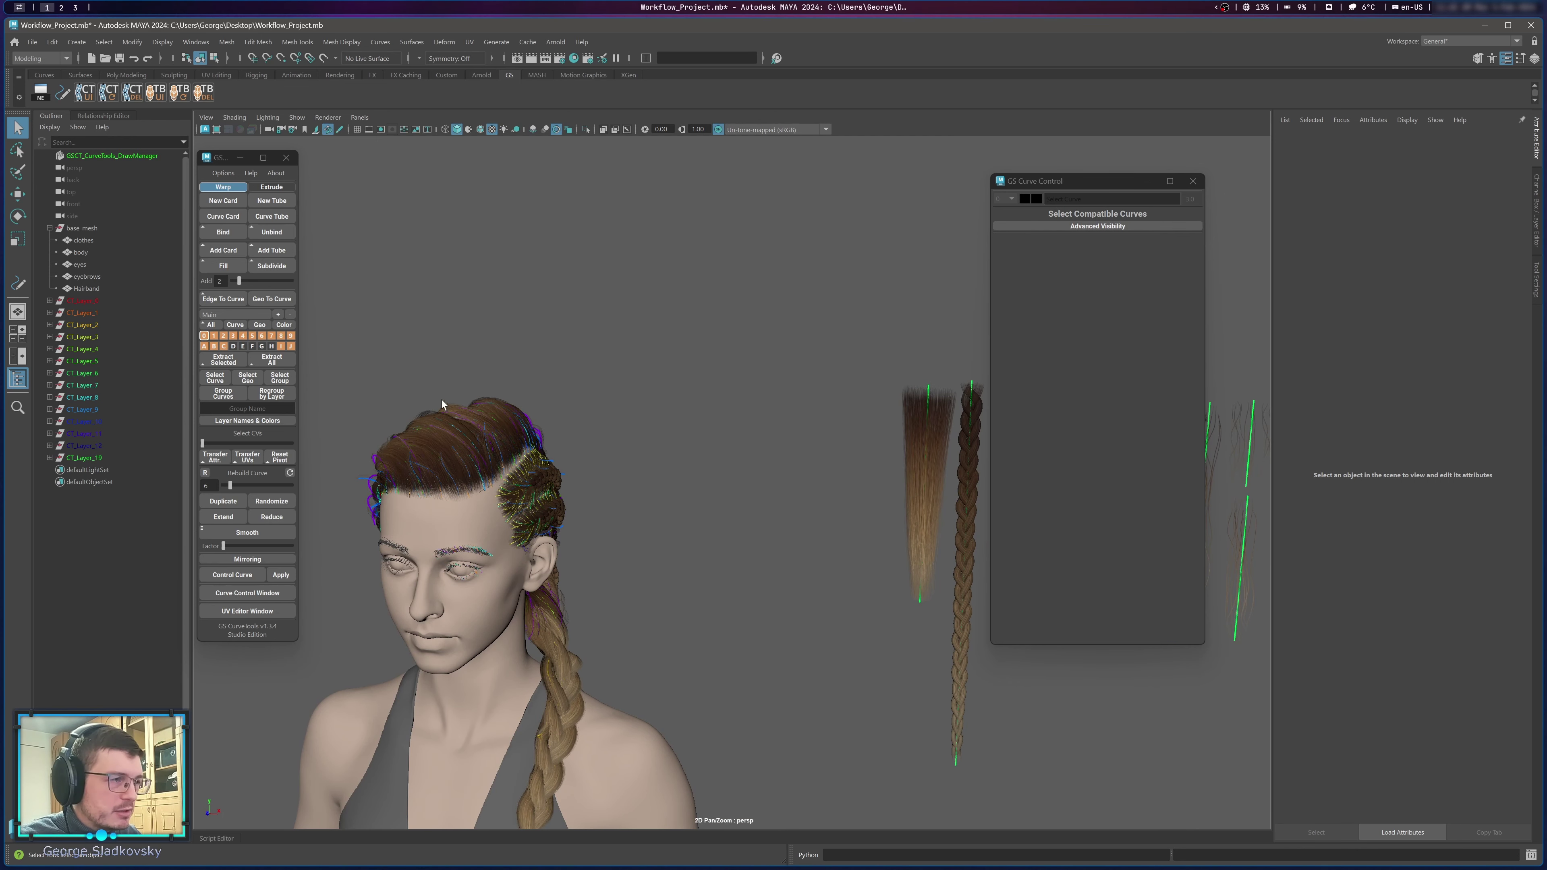
{"action": "middle_click_drag", "start_coordinate": [441, 399], "coordinate": [508, 409], "text": "alt"}
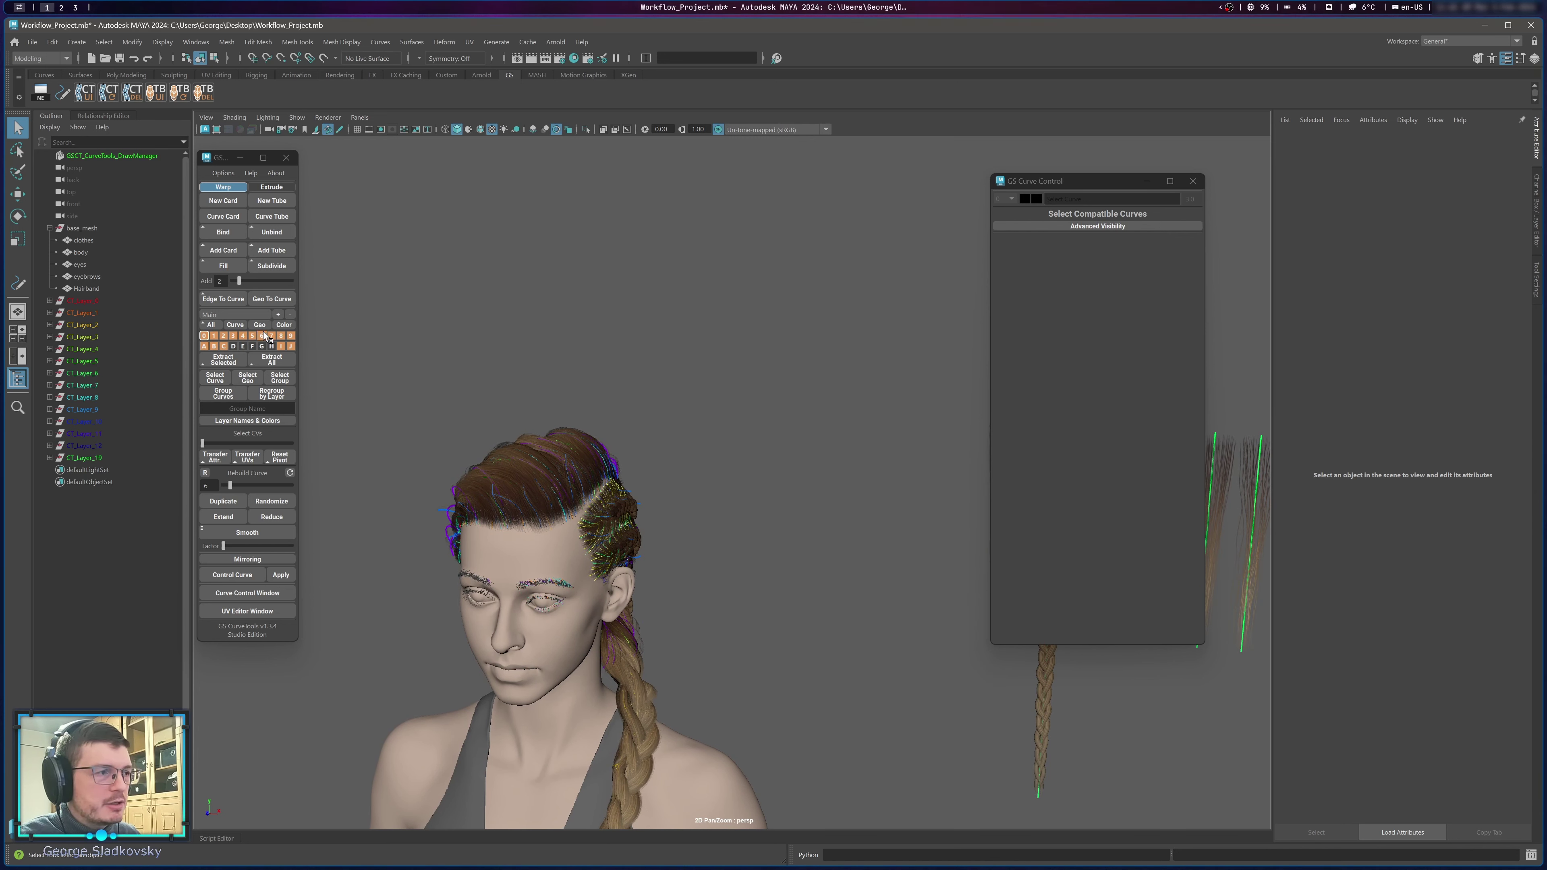
Hide hair layers 4 to 9 to examine the cards beneath them, and show these layers again.
{"action": "left_click", "coordinate": [214, 346]}
{"action": "scroll", "coordinate": [479, 369], "scroll_direction": "up", "scroll_amount": 3}
{"action": "middle_click_drag", "start_coordinate": [480, 368], "coordinate": [550, 308], "text": "alt"}
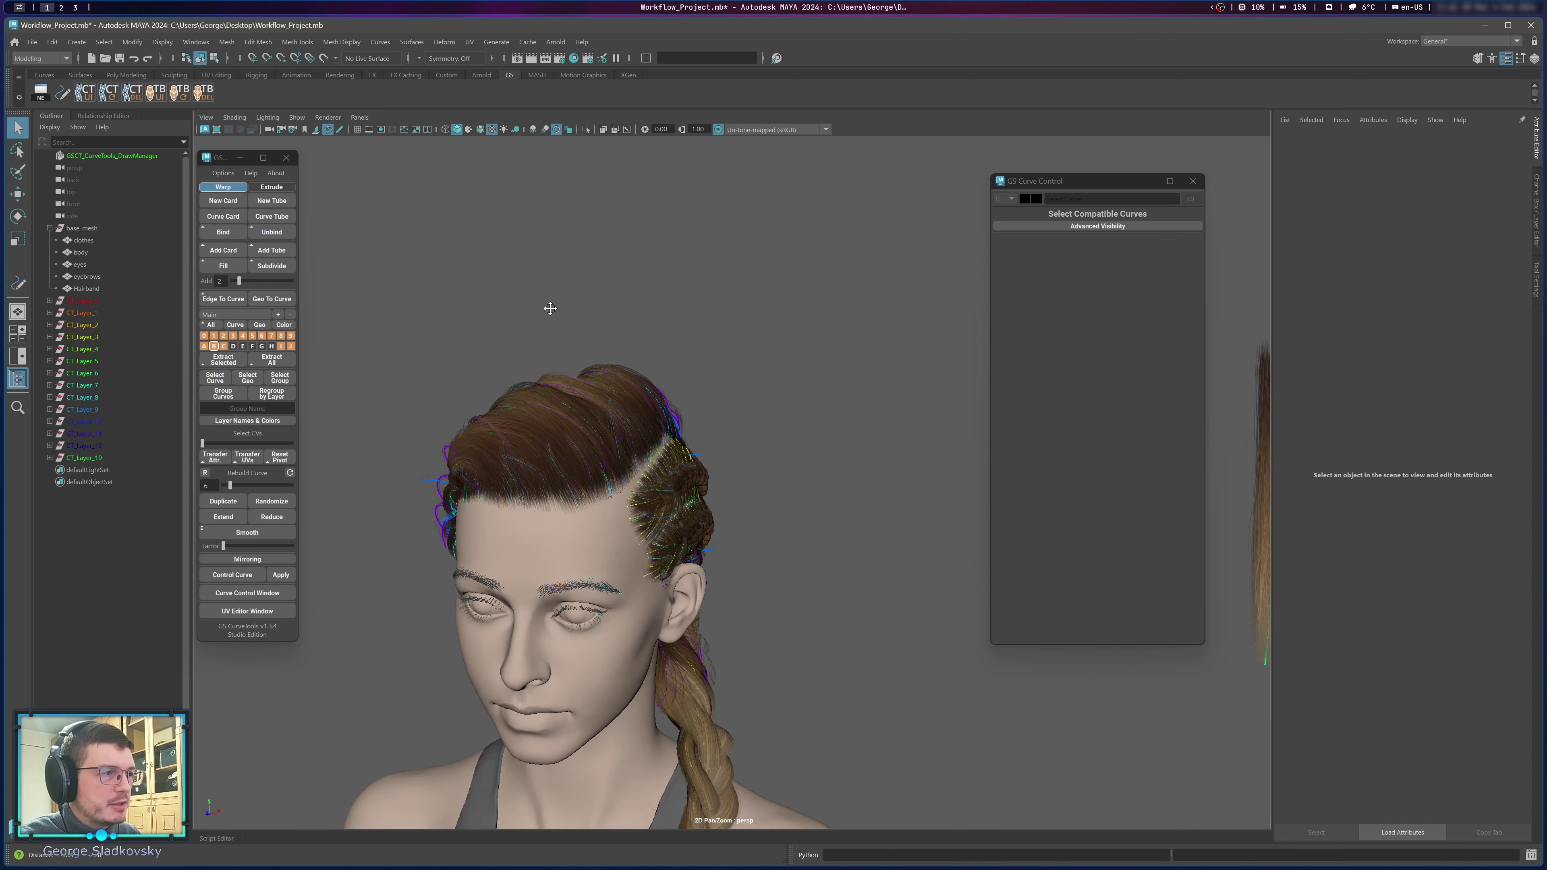
{"action": "left_click", "coordinate": [262, 335]}
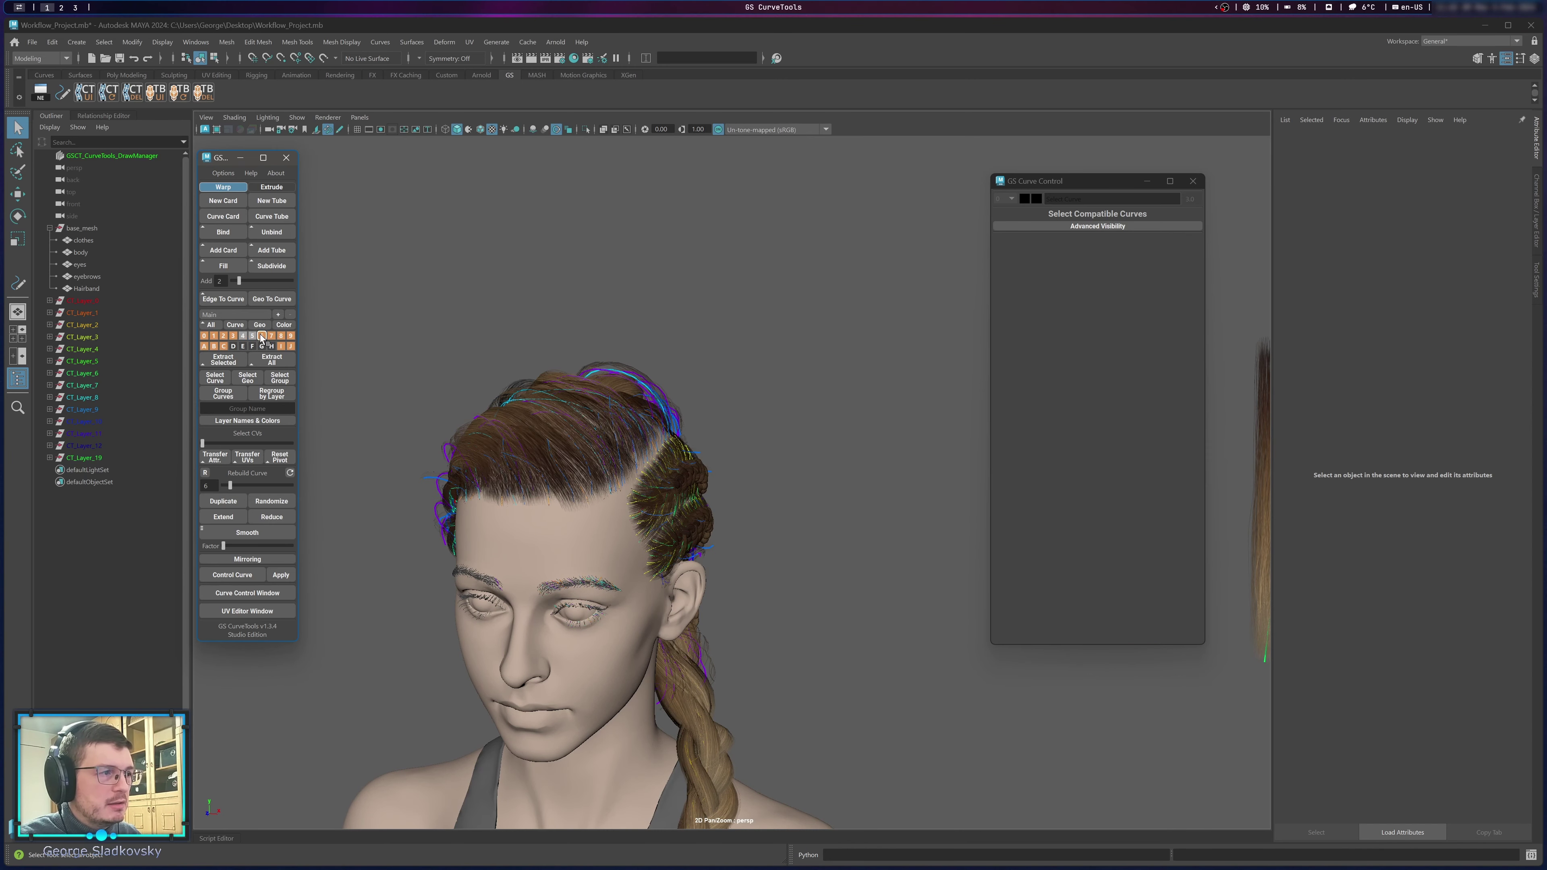
{"action": "left_click", "coordinate": [290, 335]}
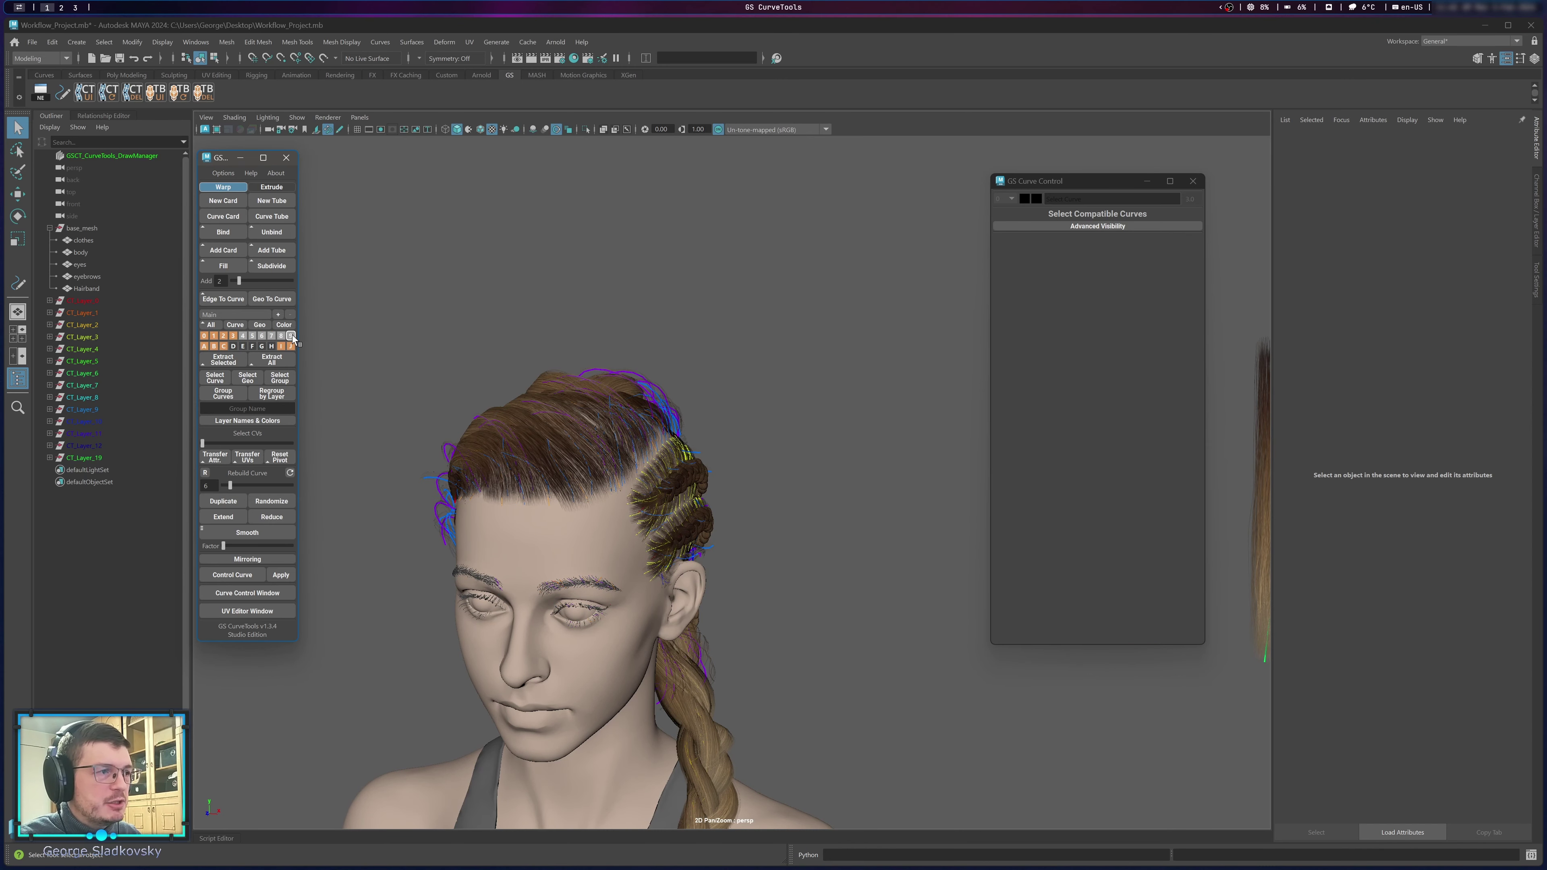
{"action": "left_click", "coordinate": [291, 336]}
{"action": "left_click", "coordinate": [281, 336]}
{"action": "left_click", "coordinate": [271, 335]}
{"action": "left_click", "coordinate": [261, 335]}
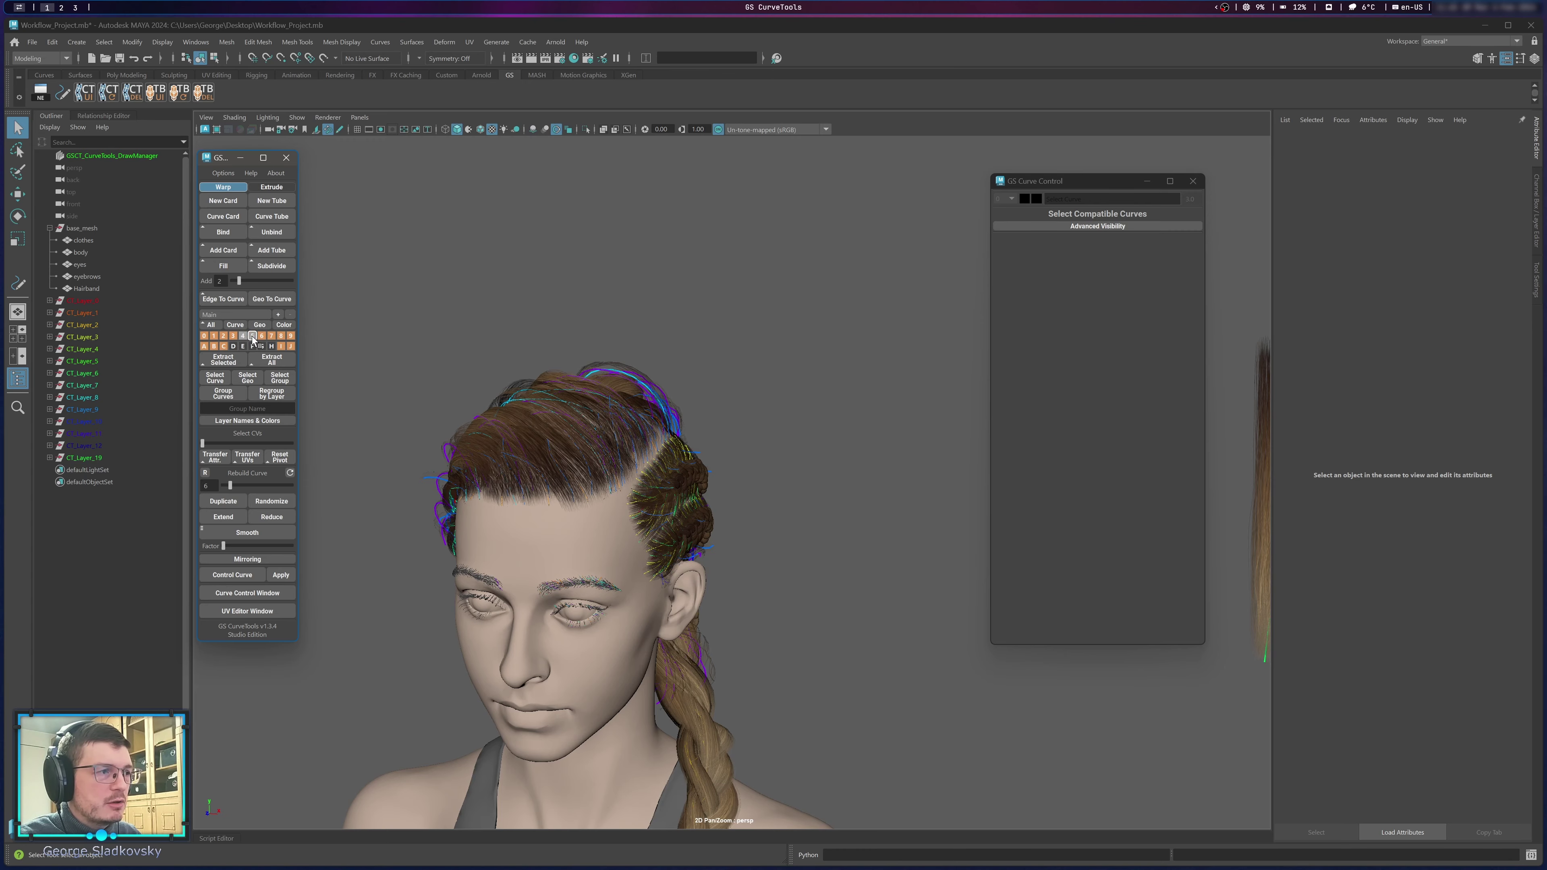
{"action": "left_click", "coordinate": [252, 335]}
{"action": "left_click", "coordinate": [243, 335]}
{"action": "scroll", "coordinate": [614, 288], "scroll_direction": "up", "scroll_amount": 5}
{"action": "middle_click_drag", "start_coordinate": [614, 289], "coordinate": [763, 286], "text": "alt"}
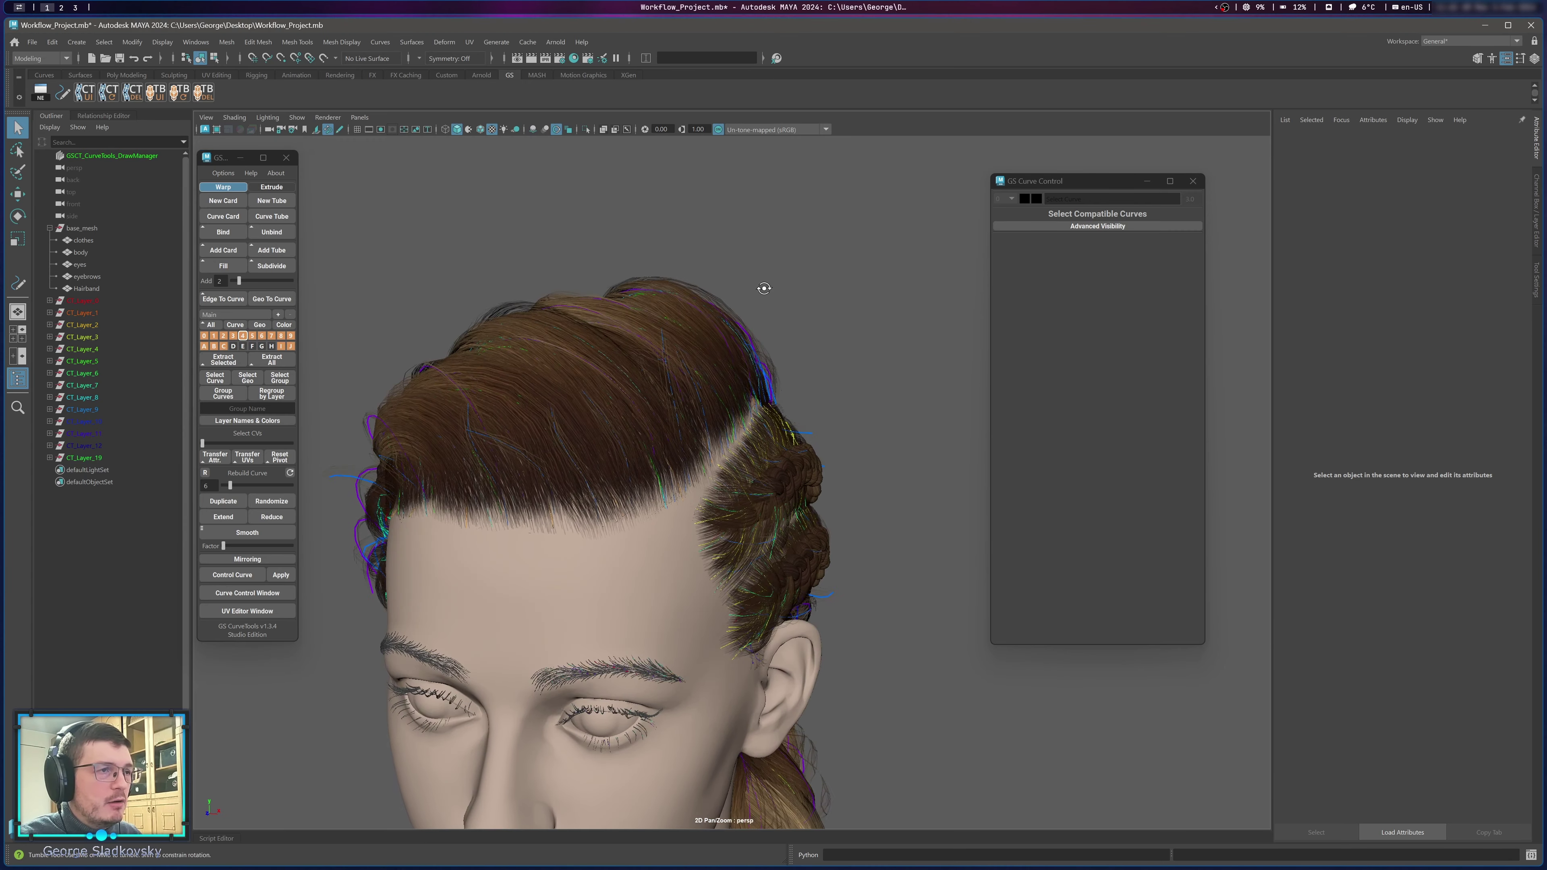
Turn on X-ray display and hide layers A to C, I, J and 6 to 9 to examine the remaining curves.
{"action": "left_click", "coordinate": [603, 130]}
{"action": "left_click_drag", "start_coordinate": [673, 268], "coordinate": [636, 153], "text": "alt"}
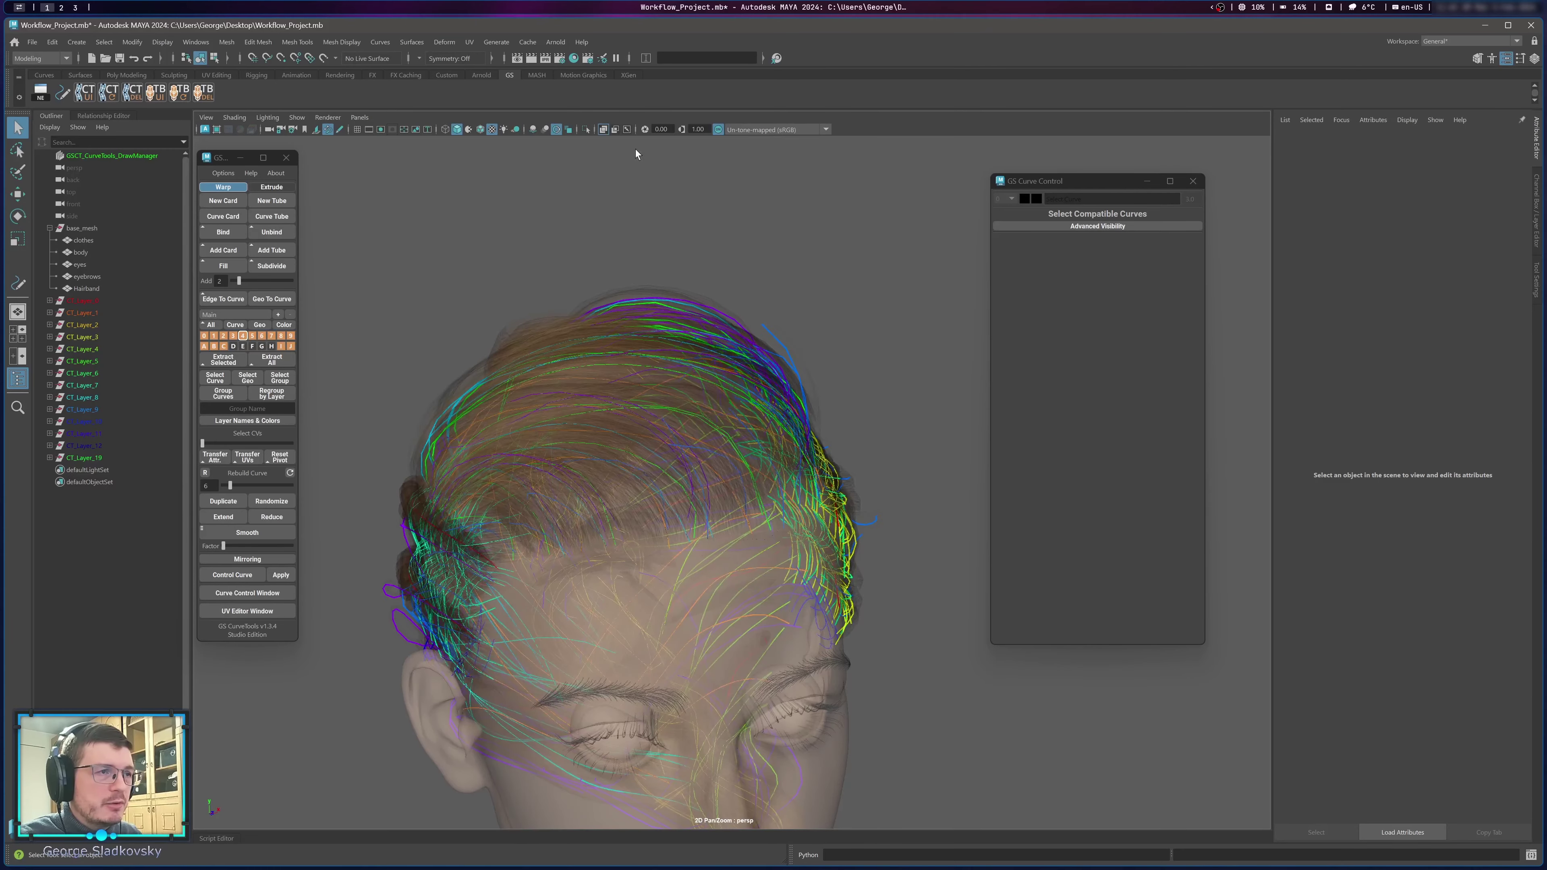
{"action": "left_click", "coordinate": [223, 346], "text": "ctrl"}
{"action": "left_click", "coordinate": [213, 345], "text": "ctrl"}
{"action": "left_click", "coordinate": [204, 346]}
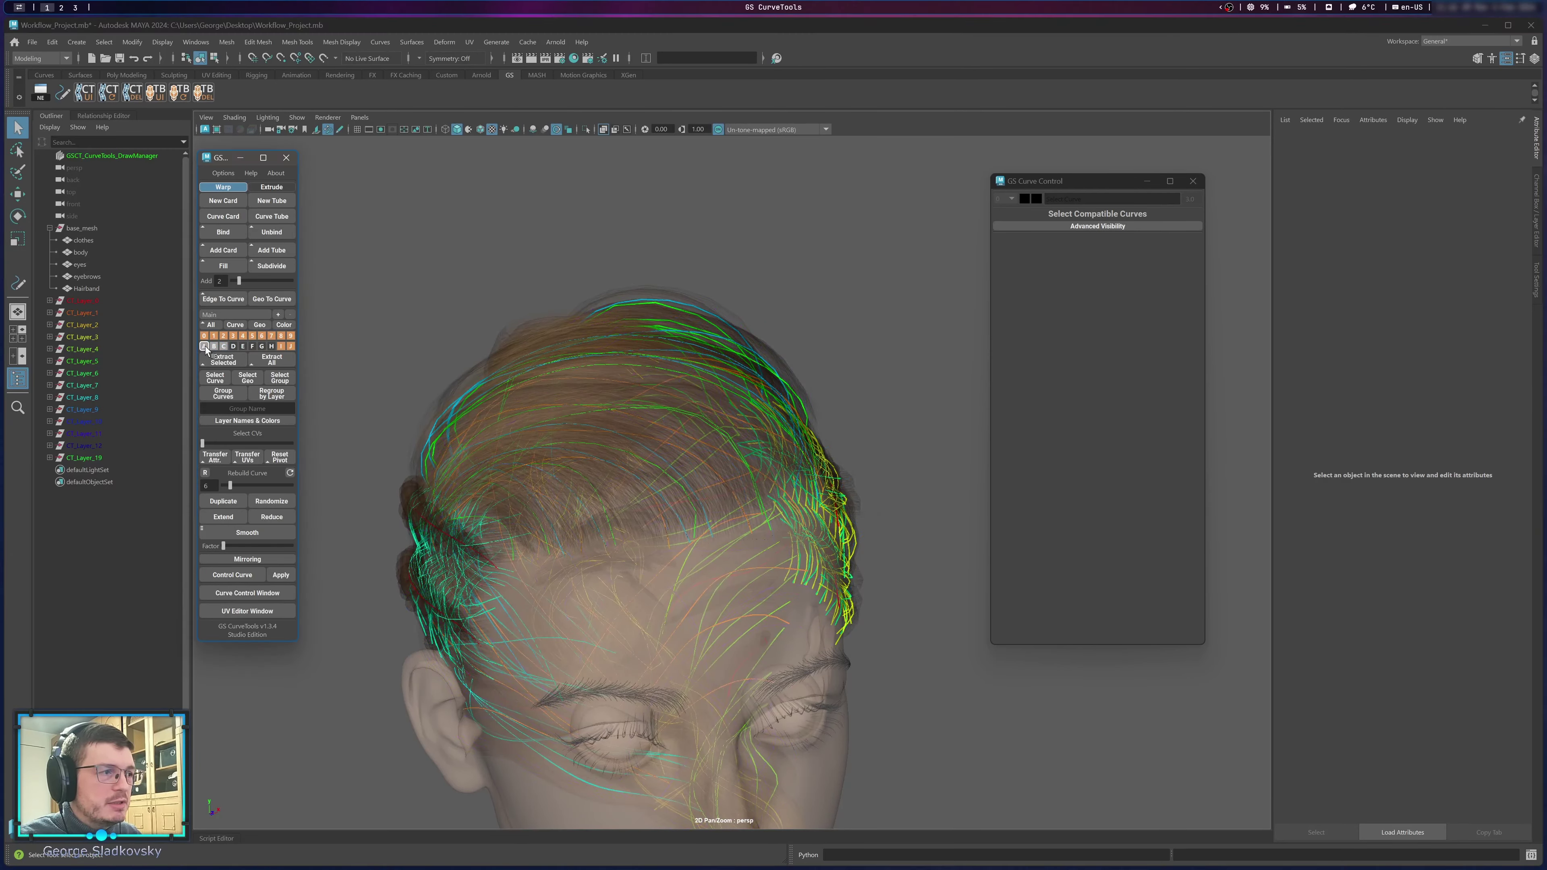
{"action": "left_click", "coordinate": [291, 346], "text": "ctrl"}
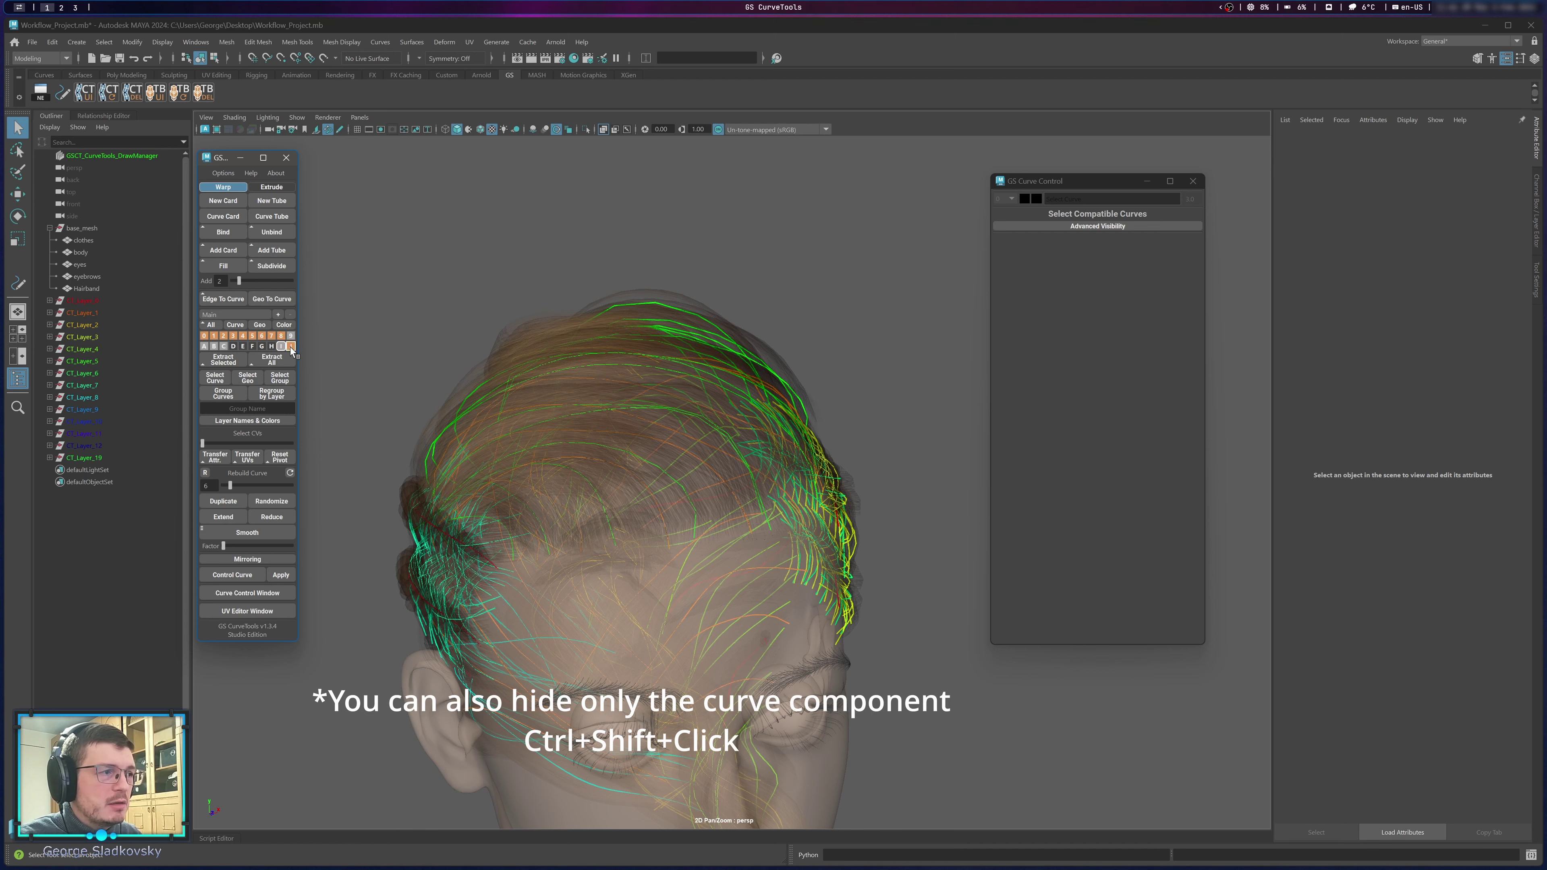
{"action": "left_click", "coordinate": [280, 345], "text": "ctrl"}
{"action": "left_click", "coordinate": [281, 336], "text": "ctrl"}
{"action": "left_click", "coordinate": [271, 336], "text": "ctrl"}
{"action": "left_click", "coordinate": [262, 336], "text": "ctrl"}
{"action": "left_click_drag", "start_coordinate": [426, 349], "coordinate": [327, 372], "text": "alt"}
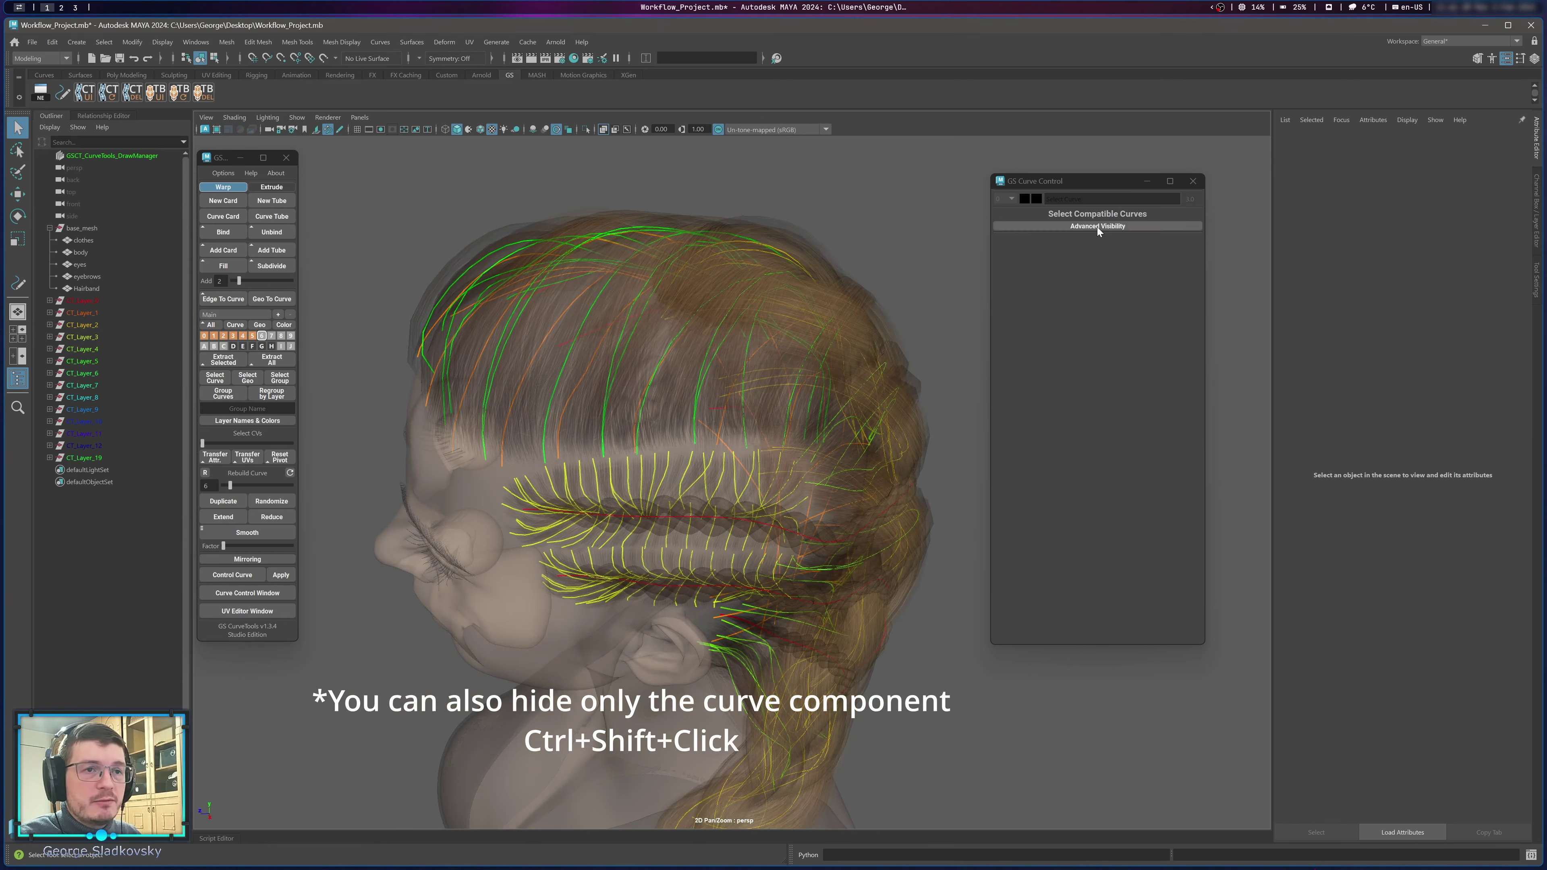
Open the Advanced Visibility options for curve highlighting and select one hair card's curve on top of the head.
{"action": "left_click", "coordinate": [1124, 226]}
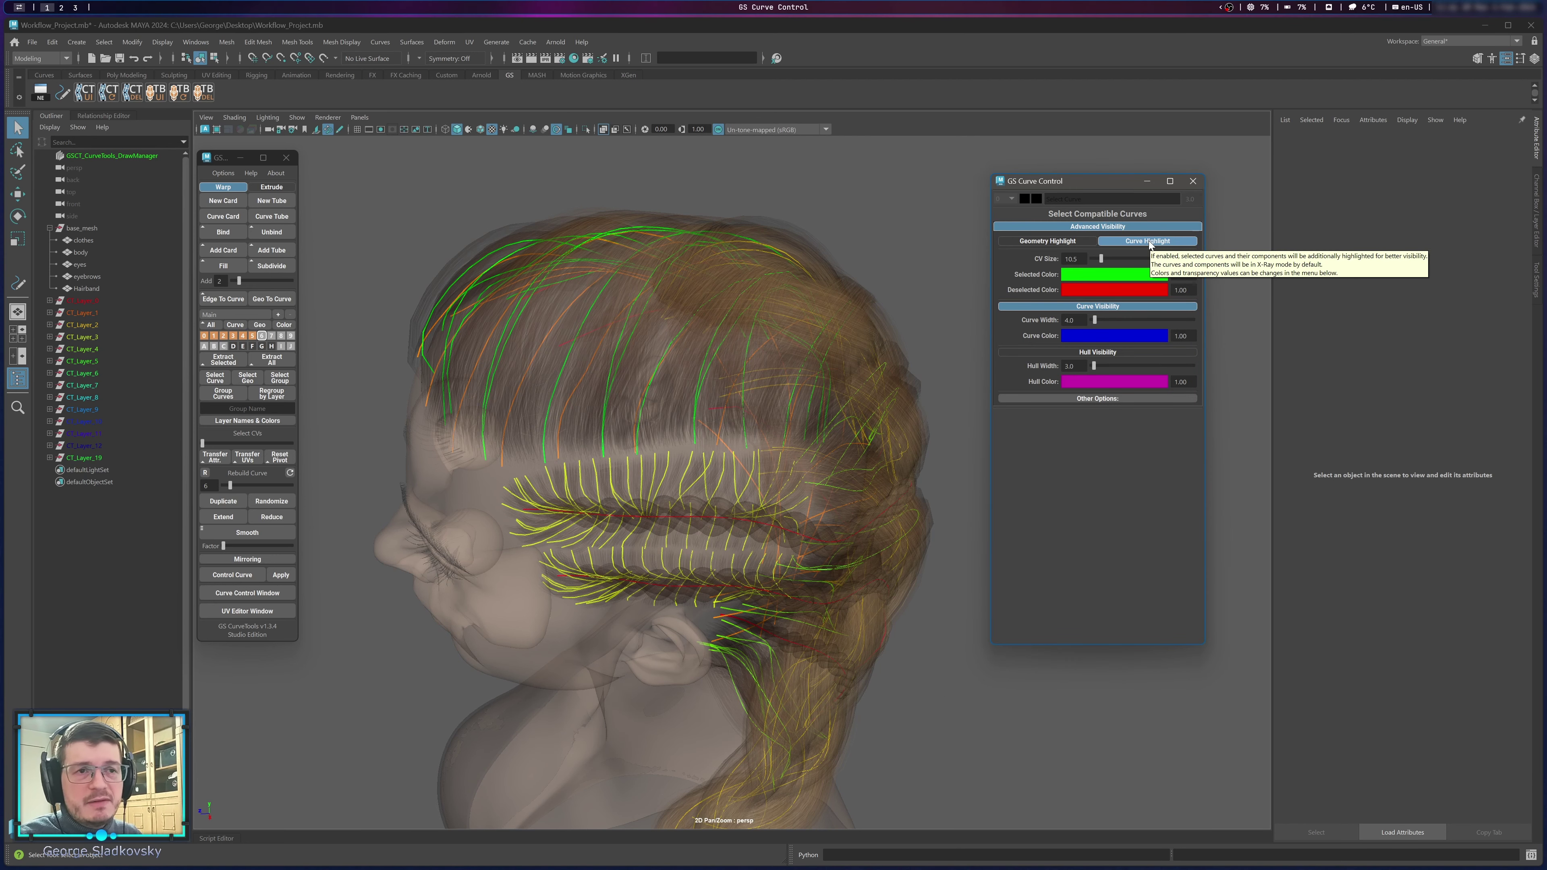
{"action": "left_click_drag", "start_coordinate": [832, 259], "coordinate": [926, 246], "text": "alt"}
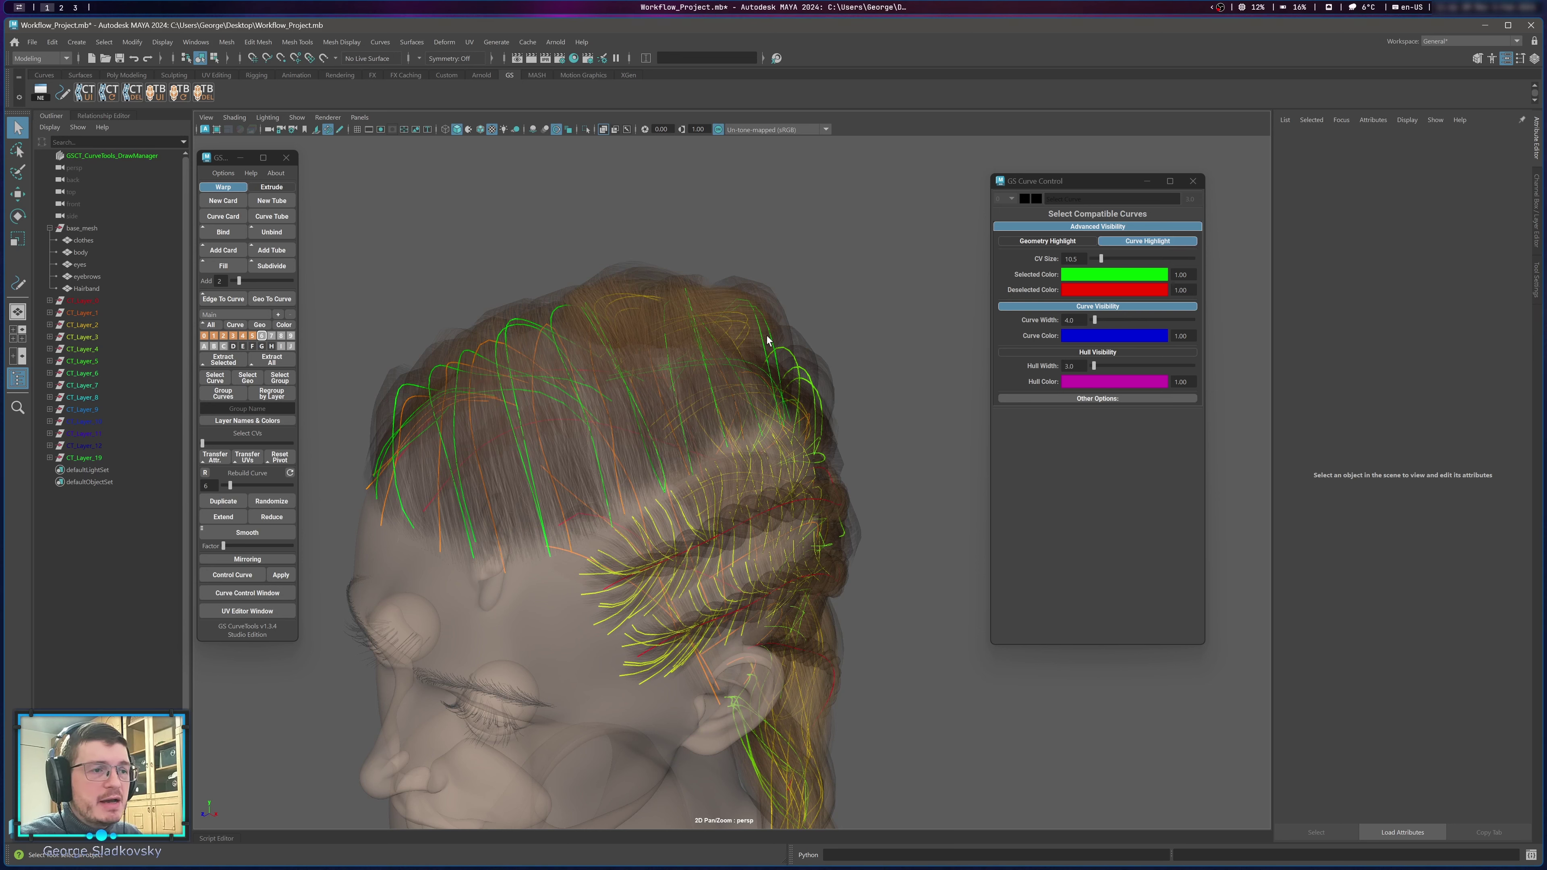
{"action": "left_click_drag", "start_coordinate": [690, 311], "coordinate": [689, 303]}
{"action": "left_click", "coordinate": [689, 303]}
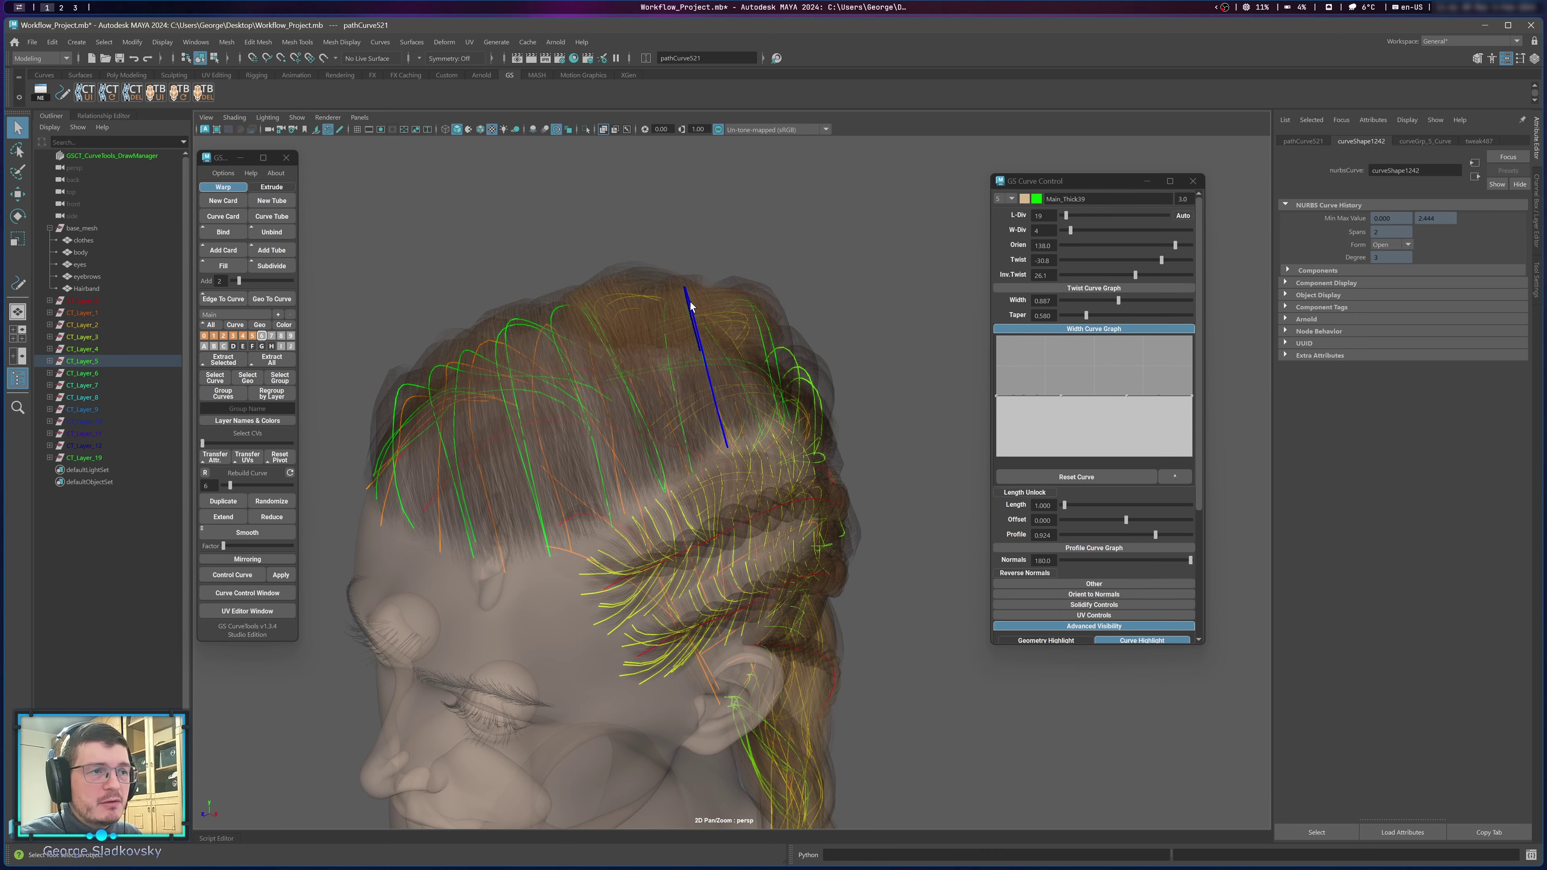
Try moving the selected hair card up off the head and raising one of its control vertices, and undo the change.
{"action": "key", "text": "w"}
{"action": "middle_click_drag", "start_coordinate": [803, 271], "coordinate": [886, 172]}
{"action": "middle_click_drag", "start_coordinate": [858, 227], "coordinate": [851, 284], "text": "alt"}
{"action": "right_click_drag", "start_coordinate": [873, 268], "coordinate": [816, 266]}
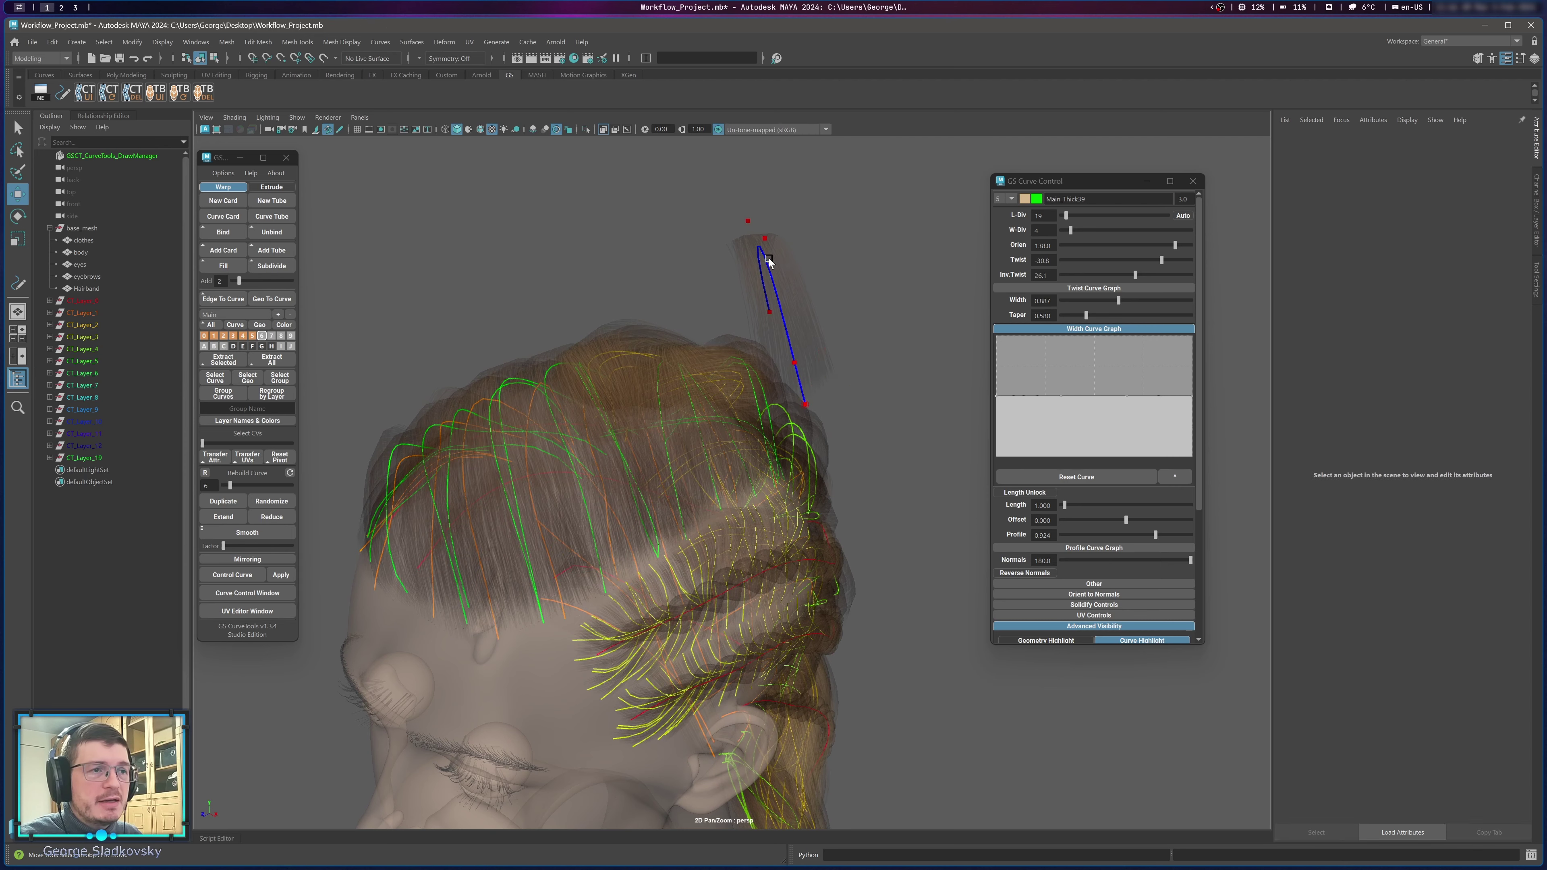
{"action": "mouse_move", "coordinate": [766, 263]}
{"action": "left_mouse_down", "text": "alt"}
{"action": "mouse_move", "coordinate": [804, 244]}
{"action": "mouse_move", "coordinate": [752, 242]}
{"action": "left_mouse_up", "text": "alt"}
{"action": "right_click_drag", "start_coordinate": [745, 219], "coordinate": [743, 231]}
{"action": "left_click_drag", "start_coordinate": [746, 231], "coordinate": [754, 213]}
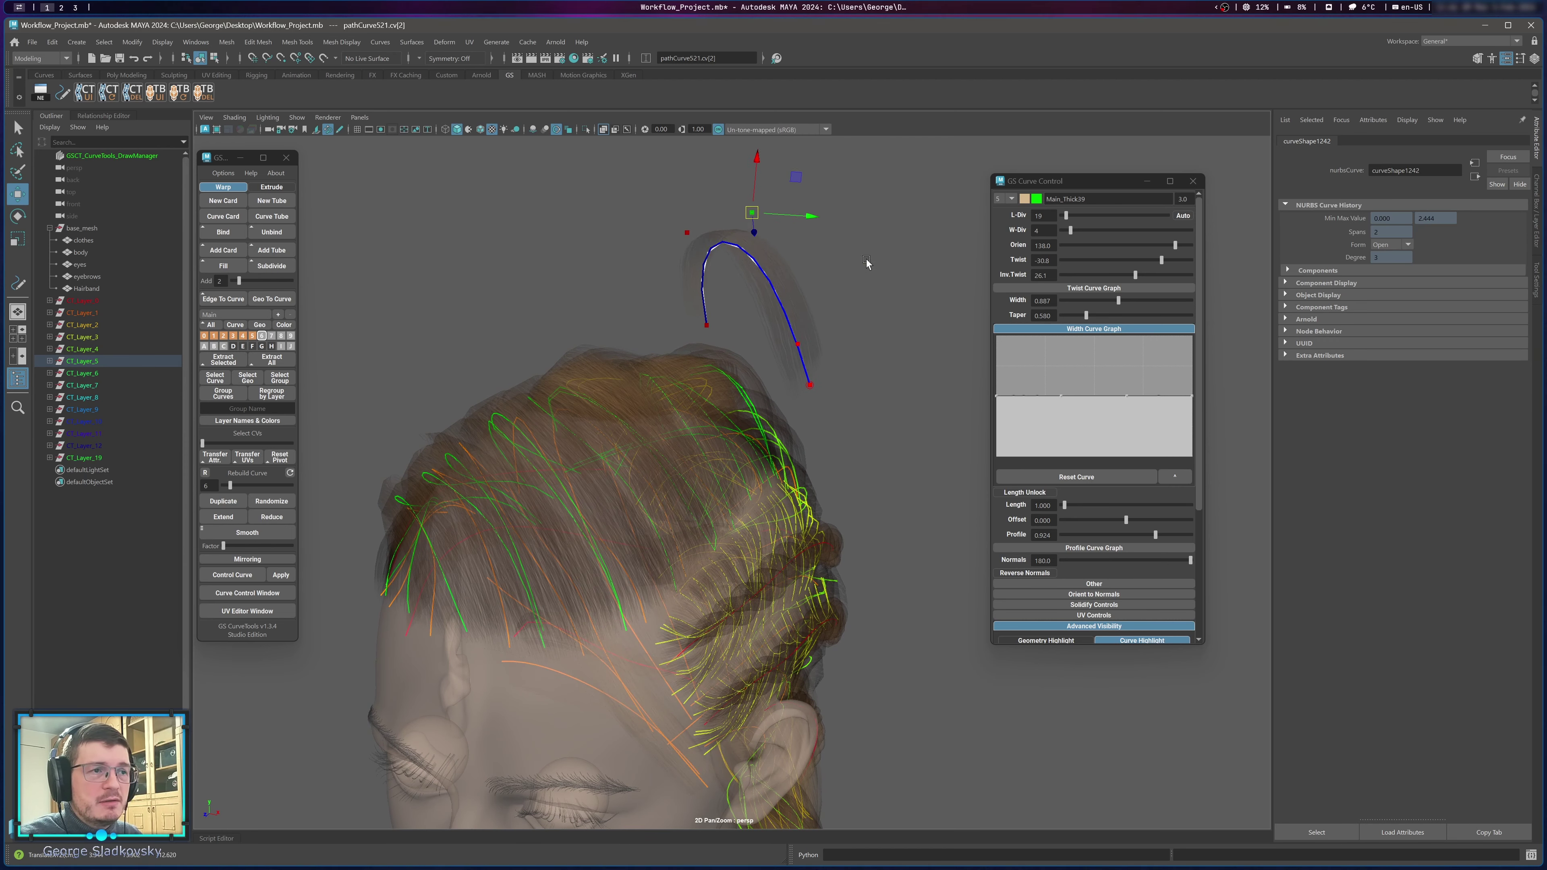
{"action": "key", "text": "ctrl+z"}
{"action": "left_click", "coordinate": [888, 268]}
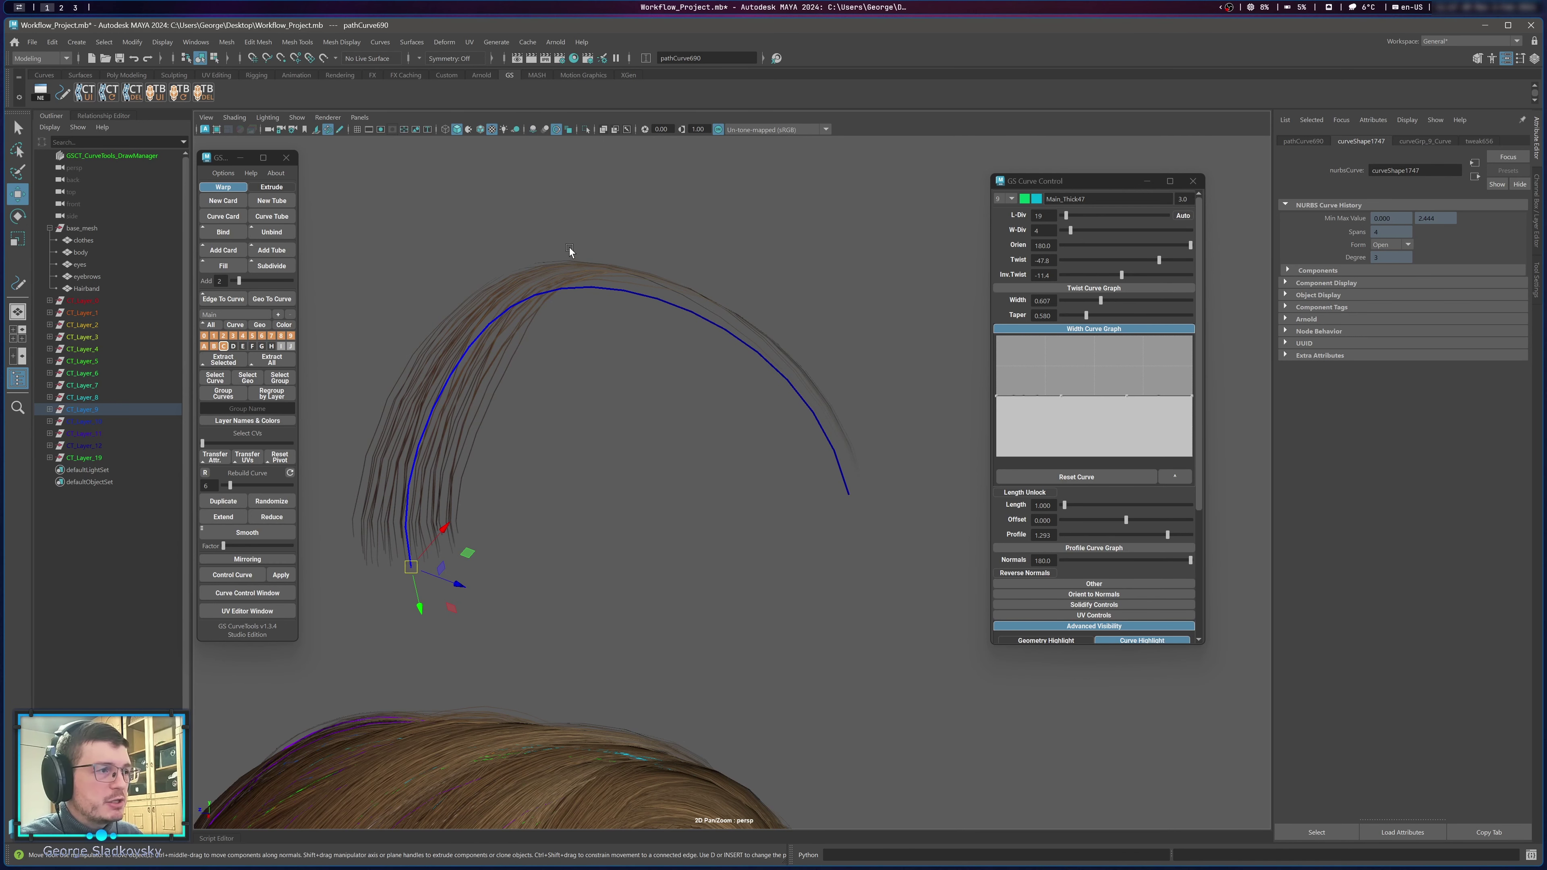
Duplicate the arched hair card above the head and move the copy down and away from the original.
{"action": "middle_click_drag", "start_coordinate": [487, 236], "coordinate": [550, 252], "text": "alt"}
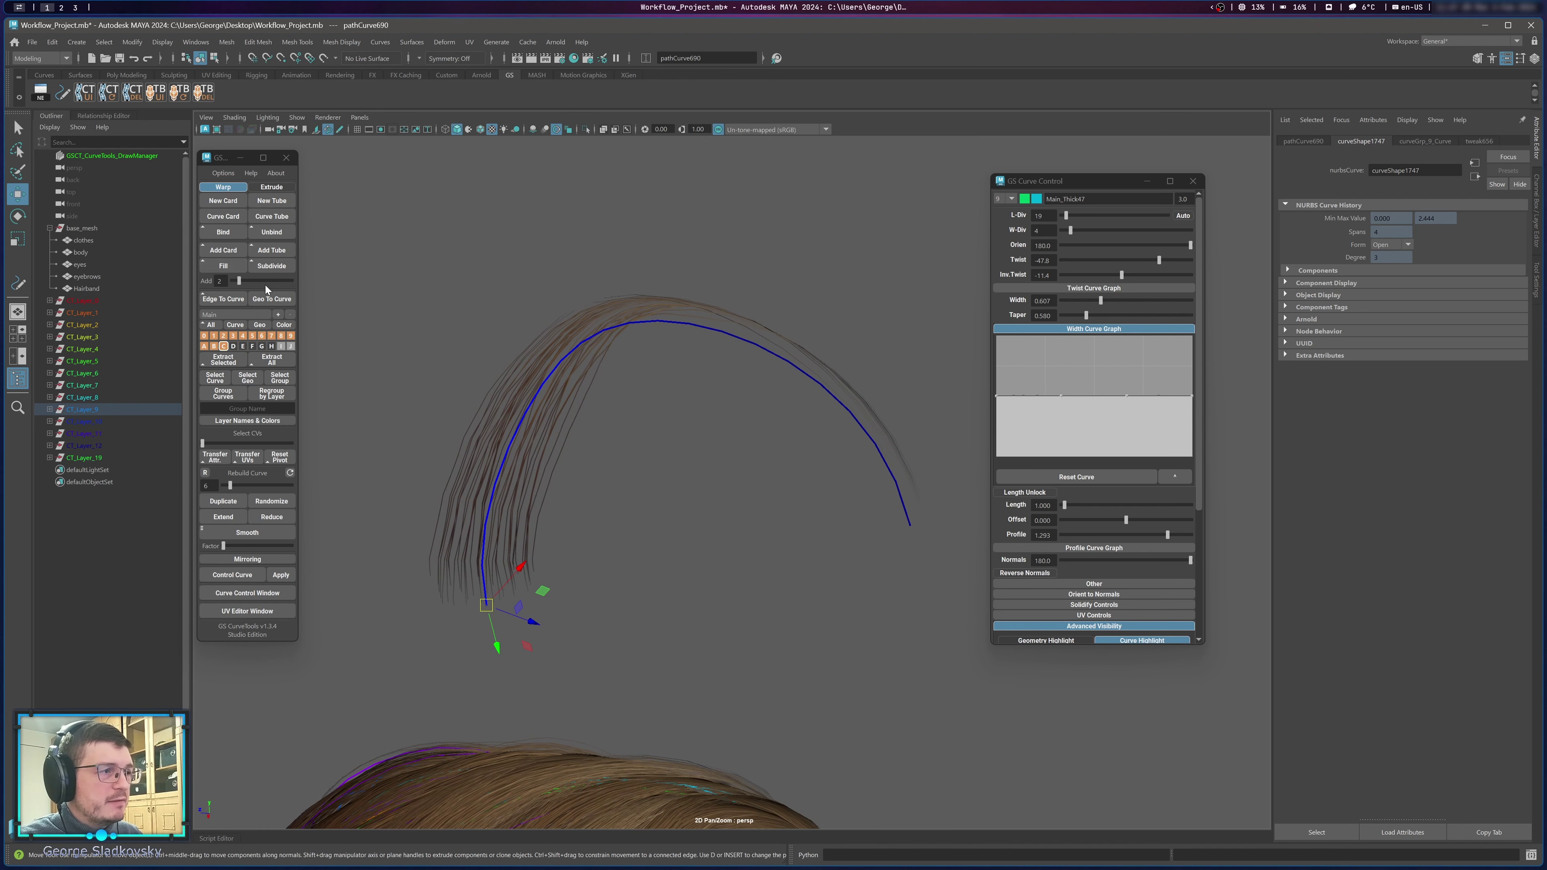
{"action": "left_click", "coordinate": [226, 502]}
{"action": "middle_click_drag", "start_coordinate": [582, 421], "coordinate": [748, 549]}
Try filling the space between the two arched hair cards with 2 added cards, and undo the fill.
{"action": "left_click", "coordinate": [556, 360], "text": "shift"}
{"action": "left_click", "coordinate": [224, 266]}
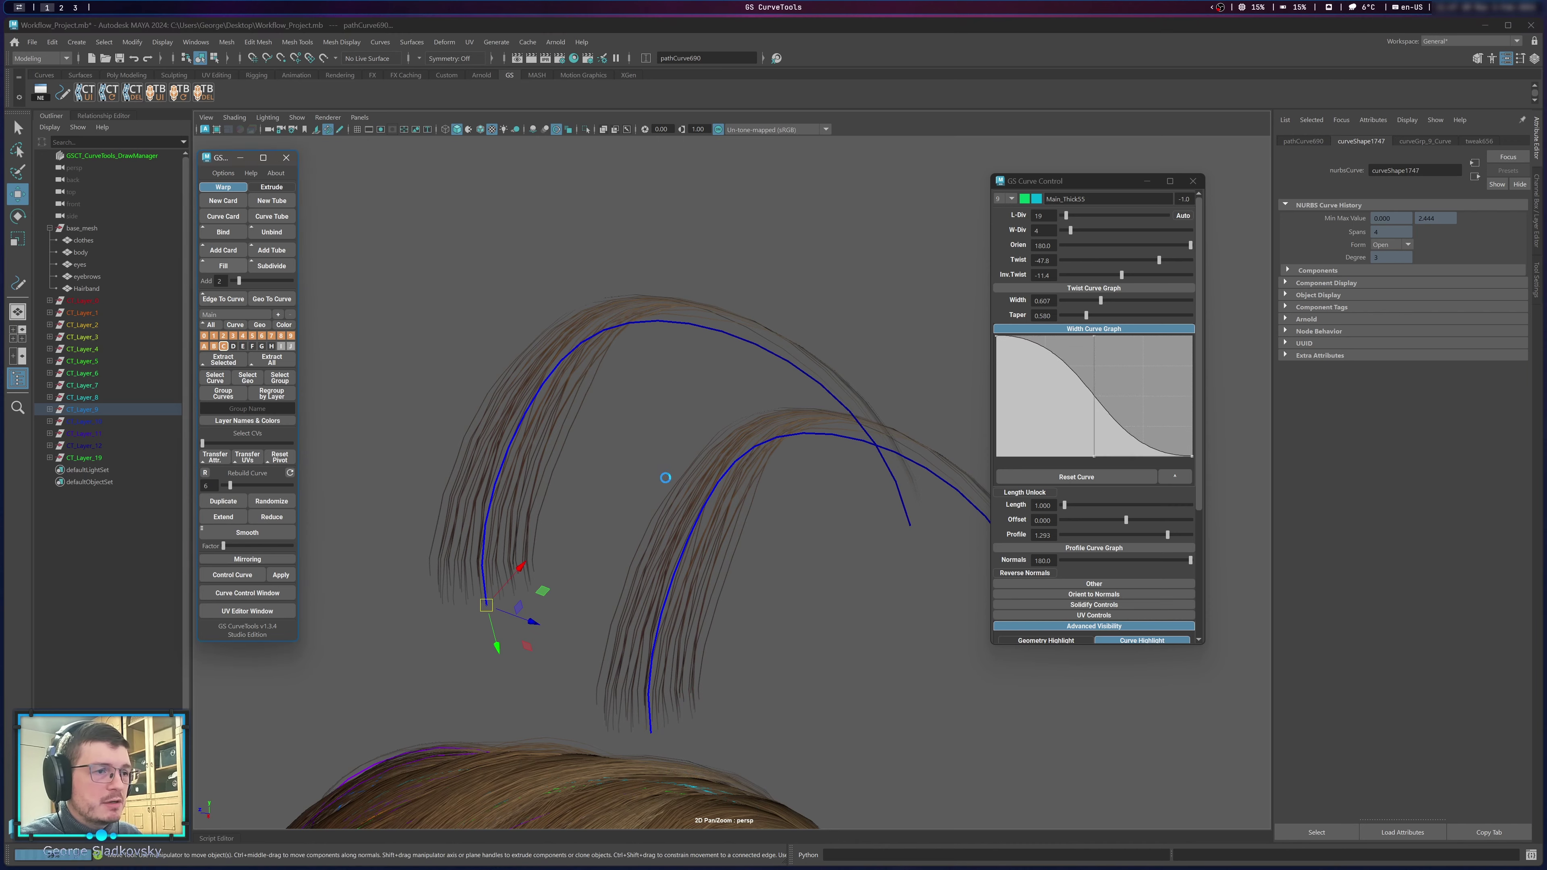
{"action": "mouse_move", "coordinate": [608, 480]}
{"action": "left_mouse_down", "text": "alt"}
{"action": "mouse_move", "coordinate": [551, 490]}
{"action": "mouse_move", "coordinate": [643, 467]}
{"action": "mouse_move", "coordinate": [617, 467]}
{"action": "left_mouse_up", "text": "alt"}
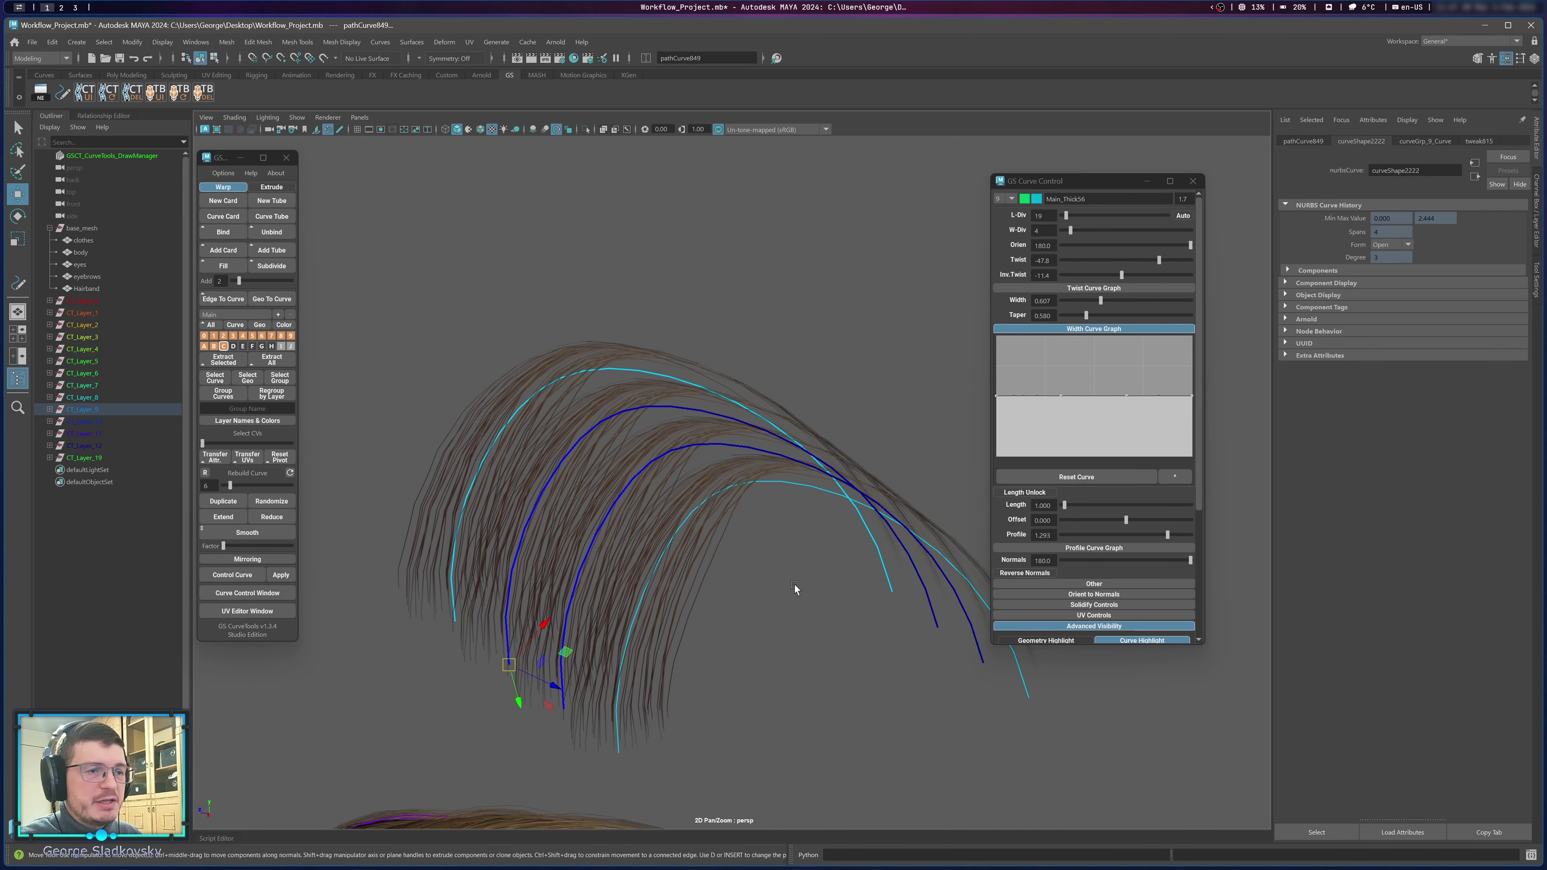
{"action": "key", "text": "ctrl+z"}
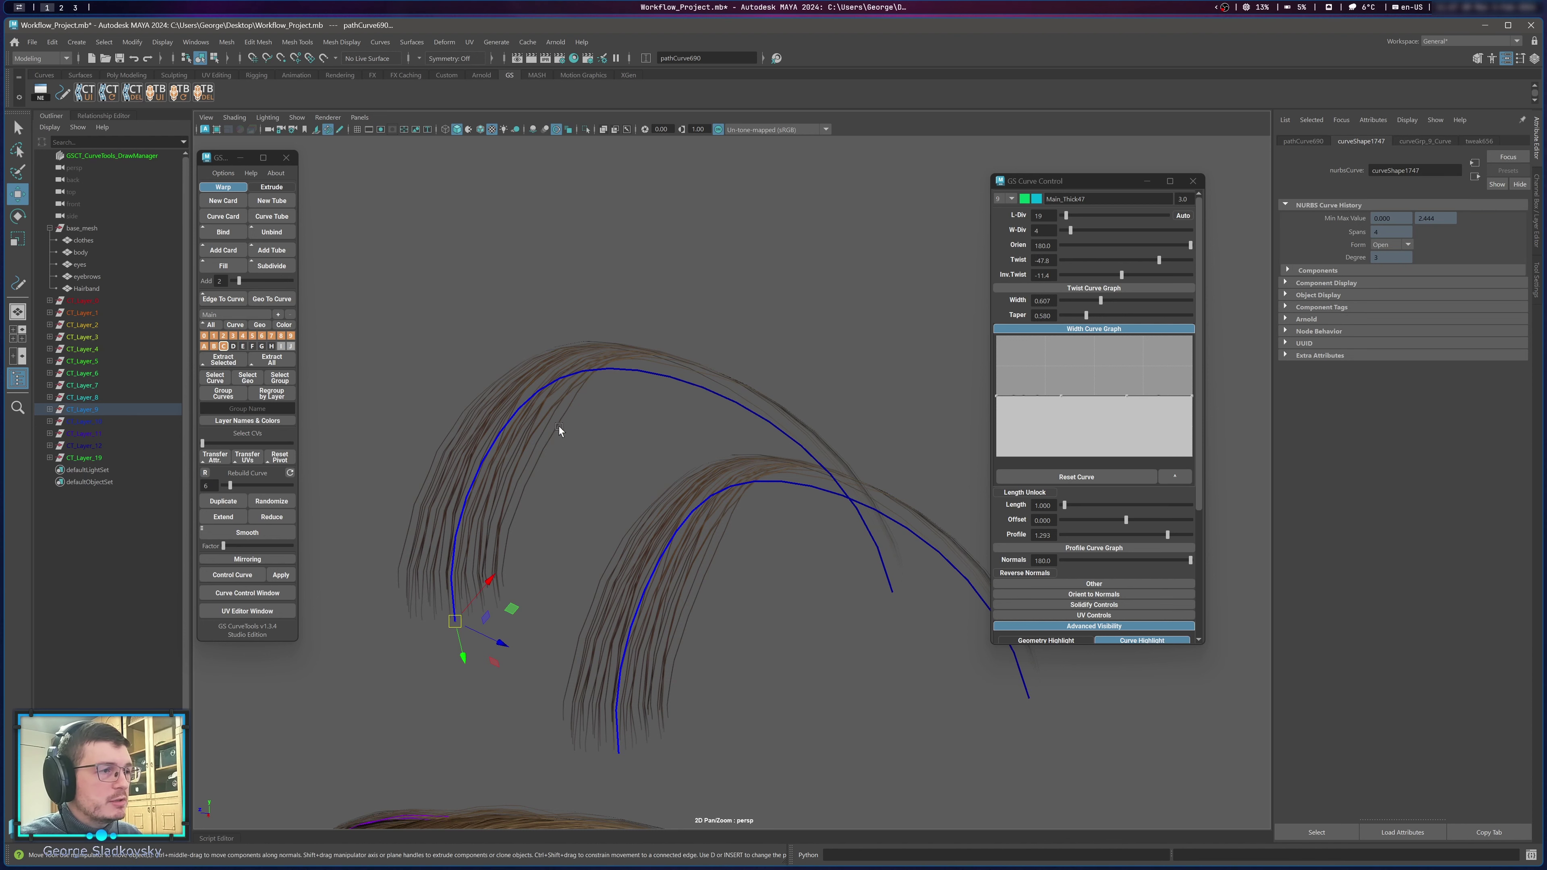
Try subdividing the original arched hair card into 2 cards, examine the split with textures turned off, and undo the subdivision.
{"action": "left_click_drag", "start_coordinate": [242, 282], "coordinate": [258, 285]}
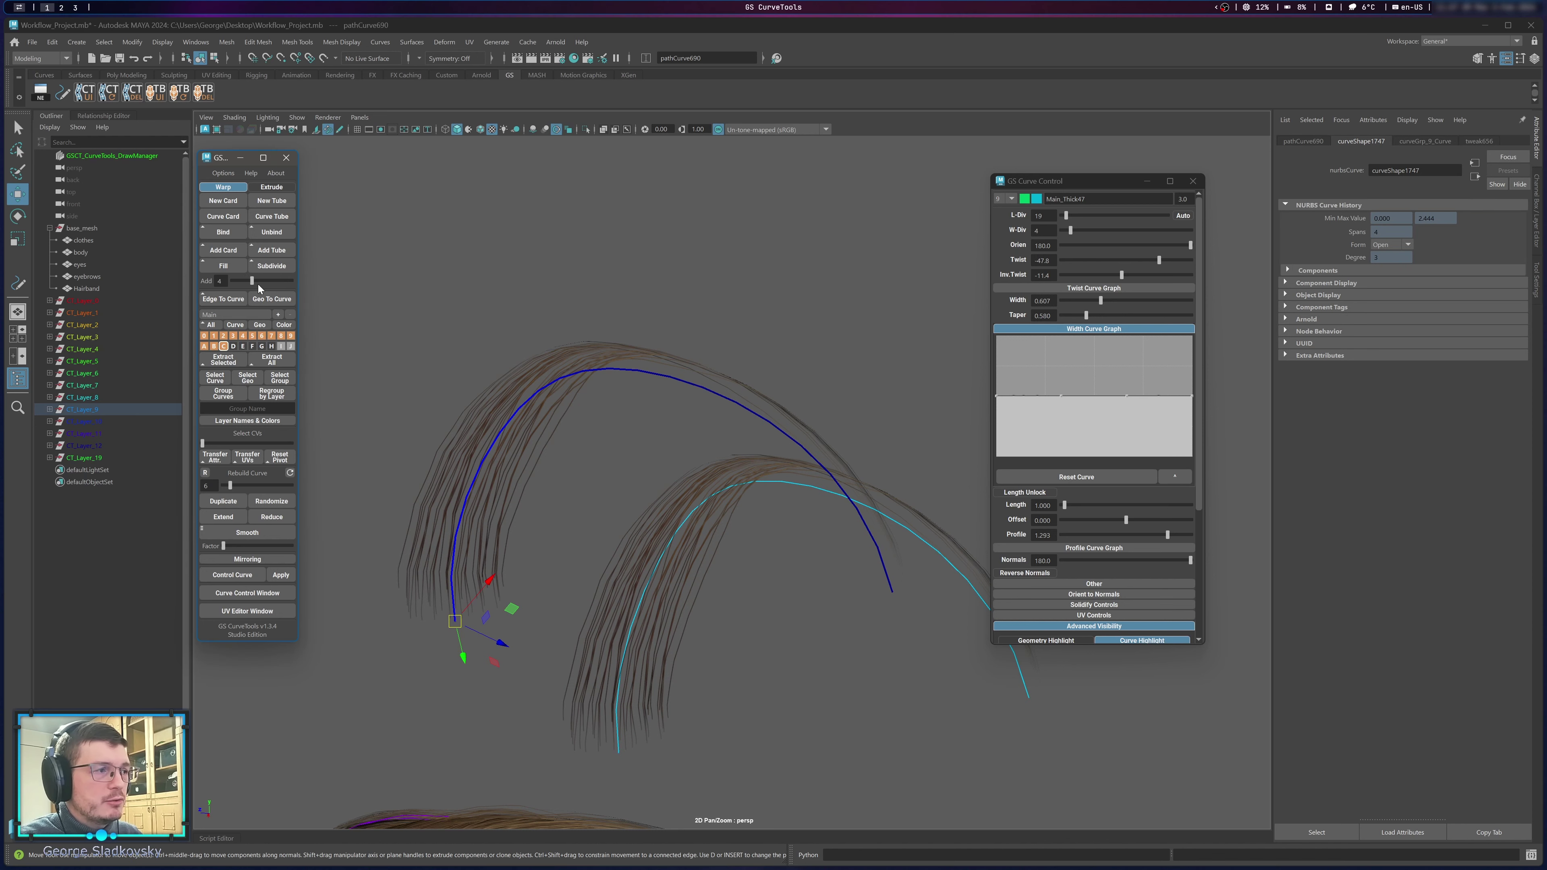
{"action": "left_click", "coordinate": [268, 267]}
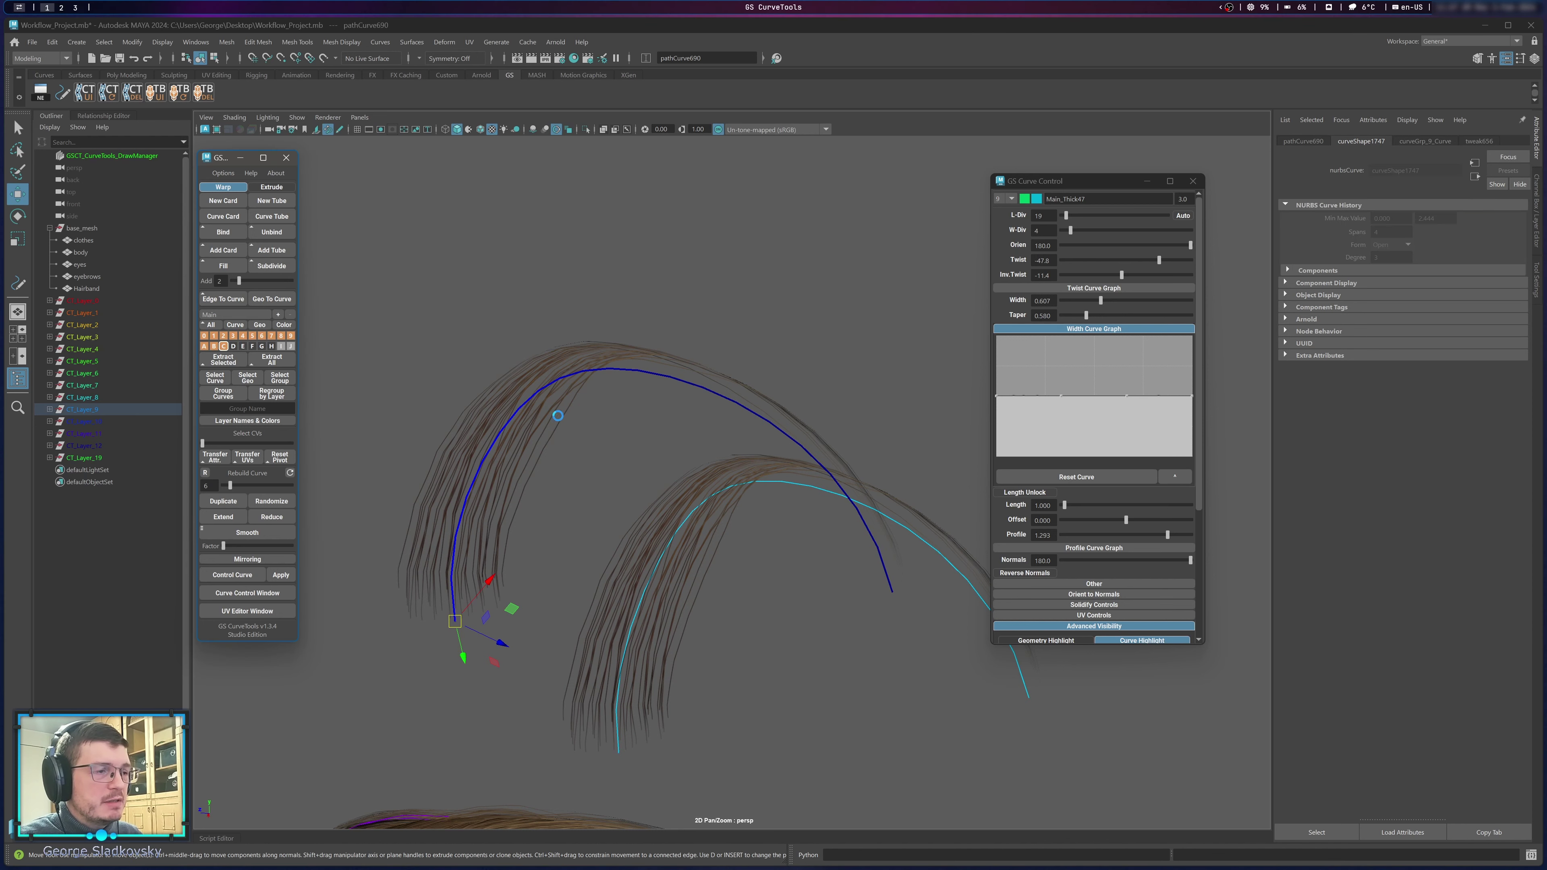
{"action": "middle_click_drag", "start_coordinate": [527, 409], "coordinate": [592, 408], "text": "alt"}
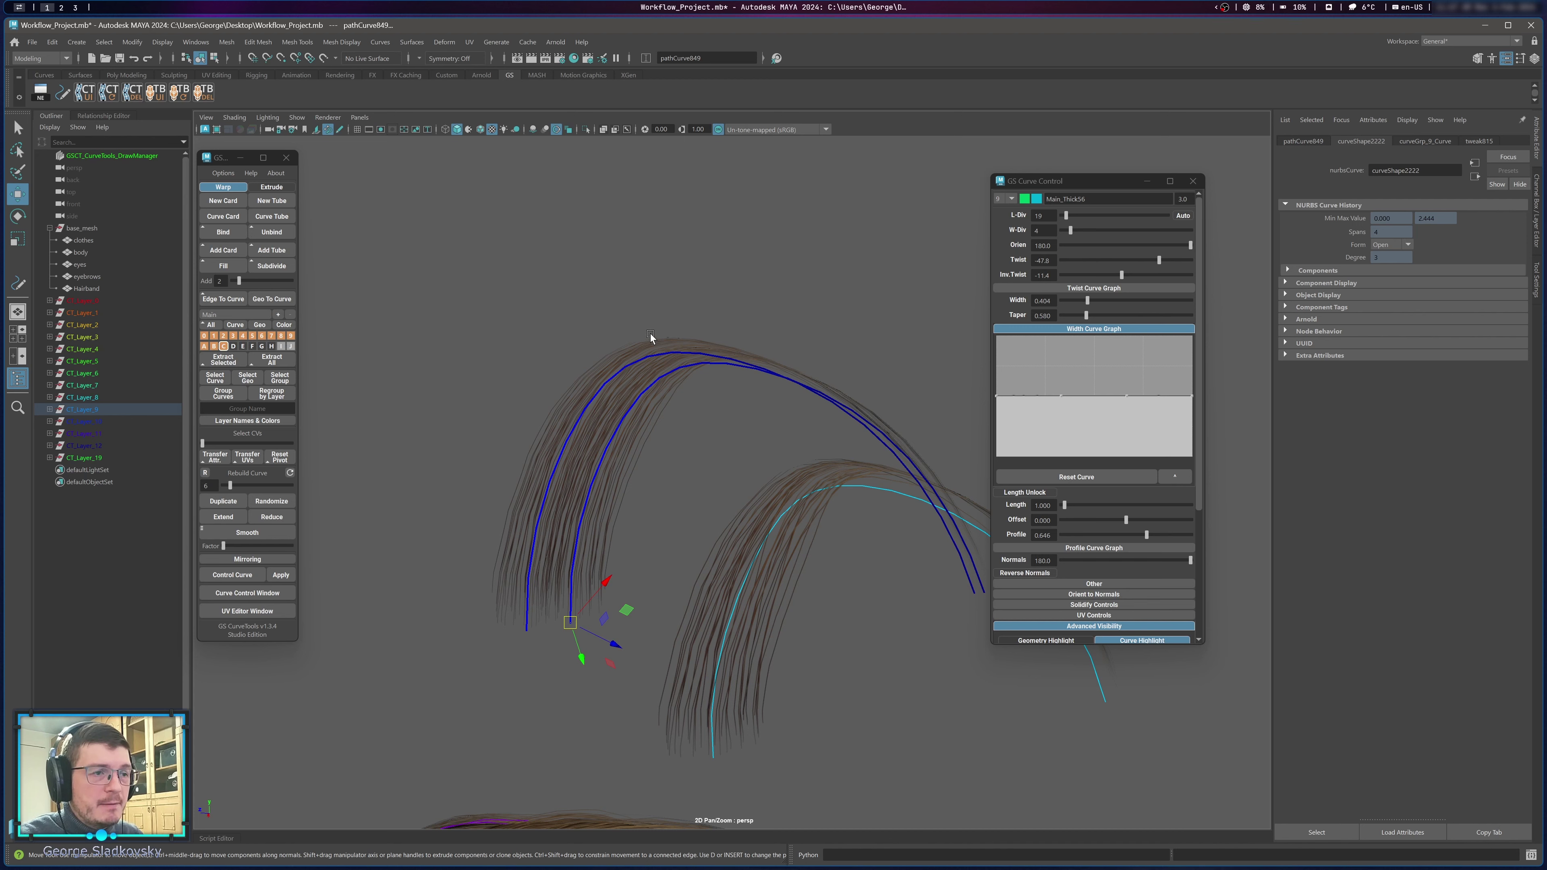
{"action": "left_click_drag", "start_coordinate": [618, 401], "coordinate": [712, 408], "text": "alt"}
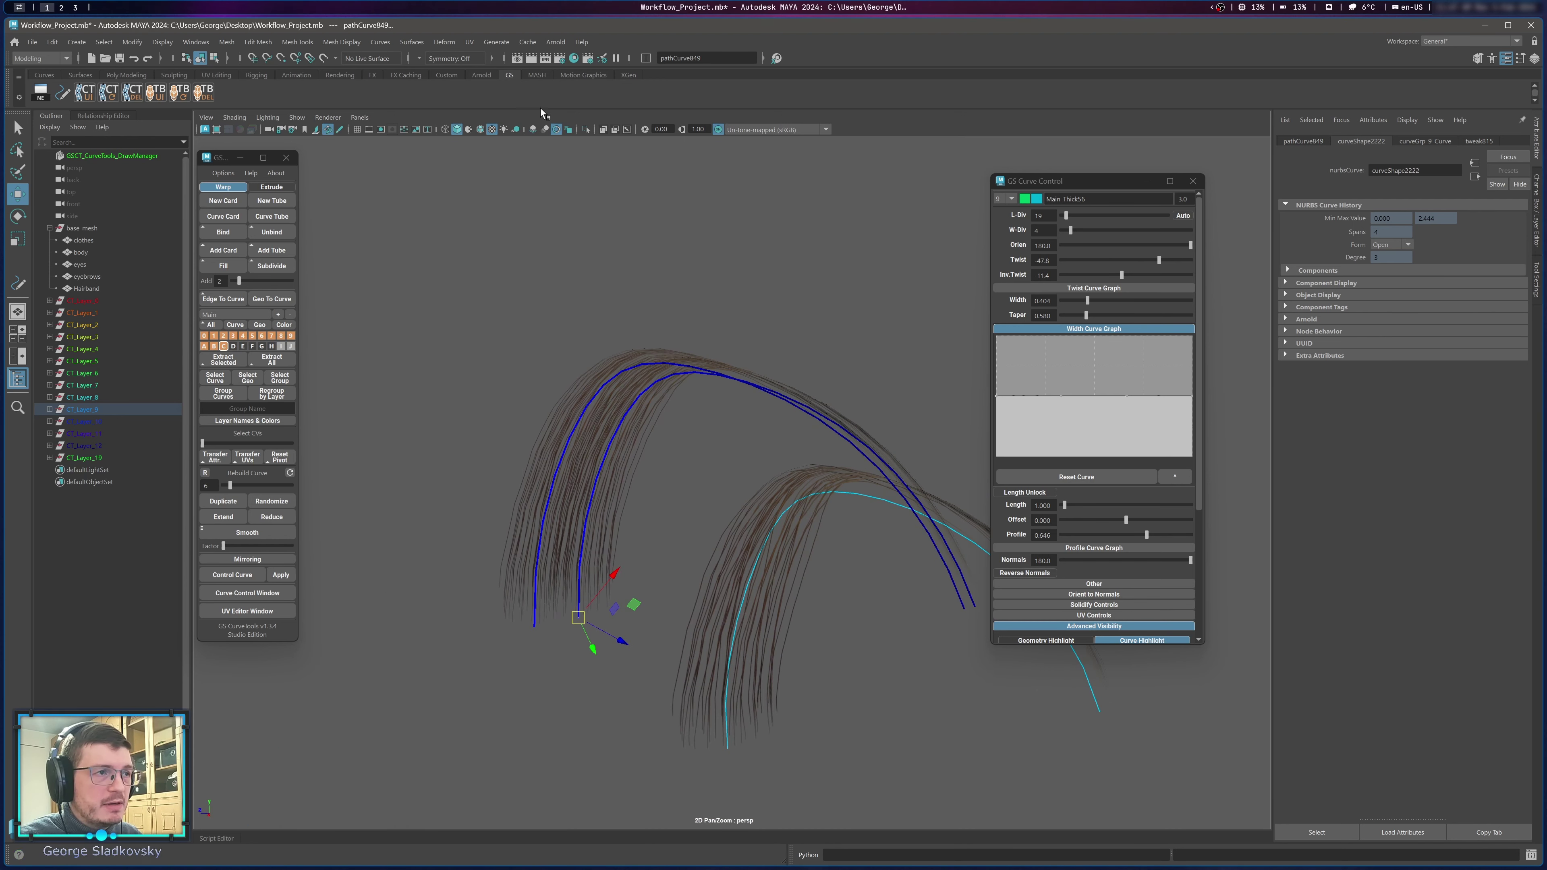
{"action": "left_click", "coordinate": [473, 129]}
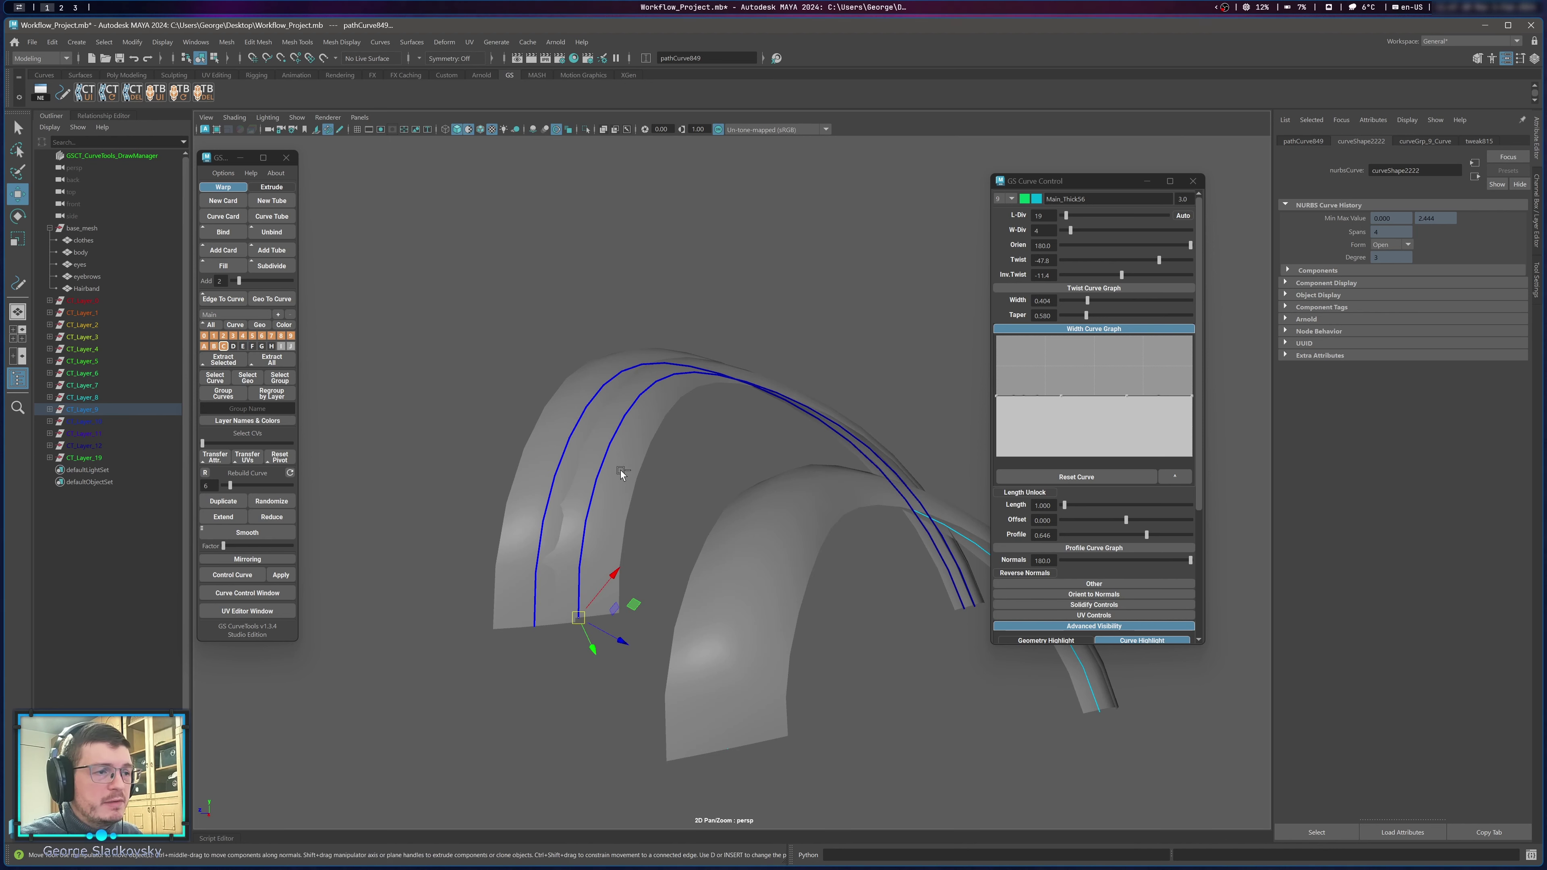
{"action": "key", "text": "ctrl+z"}
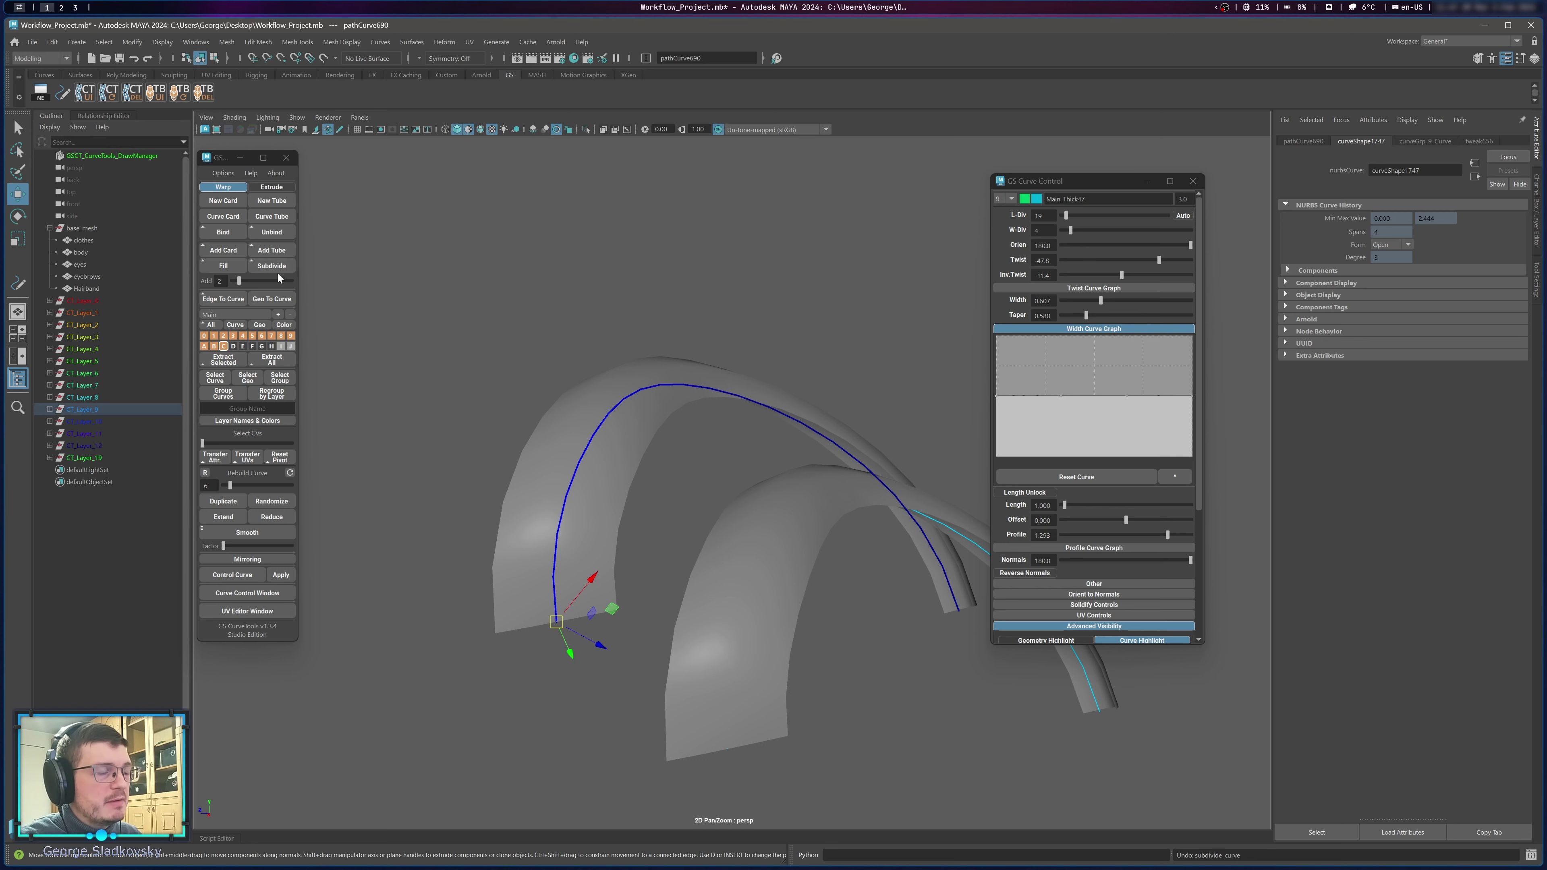
Try randomizing the arched hair card's control points on X, Y and Z with Lock First CV on, and close the Randomize Curve window.
{"action": "left_click", "coordinate": [271, 501]}
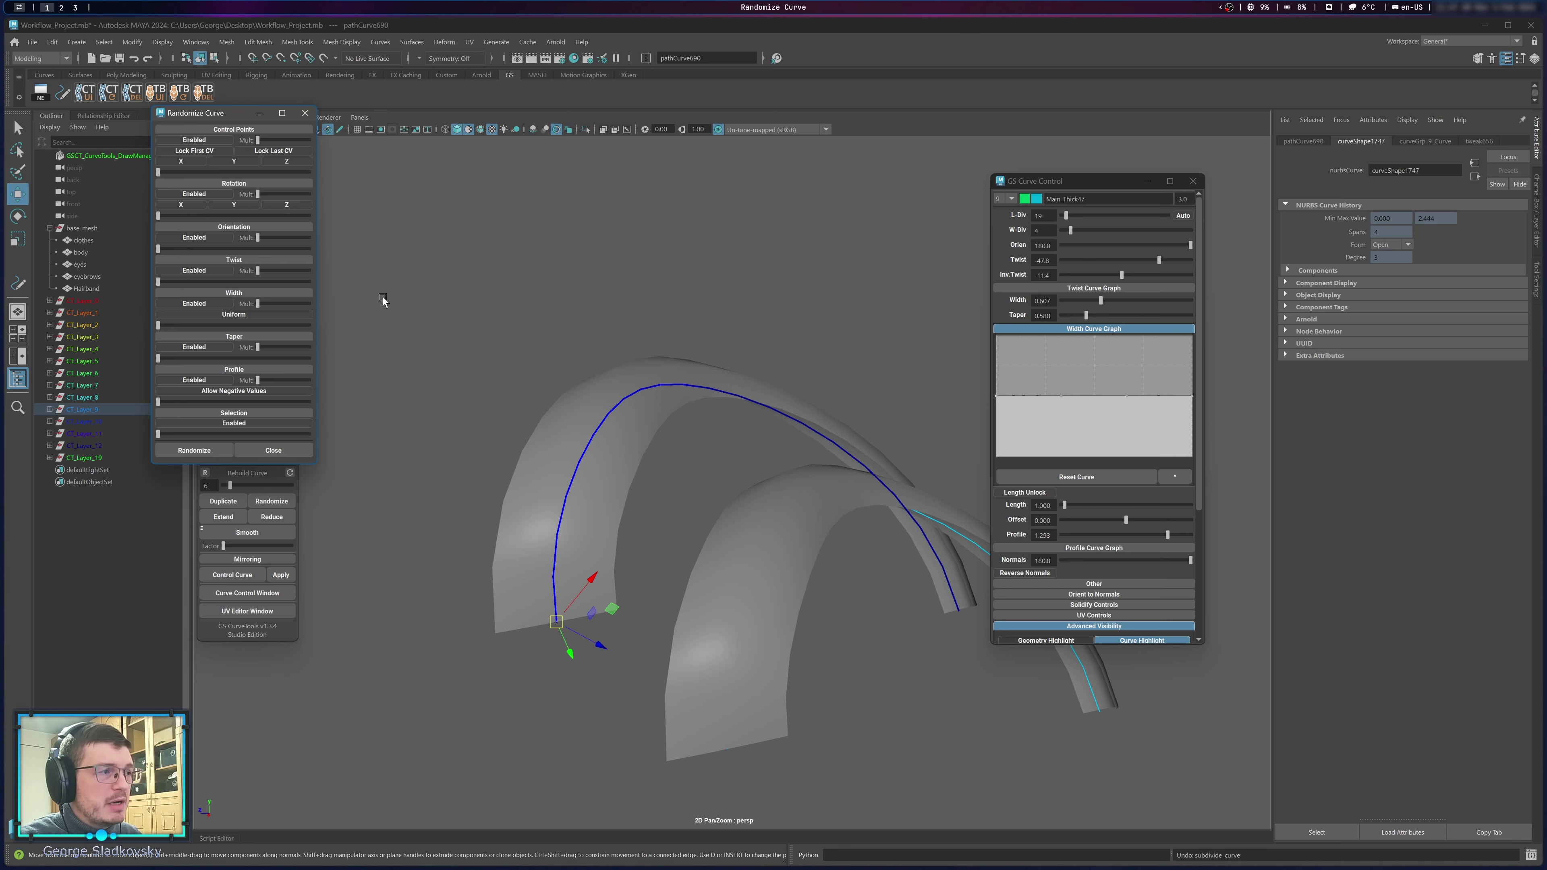
{"action": "left_click_drag", "start_coordinate": [224, 108], "coordinate": [385, 158]}
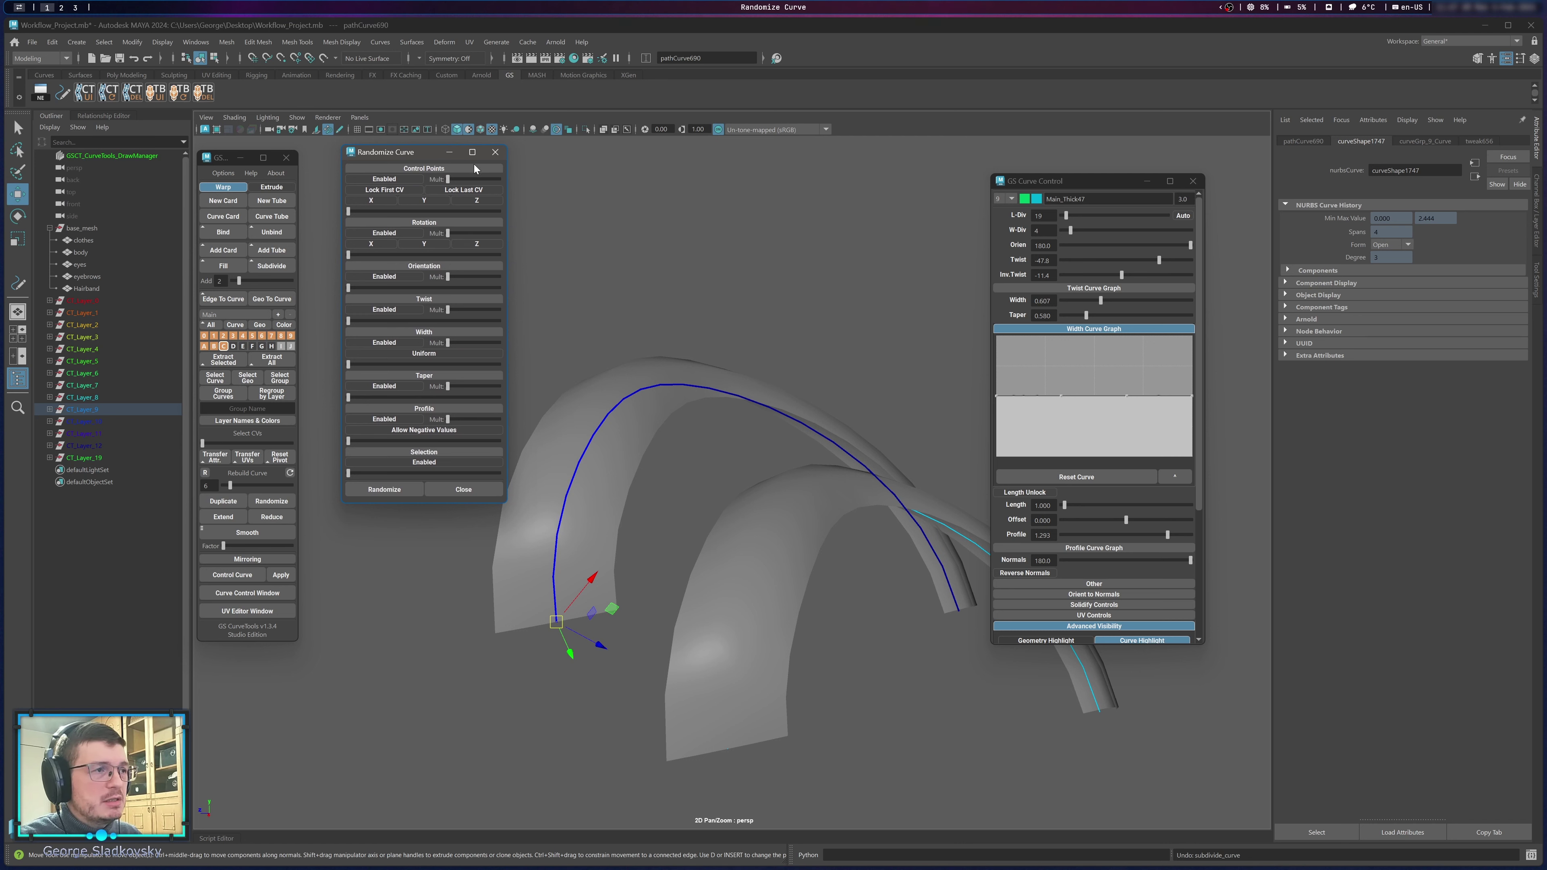
{"action": "middle_click_drag", "start_coordinate": [614, 230], "coordinate": [594, 278], "text": "alt"}
{"action": "left_click", "coordinate": [390, 179]}
{"action": "left_click", "coordinate": [402, 189]}
{"action": "left_click", "coordinate": [367, 201]}
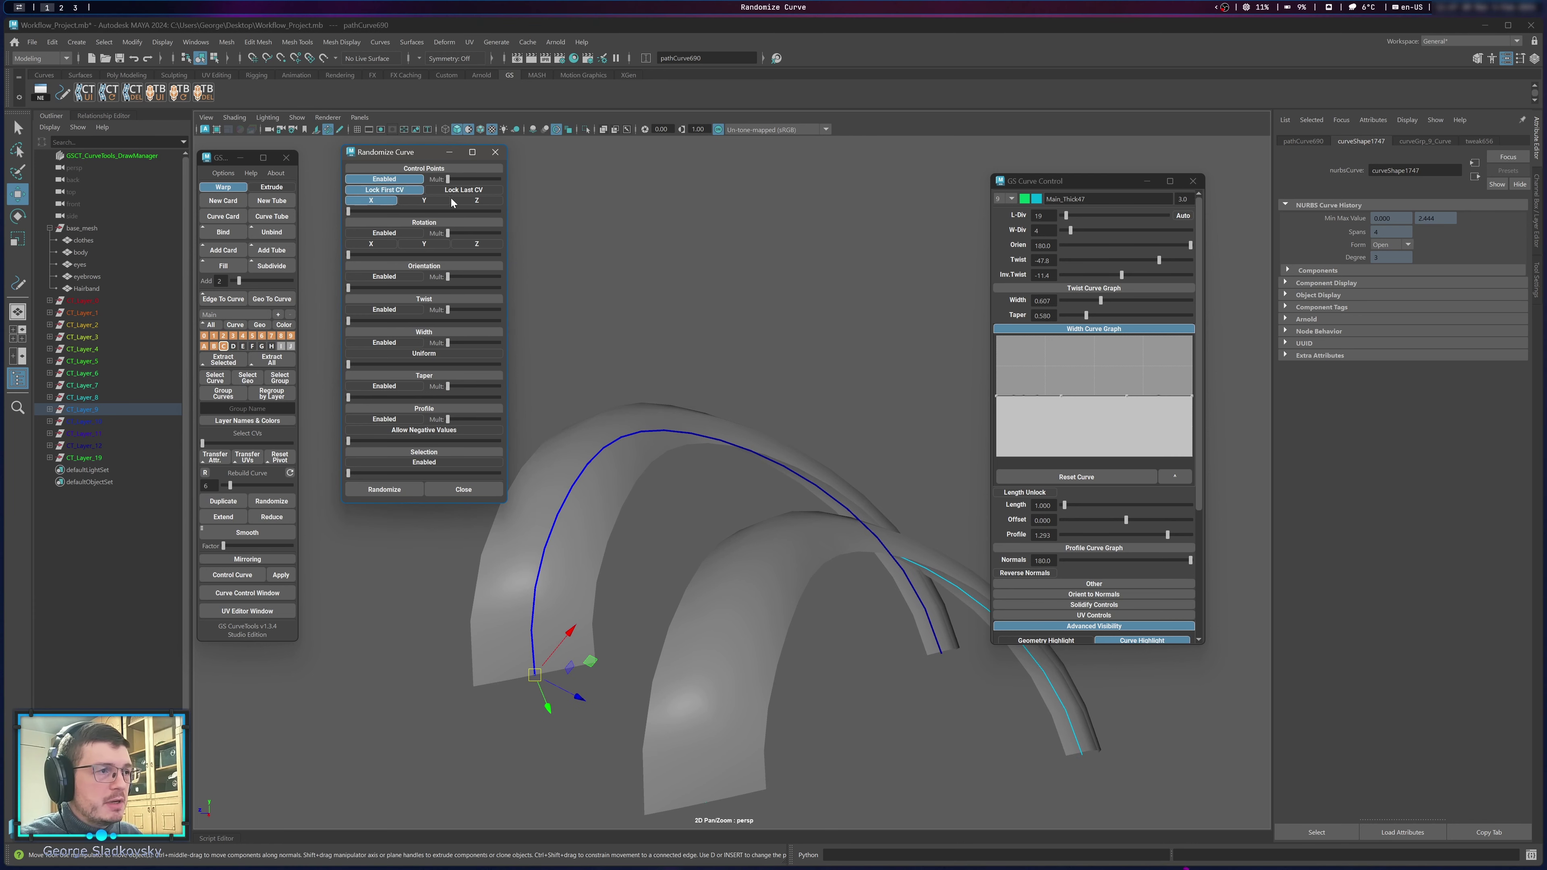
{"action": "mouse_move", "coordinate": [374, 211]}
{"action": "left_mouse_down"}
{"action": "mouse_move", "coordinate": [432, 210]}
{"action": "mouse_move", "coordinate": [360, 214]}
{"action": "left_mouse_up"}
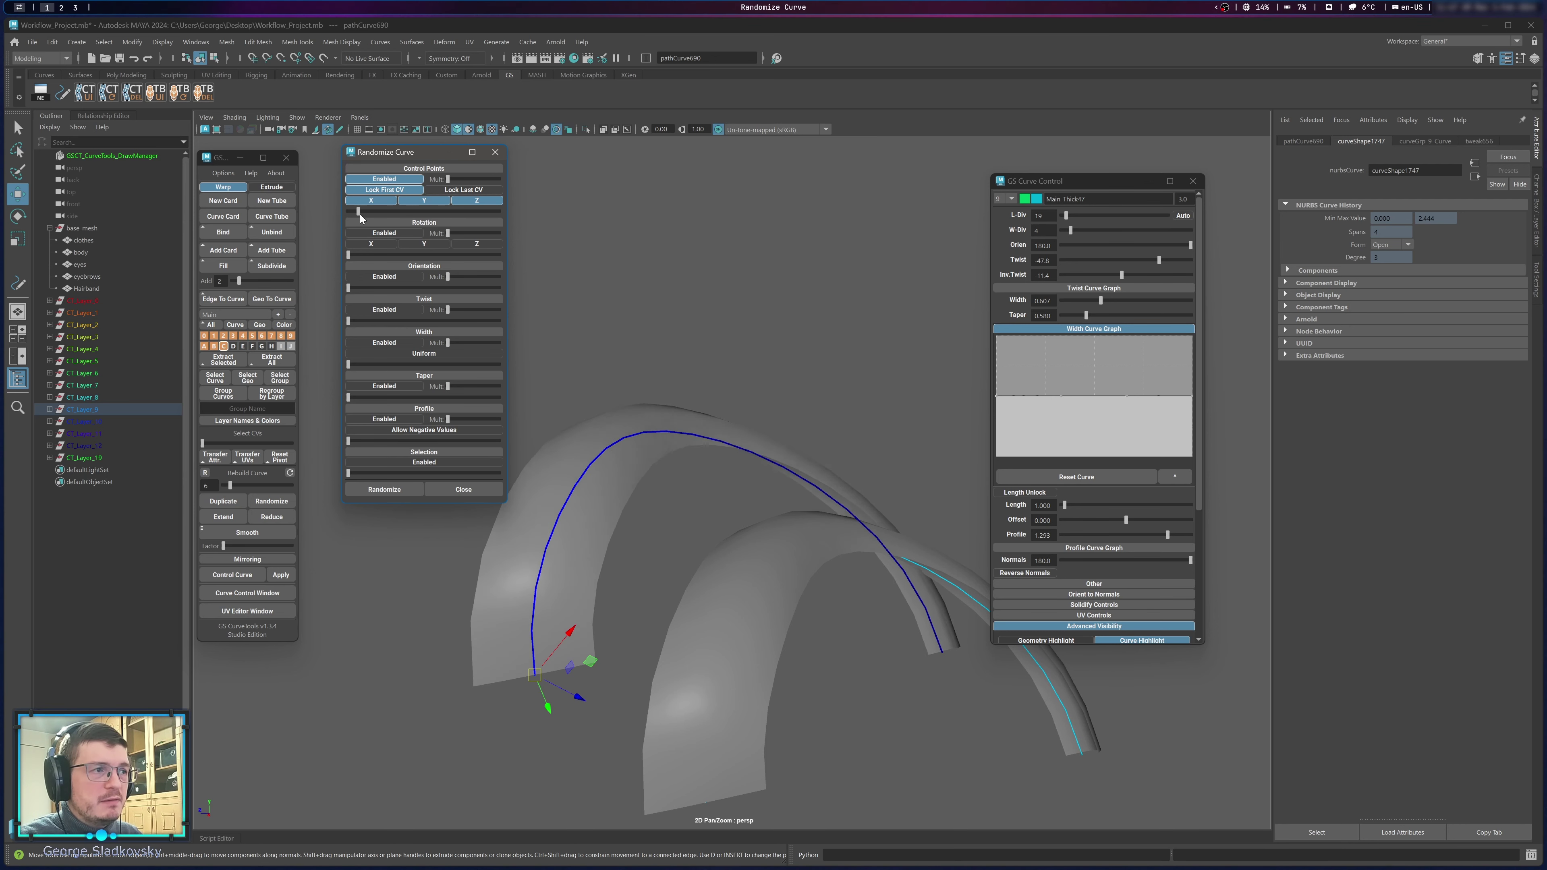
{"action": "left_click", "coordinate": [459, 488]}
{"action": "left_click", "coordinate": [636, 312]}
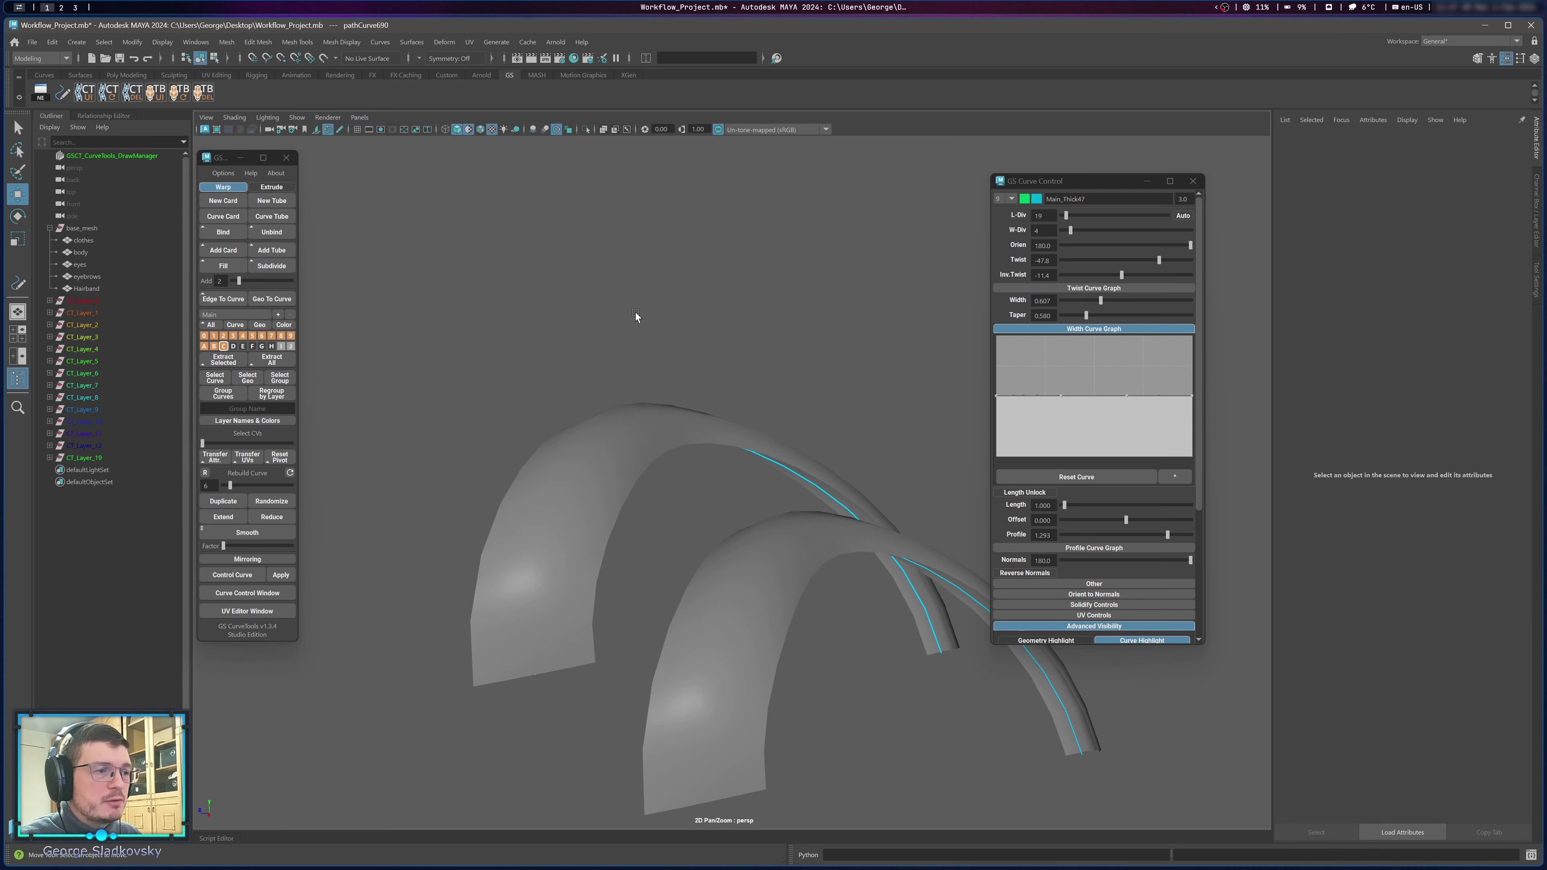
Reselect the arched hair card and try a stronger X, Y and Z control-point randomization with the first CV locked.
{"action": "middle_click_drag", "start_coordinate": [563, 329], "coordinate": [618, 298], "text": "alt"}
{"action": "key", "text": "q"}
{"action": "left_click_drag", "start_coordinate": [646, 387], "coordinate": [554, 472]}
{"action": "left_click", "coordinate": [277, 500]}
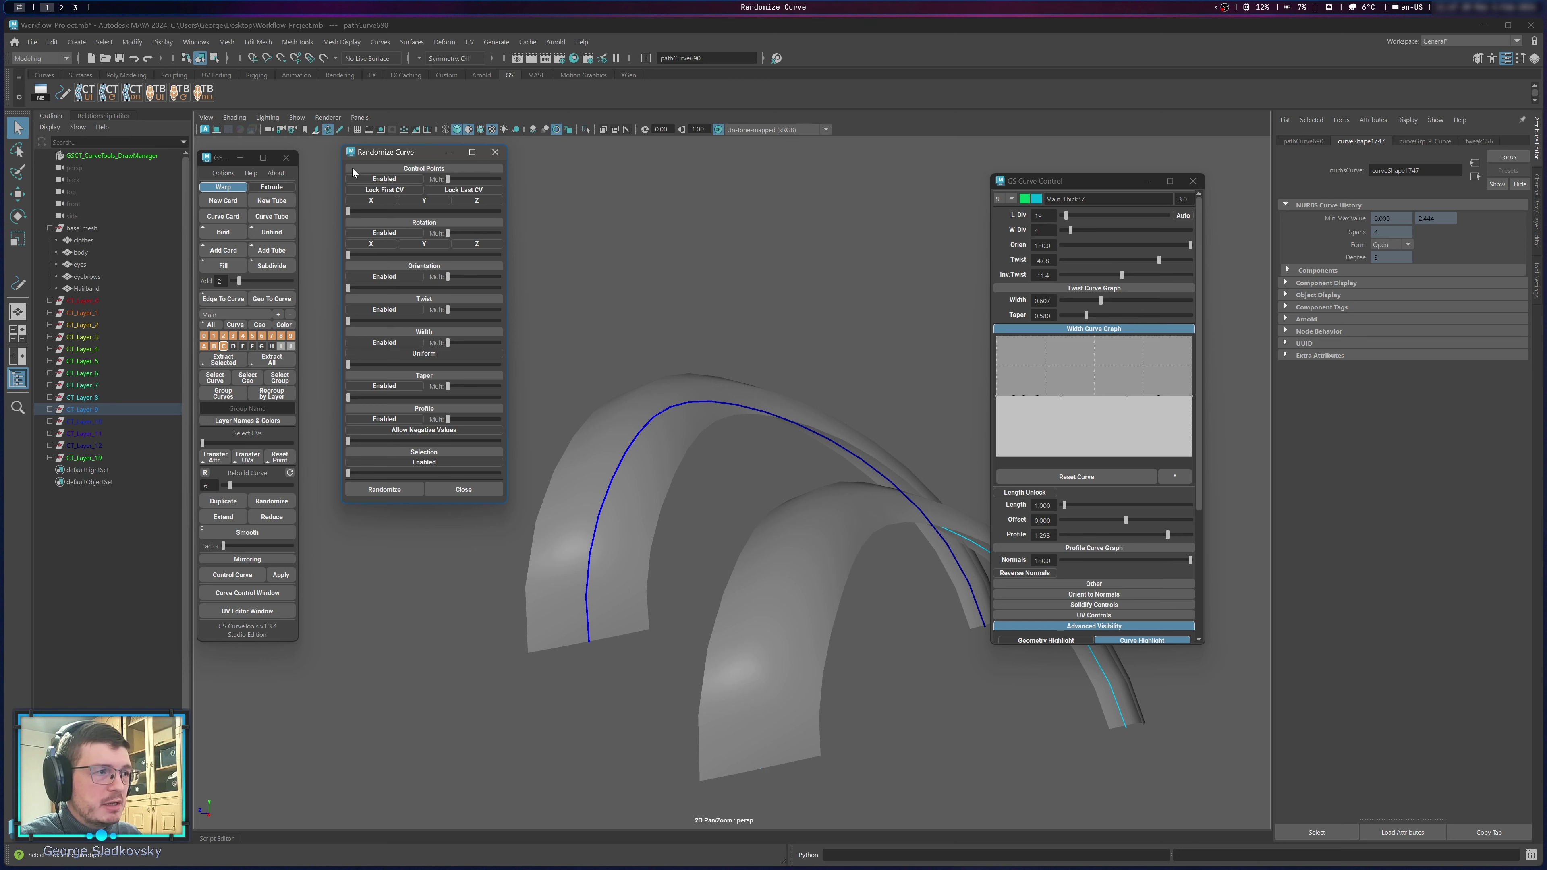
{"action": "left_click", "coordinate": [369, 178]}
{"action": "left_click", "coordinate": [373, 200]}
{"action": "left_click", "coordinate": [390, 190]}
{"action": "left_click", "coordinate": [472, 201]}
{"action": "left_click", "coordinate": [429, 201]}
{"action": "left_click_drag", "start_coordinate": [349, 211], "coordinate": [410, 212]}
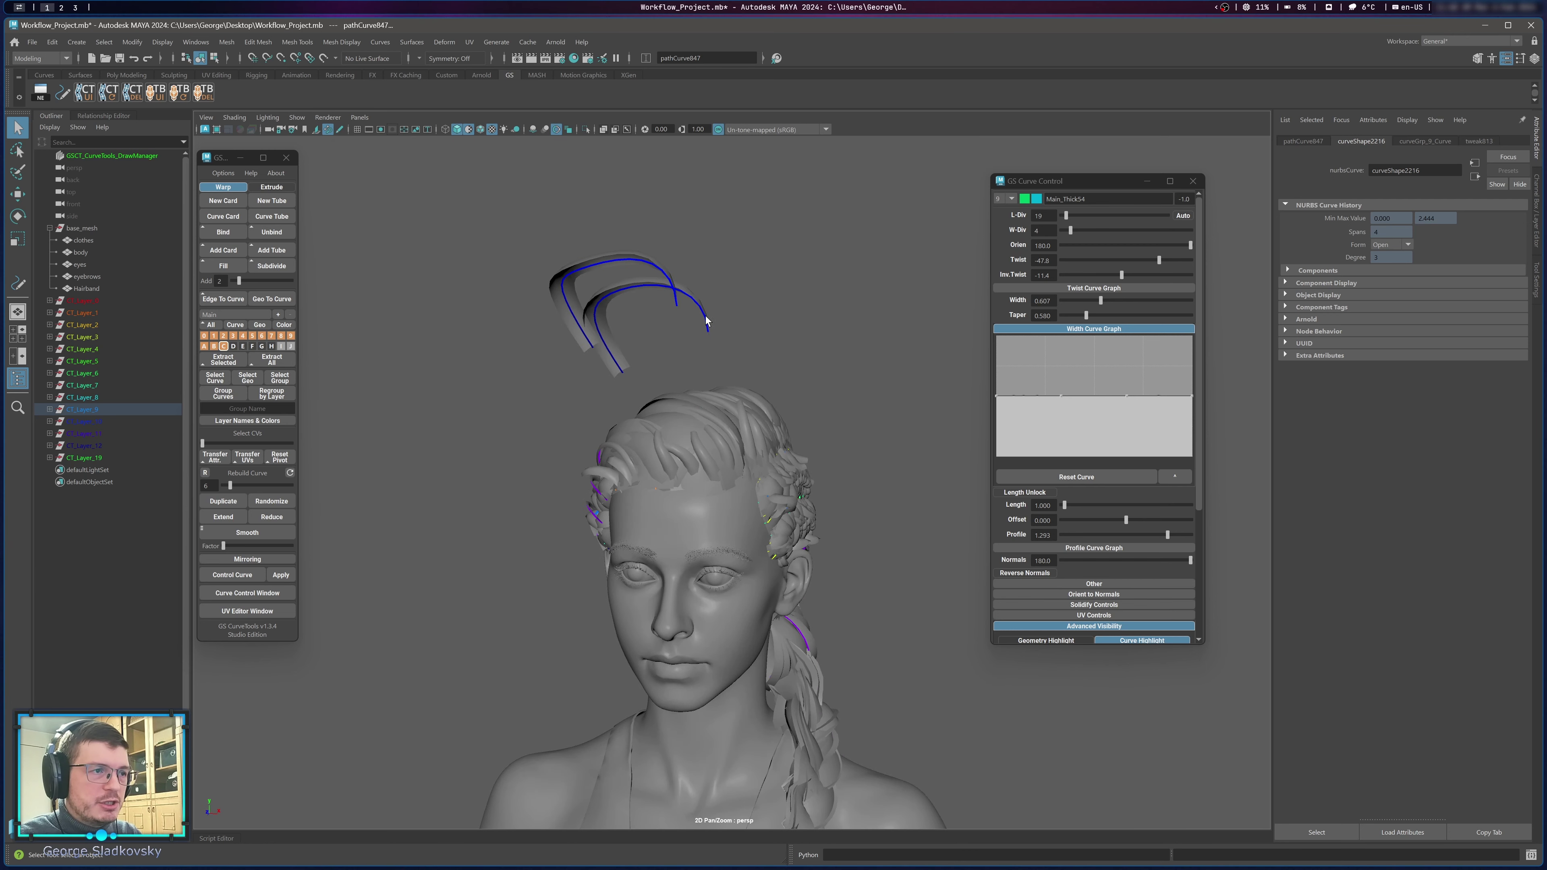
Delete both arched hair cards above the head and turn textures back on in the viewport.
{"action": "left_click", "coordinate": [706, 316]}
{"action": "left_click_drag", "start_coordinate": [706, 316], "coordinate": [648, 364], "text": "alt"}
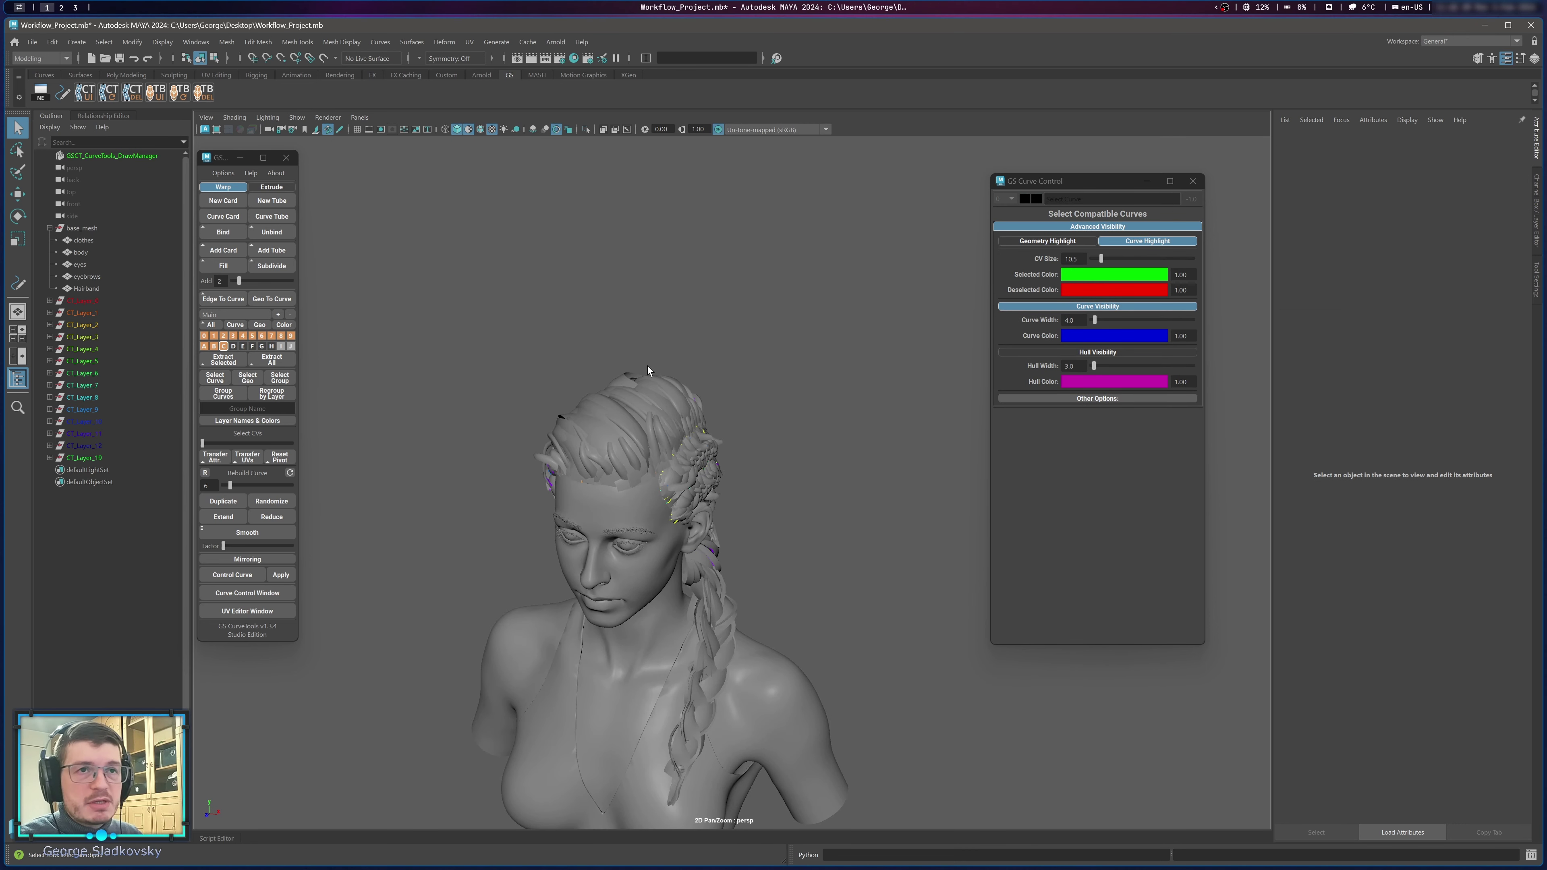
{"action": "right_click_drag", "start_coordinate": [637, 370], "coordinate": [663, 409], "text": "alt"}
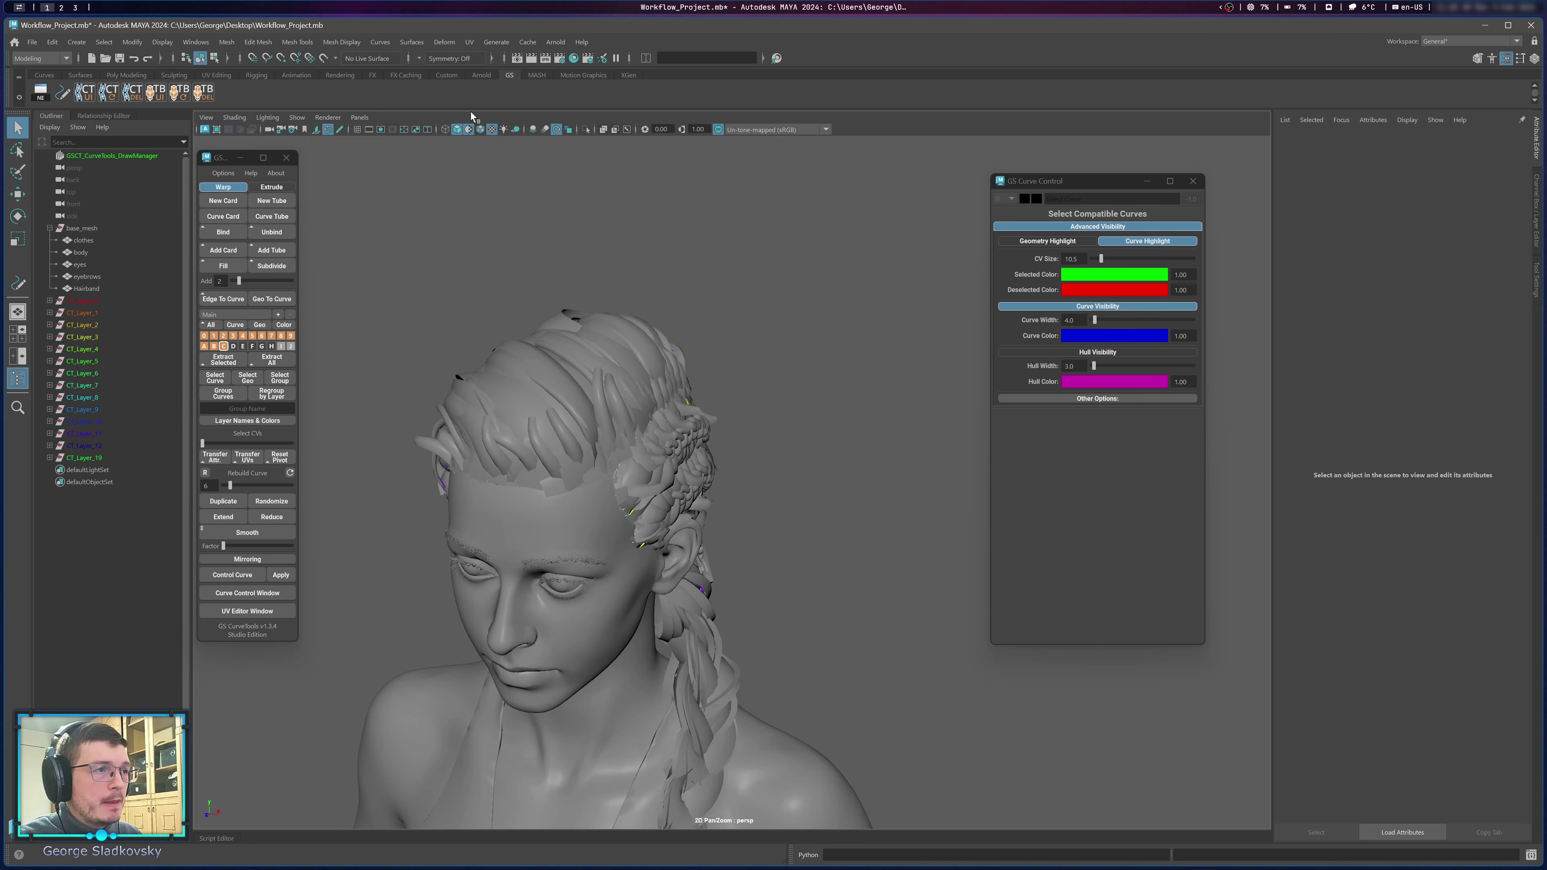
{"action": "middle_click_drag", "start_coordinate": [617, 273], "coordinate": [724, 257], "text": "alt"}
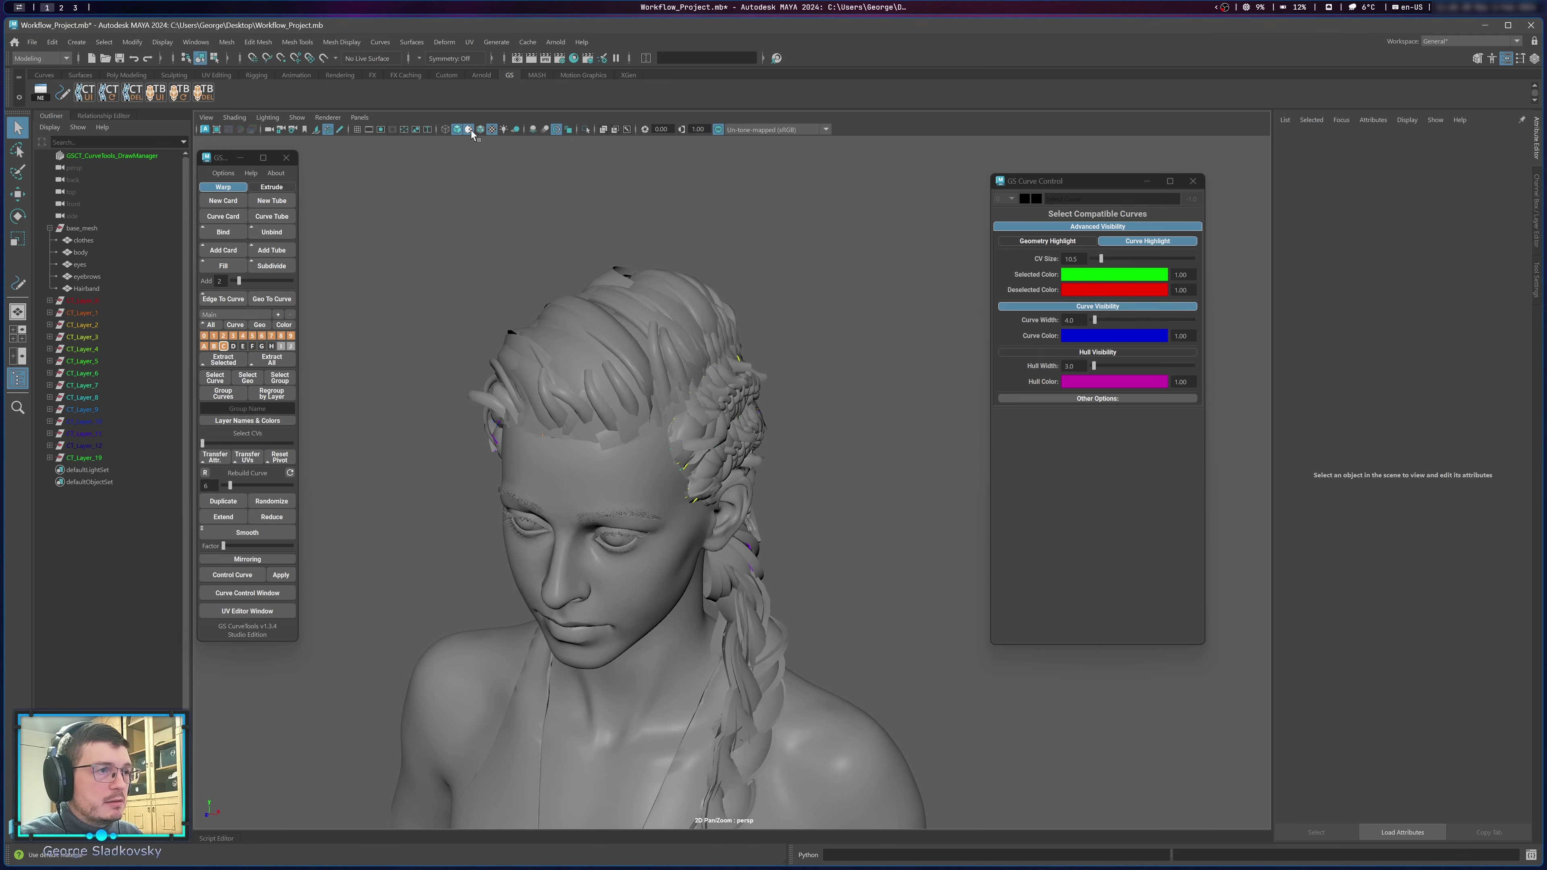
{"action": "left_click", "coordinate": [470, 129]}
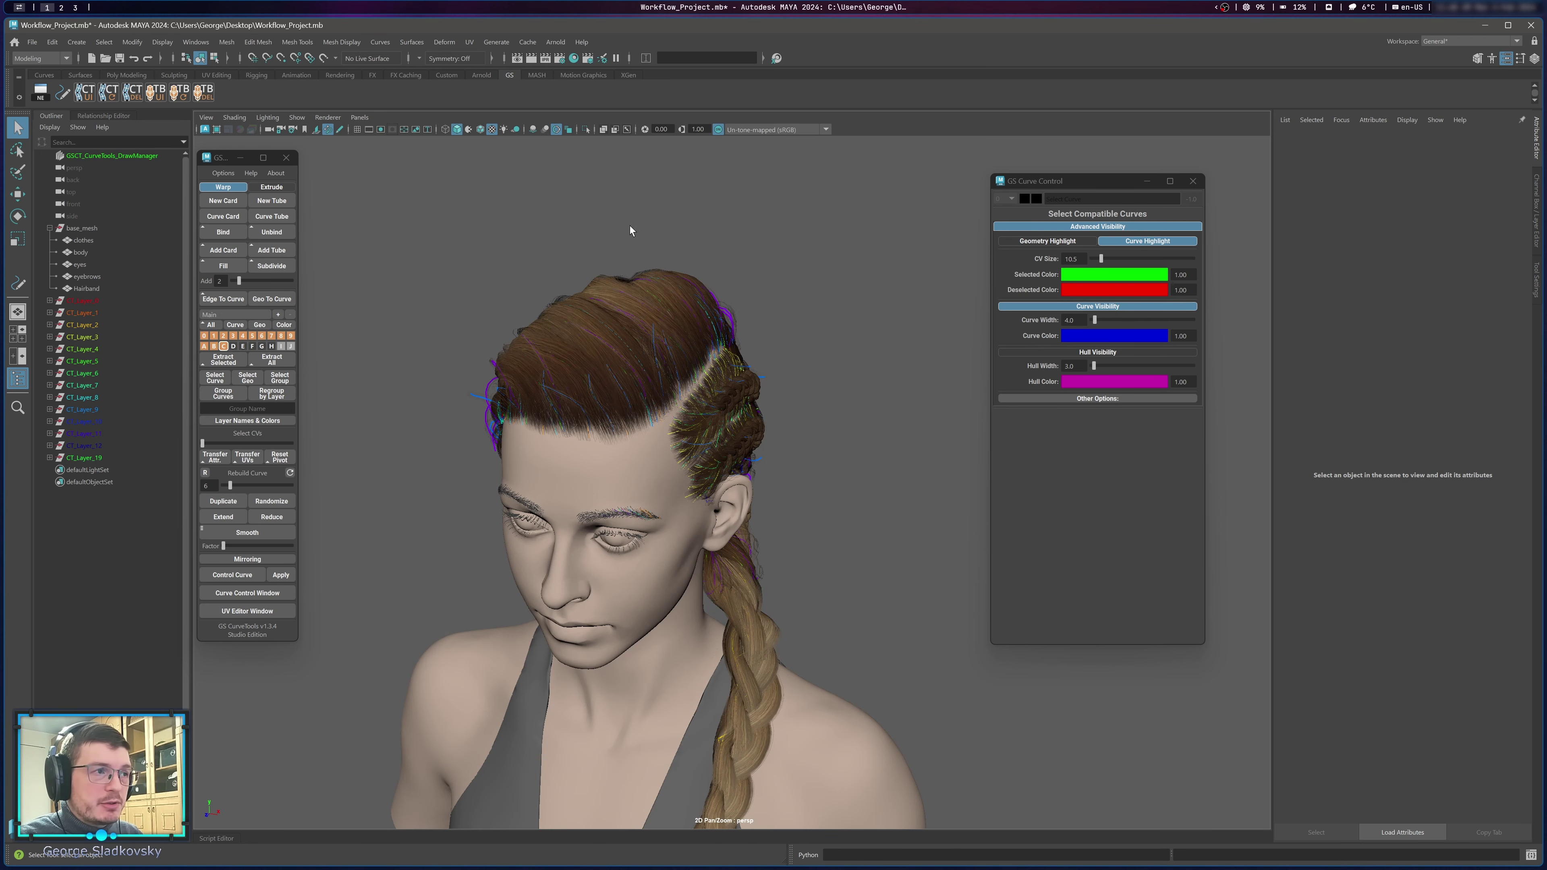
Select all hair curves on the head, examine them from the side, and clear the selection.
{"action": "left_click_drag", "start_coordinate": [474, 260], "coordinate": [846, 817]}
{"action": "left_click_drag", "start_coordinate": [866, 603], "coordinate": [789, 460], "text": "alt"}
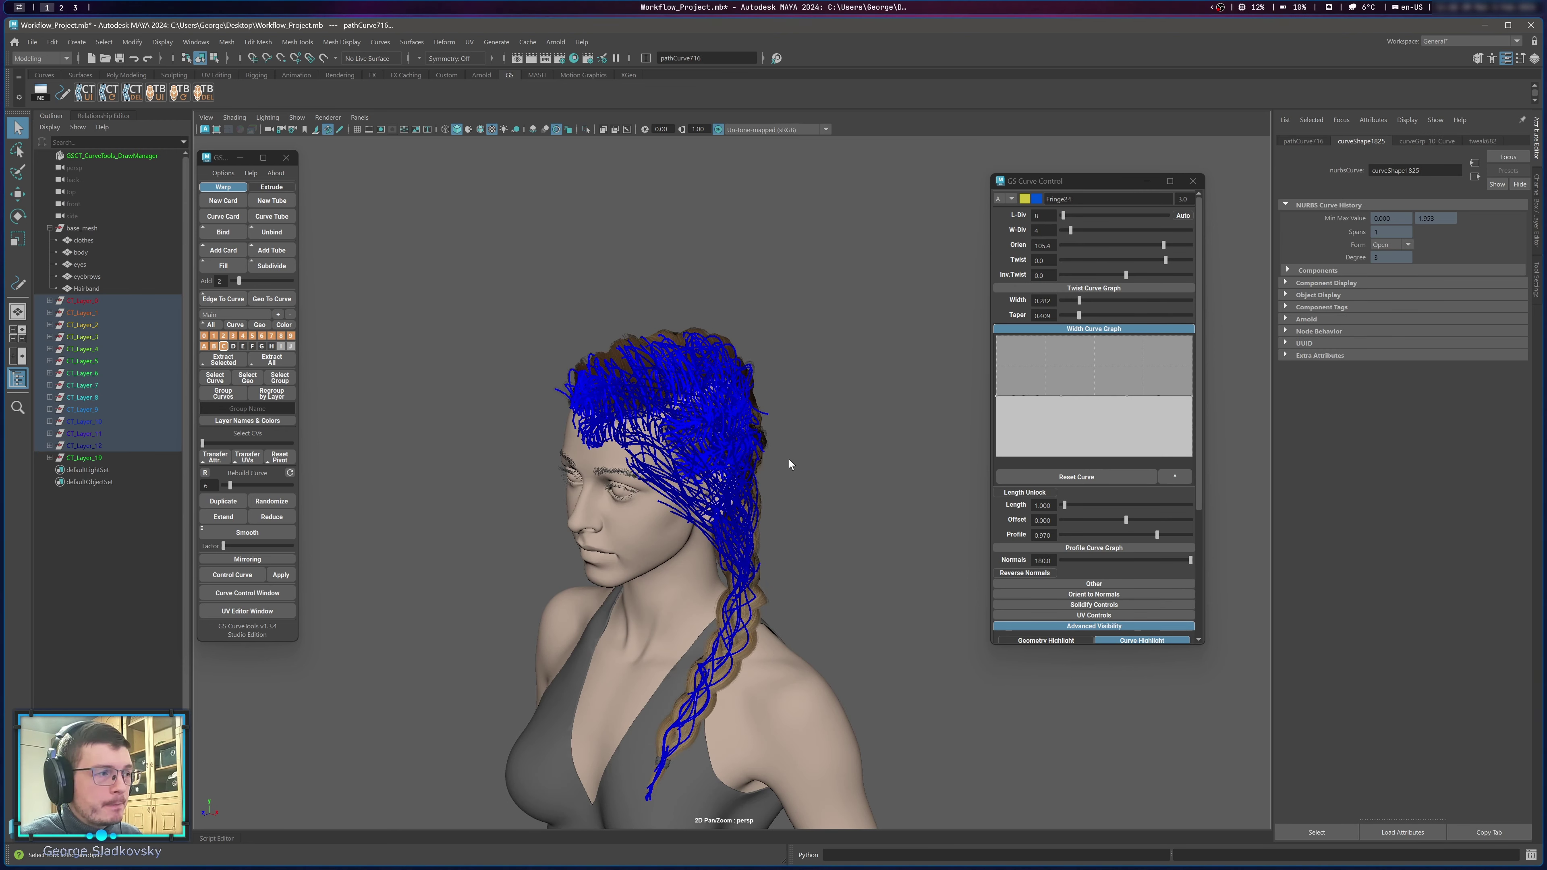
{"action": "left_click", "coordinate": [788, 452]}
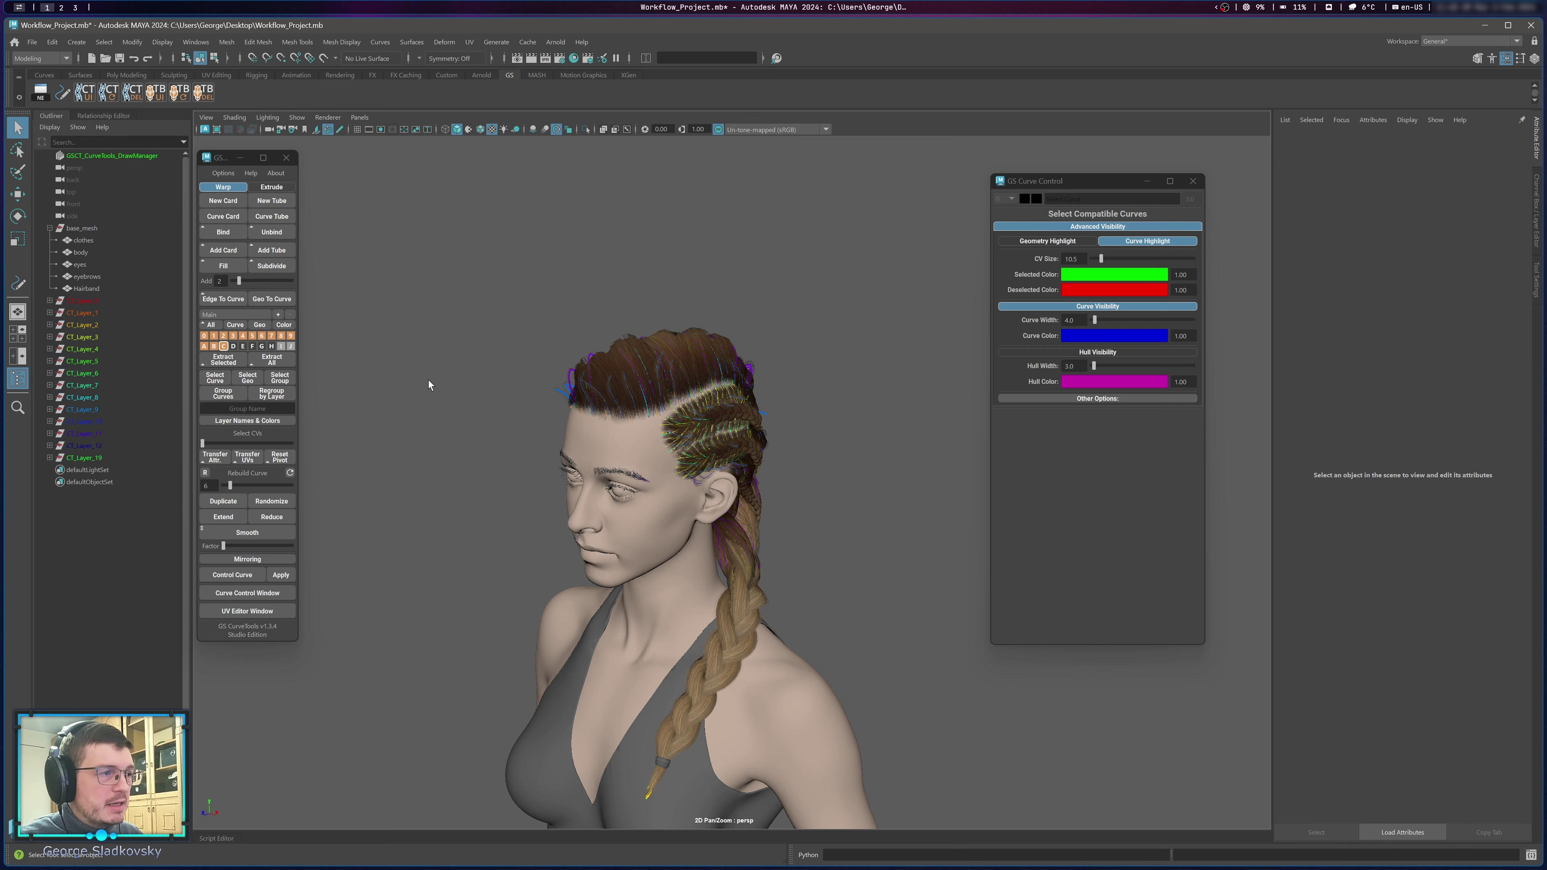
Extract all hair cards into one combined mesh, then select it and examine the extracted hair.
{"action": "left_click", "coordinate": [272, 359]}
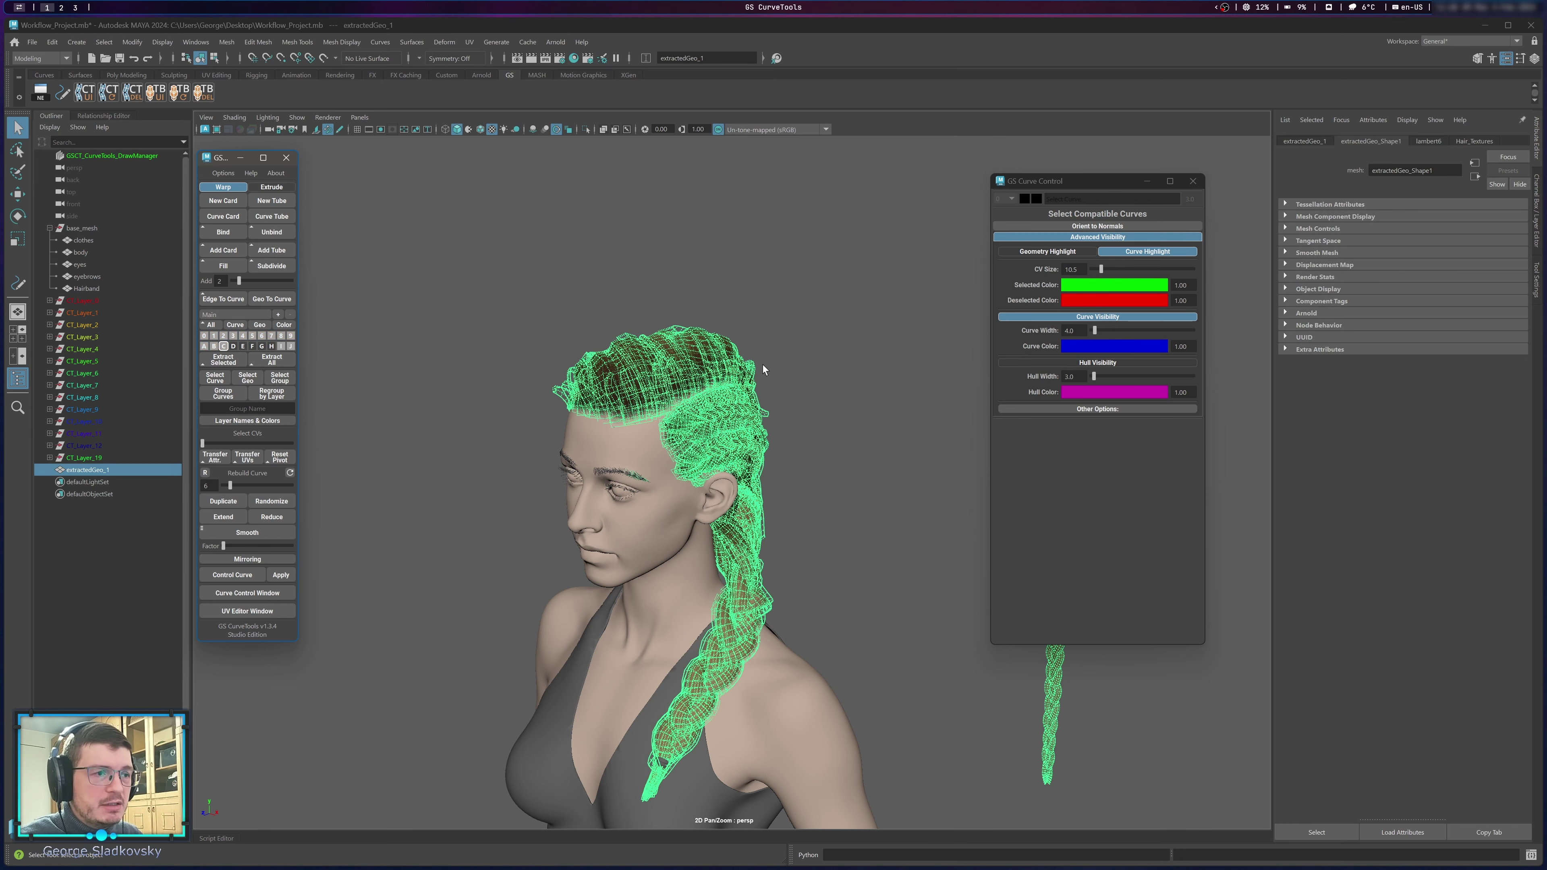
{"action": "left_click", "coordinate": [829, 353]}
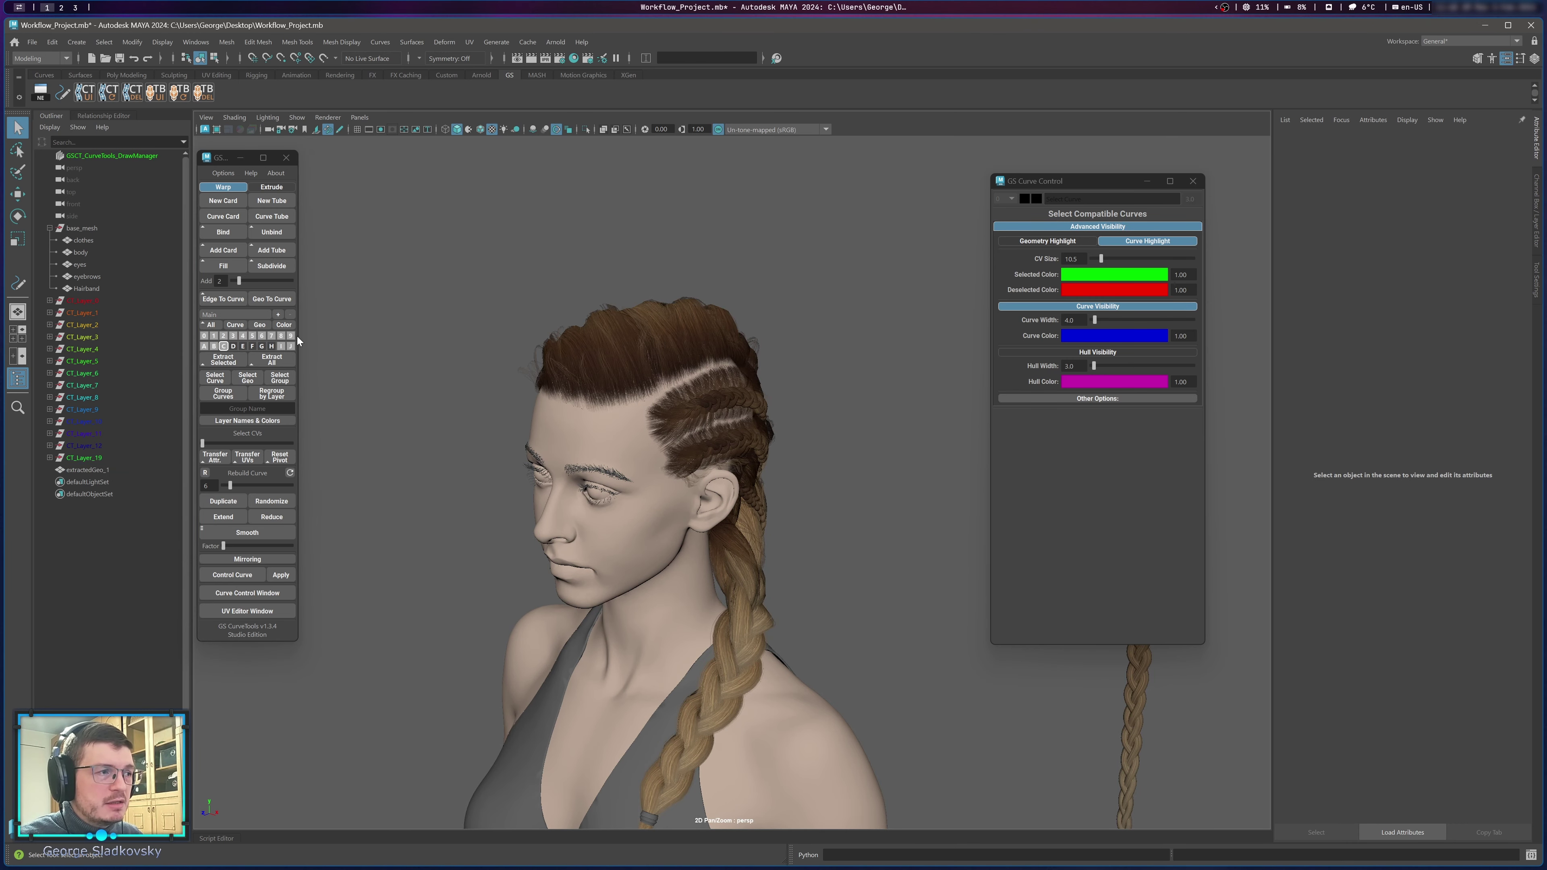
{"action": "left_click", "coordinate": [646, 366]}
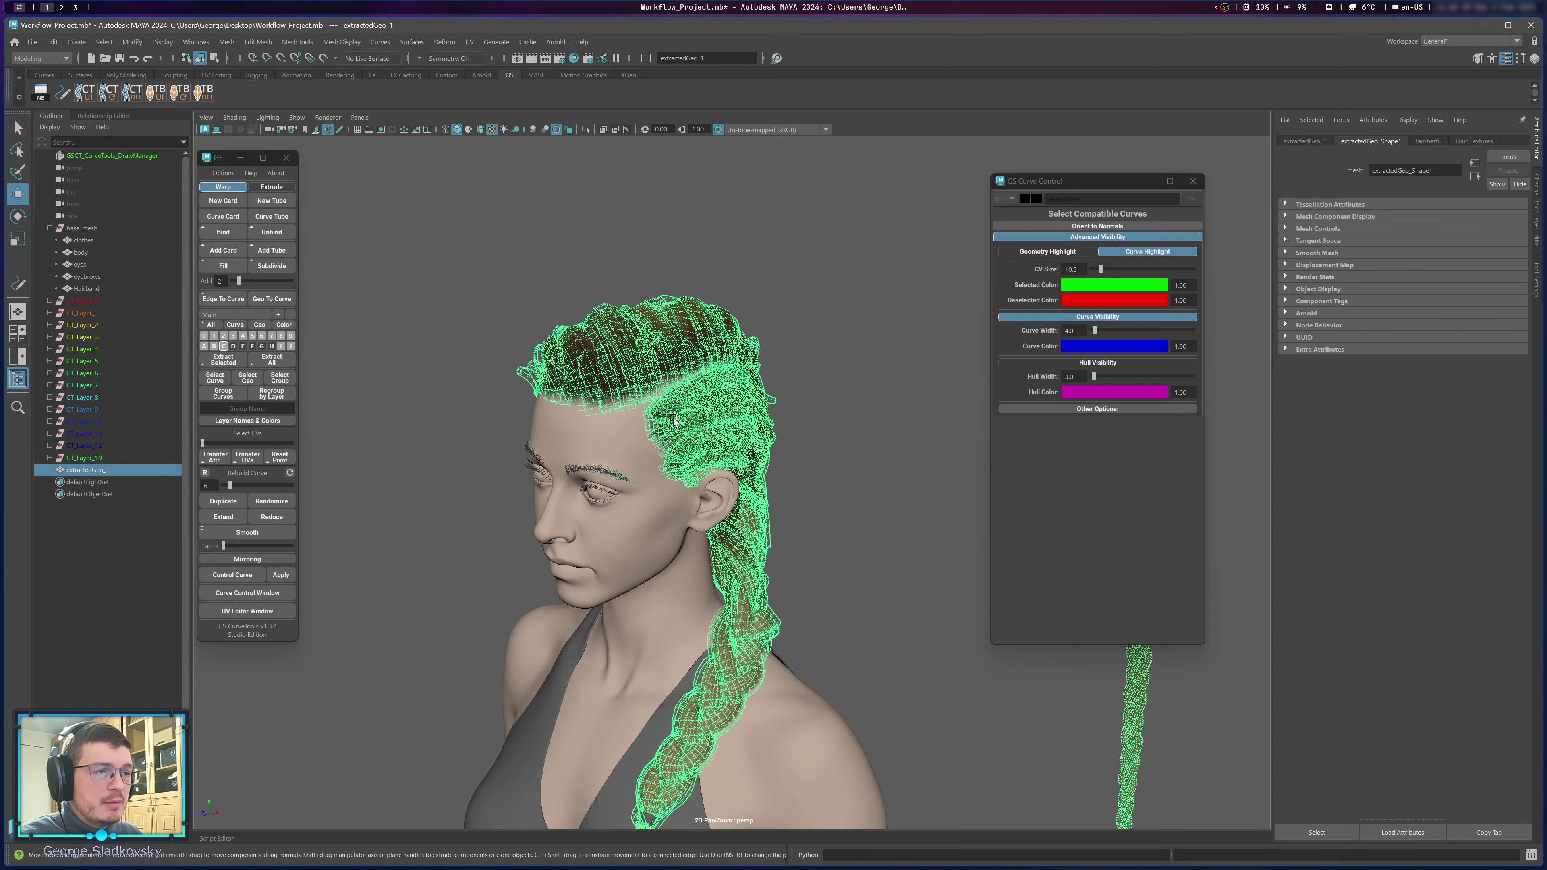
{"action": "left_click_drag", "start_coordinate": [645, 366], "coordinate": [703, 404], "text": "alt"}
{"action": "left_click", "coordinate": [734, 396]}
{"action": "middle_click_drag", "start_coordinate": [704, 400], "coordinate": [759, 385], "text": "alt"}
{"action": "left_click", "coordinate": [641, 377]}
{"action": "left_click", "coordinate": [759, 385]}
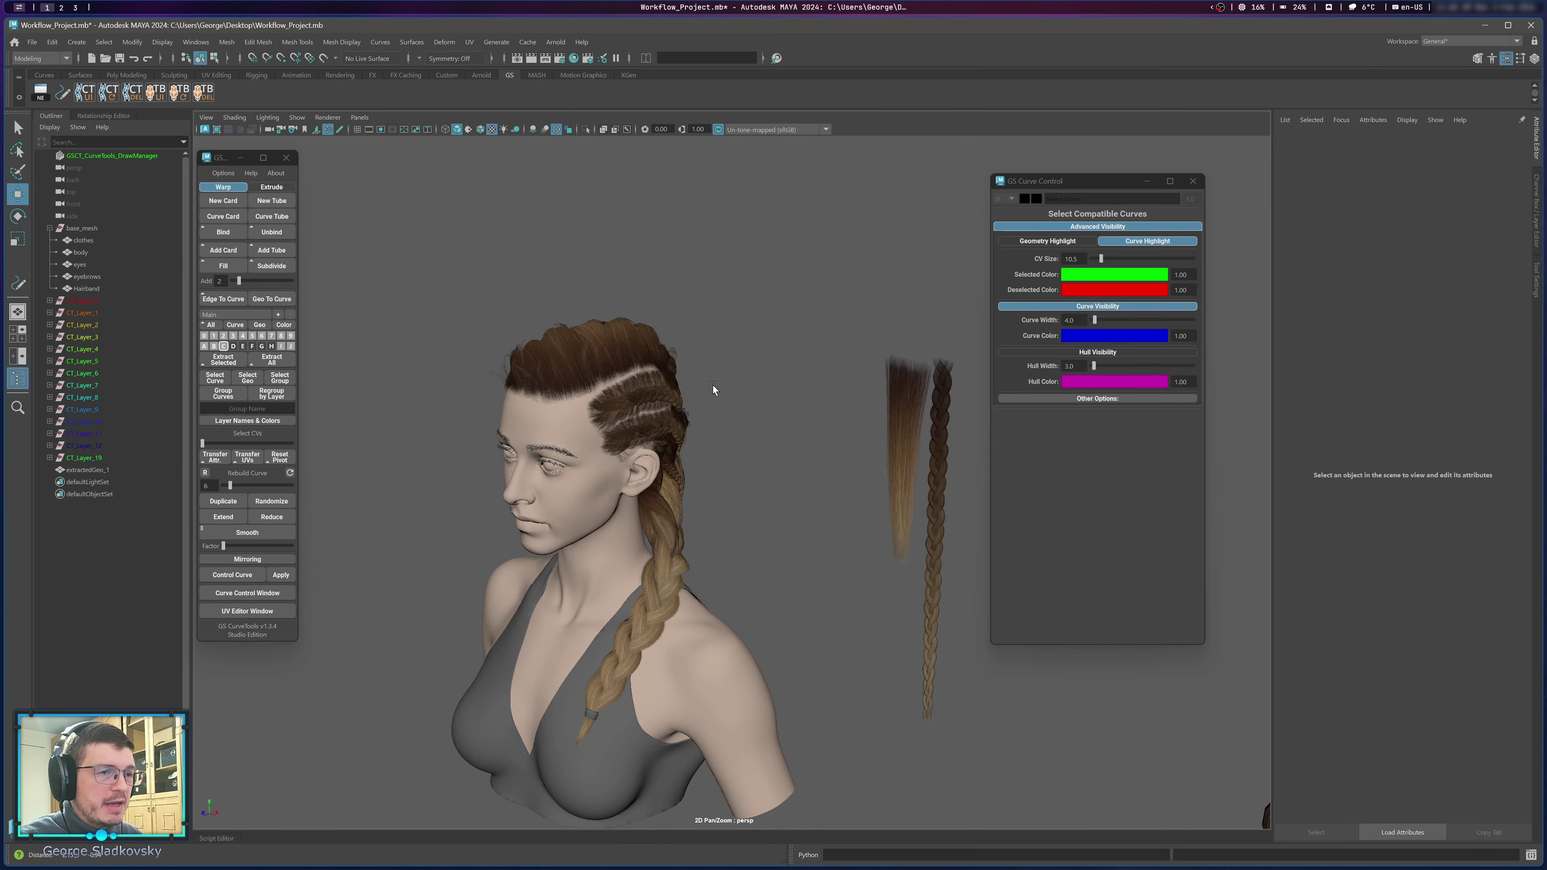
Move the sample strand and braid cards beside the bust from layer I into the hidden layer J.
{"action": "left_click_drag", "start_coordinate": [713, 384], "coordinate": [579, 320], "text": "alt"}
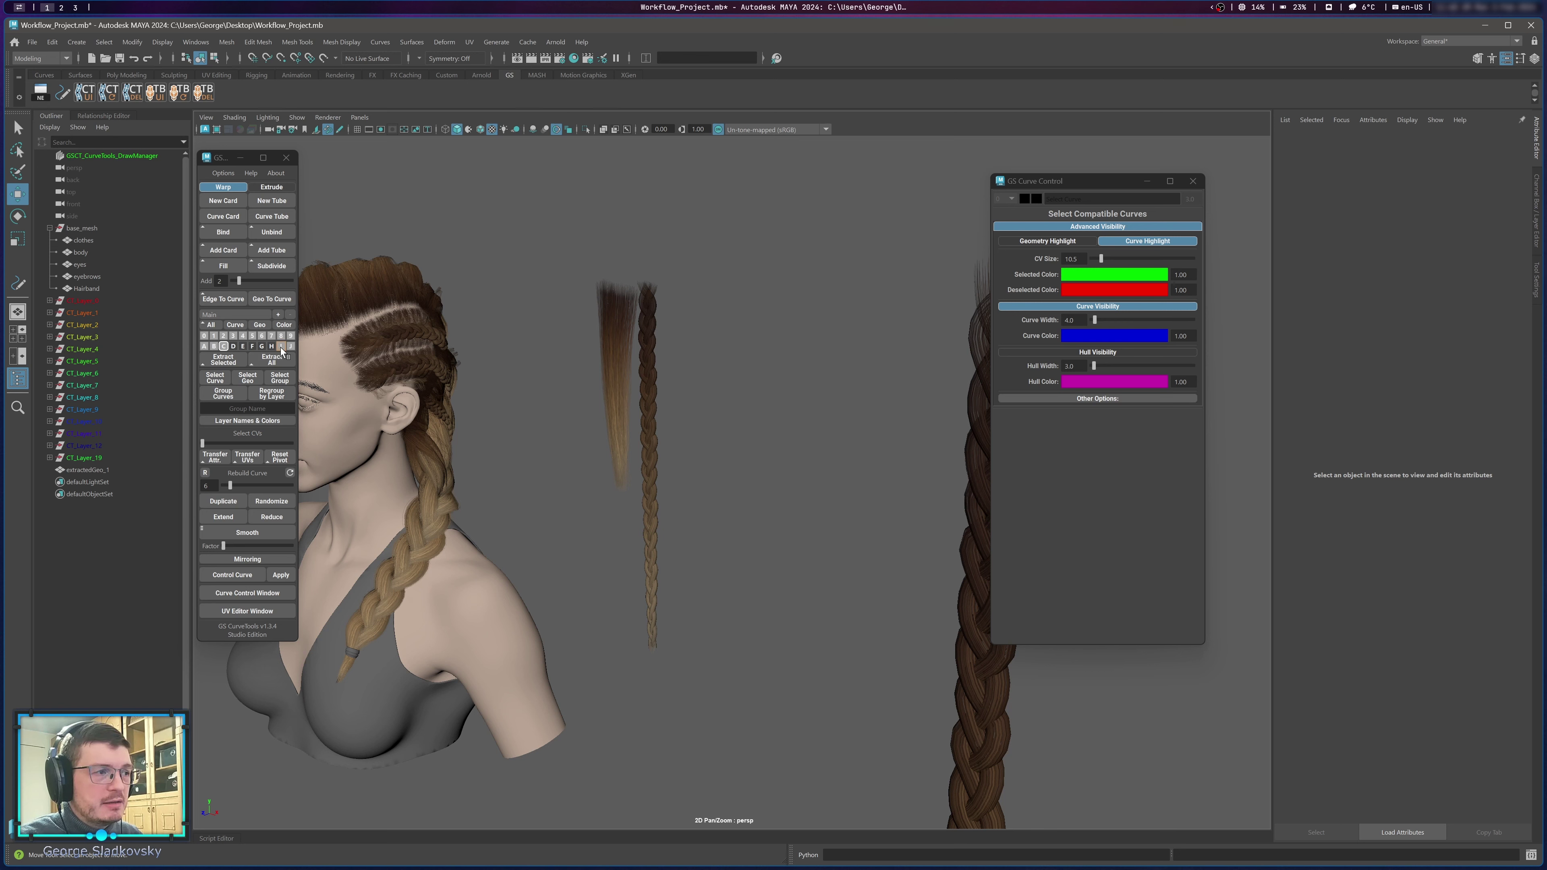
{"action": "left_click_drag", "start_coordinate": [640, 372], "coordinate": [569, 373], "text": "alt"}
{"action": "left_click_drag", "start_coordinate": [586, 376], "coordinate": [472, 372], "text": "alt"}
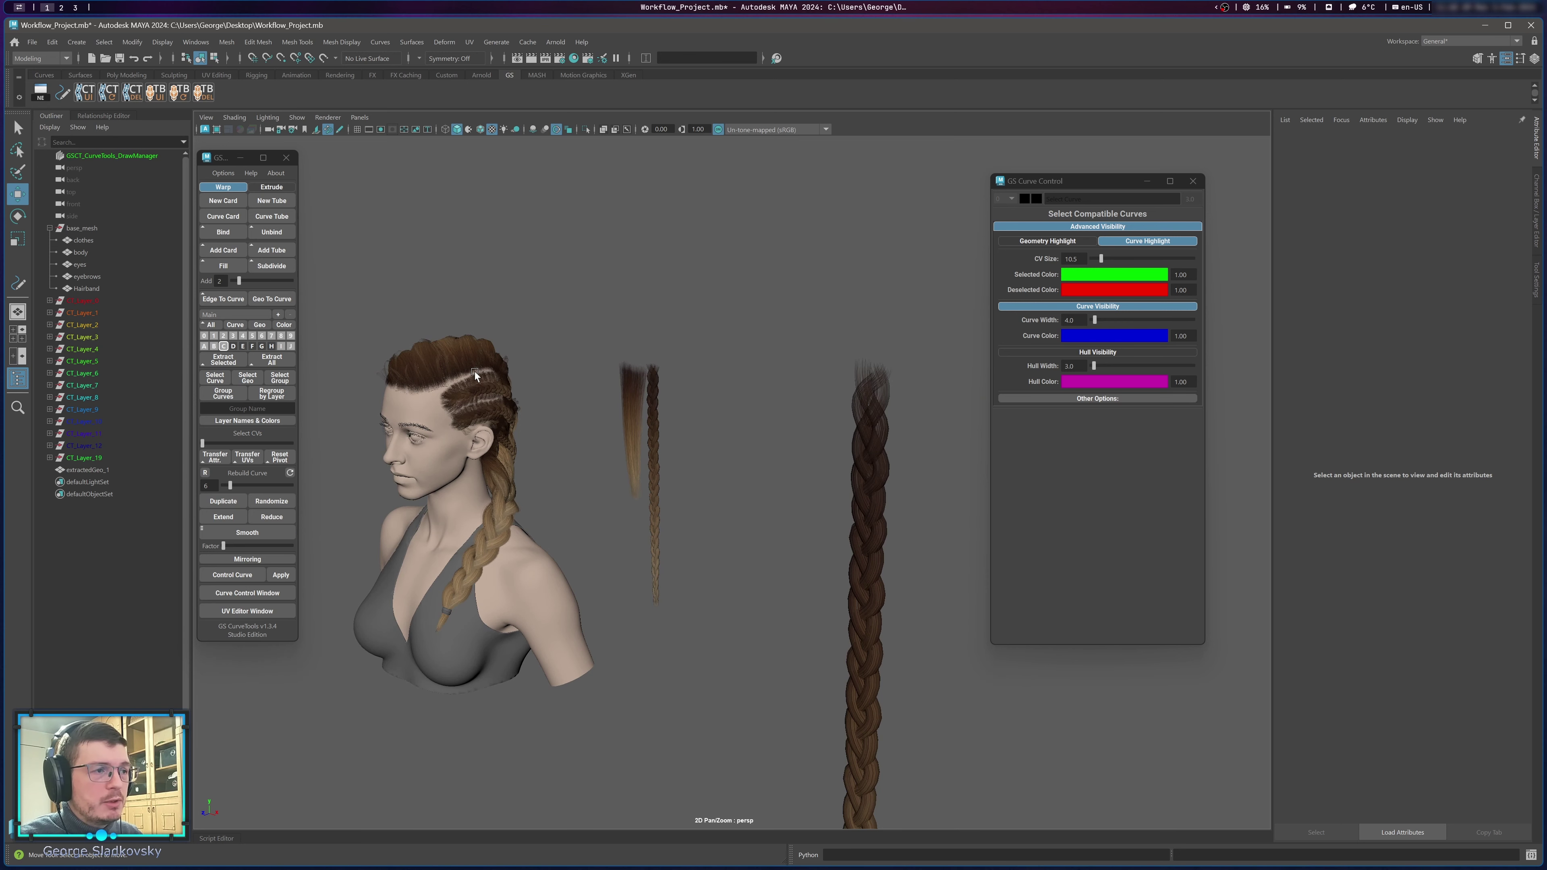
{"action": "left_click", "coordinate": [290, 346], "text": "alt"}
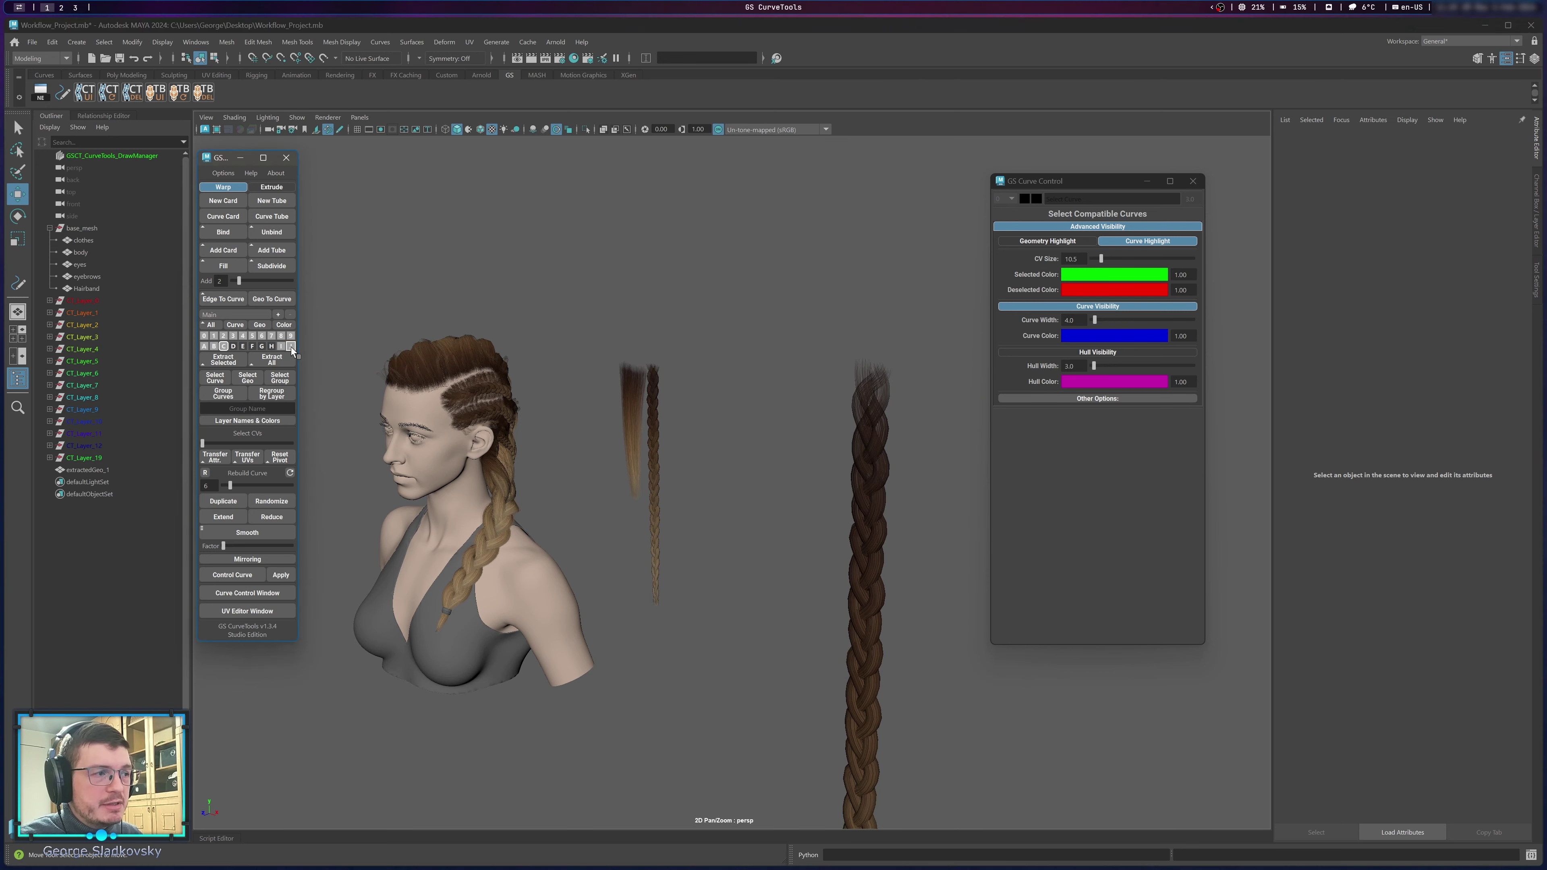
{"action": "left_click", "coordinate": [290, 346], "text": "alt"}
{"action": "left_click", "coordinate": [290, 346], "text": "alt"}
{"action": "left_click", "coordinate": [290, 346]}
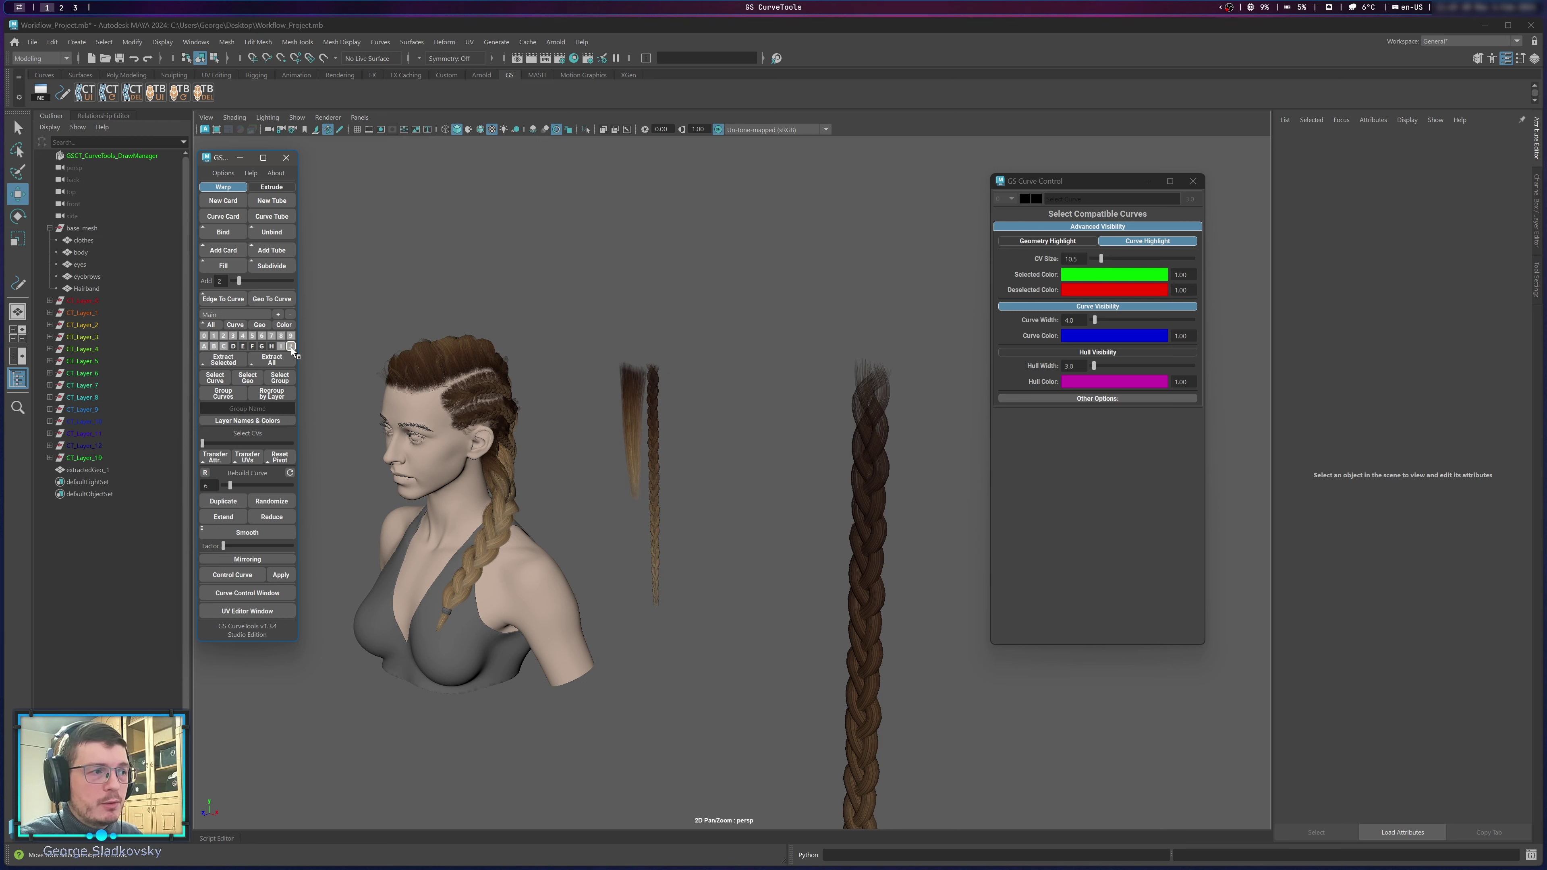
{"action": "left_click", "coordinate": [282, 347]}
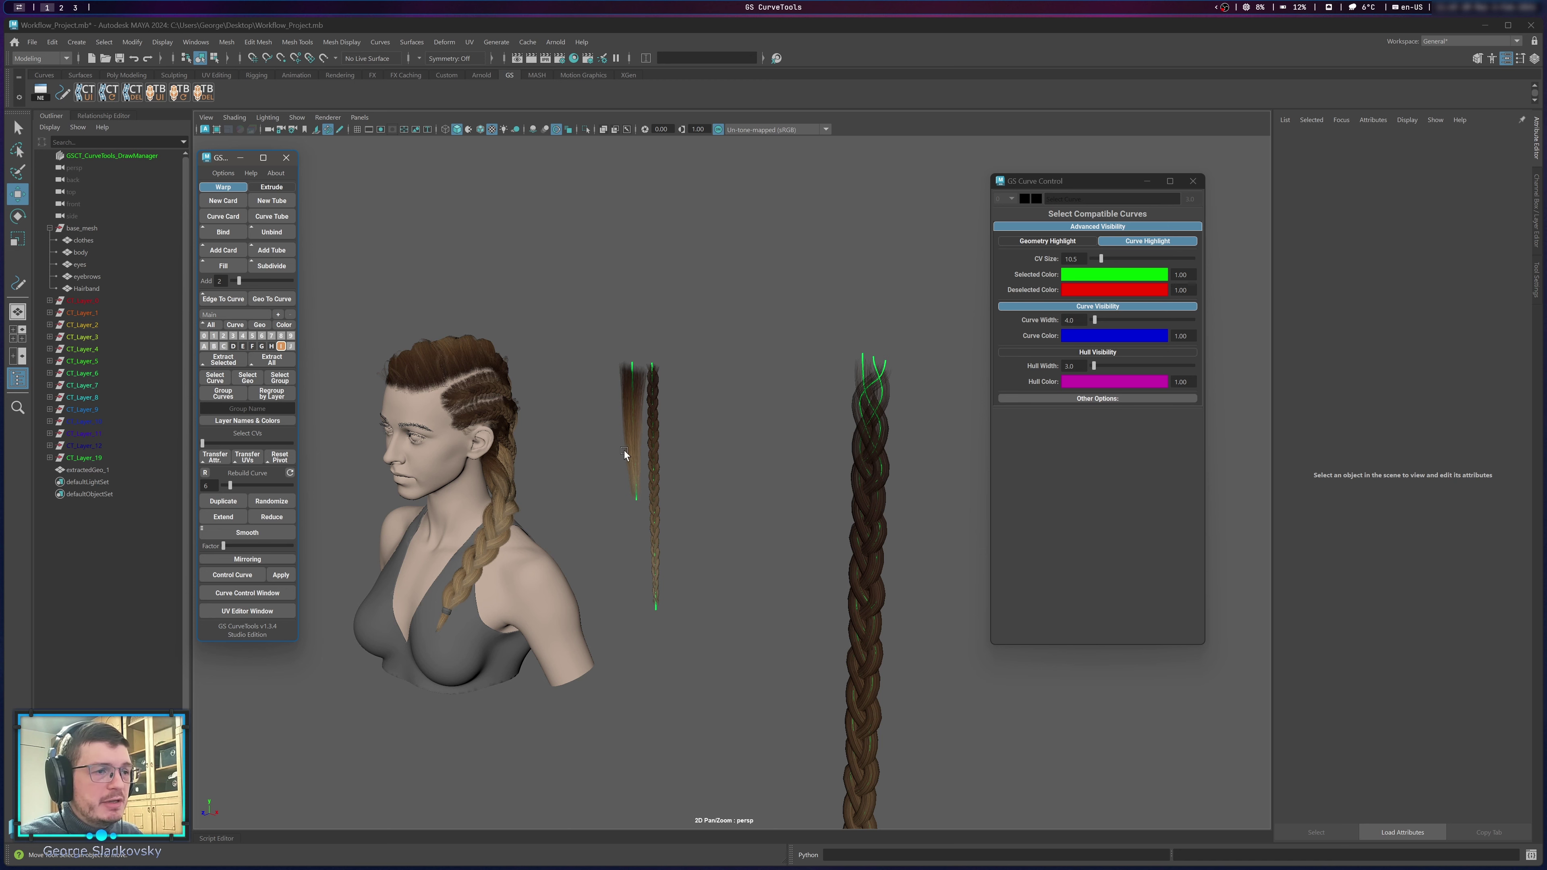
{"action": "left_click", "coordinate": [281, 347], "text": "ctrl"}
{"action": "right_click_drag", "start_coordinate": [292, 346], "coordinate": [298, 297]}
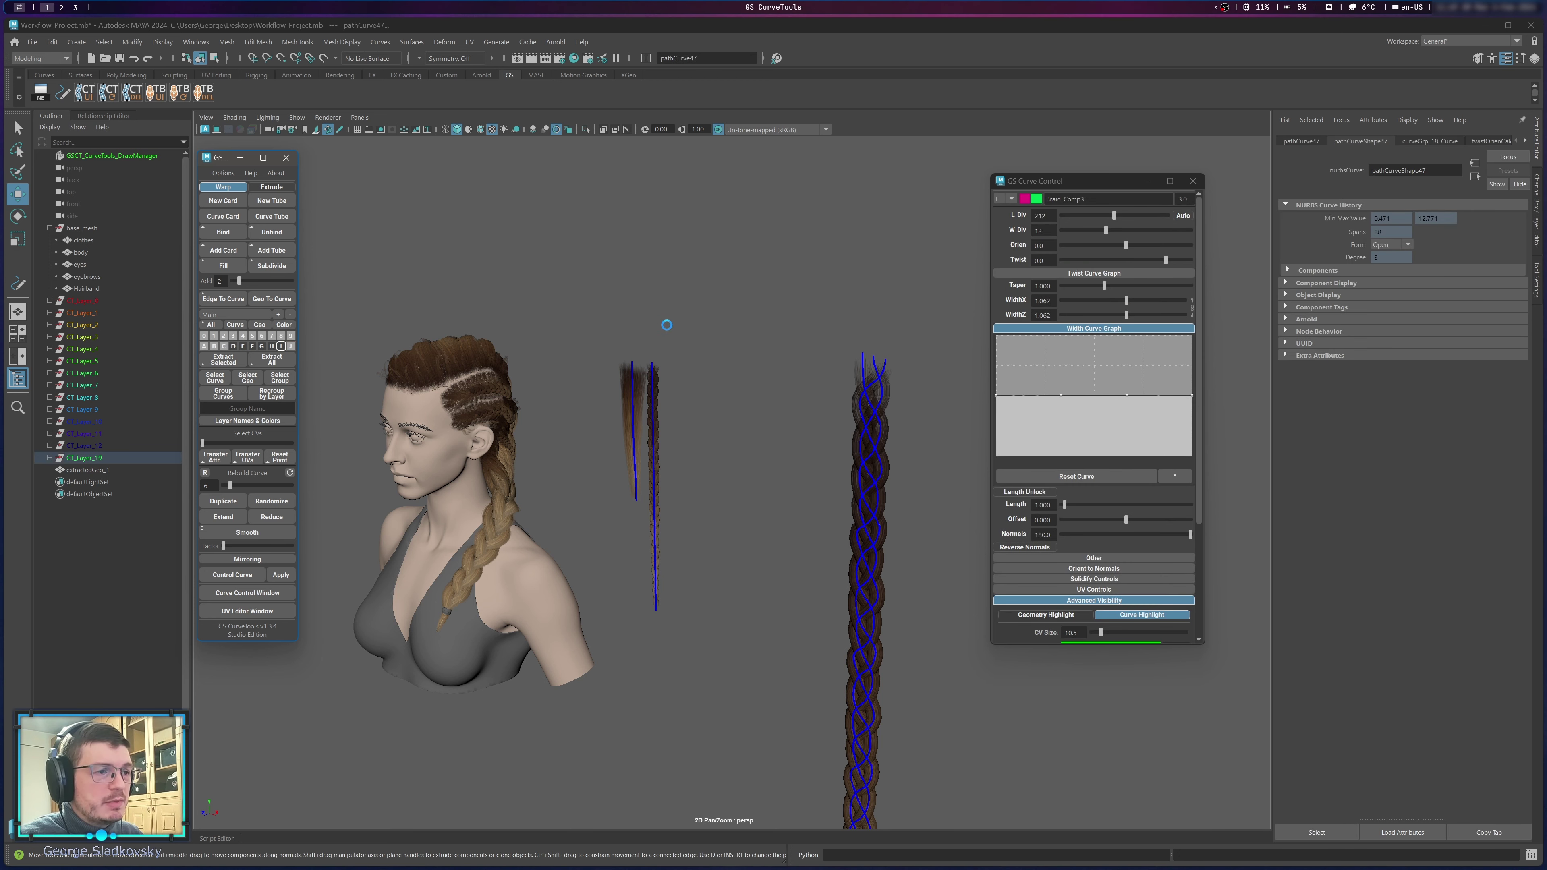
Delete the extracted hair mesh and show all the hair card layers again.
{"action": "left_click", "coordinate": [667, 328]}
{"action": "left_click", "coordinate": [491, 368]}
{"action": "key", "text": "Delete"}
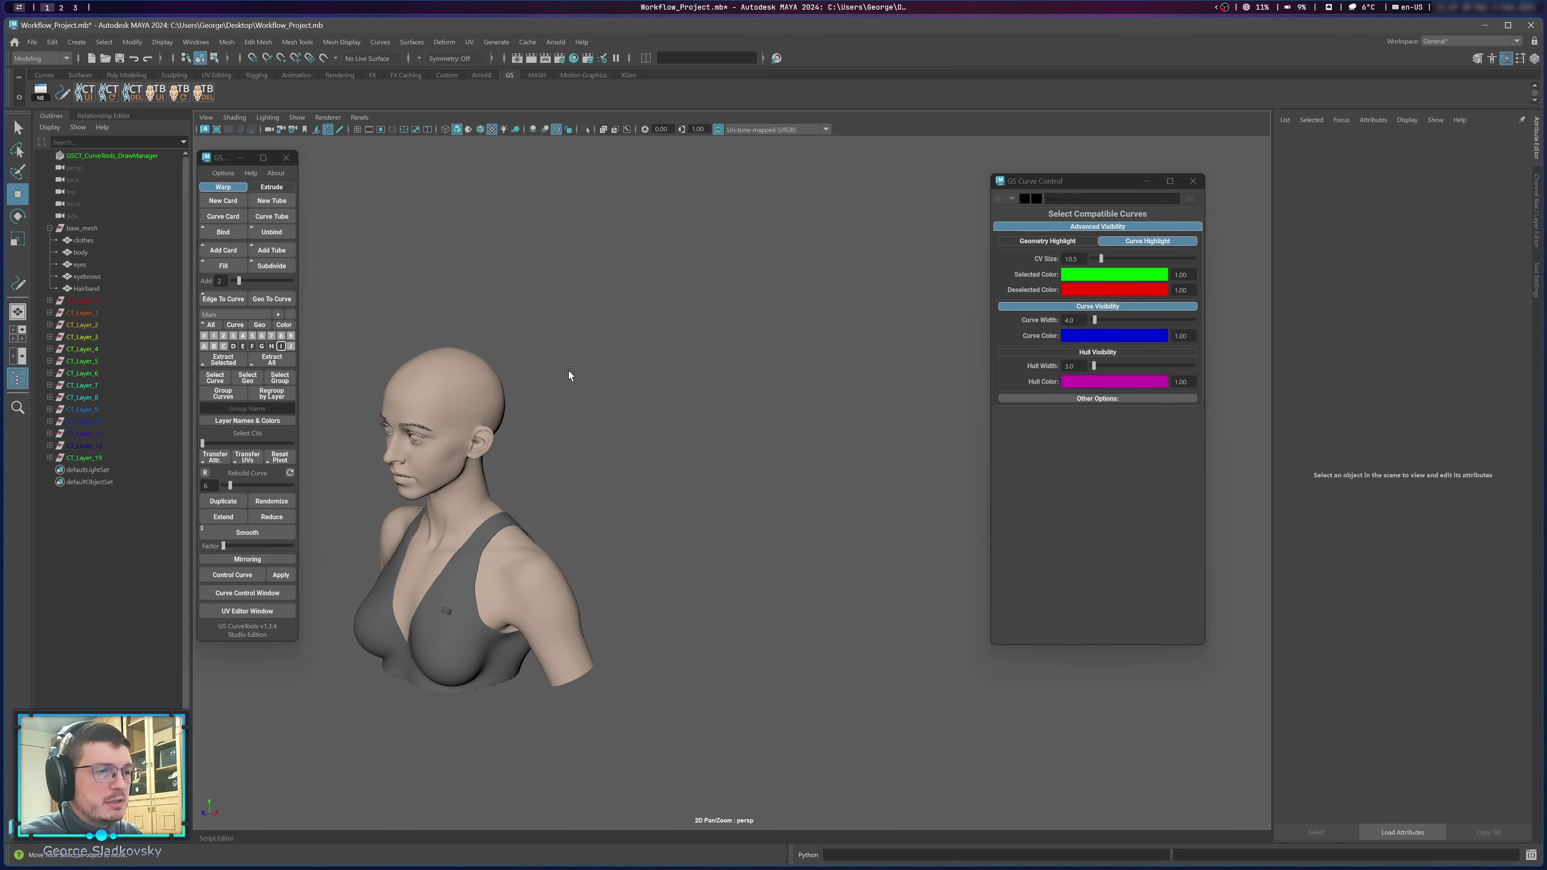
{"action": "key", "text": "a"}
{"action": "left_click", "coordinate": [211, 325]}
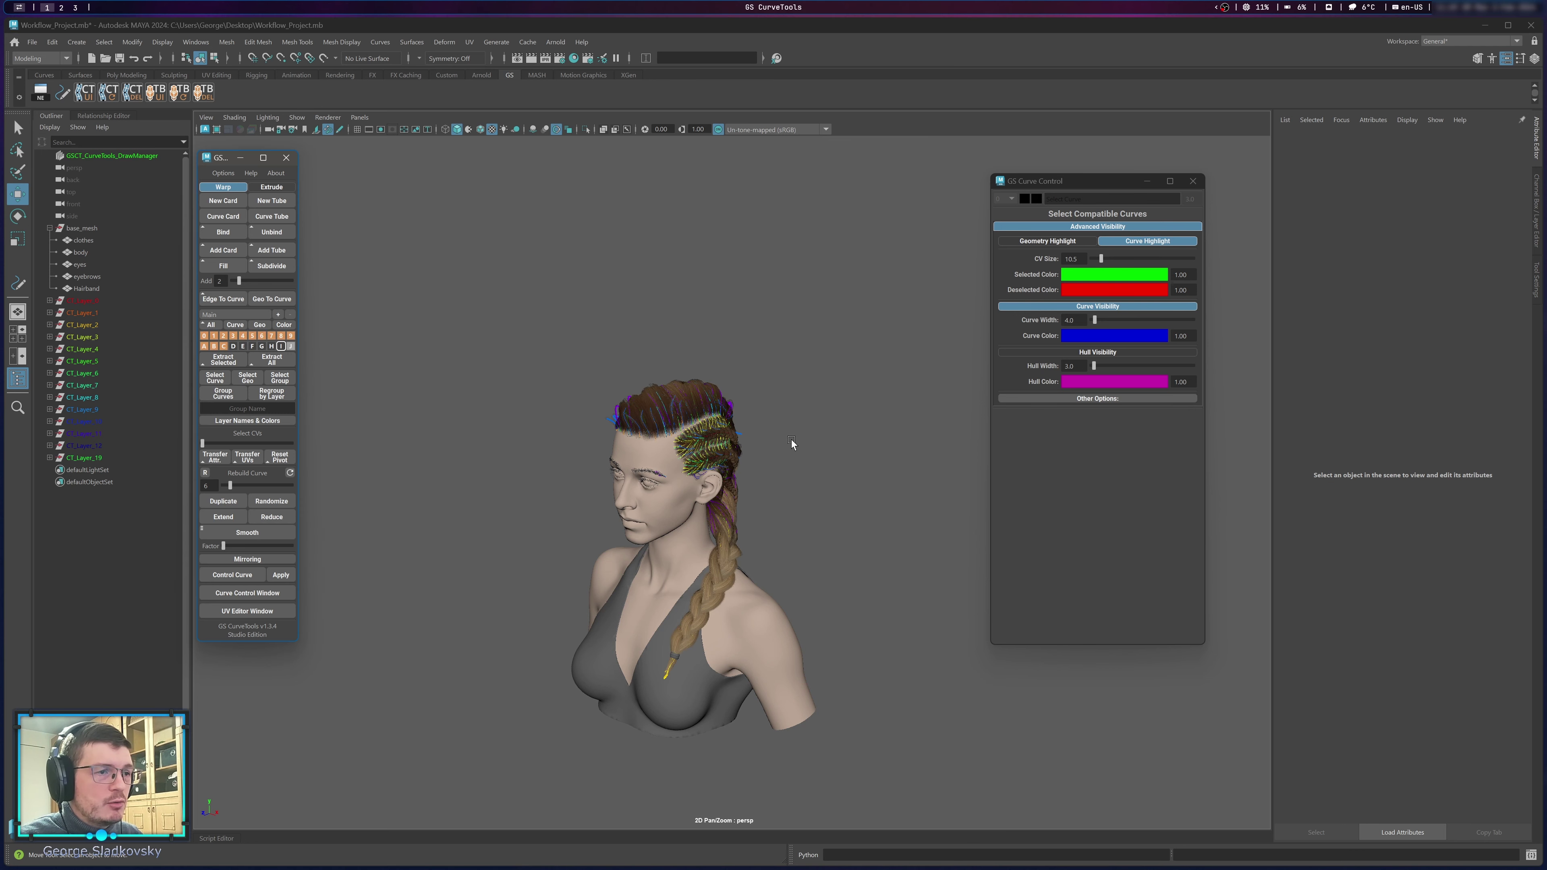
{"action": "middle_click_drag", "start_coordinate": [776, 437], "coordinate": [690, 429], "text": "alt"}
{"action": "right_click_drag", "start_coordinate": [690, 429], "coordinate": [717, 429], "text": "alt"}
Extract all visible hair cards into a mesh again, select it, and undo the last change made to it.
{"action": "left_click", "coordinate": [278, 362]}
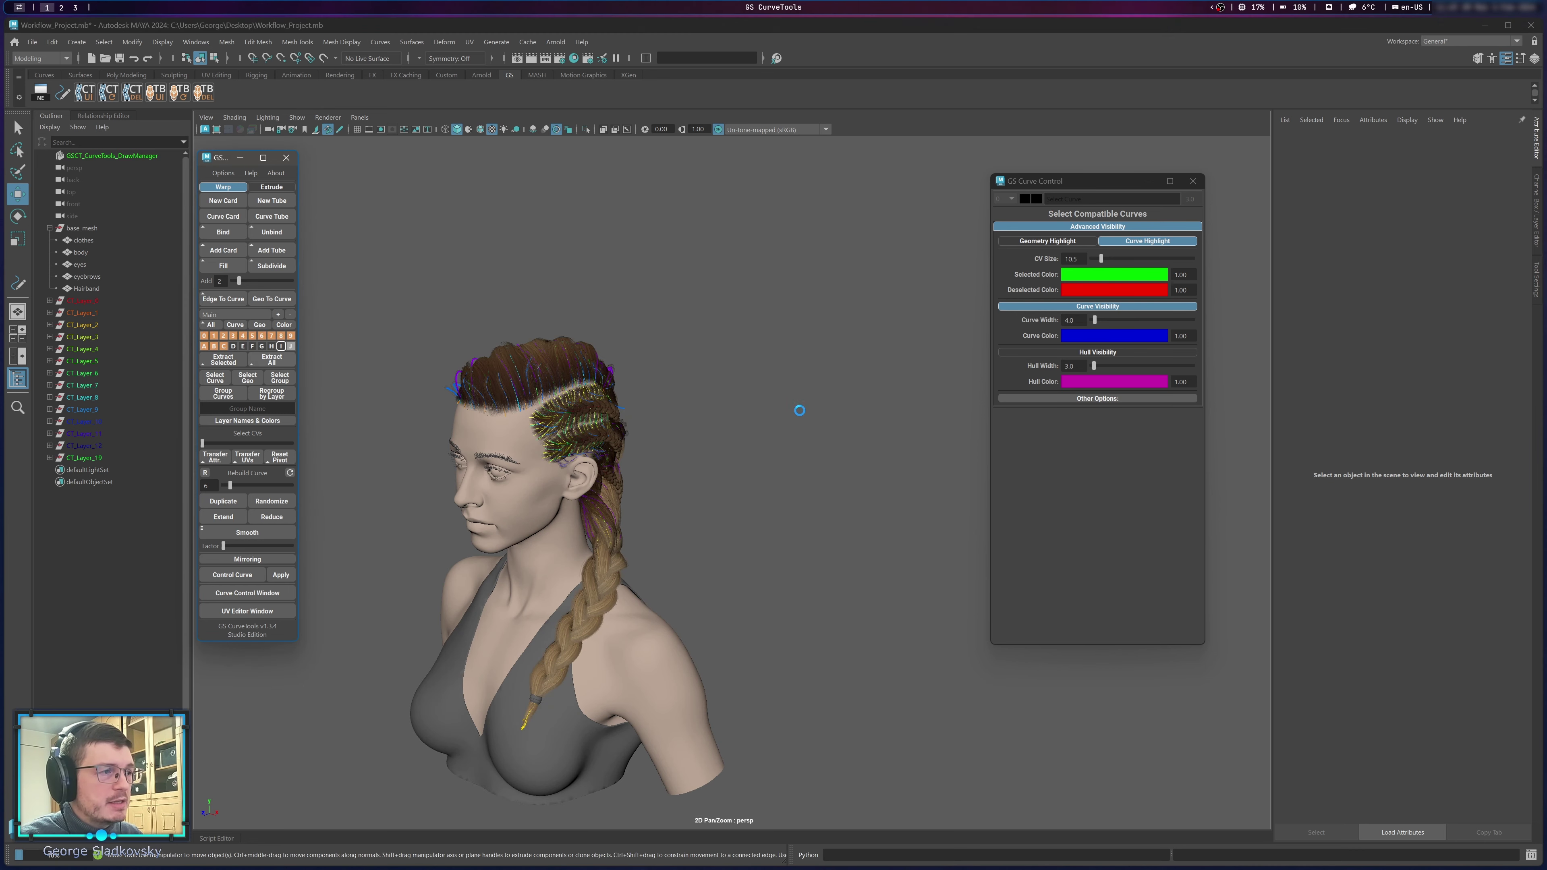
{"action": "left_click", "coordinate": [772, 418]}
{"action": "left_click", "coordinate": [605, 386]}
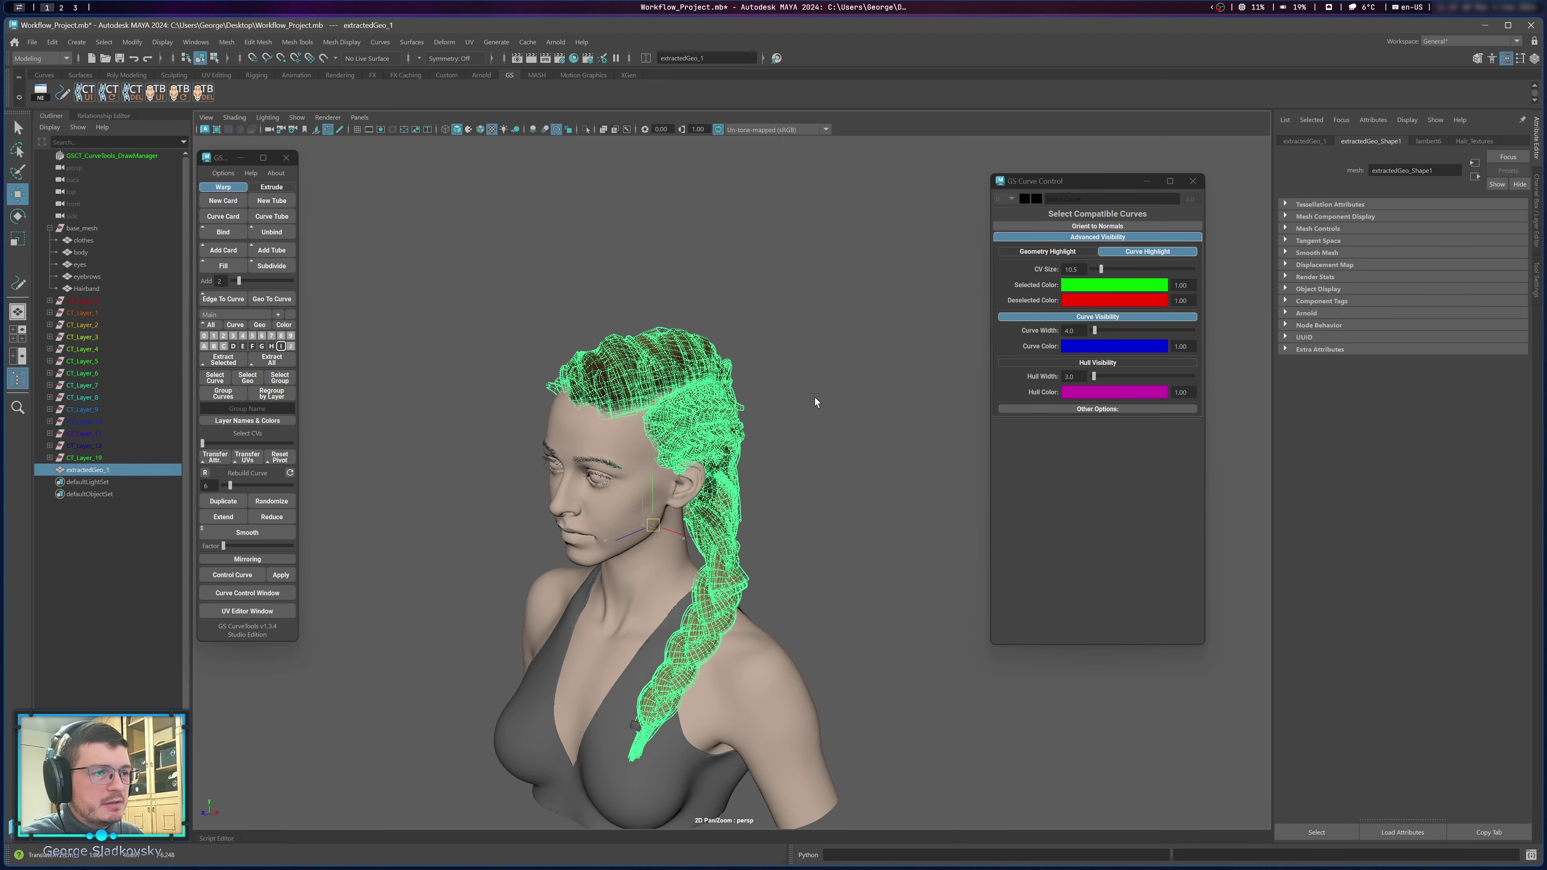
{"action": "middle_click_drag", "start_coordinate": [818, 398], "coordinate": [590, 326]}
{"action": "key", "text": "ctrl+z"}
{"action": "scroll", "coordinate": [816, 359], "scroll_direction": "down", "scroll_amount": 3}
{"action": "left_click", "coordinate": [589, 326]}
Show layer J to check the sample cards beside the bust, and hide it again.
{"action": "left_click", "coordinate": [286, 346]}
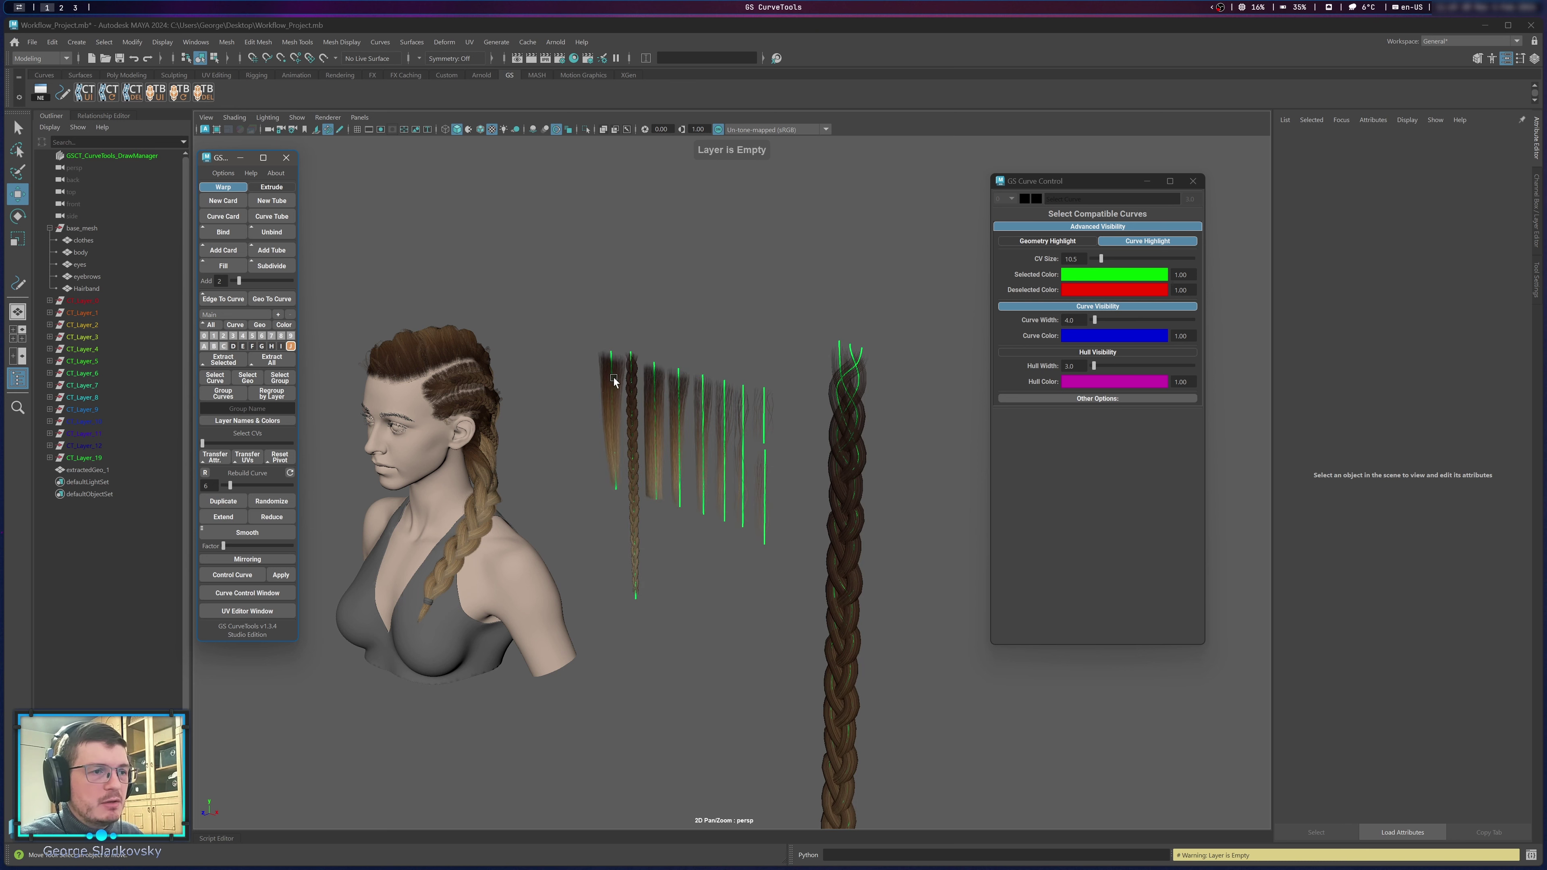
{"action": "left_click", "coordinate": [290, 346], "text": "ctrl"}
{"action": "middle_click_drag", "start_coordinate": [600, 346], "coordinate": [773, 415], "text": "alt"}
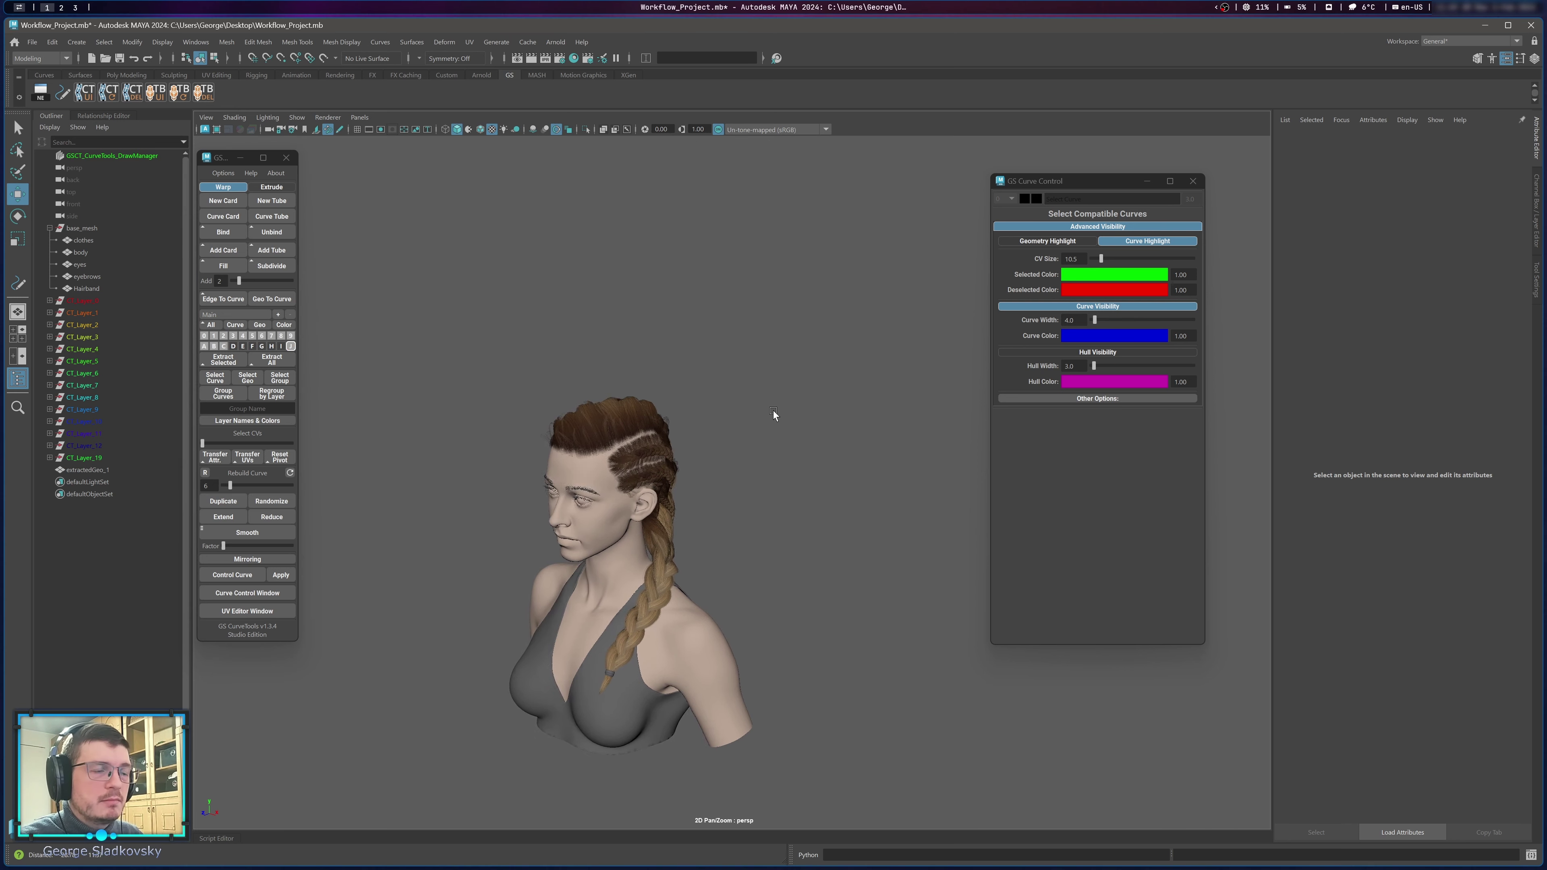
Select the newly extracted hair mesh, examine it up close, and delete it.
{"action": "left_click", "coordinate": [653, 414]}
{"action": "key", "text": "q"}
{"action": "right_click_drag", "start_coordinate": [407, 352], "coordinate": [433, 356], "text": "alt"}
{"action": "scroll", "coordinate": [433, 356], "scroll_direction": "up", "scroll_amount": 3}
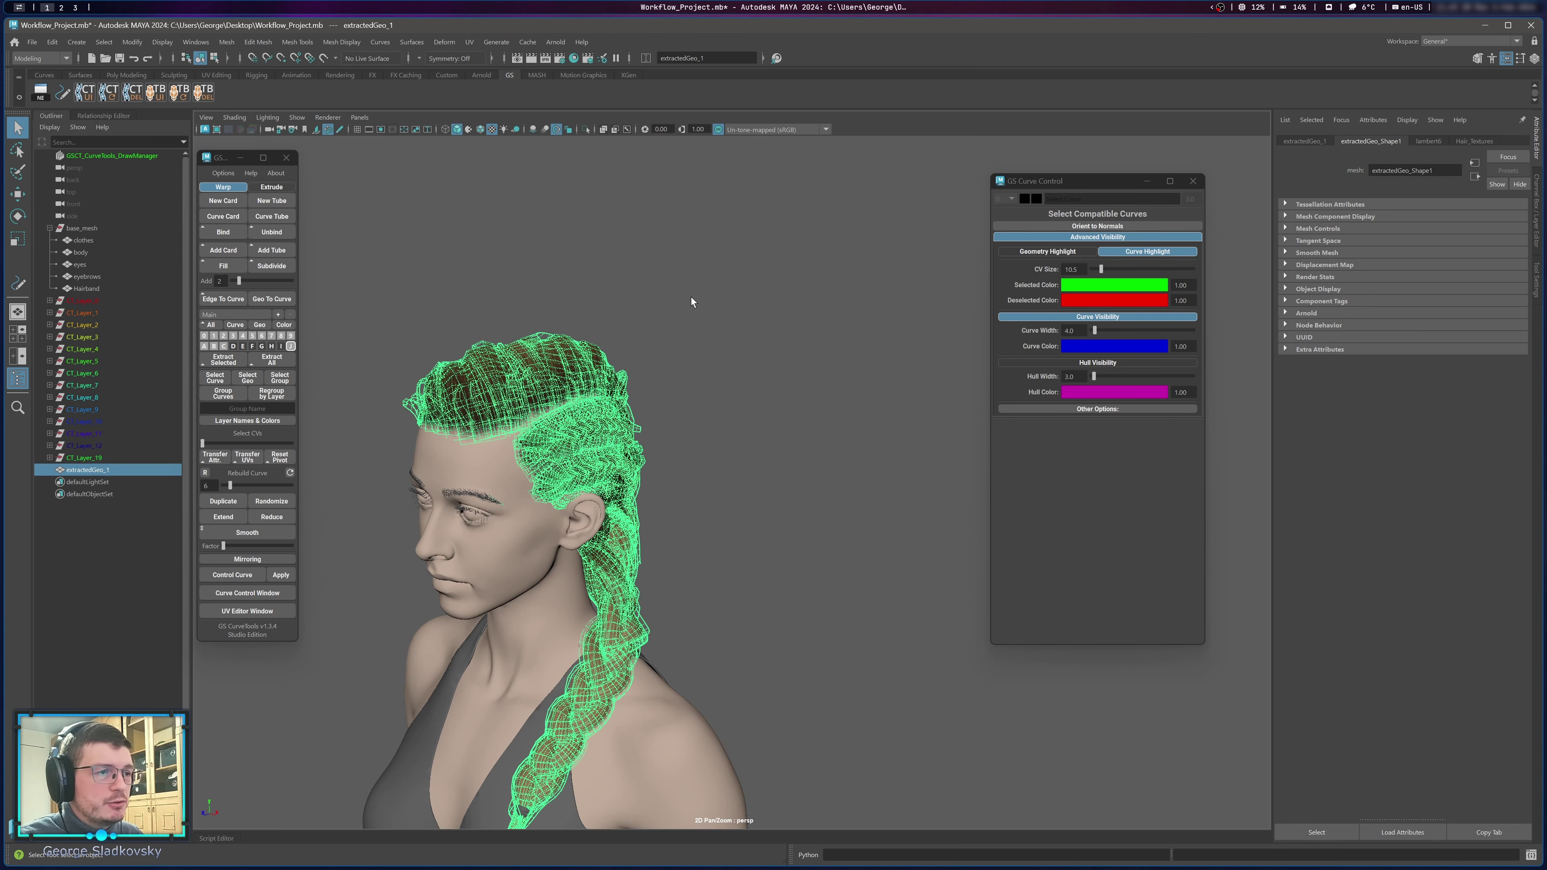
{"action": "key", "text": "w"}
{"action": "middle_click_drag", "start_coordinate": [670, 414], "coordinate": [999, 177], "text": "alt"}
{"action": "middle_click_drag", "start_coordinate": [746, 335], "coordinate": [576, 474], "text": "alt"}
{"action": "left_click", "coordinate": [584, 464]}
{"action": "left_click", "coordinate": [724, 393]}
{"action": "key", "text": "Delete"}
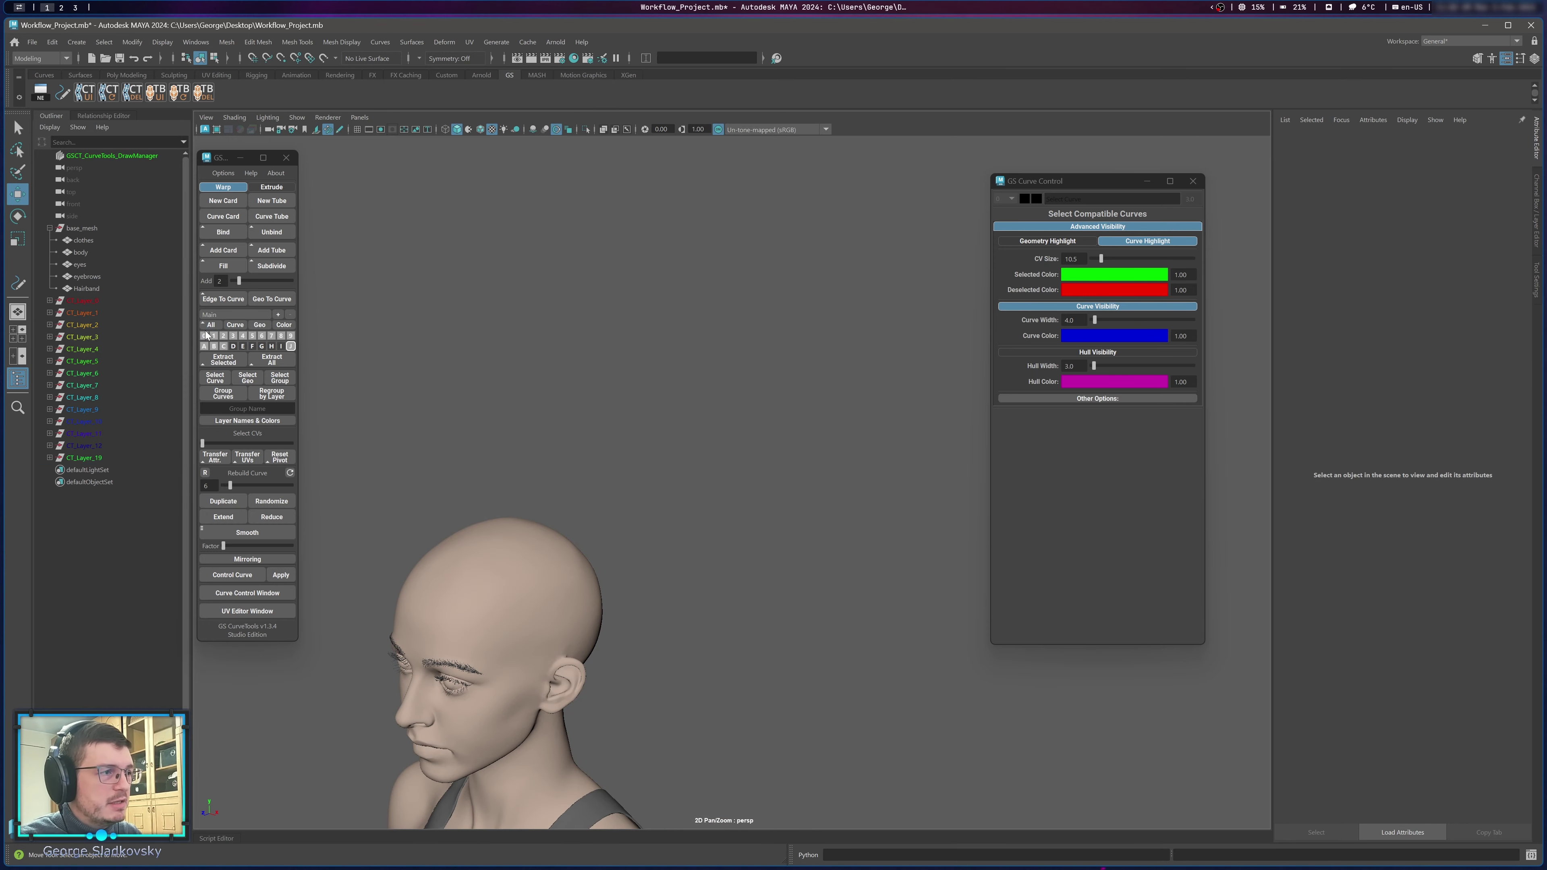
Bring back the original hair card layers and select all the hair curves on the head.
{"action": "middle_click_drag", "start_coordinate": [639, 415], "coordinate": [774, 274], "text": "alt"}
{"action": "left_click_drag", "start_coordinate": [459, 318], "coordinate": [885, 781]}
{"action": "left_click", "coordinate": [819, 515]}
{"action": "scroll", "coordinate": [818, 515], "scroll_direction": "down", "scroll_amount": 4}
{"action": "left_click_drag", "start_coordinate": [498, 279], "coordinate": [763, 411]}
{"action": "left_click", "coordinate": [763, 412]}
{"action": "left_click_drag", "start_coordinate": [495, 308], "coordinate": [904, 795]}
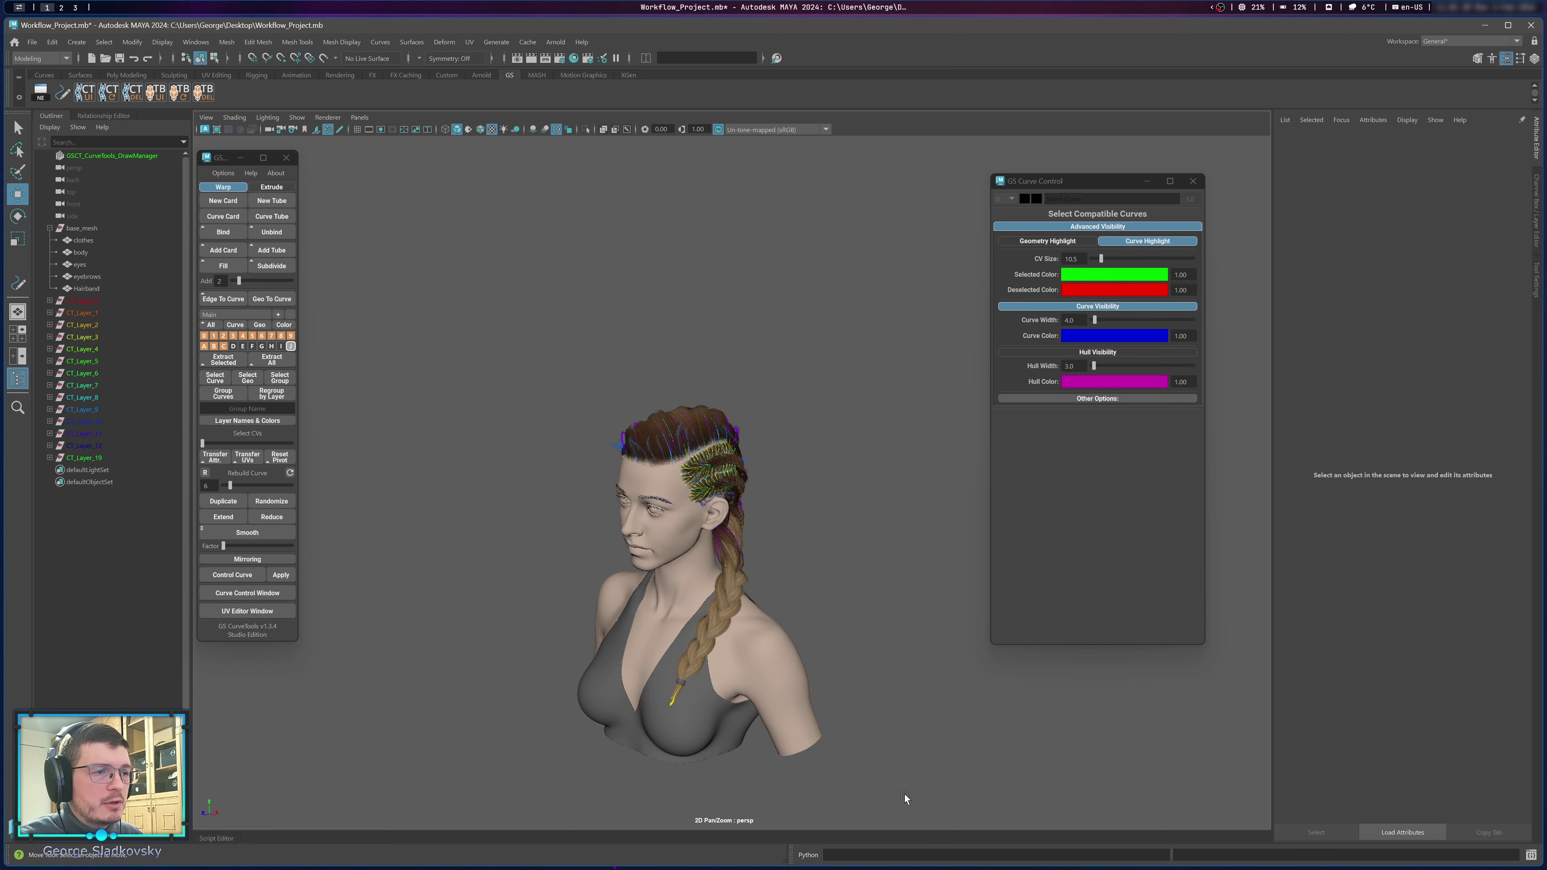
{"action": "key", "text": "f"}
{"action": "key", "text": "q"}
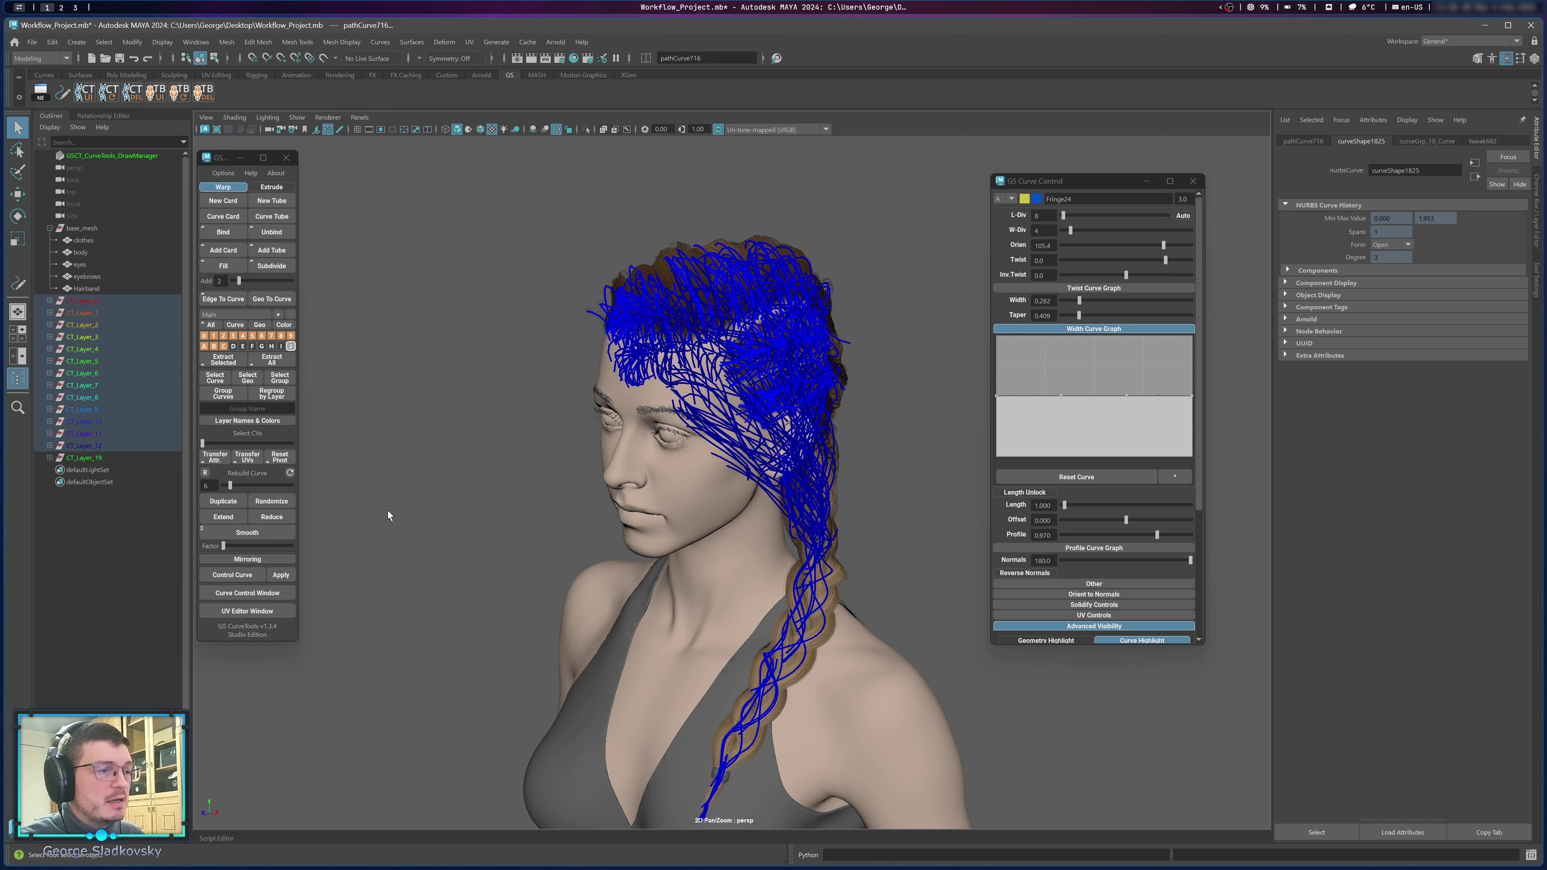
Check the Mirroring options and collapse the Advanced Visibility section in the Curve Control window.
{"action": "left_click", "coordinate": [221, 559]}
{"action": "left_click", "coordinate": [241, 559]}
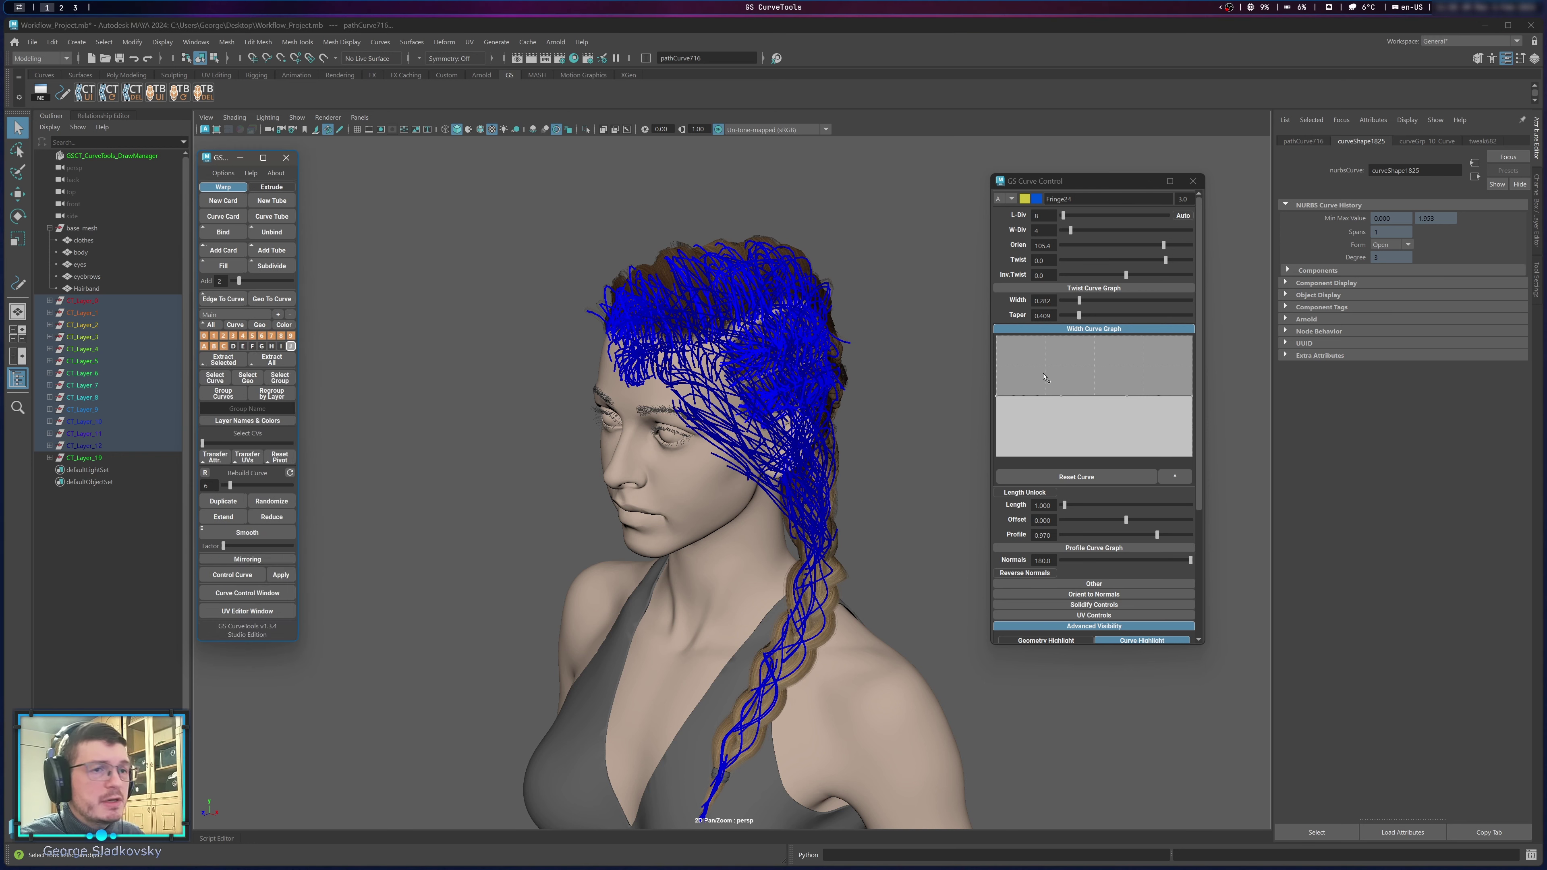
{"action": "mouse_move", "coordinate": [1084, 185]}
{"action": "left_mouse_down"}
{"action": "mouse_move", "coordinate": [1120, 126]}
{"action": "mouse_move", "coordinate": [1105, 179]}
{"action": "left_mouse_up"}
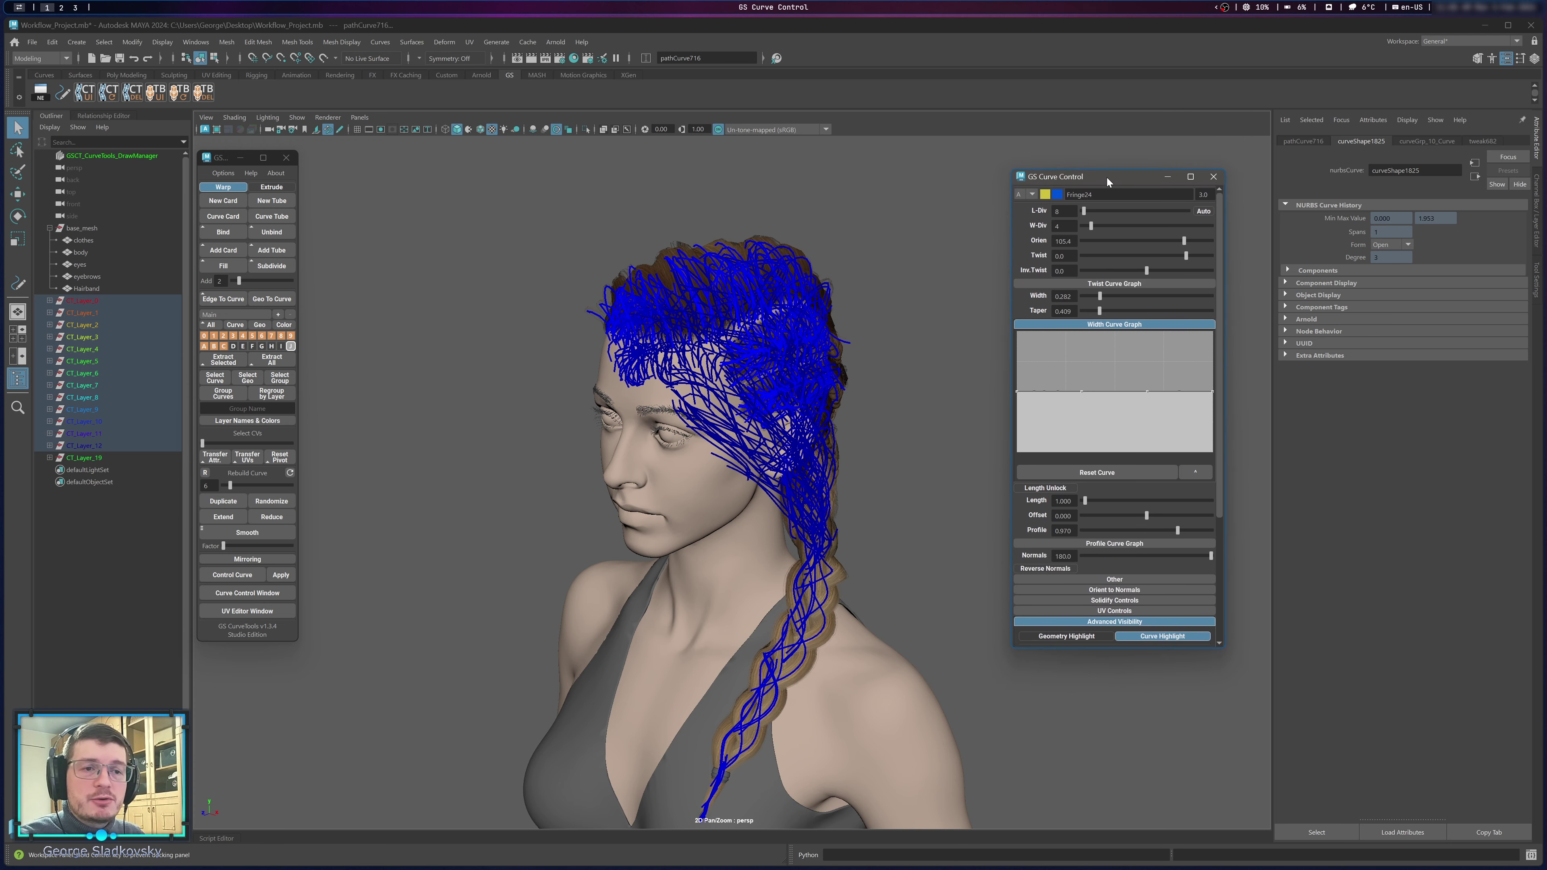
{"action": "scroll", "coordinate": [1136, 538], "scroll_direction": "down", "scroll_amount": 4}
{"action": "left_click", "coordinate": [1113, 452]}
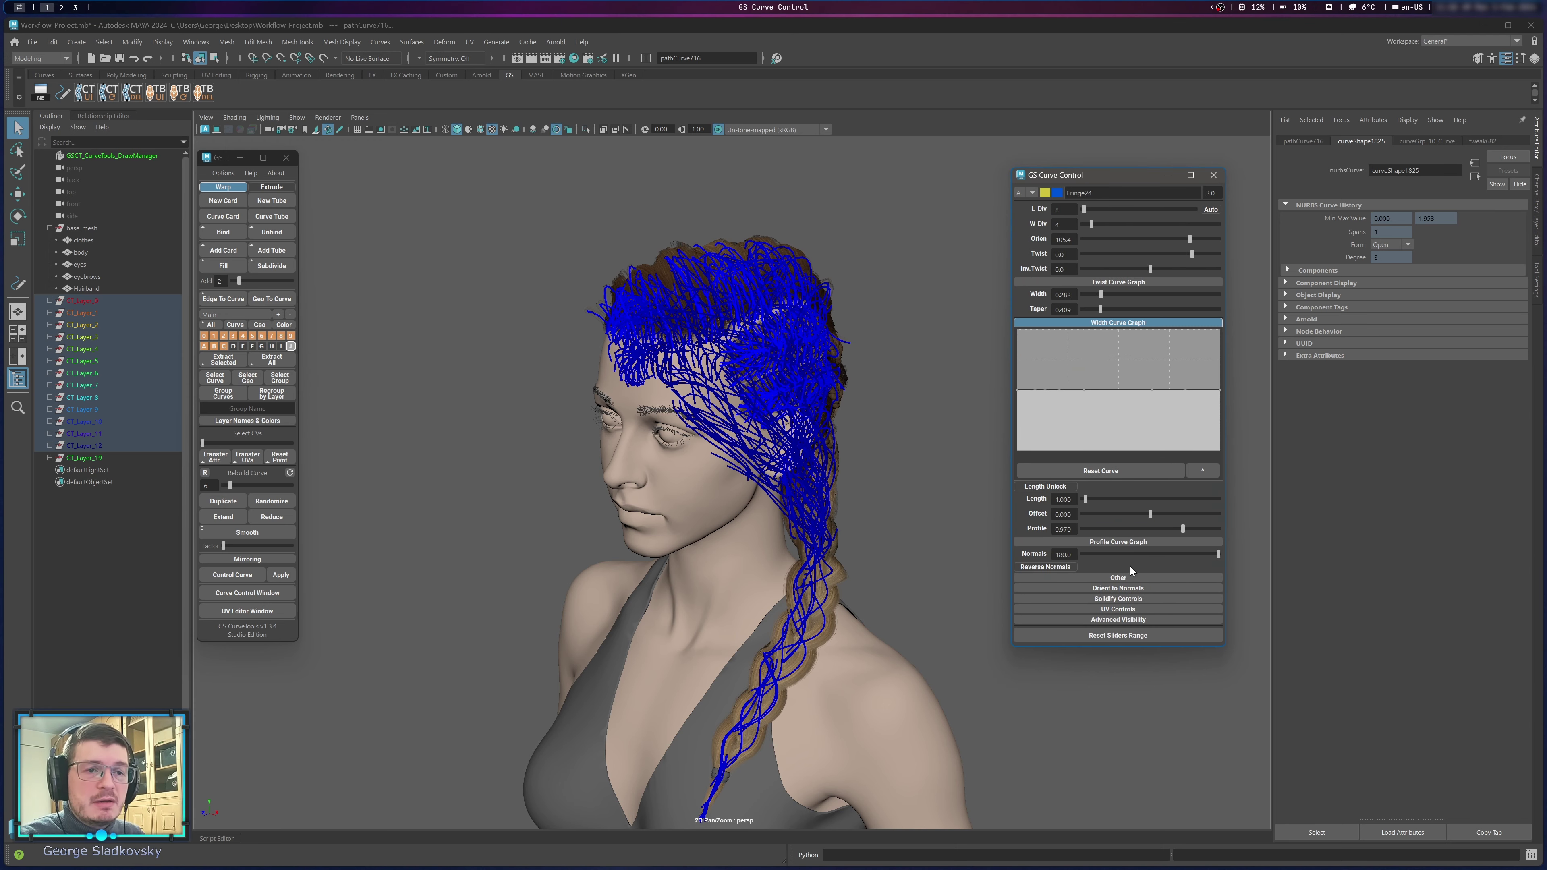
Open the UV editor to examine the selected cards' UVs, close it, and view the finished hair without a selection.
{"action": "left_click", "coordinate": [269, 615]}
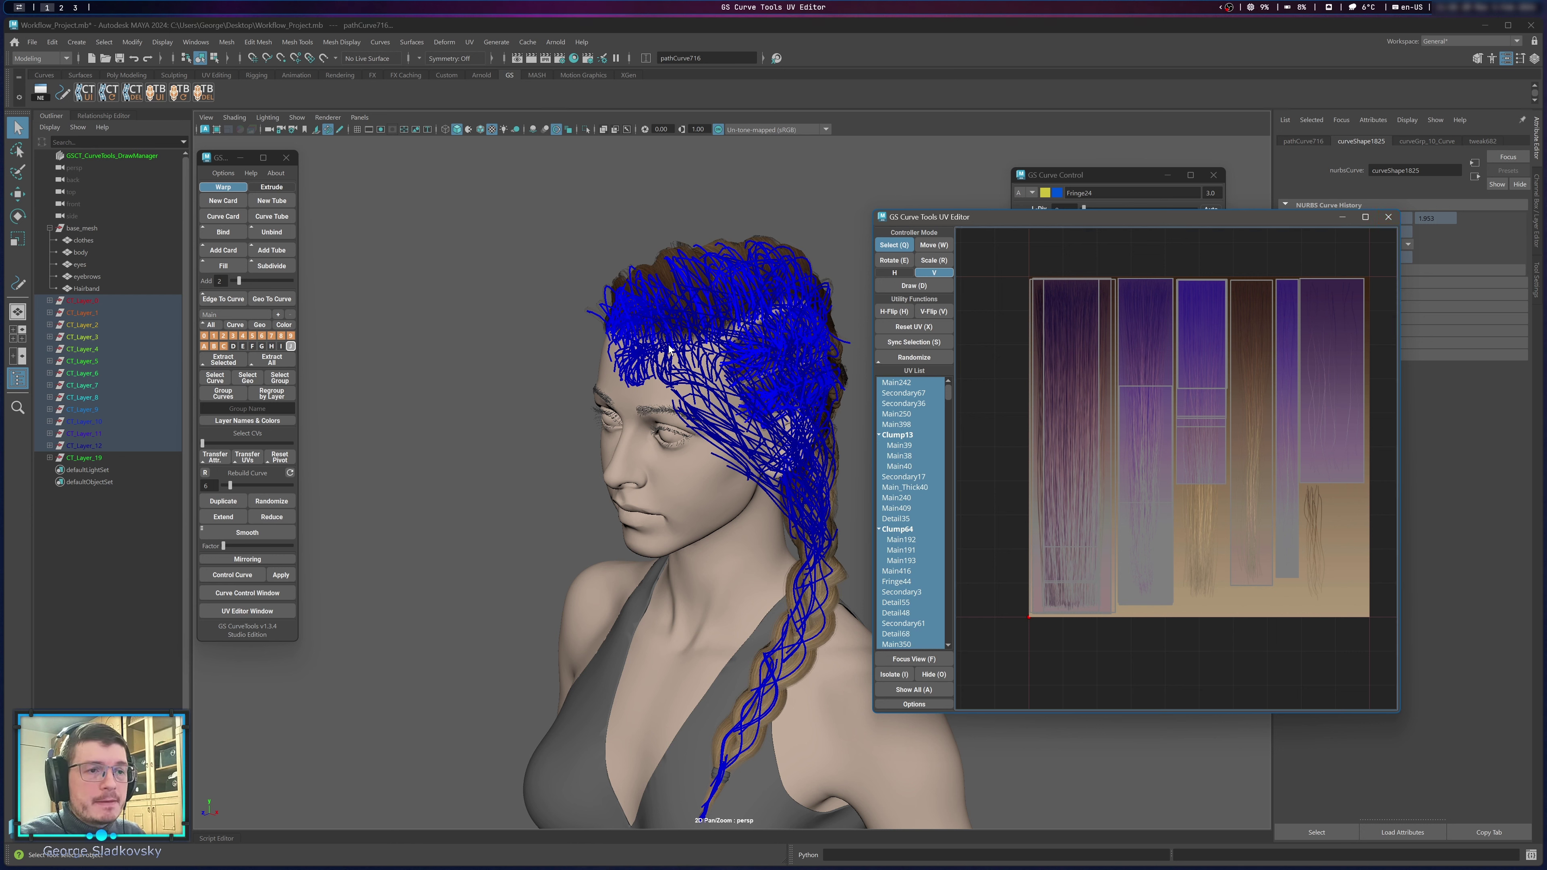
{"action": "left_click", "coordinate": [223, 165]}
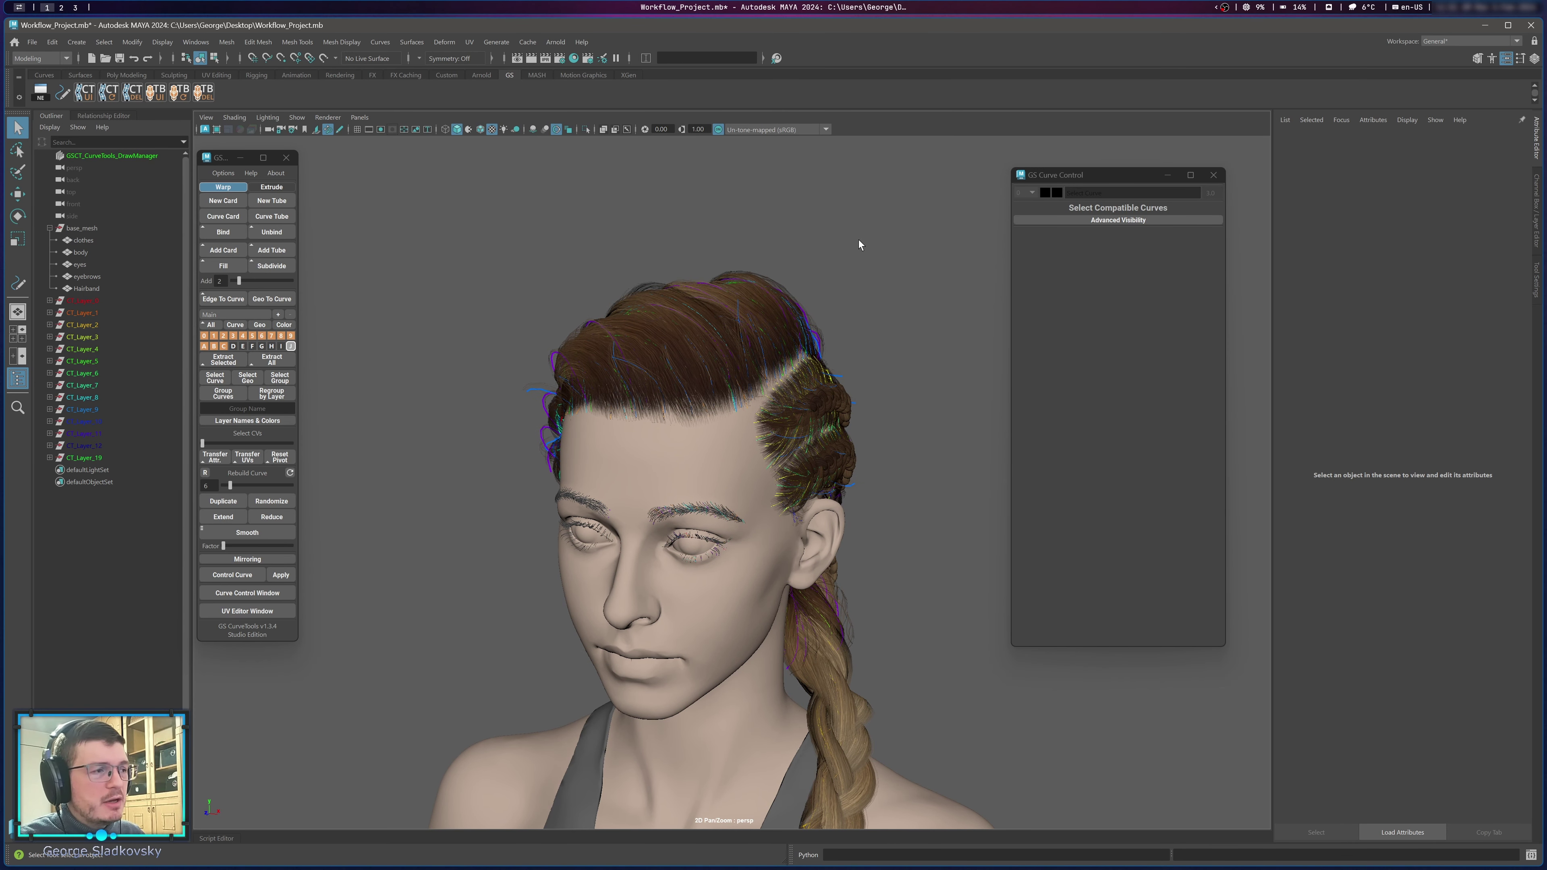
{"action": "middle_click_drag", "start_coordinate": [835, 270], "coordinate": [822, 280], "text": "alt"}
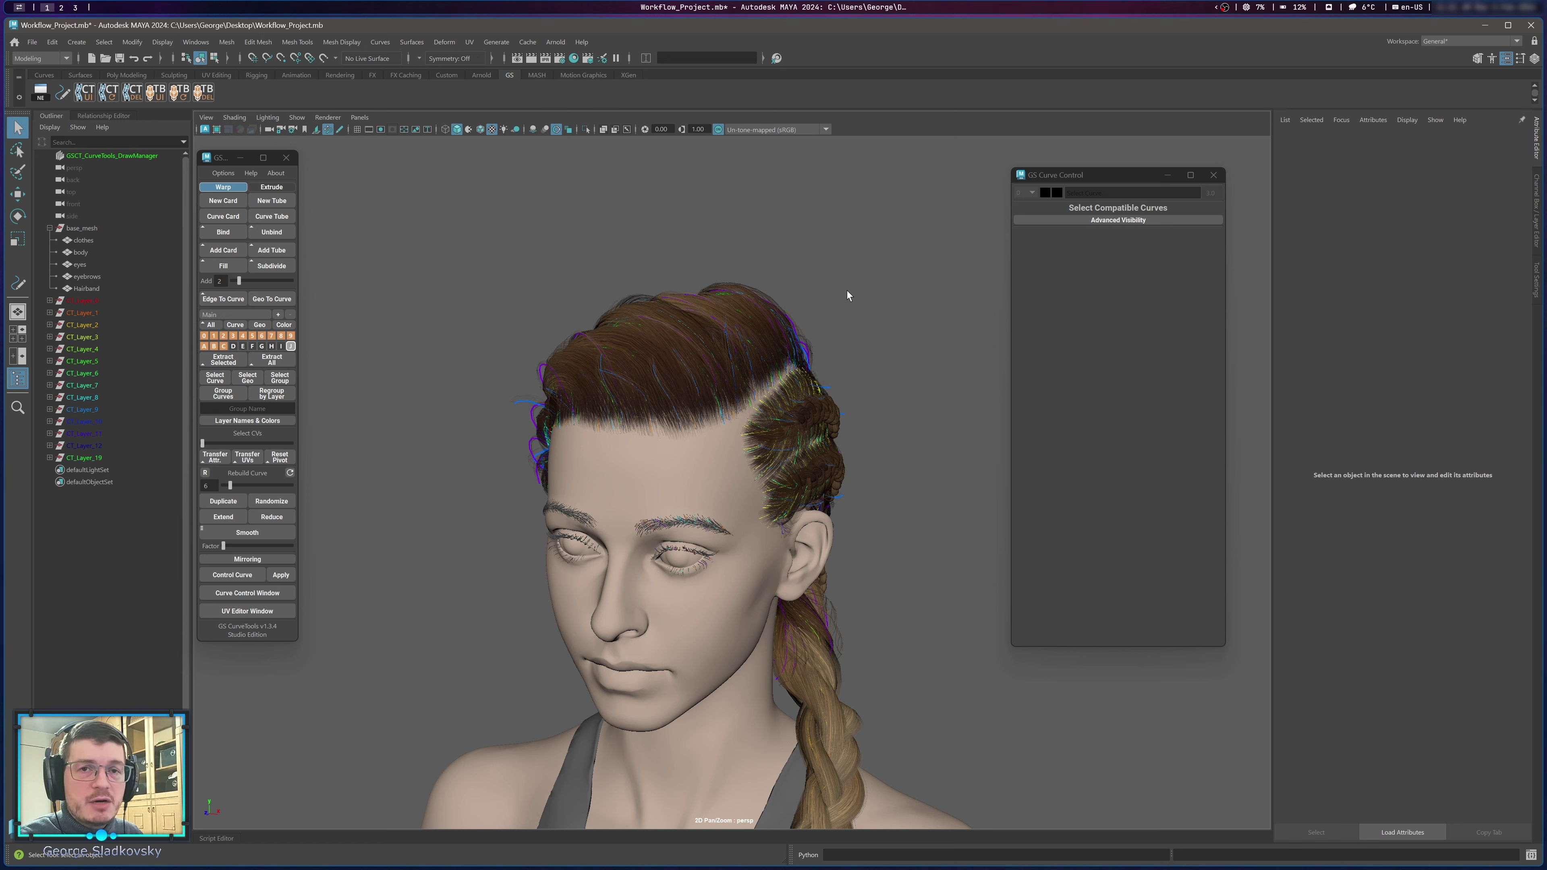
{"action": "left_click_drag", "start_coordinate": [711, 376], "coordinate": [857, 354], "text": "alt"}
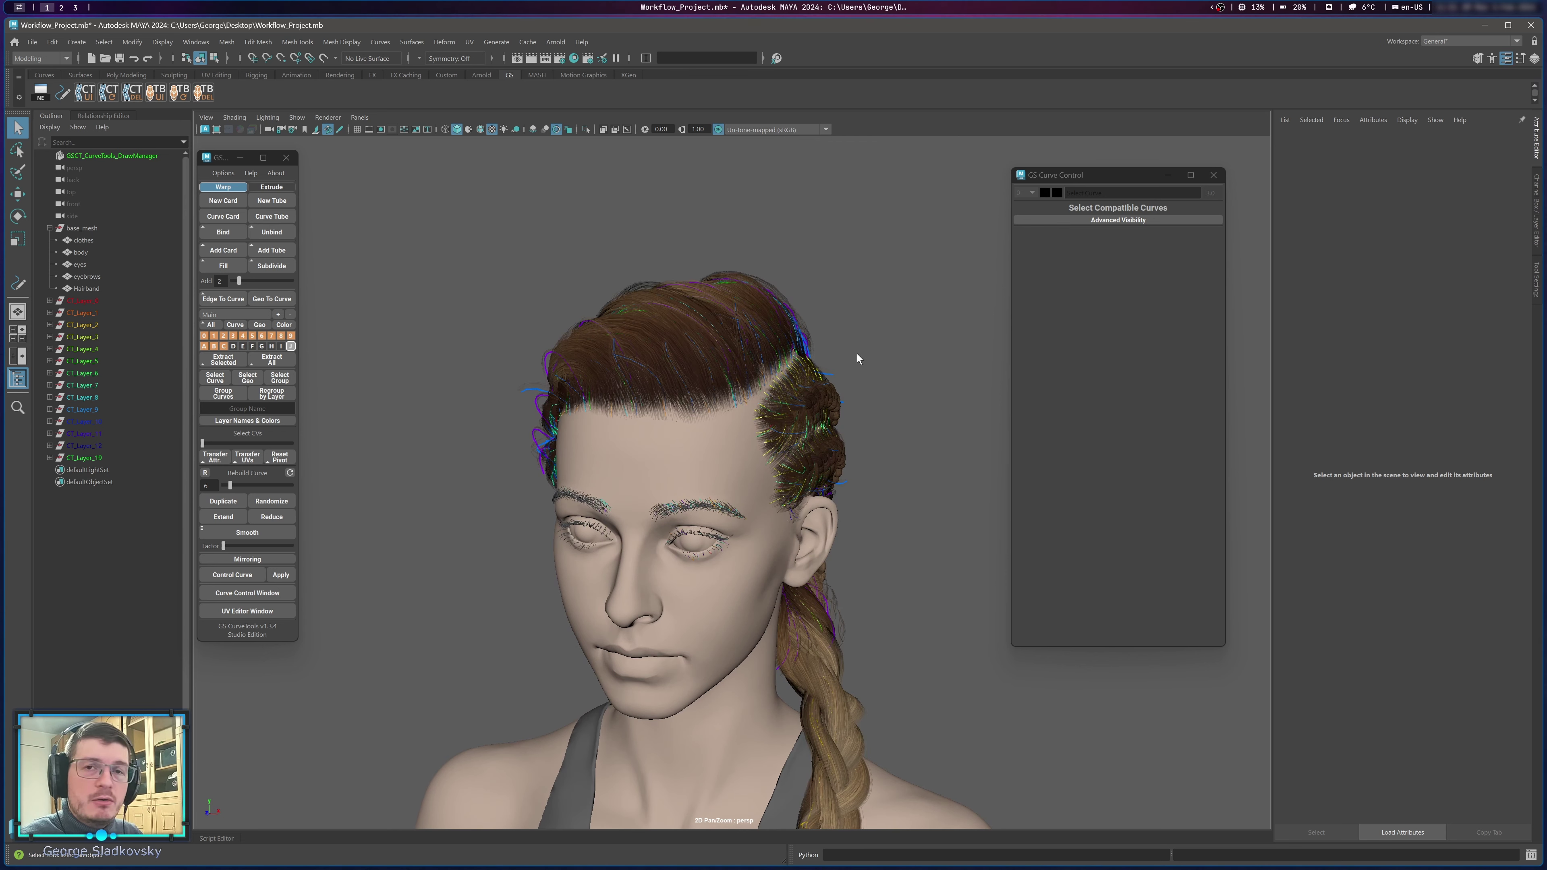